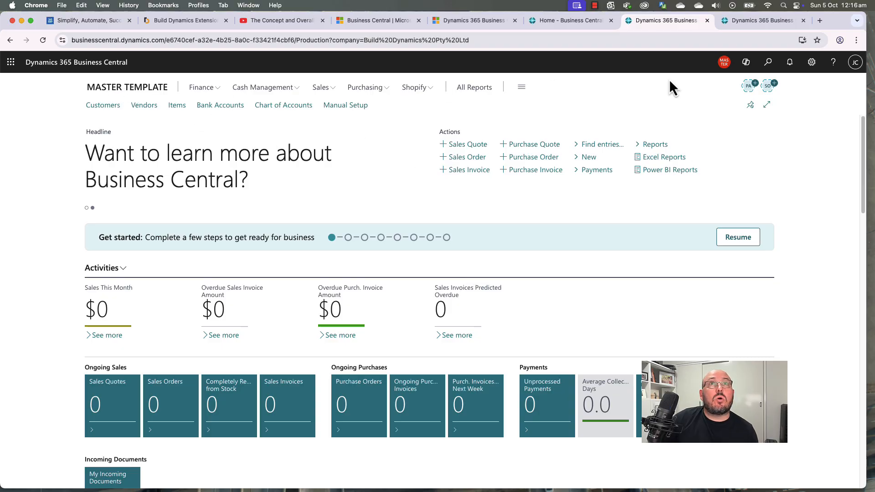
Step: Check the available companies and view the Company Information page
{"action": "left_click", "coordinate": [724, 62]}
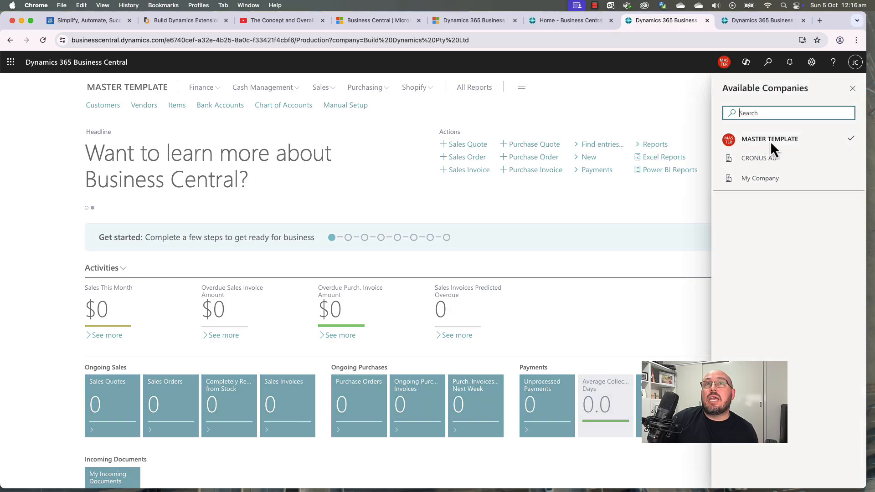
{"action": "left_click", "coordinate": [724, 62]}
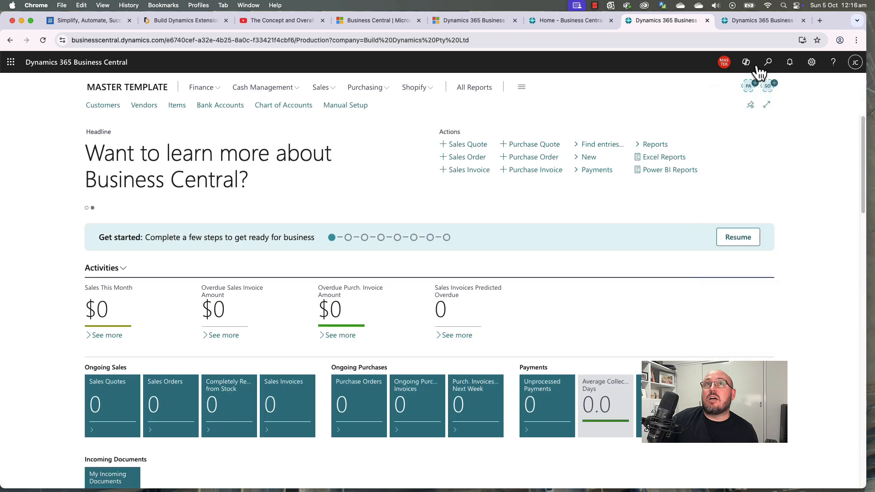
{"action": "left_click", "coordinate": [811, 62]}
{"action": "left_click", "coordinate": [758, 151]}
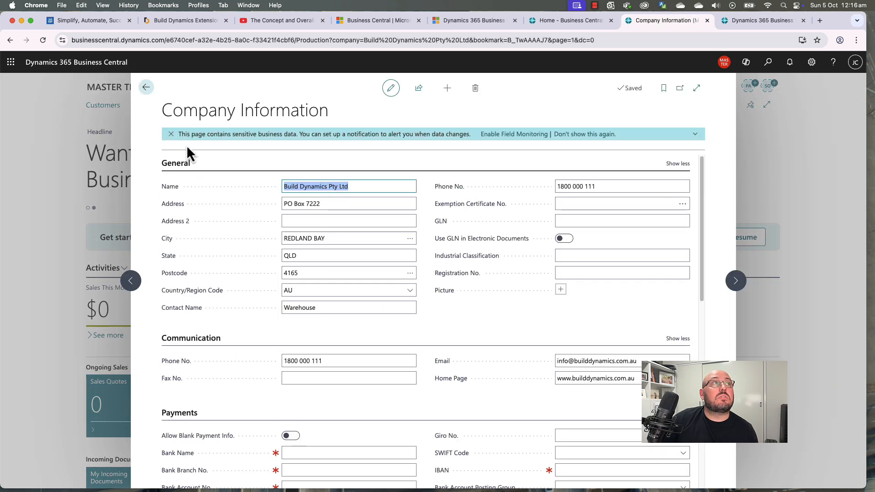
{"action": "left_click", "coordinate": [146, 88]}
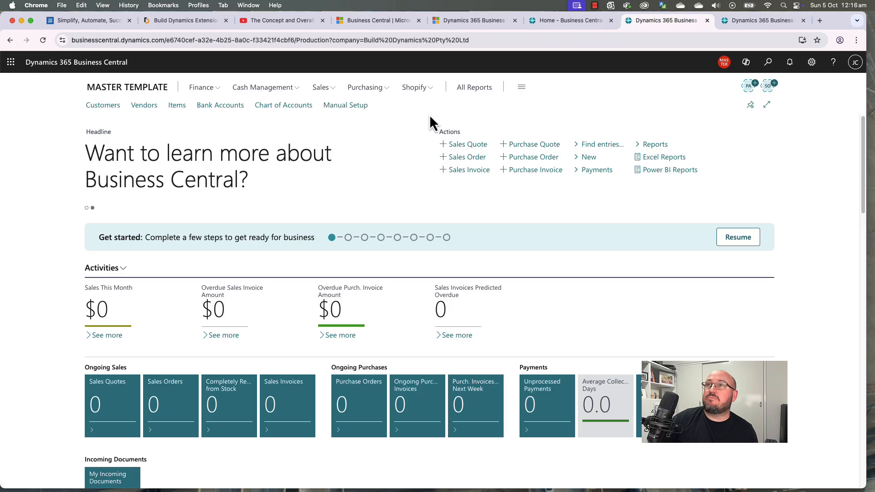
Step: Browse the Chart of Accounts from the Finance menu, then return home
{"action": "left_click", "coordinate": [201, 89]}
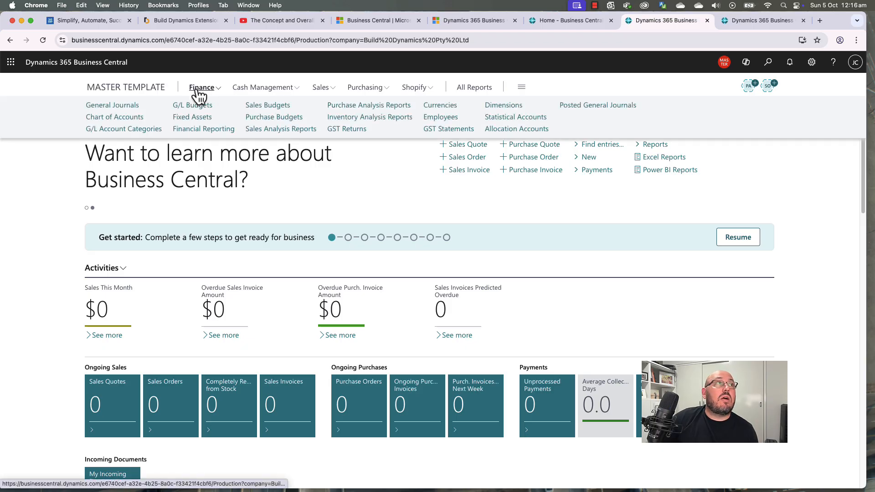
{"action": "left_click", "coordinate": [116, 118]}
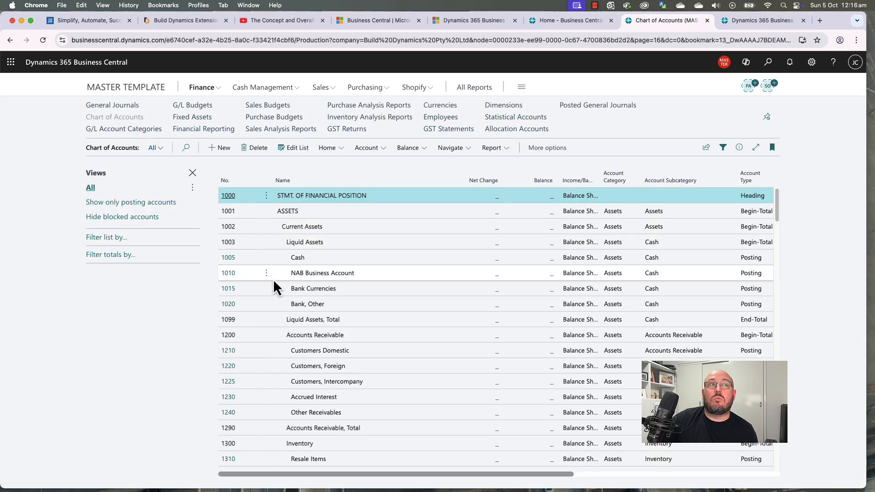
{"action": "scroll", "coordinate": [279, 287], "scroll_direction": "down", "scroll_amount": 5}
{"action": "scroll", "coordinate": [350, 308], "scroll_direction": "down", "scroll_amount": 15}
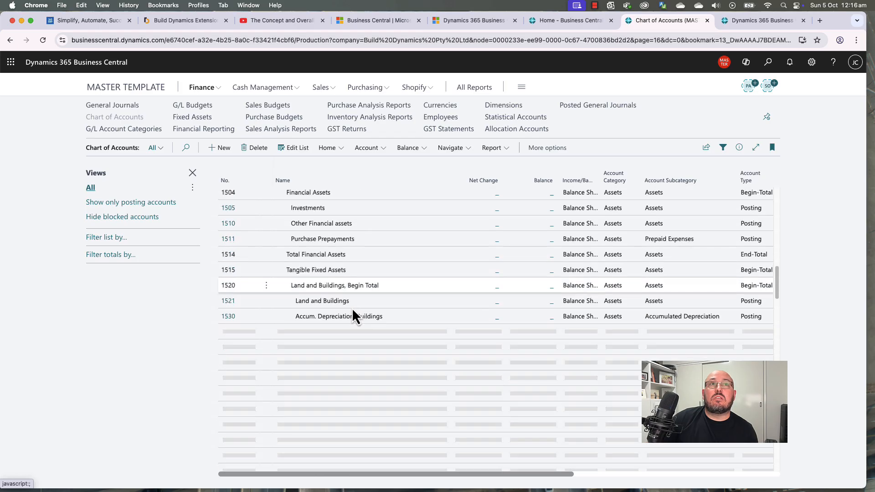
{"action": "scroll", "coordinate": [352, 303], "scroll_direction": "down", "scroll_amount": 8}
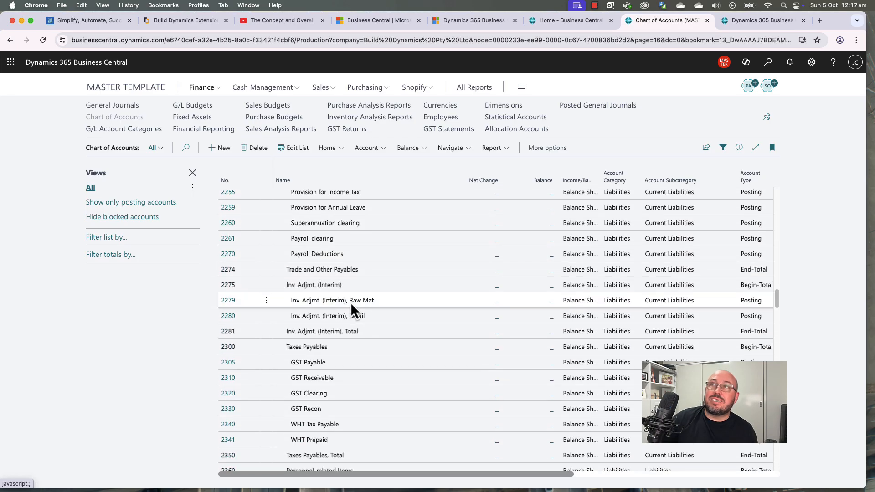
{"action": "scroll", "coordinate": [351, 300], "scroll_direction": "down", "scroll_amount": 4}
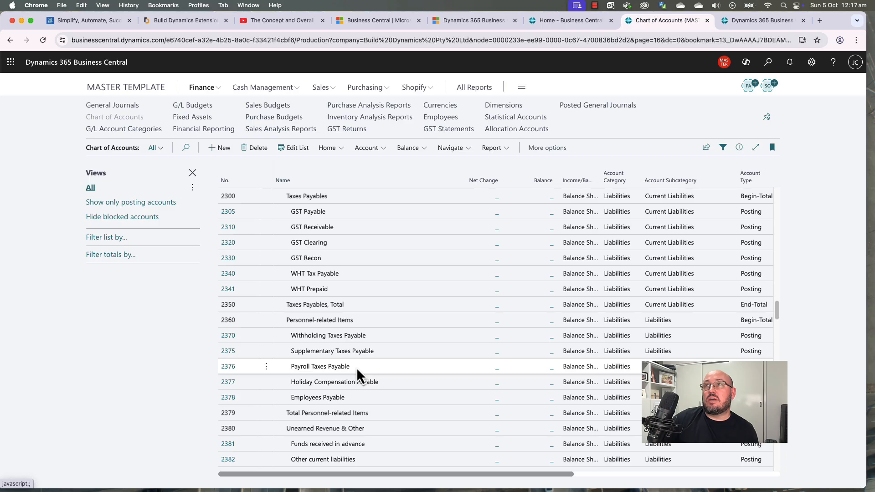
{"action": "scroll", "coordinate": [355, 363], "scroll_direction": "up", "scroll_amount": 20}
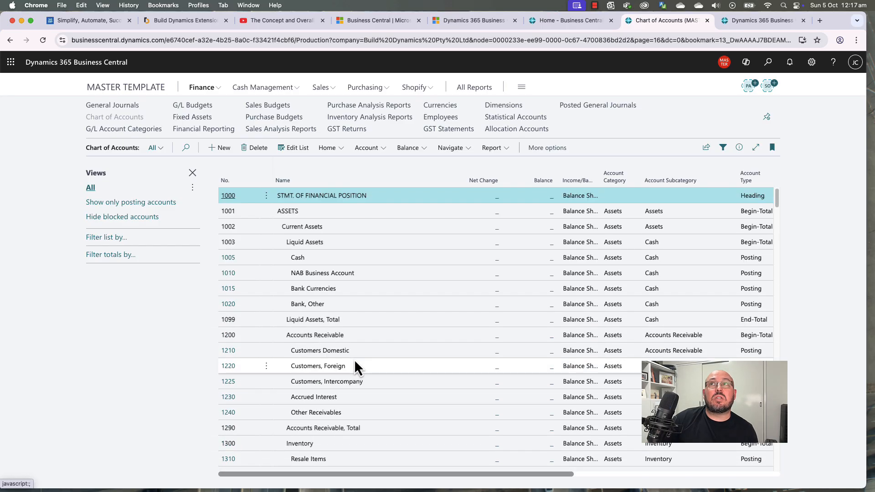
{"action": "left_click", "coordinate": [120, 88]}
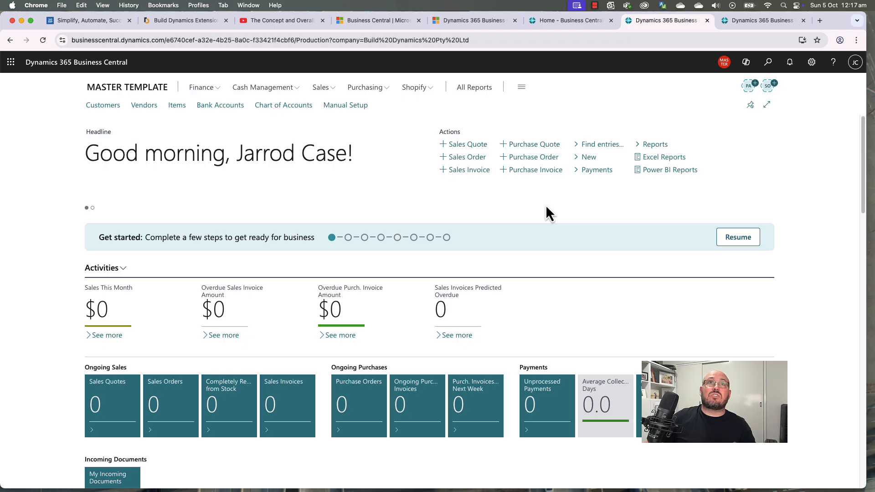
Step: Search 'loc' to open the Locations list and review MAIN, OWN LOG., SILVER, WHITE and YELLOW
{"action": "left_click", "coordinate": [769, 62]}
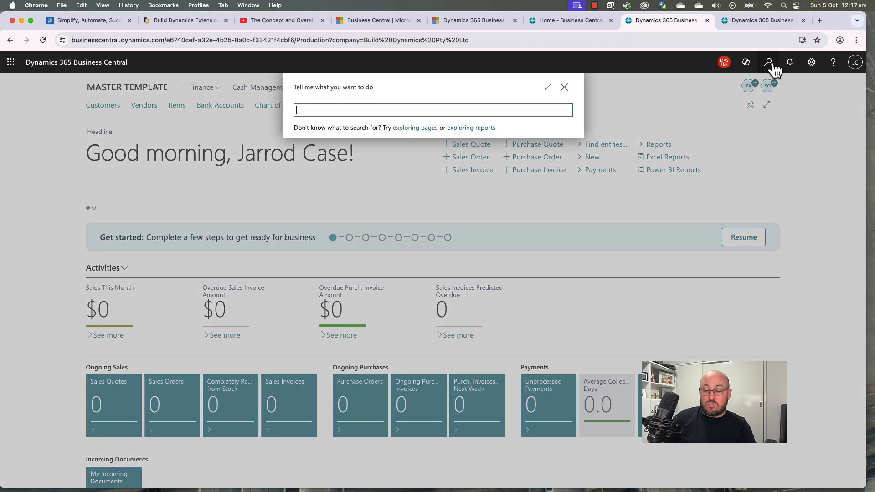
{"action": "type", "text": "lo"}
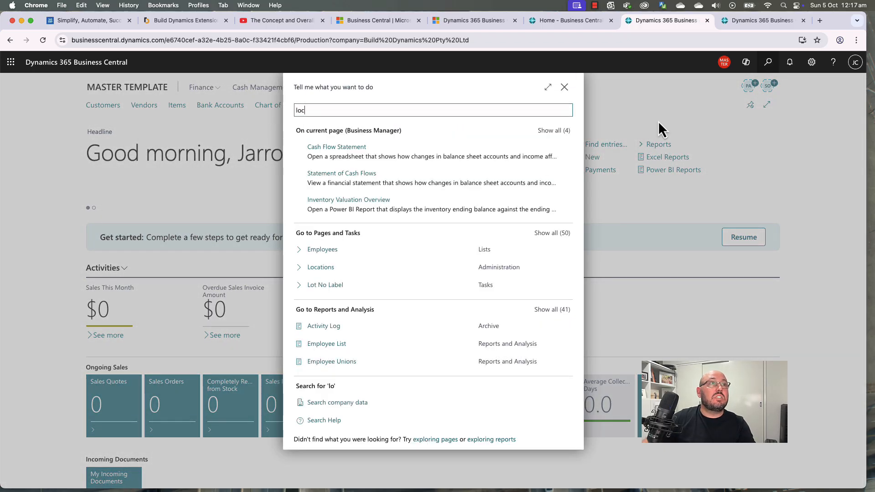
{"action": "type", "text": "c"}
{"action": "left_click", "coordinate": [329, 224]}
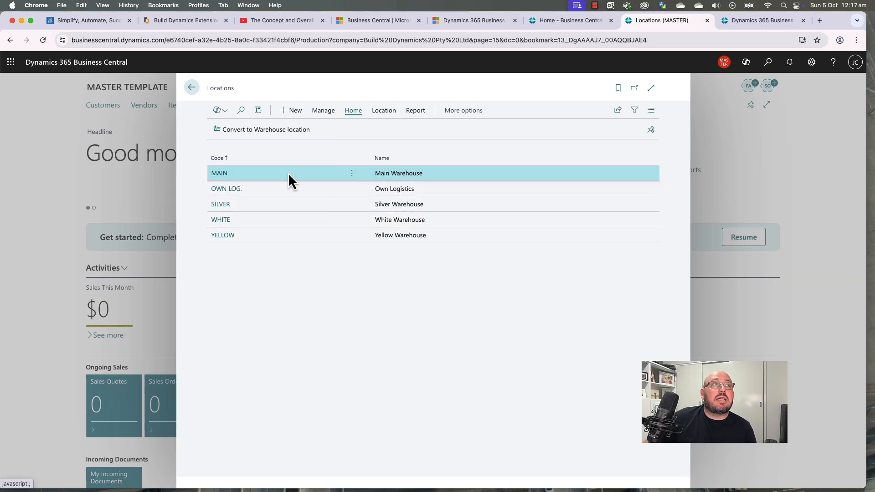
{"action": "left_click", "coordinate": [323, 190]}
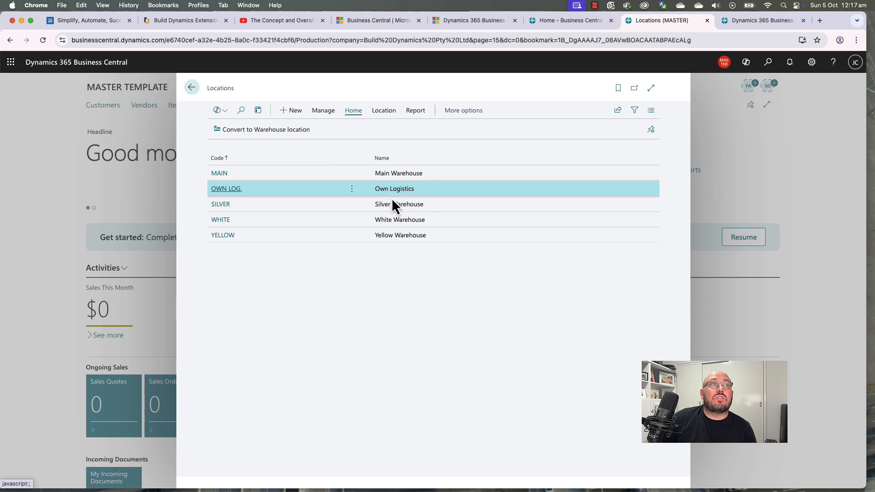
{"action": "left_click", "coordinate": [302, 222]}
{"action": "left_click", "coordinate": [299, 229]}
{"action": "left_click", "coordinate": [305, 204]}
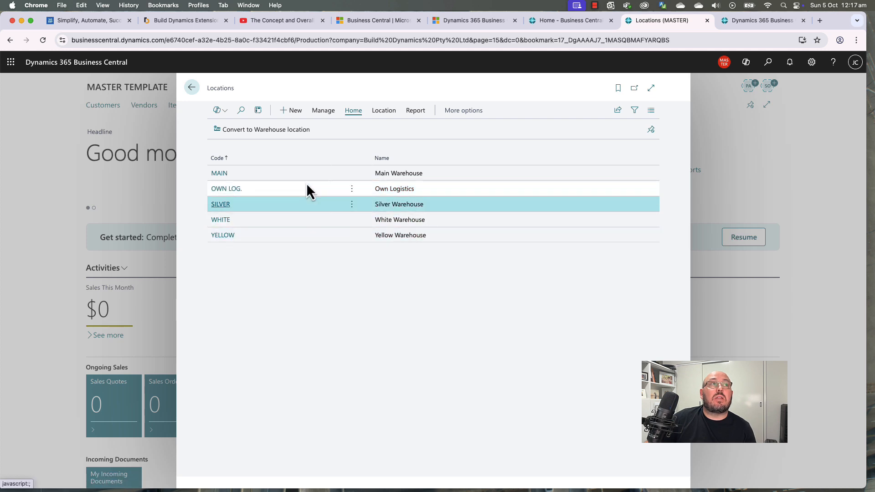
{"action": "left_click", "coordinate": [306, 178]}
Step: Delete the SILVER, WHITE and YELLOW locations, then open the MAIN location card
{"action": "left_click", "coordinate": [283, 206]}
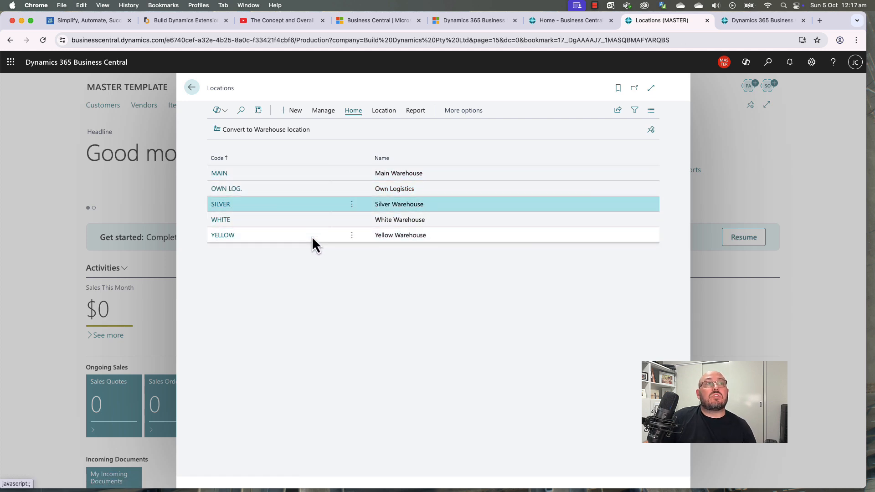
{"action": "left_click", "coordinate": [326, 116]}
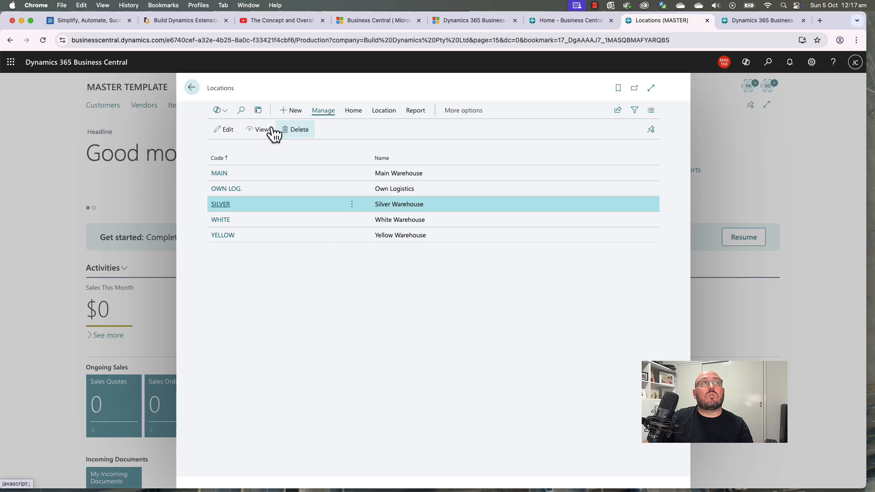
{"action": "left_click", "coordinate": [297, 131]}
{"action": "left_click", "coordinate": [475, 302]}
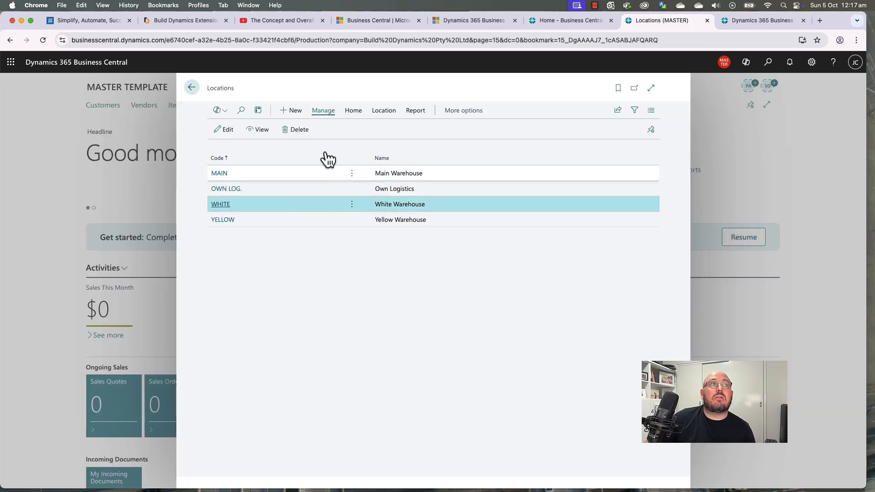
{"action": "left_click", "coordinate": [298, 131]}
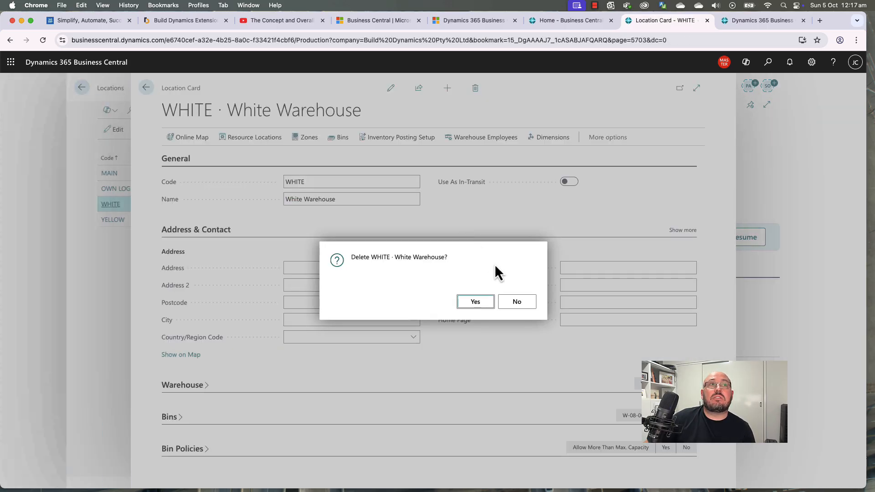
{"action": "left_click", "coordinate": [476, 302]}
{"action": "left_click", "coordinate": [273, 204]}
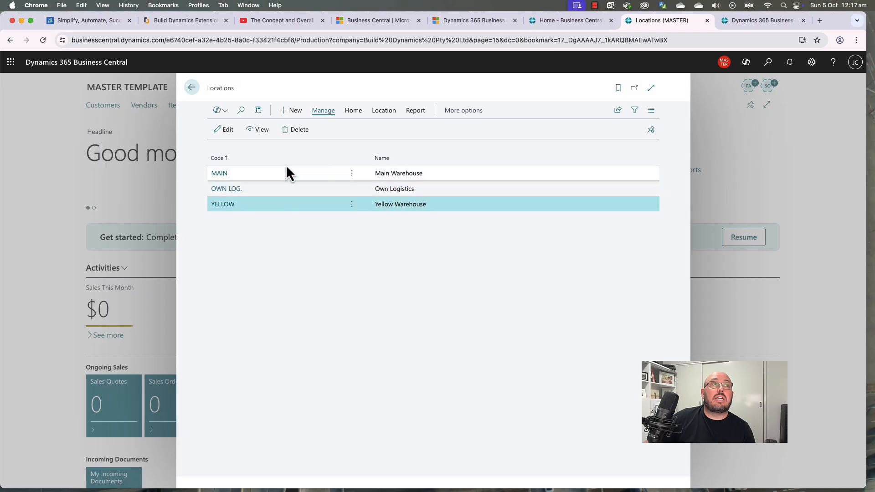
{"action": "left_click", "coordinate": [297, 130]}
{"action": "left_click", "coordinate": [475, 301]}
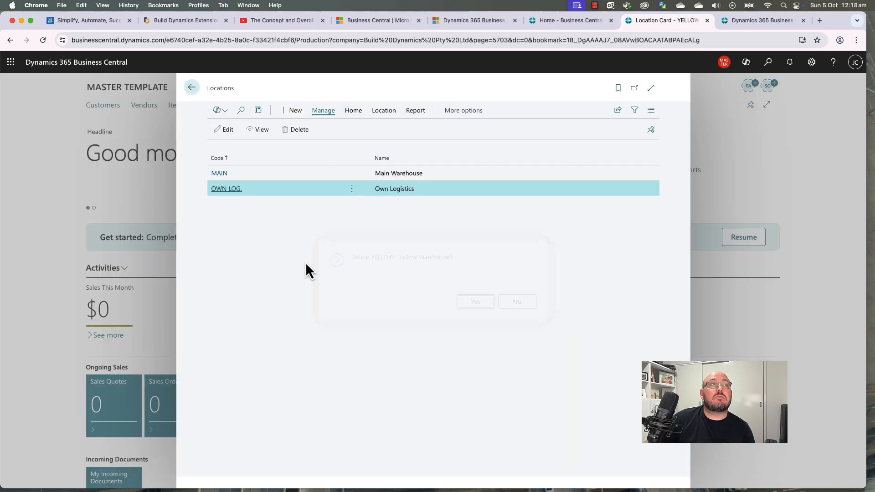
{"action": "left_click", "coordinate": [223, 178]}
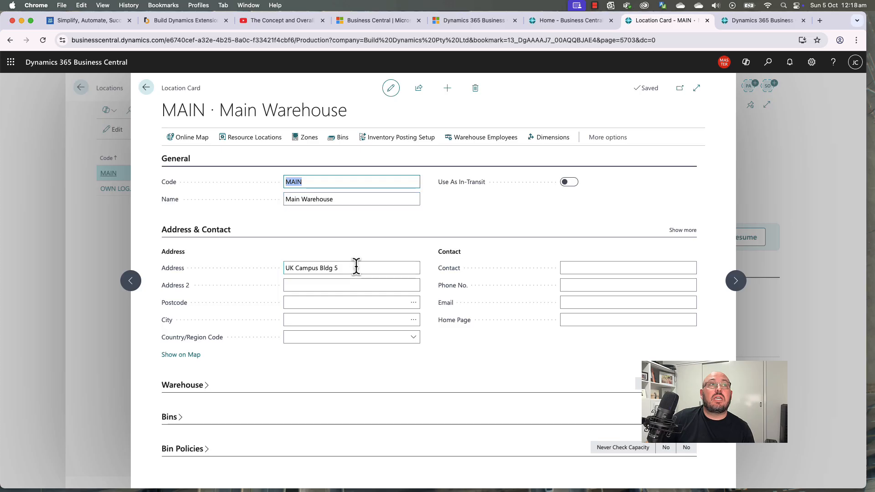
Step: Change MAIN's address to Redland Business Park with city Redland Bay
{"action": "left_click", "coordinate": [371, 267]}
{"action": "key", "text": "BackSpace"}
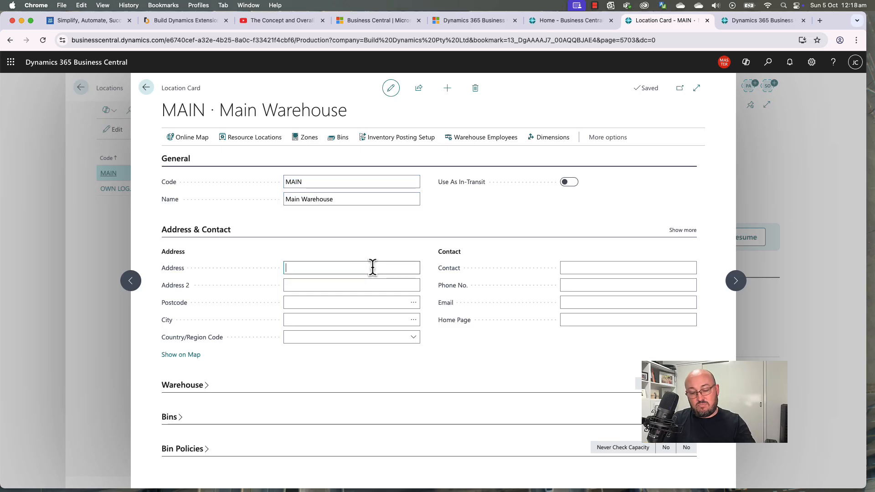
{"action": "type", "text": "Redland "}
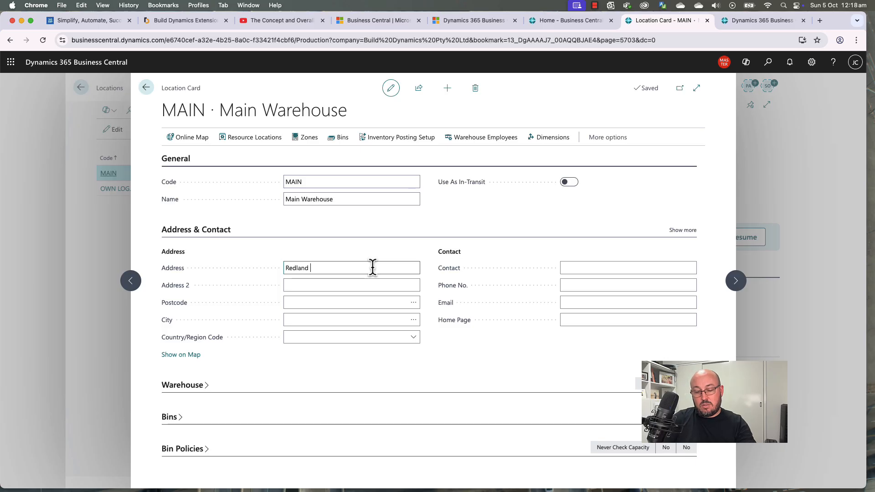
{"action": "type", "text": "Business Park"}
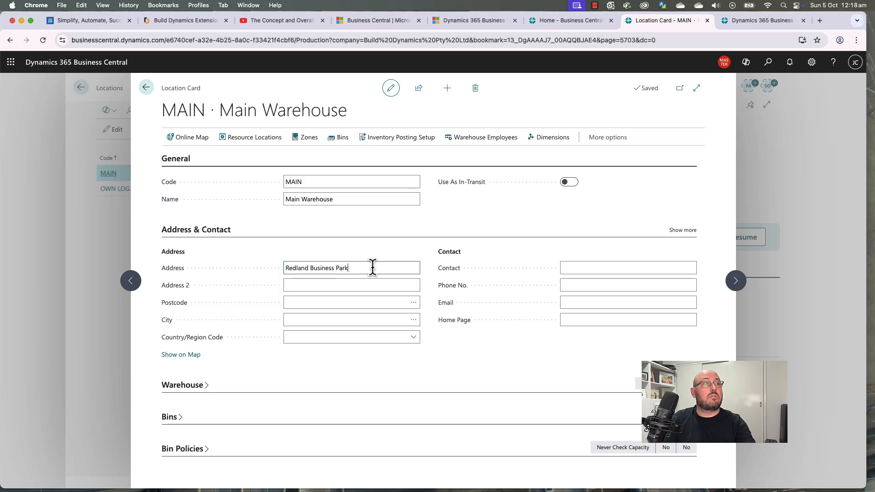
{"action": "key", "text": "Return"}
{"action": "key", "text": "Return"}
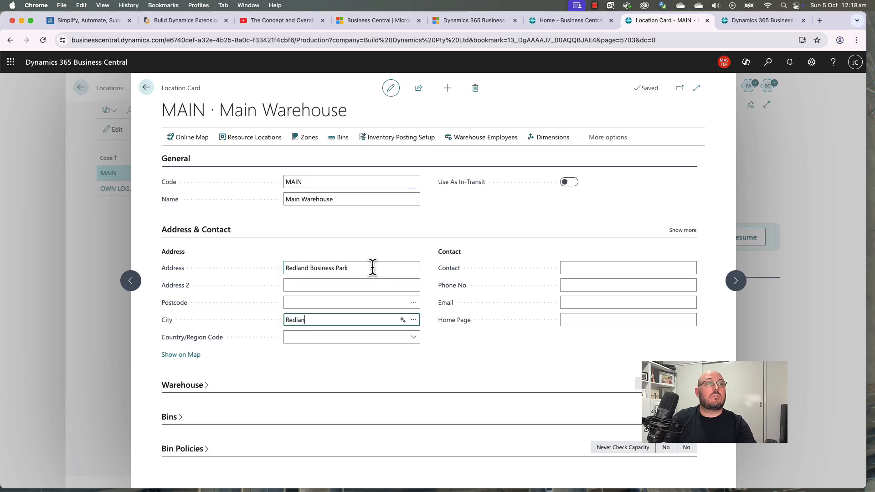
{"action": "type", "text": "Redland Bay"}
{"action": "key", "text": "Return"}
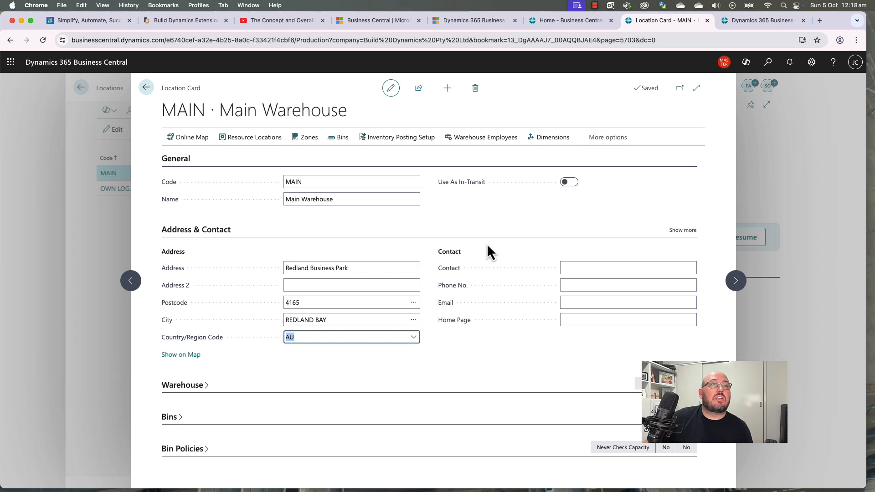
Step: In MAIN's Warehouse section, switch on the receipt and shipment requirements
{"action": "left_click", "coordinate": [185, 391]}
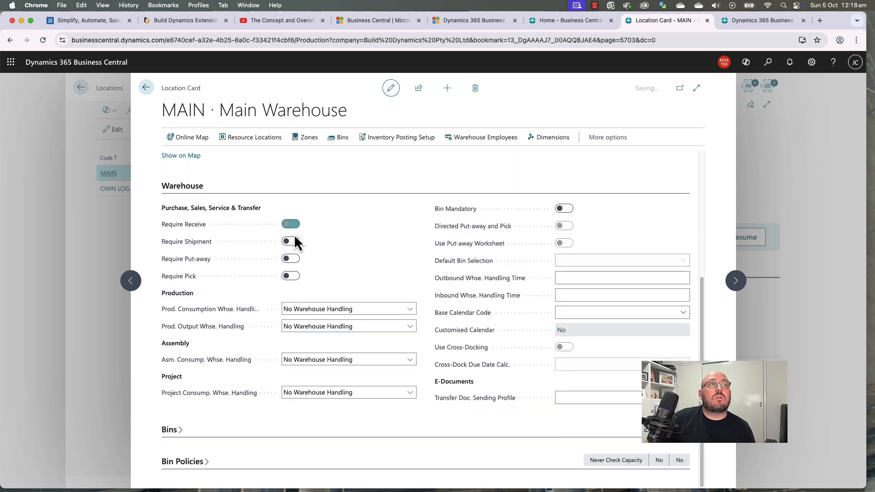
{"action": "left_click", "coordinate": [294, 237]}
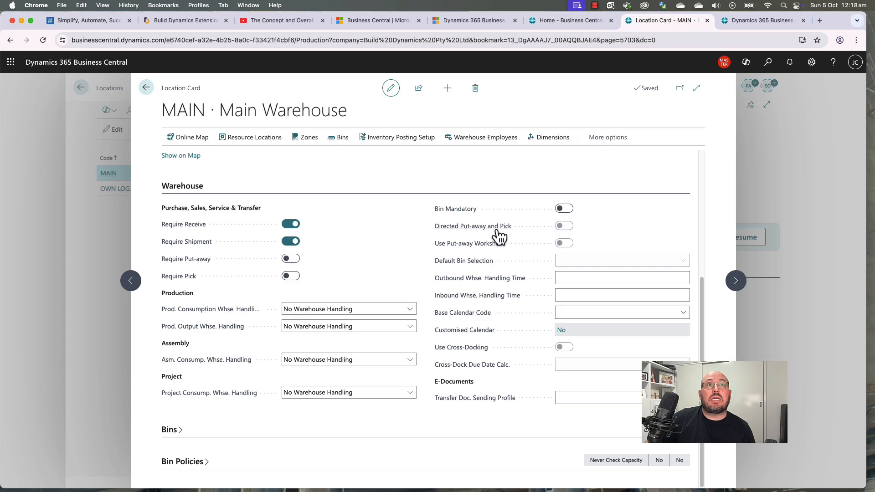
{"action": "scroll", "coordinate": [506, 416], "scroll_direction": "up", "scroll_amount": 5}
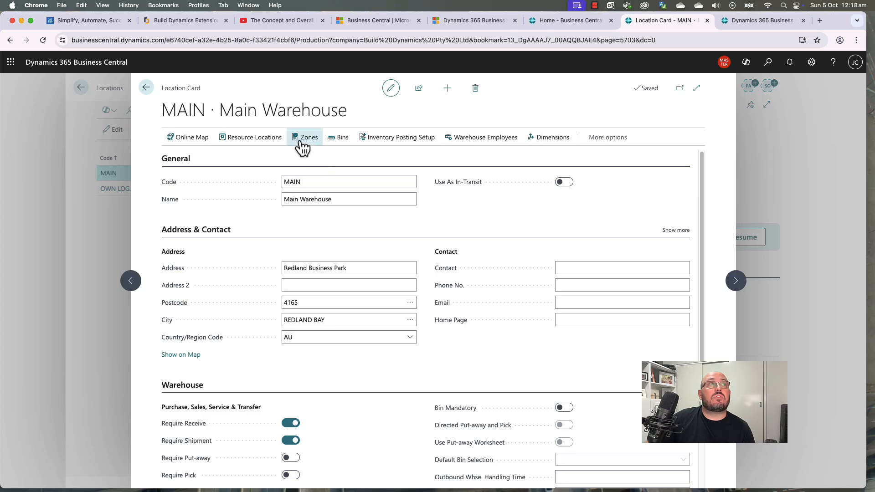
Step: Open MAIN's Default Dimensions, browse the dimension codes, then bring up page search
{"action": "left_click", "coordinate": [540, 142]}
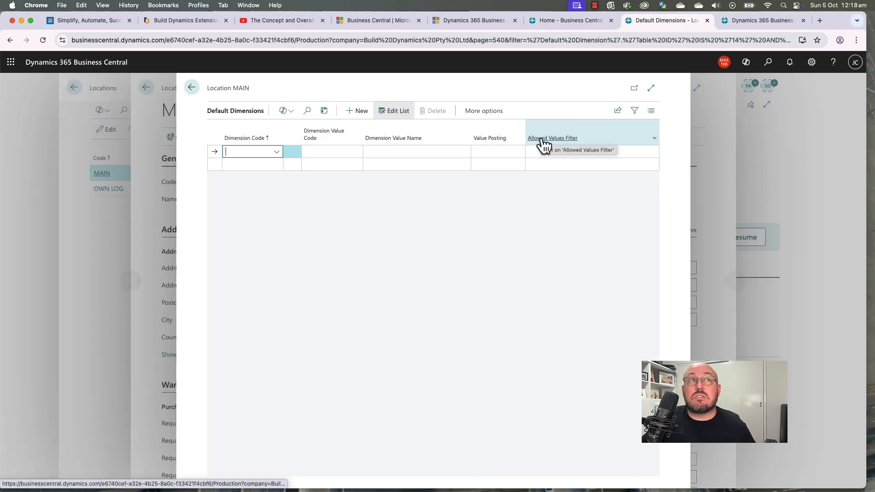
{"action": "left_click", "coordinate": [279, 152]}
{"action": "scroll", "coordinate": [299, 212], "scroll_direction": "down", "scroll_amount": 3}
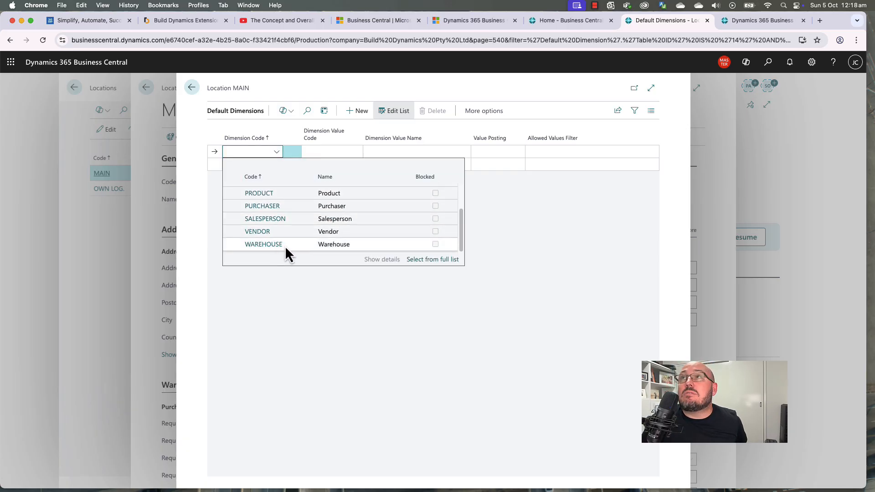
{"action": "left_click", "coordinate": [563, 245]}
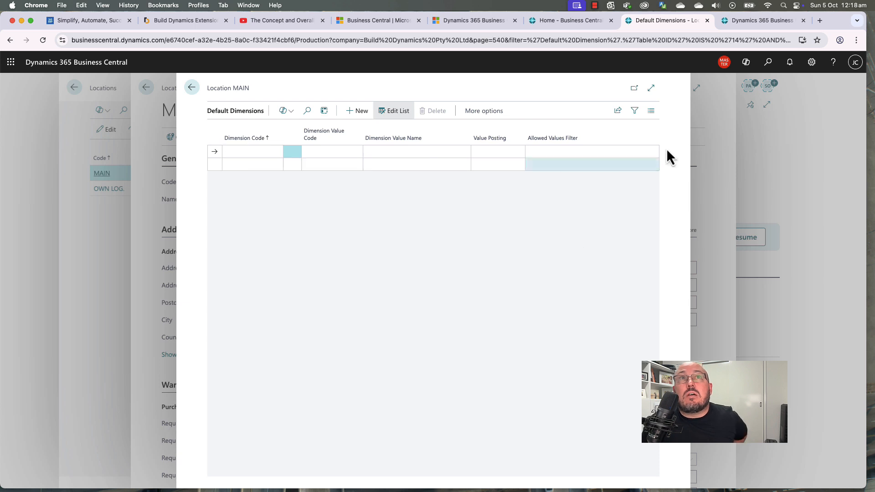
{"action": "left_click", "coordinate": [769, 64]}
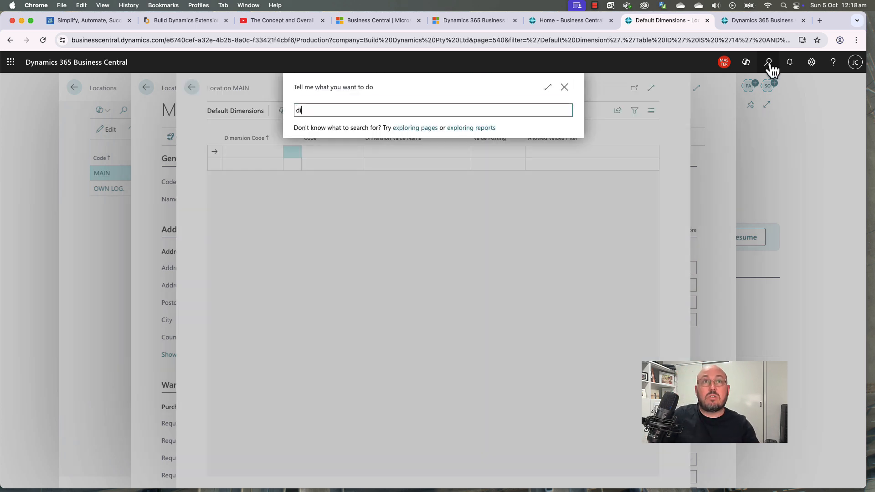
Step: Add a WAREHOUSE dimension value with code REDLAND BAY and name Redland Bay
{"action": "left_click", "coordinate": [321, 148]}
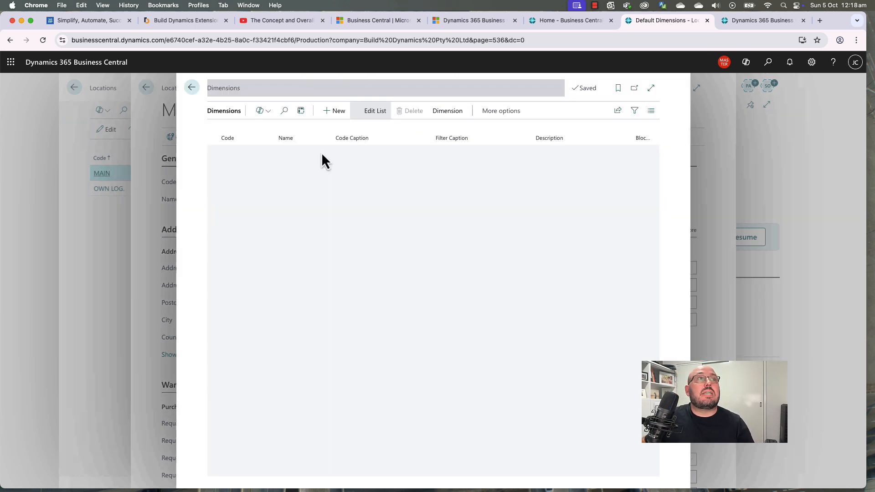
{"action": "left_click", "coordinate": [309, 241]}
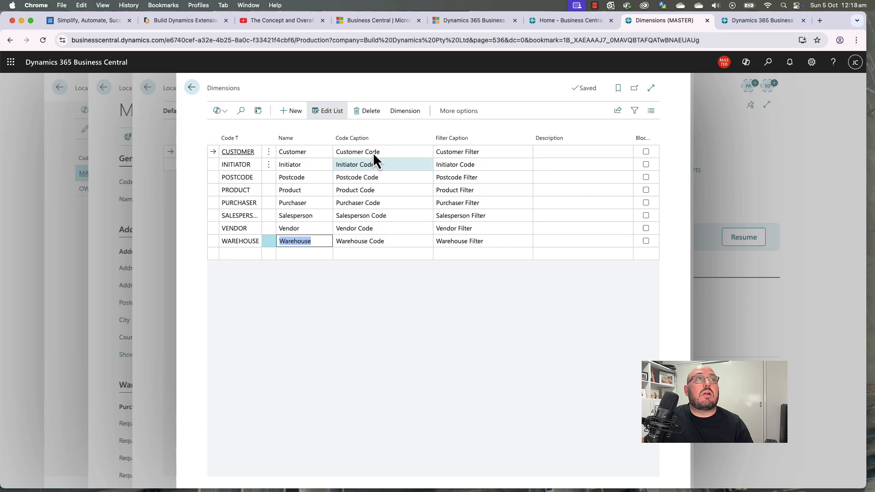
{"action": "left_click", "coordinate": [405, 111]}
{"action": "left_click", "coordinate": [277, 133]}
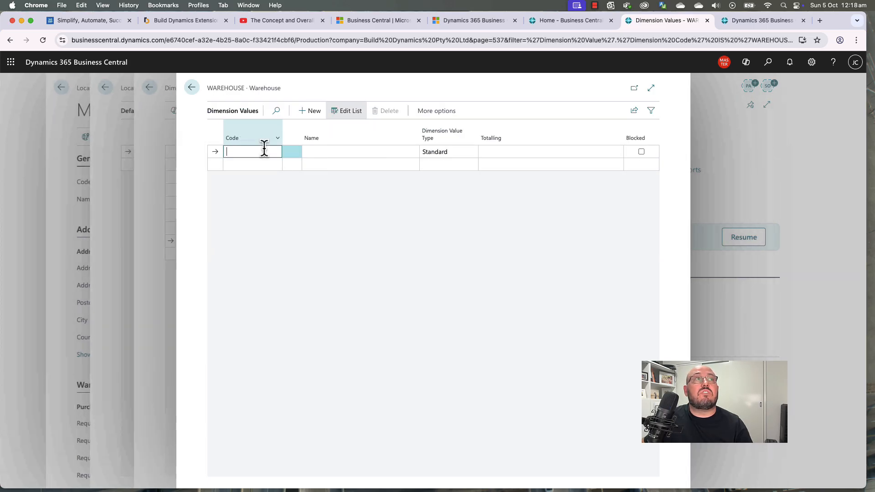
{"action": "type", "text": "Re"}
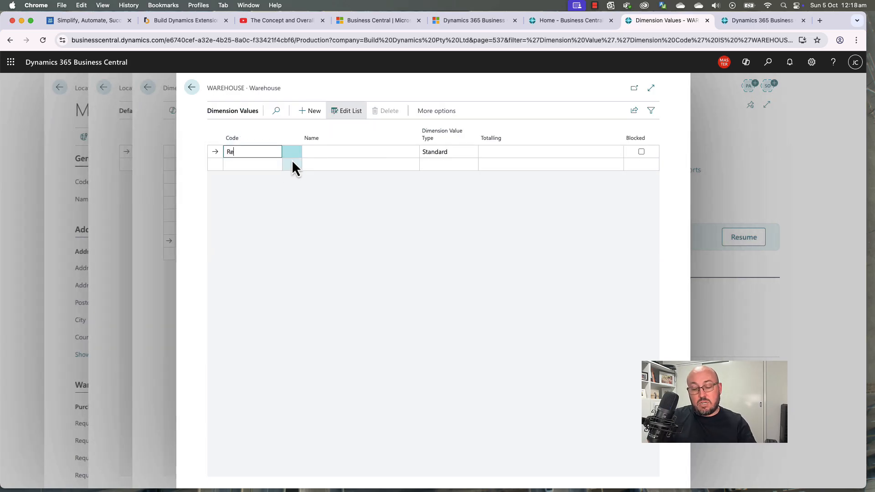
{"action": "type", "text": "dland Bay"}
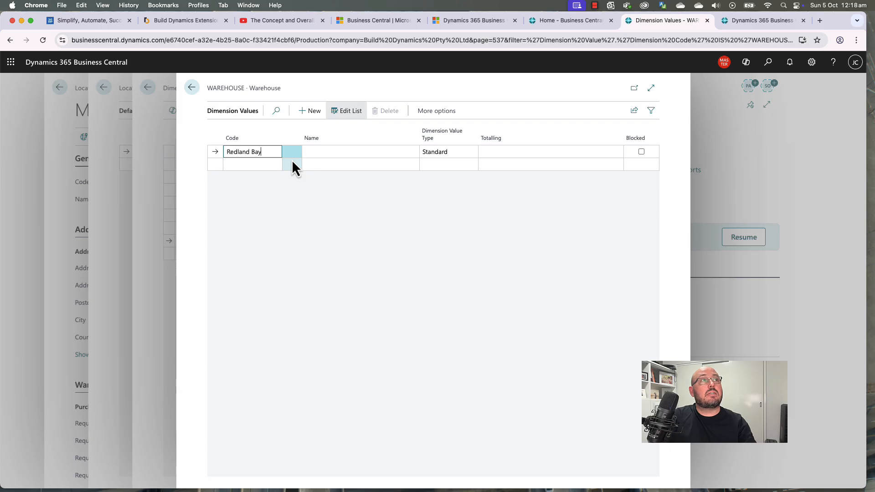
{"action": "key", "text": "Tab"}
{"action": "type", "text": "Redland Bay"}
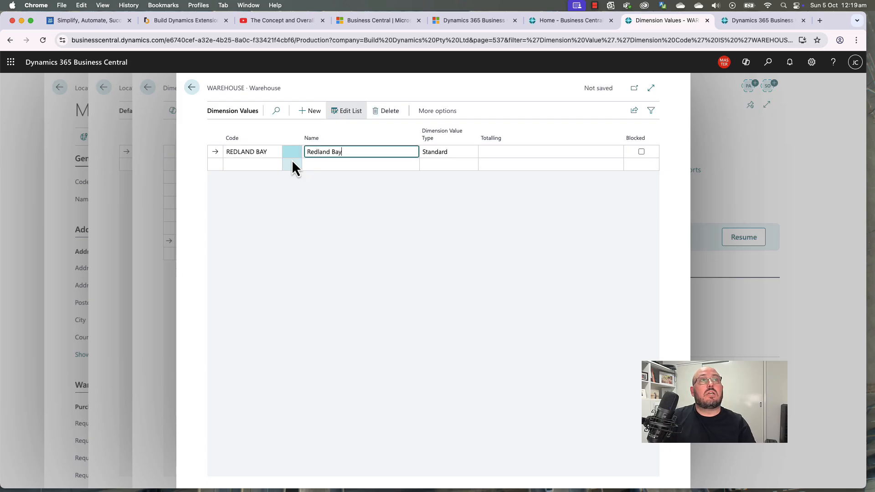
{"action": "left_click", "coordinate": [376, 217]}
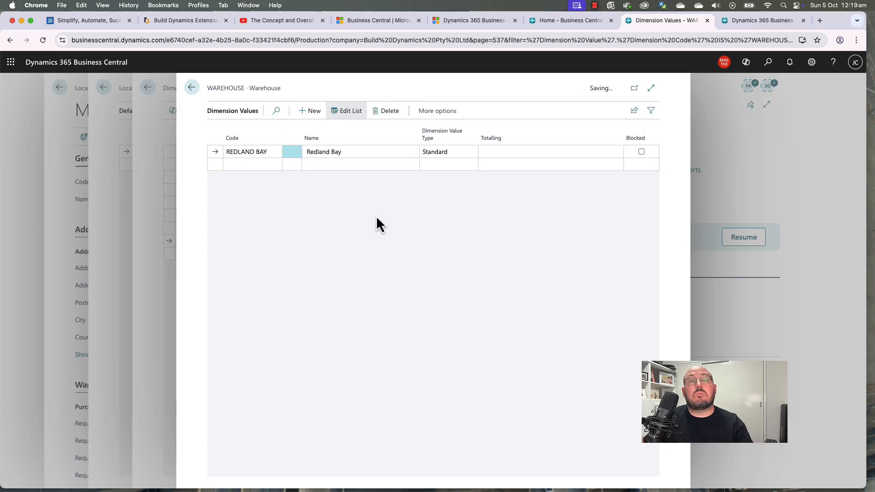
{"action": "key", "text": "Escape"}
{"action": "key", "text": "Escape"}
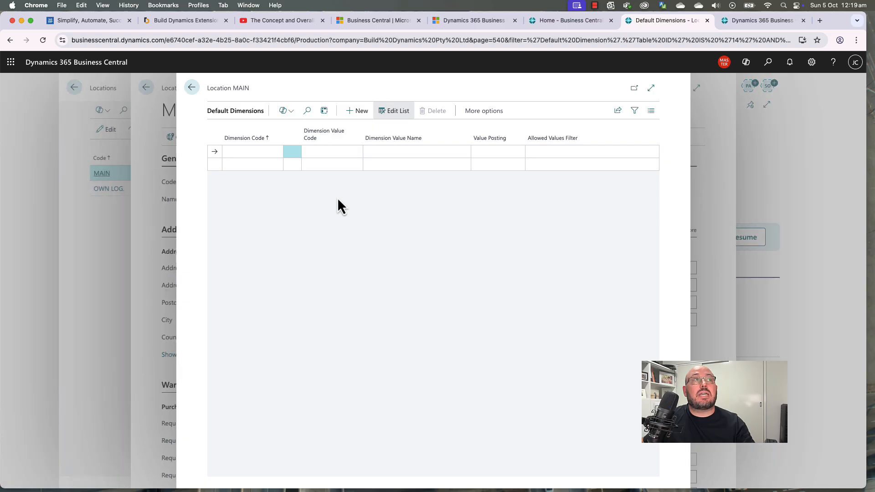
Step: Assign MAIN a default WAREHOUSE dimension valued REDLAND BAY, then back out to Locations
{"action": "left_click", "coordinate": [263, 153]}
{"action": "scroll", "coordinate": [284, 209], "scroll_direction": "down", "scroll_amount": 3}
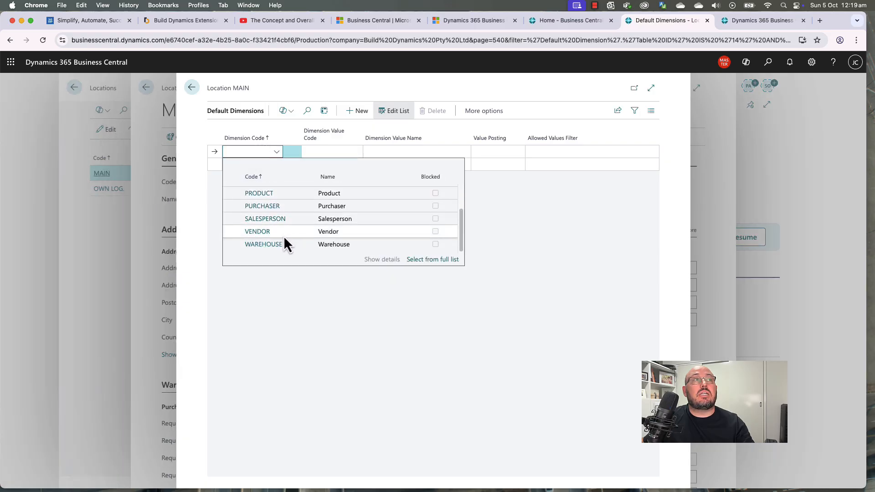
{"action": "left_click", "coordinate": [273, 244]}
{"action": "left_click", "coordinate": [354, 151]}
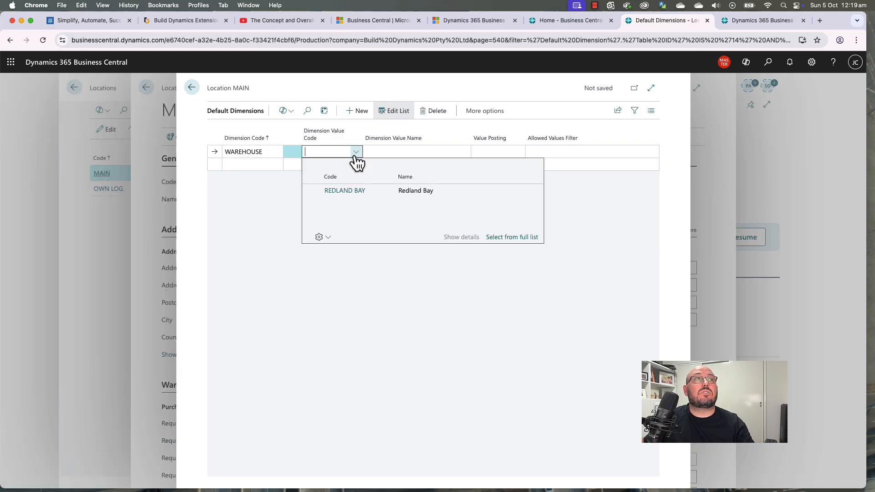
{"action": "left_click", "coordinate": [351, 192]}
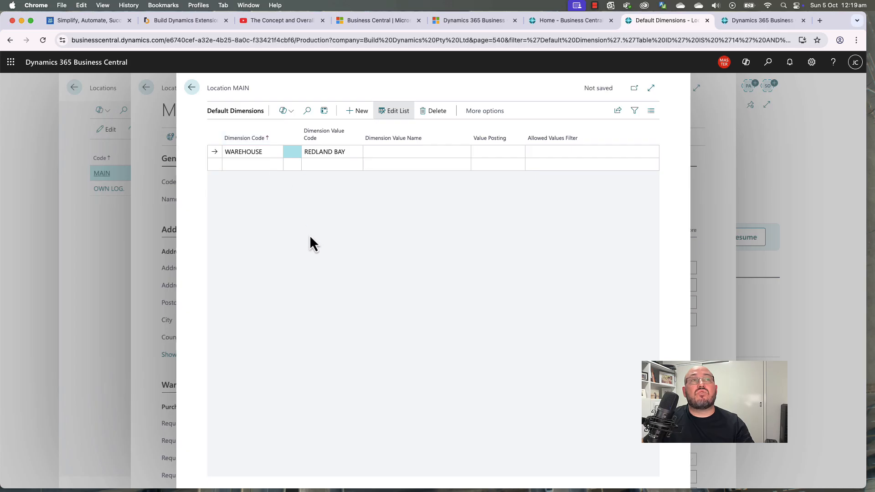
{"action": "key", "text": "Escape"}
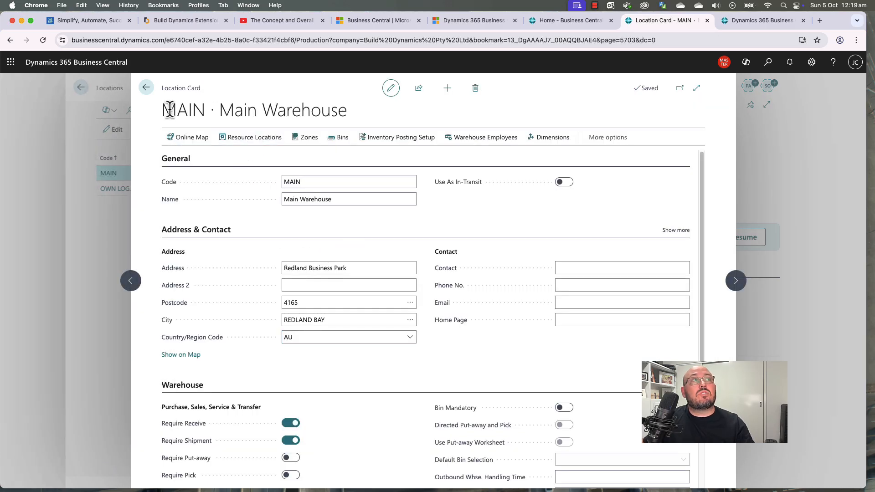
{"action": "left_click_drag", "start_coordinate": [165, 110], "coordinate": [351, 122]}
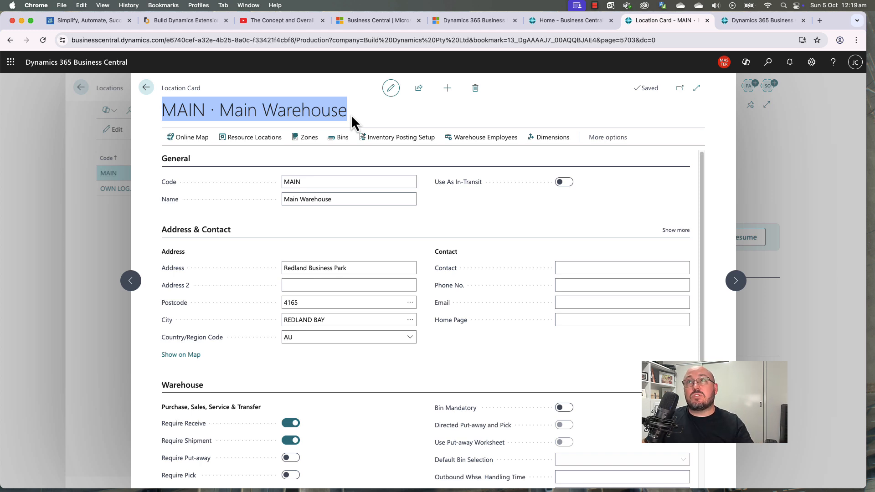
{"action": "key", "text": "Escape"}
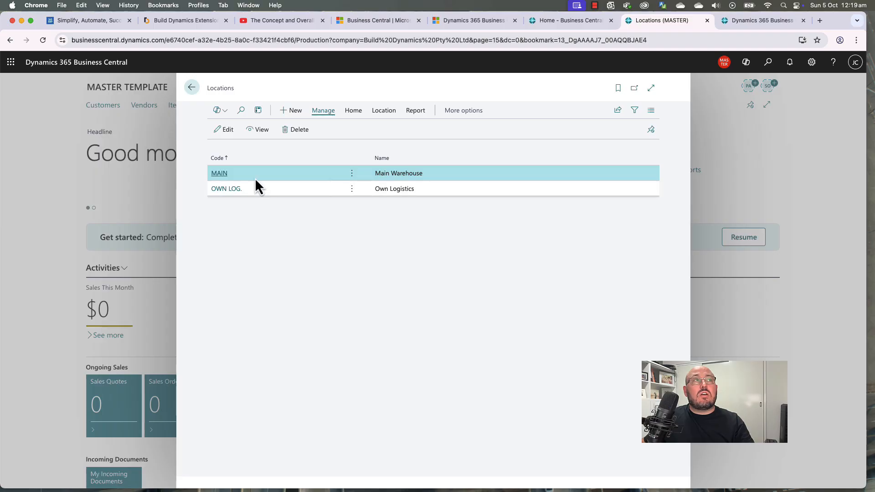
Step: Set the Company Information shipping Location Code to MAIN
{"action": "left_click", "coordinate": [811, 62]}
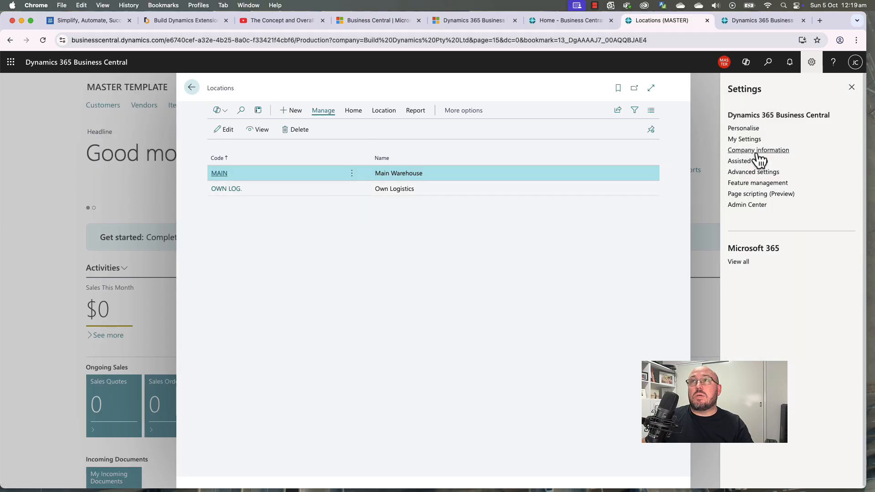
{"action": "left_click", "coordinate": [758, 151]}
{"action": "scroll", "coordinate": [463, 287], "scroll_direction": "down", "scroll_amount": 5}
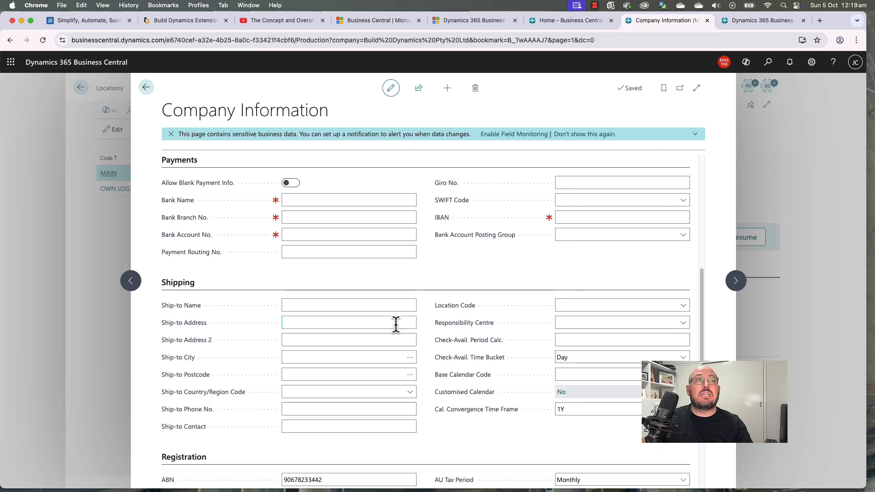
{"action": "scroll", "coordinate": [398, 346], "scroll_direction": "down", "scroll_amount": 1}
{"action": "left_click", "coordinate": [597, 278]}
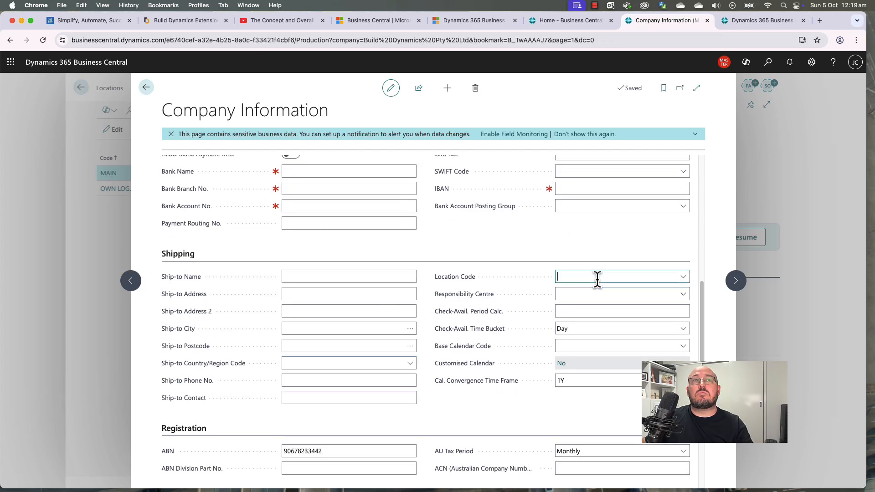
{"action": "left_click", "coordinate": [605, 318]}
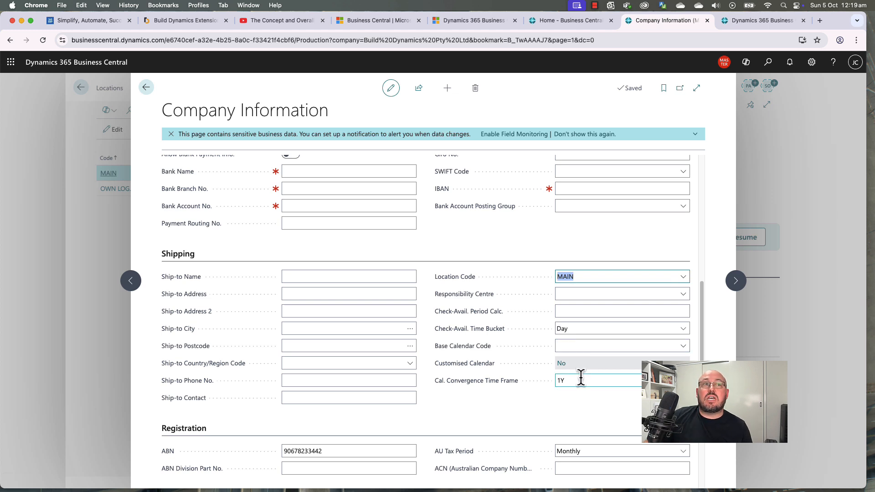
{"action": "left_click", "coordinate": [606, 346]}
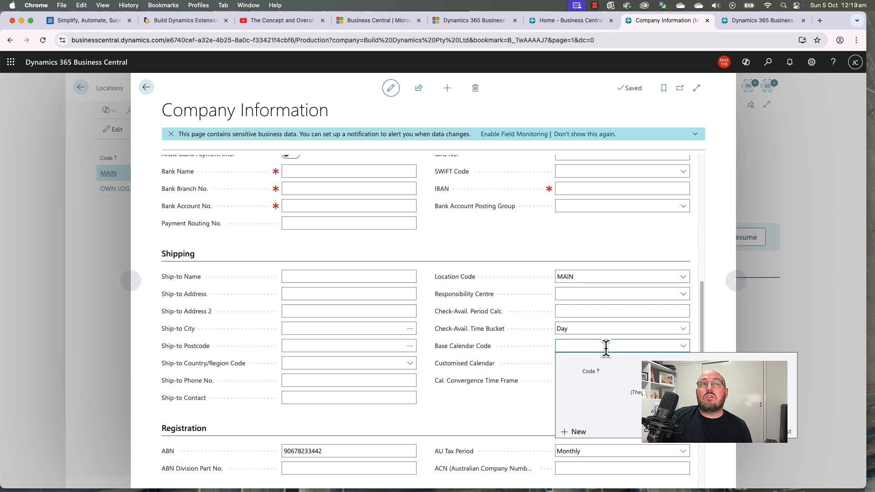
Step: Create a new base calendar with code QUEENSLAND and name Queensland
{"action": "left_click", "coordinate": [577, 431]}
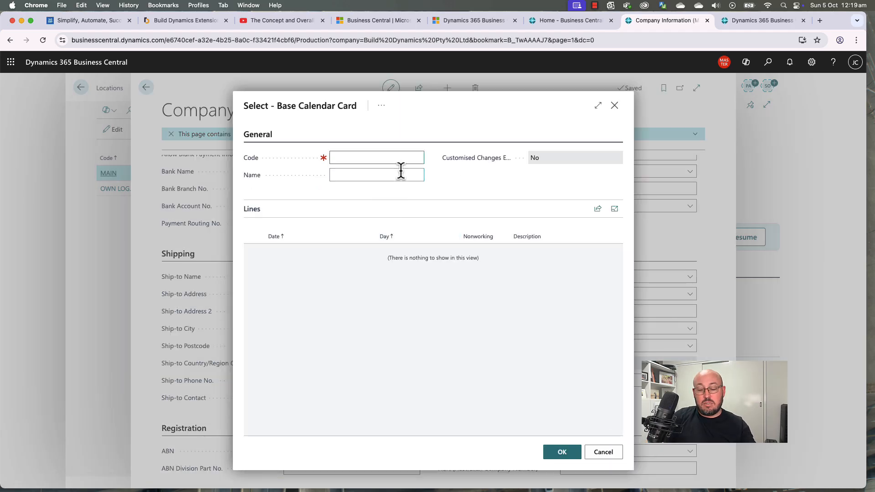
{"action": "type", "text": "Queensland"}
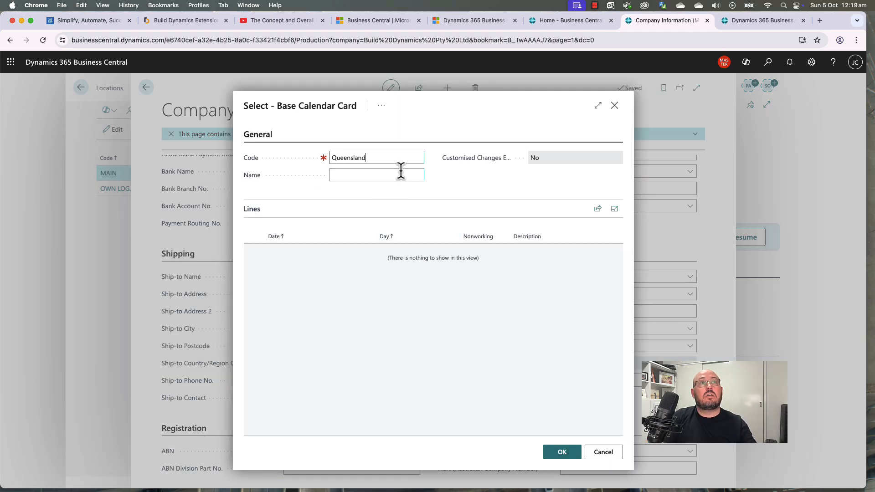
{"action": "left_click", "coordinate": [401, 175]}
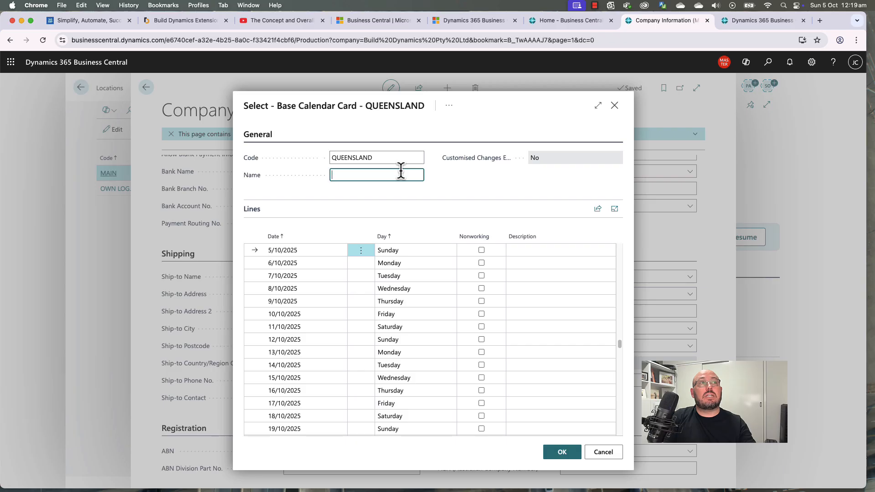
{"action": "type", "text": "Queensland"}
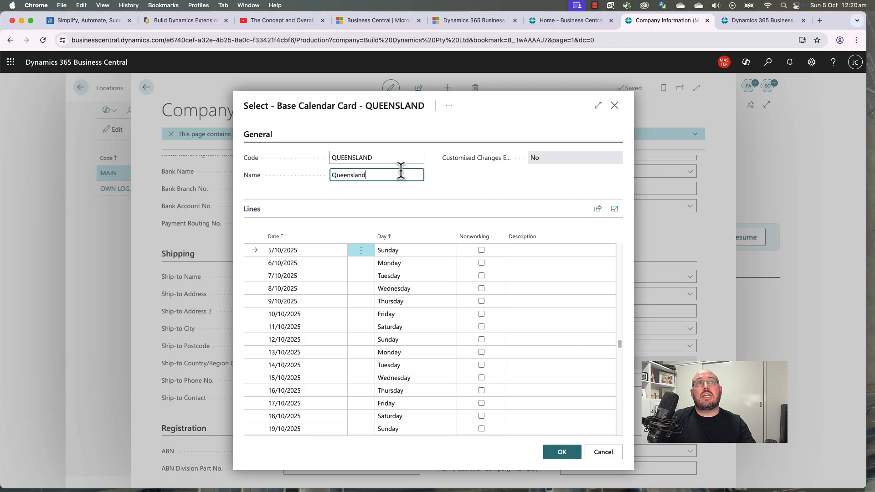
{"action": "key", "text": "Tab"}
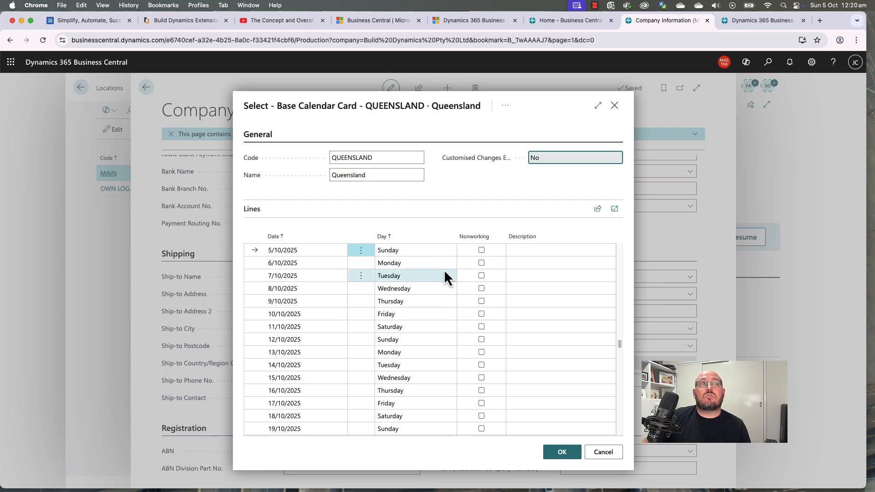
{"action": "left_click", "coordinate": [568, 454]}
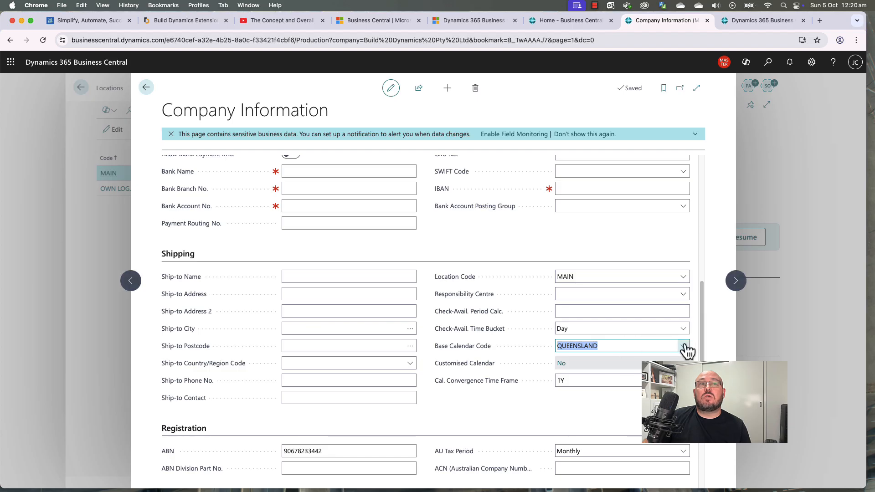
Step: Mark Monday 6/10/2025 as non-working in the QUEENSLAND calendar, then return to Locations
{"action": "left_click", "coordinate": [683, 346]}
{"action": "left_click", "coordinate": [709, 432]}
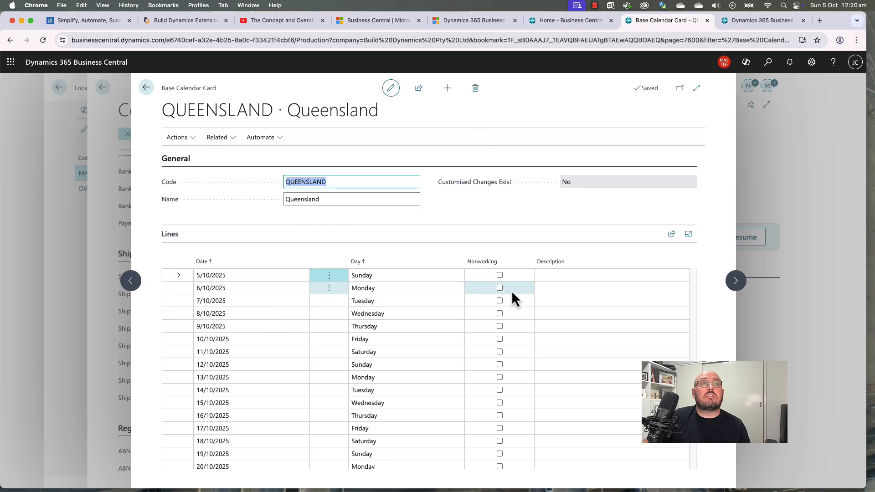
{"action": "left_click", "coordinate": [500, 288]}
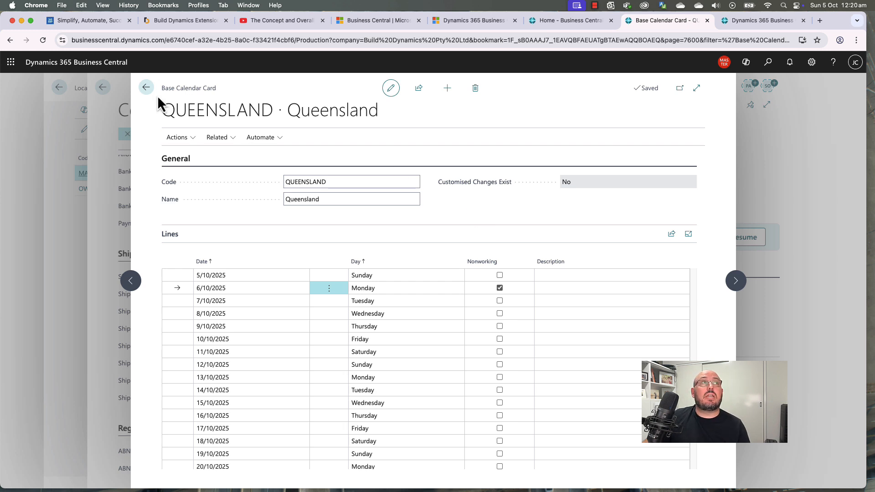
{"action": "left_click", "coordinate": [146, 88]}
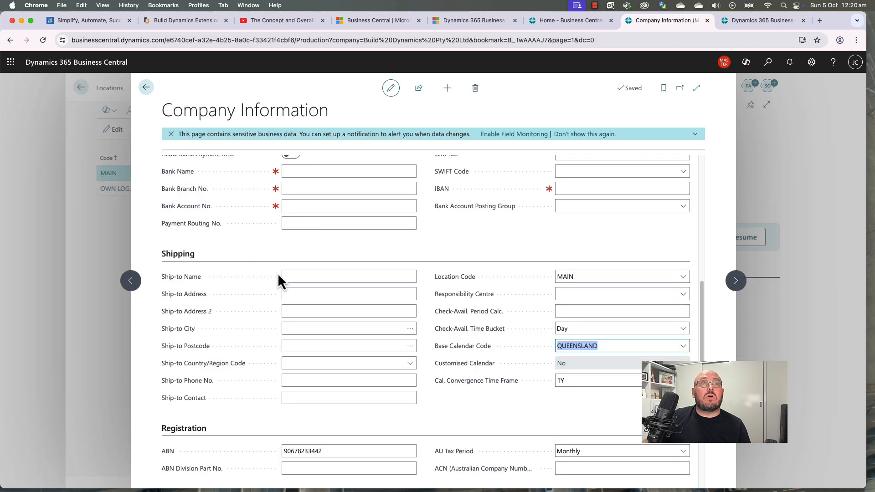
{"action": "scroll", "coordinate": [257, 282], "scroll_direction": "up", "scroll_amount": 3}
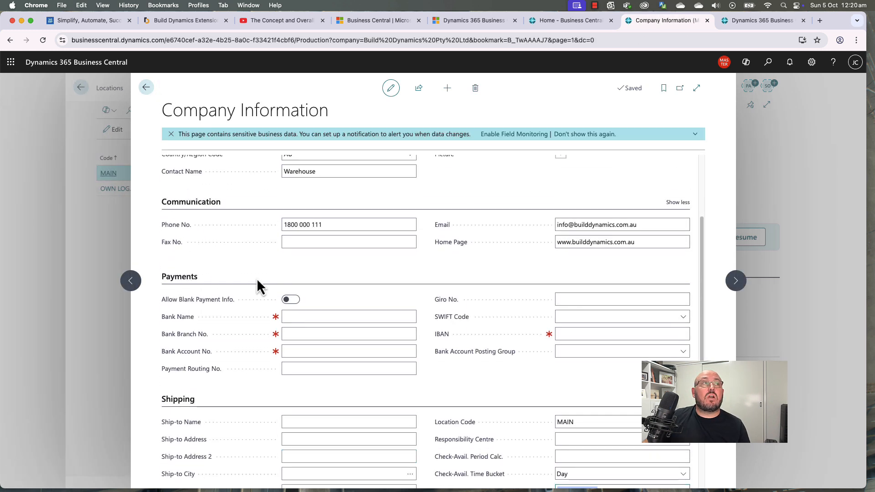
{"action": "left_click", "coordinate": [182, 281]}
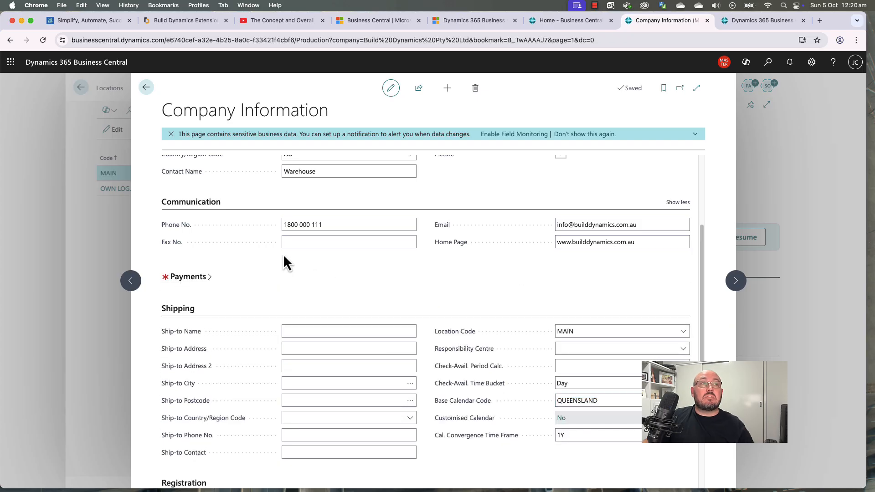
{"action": "left_click", "coordinate": [146, 88]}
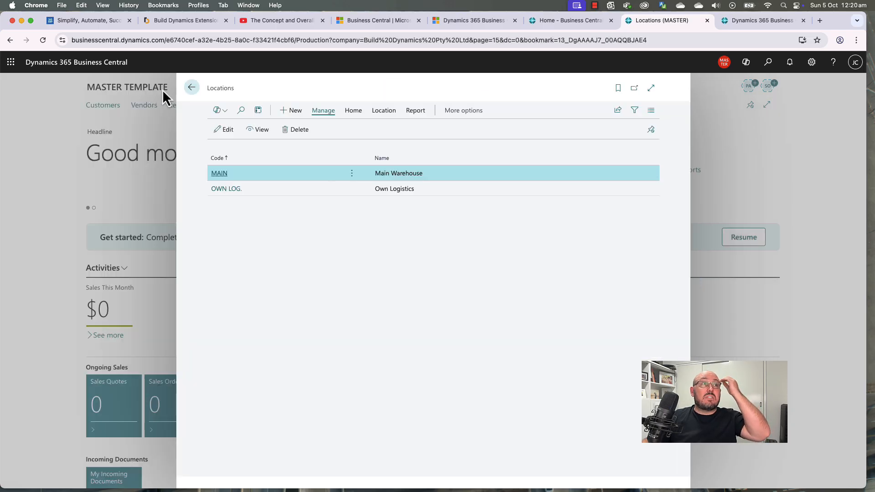
Step: Return to the home page, glance at the Finance menu, and bring up page search
{"action": "left_click", "coordinate": [192, 89]}
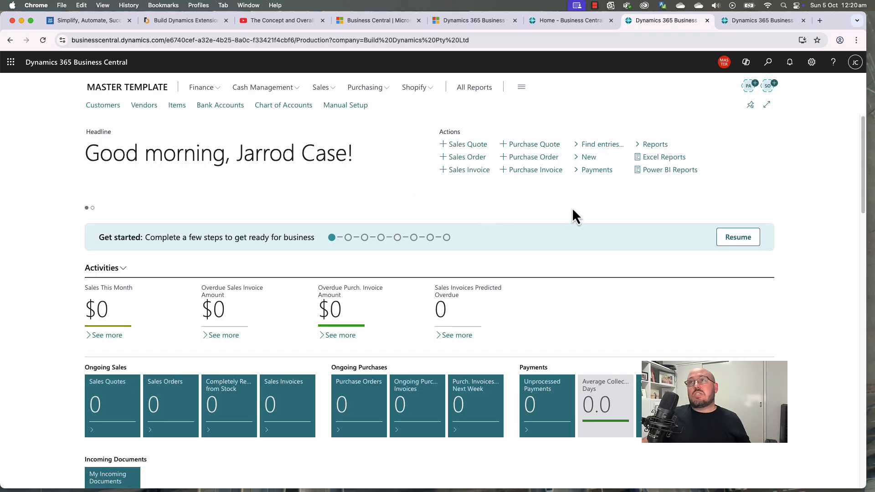
{"action": "left_click", "coordinate": [203, 87]}
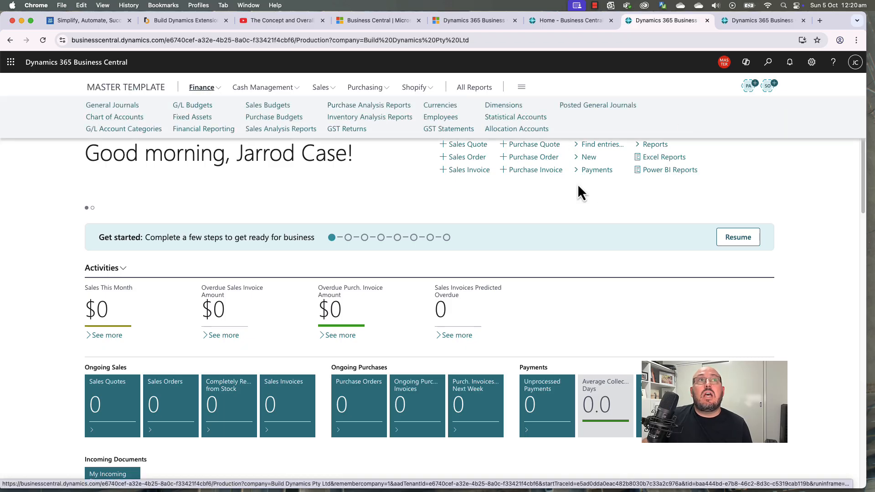
{"action": "left_click", "coordinate": [589, 211]}
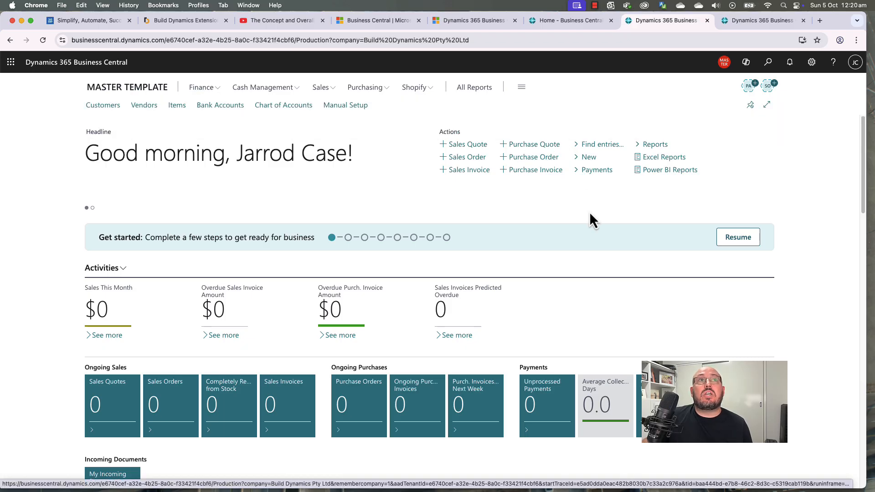
{"action": "left_click", "coordinate": [769, 64]}
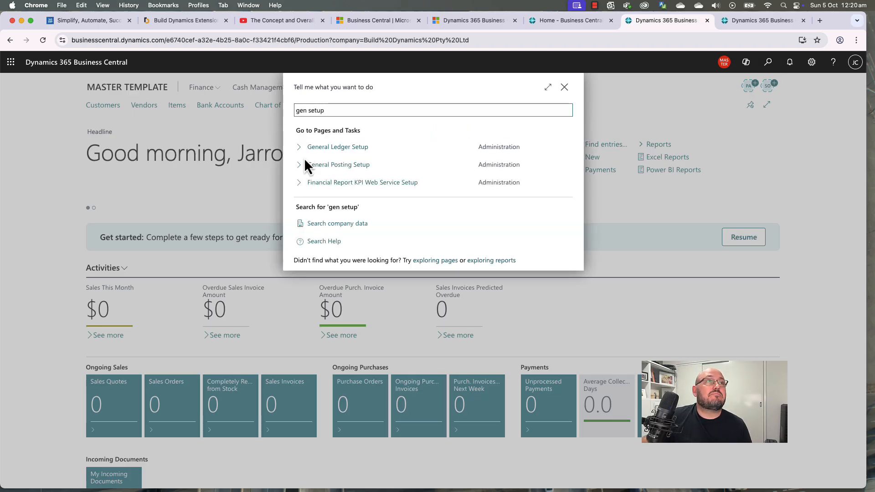
Step: In General Ledger Setup, set Local Address Format to City+State+Postcode
{"action": "left_click", "coordinate": [329, 153]}
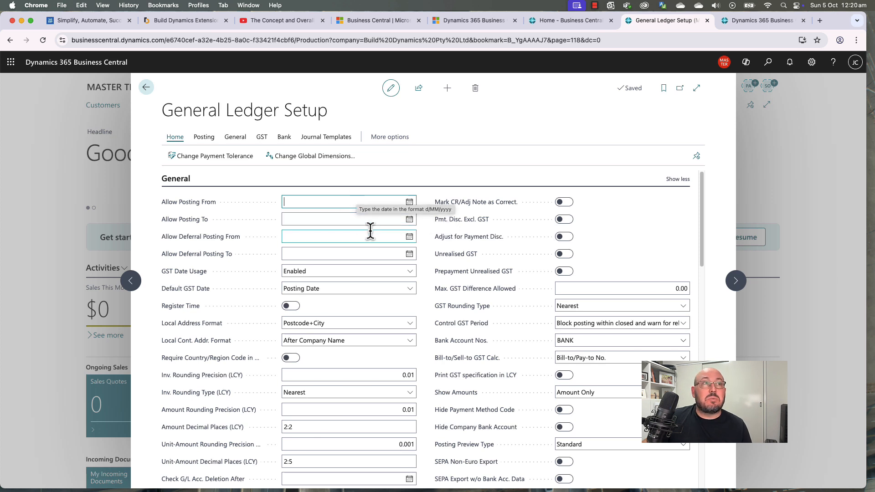
{"action": "left_click", "coordinate": [342, 200]}
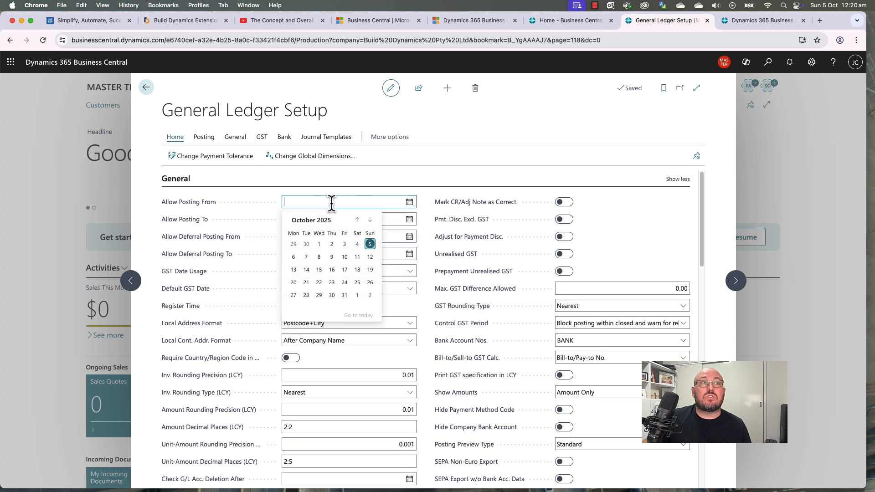
{"action": "left_click", "coordinate": [407, 179]}
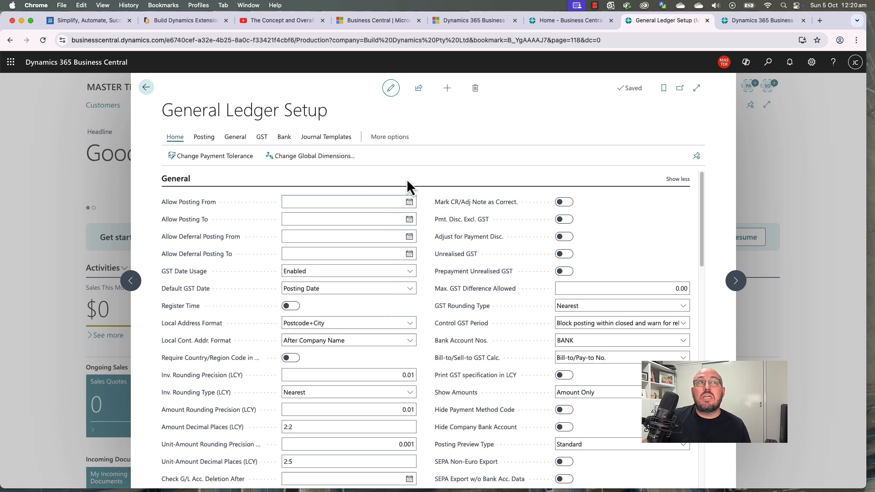
{"action": "left_click", "coordinate": [382, 232]}
{"action": "scroll", "coordinate": [364, 254], "scroll_direction": "down", "scroll_amount": 1}
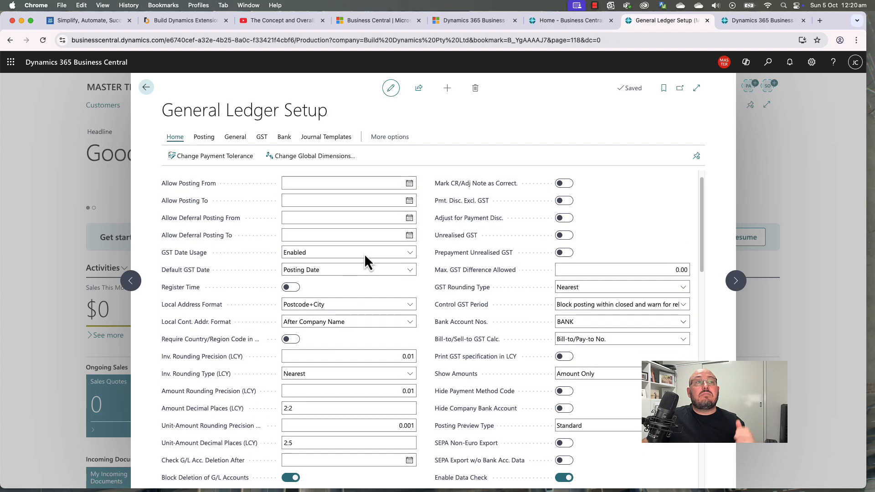
{"action": "left_click", "coordinate": [312, 305]}
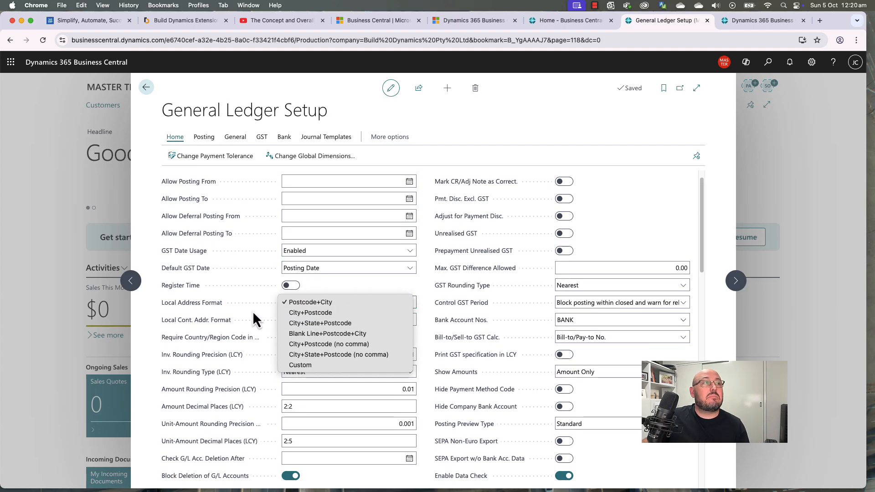
{"action": "left_click", "coordinate": [322, 325]}
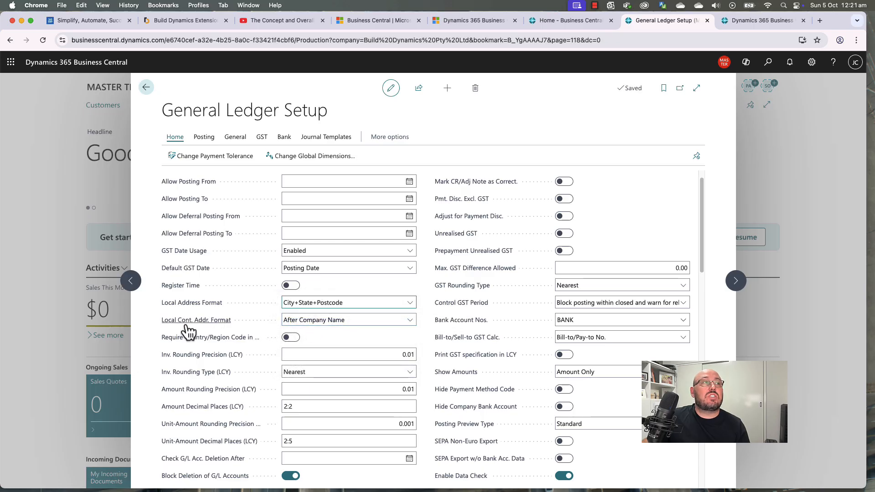
{"action": "mouse_move", "coordinate": [180, 328]}
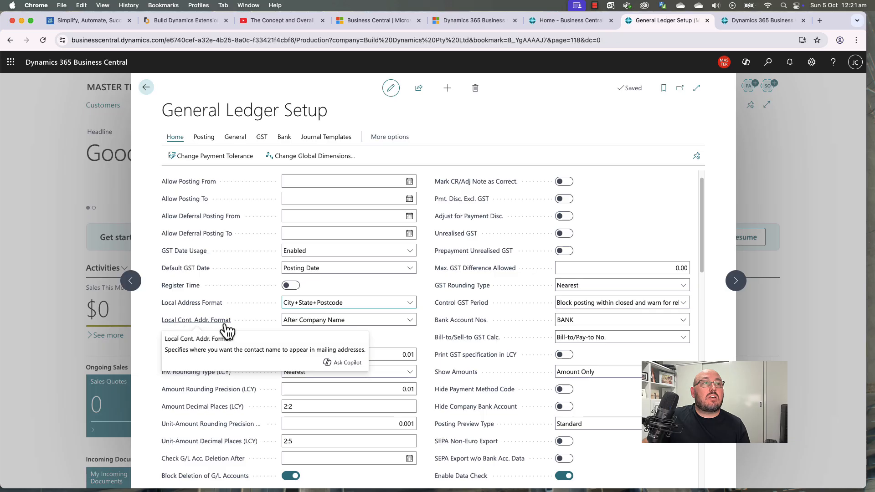
{"action": "scroll", "coordinate": [394, 321], "scroll_direction": "down", "scroll_amount": 5}
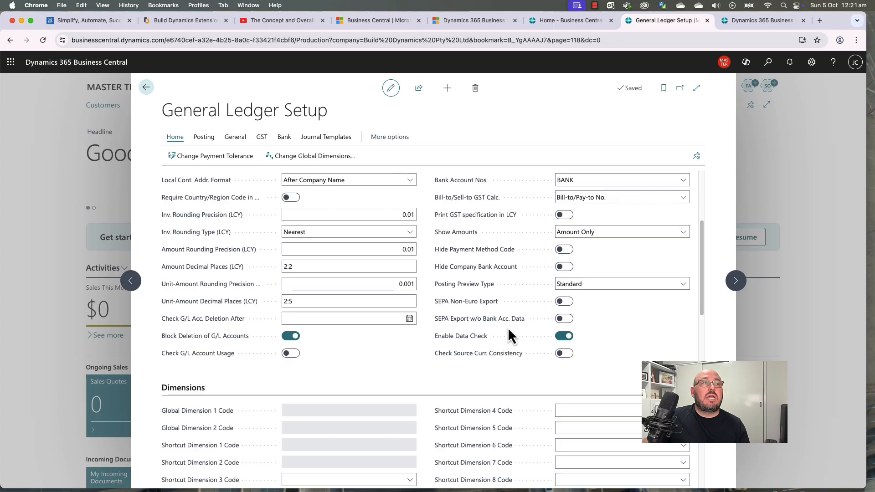
{"action": "scroll", "coordinate": [498, 332], "scroll_direction": "down", "scroll_amount": 3}
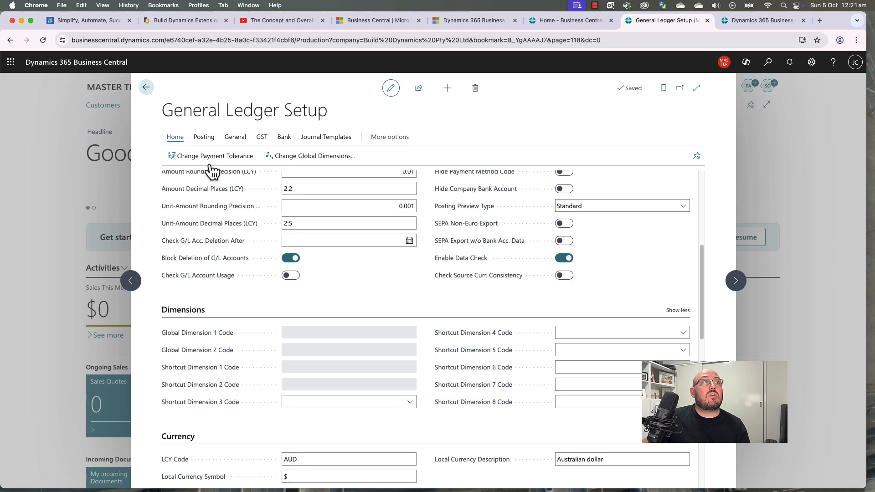
Step: Set Global Dimension 1 to CUSTOMER and Global Dimension 2 to PRODUCT, then run the update
{"action": "left_click", "coordinate": [323, 167]}
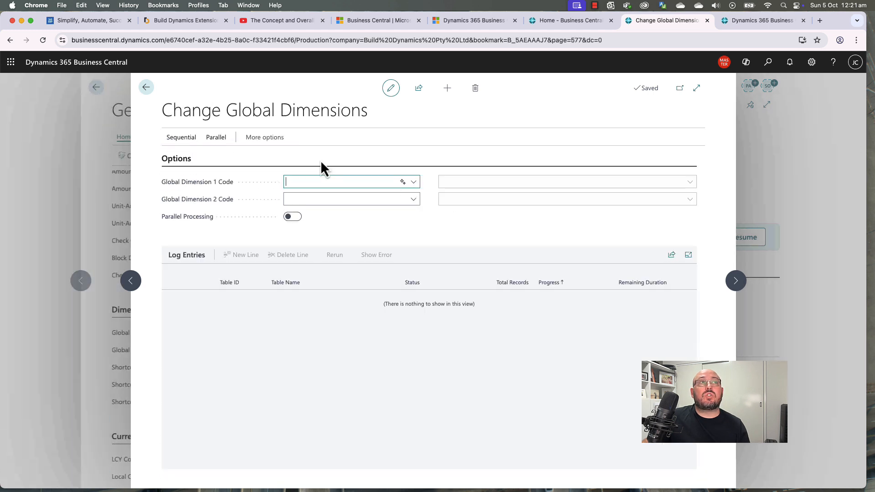
{"action": "left_click", "coordinate": [414, 183]}
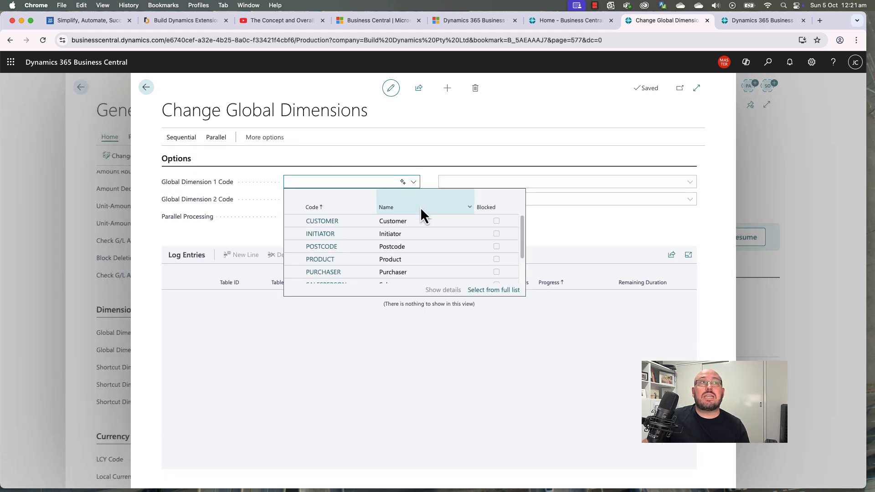
{"action": "mouse_move", "coordinate": [521, 242]}
{"action": "left_mouse_down"}
{"action": "mouse_move", "coordinate": [521, 260]}
{"action": "mouse_move", "coordinate": [522, 241]}
{"action": "left_mouse_up"}
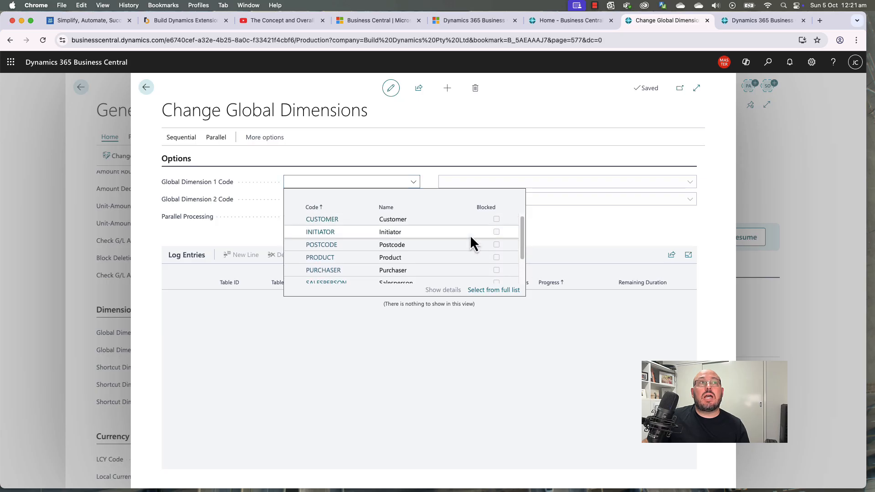
{"action": "left_click", "coordinate": [364, 220]}
{"action": "left_click", "coordinate": [414, 200]}
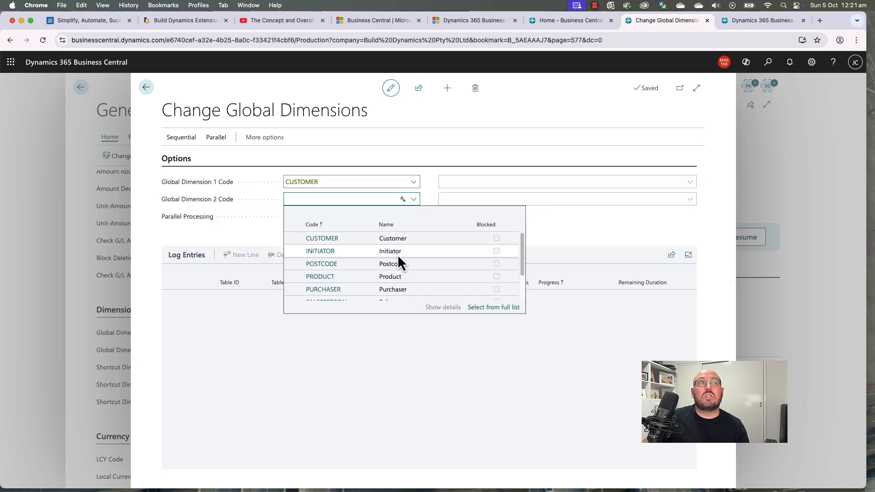
{"action": "mouse_move", "coordinate": [523, 266]}
{"action": "left_mouse_down"}
{"action": "mouse_move", "coordinate": [520, 293]}
{"action": "mouse_move", "coordinate": [521, 264]}
{"action": "left_mouse_up"}
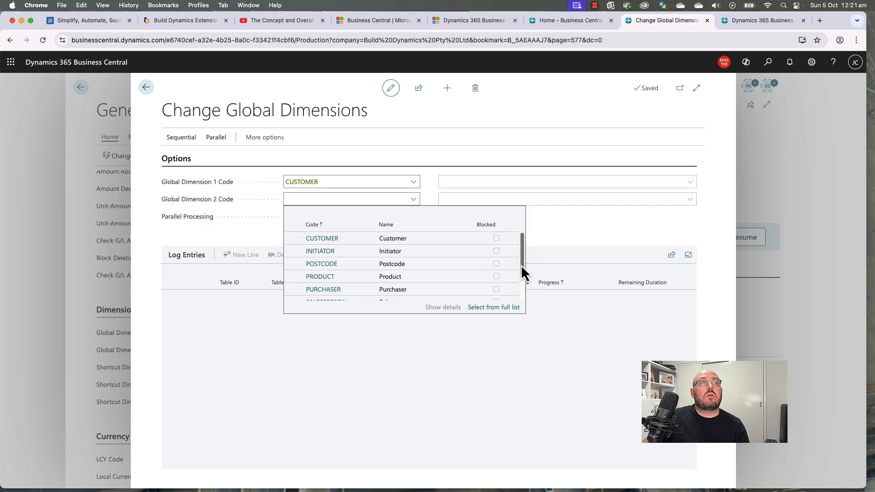
{"action": "left_click", "coordinate": [322, 277]}
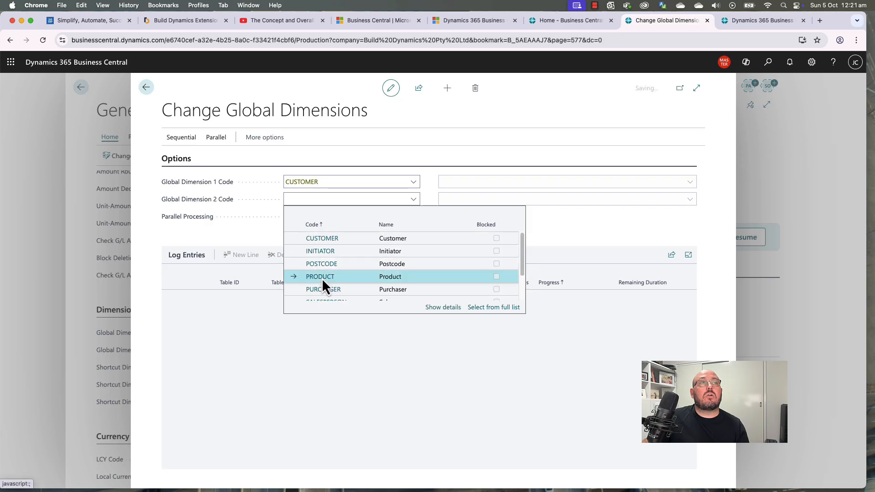
{"action": "left_click", "coordinate": [181, 138]}
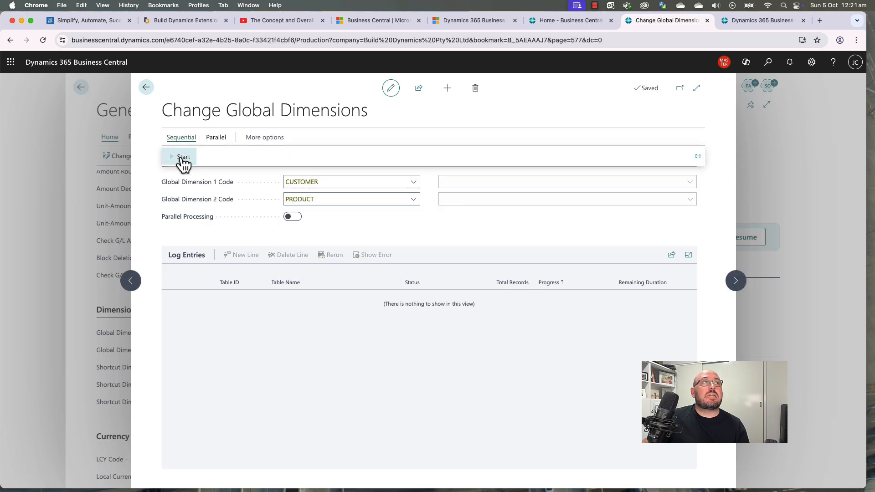
{"action": "left_click", "coordinate": [183, 157]}
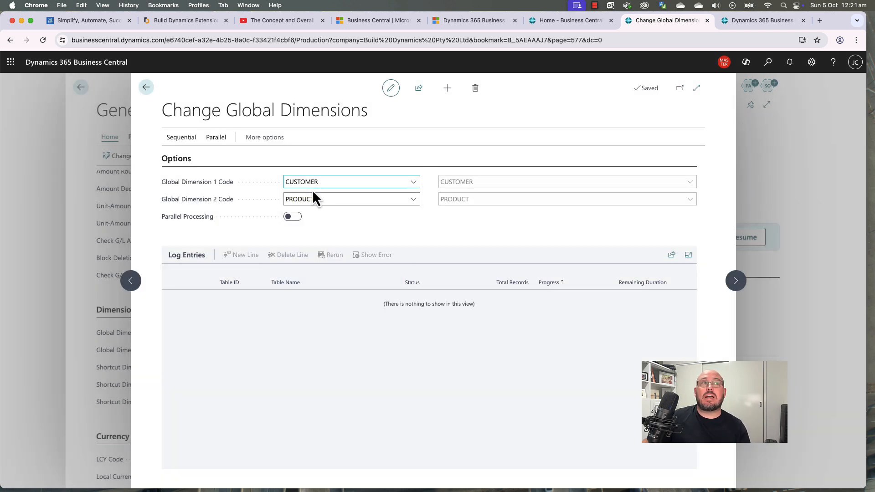
Step: Set shortcut dimensions 3, 4 and 5 to INITIATOR, POSTCODE and PURCHASER
{"action": "left_click", "coordinate": [146, 87]}
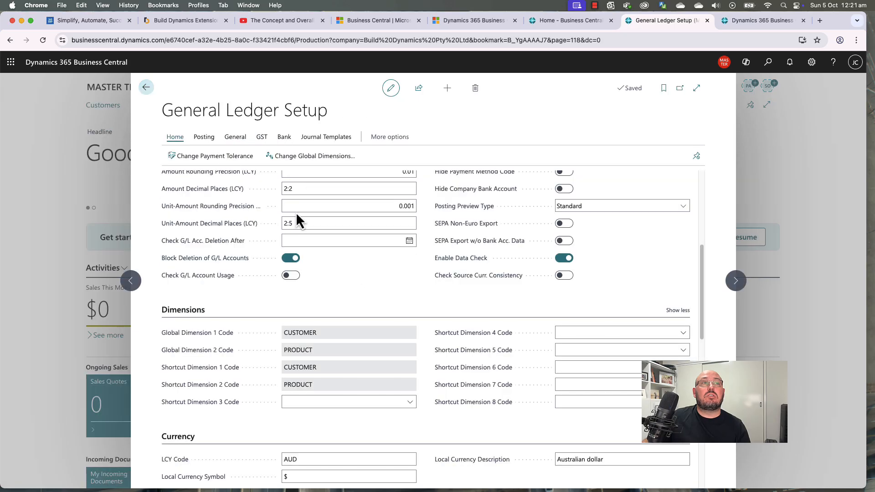
{"action": "left_click", "coordinate": [409, 402]}
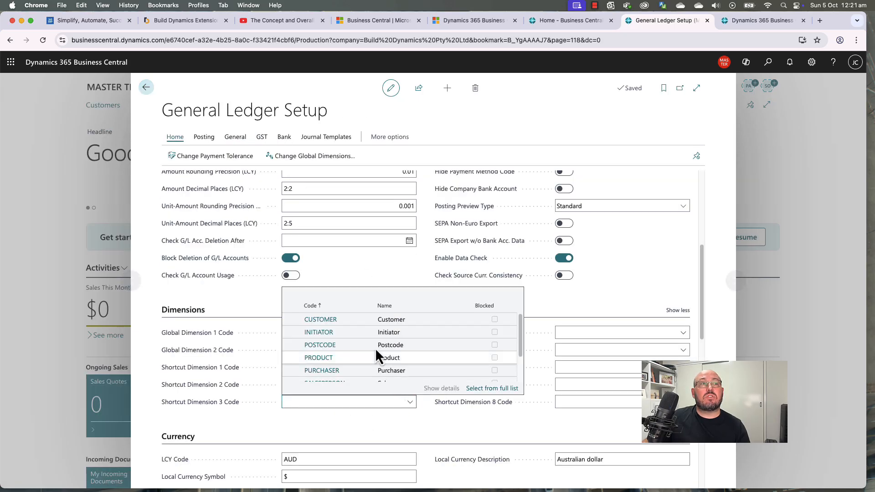
{"action": "left_click", "coordinate": [579, 334]}
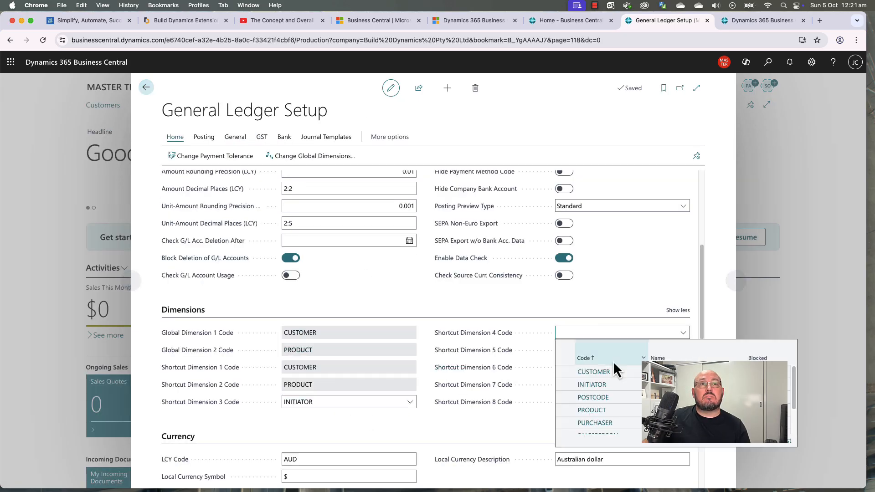
{"action": "left_click", "coordinate": [610, 397]}
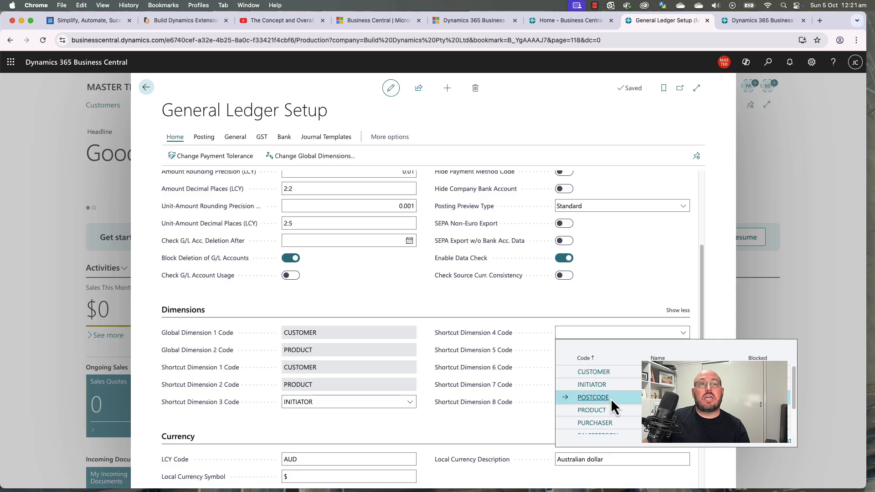
{"action": "left_click", "coordinate": [611, 350]}
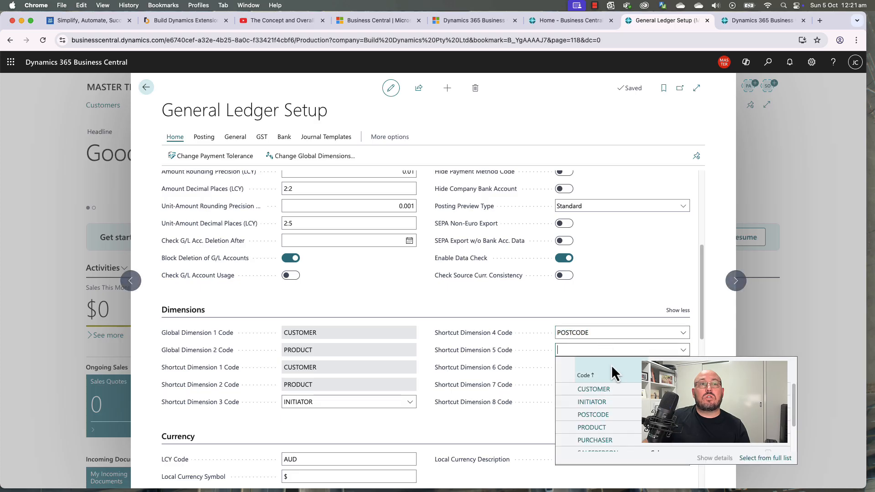
{"action": "left_click", "coordinate": [611, 440]}
Step: Set shortcut dimensions 6, 7 and 8 to VENDOR, WAREHOUSE and SALESPERSON
{"action": "left_click", "coordinate": [586, 368]}
{"action": "scroll", "coordinate": [618, 439], "scroll_direction": "down", "scroll_amount": 2}
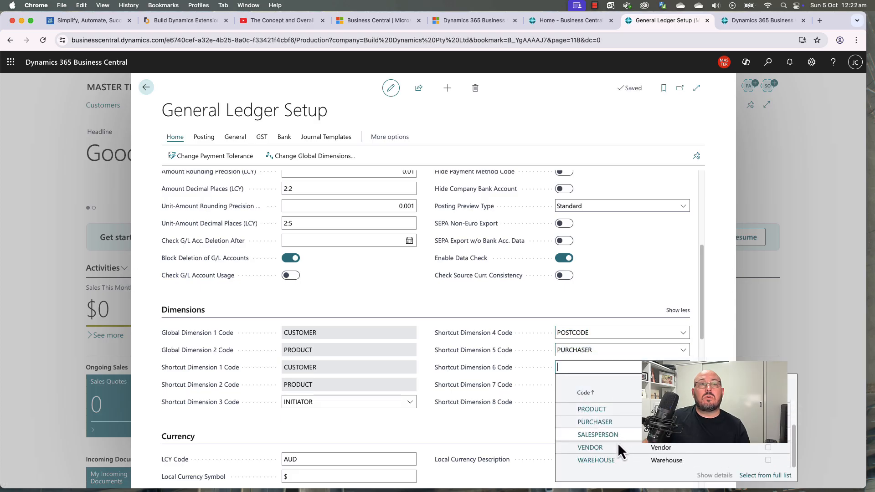
{"action": "left_click", "coordinate": [614, 447]}
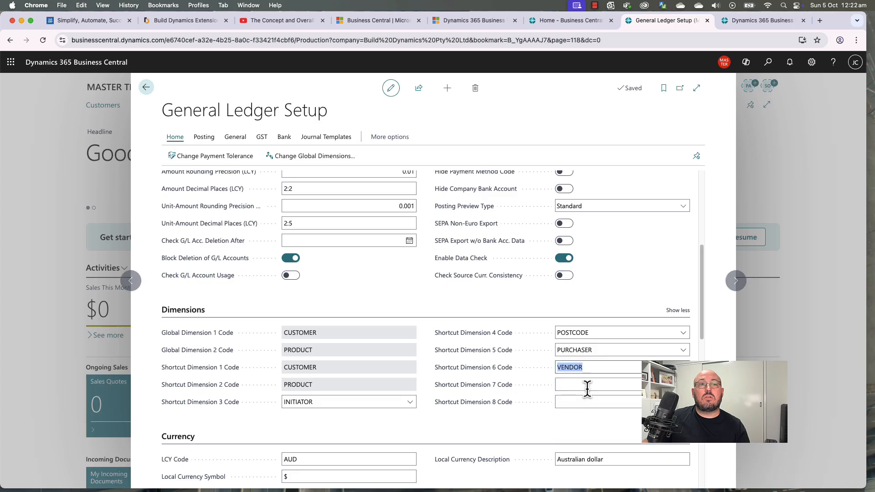
{"action": "left_click", "coordinate": [587, 386]}
{"action": "scroll", "coordinate": [611, 392], "scroll_direction": "down", "scroll_amount": 3}
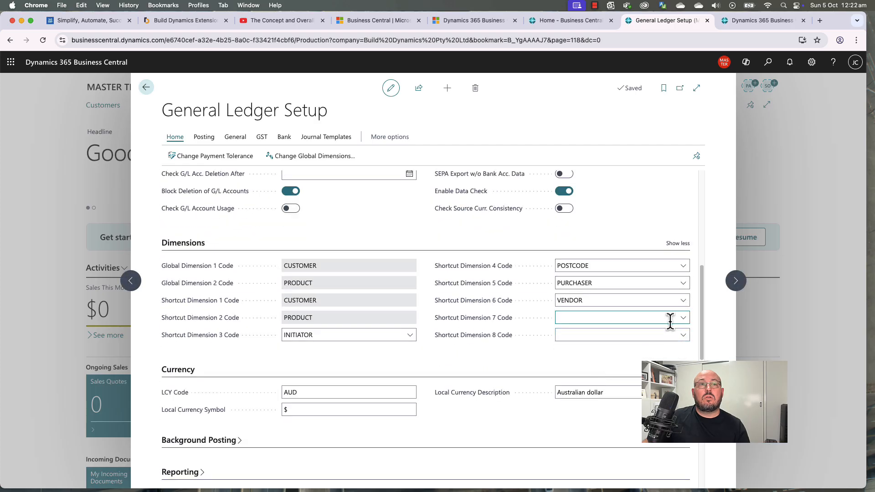
{"action": "left_click", "coordinate": [684, 320]}
{"action": "scroll", "coordinate": [610, 400], "scroll_direction": "down", "scroll_amount": 2}
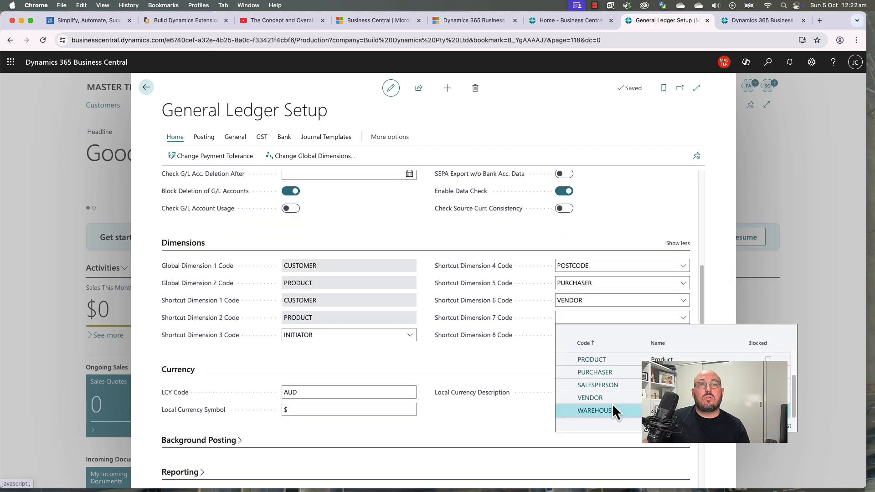
{"action": "left_click", "coordinate": [611, 403]}
{"action": "left_click", "coordinate": [683, 339]}
{"action": "scroll", "coordinate": [614, 426], "scroll_direction": "down", "scroll_amount": 2}
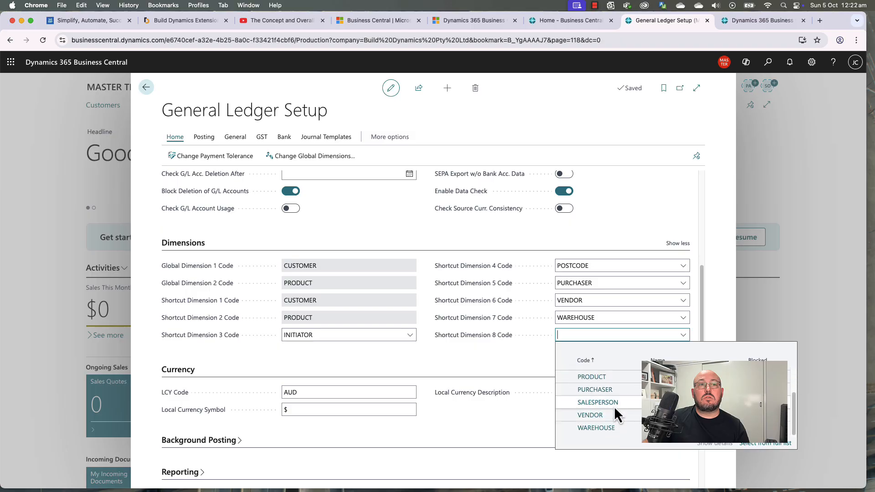
{"action": "left_click", "coordinate": [612, 403]}
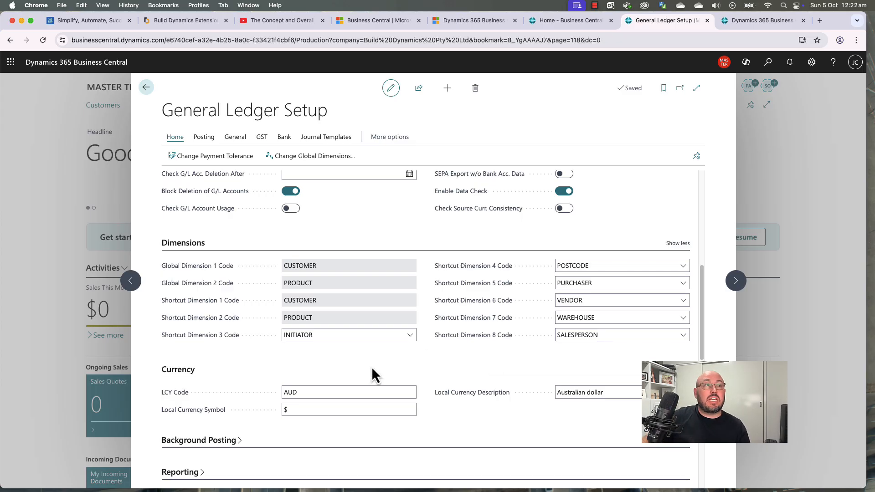
Step: Review General Ledger Setup, collapse Local Functionalities and Application, then close the page
{"action": "scroll", "coordinate": [350, 395], "scroll_direction": "down", "scroll_amount": 5}
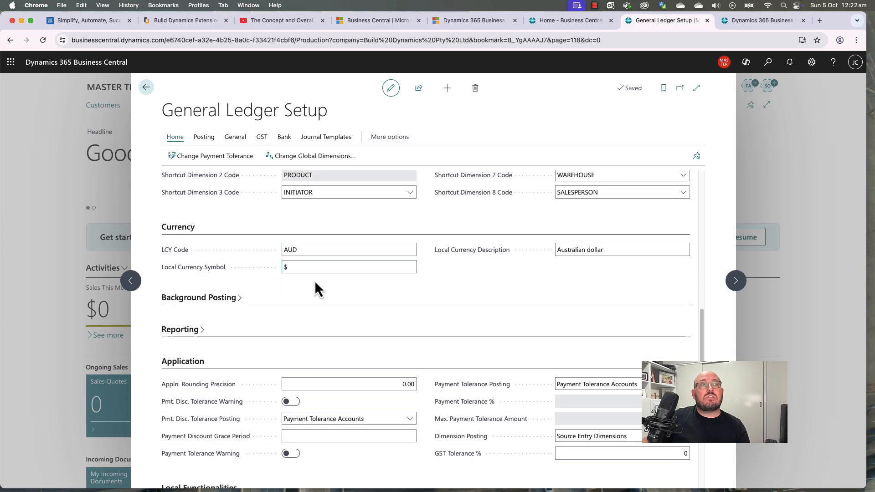
{"action": "scroll", "coordinate": [336, 297], "scroll_direction": "up", "scroll_amount": 13}
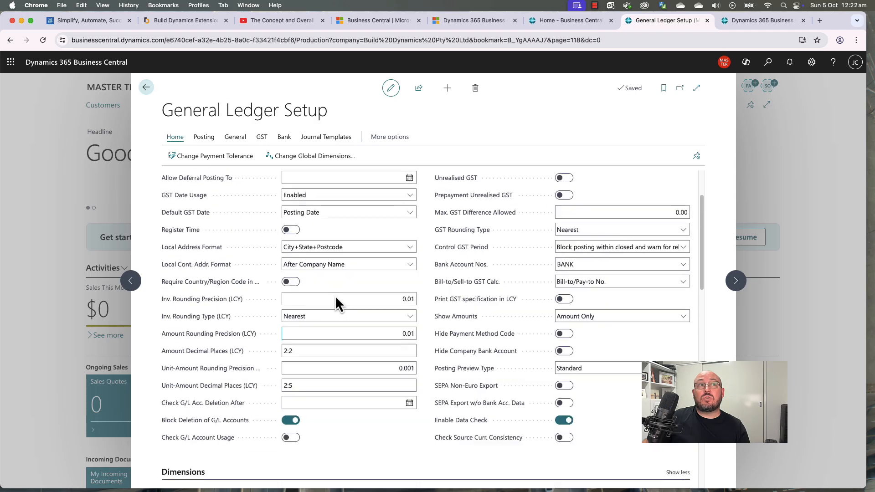
{"action": "scroll", "coordinate": [600, 338], "scroll_direction": "down", "scroll_amount": 20}
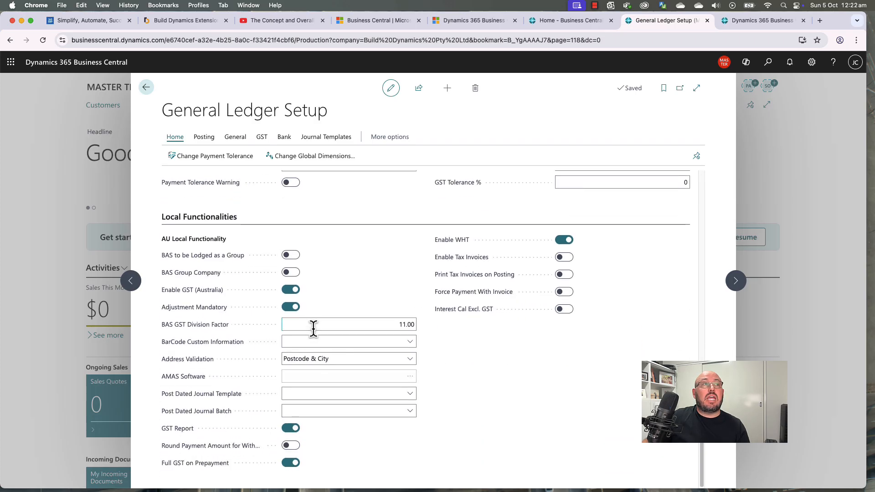
{"action": "scroll", "coordinate": [348, 311], "scroll_direction": "up", "scroll_amount": 7}
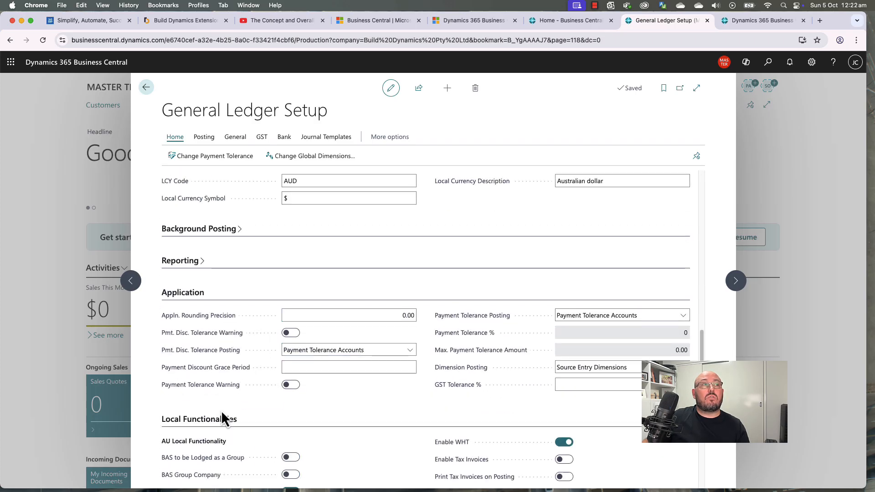
{"action": "left_click", "coordinate": [220, 425]}
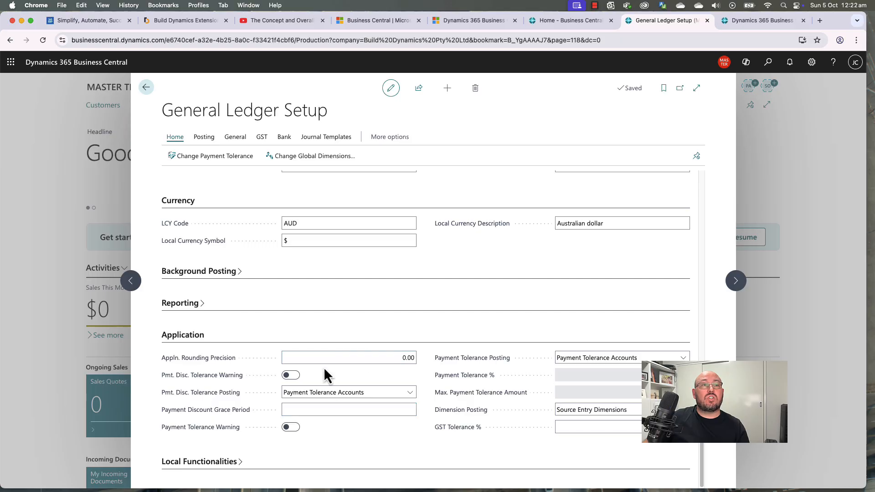
{"action": "left_click", "coordinate": [191, 340]}
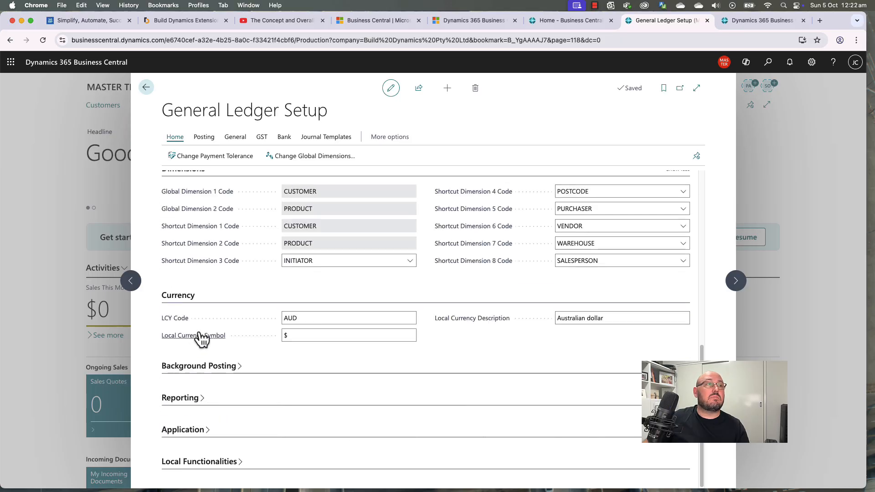
{"action": "left_click", "coordinate": [146, 88]}
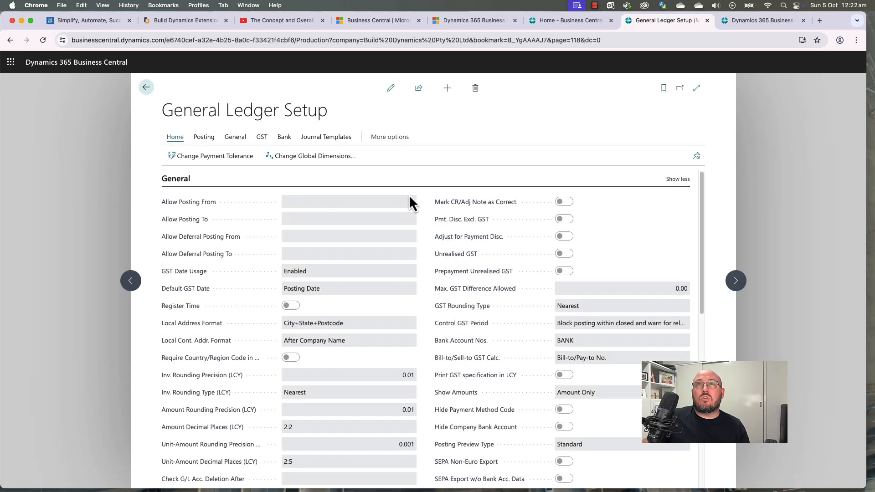
Step: Leave General Ledger Setup and browse the Manual Setup list's General and Finance pages
{"action": "left_click", "coordinate": [146, 89]}
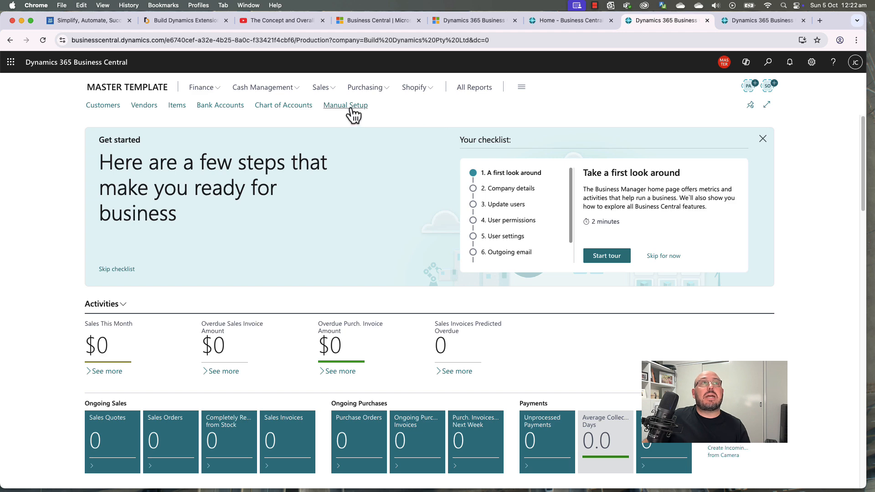
{"action": "left_click", "coordinate": [351, 107]}
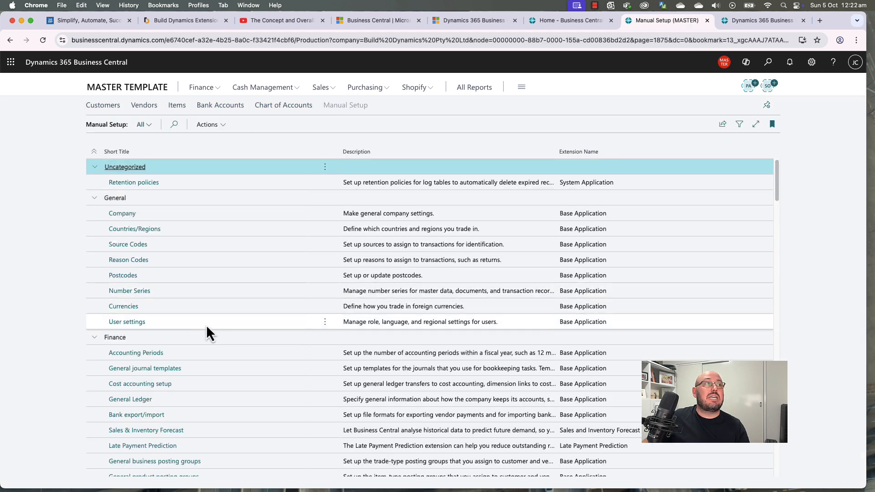
{"action": "scroll", "coordinate": [237, 341], "scroll_direction": "down", "scroll_amount": 3}
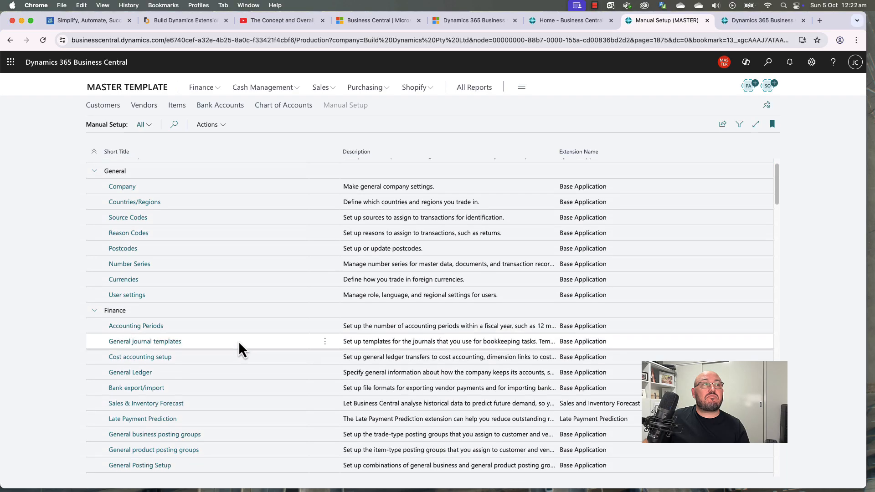
{"action": "scroll", "coordinate": [228, 378], "scroll_direction": "down", "scroll_amount": 3}
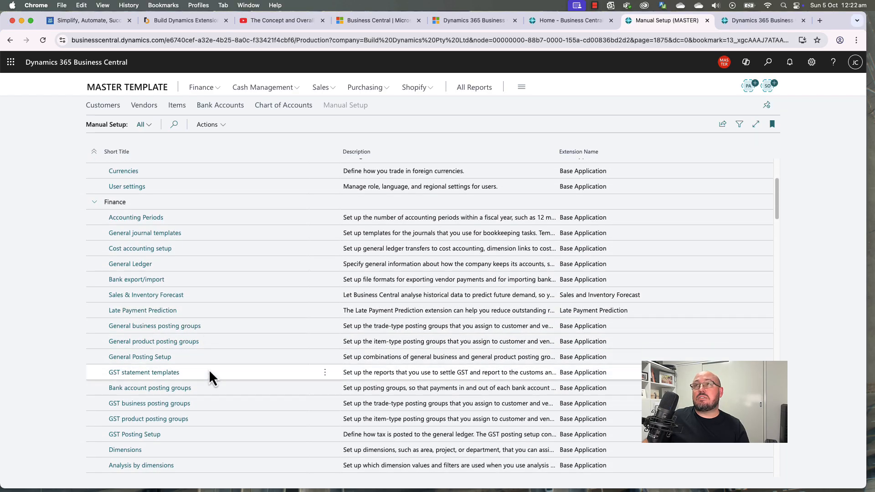
{"action": "scroll", "coordinate": [207, 357], "scroll_direction": "up", "scroll_amount": 6}
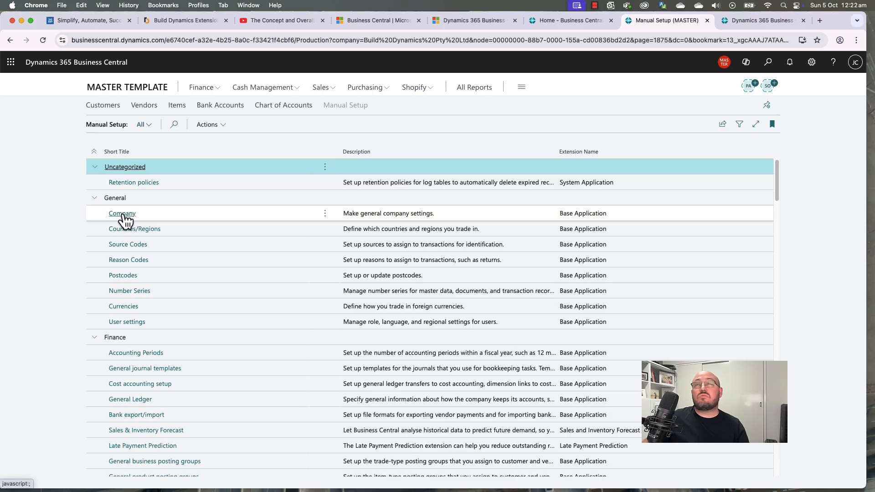
Step: Export the Manual Setup list to Excel and open the downloaded workbook
{"action": "left_click", "coordinate": [722, 124]}
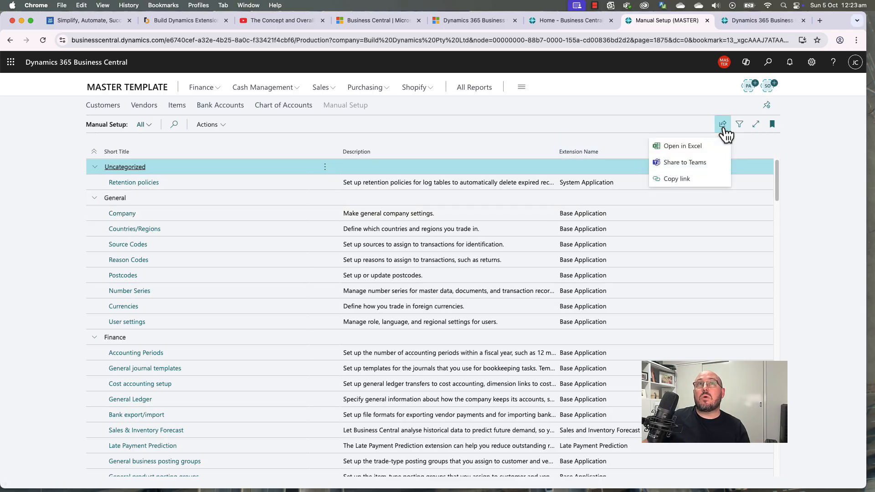
{"action": "left_click", "coordinate": [692, 153]}
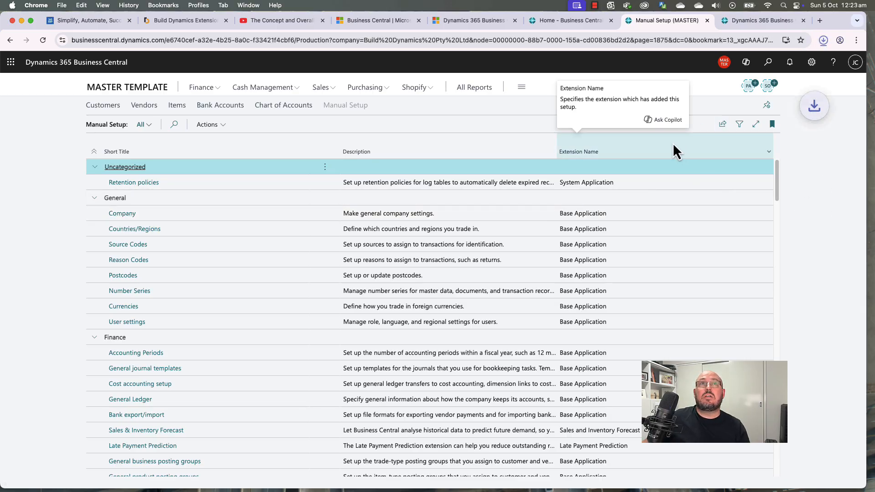
{"action": "left_click", "coordinate": [737, 67]}
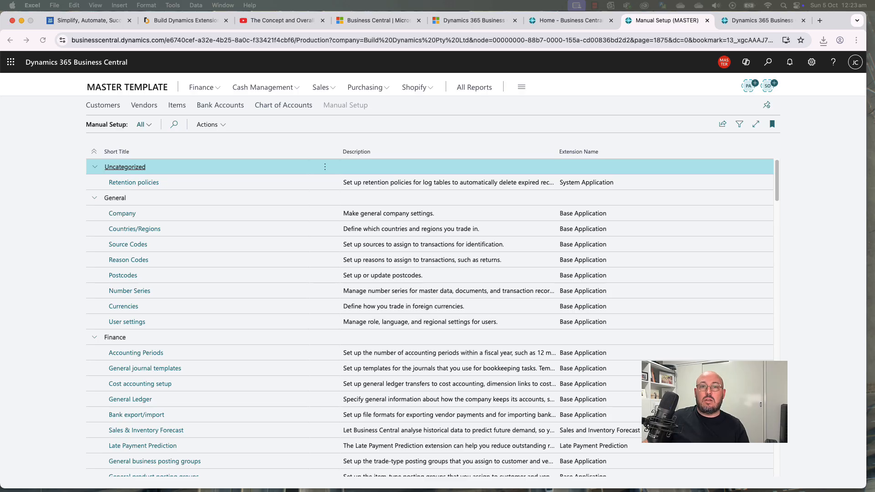
Step: Select the Company row 5 in the workbook, then return to Business Central
{"action": "left_click_drag", "start_coordinate": [637, 491], "coordinate": [519, 64]}
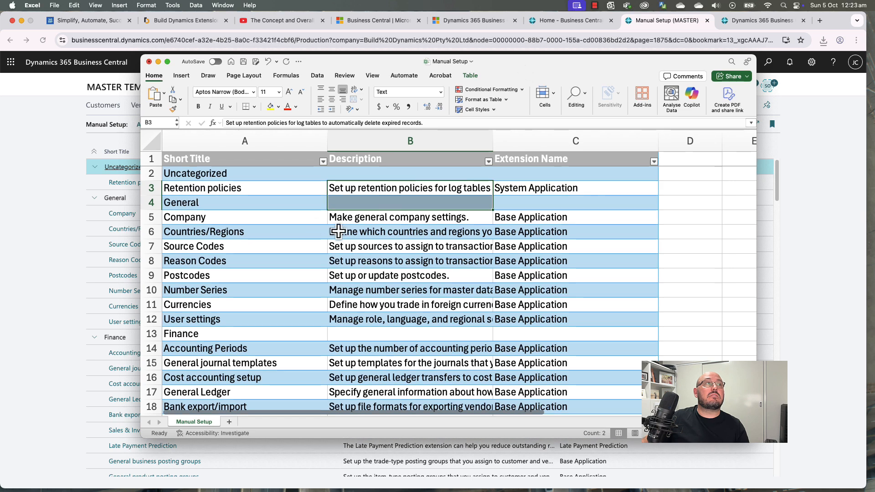
{"action": "left_click", "coordinate": [232, 245]}
{"action": "left_click", "coordinate": [182, 217]}
{"action": "left_click", "coordinate": [142, 216]}
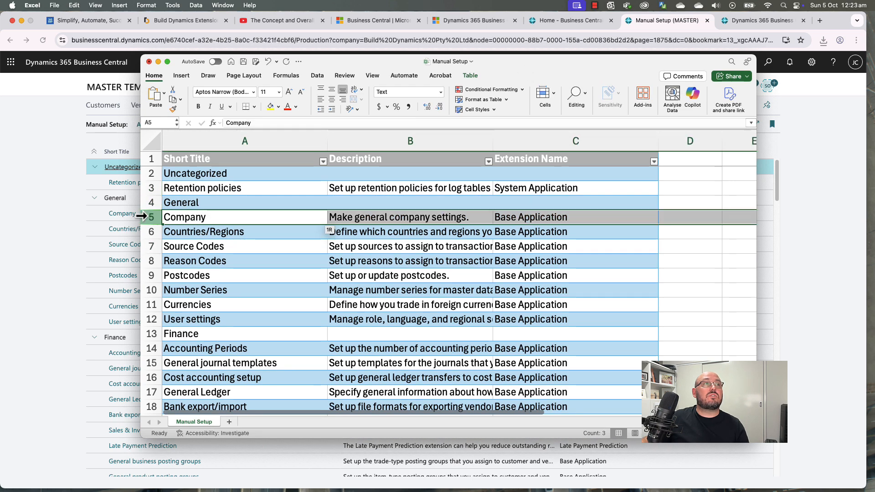
{"action": "left_click", "coordinate": [72, 206]}
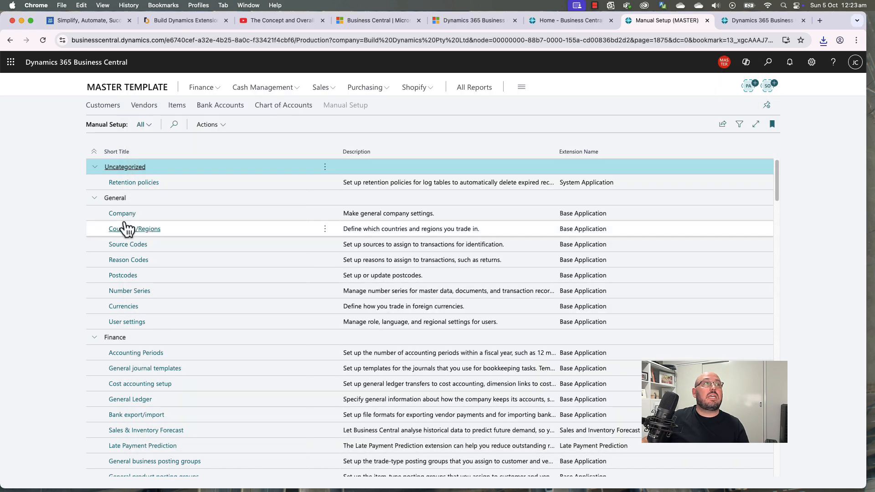
{"action": "left_click", "coordinate": [121, 215]}
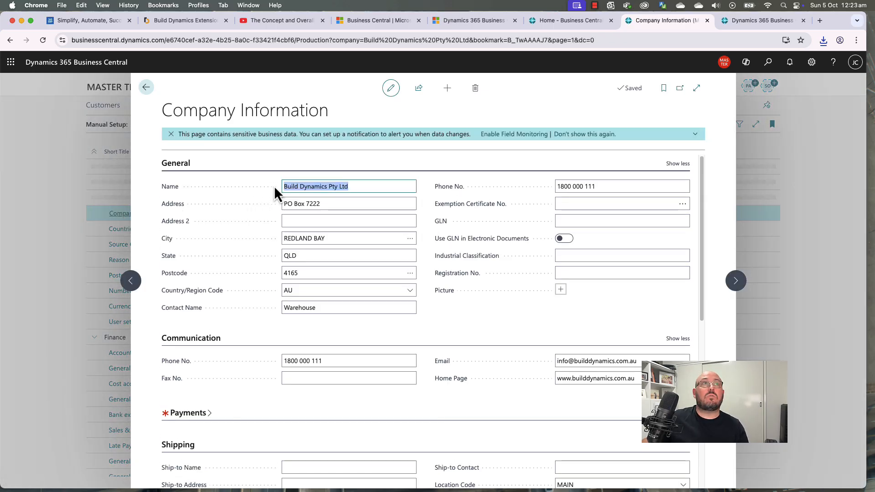
{"action": "left_click", "coordinate": [587, 135]}
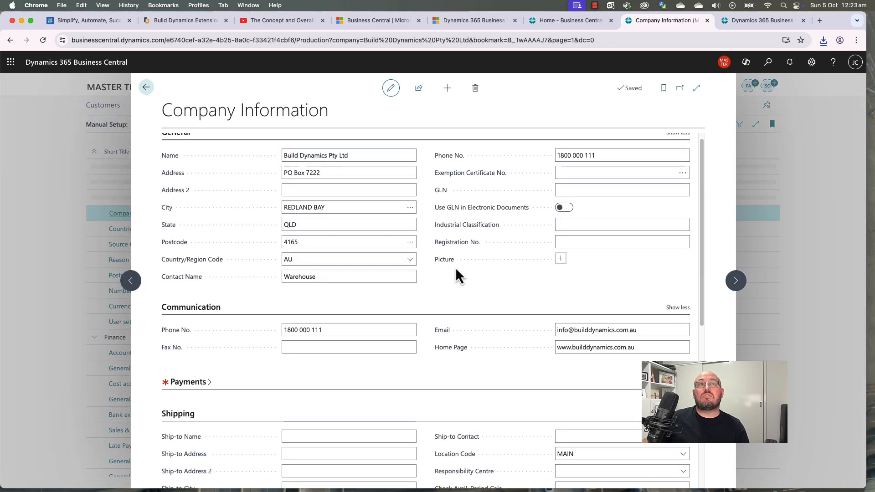
{"action": "left_click", "coordinate": [147, 88]}
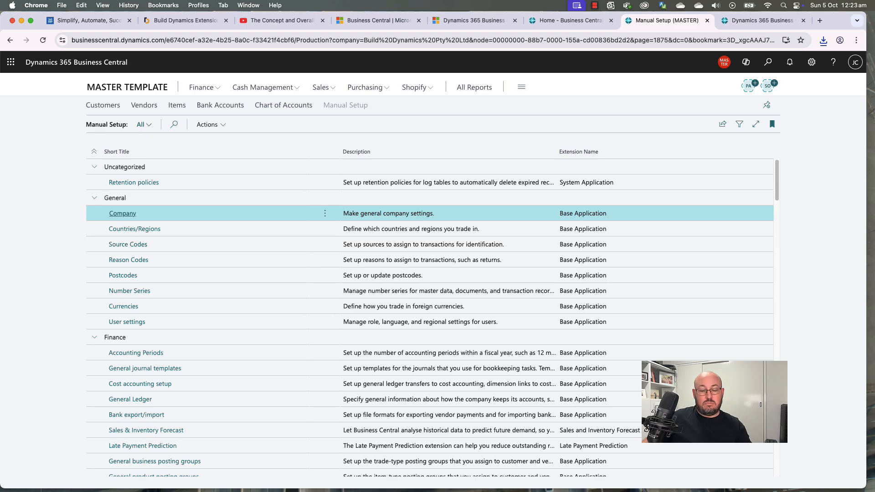
{"action": "key", "text": "super+l"}
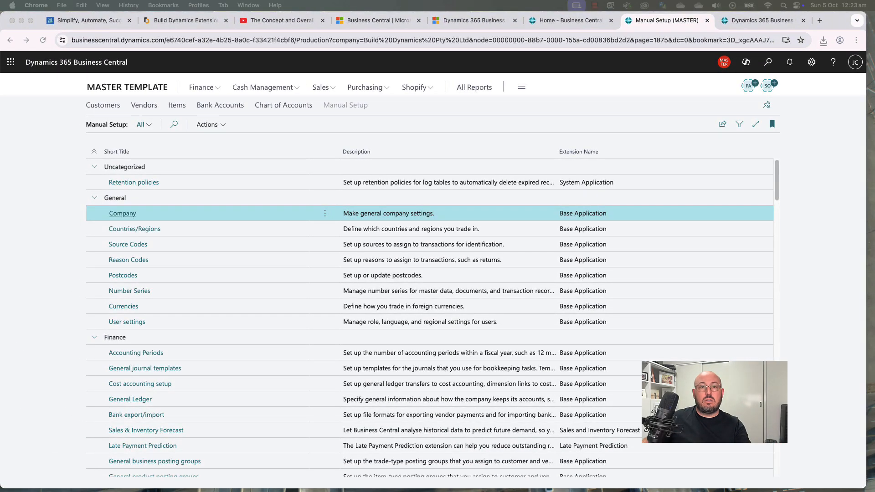
Step: Rearrange the browser and Excel windows, toggling the browser's full-screen view
{"action": "left_click", "coordinate": [55, 187]}
{"action": "key", "text": "super+l"}
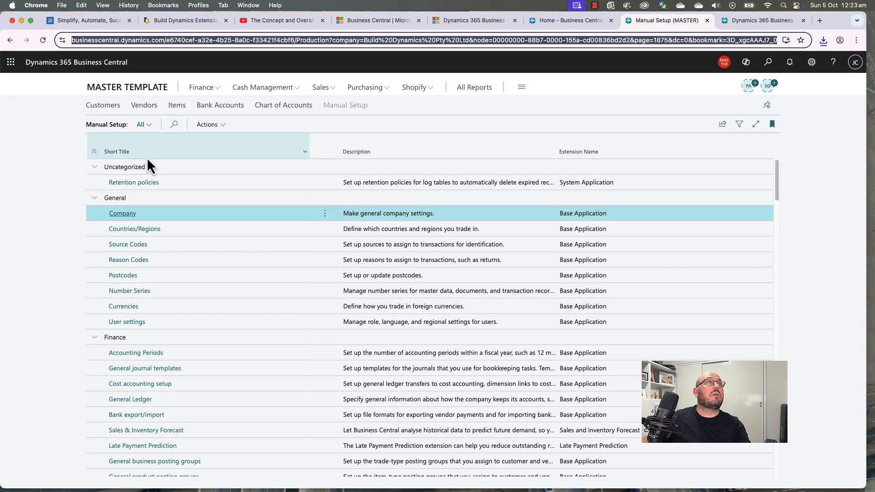
{"action": "left_click", "coordinate": [31, 21]}
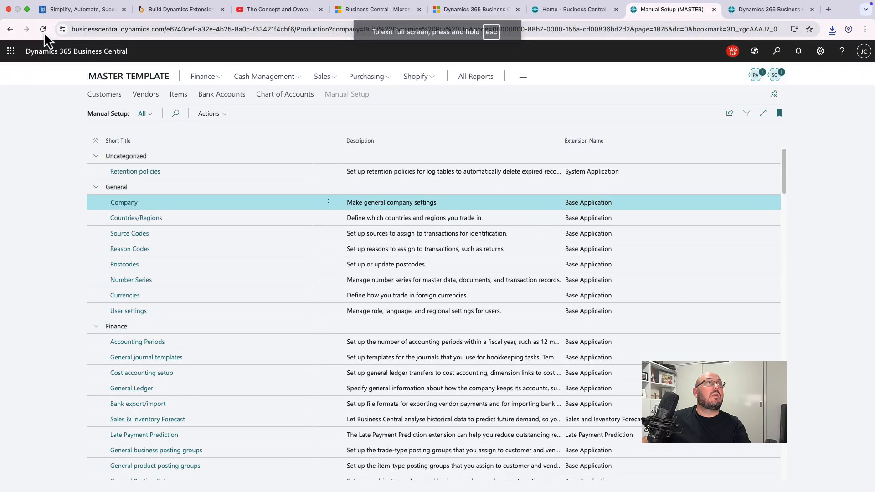
{"action": "left_click", "coordinate": [27, 9]}
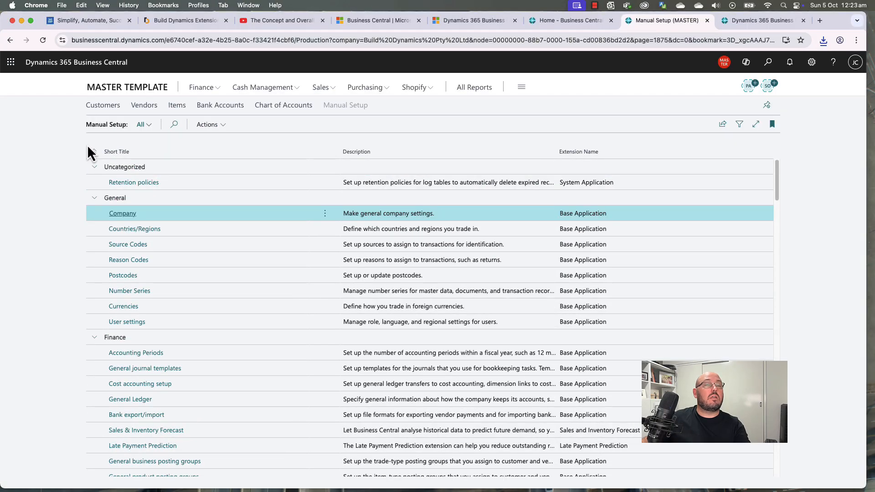
{"action": "key", "text": "F11"}
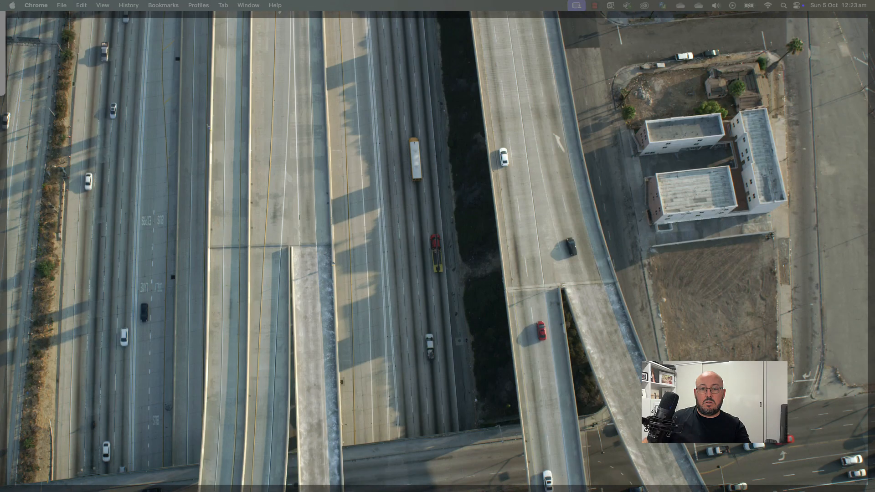
{"action": "key", "text": "F11"}
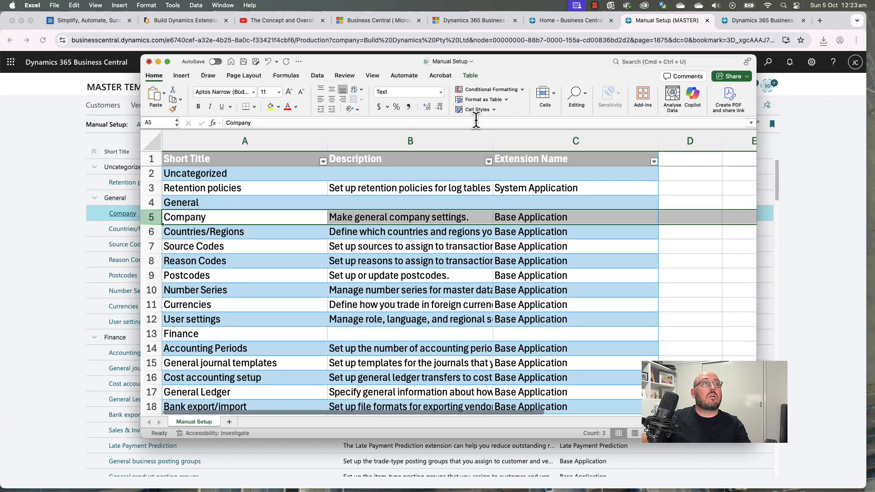
Step: Fill the Company row 5 light green in the Manual Setup workbook
{"action": "left_click", "coordinate": [279, 107]}
{"action": "left_click", "coordinate": [308, 212]}
{"action": "left_click", "coordinate": [286, 241]}
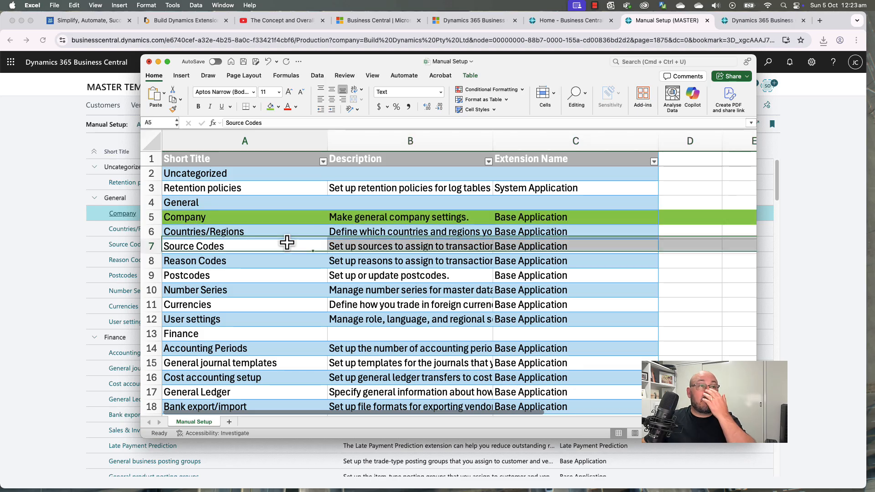
{"action": "left_click", "coordinate": [51, 237]}
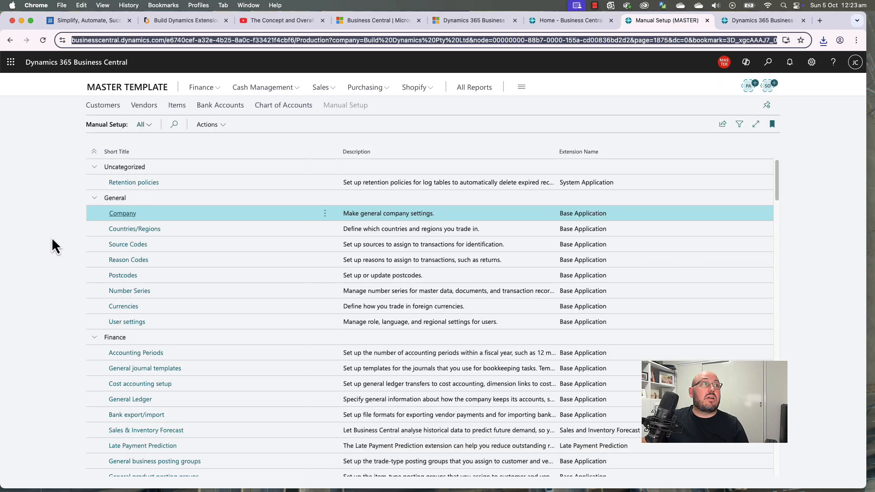
{"action": "left_click", "coordinate": [129, 233]}
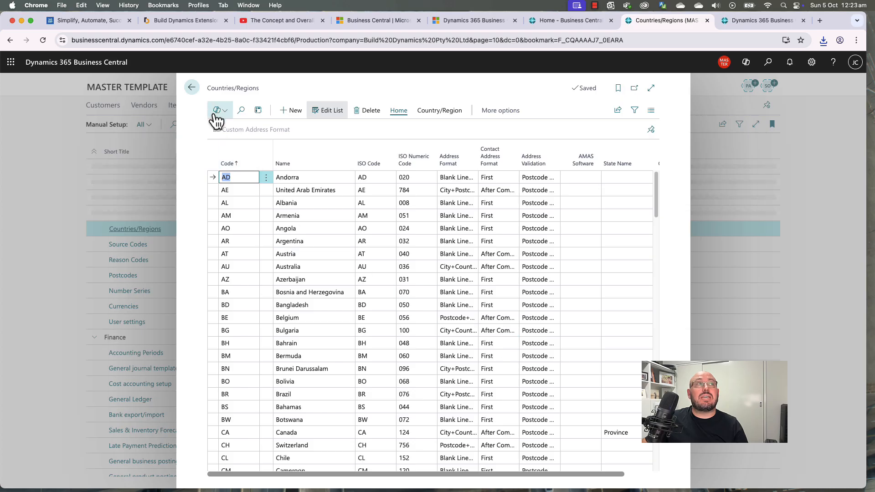
{"action": "left_click", "coordinate": [192, 89]}
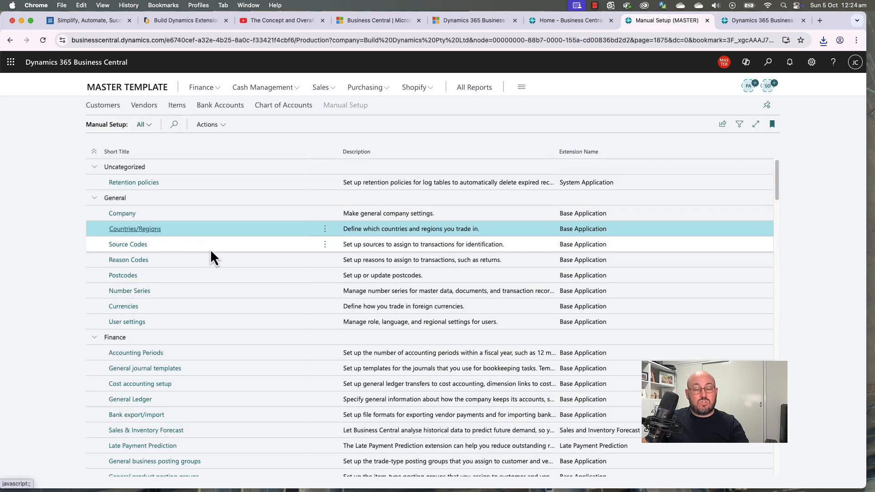
{"action": "key", "text": "super+l"}
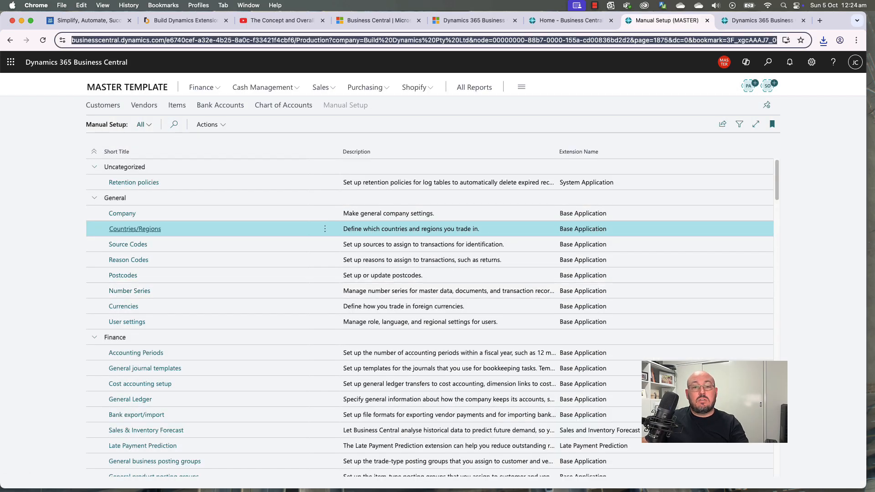
Step: Fill the Countries/Regions row 6 green, then open Business Central's Source Codes page
{"action": "key", "text": "super+Tab"}
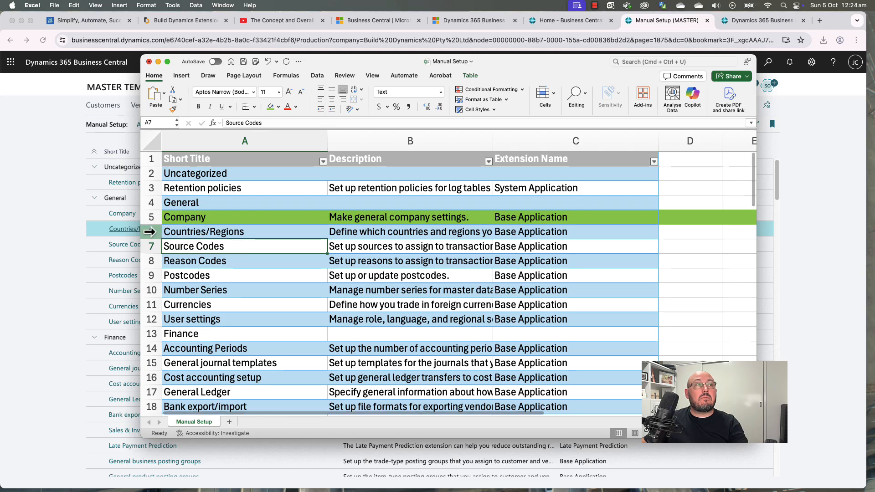
{"action": "left_click", "coordinate": [151, 231]}
{"action": "left_click", "coordinate": [270, 108]}
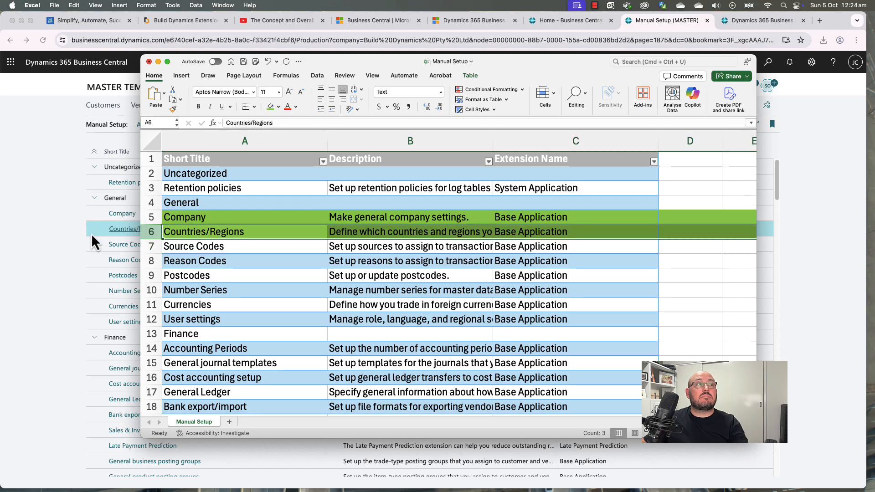
{"action": "left_click", "coordinate": [91, 234]}
{"action": "left_click", "coordinate": [129, 246]}
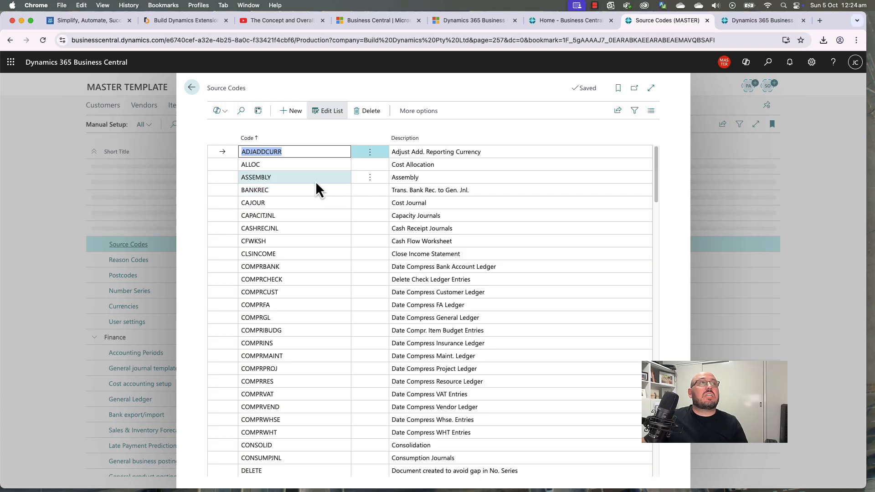
Step: Scroll through the whole Source Codes list and close it back to Manual Setup
{"action": "scroll", "coordinate": [443, 301], "scroll_direction": "down", "scroll_amount": 5}
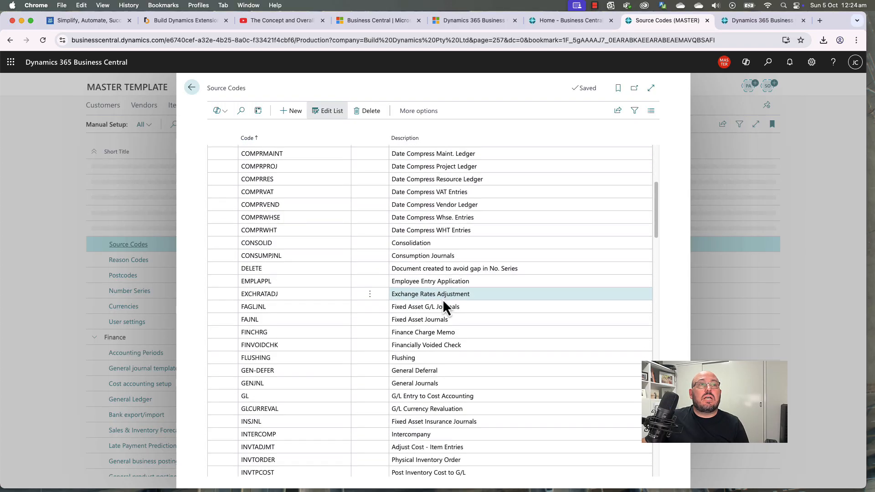
{"action": "scroll", "coordinate": [443, 301], "scroll_direction": "down", "scroll_amount": 10}
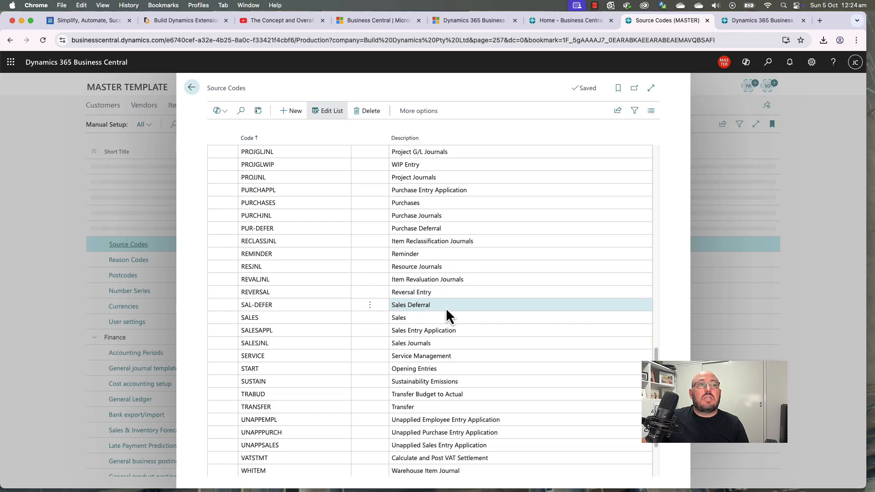
{"action": "scroll", "coordinate": [446, 308], "scroll_direction": "down", "scroll_amount": 3}
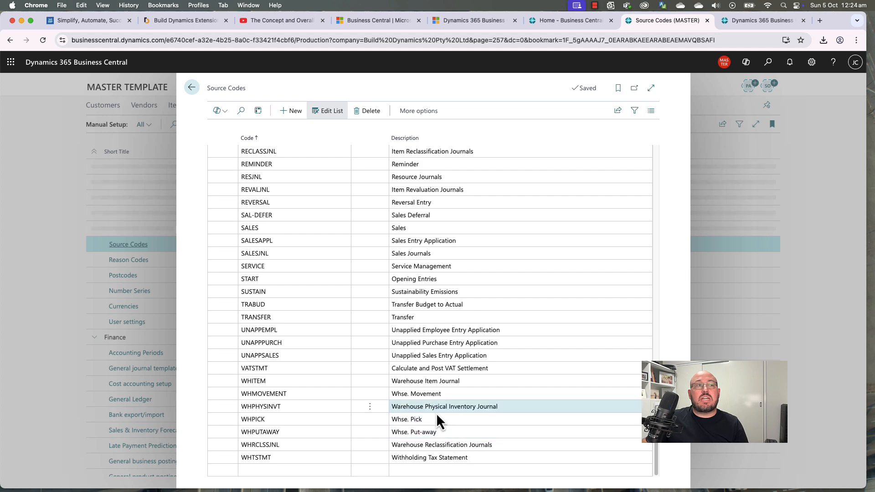
{"action": "scroll", "coordinate": [436, 406], "scroll_direction": "up", "scroll_amount": 20}
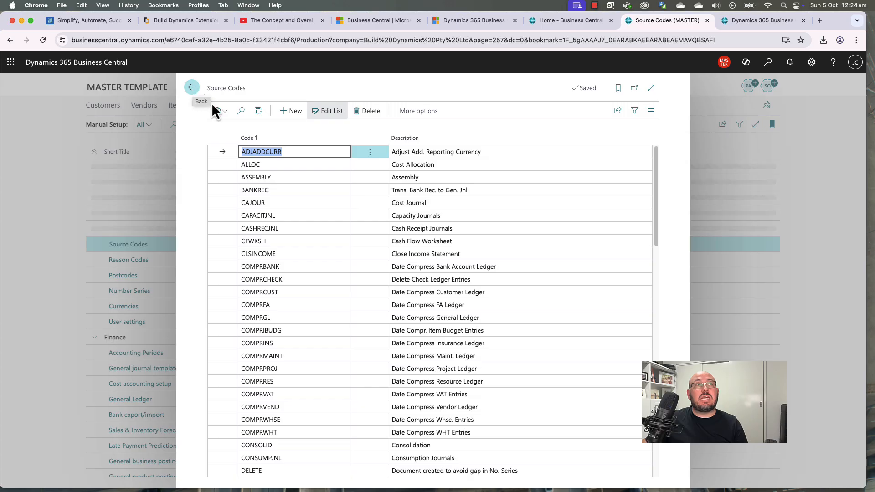
{"action": "left_click", "coordinate": [191, 87]}
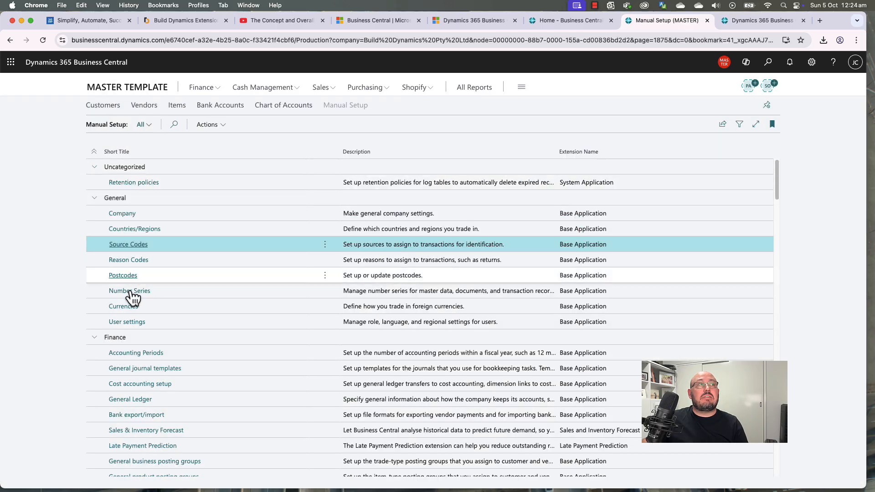
Step: Add reason codes CANCELLED (Cancelled) and RETURNS (Returns), then return to the setup list
{"action": "left_click", "coordinate": [131, 262]}
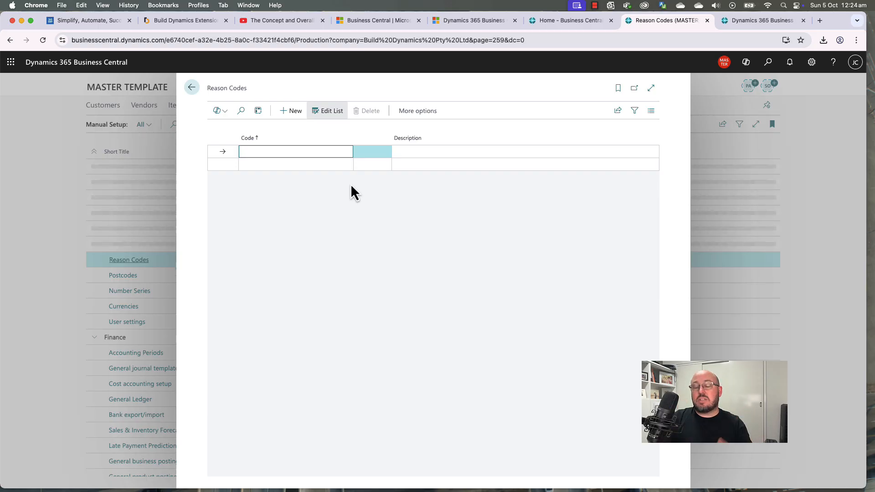
{"action": "type", "text": "Cancelled"}
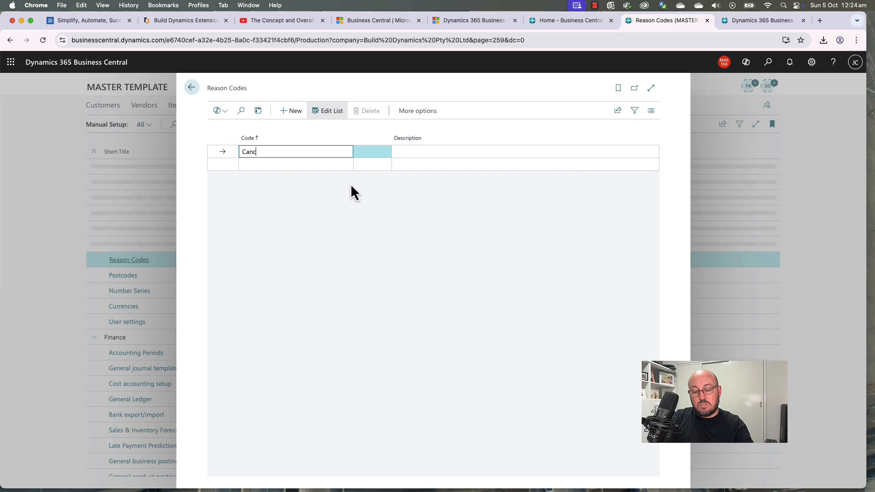
{"action": "key", "text": "Tab"}
{"action": "type", "text": "Cancelled"}
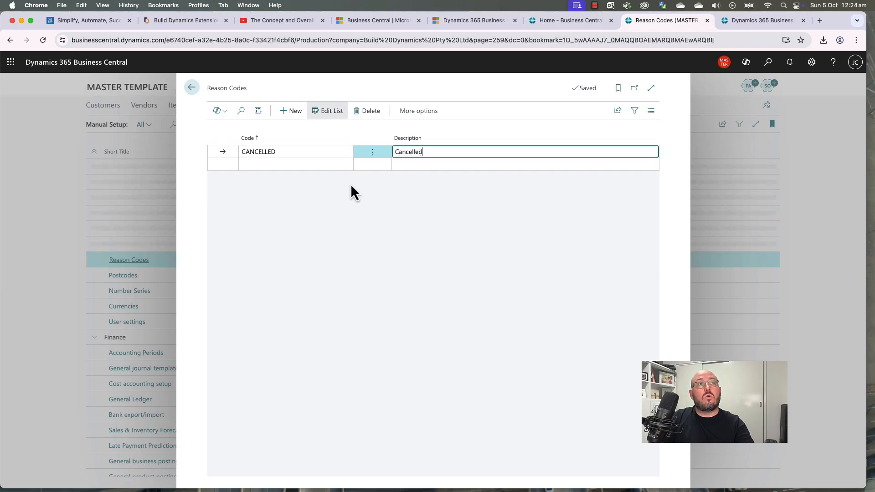
{"action": "key", "text": "Tab"}
{"action": "type", "text": "Returns"}
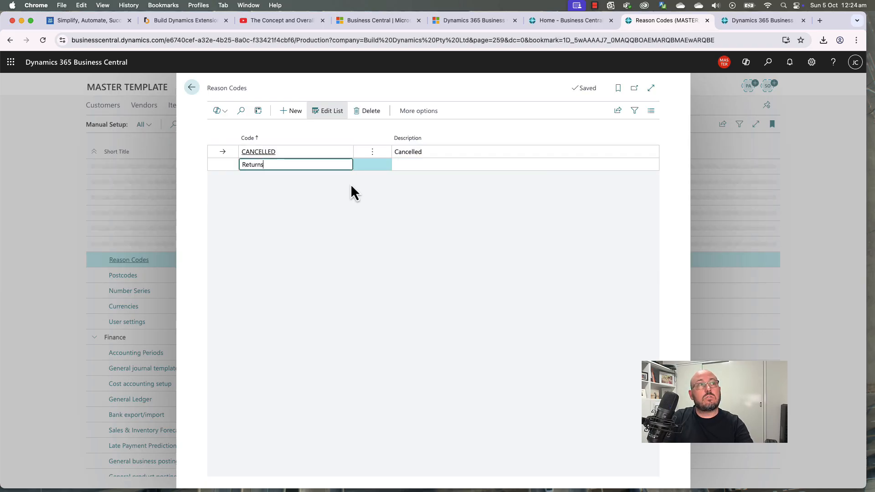
{"action": "key", "text": "Tab"}
{"action": "type", "text": "Returns"}
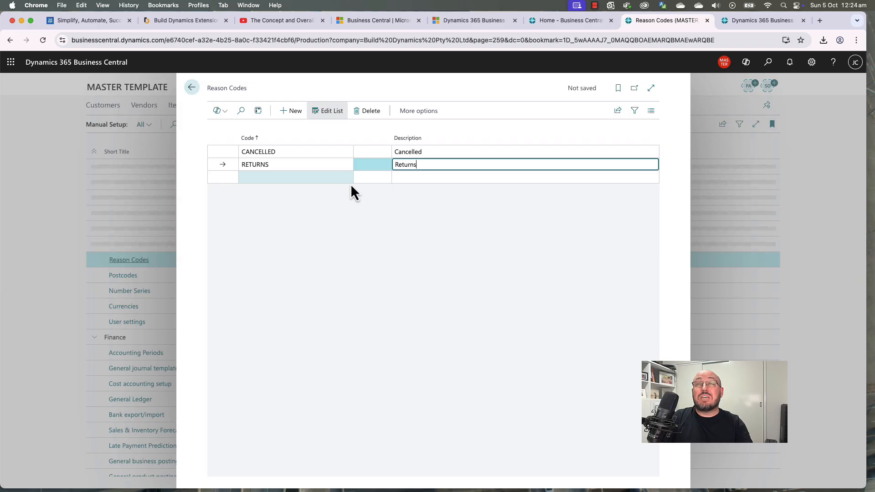
{"action": "left_click", "coordinate": [352, 252]}
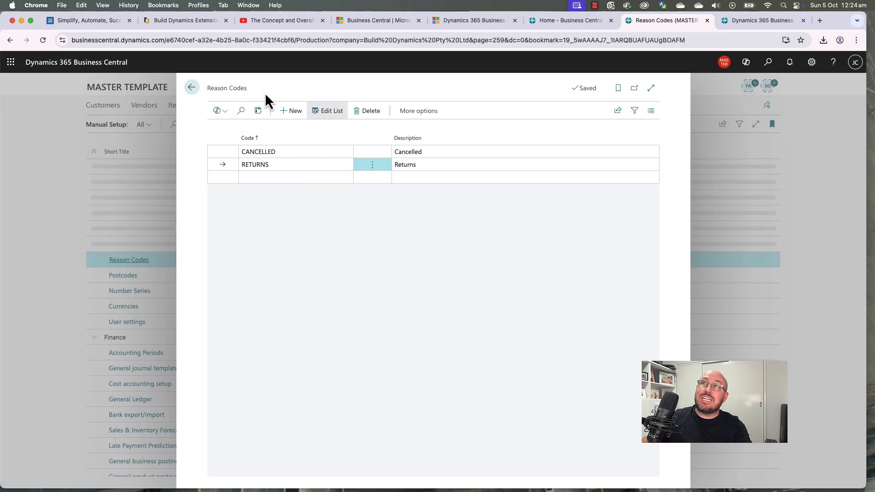
{"action": "key", "text": "Escape"}
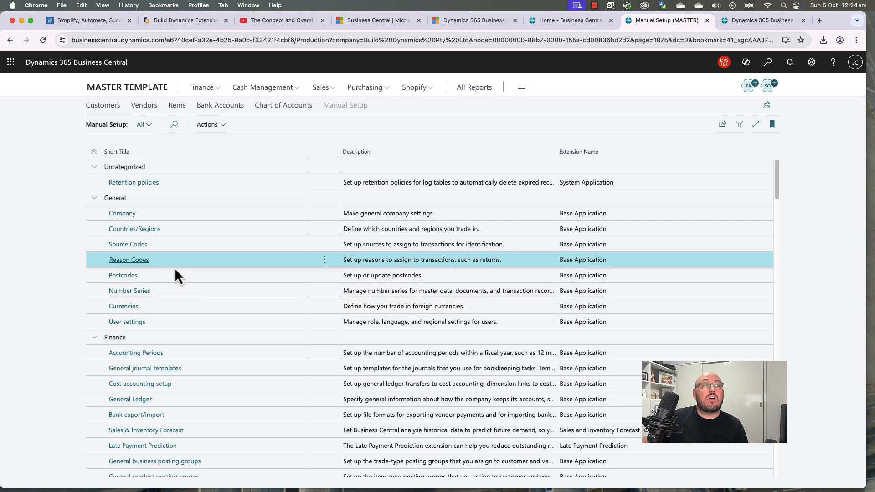
{"action": "left_click", "coordinate": [123, 276]}
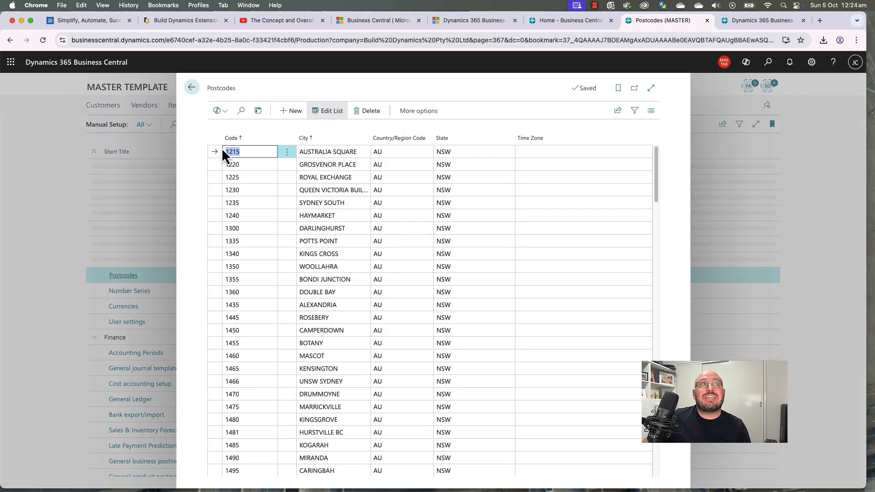
{"action": "left_click", "coordinate": [338, 151]}
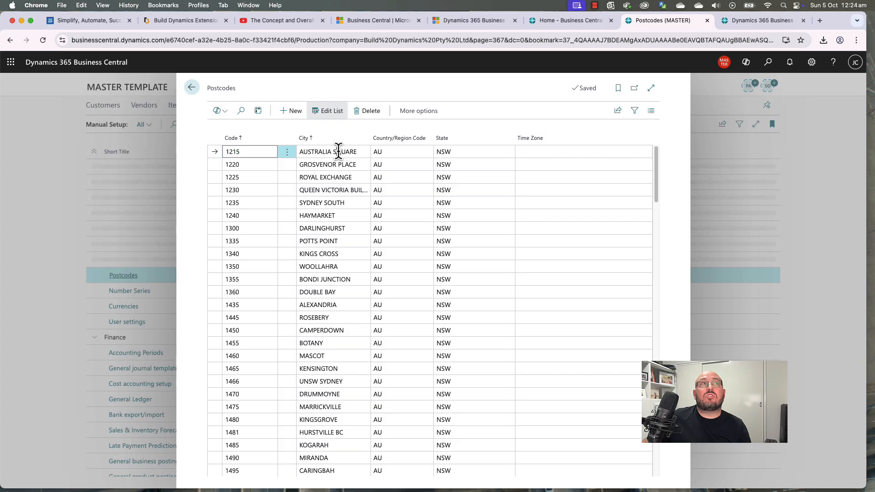
{"action": "left_click", "coordinate": [450, 152]}
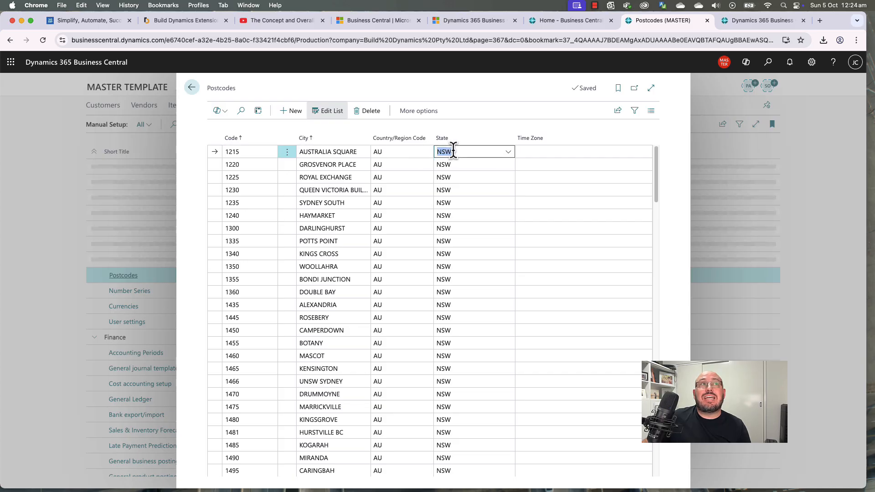
{"action": "left_click", "coordinate": [254, 152]}
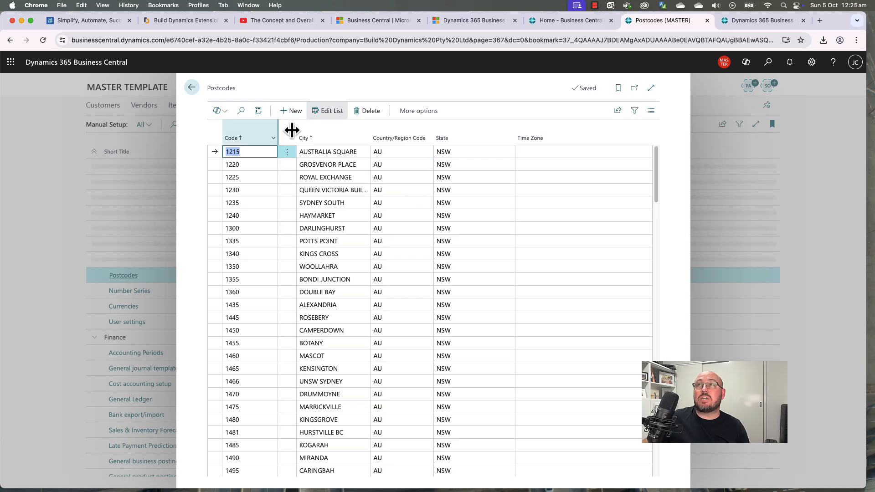
{"action": "left_click", "coordinate": [192, 88]}
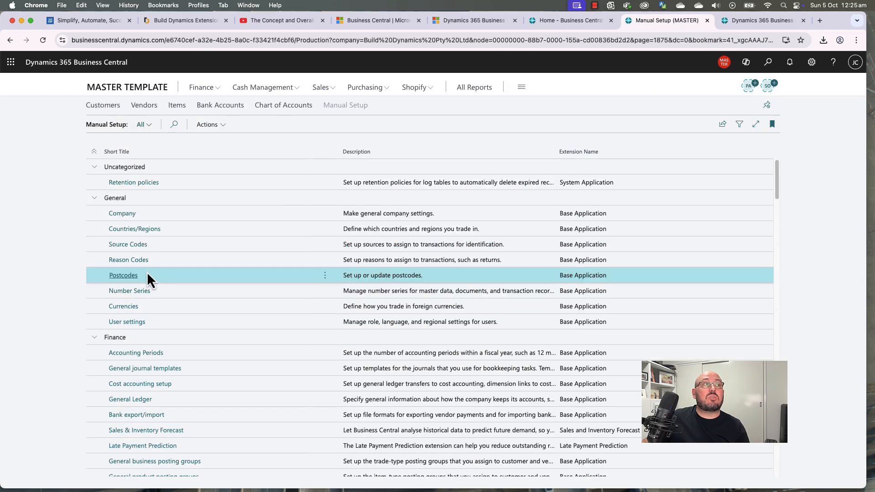
{"action": "left_click", "coordinate": [130, 295]}
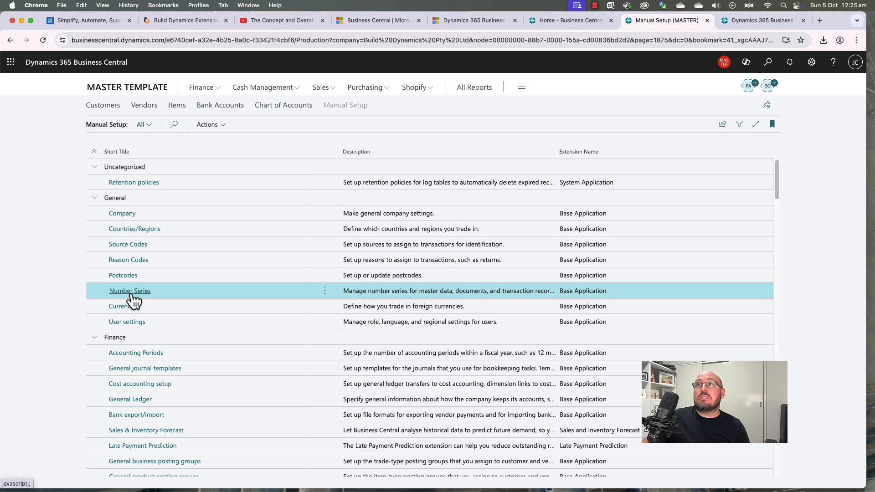
{"action": "left_click", "coordinate": [130, 291]}
{"action": "scroll", "coordinate": [255, 330], "scroll_direction": "down", "scroll_amount": 1}
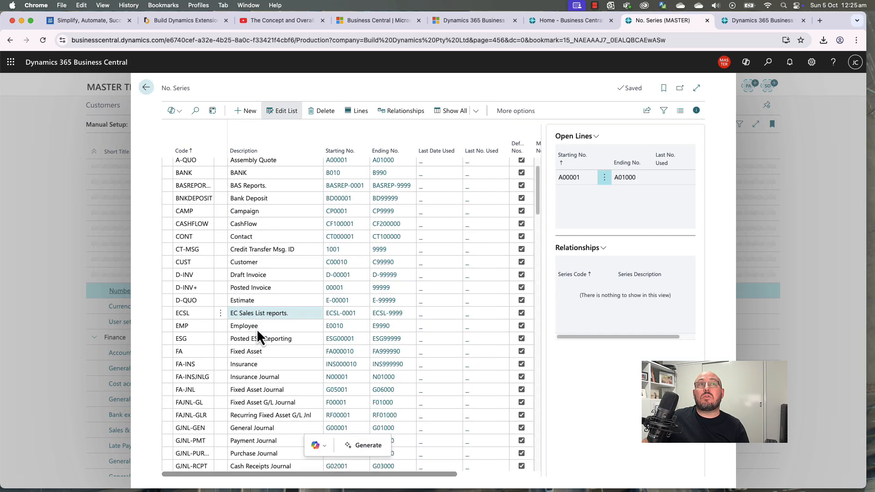
{"action": "scroll", "coordinate": [257, 332], "scroll_direction": "down", "scroll_amount": 20}
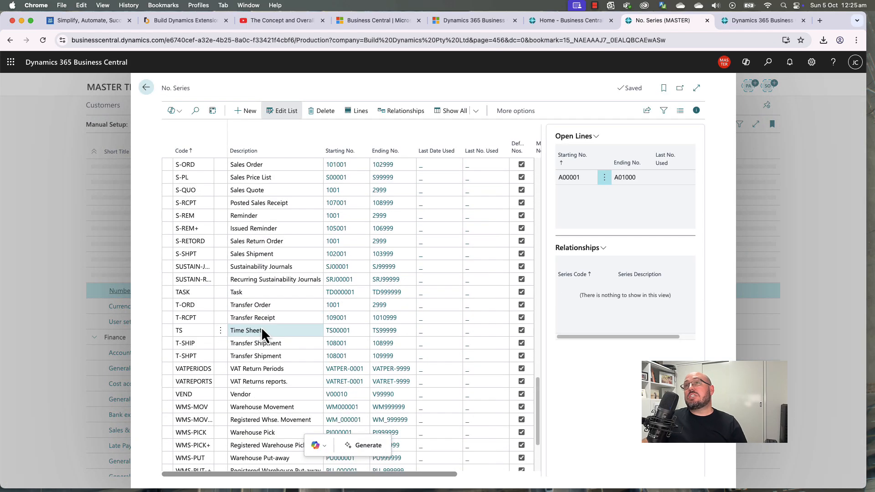
{"action": "left_click", "coordinate": [146, 89]}
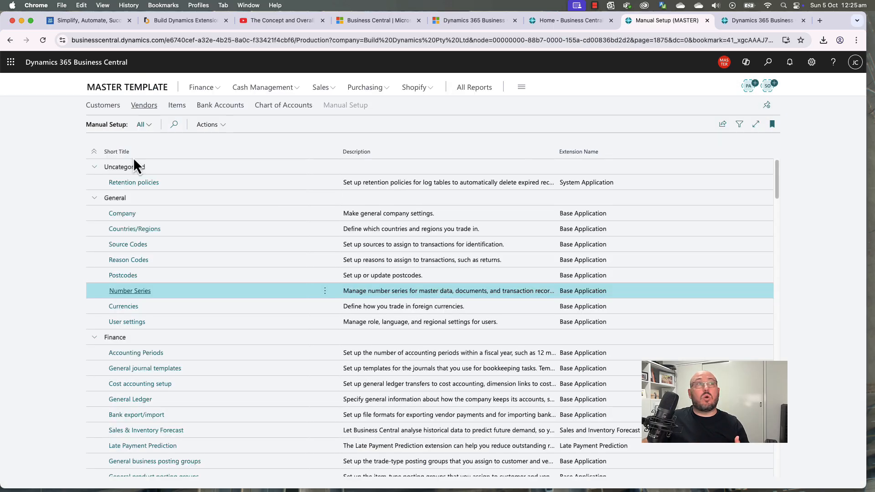
{"action": "left_click", "coordinate": [124, 307]}
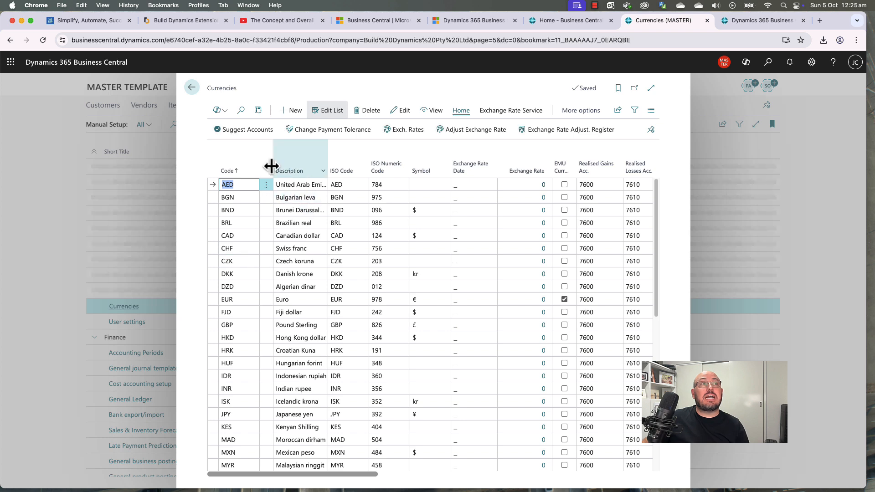
{"action": "mouse_move", "coordinate": [271, 166]}
{"action": "left_mouse_down"}
{"action": "mouse_move", "coordinate": [262, 160]}
{"action": "mouse_move", "coordinate": [285, 160]}
{"action": "mouse_move", "coordinate": [269, 156]}
{"action": "left_mouse_up"}
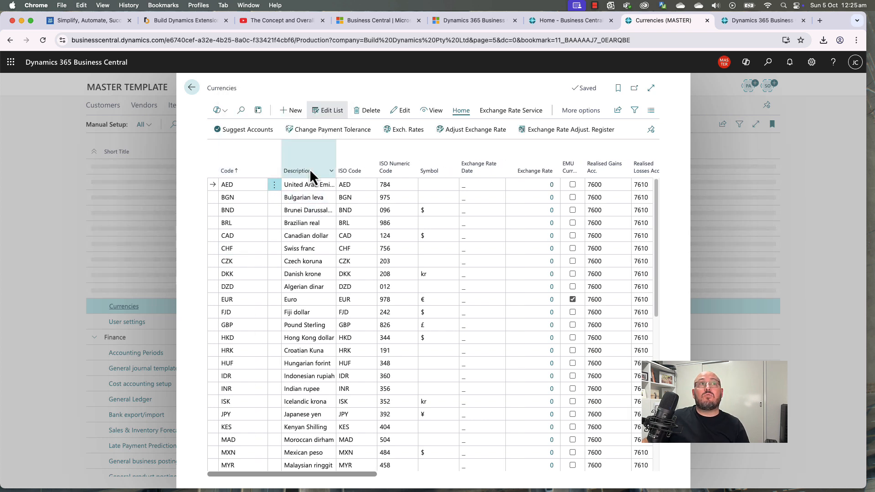
{"action": "left_click", "coordinate": [491, 114]}
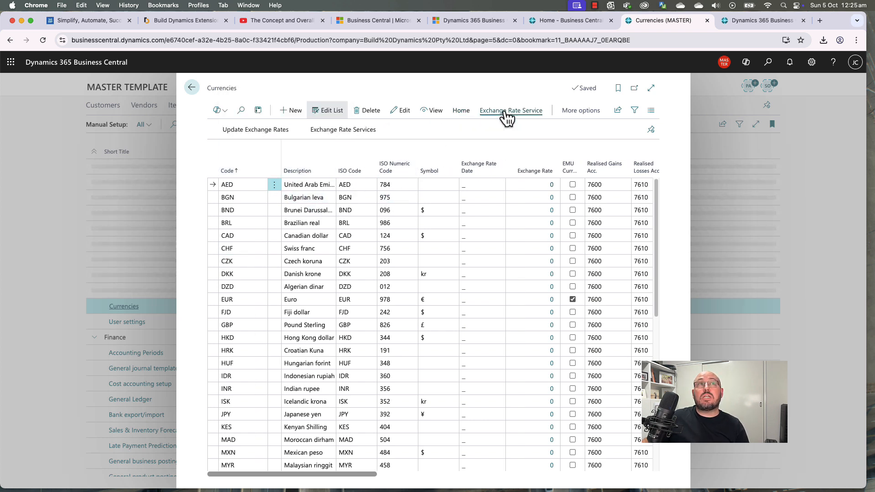
{"action": "left_click", "coordinate": [317, 137]}
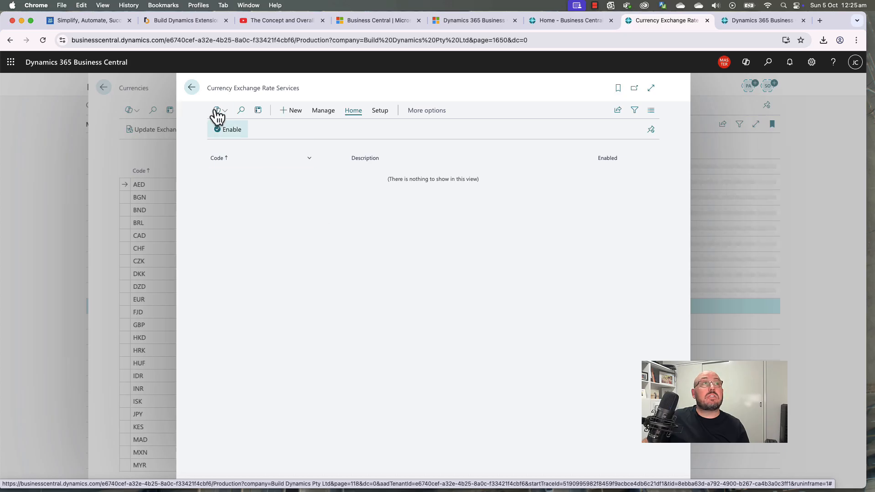
{"action": "left_click", "coordinate": [191, 88]}
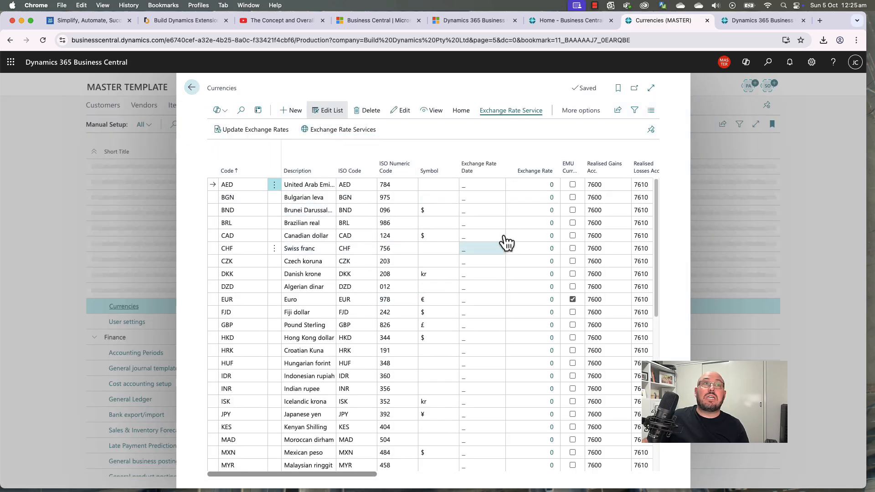
{"action": "left_click", "coordinate": [192, 89]}
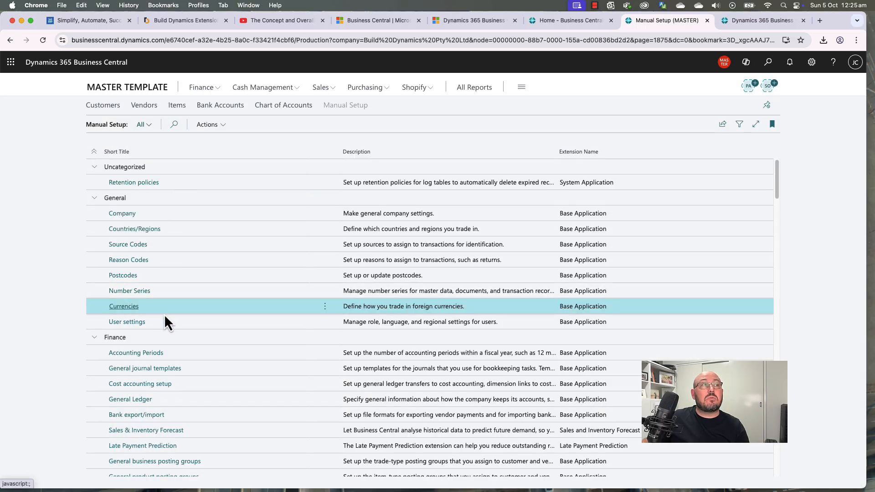
{"action": "left_click", "coordinate": [130, 323]}
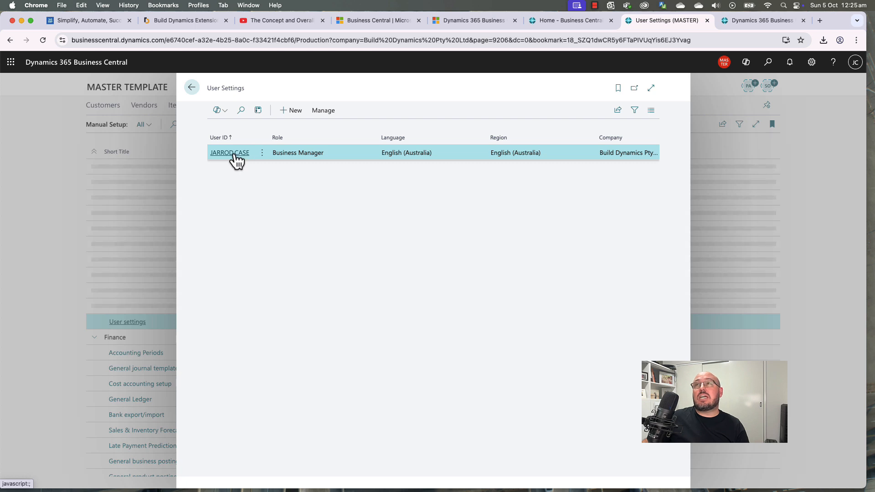
{"action": "left_click", "coordinate": [234, 154]}
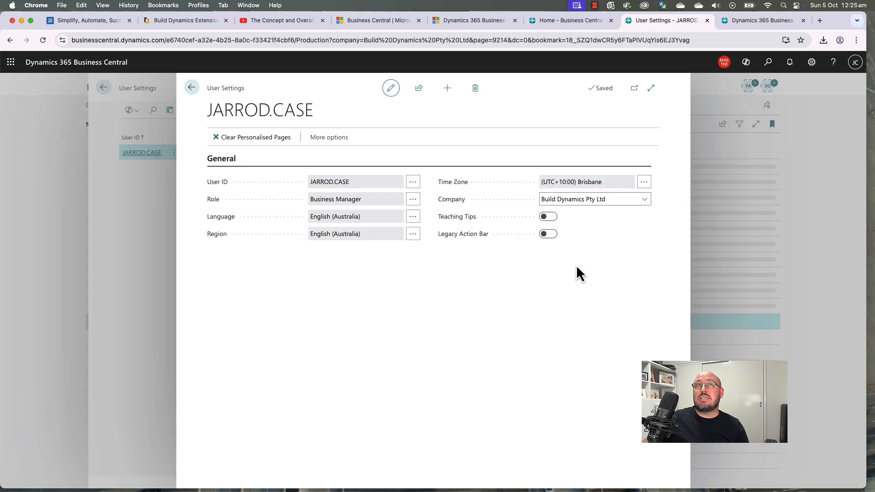
{"action": "left_click", "coordinate": [192, 88]}
{"action": "left_click", "coordinate": [192, 89]}
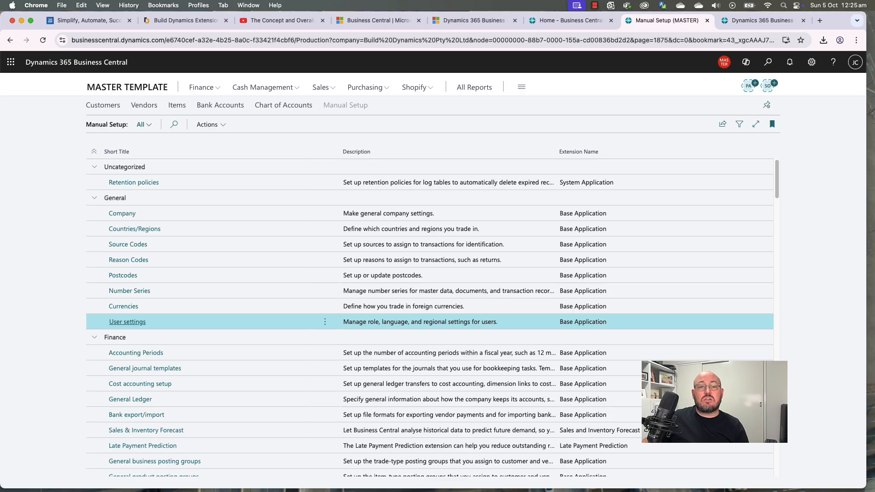
Step: Fill the Reason Codes row 8 orange in the Excel checklist
{"action": "key", "text": "super+Tab"}
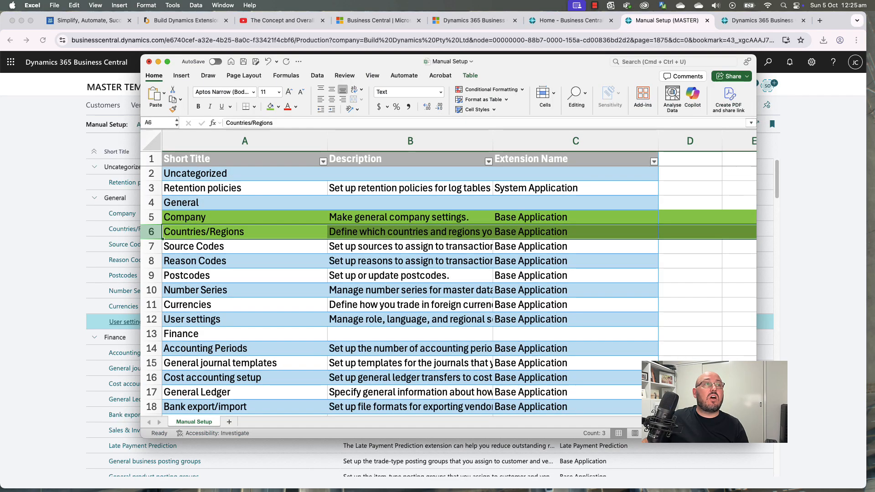
{"action": "left_click", "coordinate": [145, 246]}
{"action": "left_click", "coordinate": [145, 261]}
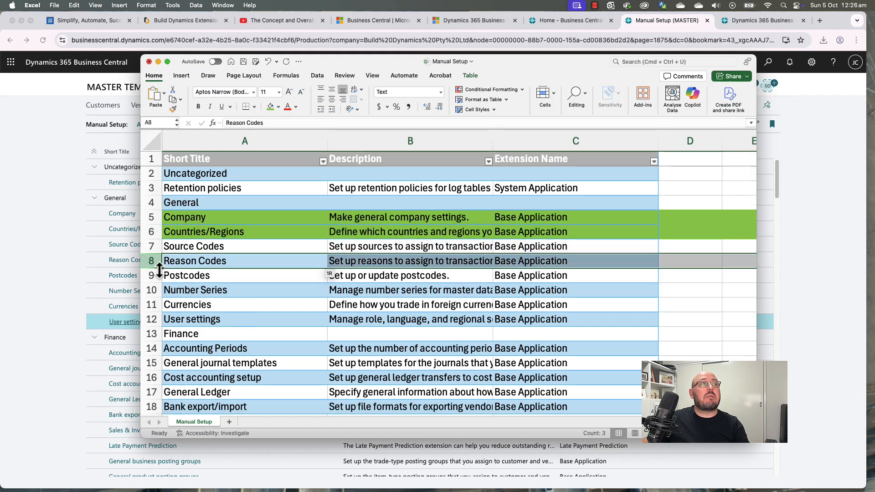
{"action": "left_click", "coordinate": [278, 107]}
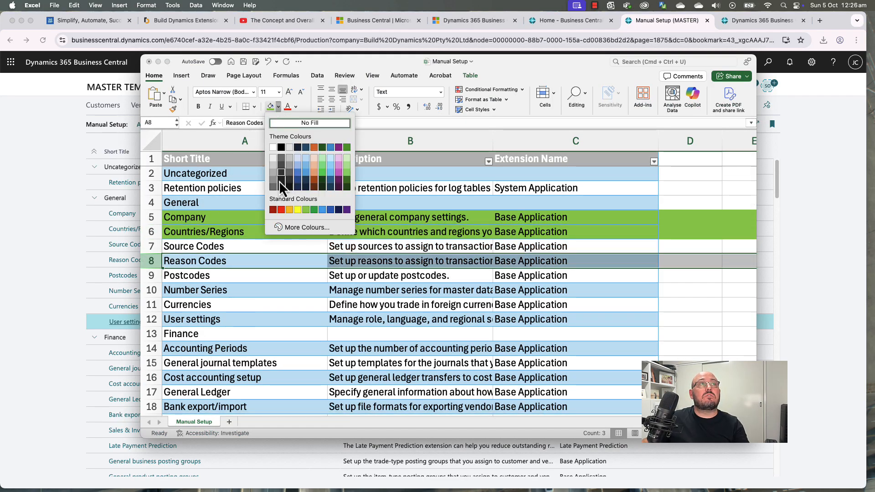
{"action": "left_click", "coordinate": [289, 209]}
Step: Fill the Source Codes, Postcodes and Number Series rows (7, 9–10) green
{"action": "left_click", "coordinate": [150, 246]}
{"action": "right_click", "coordinate": [154, 276]}
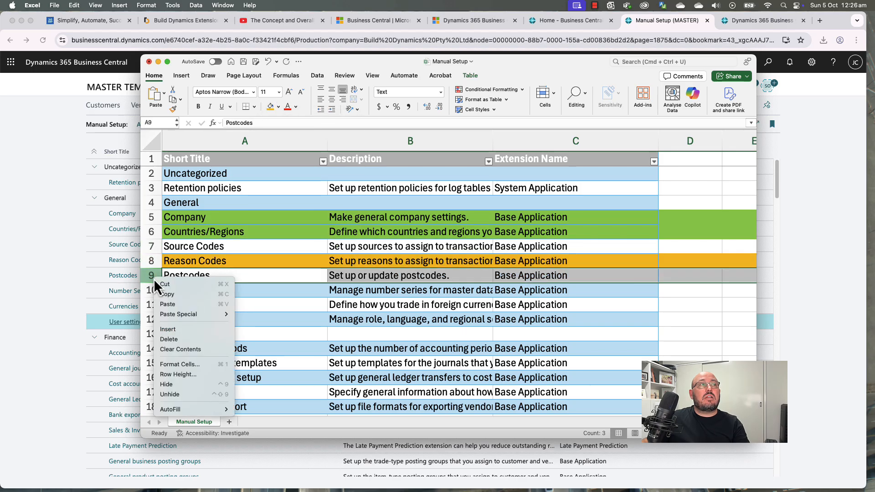
{"action": "left_click", "coordinate": [153, 245]}
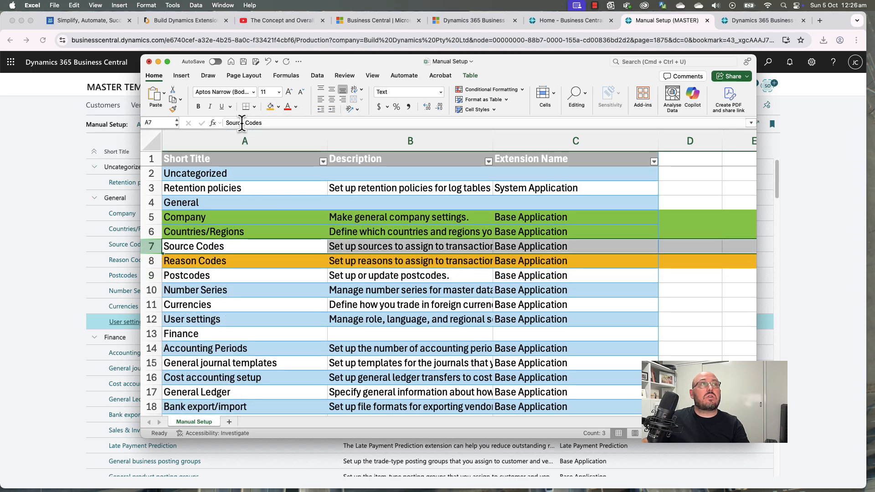
{"action": "left_click", "coordinate": [279, 107]}
{"action": "left_click", "coordinate": [306, 209]}
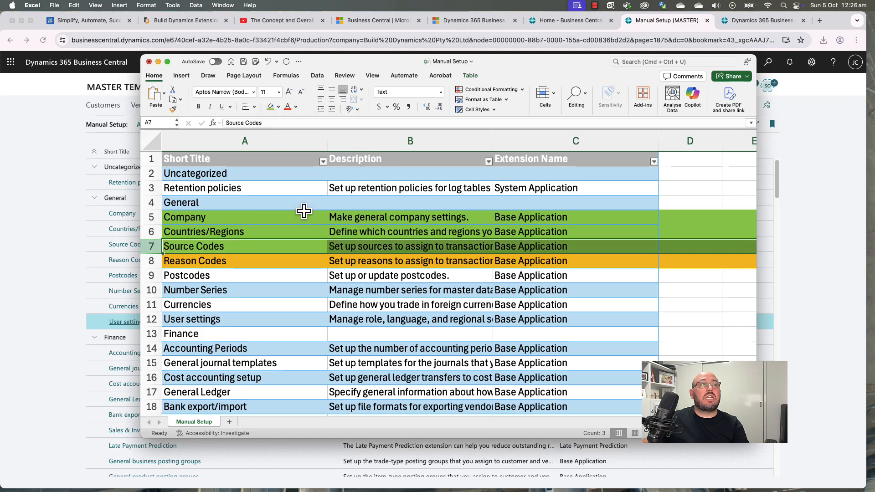
{"action": "left_click_drag", "start_coordinate": [151, 275], "coordinate": [152, 319]}
{"action": "left_click", "coordinate": [270, 107]}
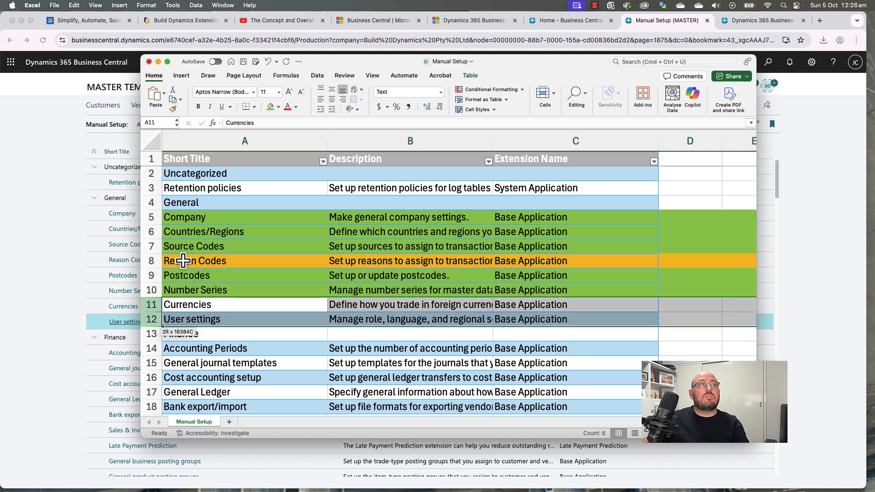
Step: Fill the Currencies and User settings rows 11–12 orange
{"action": "left_click", "coordinate": [278, 110]}
{"action": "left_click", "coordinate": [288, 209]}
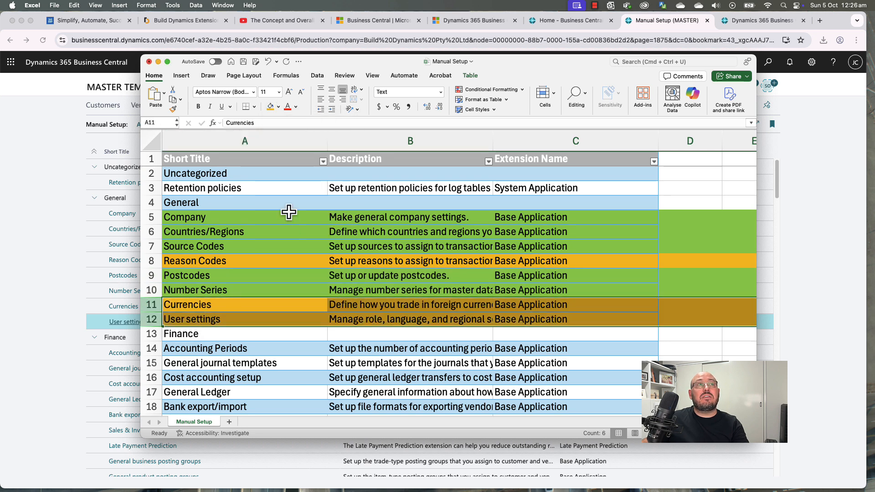
{"action": "left_click", "coordinate": [258, 275]}
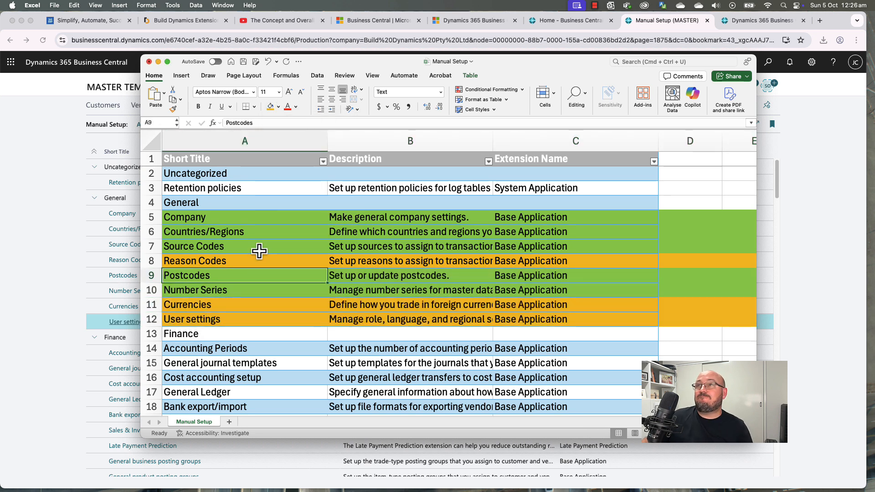
{"action": "scroll", "coordinate": [264, 255], "scroll_direction": "down", "scroll_amount": 1}
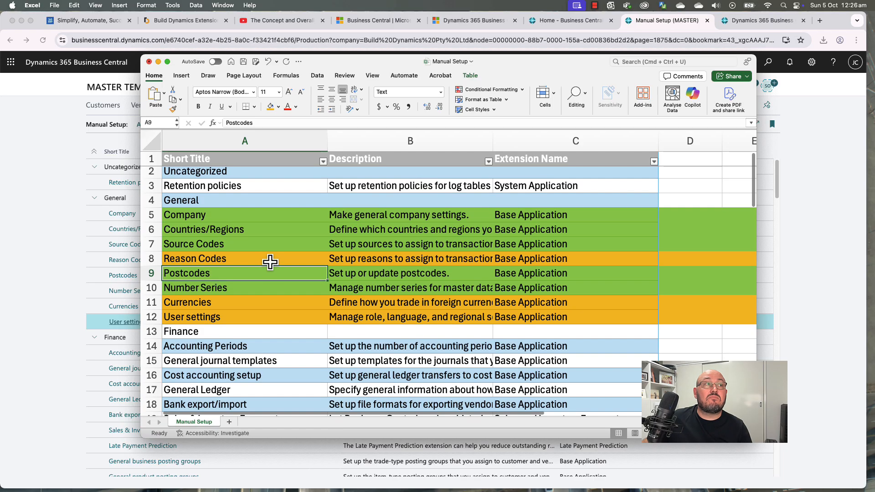
Step: Open Accounting Periods, enter start date 1/07/2023 and flag it as a new fiscal year
{"action": "left_click", "coordinate": [84, 335]}
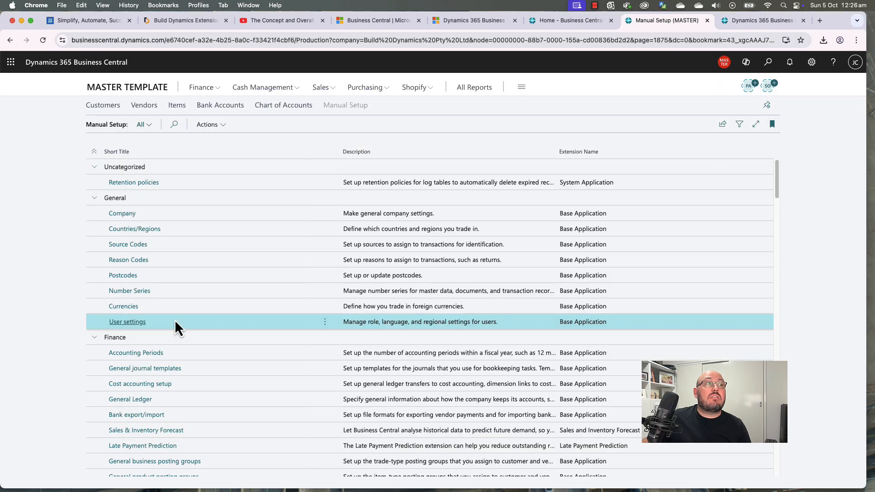
{"action": "scroll", "coordinate": [281, 310], "scroll_direction": "down", "scroll_amount": 1}
{"action": "scroll", "coordinate": [283, 304], "scroll_direction": "down", "scroll_amount": 5}
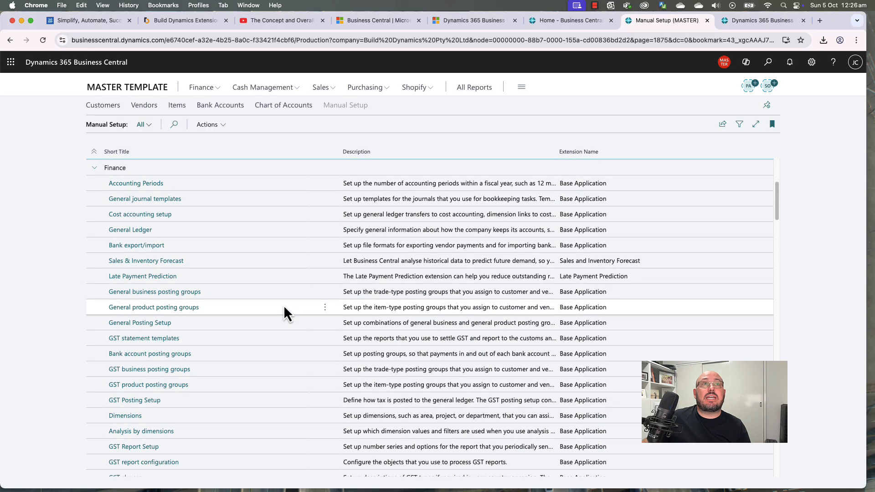
{"action": "left_click", "coordinate": [149, 184]}
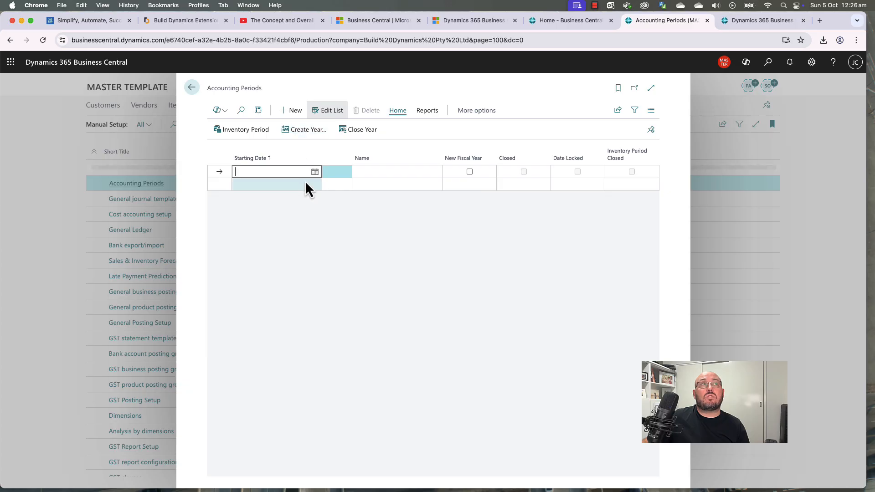
{"action": "left_click", "coordinate": [315, 172]}
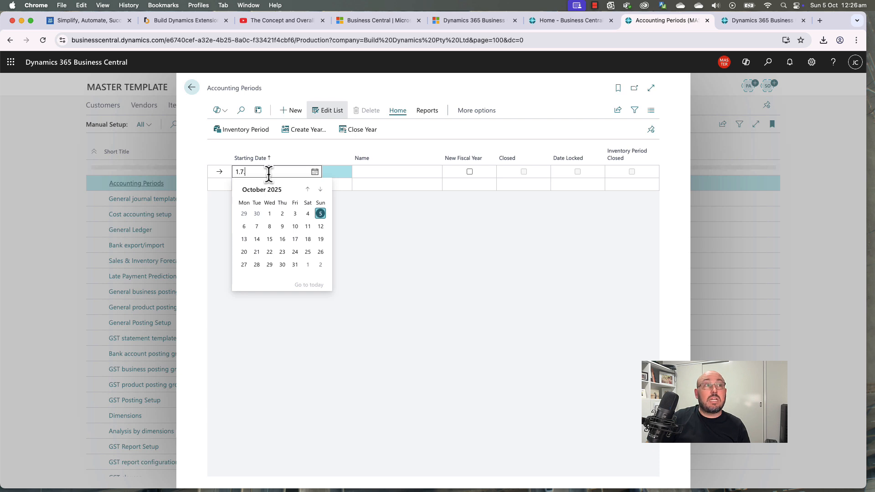
{"action": "key", "text": "Tab"}
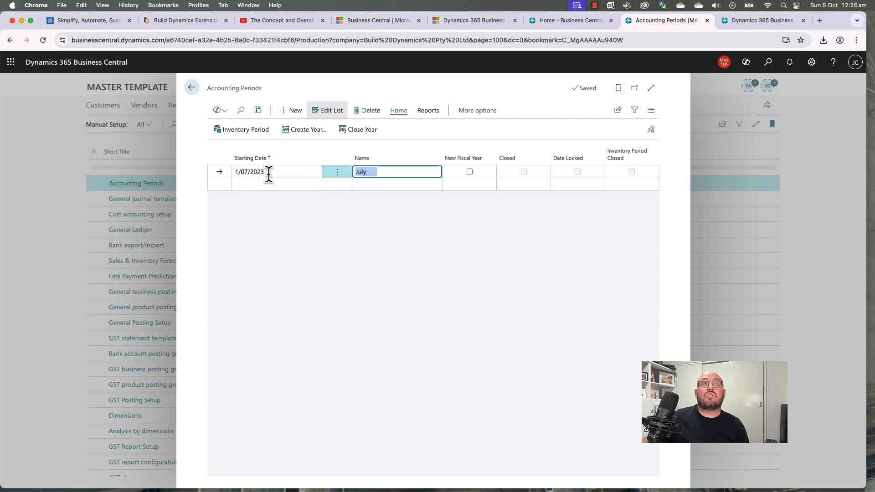
{"action": "left_click", "coordinate": [470, 172]}
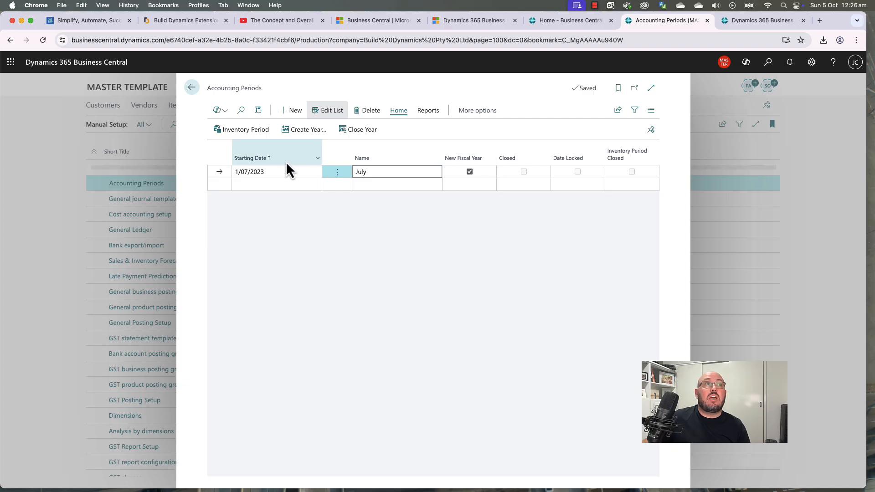
Step: Create 48 monthly accounting periods from 1/07/2023 with Create Year
{"action": "left_click", "coordinate": [315, 131]}
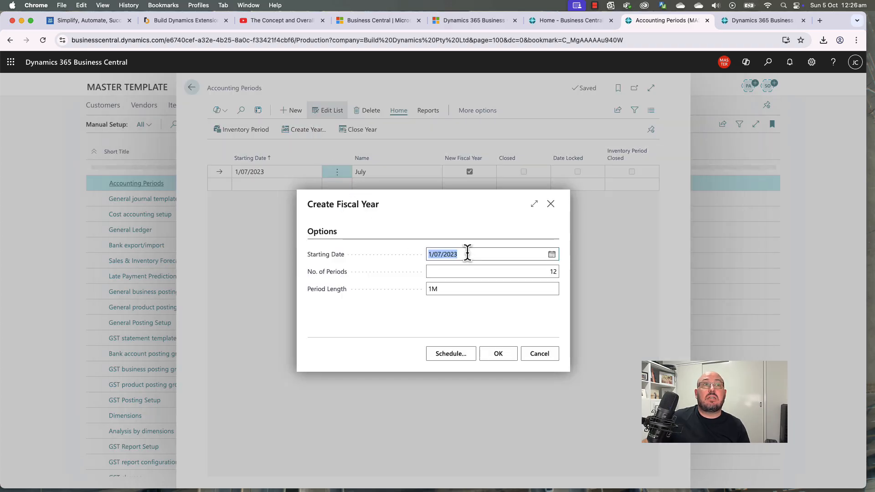
{"action": "left_click", "coordinate": [479, 272]}
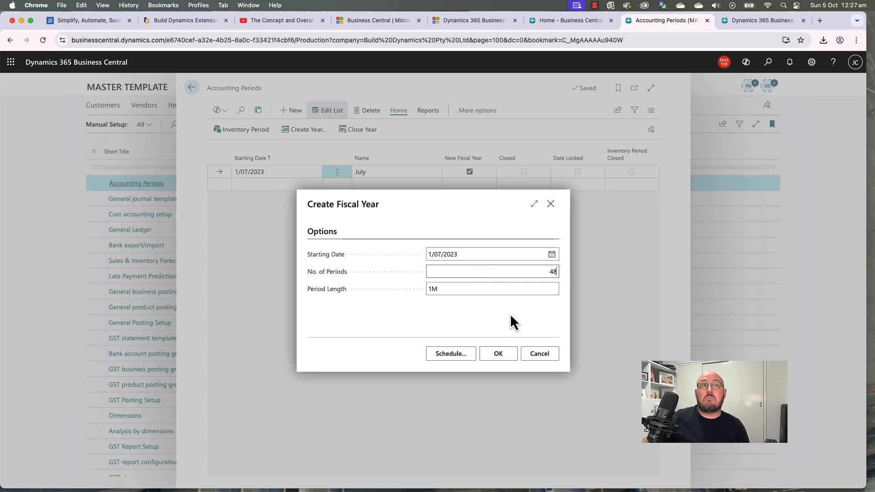
{"action": "left_click", "coordinate": [476, 329]}
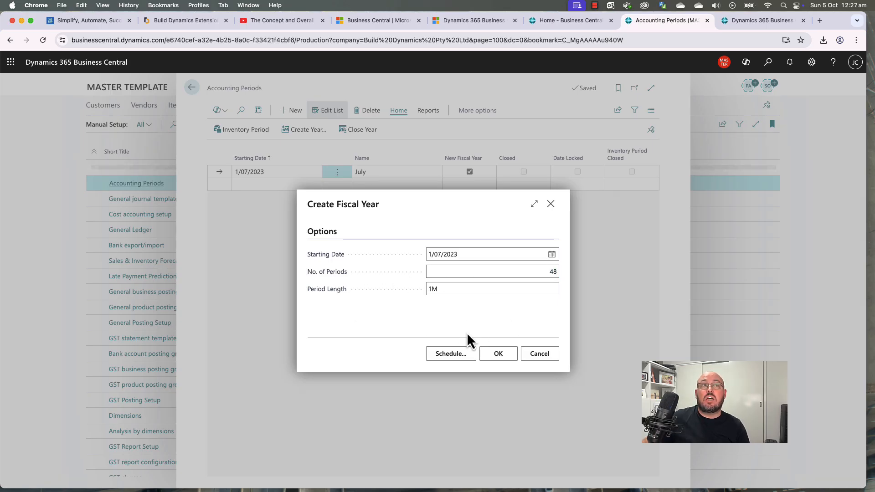
{"action": "left_click", "coordinate": [500, 356]}
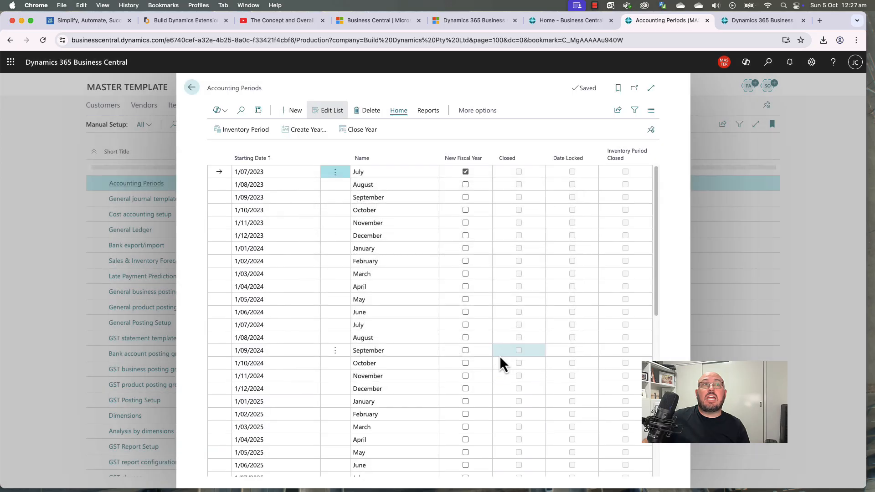
Step: Filter Name to July, mark July 2024–2026 as new fiscal years, then clear the filter
{"action": "left_click", "coordinate": [437, 158]}
{"action": "left_click", "coordinate": [420, 226]}
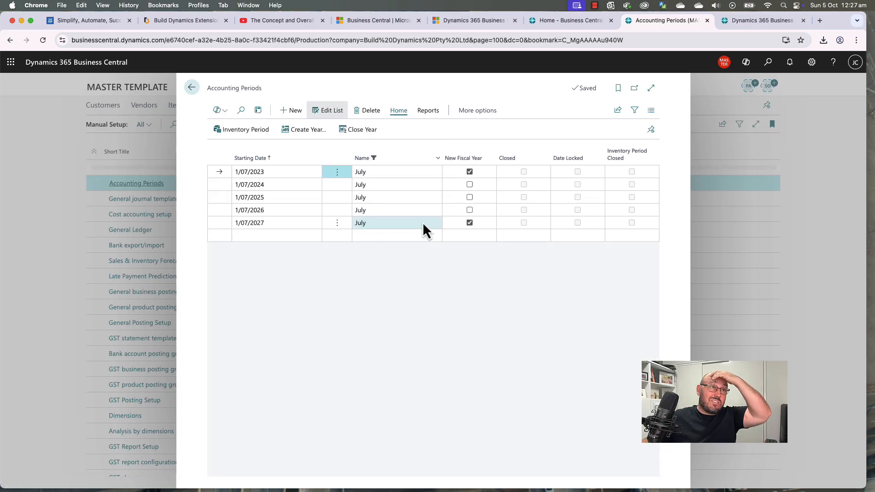
{"action": "left_click", "coordinate": [472, 208]}
{"action": "left_click", "coordinate": [471, 210]}
{"action": "left_click", "coordinate": [471, 198]}
{"action": "left_click", "coordinate": [469, 185]}
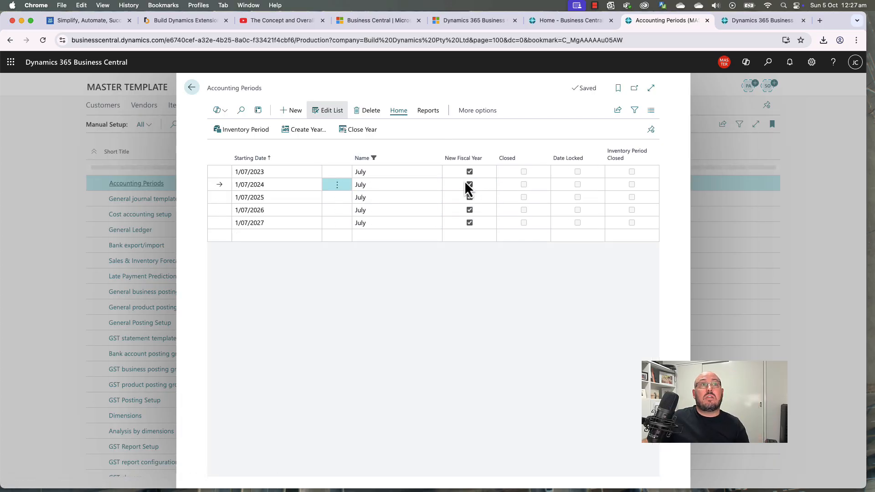
{"action": "left_click", "coordinate": [438, 158]}
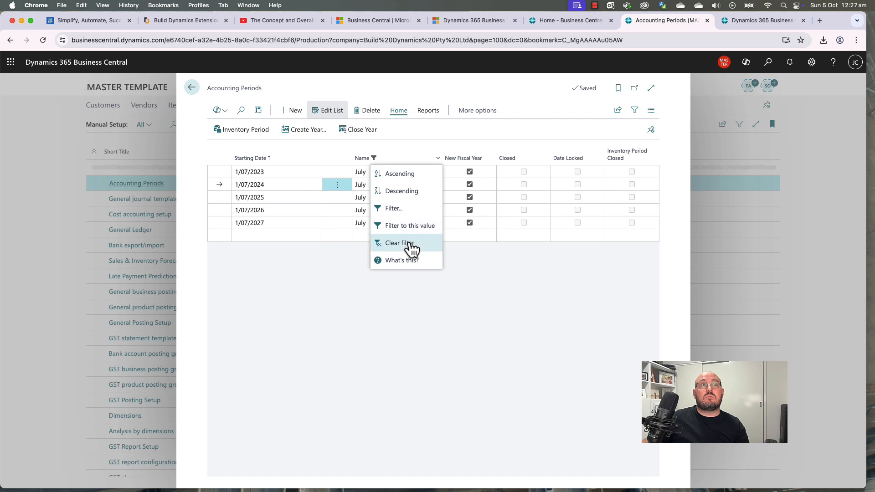
{"action": "left_click", "coordinate": [408, 242]}
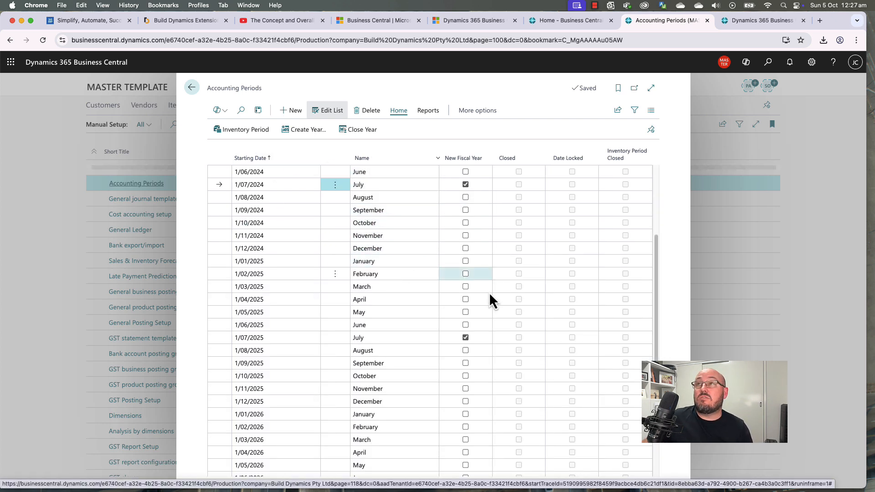
{"action": "scroll", "coordinate": [469, 348], "scroll_direction": "down", "scroll_amount": 5}
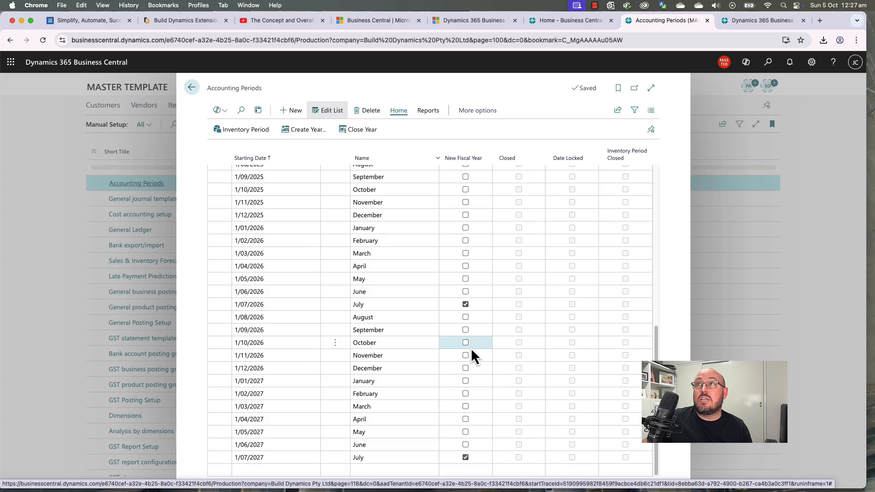
{"action": "scroll", "coordinate": [472, 347], "scroll_direction": "up", "scroll_amount": 10}
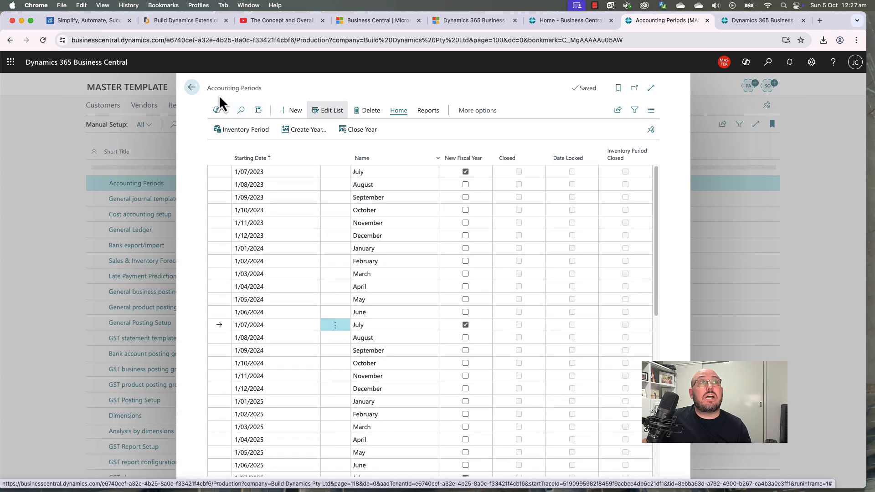
{"action": "left_click_drag", "start_coordinate": [218, 88], "coordinate": [267, 95]}
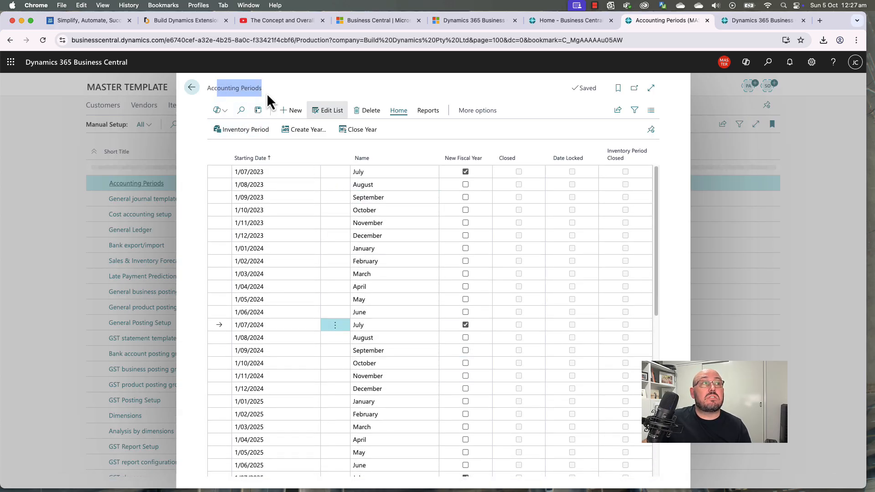
{"action": "left_click", "coordinate": [381, 84]}
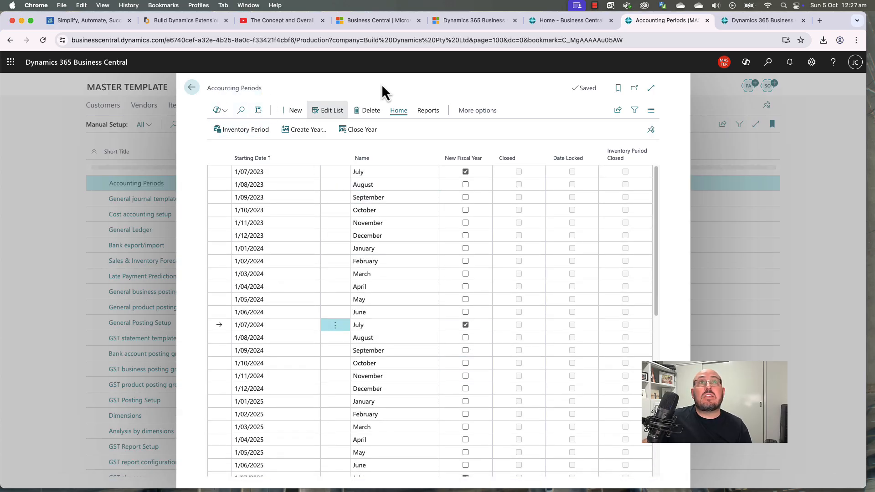
Step: Open Inventory Periods via search and add a July 2023 period ending 31/07/2023
{"action": "left_click", "coordinate": [769, 65]}
{"action": "type", "text": "inven per"}
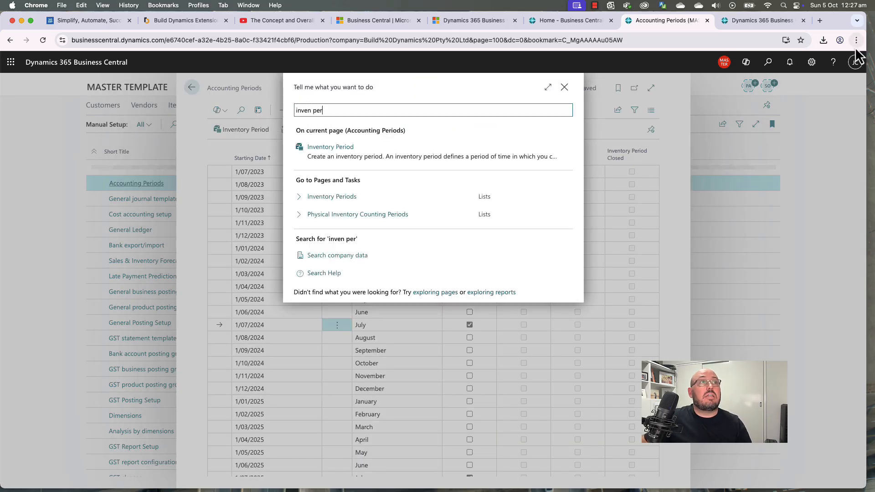
{"action": "left_click", "coordinate": [344, 196]}
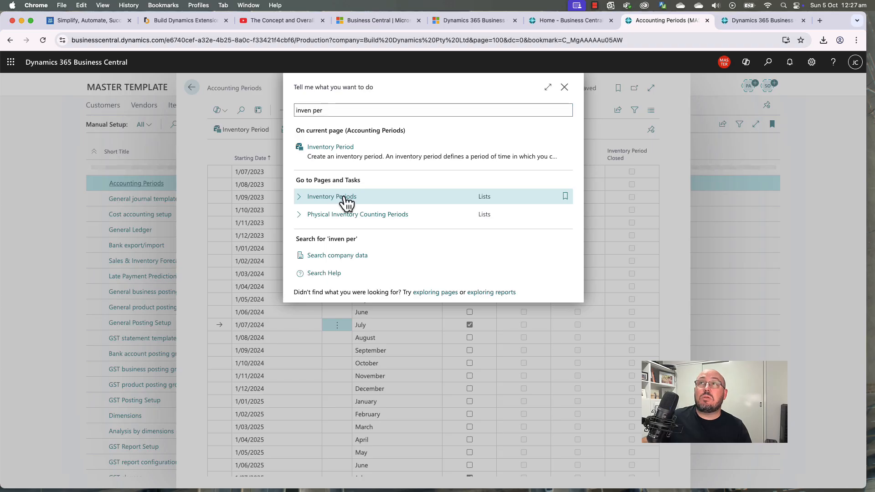
{"action": "left_click", "coordinate": [291, 111]}
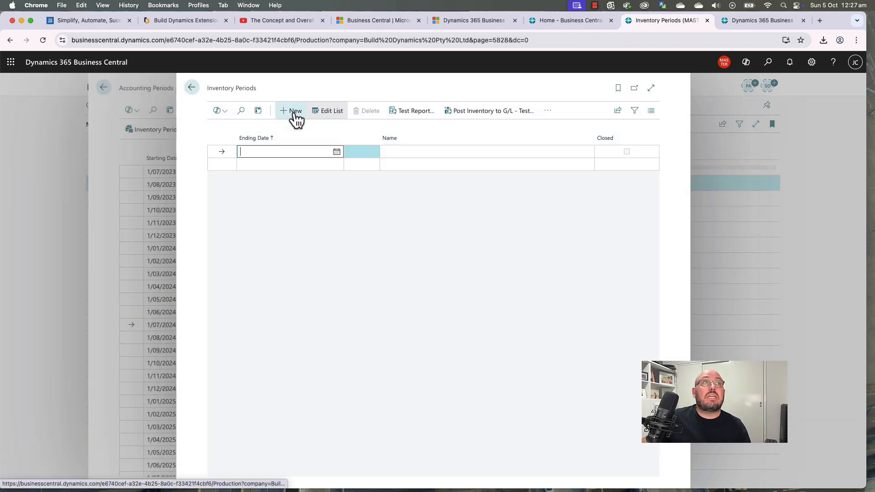
{"action": "left_click", "coordinate": [338, 153]}
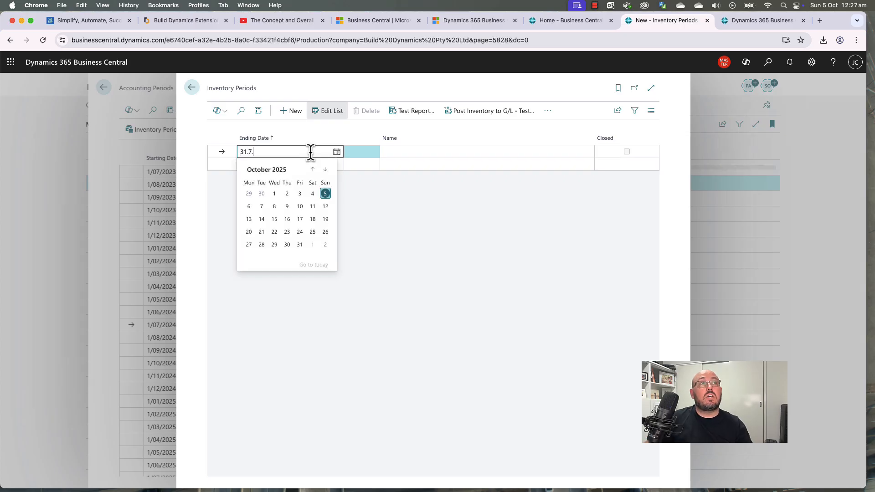
{"action": "key", "text": "Tab"}
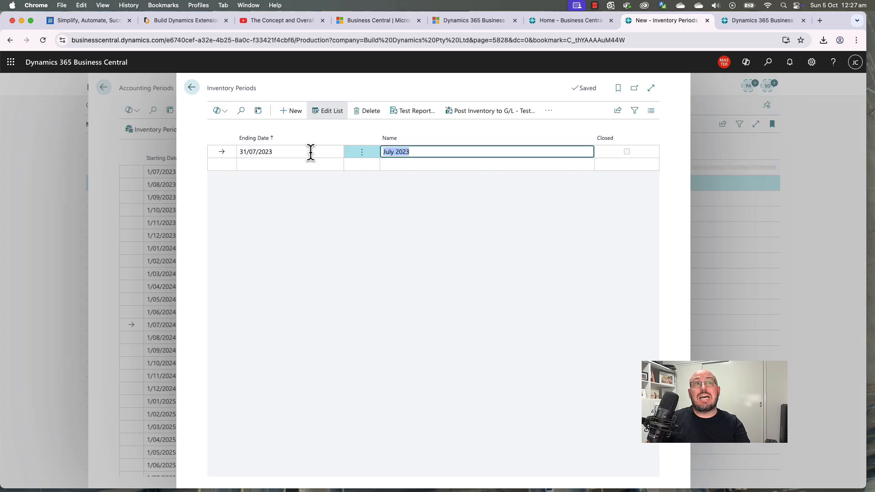
{"action": "key", "text": "Tab"}
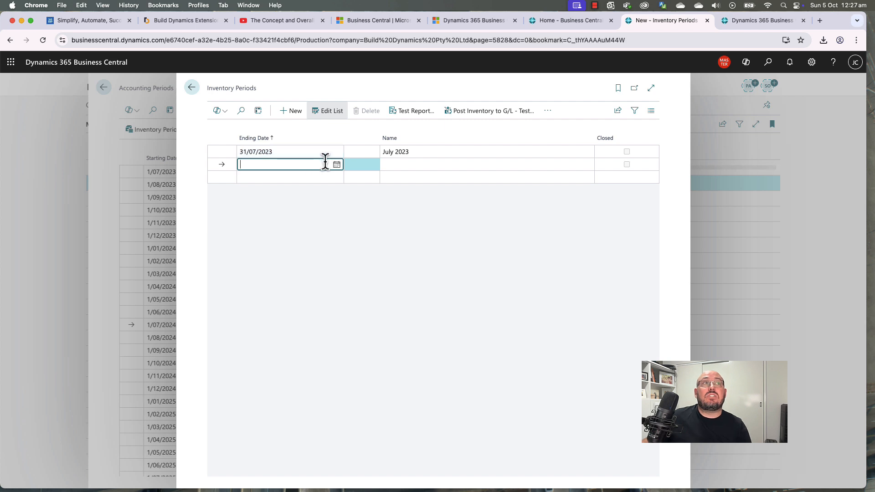
Step: Add a second inventory period, August 2023, ending 31/08/2023
{"action": "left_click", "coordinate": [336, 165]}
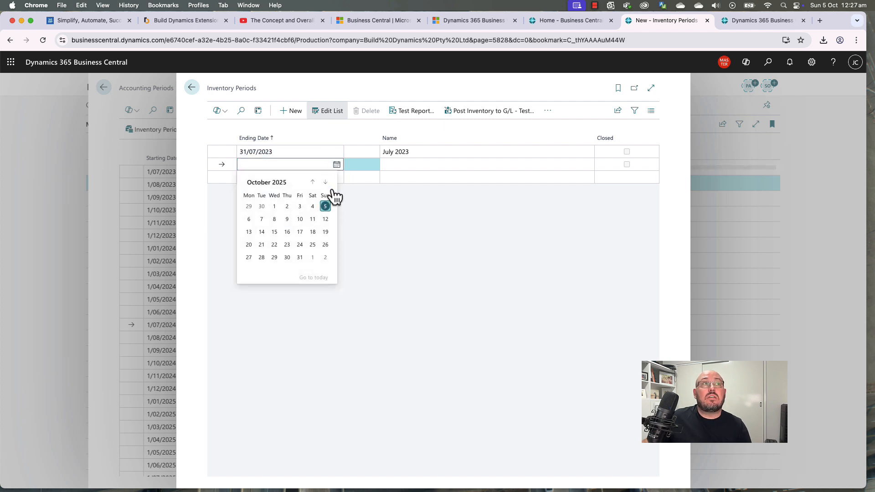
{"action": "left_click", "coordinate": [312, 155]}
{"action": "key", "text": "super+c"}
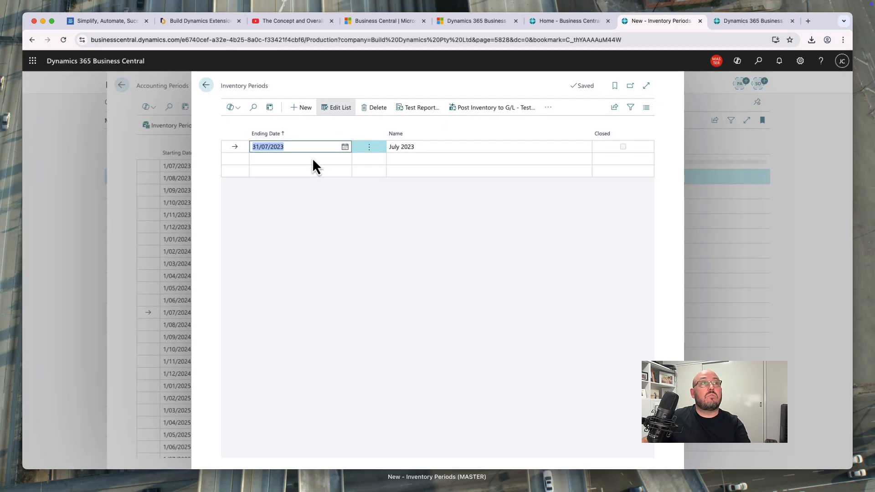
{"action": "left_click", "coordinate": [318, 161]}
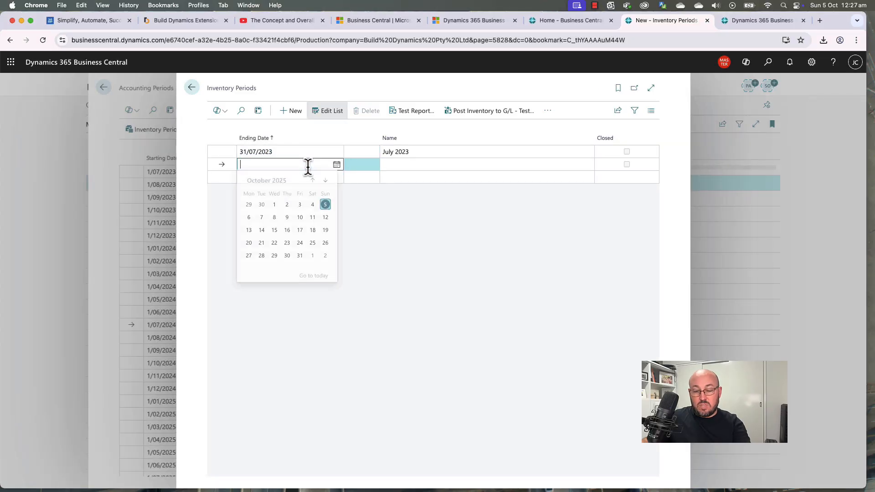
{"action": "key", "text": "super+v"}
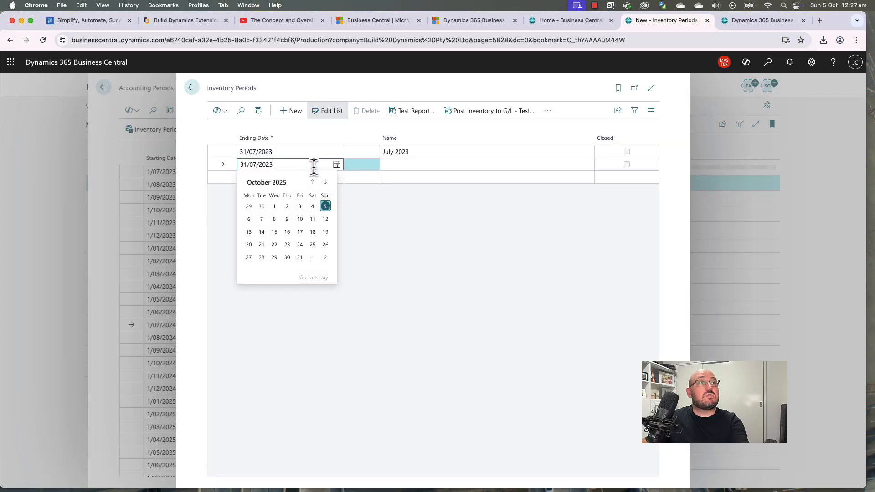
{"action": "left_click", "coordinate": [360, 212]}
{"action": "left_click", "coordinate": [336, 164]}
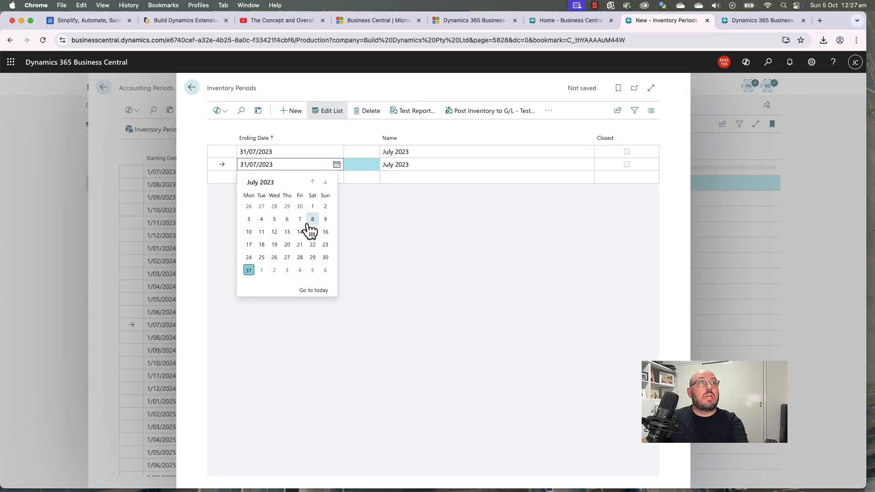
{"action": "left_click", "coordinate": [326, 183]}
{"action": "left_click", "coordinate": [287, 258]}
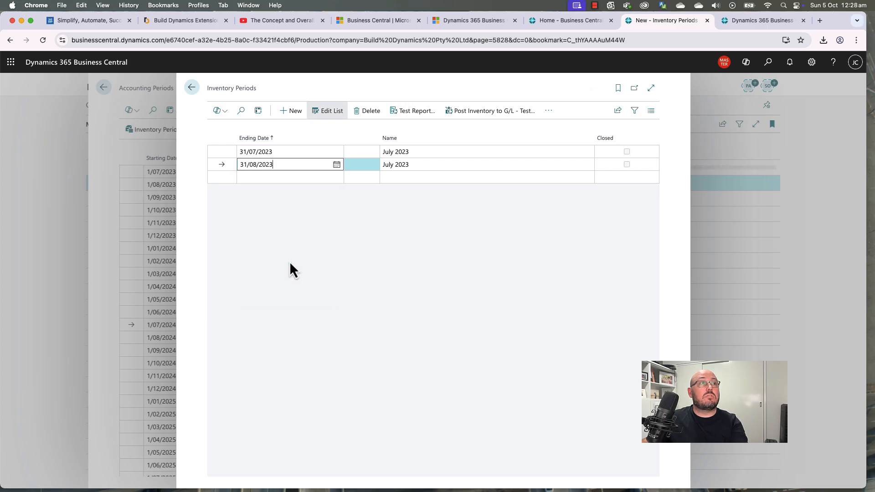
Step: Add a third inventory period, September 2023, ending 30/09/2023
{"action": "left_click", "coordinate": [299, 177]}
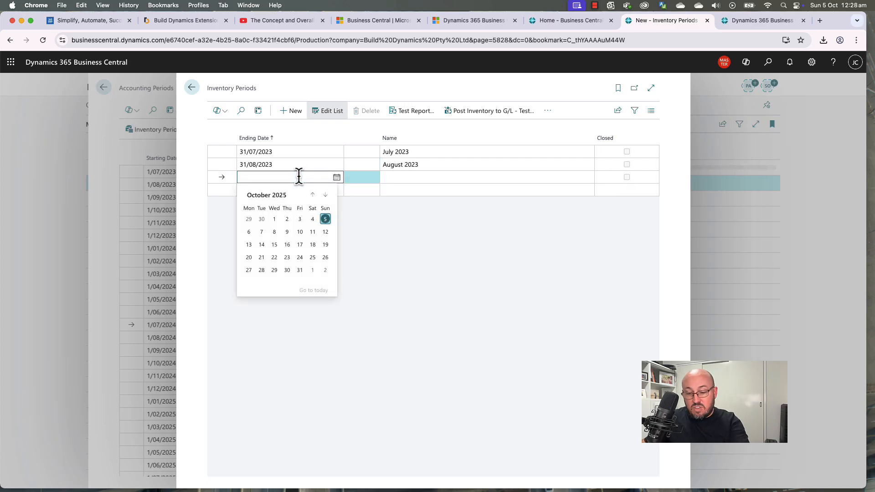
{"action": "key", "text": "F8"}
{"action": "left_click", "coordinate": [345, 209]}
{"action": "left_click", "coordinate": [335, 178]}
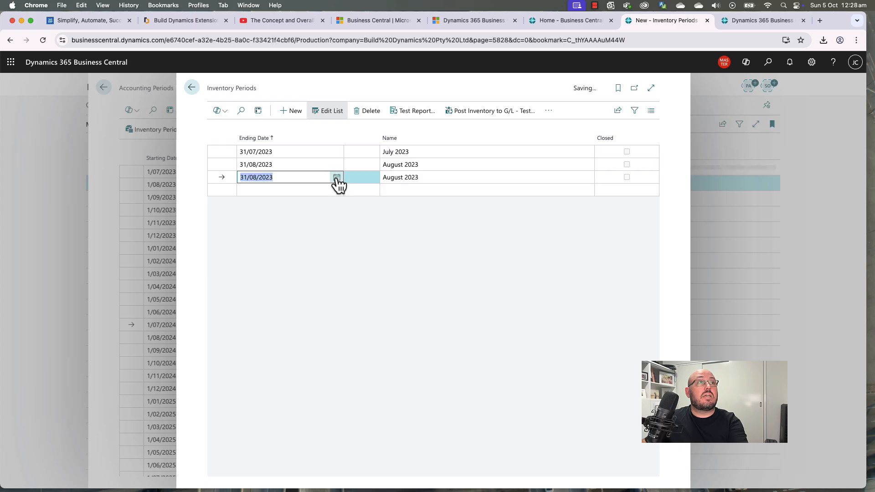
{"action": "left_click", "coordinate": [337, 179]}
{"action": "left_click", "coordinate": [325, 195]}
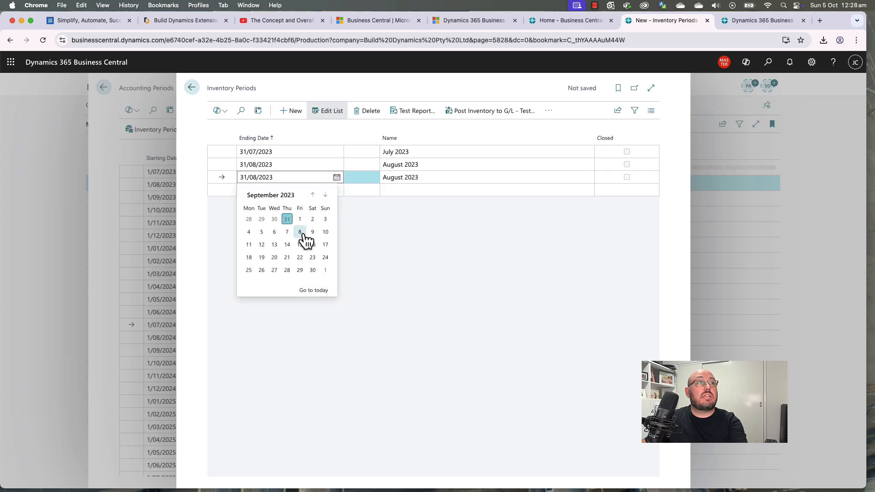
{"action": "left_click", "coordinate": [314, 271]}
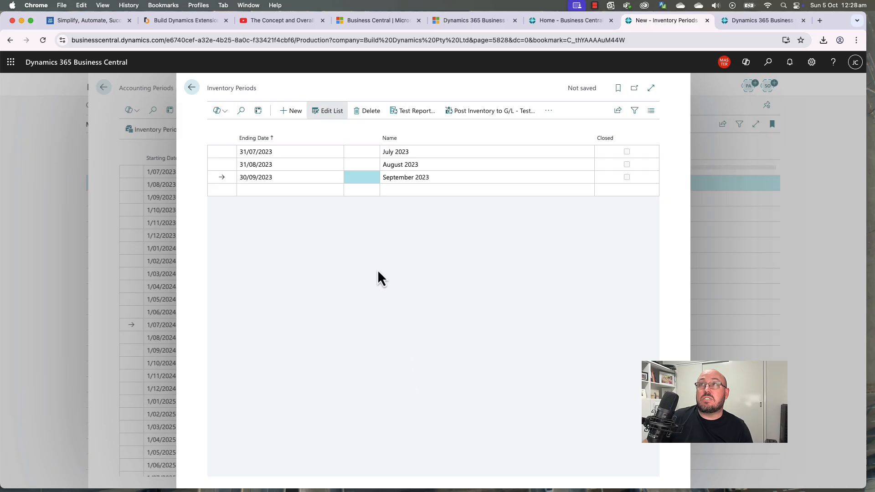
Step: Change the July–September periods to 2025 ending dates, confirming each update prompt
{"action": "left_click", "coordinate": [314, 155]}
{"action": "type", "text": "1."}
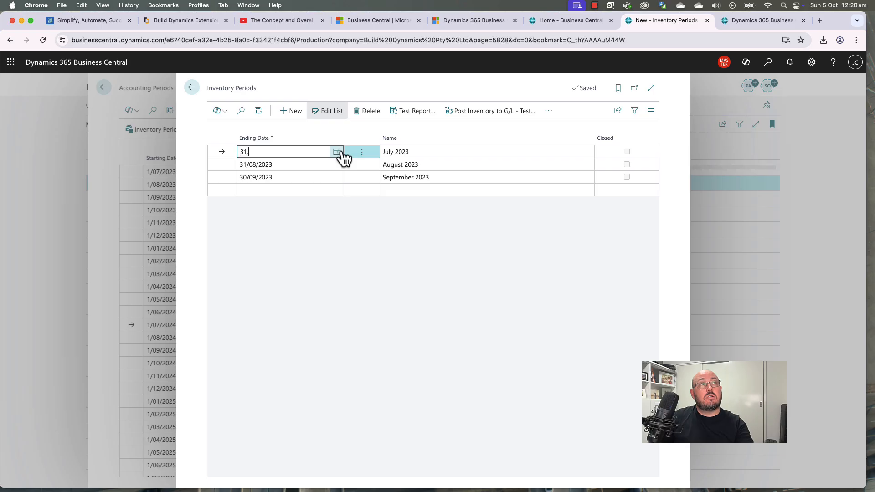
{"action": "type", "text": "1.7.25"}
{"action": "key", "text": "Return"}
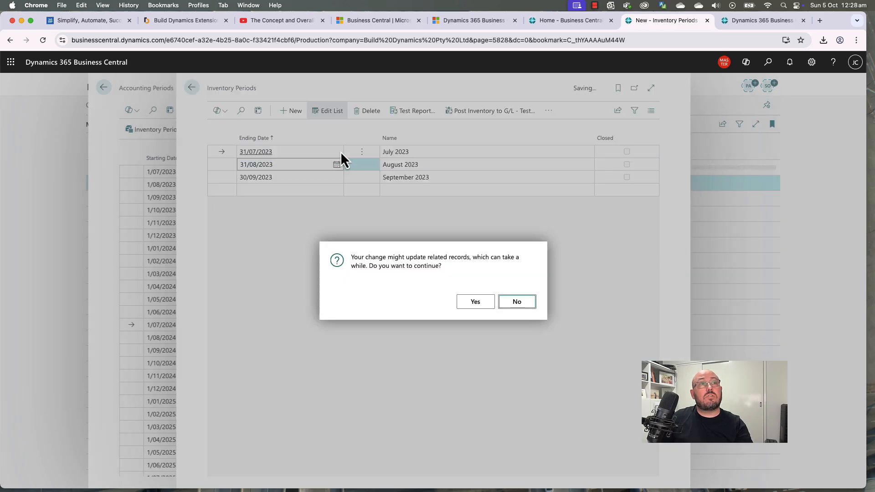
{"action": "left_click", "coordinate": [475, 301]}
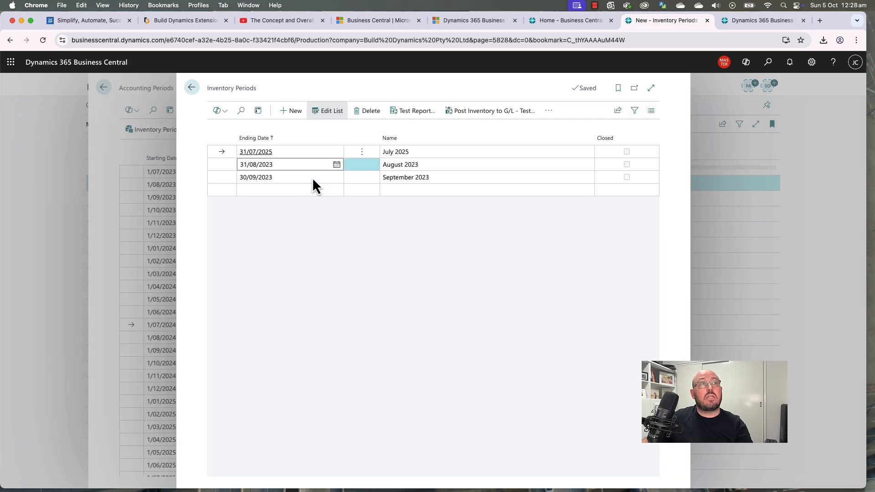
{"action": "type", "text": "31.8."}
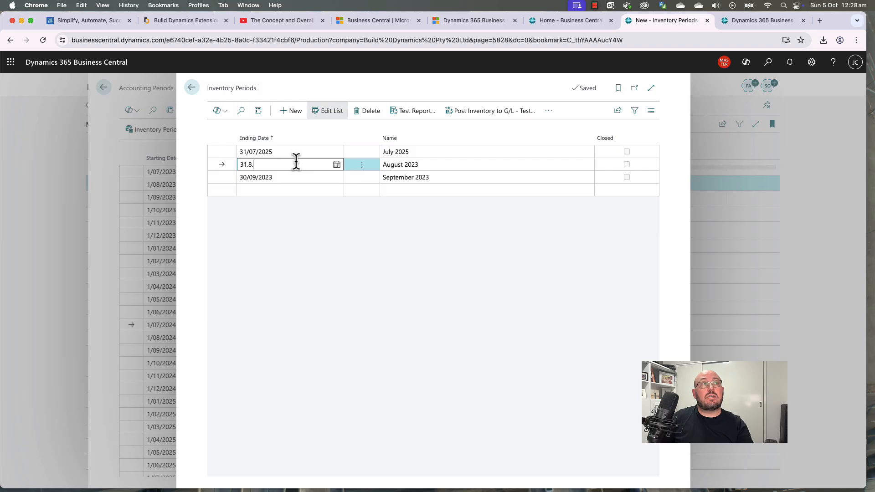
{"action": "type", "text": "23"}
{"action": "key", "text": "Return"}
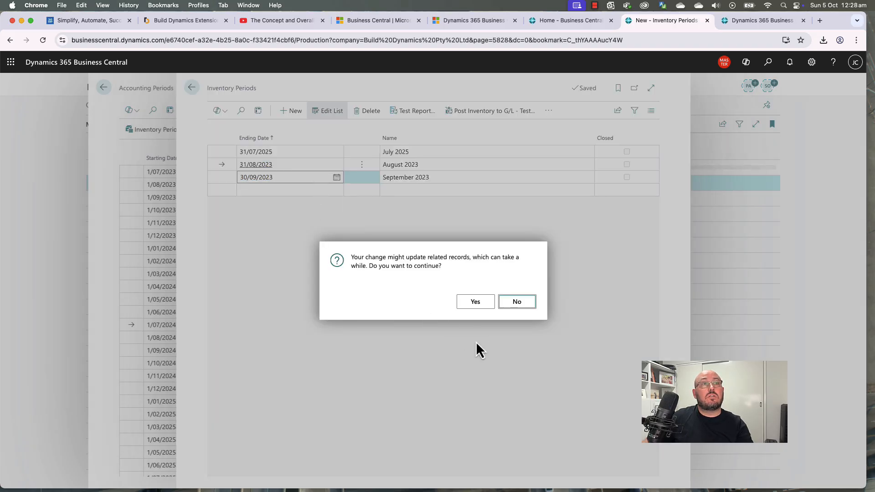
{"action": "left_click", "coordinate": [475, 302]}
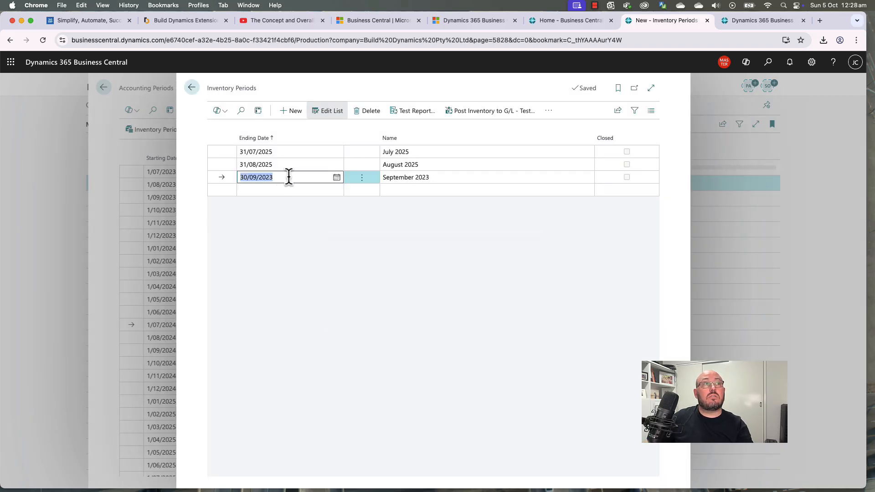
{"action": "type", "text": "30.9.25"}
{"action": "key", "text": "Return"}
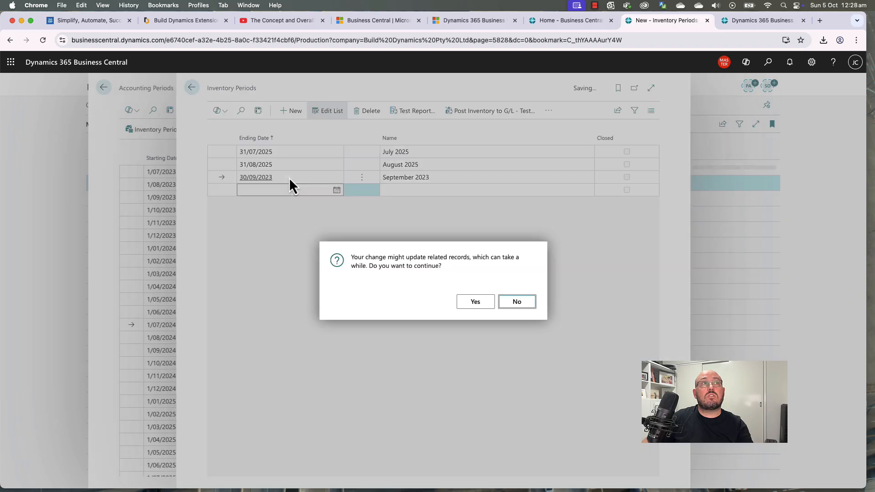
{"action": "left_click", "coordinate": [476, 302]}
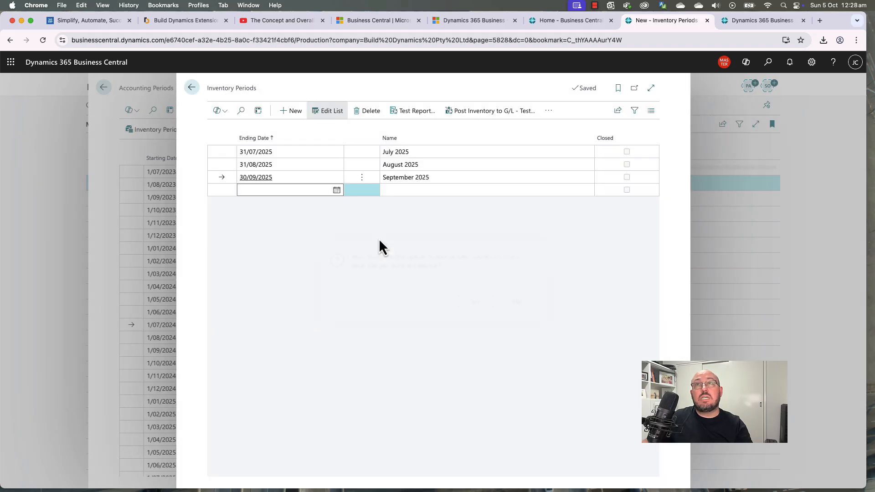
Step: Add periods ending 31/10, 30/11 and 31/12/2025, then return to Accounting Periods
{"action": "left_click", "coordinate": [316, 190]}
{"action": "left_click", "coordinate": [325, 208]}
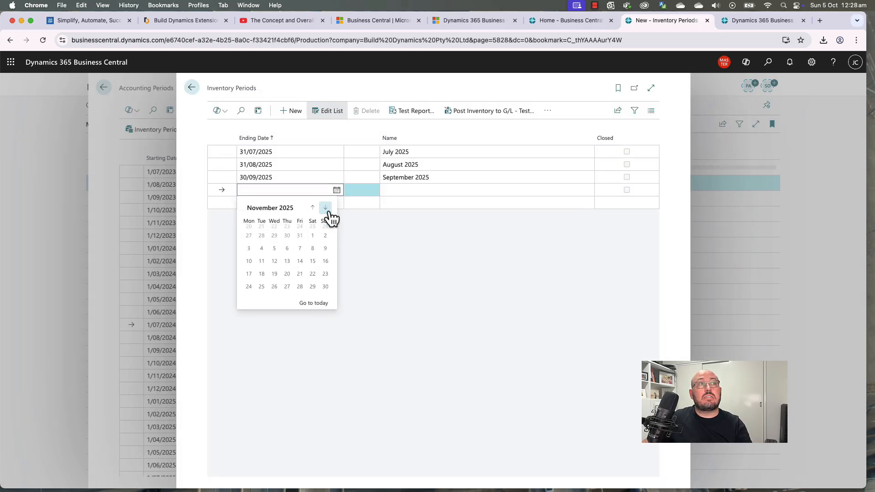
{"action": "left_click", "coordinate": [312, 207]}
{"action": "left_click", "coordinate": [300, 282]}
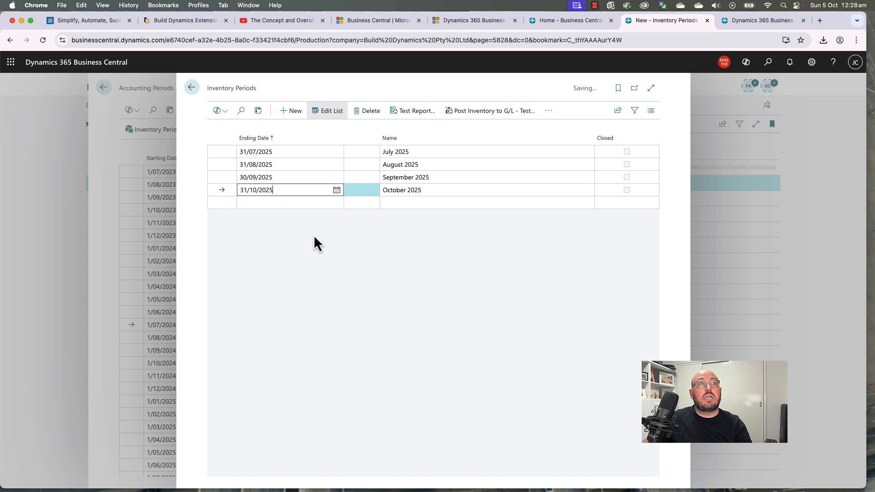
{"action": "left_click", "coordinate": [316, 203]}
{"action": "left_click", "coordinate": [326, 220]}
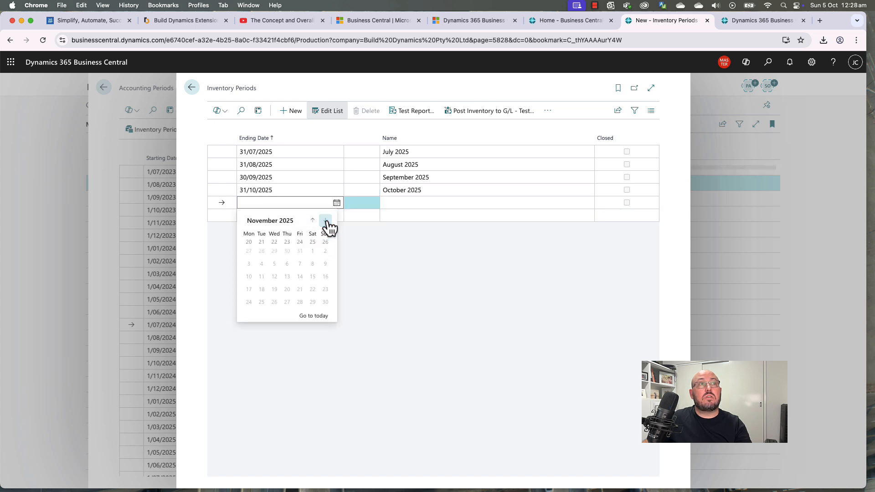
{"action": "left_click", "coordinate": [326, 296]}
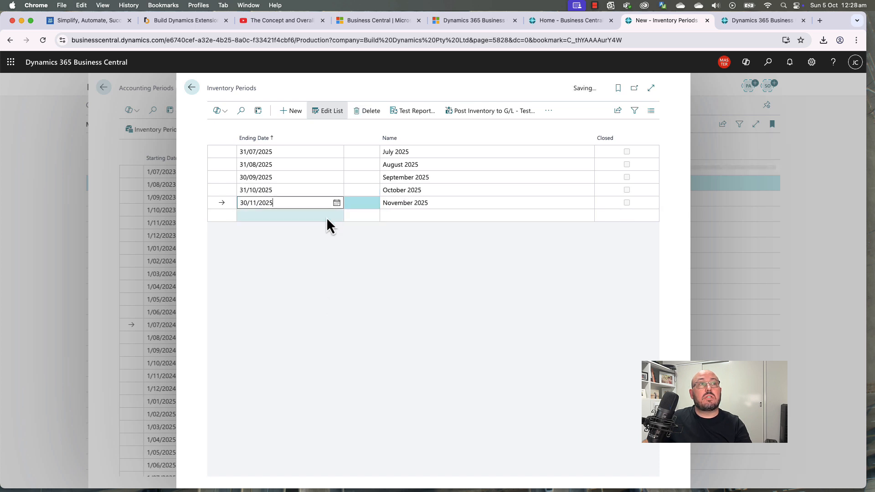
{"action": "left_click", "coordinate": [336, 216]}
{"action": "left_click", "coordinate": [325, 233]}
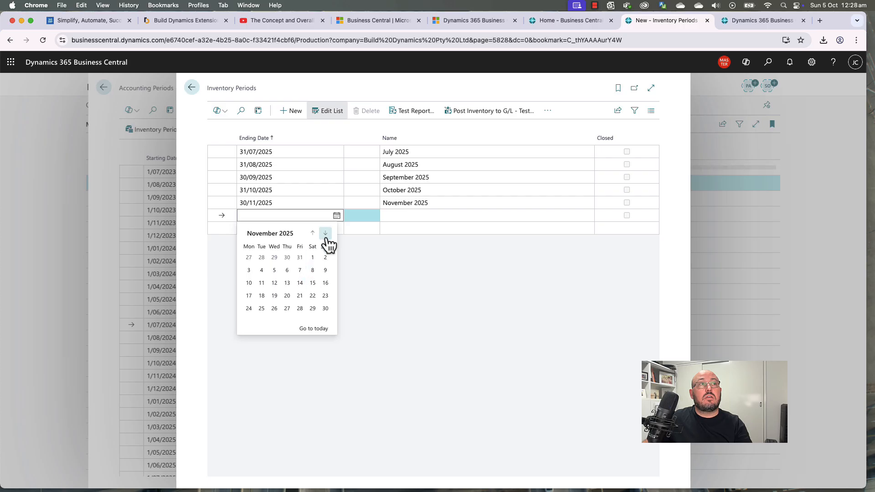
{"action": "left_click", "coordinate": [325, 233]}
{"action": "left_click", "coordinate": [274, 308]}
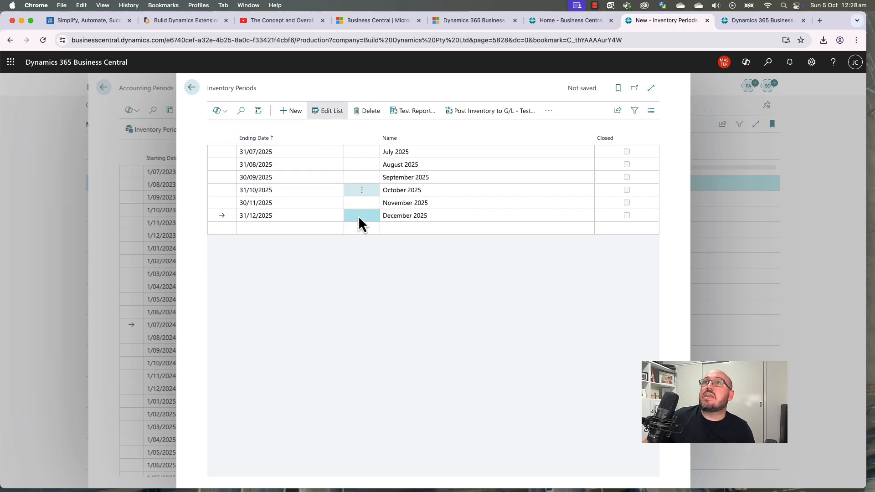
{"action": "left_click", "coordinate": [192, 87]}
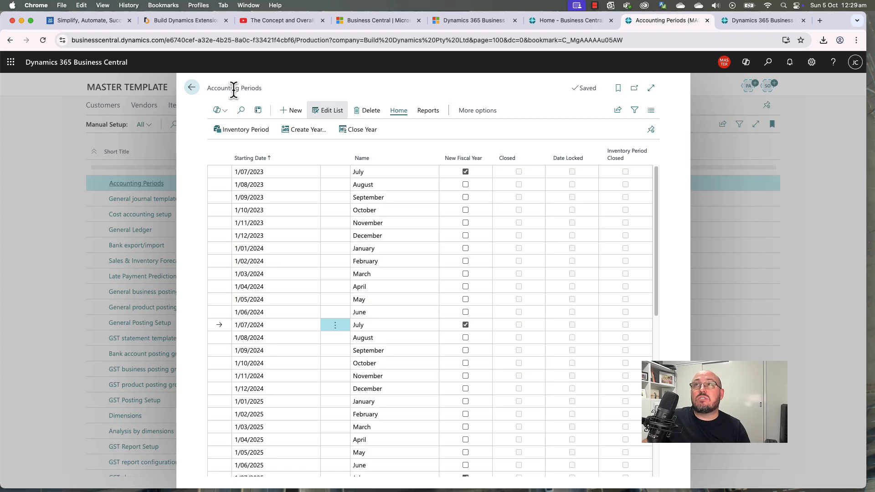
Step: From Manual Setup, review the General Journal Templates list
{"action": "left_click", "coordinate": [198, 90]}
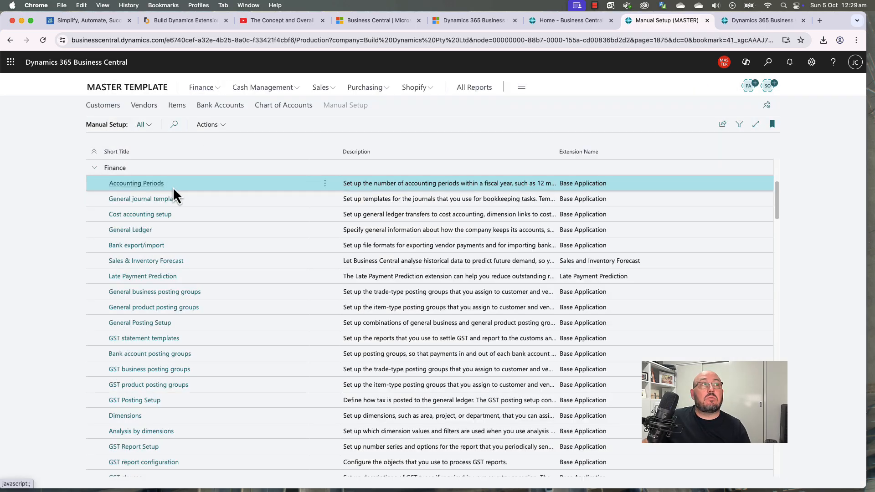
{"action": "left_click", "coordinate": [148, 205]}
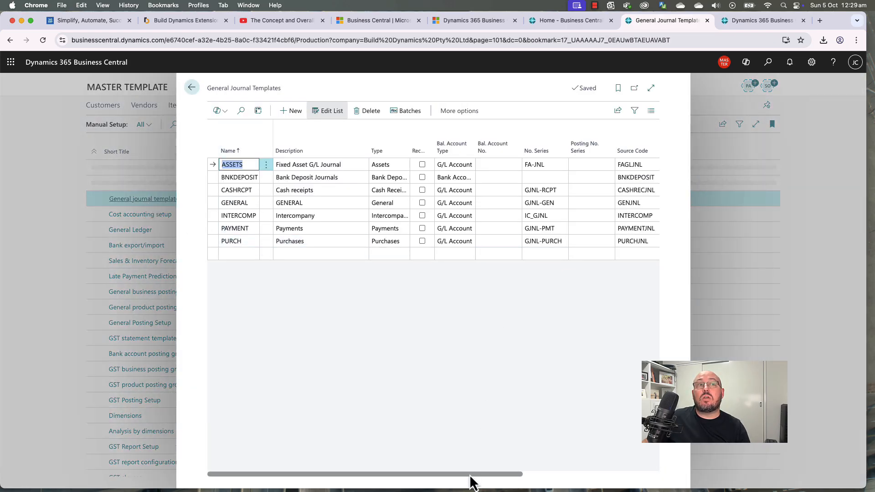
{"action": "left_click_drag", "start_coordinate": [470, 477], "coordinate": [412, 463]}
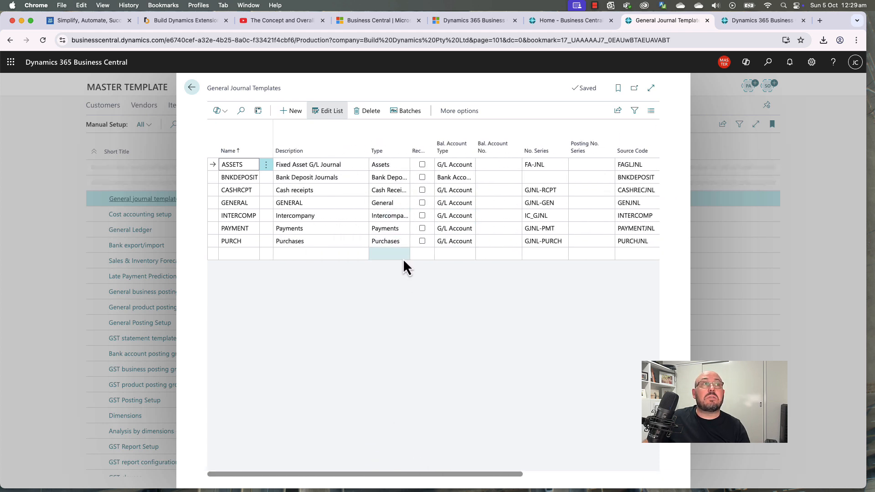
{"action": "left_click", "coordinate": [192, 88]}
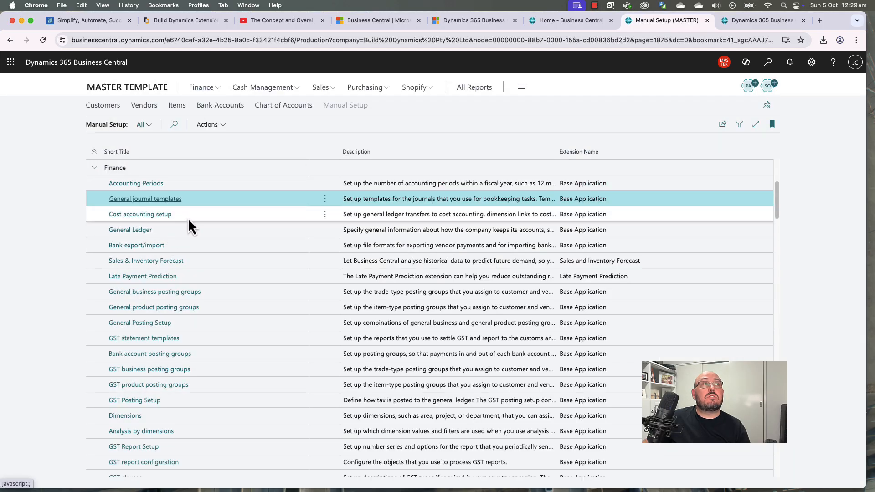
Step: Check General Ledger Setup, then open the empty Bank Export/Import Setup list
{"action": "left_click", "coordinate": [127, 233]}
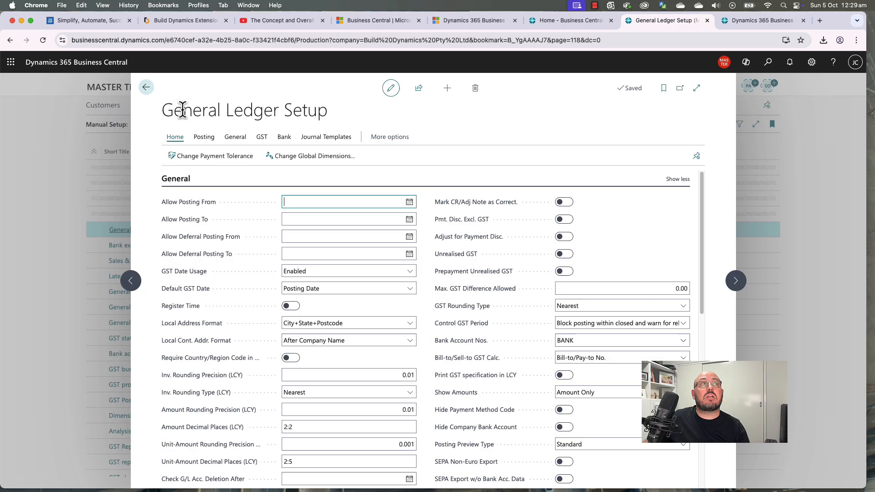
{"action": "left_click", "coordinate": [147, 87]}
{"action": "left_click", "coordinate": [223, 215]}
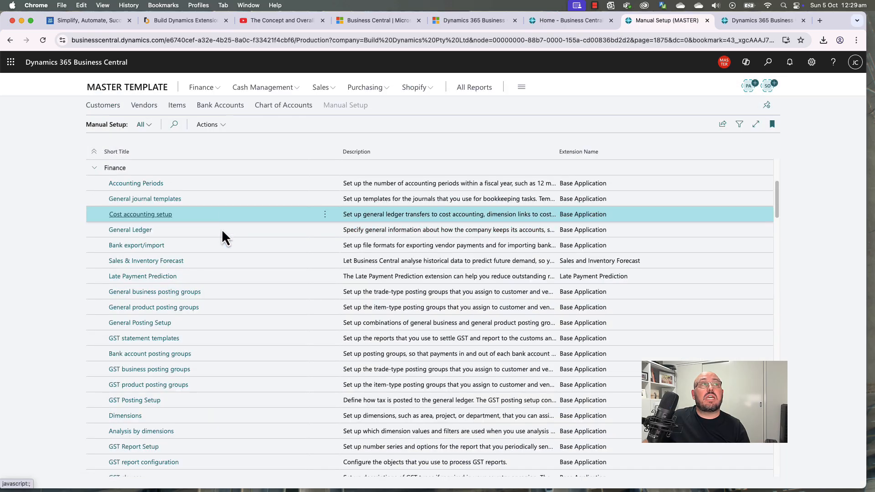
{"action": "left_click", "coordinate": [220, 233]}
{"action": "left_click", "coordinate": [210, 246]}
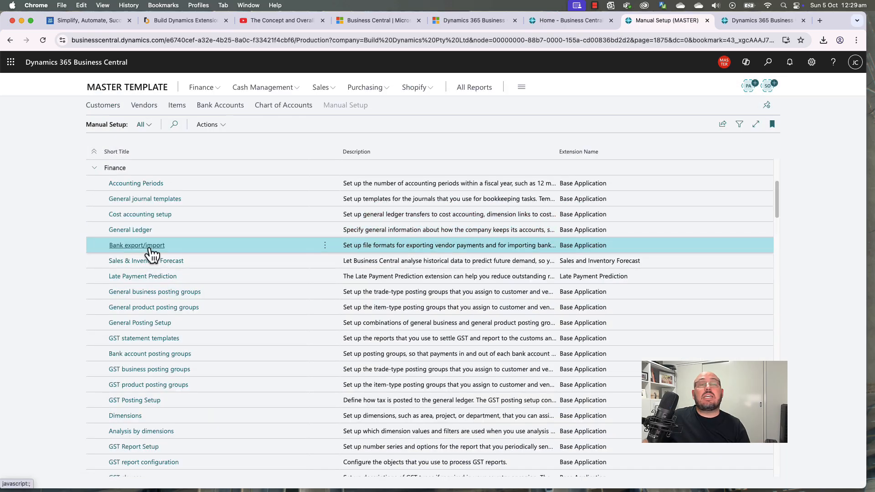
{"action": "left_click", "coordinate": [149, 247]}
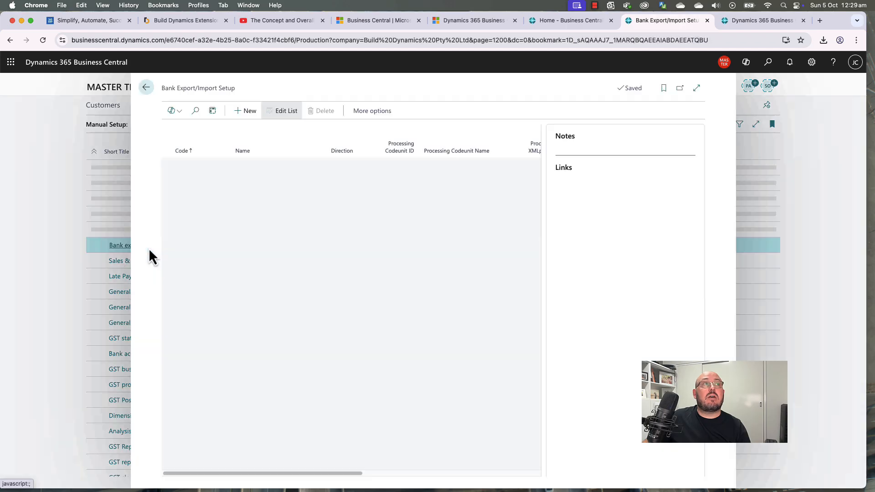
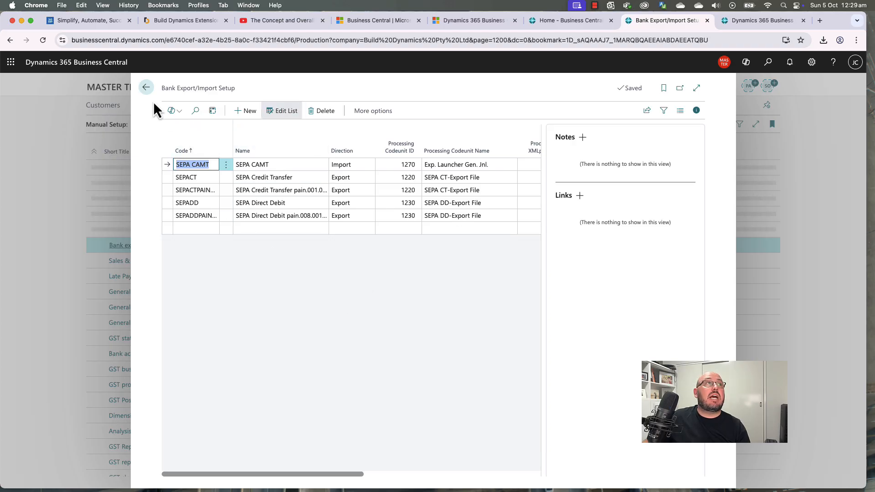
Step: Leave Bank Export/Import Setup, then review the Sales & Inventory Forecast and Late Payment Prediction setups
{"action": "left_click", "coordinate": [146, 88]}
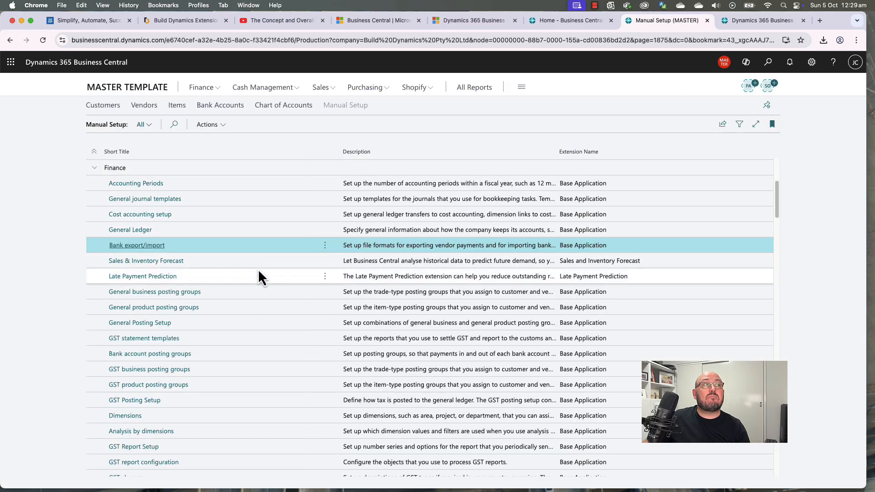
{"action": "left_click", "coordinate": [263, 265]}
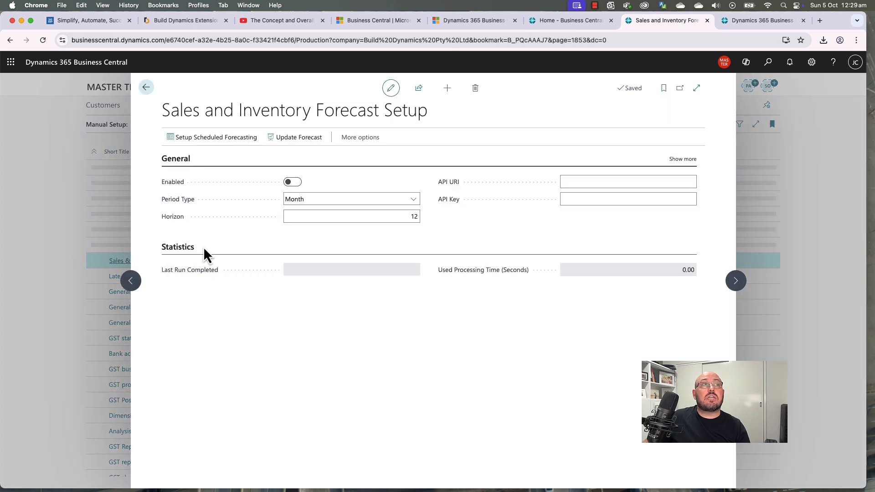
{"action": "left_click", "coordinate": [147, 89]}
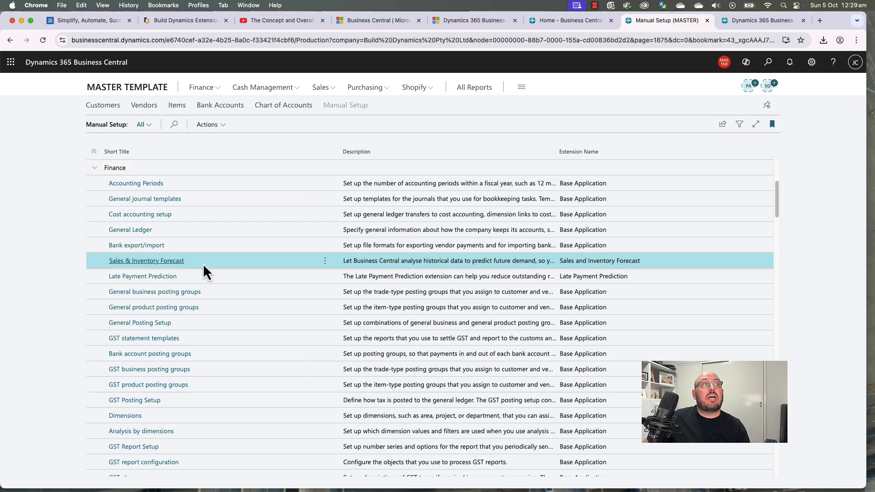
{"action": "left_click", "coordinate": [210, 279]}
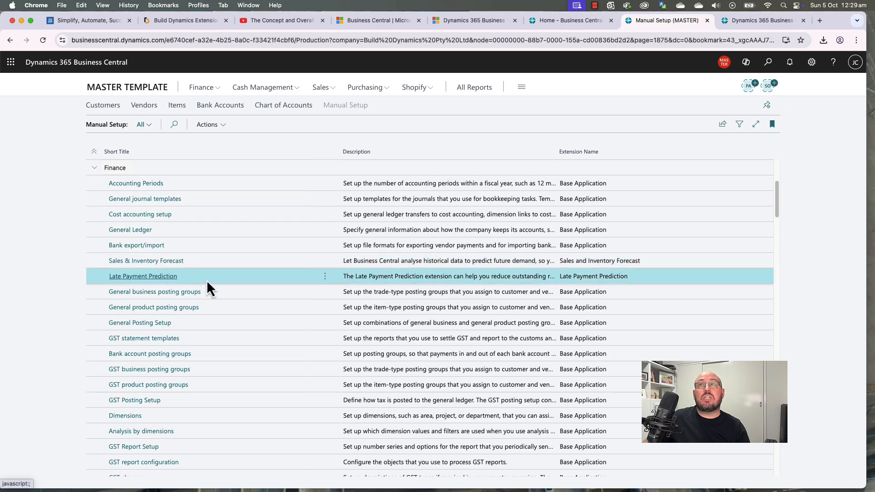
{"action": "left_click", "coordinate": [163, 284]}
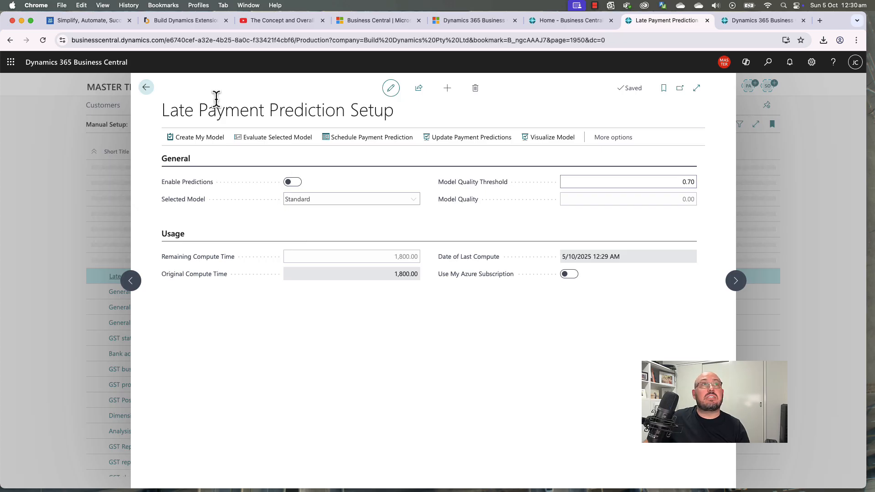
{"action": "left_click", "coordinate": [146, 89]}
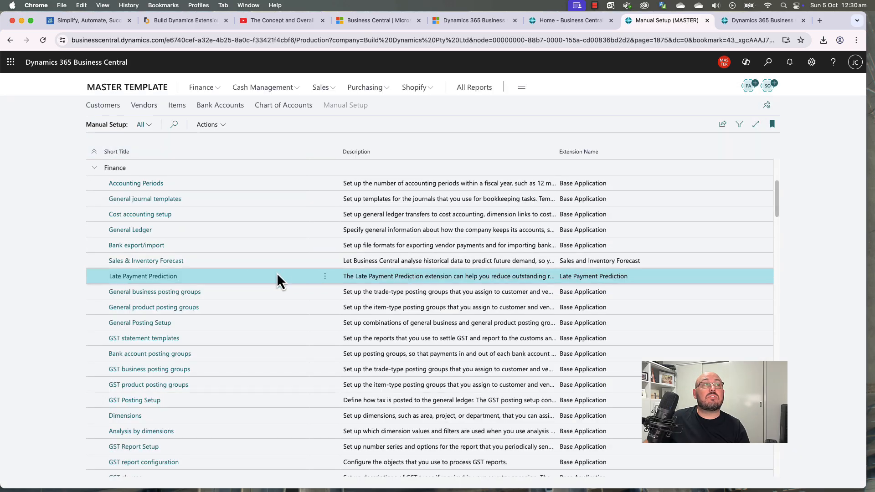
Step: Scroll Manual Setup to the General business and product posting groups and General Posting Setup entries
{"action": "scroll", "coordinate": [276, 275], "scroll_direction": "down", "scroll_amount": 3}
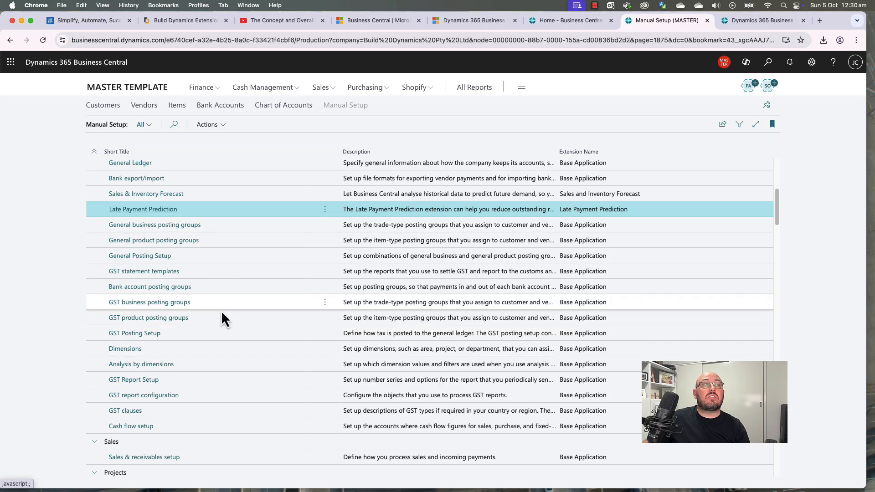
{"action": "left_click", "coordinate": [223, 226]}
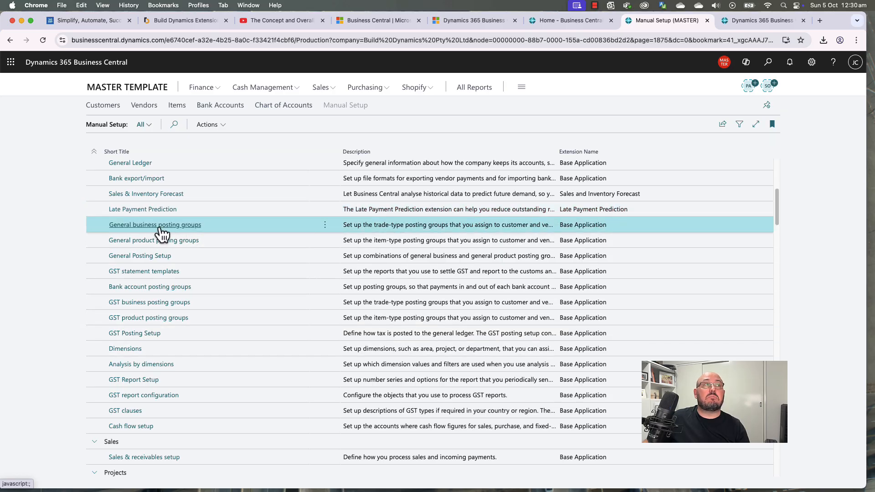
{"action": "left_click", "coordinate": [211, 240]}
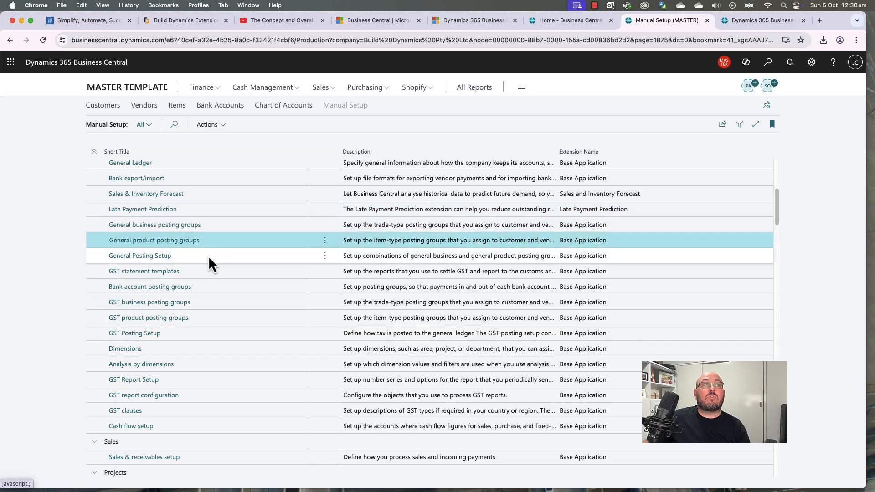
{"action": "left_click", "coordinate": [209, 258]}
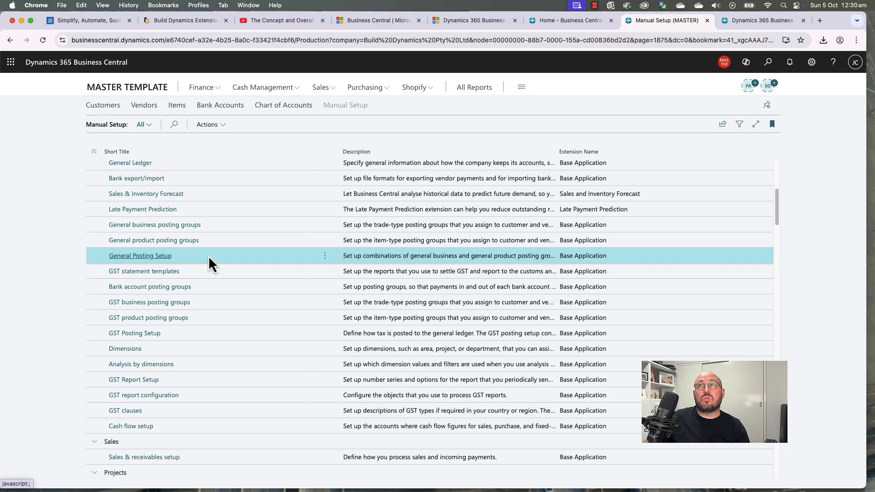
Step: Delete the EU general business posting group
{"action": "left_click", "coordinate": [168, 226]}
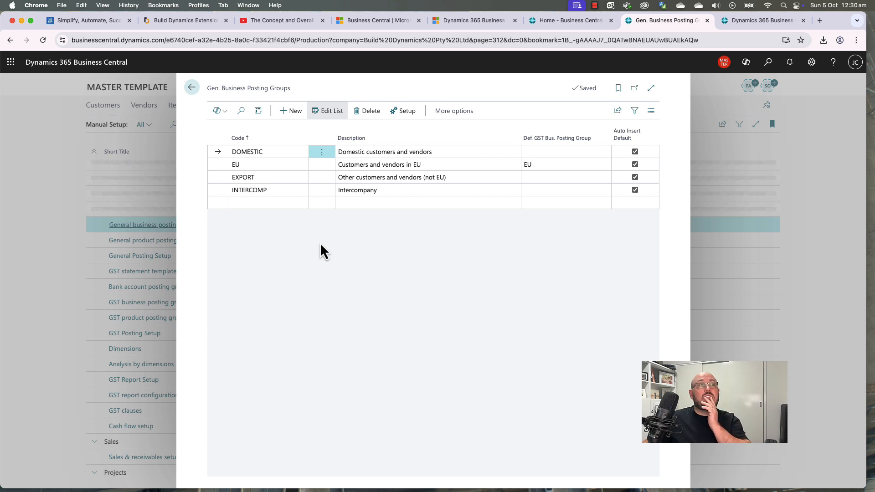
{"action": "left_click", "coordinate": [324, 165]}
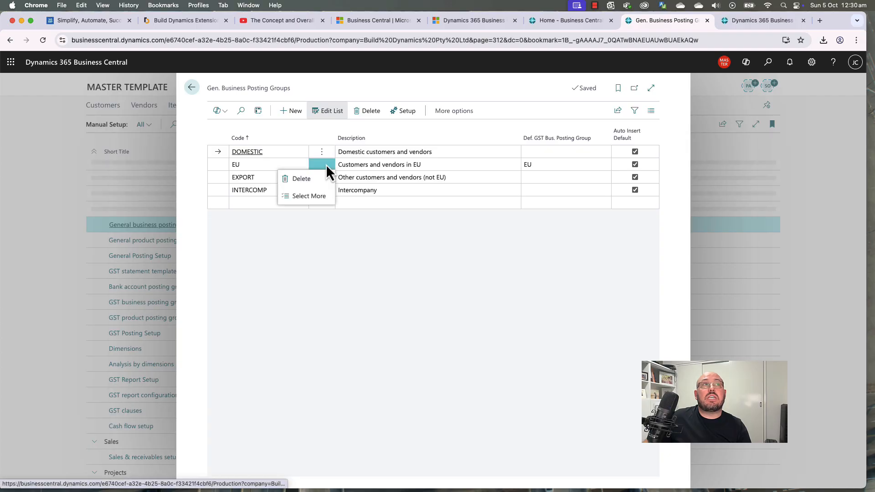
{"action": "left_click", "coordinate": [320, 179]}
{"action": "left_click", "coordinate": [474, 302]}
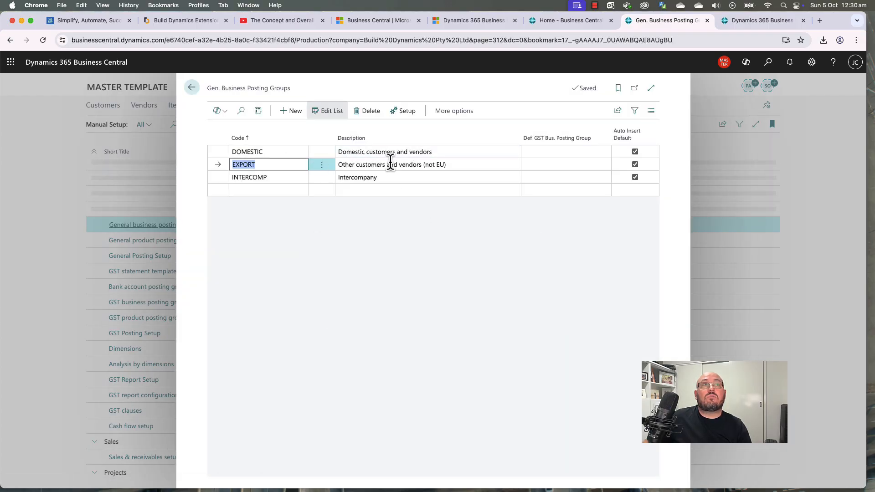
Step: Remove '(not EU)' from the EXPORT group's description
{"action": "left_click", "coordinate": [391, 165]}
{"action": "left_click", "coordinate": [291, 179]}
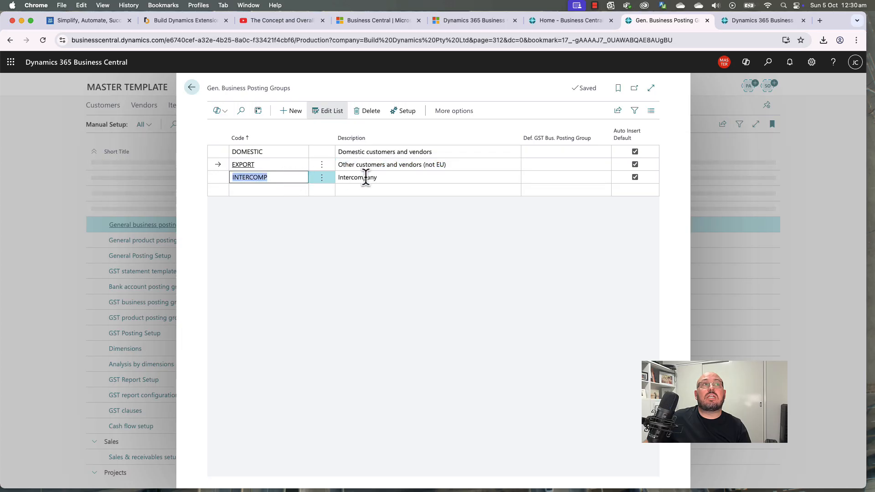
{"action": "left_click", "coordinate": [391, 177]}
{"action": "left_click", "coordinate": [417, 165]}
{"action": "left_click", "coordinate": [423, 165]}
{"action": "left_click_drag", "start_coordinate": [423, 165], "coordinate": [480, 166]}
{"action": "key", "text": "BackSpace"}
{"action": "left_click", "coordinate": [387, 203]}
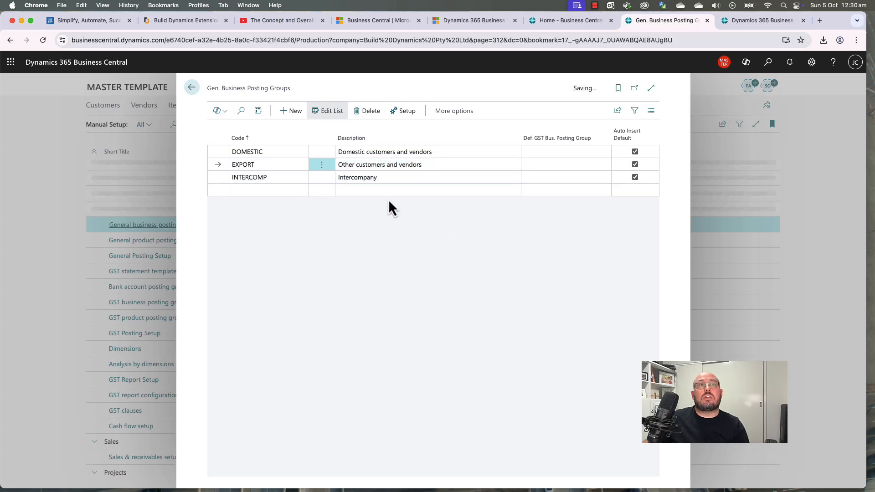
{"action": "left_click", "coordinate": [385, 192]}
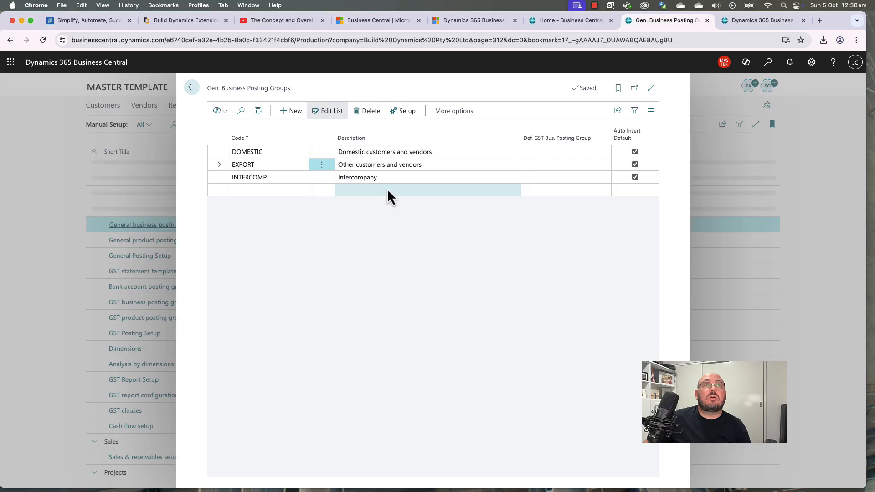
Step: Set default GST business groups: DOMESTIC for DOMESTIC, EXPORT for EXPORT, INTERCOMP left empty
{"action": "left_click", "coordinate": [386, 150]}
{"action": "left_click", "coordinate": [547, 152]}
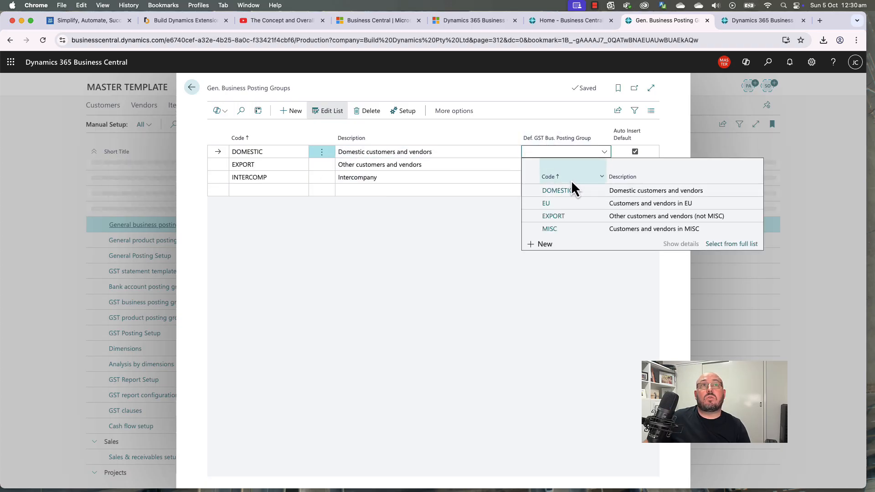
{"action": "left_click", "coordinate": [574, 191]}
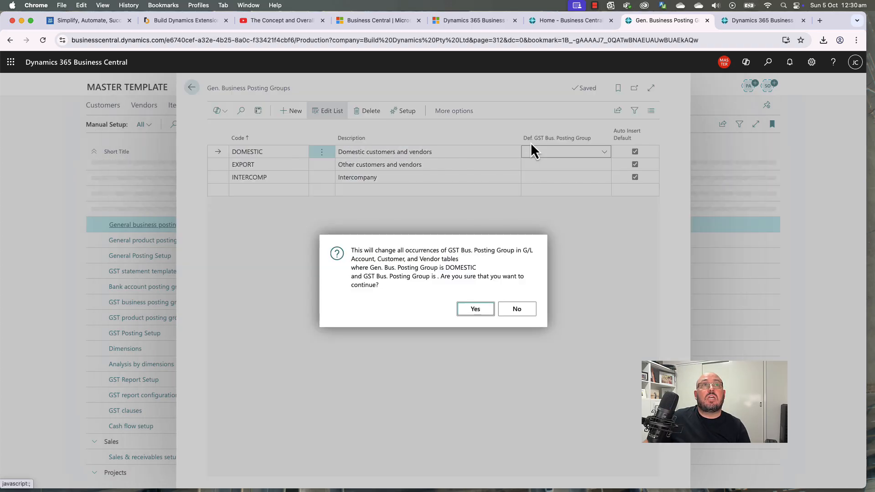
{"action": "left_click", "coordinate": [475, 309]}
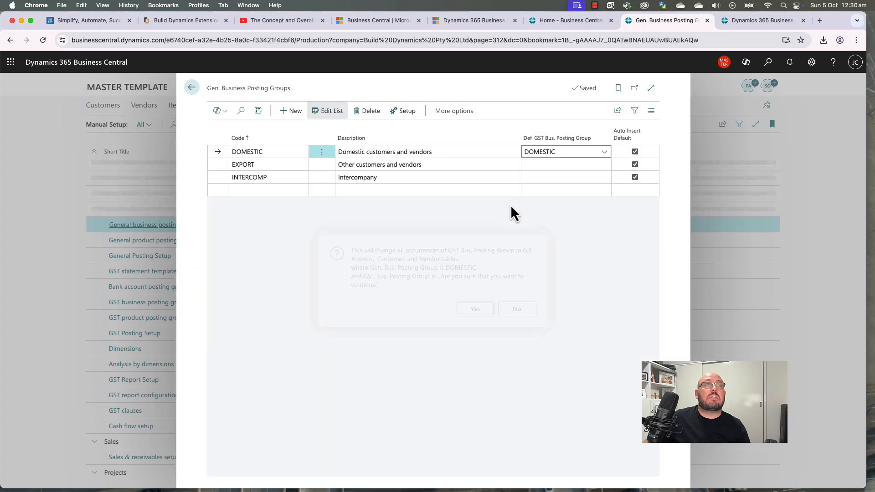
{"action": "left_click", "coordinate": [539, 165]}
{"action": "left_click", "coordinate": [568, 228]}
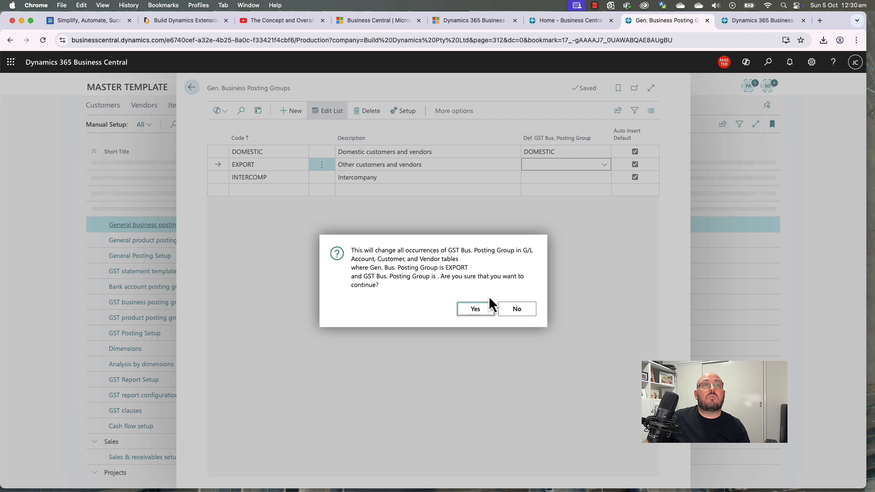
{"action": "left_click", "coordinate": [475, 309]}
{"action": "left_click", "coordinate": [546, 178]}
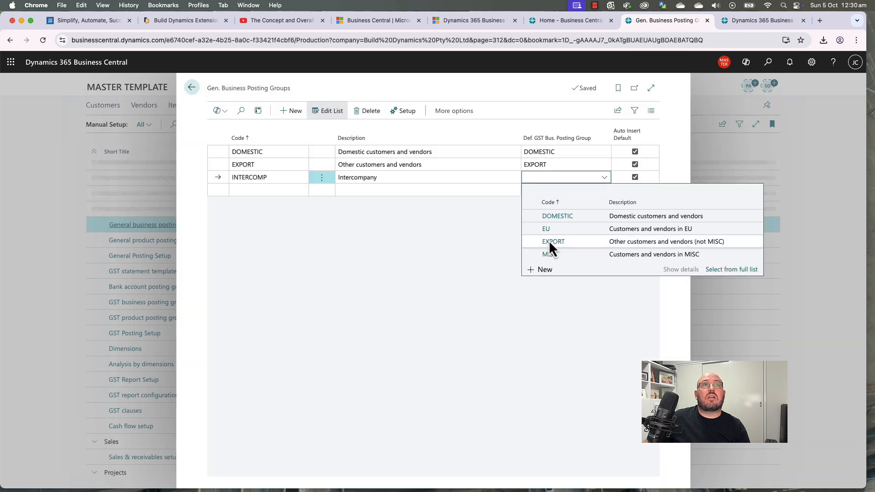
{"action": "left_click", "coordinate": [503, 235]}
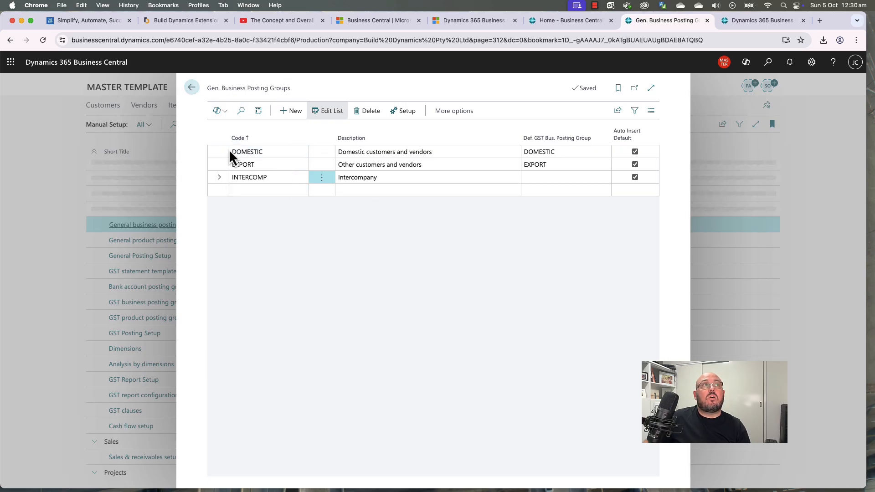
Step: Review the remaining business group codes and close the list
{"action": "left_click", "coordinate": [255, 154]}
{"action": "key", "text": "Down"}
{"action": "key", "text": "Down"}
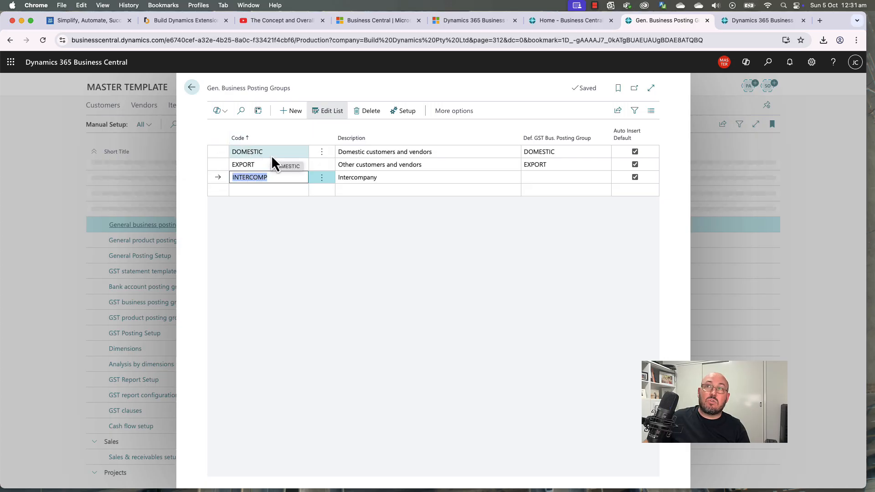
{"action": "left_click", "coordinate": [192, 87]}
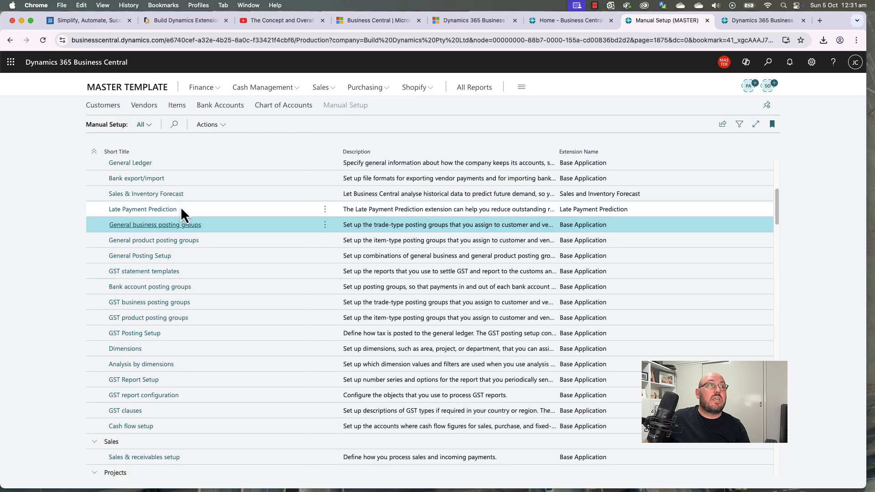
Step: Open General Product Posting Groups and review RETAIL, RAW MAT, MANUFACT, SERVICES and the other groups
{"action": "left_click", "coordinate": [171, 241]}
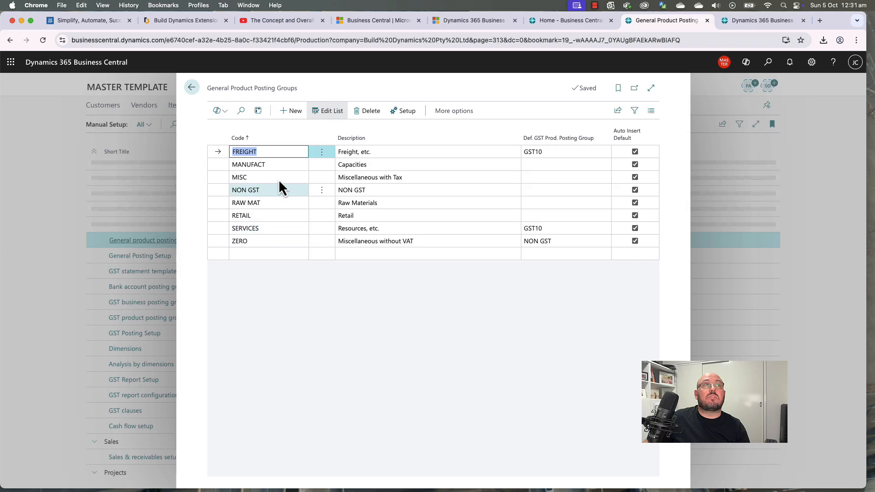
{"action": "left_click", "coordinate": [266, 215]}
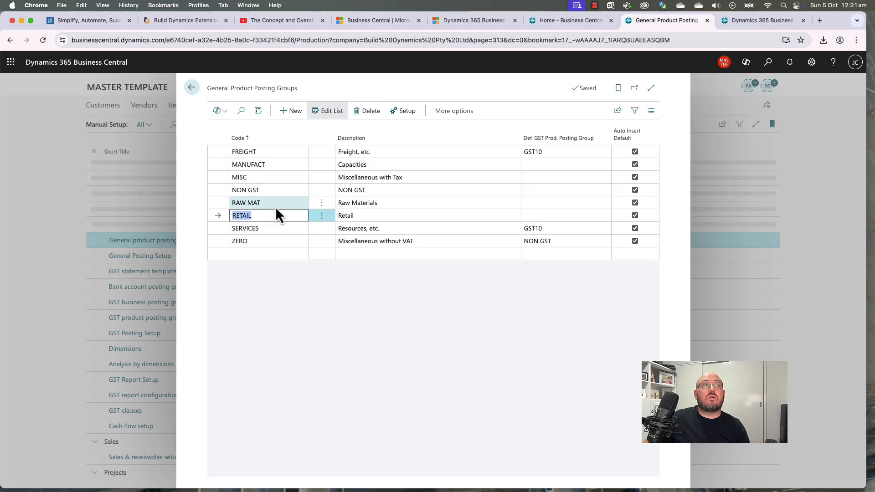
{"action": "left_click", "coordinate": [275, 203]}
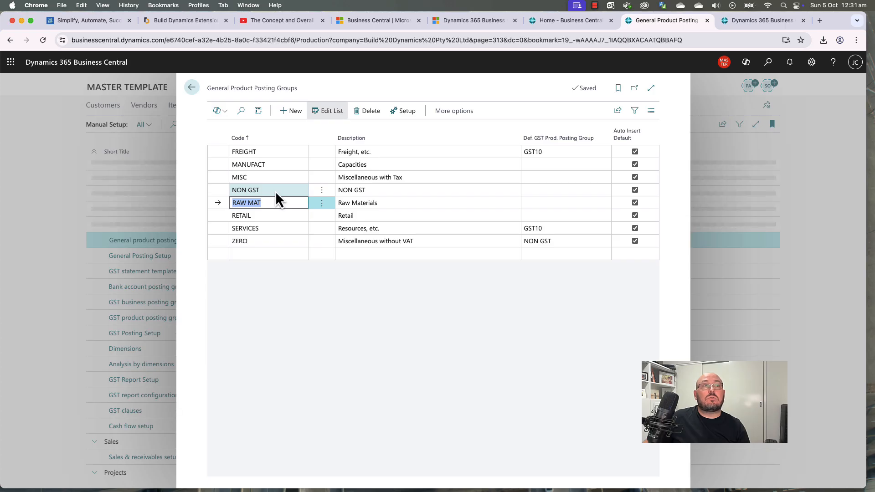
{"action": "left_click", "coordinate": [275, 190]}
{"action": "left_click", "coordinate": [272, 179]}
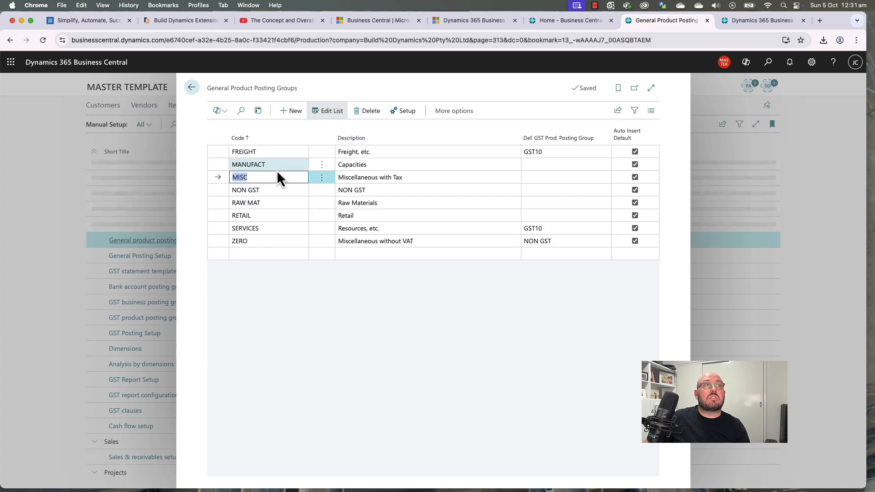
{"action": "left_click", "coordinate": [274, 165]}
{"action": "left_click", "coordinate": [275, 152]}
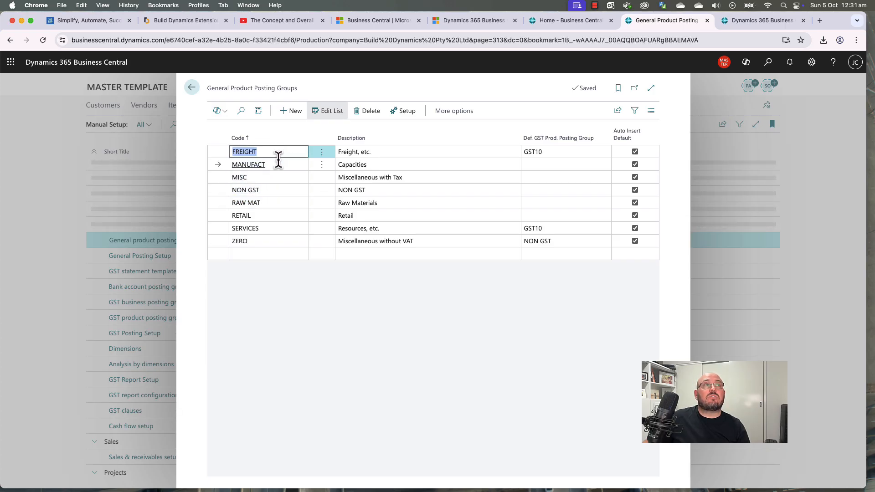
{"action": "left_click", "coordinate": [269, 229]}
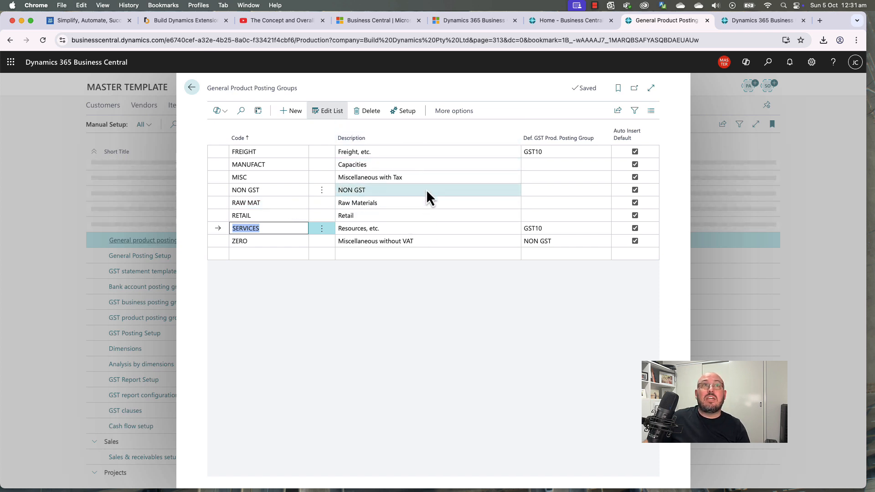
Step: Duplicate the posting groups browser tab into a second tab
{"action": "right_click", "coordinate": [680, 21]}
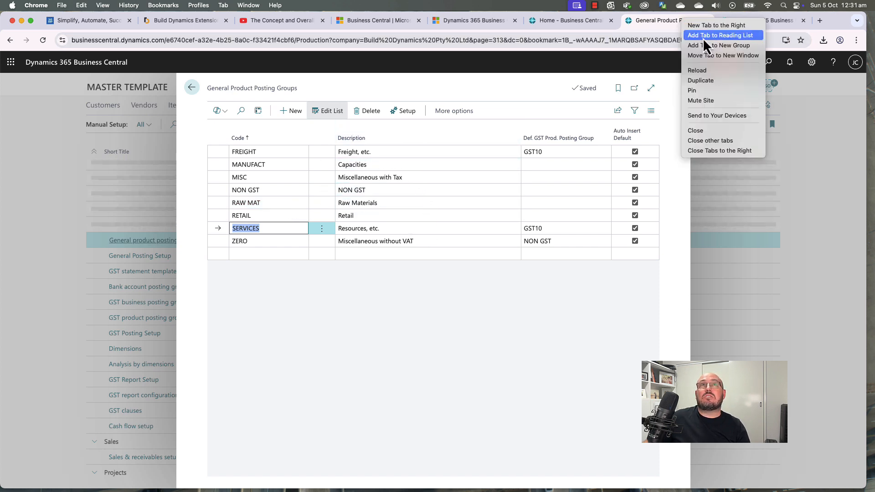
{"action": "left_click", "coordinate": [704, 80]}
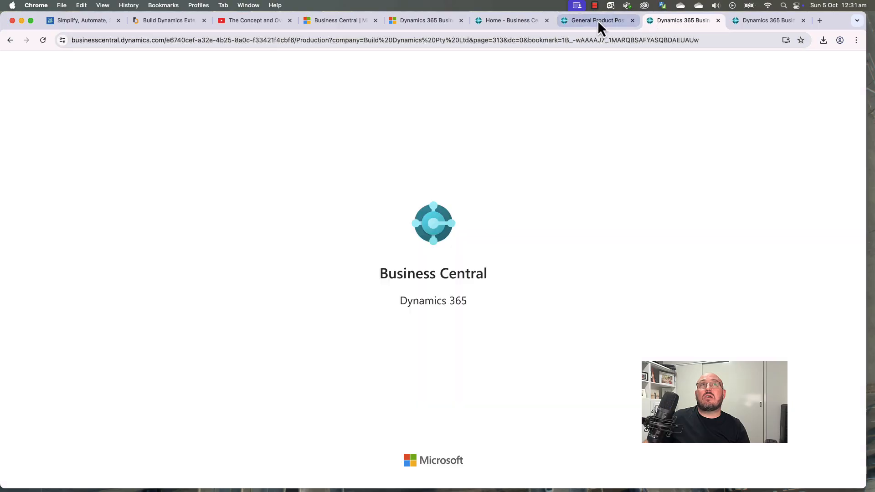
{"action": "right_click", "coordinate": [600, 20]}
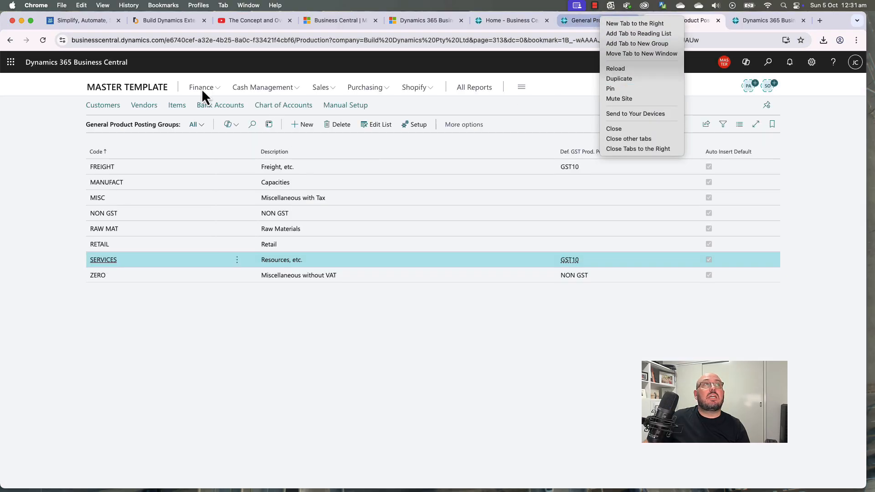
{"action": "left_click", "coordinate": [202, 89]}
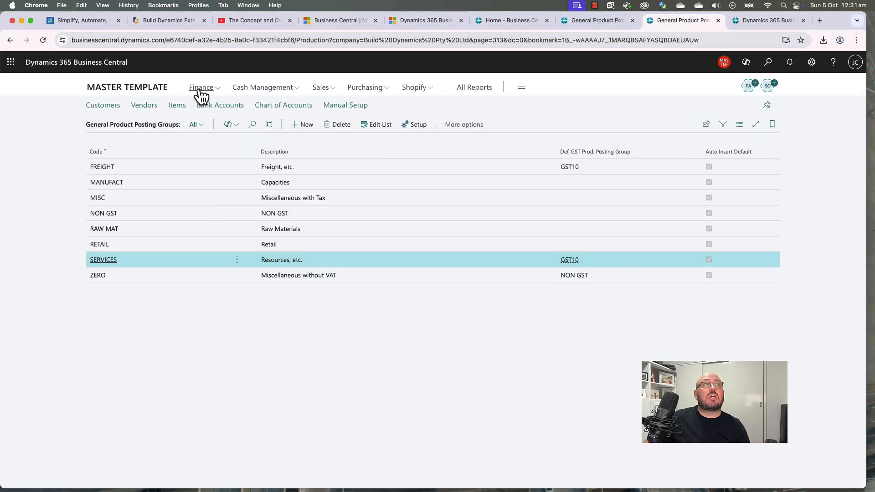
{"action": "left_click", "coordinate": [201, 87]}
Step: Filter the Chart of Accounts to show only Income Statement accounts
{"action": "left_click", "coordinate": [115, 117]}
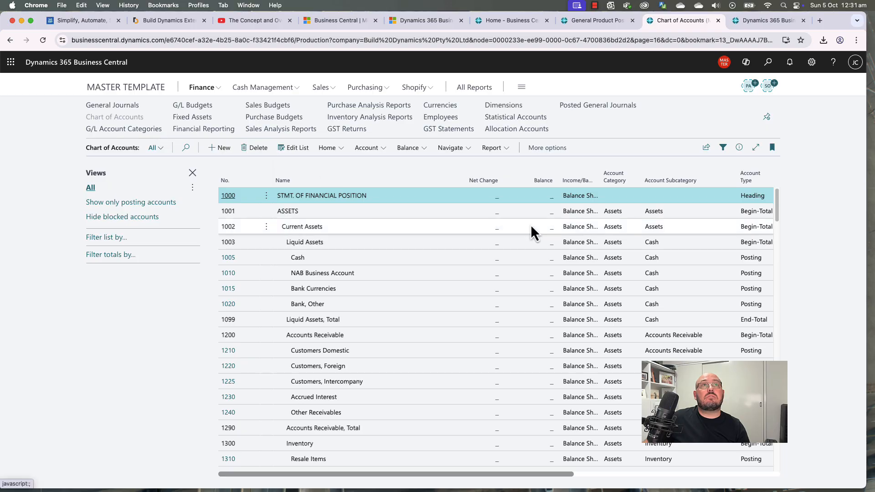
{"action": "left_click", "coordinate": [596, 181]}
{"action": "left_click", "coordinate": [595, 182]}
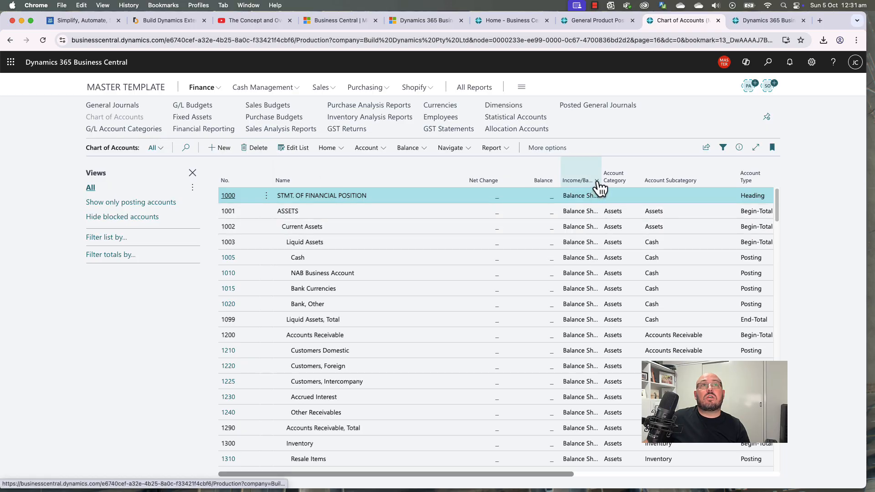
{"action": "left_click", "coordinate": [593, 182]}
{"action": "left_click", "coordinate": [580, 211]}
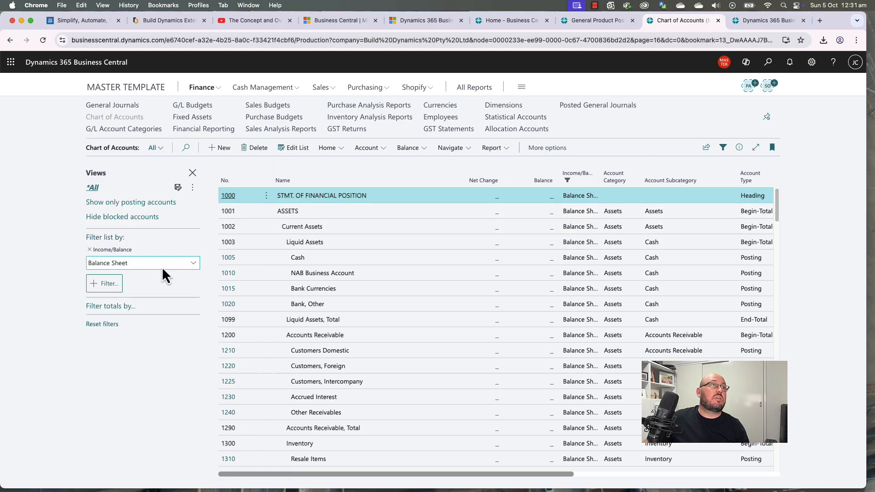
{"action": "left_click", "coordinate": [162, 264]}
{"action": "left_click", "coordinate": [95, 278]}
{"action": "left_click", "coordinate": [100, 294]}
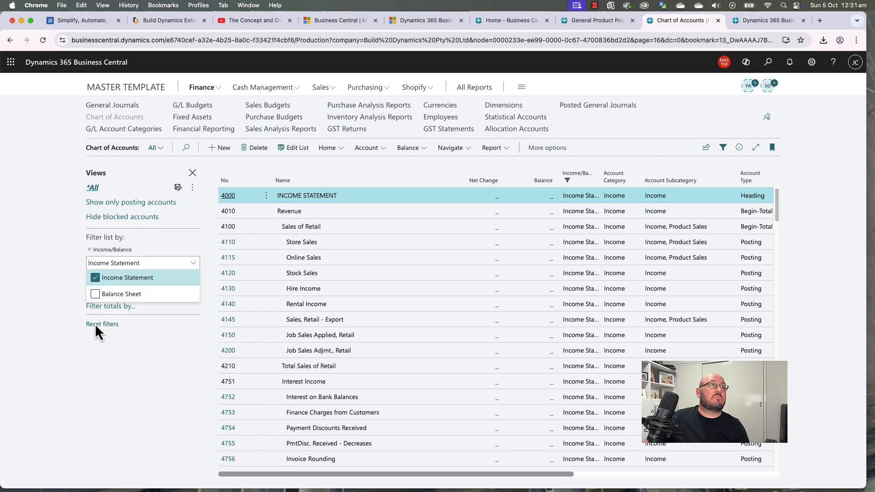
Step: Rename income account 4110 Store Sales to Merchandise
{"action": "left_click", "coordinate": [348, 242]}
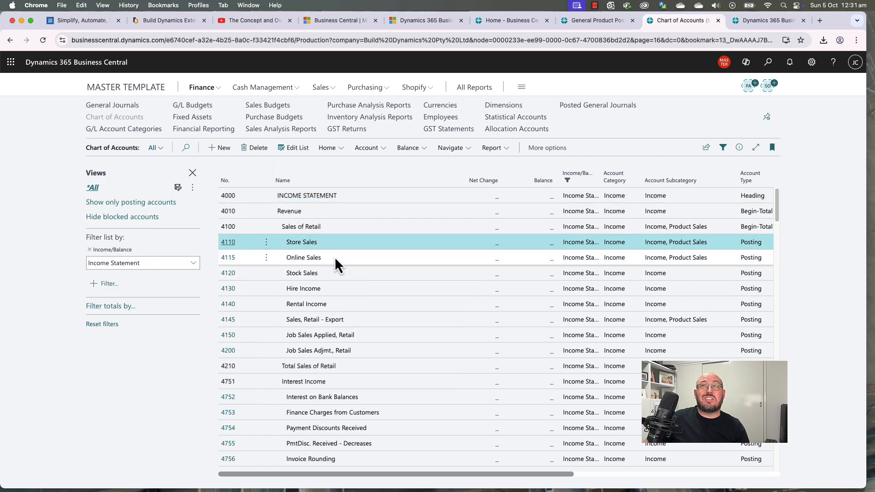
{"action": "left_click", "coordinate": [334, 256]}
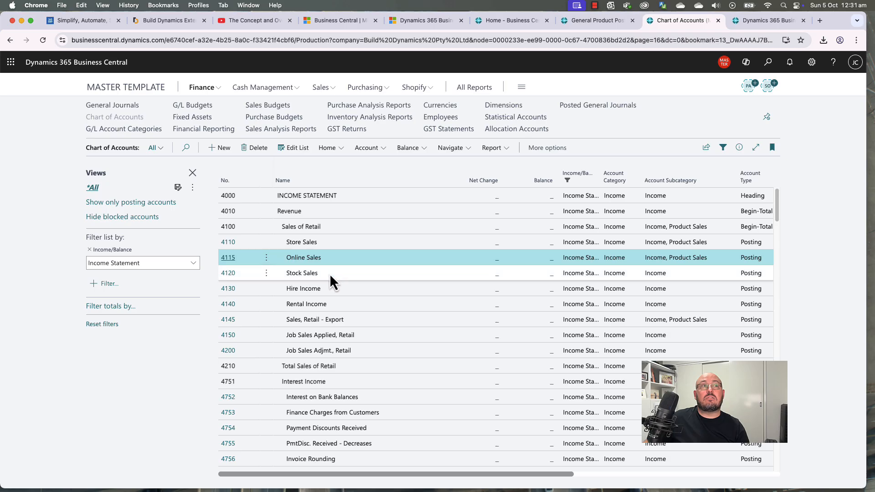
{"action": "left_click", "coordinate": [330, 273]}
{"action": "left_click", "coordinate": [333, 242]}
{"action": "left_click", "coordinate": [333, 271]}
{"action": "left_click", "coordinate": [336, 258]}
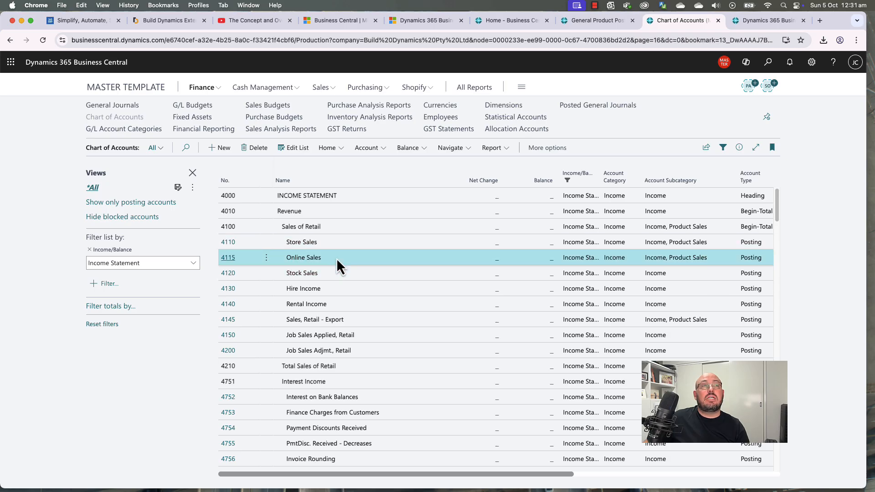
{"action": "left_click", "coordinate": [340, 246]}
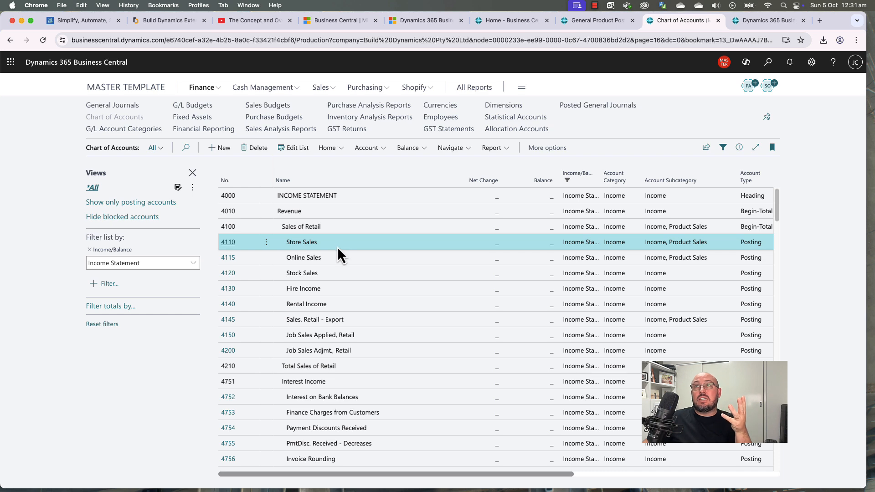
{"action": "left_click", "coordinate": [229, 249]}
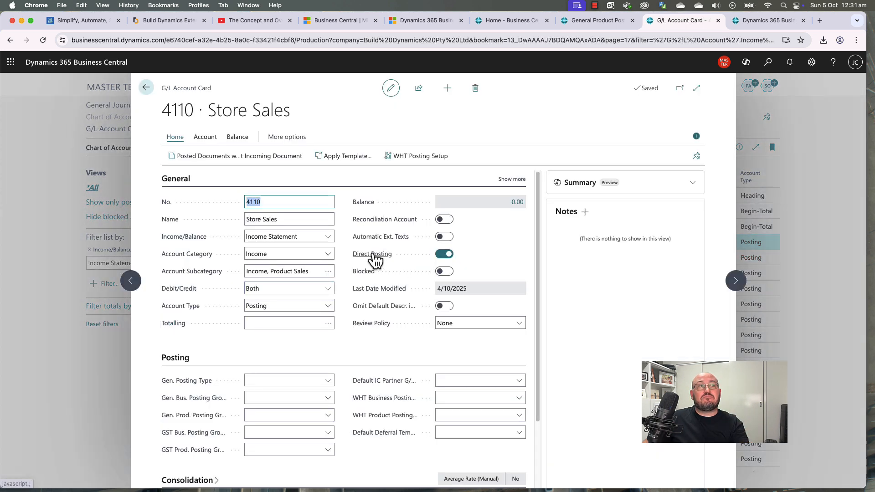
{"action": "left_click", "coordinate": [283, 220]}
{"action": "mouse_move", "coordinate": [363, 232]}
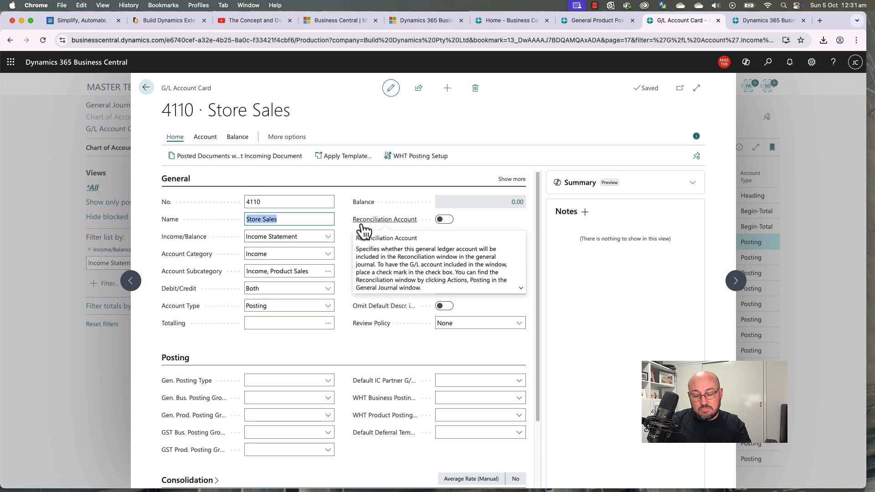
{"action": "type", "text": "Merchandise"}
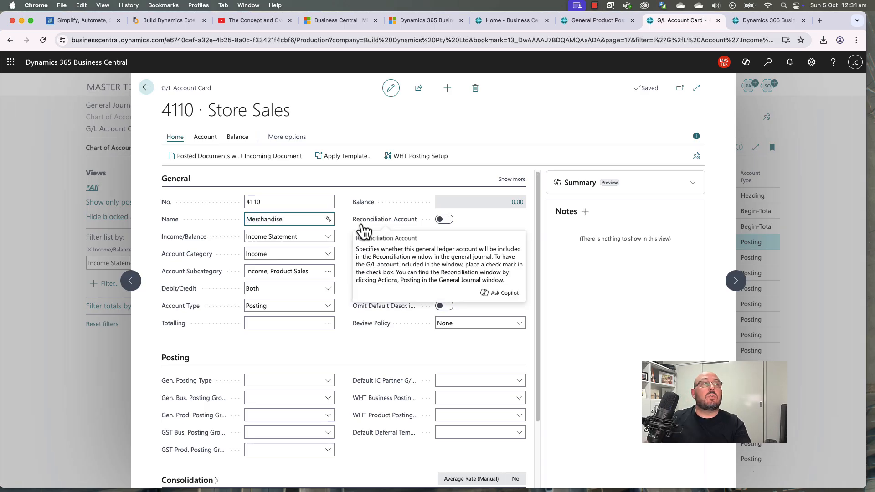
{"action": "left_click", "coordinate": [145, 87]}
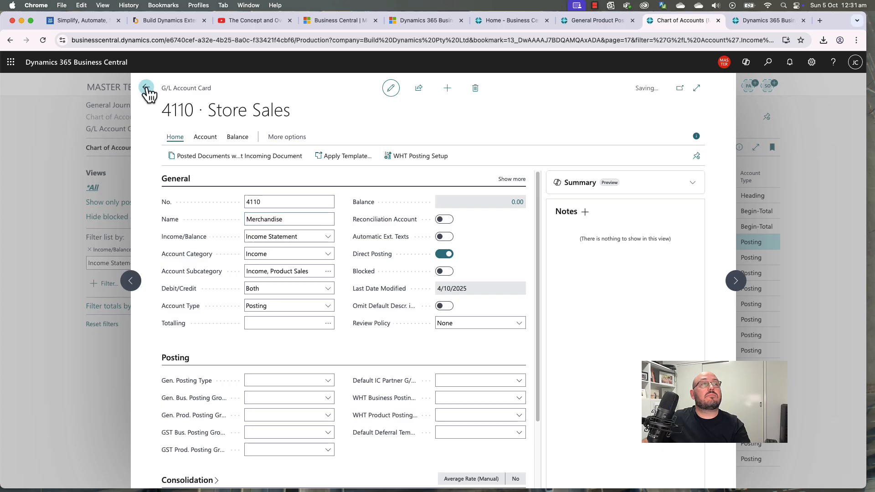
Step: Rename account 4115 to Books and Media and 4120 to Signage
{"action": "left_click", "coordinate": [306, 257]}
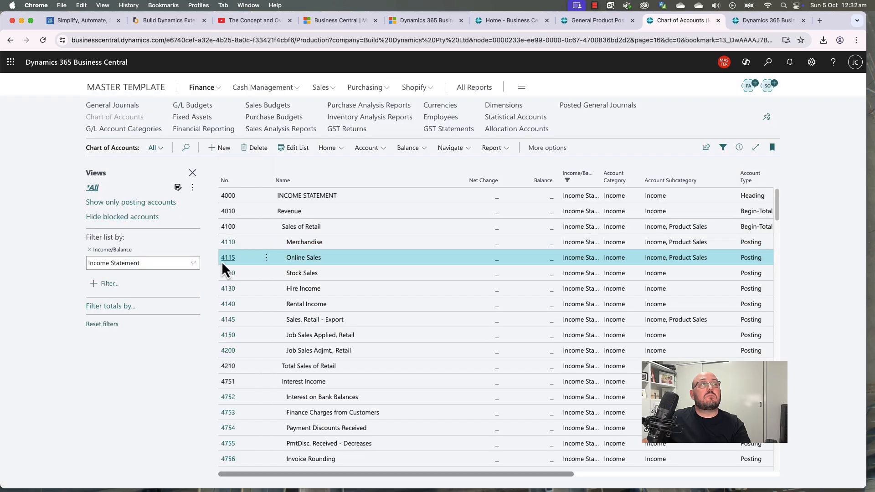
{"action": "left_click", "coordinate": [246, 257]}
{"action": "left_click", "coordinate": [288, 219]}
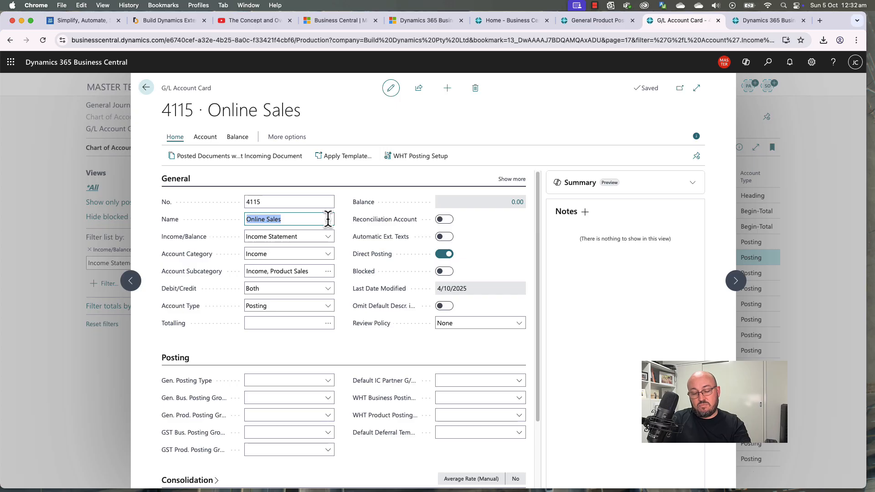
{"action": "type", "text": "Books and"}
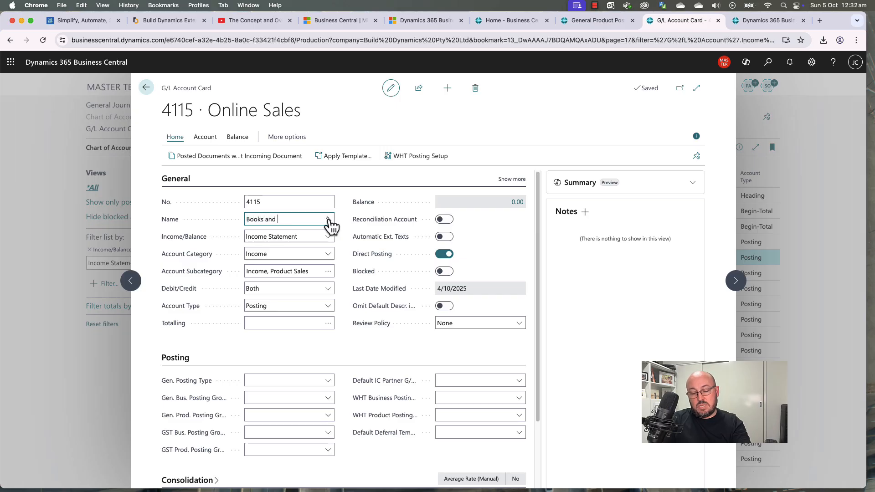
{"action": "type", "text": " Media"}
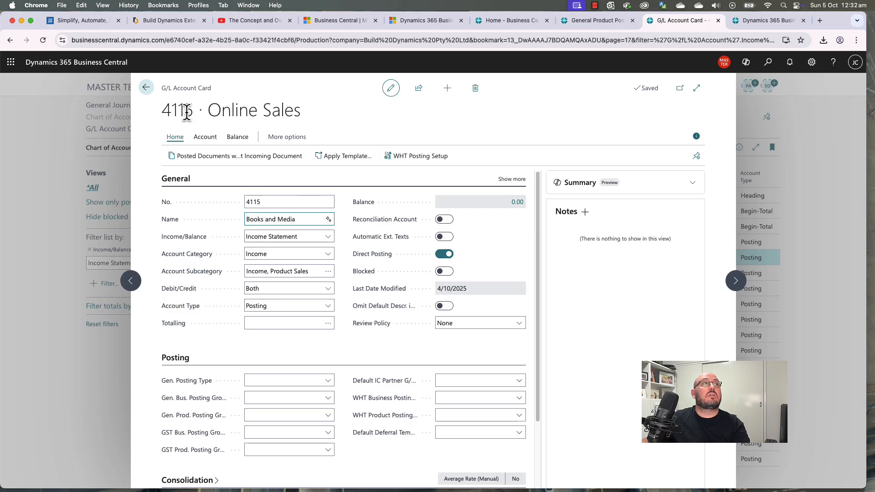
{"action": "left_click", "coordinate": [146, 87]}
{"action": "left_click", "coordinate": [311, 274]}
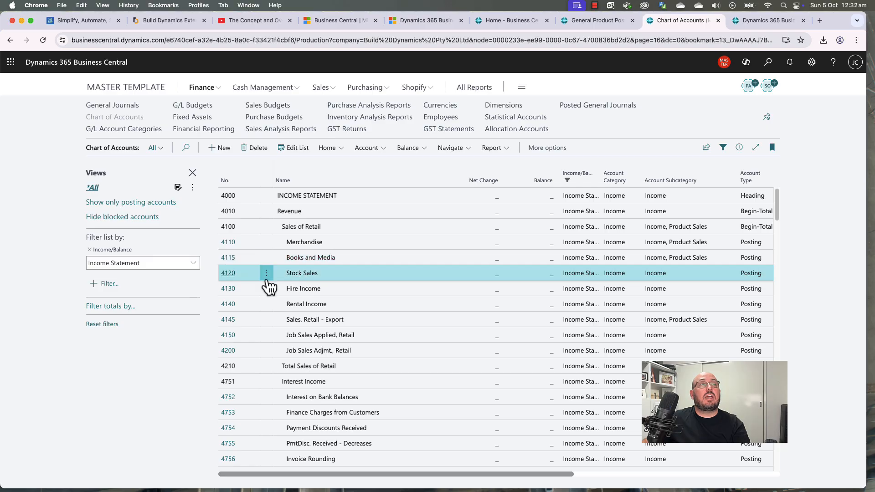
{"action": "left_click", "coordinate": [226, 274]}
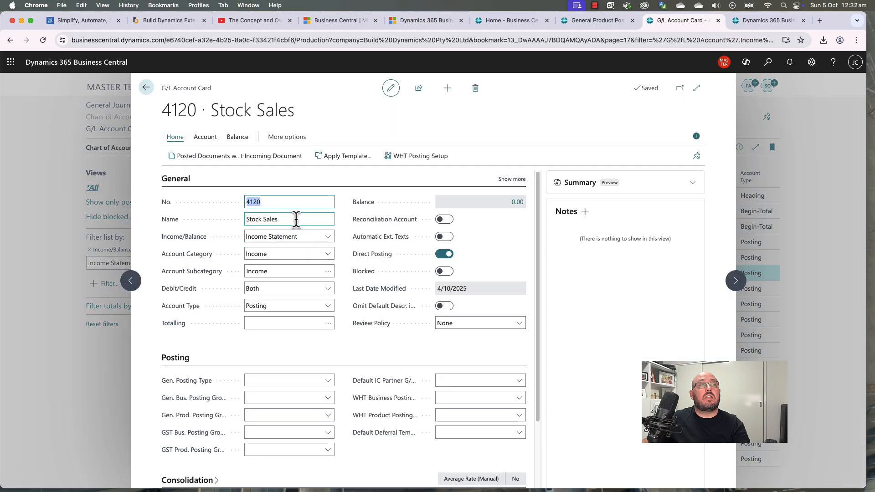
{"action": "left_click", "coordinate": [303, 219]}
{"action": "type", "text": "Signage"}
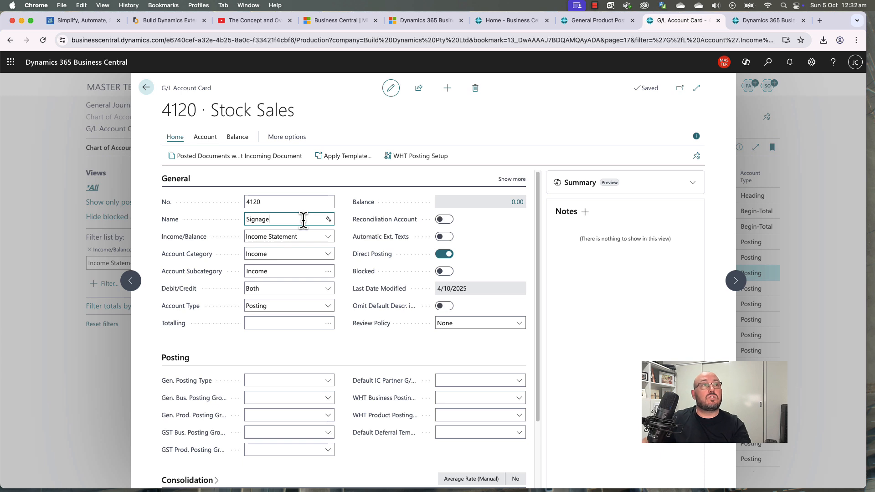
{"action": "left_click", "coordinate": [145, 87]}
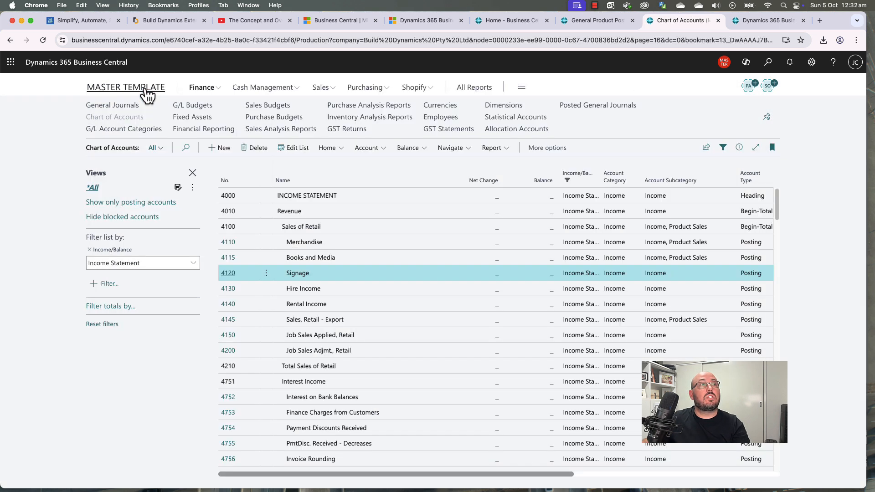
Step: Review the renamed Merchandise, Books and Media and Signage income accounts
{"action": "left_click", "coordinate": [343, 243]}
{"action": "left_click", "coordinate": [338, 258]}
{"action": "left_click", "coordinate": [331, 274]}
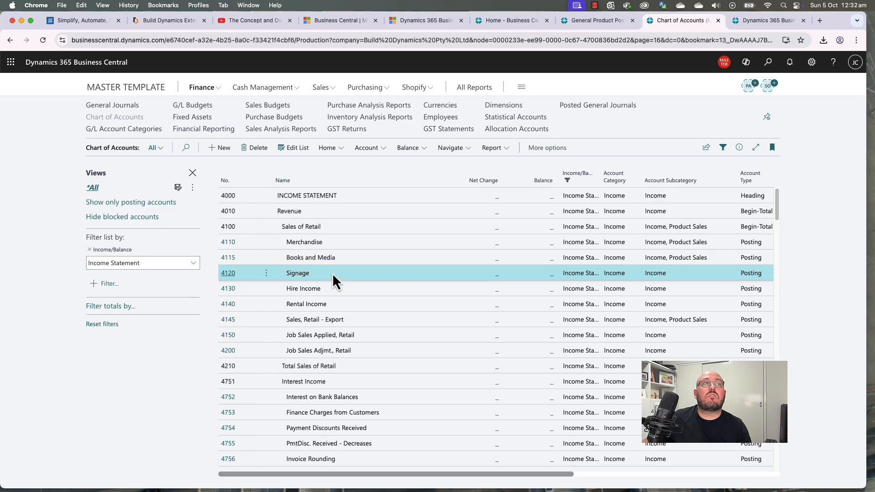
Step: Delete the MANUFACT general product posting group
{"action": "left_click", "coordinate": [593, 27]}
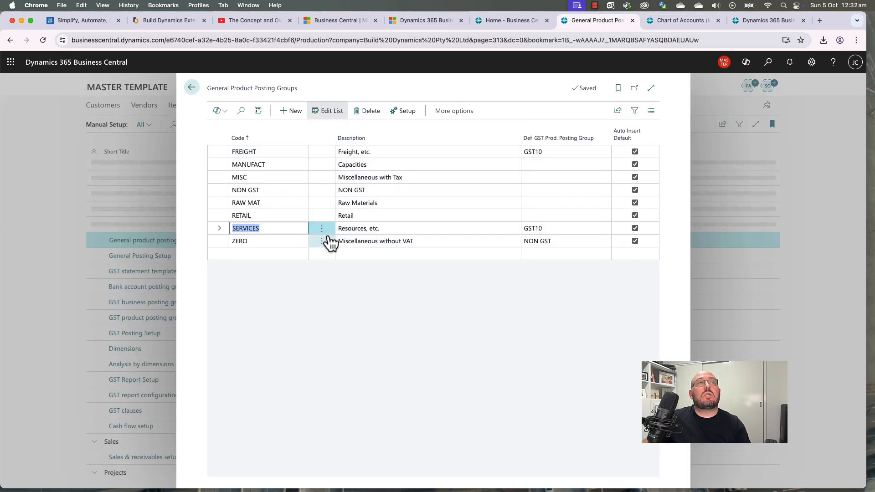
{"action": "left_click", "coordinate": [336, 165]}
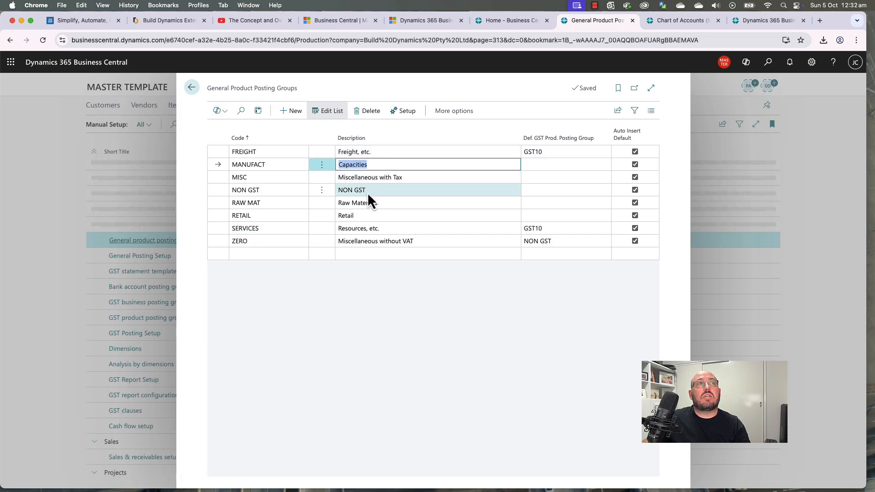
{"action": "left_click", "coordinate": [367, 111]}
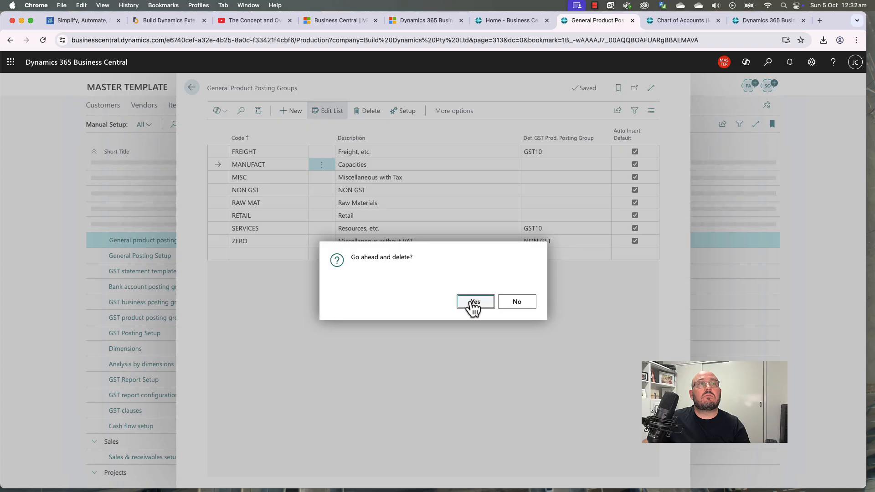
{"action": "left_click", "coordinate": [474, 308]}
{"action": "left_click", "coordinate": [357, 177]}
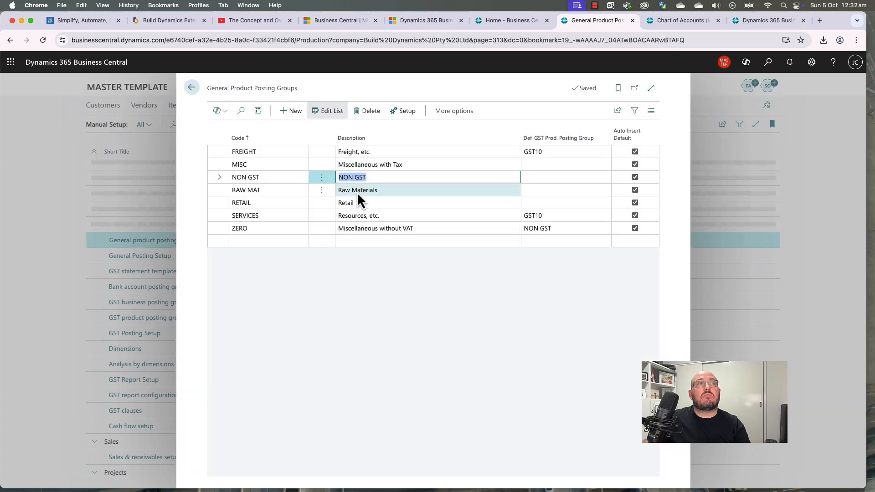
{"action": "right_click", "coordinate": [373, 190]}
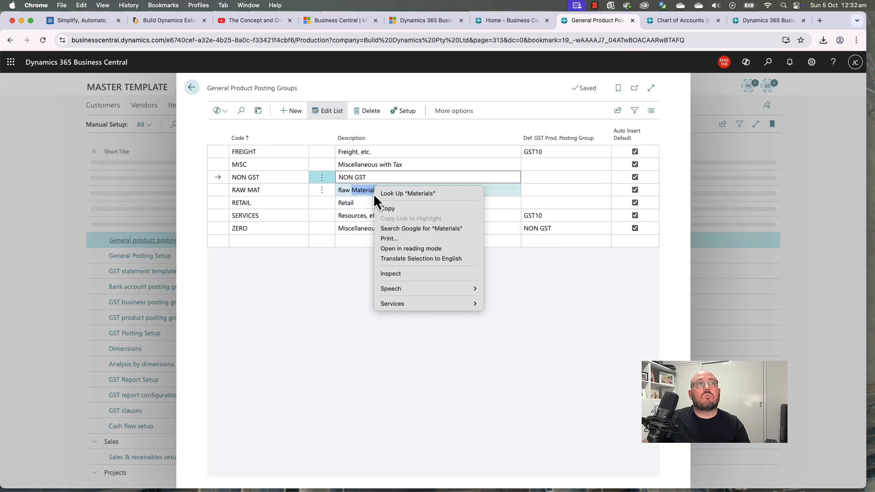
{"action": "right_click", "coordinate": [350, 196]}
{"action": "right_click", "coordinate": [340, 190]}
{"action": "right_click", "coordinate": [324, 193]}
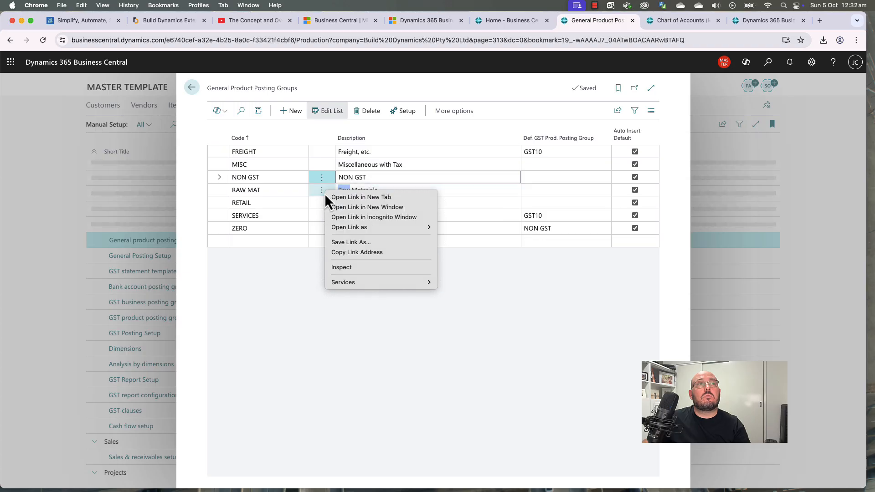
{"action": "key", "text": "Escape"}
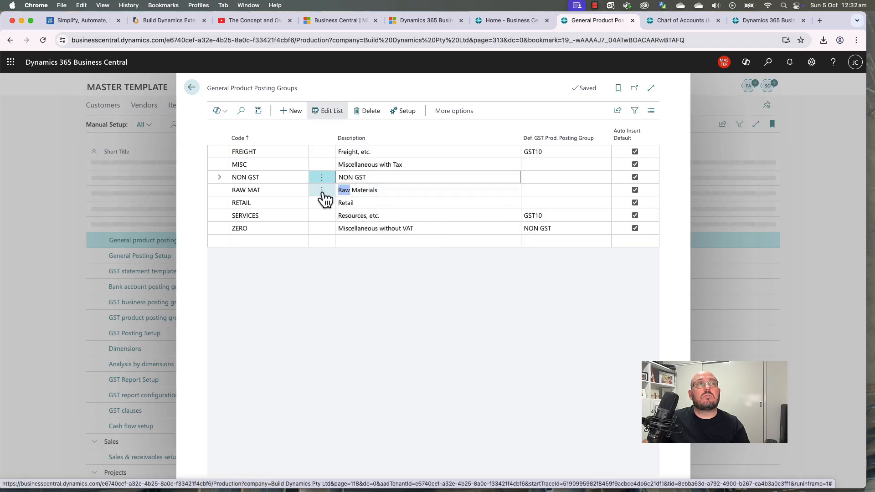
{"action": "left_click", "coordinate": [270, 181]}
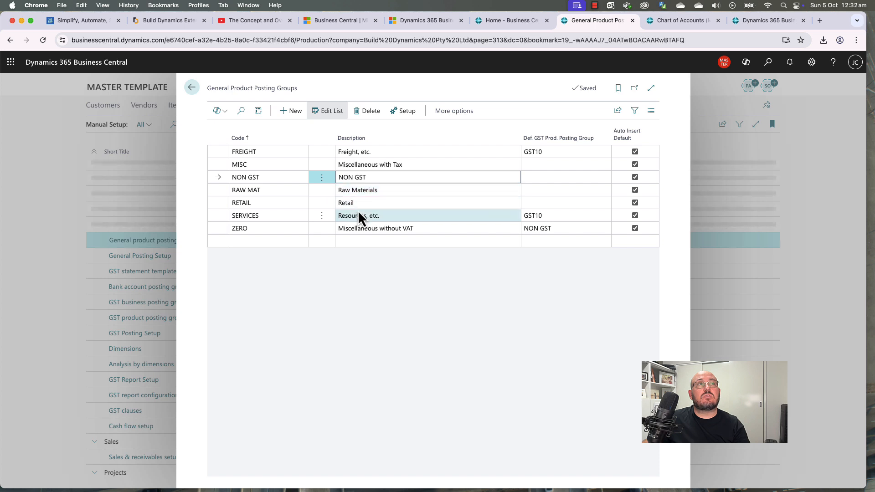
Step: Rename RETAIL to MERCH with description Merchandise
{"action": "left_click", "coordinate": [280, 202]}
{"action": "left_click", "coordinate": [679, 21]}
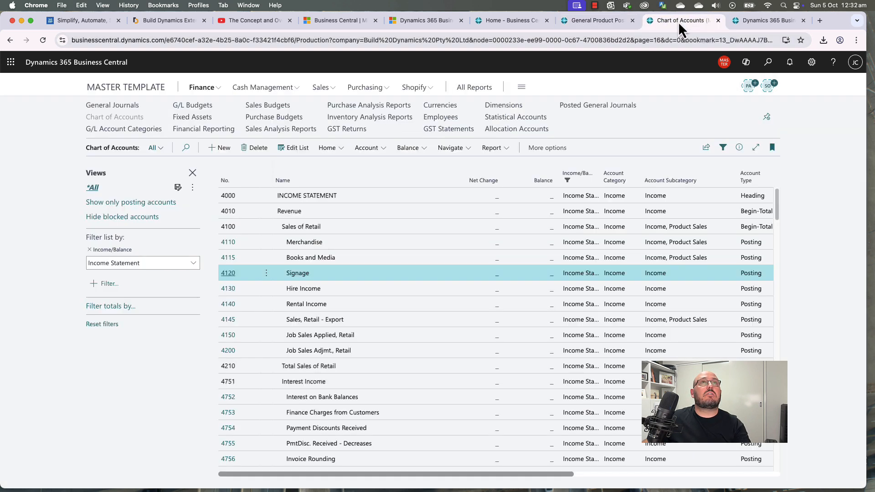
{"action": "left_click", "coordinate": [586, 21]}
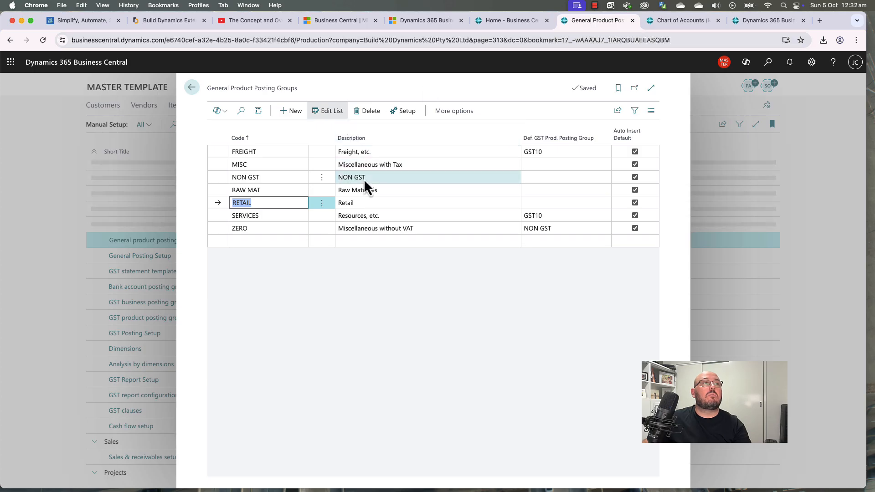
{"action": "type", "text": "Mat"}
{"action": "key", "text": "Tab"}
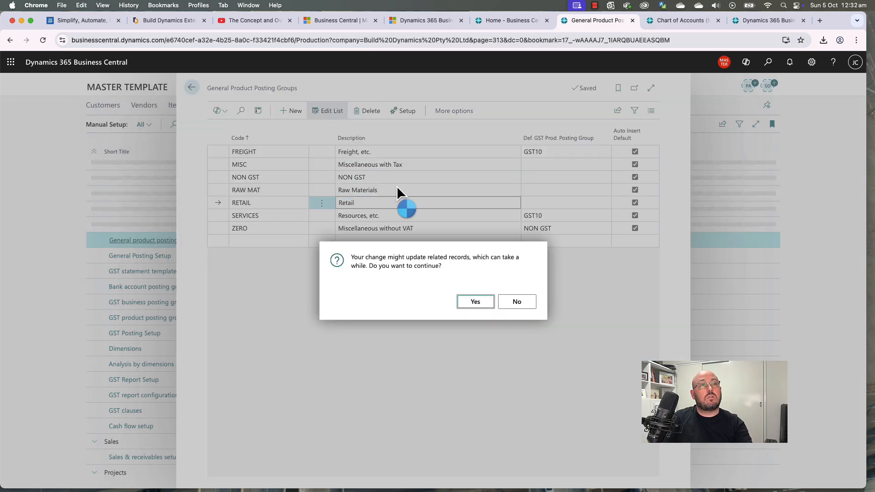
{"action": "left_click", "coordinate": [475, 301]}
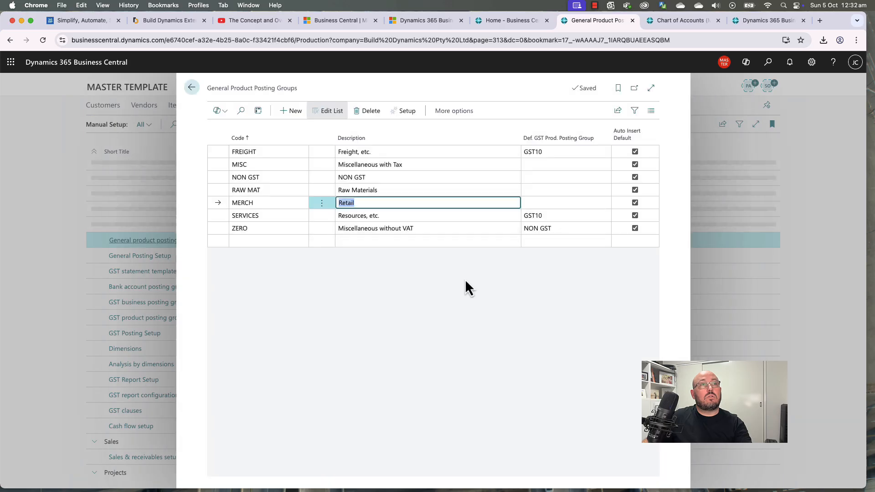
{"action": "type", "text": "Mercha"}
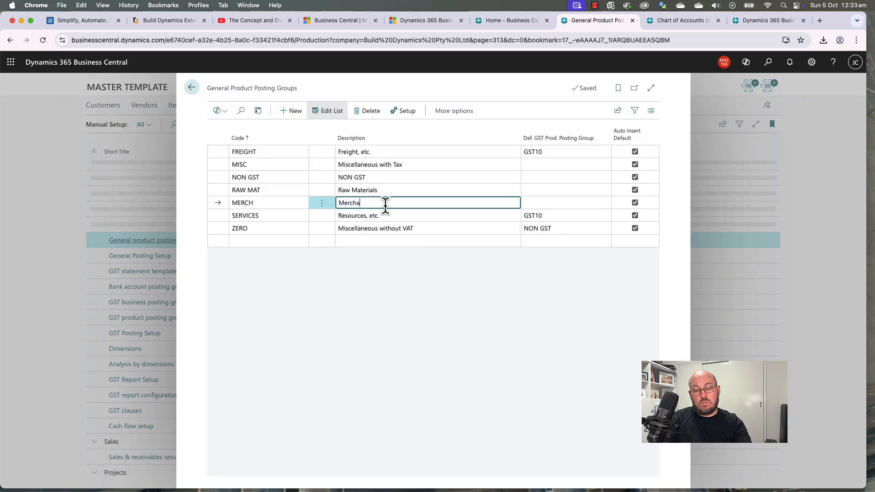
{"action": "type", "text": "ndise"}
{"action": "key", "text": "shift+Tab"}
Step: Rename RAW MAT to BOOKS with description Books and Media
{"action": "key", "text": "Up"}
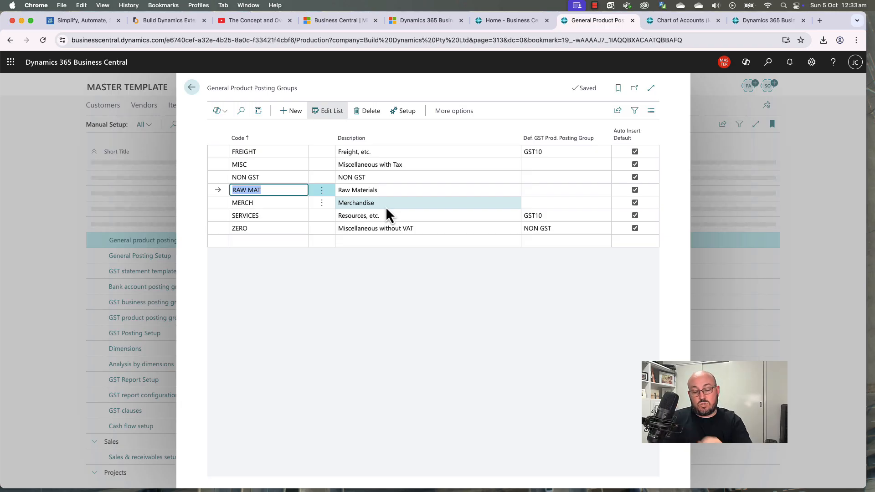
{"action": "type", "text": "Boo"}
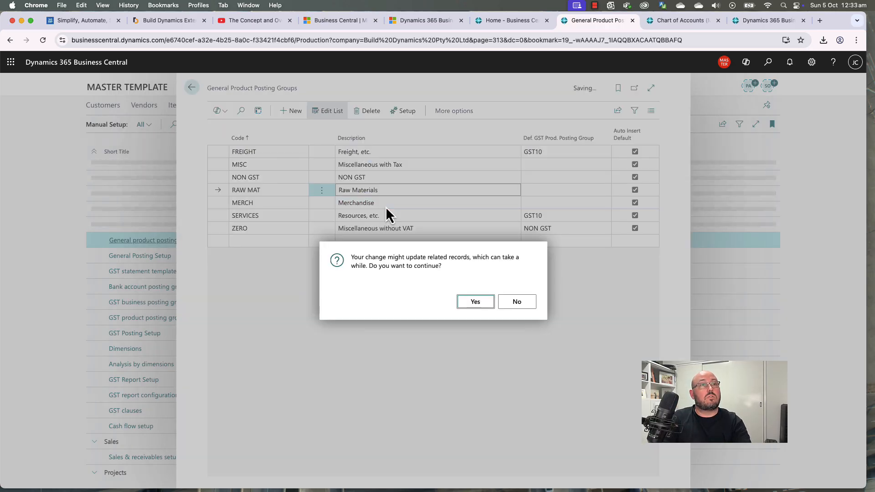
{"action": "key", "text": "Return"}
{"action": "type", "text": "Book"}
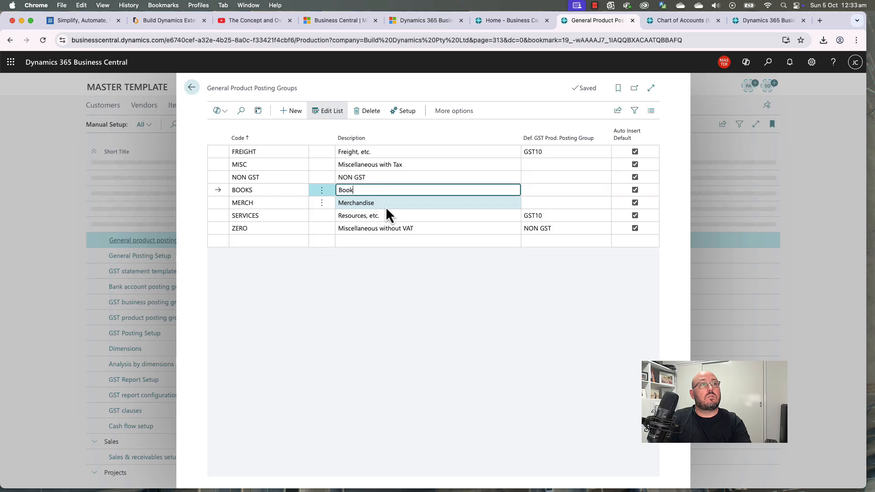
{"action": "type", "text": "s and Media"}
{"action": "key", "text": "Down"}
{"action": "key", "text": "Down"}
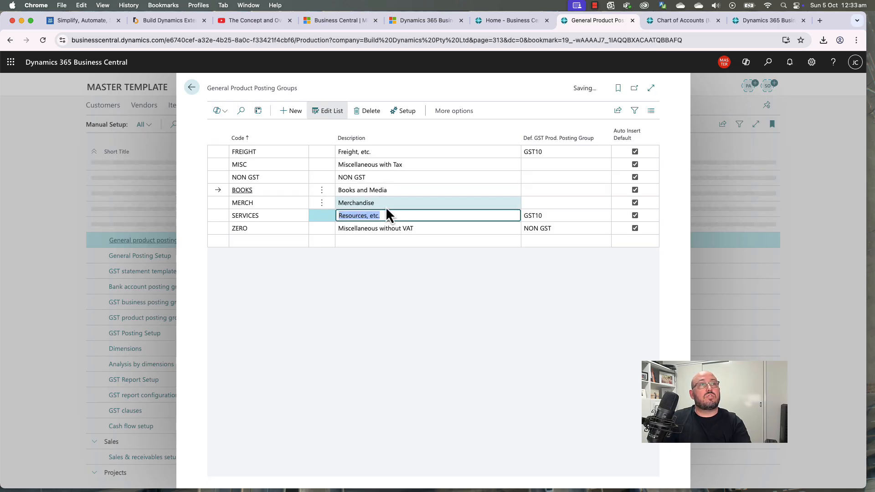
Step: Rename SERVICES to SIGNS with description Signage
{"action": "key", "text": "Left"}
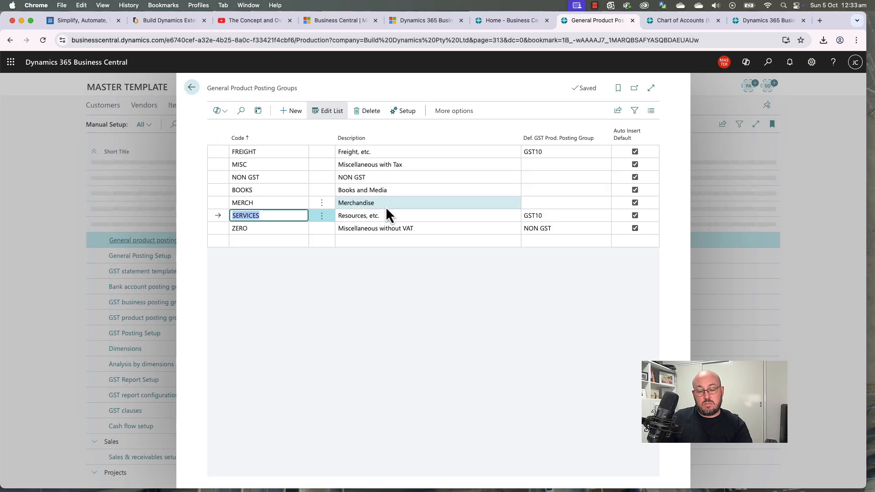
{"action": "type", "text": "Signs"}
{"action": "key", "text": "Tab"}
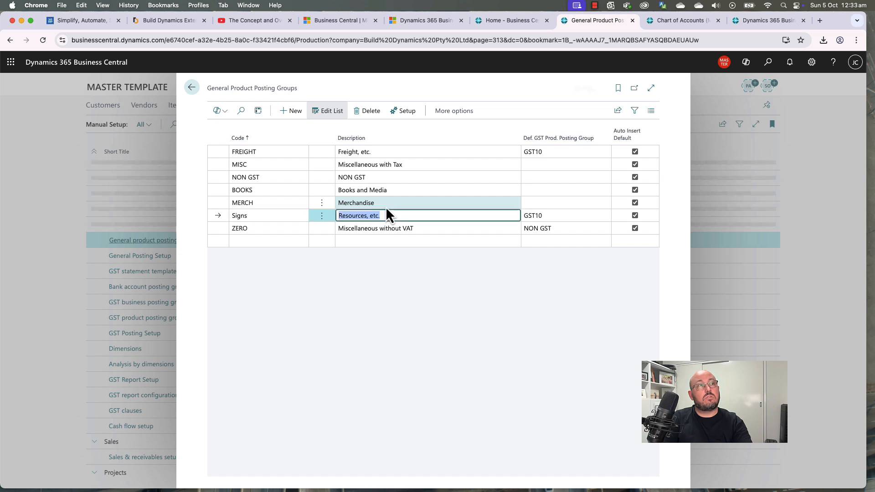
{"action": "key", "text": "Return"}
{"action": "type", "text": "S"}
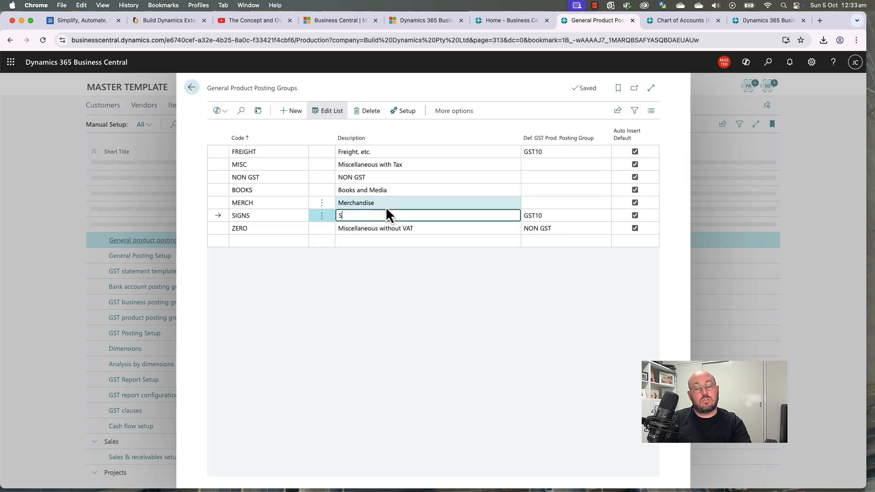
{"action": "type", "text": "ignage"}
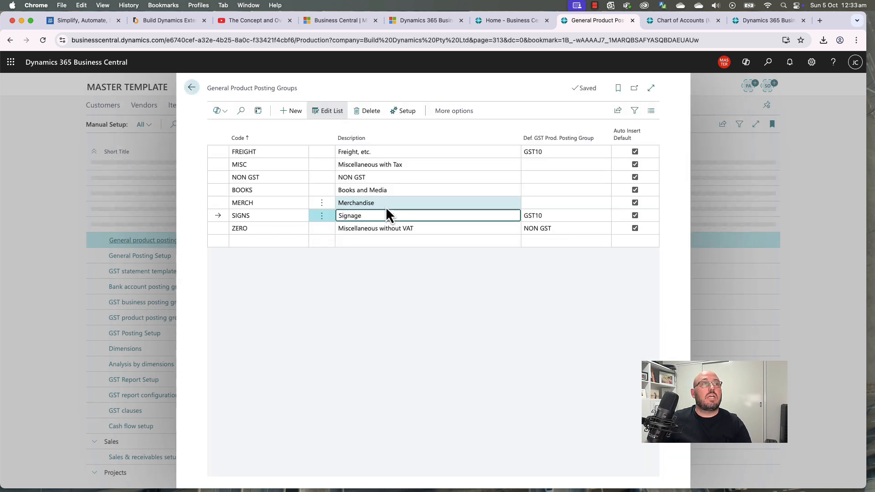
{"action": "left_click", "coordinate": [434, 270]}
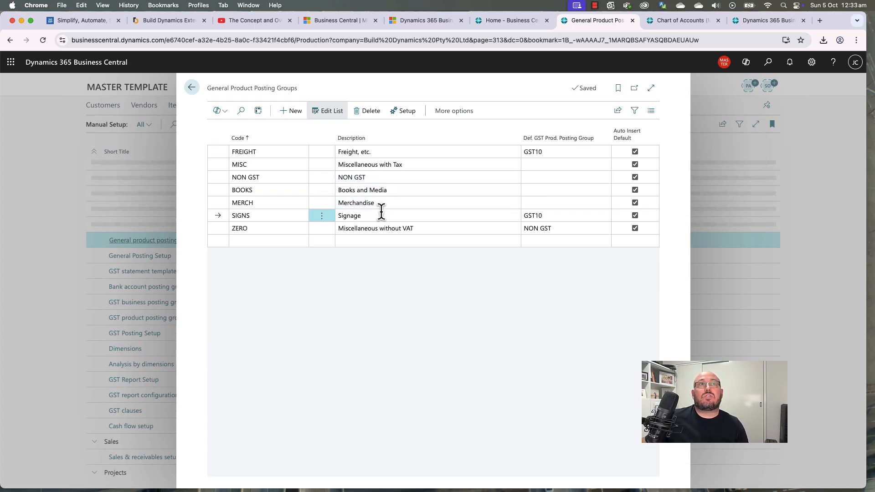
Step: Set GST10 as the default GST product group for BOOKS and MERCH
{"action": "left_click", "coordinate": [432, 190]}
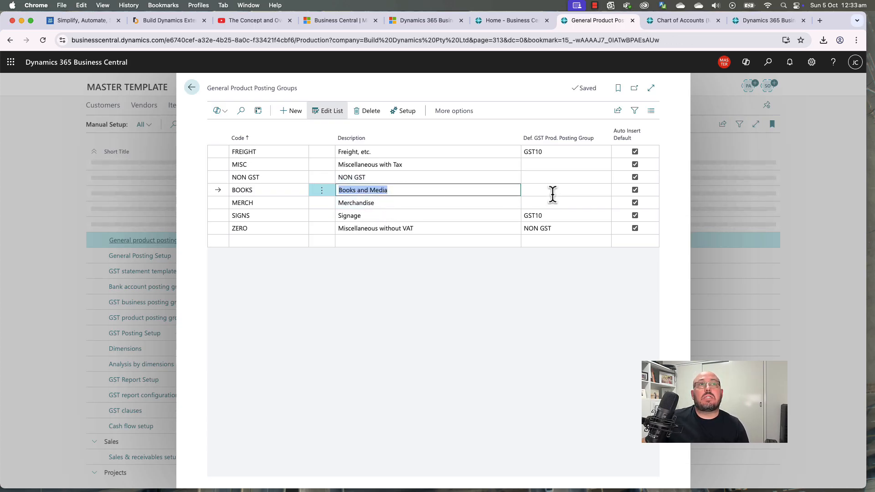
{"action": "left_click", "coordinate": [552, 193]}
{"action": "left_click", "coordinate": [551, 252]}
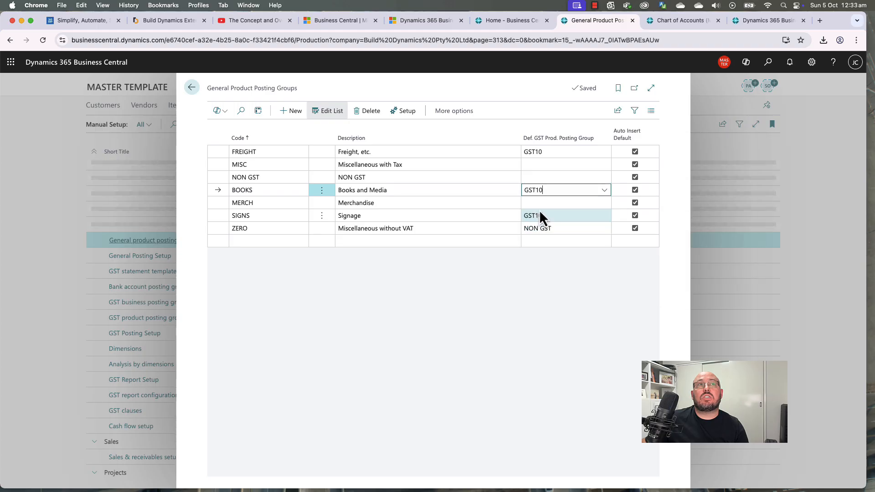
{"action": "left_click", "coordinate": [544, 203]}
{"action": "left_click", "coordinate": [560, 267]}
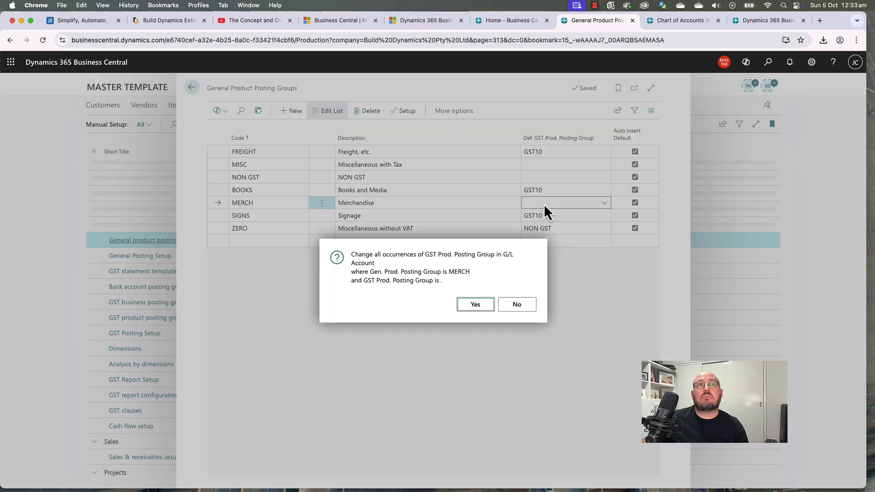
{"action": "left_click", "coordinate": [475, 305]}
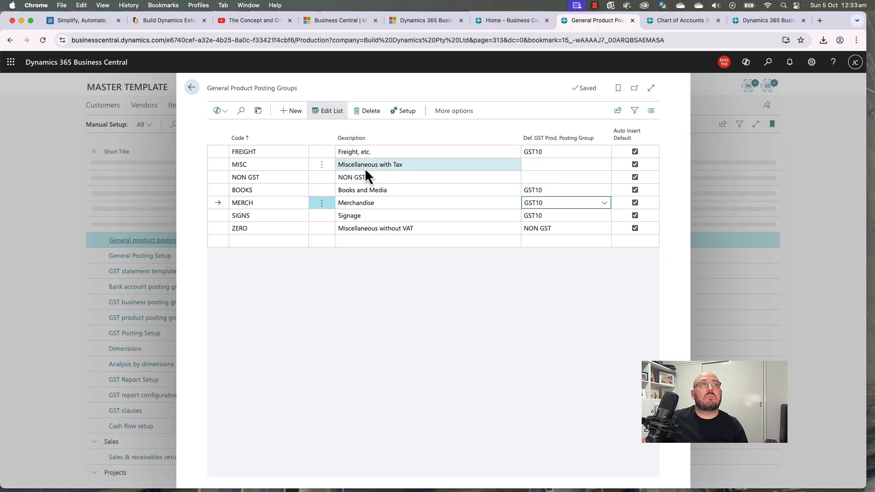
Step: Delete the ZERO and NON GST product posting groups
{"action": "left_click", "coordinate": [323, 229]}
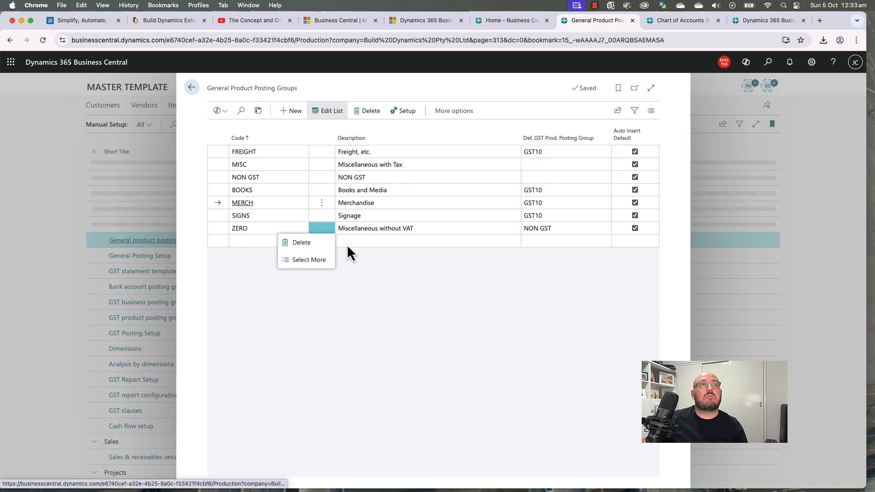
{"action": "left_click", "coordinate": [301, 242]}
{"action": "left_click", "coordinate": [470, 301]}
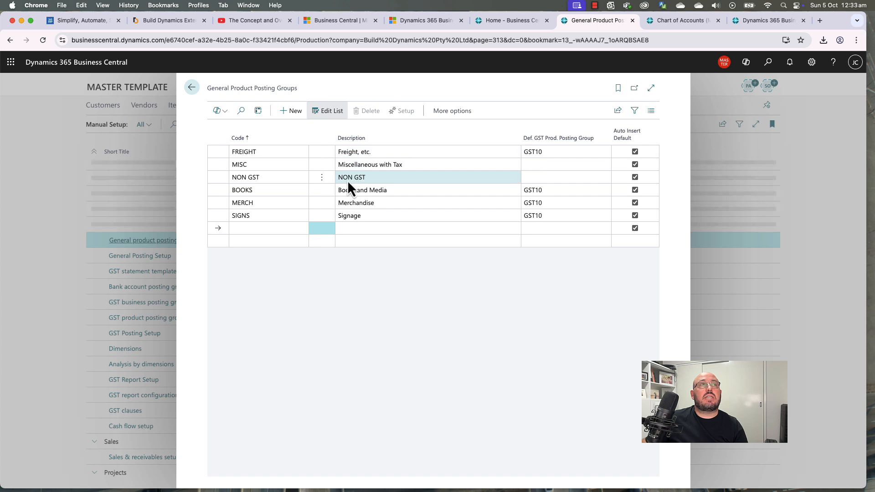
{"action": "left_click", "coordinate": [323, 178]}
{"action": "left_click", "coordinate": [312, 190]}
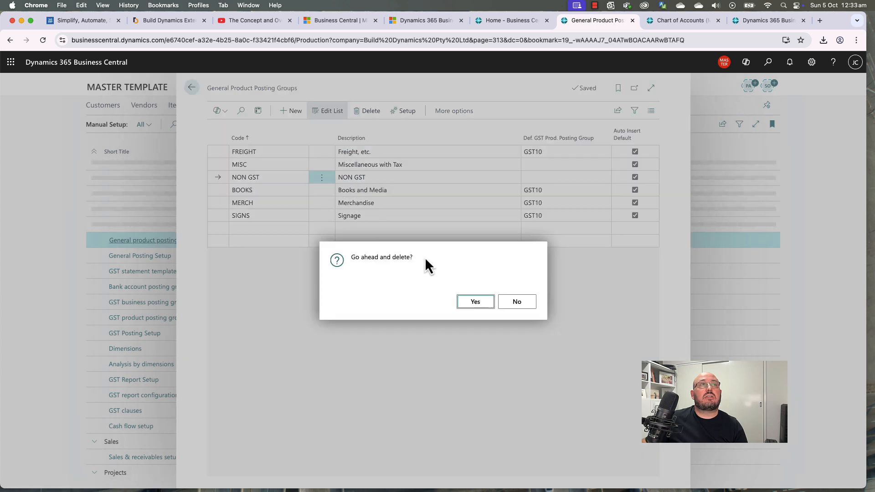
{"action": "left_click", "coordinate": [475, 302]}
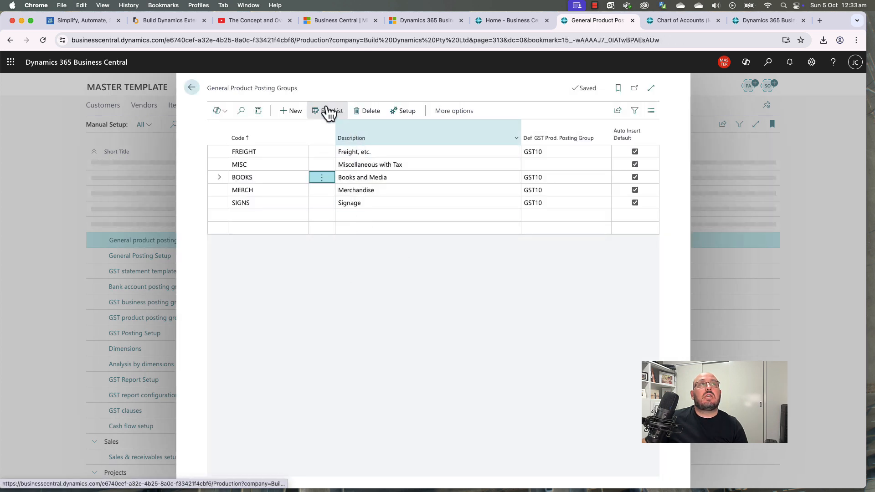
Step: Open General Posting Setup and filter Gen. Prod. Posting Group to MANUFACT
{"action": "left_click", "coordinate": [191, 87]}
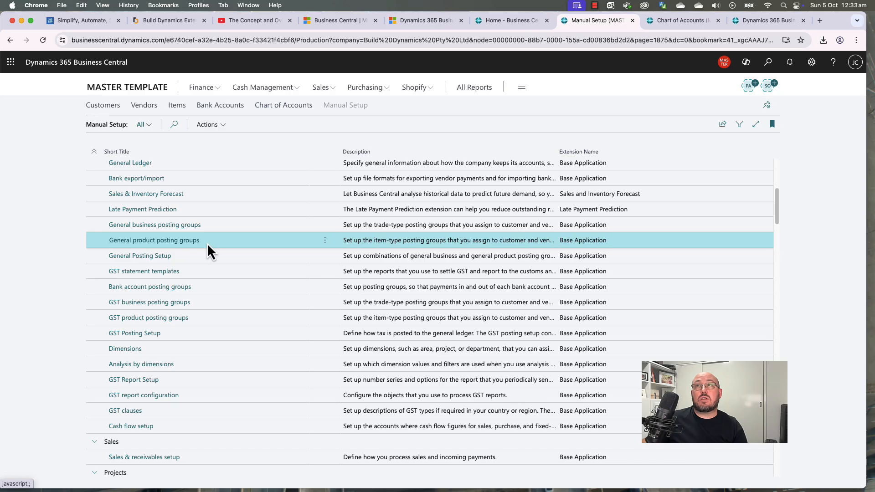
{"action": "left_click", "coordinate": [146, 256]}
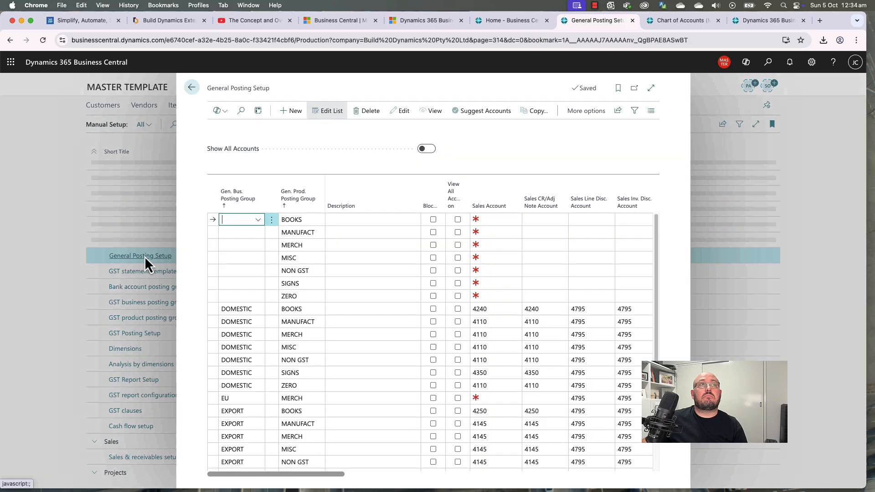
{"action": "left_click", "coordinate": [651, 88]}
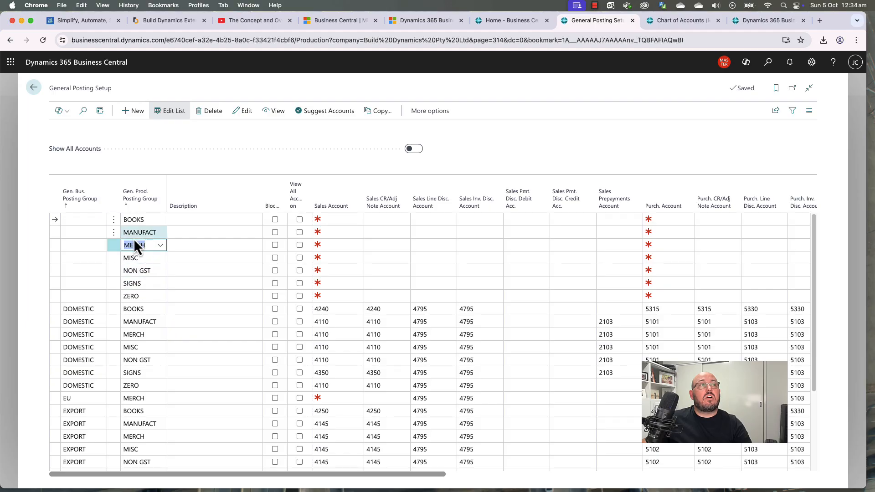
{"action": "left_click", "coordinate": [114, 233]}
{"action": "left_click", "coordinate": [147, 232]}
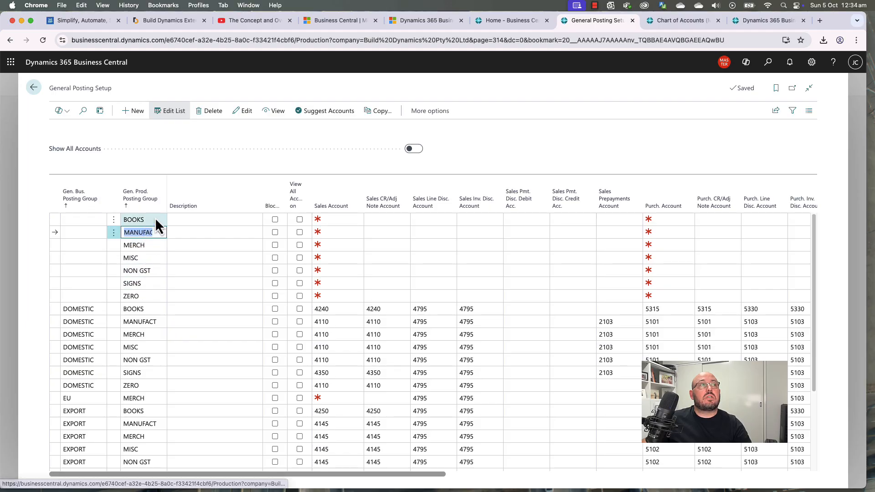
{"action": "left_click", "coordinate": [161, 206]}
{"action": "left_click", "coordinate": [144, 273]}
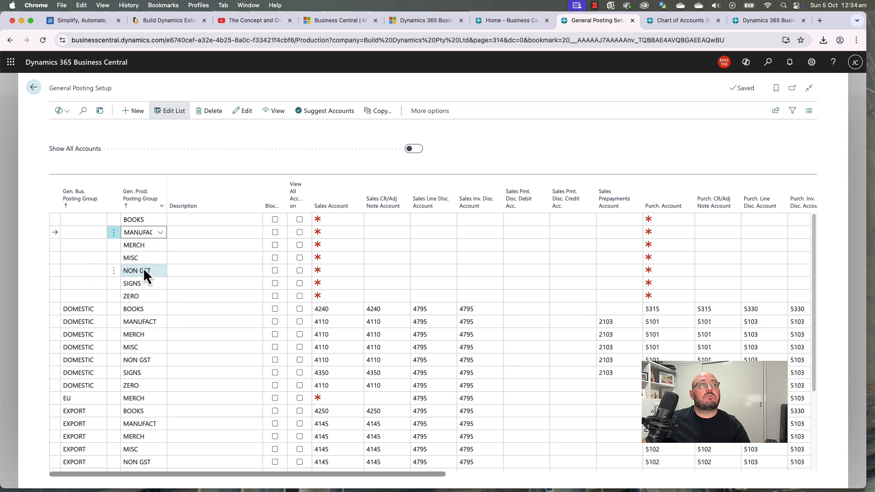
Step: Delete all the filtered MANUFACT lines, then clear the filter
{"action": "key", "text": "ctrl+a"}
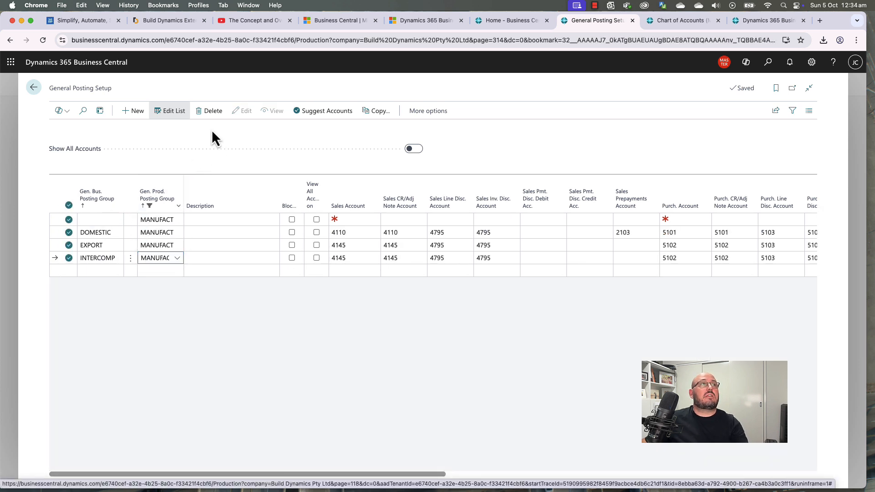
{"action": "left_click", "coordinate": [210, 111]}
{"action": "key", "text": "Return"}
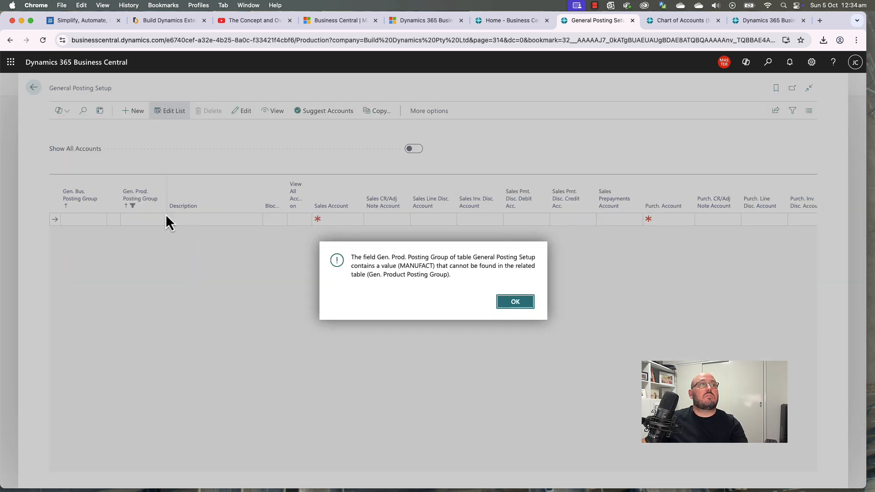
{"action": "left_click", "coordinate": [509, 302]}
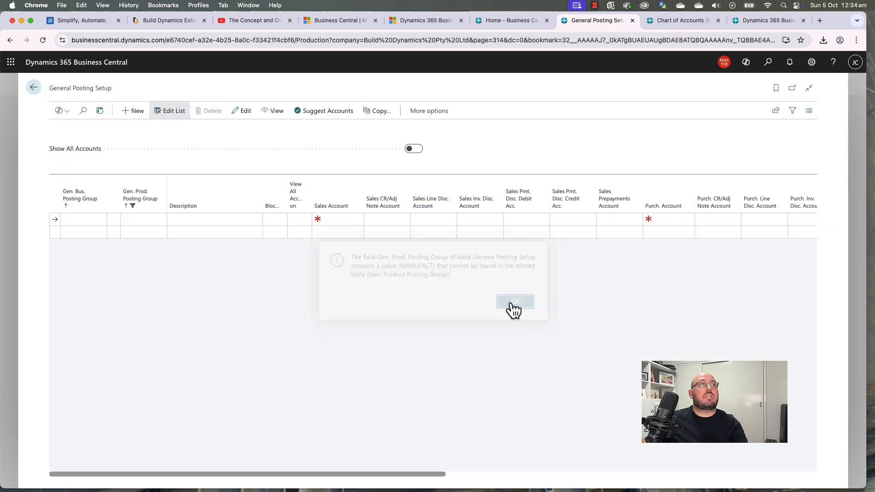
{"action": "left_click", "coordinate": [162, 210]}
{"action": "left_click", "coordinate": [144, 288]}
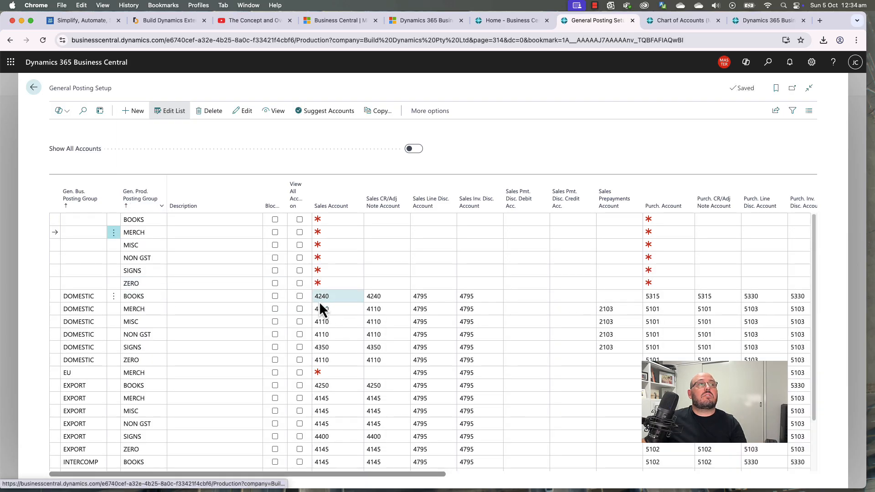
Step: Copy the 2103 Sales Prepayments Account from DOMESTIC MERCH into the DOMESTIC BOOKS line
{"action": "scroll", "coordinate": [252, 306], "scroll_direction": "down", "scroll_amount": 3}
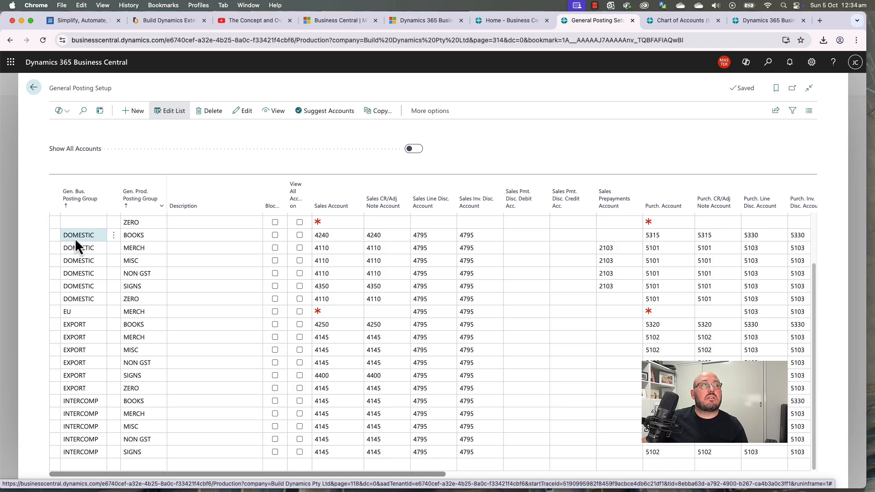
{"action": "left_click", "coordinate": [135, 238]}
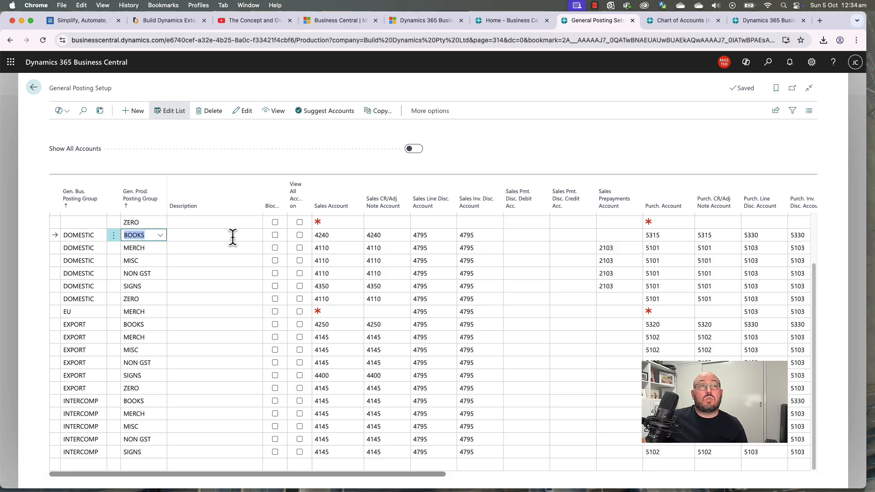
{"action": "left_click", "coordinate": [328, 235]}
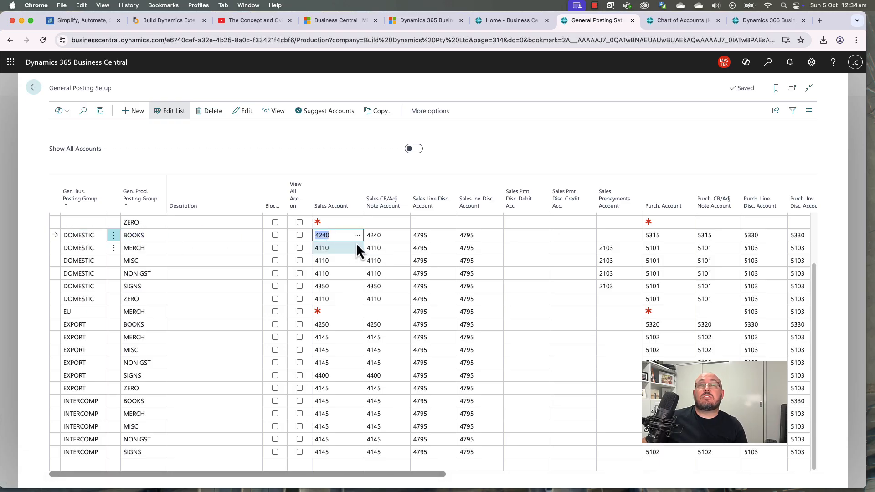
{"action": "left_click", "coordinate": [423, 248]}
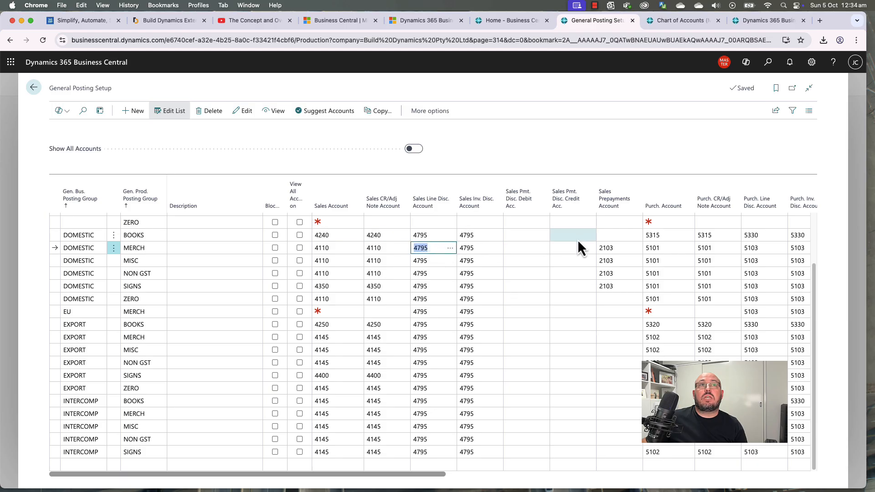
{"action": "left_click", "coordinate": [614, 248]}
{"action": "key", "text": "ctrl+c"}
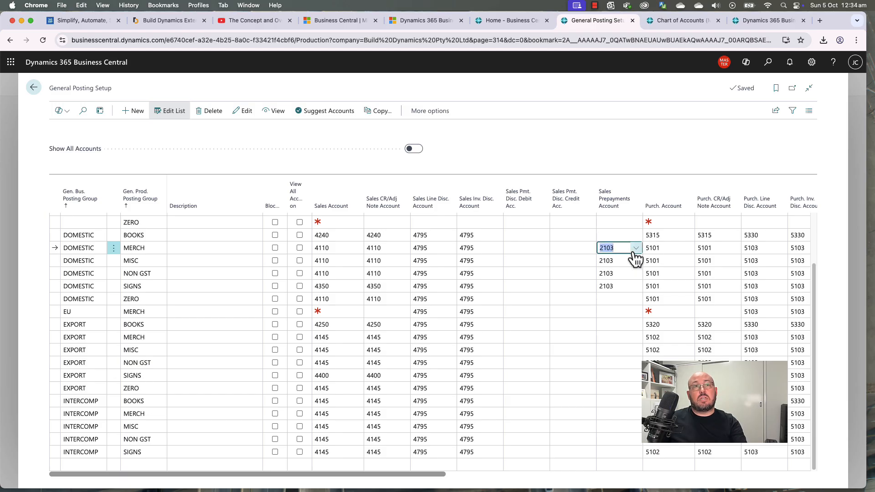
{"action": "key", "text": "Up"}
{"action": "key", "text": "ctrl+v"}
{"action": "key", "text": "Down"}
{"action": "key", "text": "Down"}
{"action": "key", "text": "Down"}
{"action": "key", "text": "Down"}
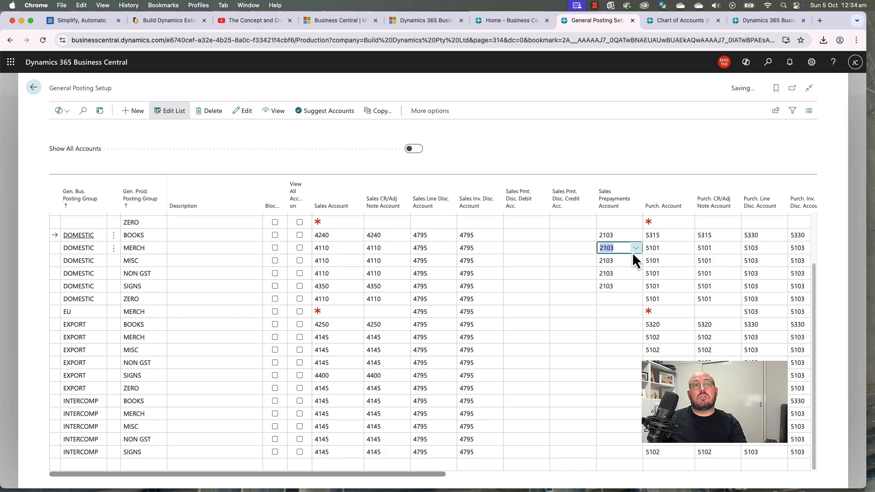
Step: Paste 2103 into the Sales Prepayments Account of the remaining EU, EXPORT and INTERCOMP lines
{"action": "key", "text": "Down"}
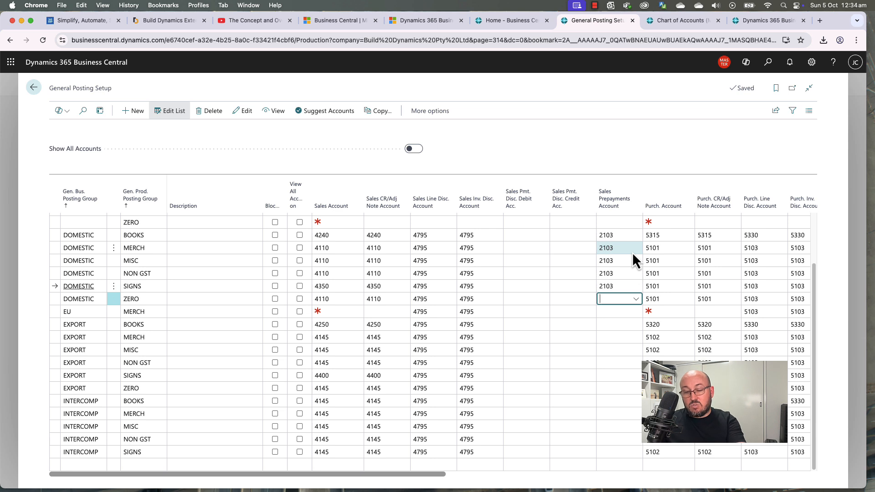
{"action": "key", "text": "ctrl+v"}
{"action": "key", "text": "Down"}
{"action": "key", "text": "ctrl+v"}
{"action": "key", "text": "Down"}
{"action": "key", "text": "ctrl+v"}
{"action": "key", "text": "Down"}
{"action": "key", "text": "ctrl+v"}
{"action": "key", "text": "Down"}
{"action": "key", "text": "ctrl+v"}
{"action": "key", "text": "Down"}
{"action": "key", "text": "ctrl+v"}
{"action": "key", "text": "Down"}
{"action": "key", "text": "ctrl+v"}
{"action": "key", "text": "Down"}
{"action": "key", "text": "ctrl+v"}
{"action": "key", "text": "Down"}
{"action": "key", "text": "ctrl+v"}
{"action": "key", "text": "Down"}
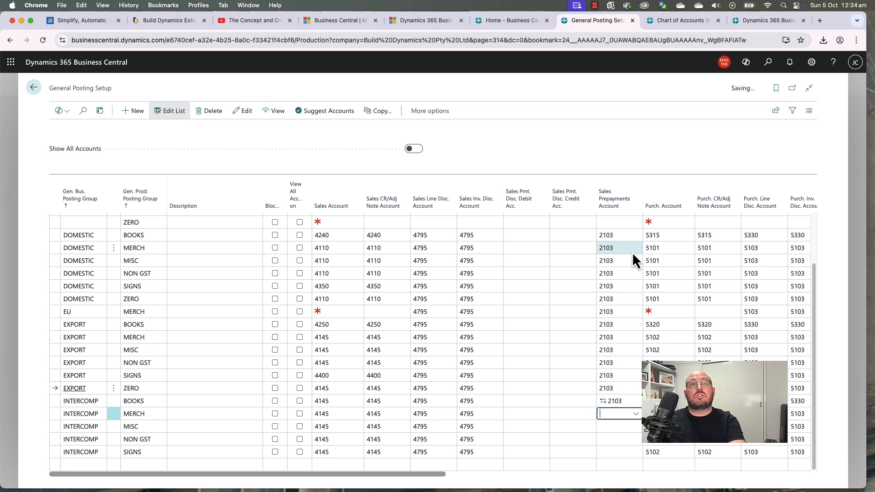
{"action": "key", "text": "ctrl+v"}
{"action": "key", "text": "Down"}
{"action": "key", "text": "ctrl+v"}
{"action": "key", "text": "Down"}
{"action": "key", "text": "ctrl+v"}
{"action": "key", "text": "Down"}
{"action": "key", "text": "ctrl+v"}
{"action": "key", "text": "Up"}
{"action": "key", "text": "Up"}
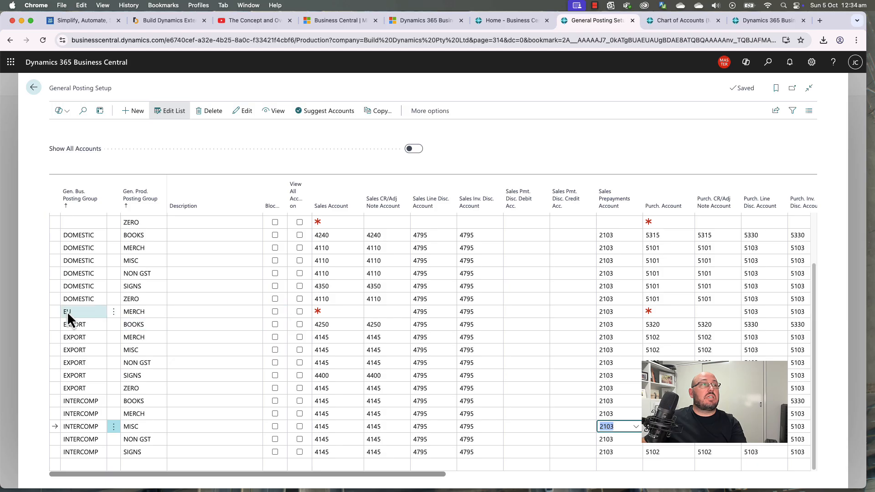
Step: Delete the EU MERCH General Posting Setup line
{"action": "left_click", "coordinate": [113, 312]}
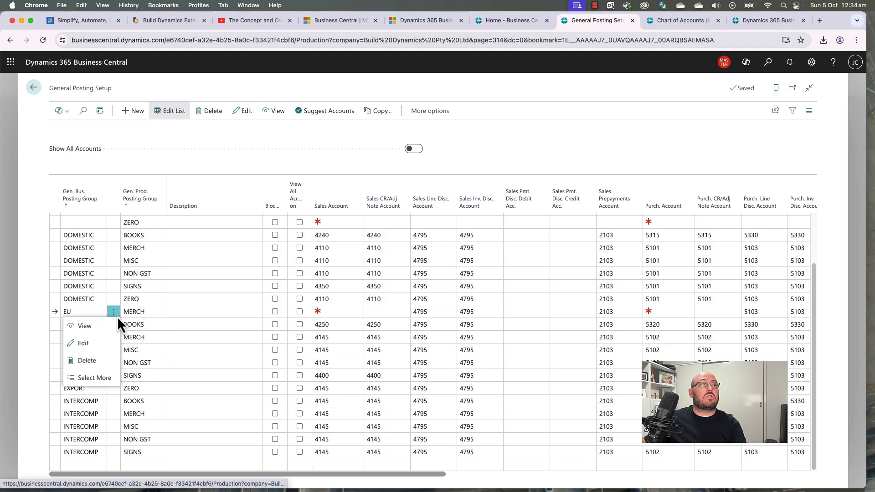
{"action": "left_click", "coordinate": [87, 361]}
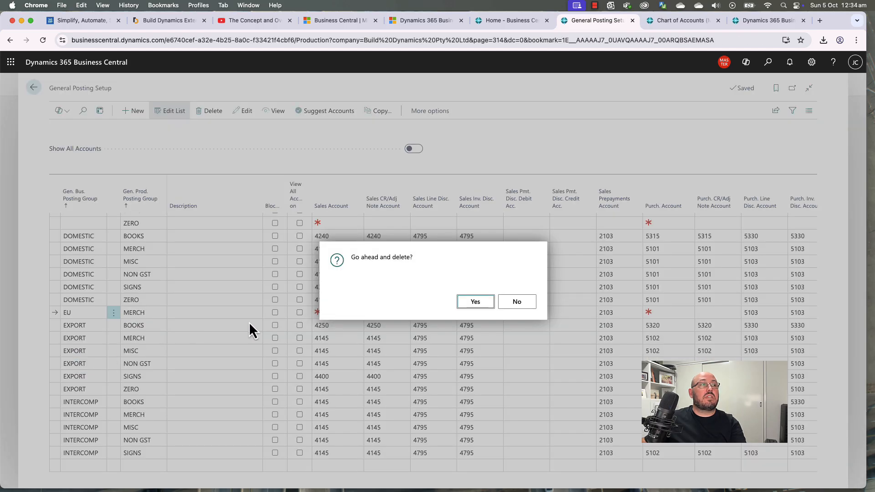
{"action": "left_click", "coordinate": [474, 302]}
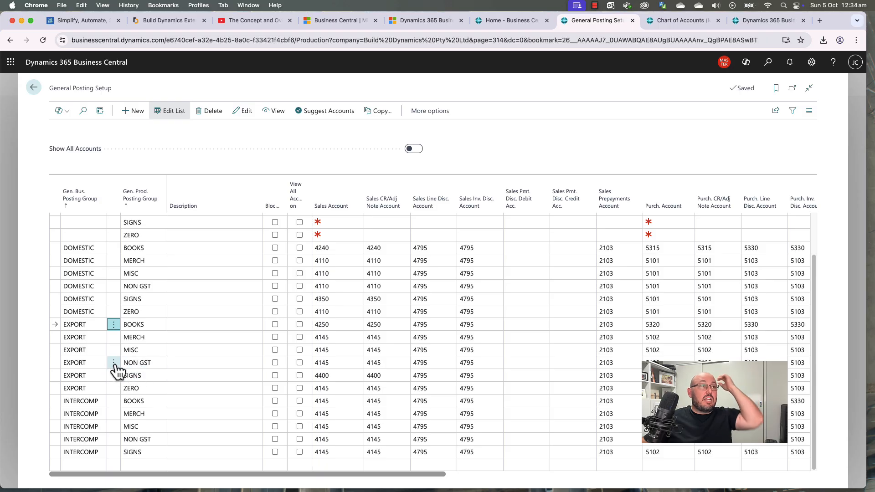
Step: Filter to the NON GST product group, delete all those lines, then clear the filter
{"action": "left_click", "coordinate": [144, 287]}
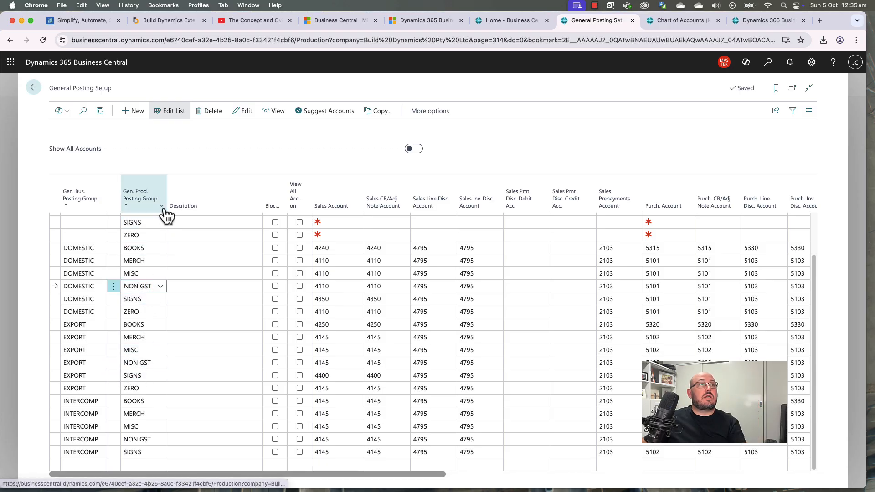
{"action": "left_click", "coordinate": [161, 206]}
{"action": "left_click", "coordinate": [145, 274]}
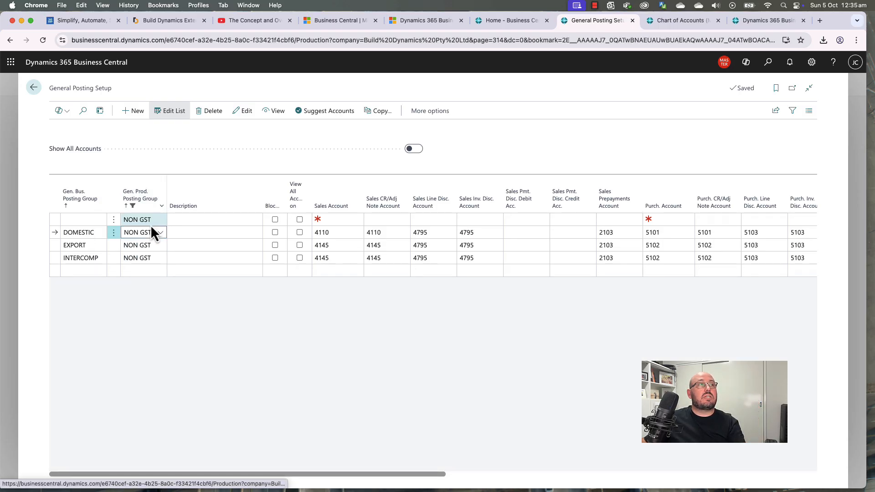
{"action": "left_click", "coordinate": [150, 223]}
{"action": "left_click", "coordinate": [148, 258], "text": "shift"}
{"action": "left_click", "coordinate": [210, 112]}
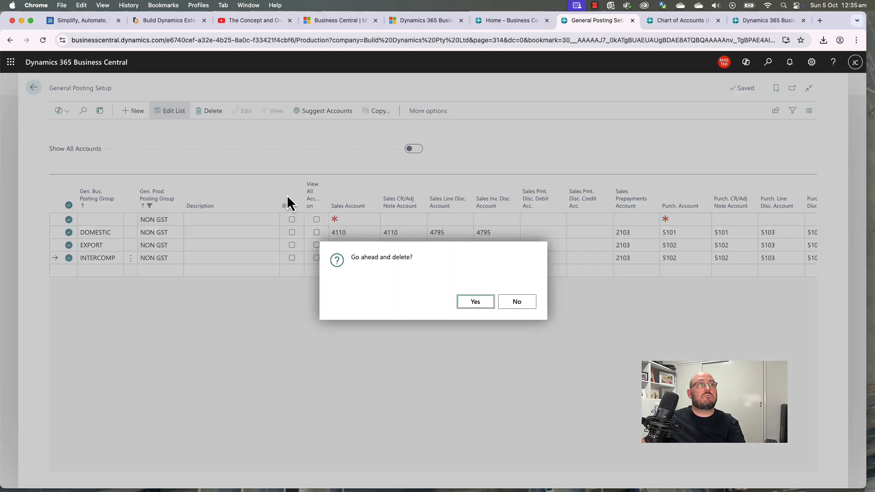
{"action": "left_click", "coordinate": [458, 301]}
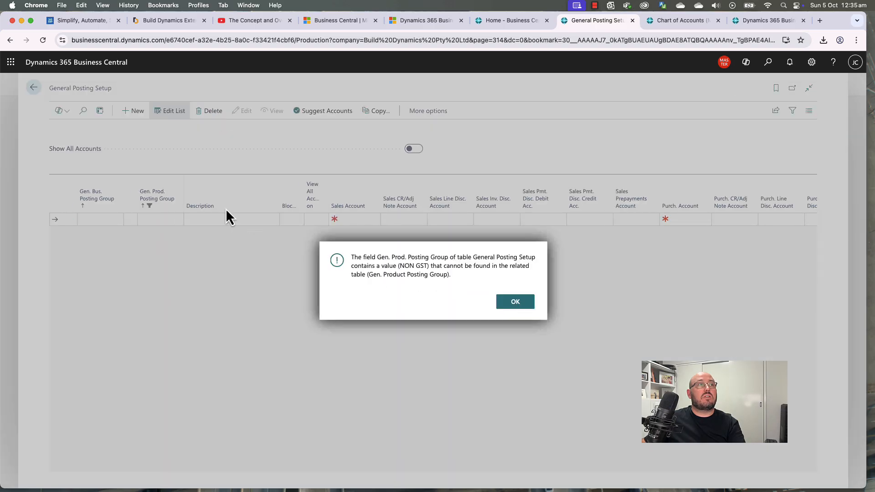
{"action": "left_click", "coordinate": [516, 306]}
{"action": "left_click", "coordinate": [162, 209]}
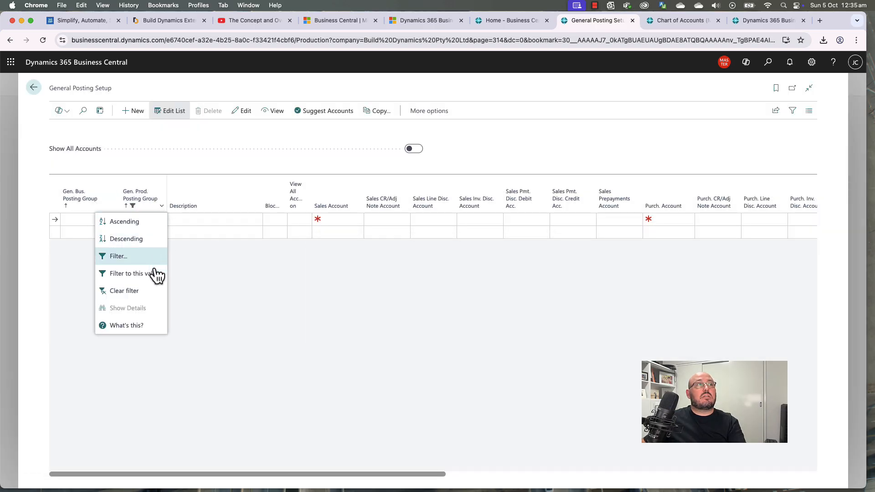
{"action": "left_click", "coordinate": [141, 292]}
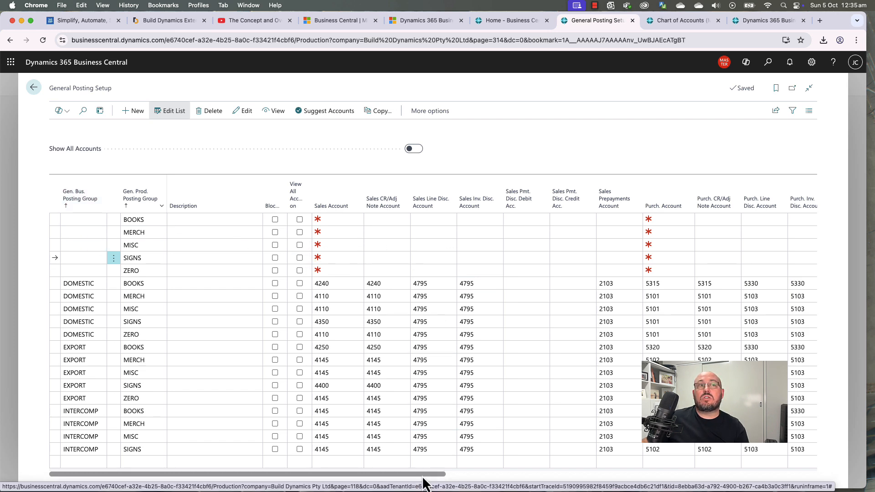
Step: Review the account columns and widen the View All Accounts on Lookup column
{"action": "left_click_drag", "start_coordinate": [423, 478], "coordinate": [610, 475]}
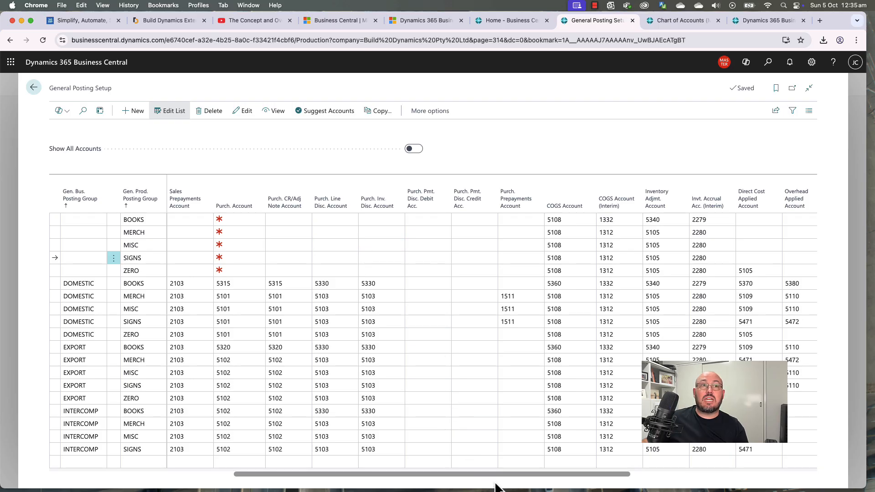
{"action": "left_click_drag", "start_coordinate": [508, 476], "coordinate": [676, 476]}
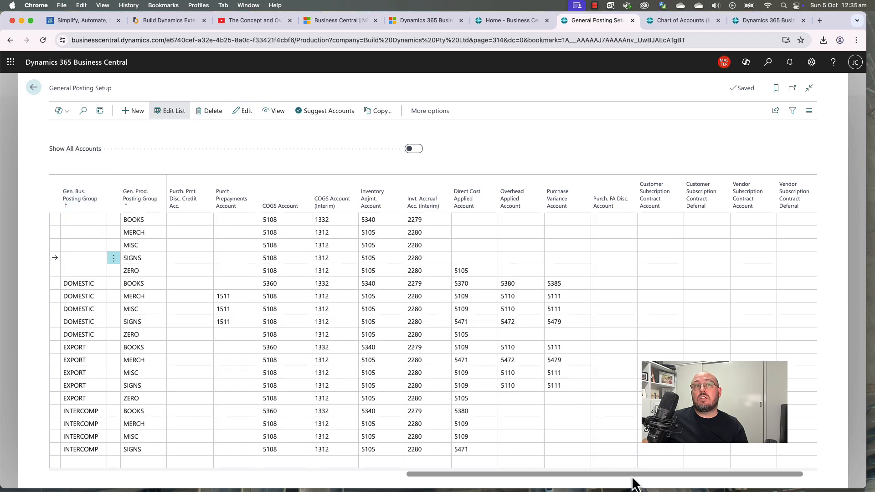
{"action": "left_click_drag", "start_coordinate": [633, 477], "coordinate": [214, 474]}
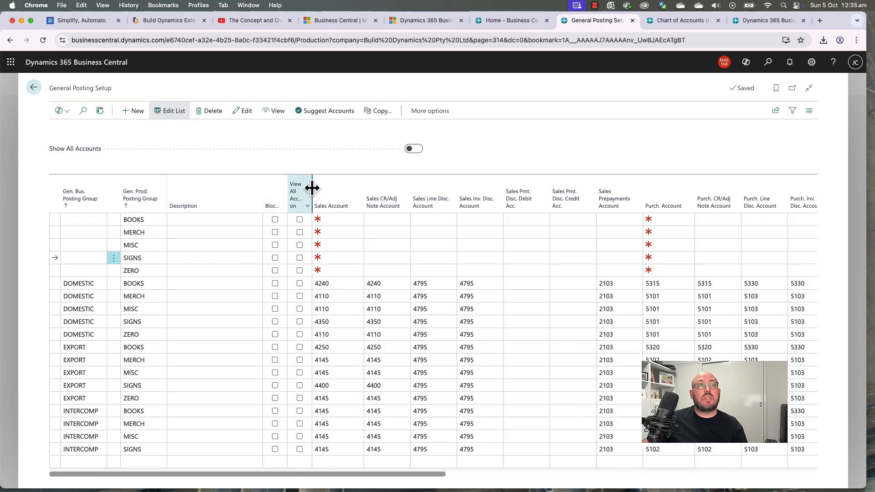
{"action": "left_click_drag", "start_coordinate": [327, 188], "coordinate": [347, 188]}
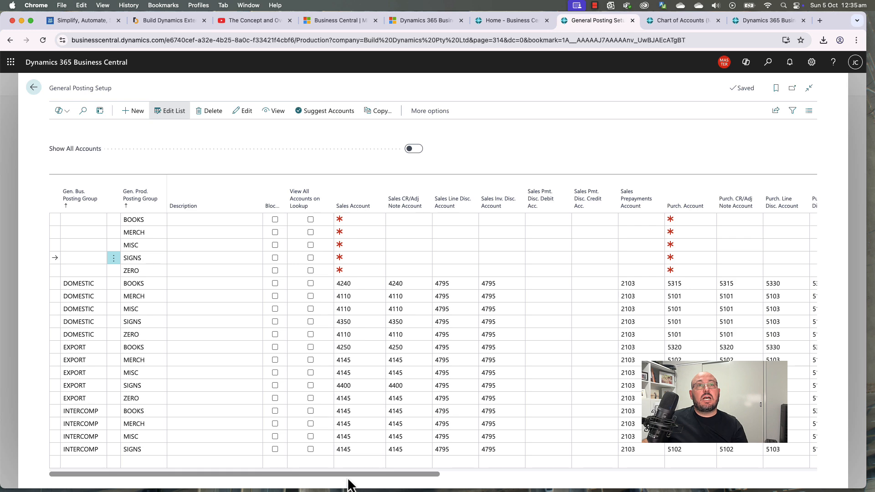
{"action": "left_click_drag", "start_coordinate": [348, 479], "coordinate": [558, 487]}
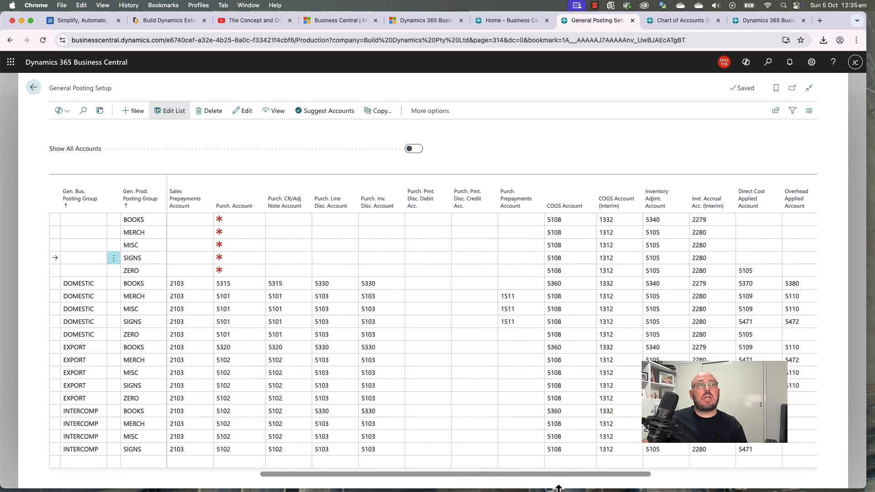
Step: Copy 1511 and paste it into the DOMESTIC BOOKS, DOMESTIC ZERO and EXPORT BOOKS Purch. Prepayments Account
{"action": "left_click", "coordinate": [516, 295]}
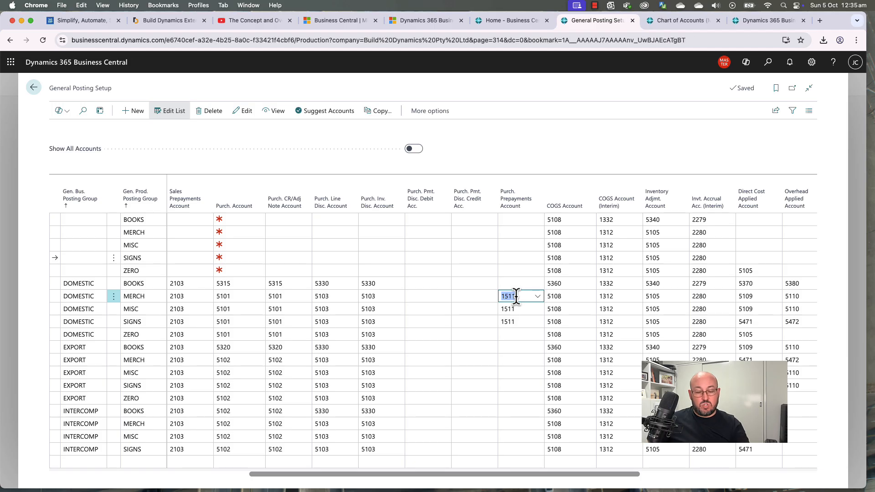
{"action": "key", "text": "ctrl+c"}
{"action": "key", "text": "Up"}
{"action": "key", "text": "ctrl+v"}
{"action": "key", "text": "Down"}
{"action": "key", "text": "Down"}
{"action": "key", "text": "Down"}
{"action": "key", "text": "Down"}
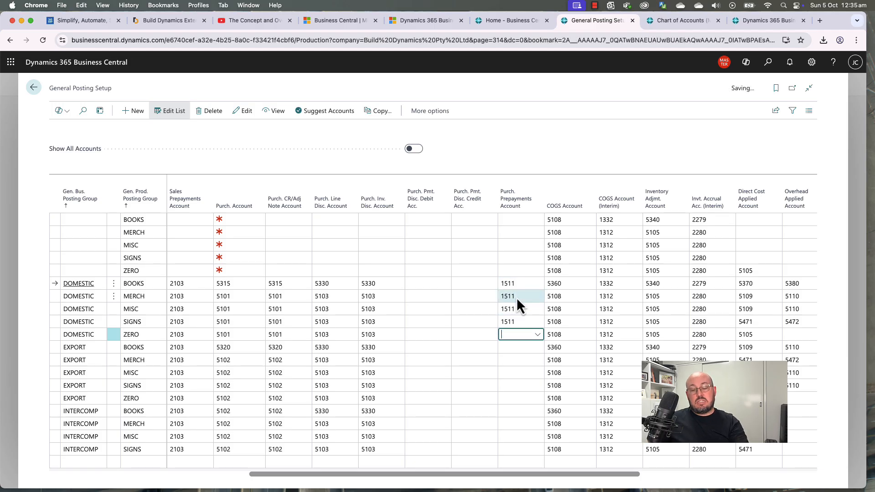
{"action": "key", "text": "ctrl+v"}
{"action": "key", "text": "Down"}
{"action": "key", "text": "ctrl+v"}
Step: Fill 1511 into the EXPORT MERCH, MISC and SIGNS Purch. Prepayments Account cells
{"action": "key", "text": "Down"}
{"action": "key", "text": "ctrl+v"}
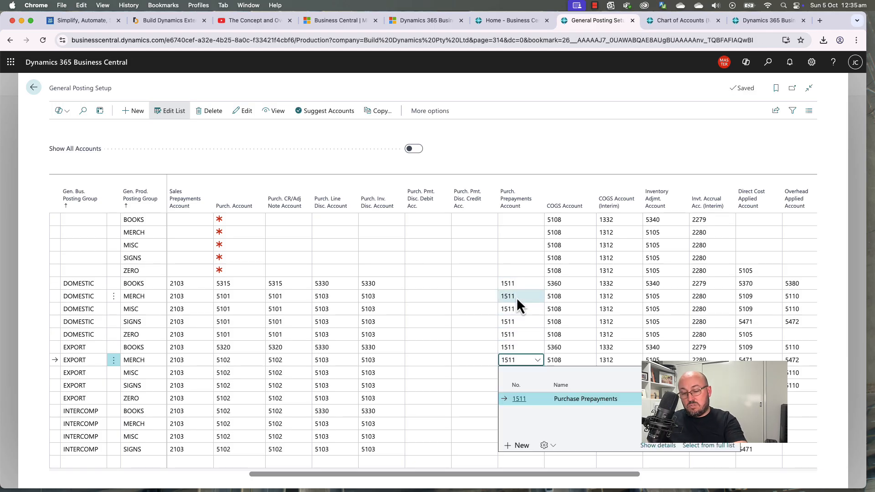
{"action": "key", "text": "Down"}
{"action": "key", "text": "Return"}
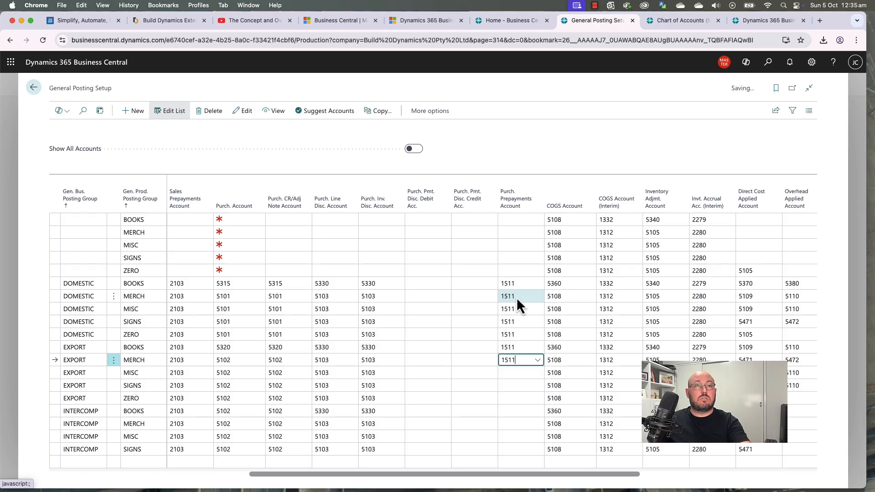
{"action": "key", "text": "Up"}
{"action": "key", "text": "Down"}
{"action": "key", "text": "Down"}
{"action": "key", "text": "ctrl+v"}
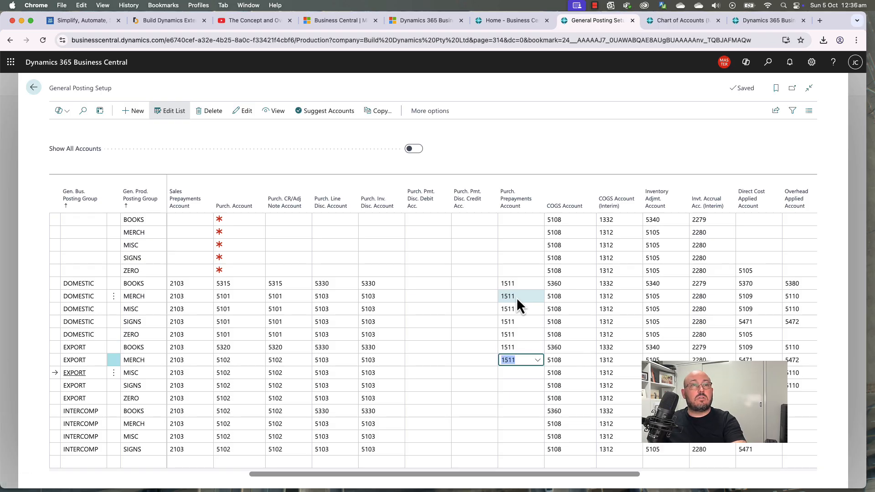
{"action": "key", "text": "Down"}
{"action": "key", "text": "ctrl+v"}
Step: Fill 1511 into EXPORT ZERO and the INTERCOMP lines, then leave the column to save
{"action": "key", "text": "Down"}
{"action": "key", "text": "ctrl+v"}
{"action": "key", "text": "Down"}
{"action": "key", "text": "ctrl+v"}
{"action": "key", "text": "Down"}
{"action": "key", "text": "ctrl+v"}
{"action": "key", "text": "Down"}
{"action": "key", "text": "ctrl+v"}
{"action": "key", "text": "Down"}
{"action": "key", "text": "ctrl+v"}
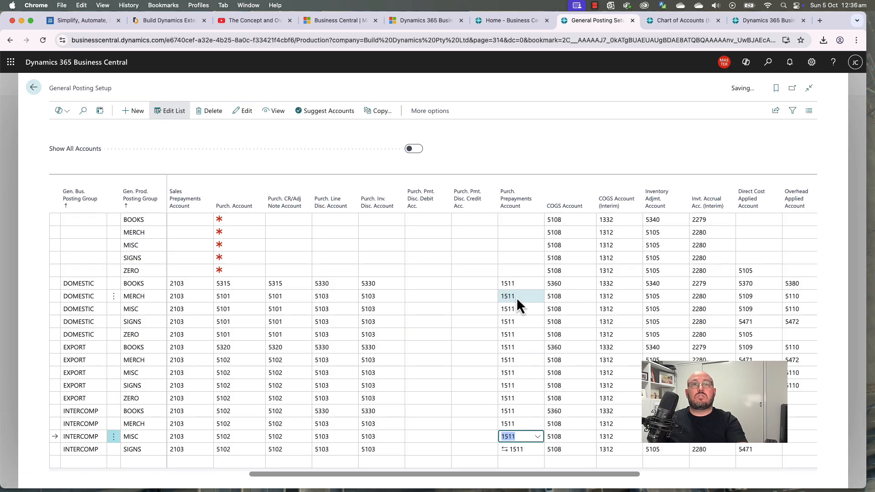
{"action": "key", "text": "Up"}
{"action": "key", "text": "Up"}
{"action": "key", "text": "Up"}
{"action": "key", "text": "Up"}
{"action": "key", "text": "Up"}
{"action": "key", "text": "Up"}
{"action": "key", "text": "Tab"}
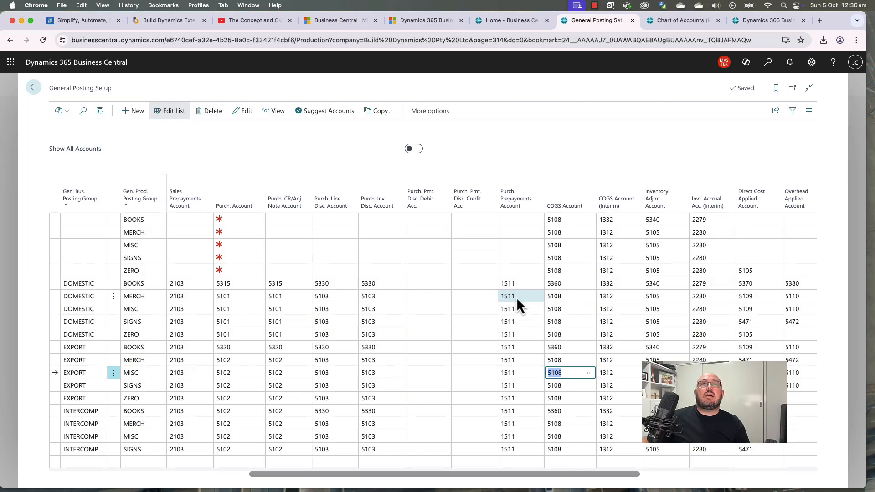
{"action": "left_click_drag", "start_coordinate": [492, 475], "coordinate": [679, 475]}
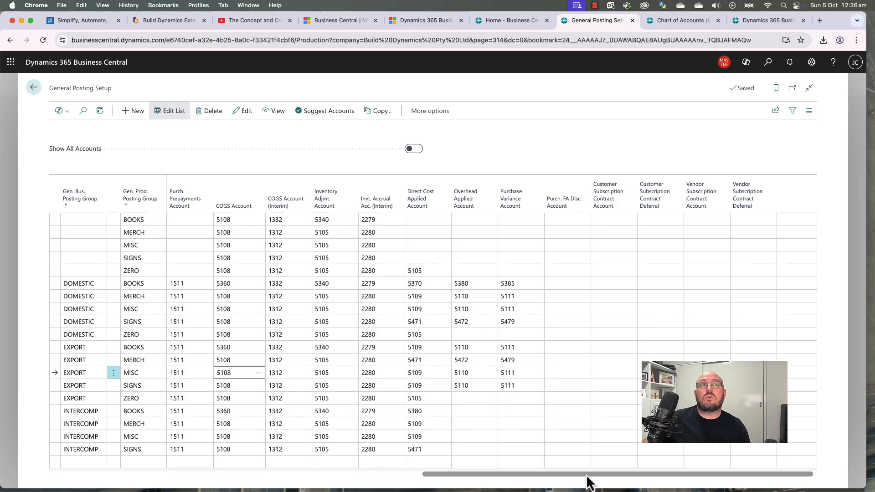
{"action": "left_click_drag", "start_coordinate": [586, 474], "coordinate": [527, 474]}
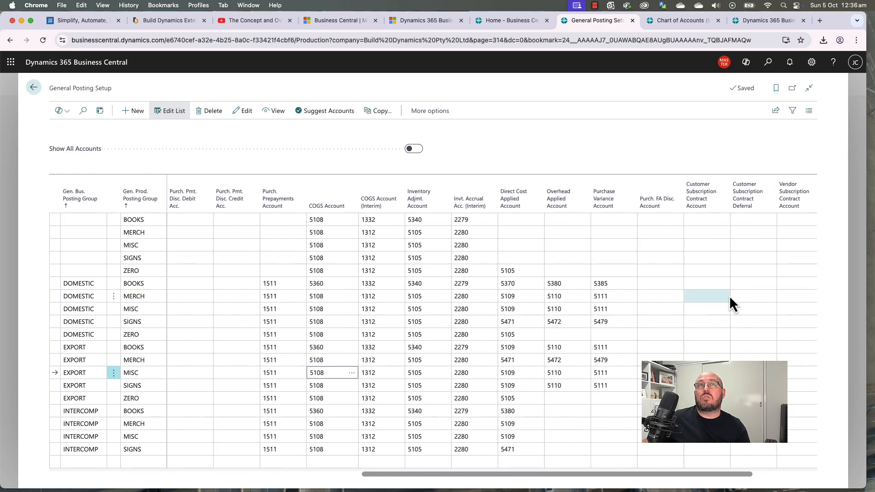
{"action": "left_click_drag", "start_coordinate": [660, 474], "coordinate": [282, 474]}
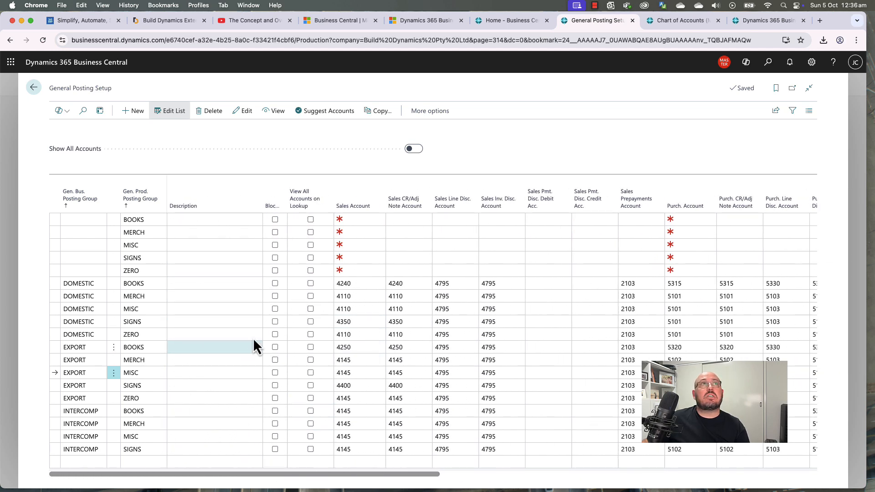
Step: Start the first BC Posting Groups playlist video on YouTube with the sound muted
{"action": "left_click", "coordinate": [256, 27]}
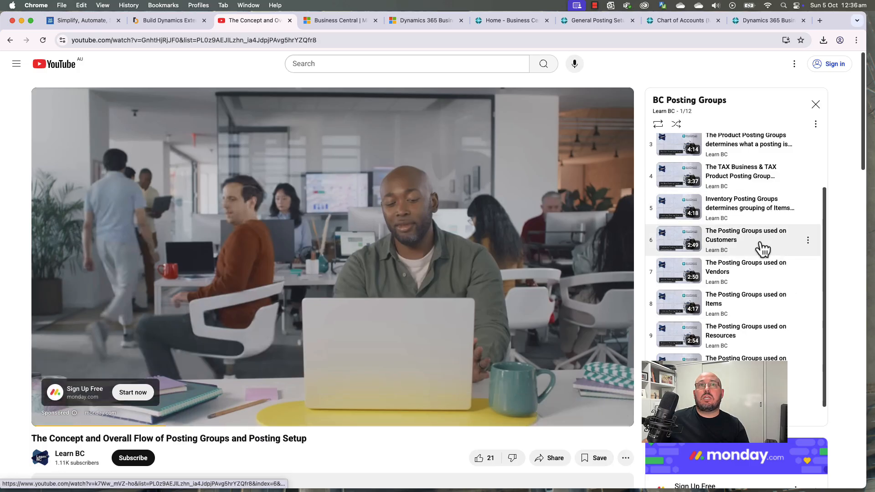
{"action": "scroll", "coordinate": [764, 250], "scroll_direction": "up", "scroll_amount": 3}
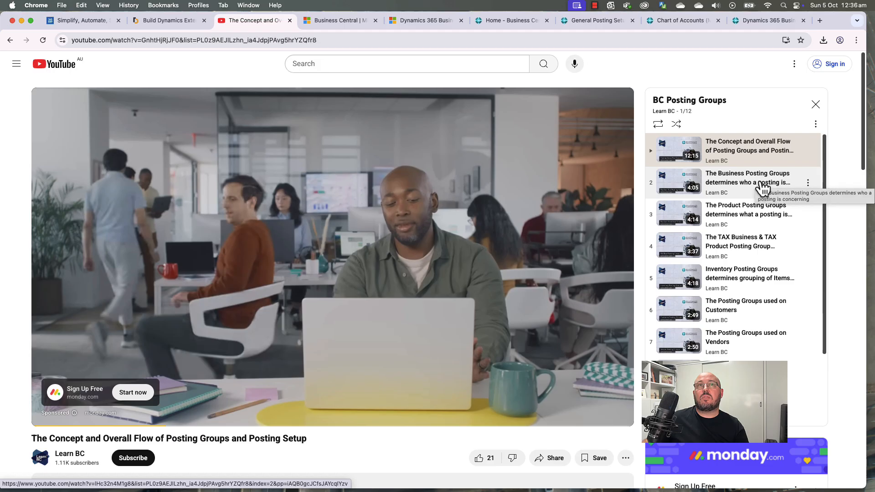
{"action": "left_click", "coordinate": [758, 151]}
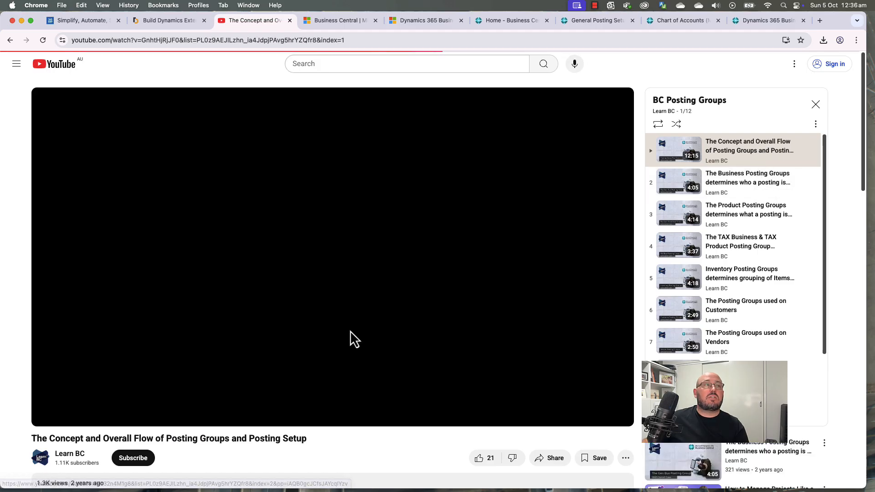
{"action": "left_click", "coordinate": [130, 410]}
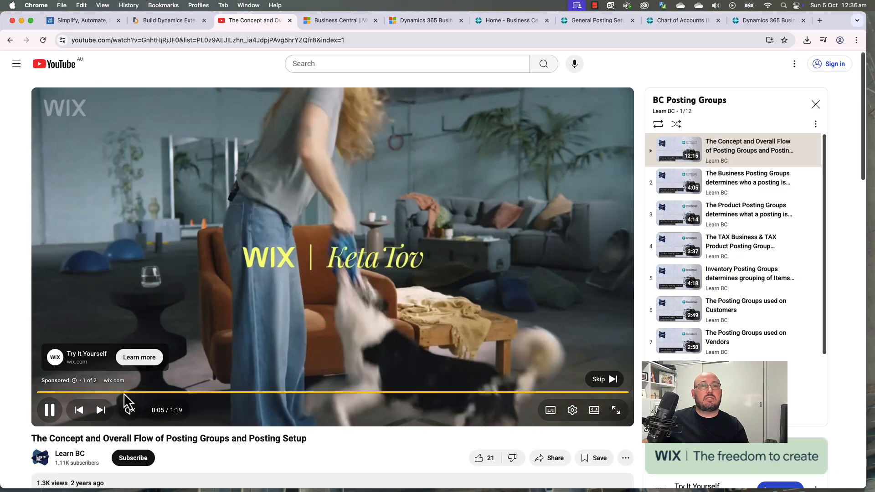
Step: Skip the ad and pause the video at 2:18 on the posting-groups diagram
{"action": "left_click", "coordinate": [604, 381]}
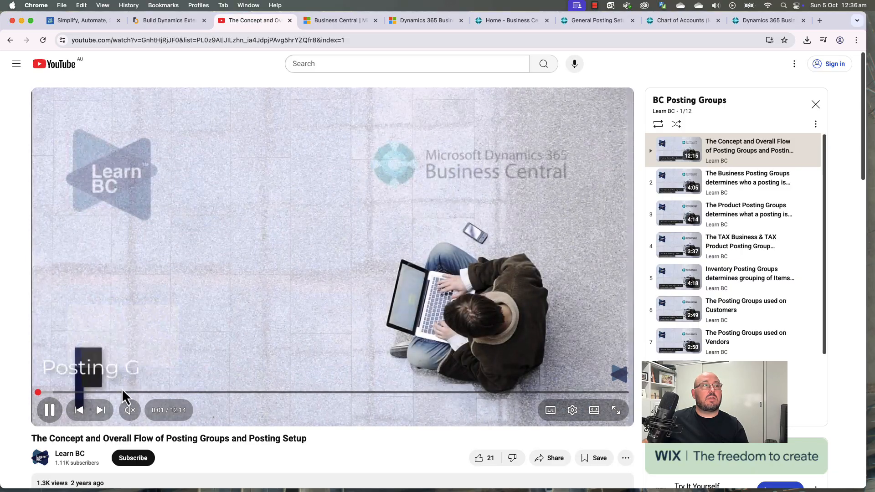
{"action": "left_click", "coordinate": [148, 392]}
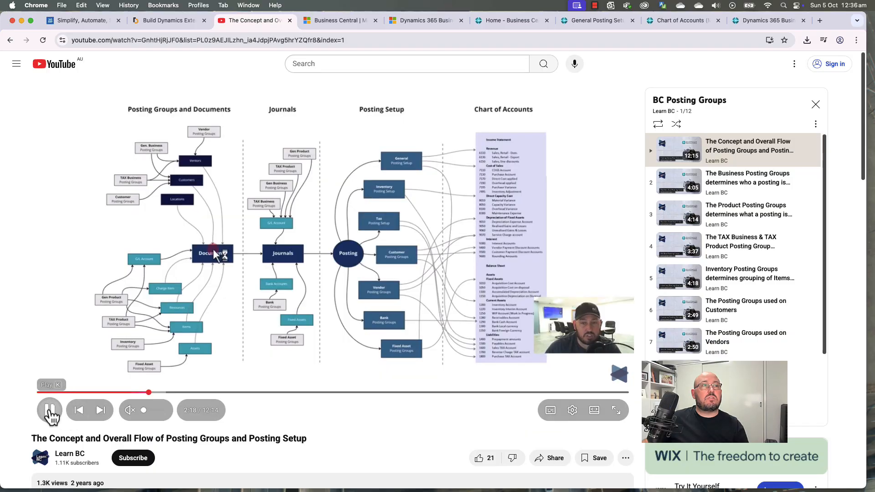
{"action": "left_click", "coordinate": [49, 410]}
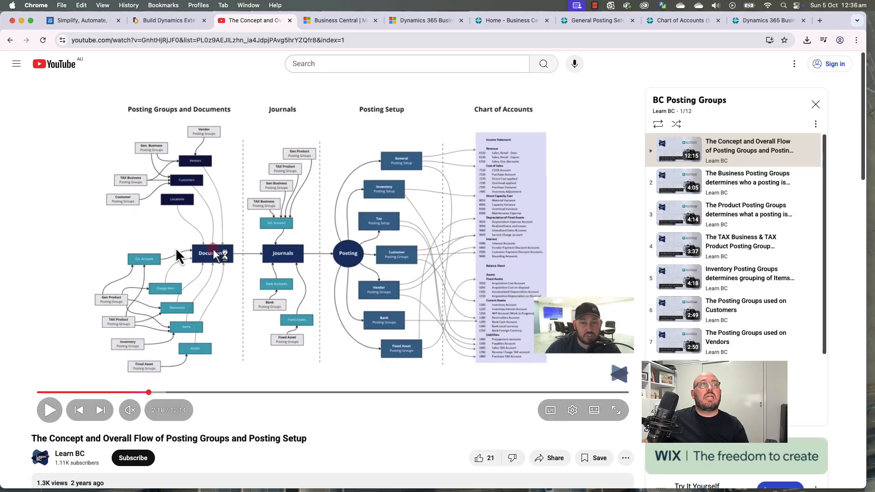
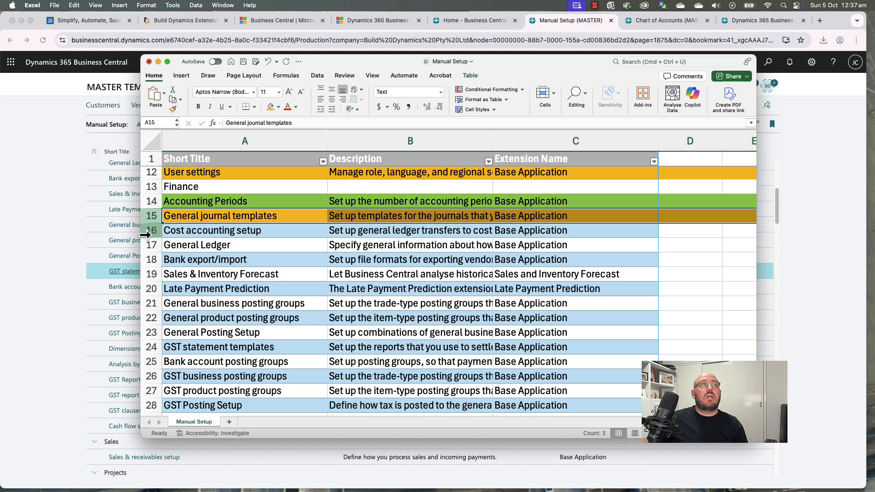
Step: Fill the Cost accounting row grey, General Ledger green and Bank export/import orange
{"action": "mouse_move", "coordinate": [151, 230]}
{"action": "left_mouse_down"}
{"action": "mouse_move", "coordinate": [149, 240]}
{"action": "mouse_move", "coordinate": [149, 230]}
{"action": "left_mouse_up"}
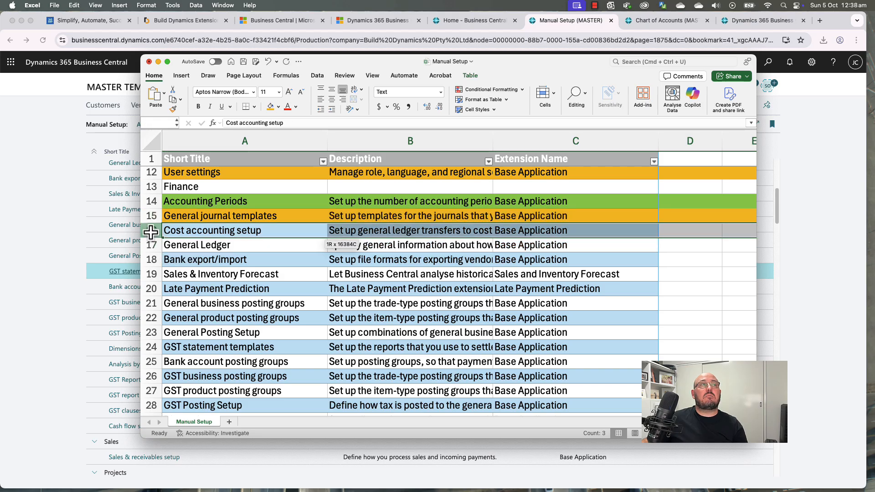
{"action": "left_click", "coordinate": [278, 106]}
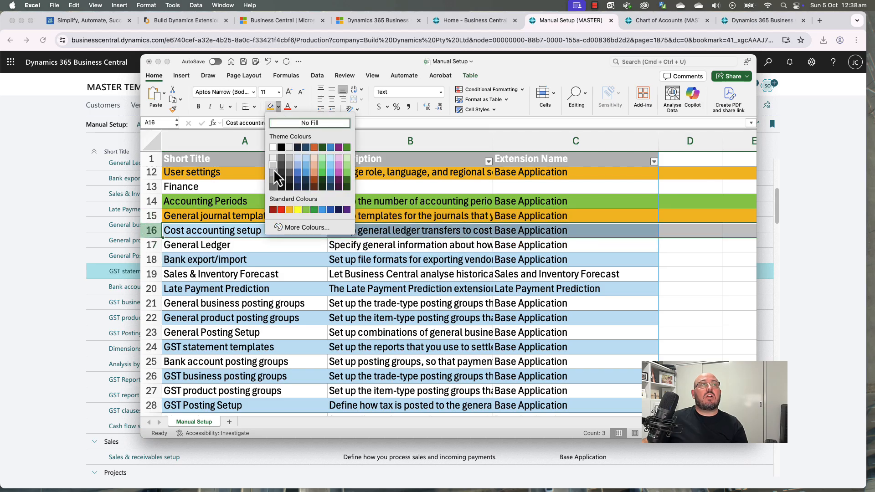
{"action": "left_click", "coordinate": [273, 174]}
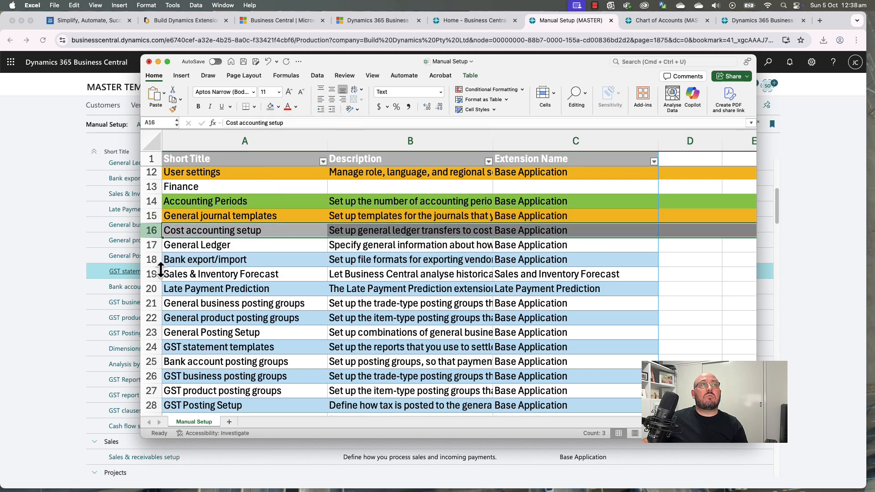
{"action": "left_click", "coordinate": [148, 247]}
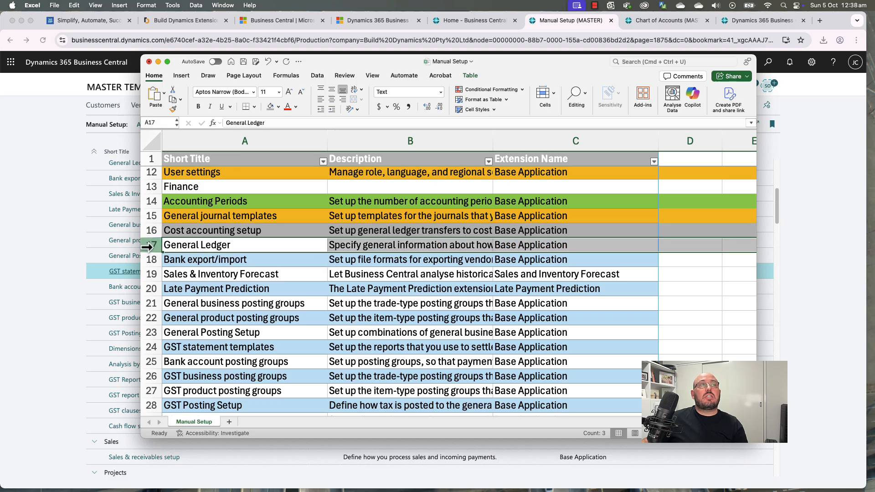
{"action": "left_click", "coordinate": [278, 107]}
{"action": "left_click", "coordinate": [307, 211]}
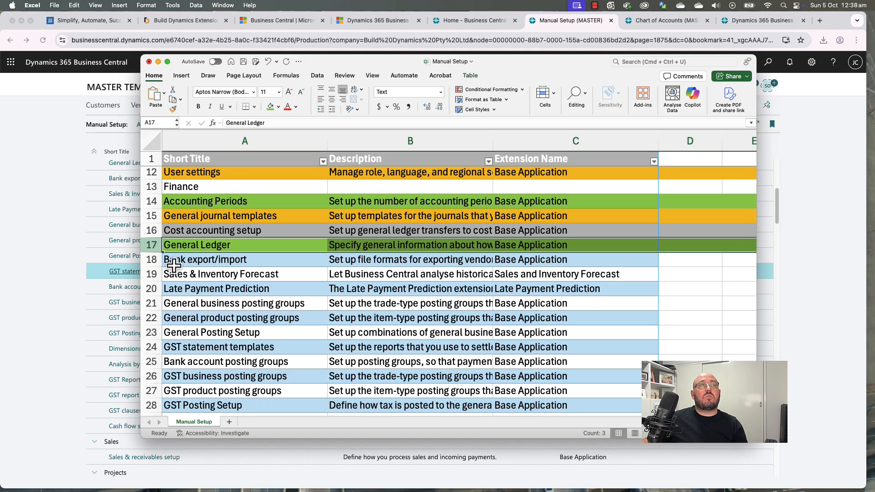
{"action": "scroll", "coordinate": [164, 260], "scroll_direction": "down", "scroll_amount": 1}
{"action": "left_click", "coordinate": [150, 250]}
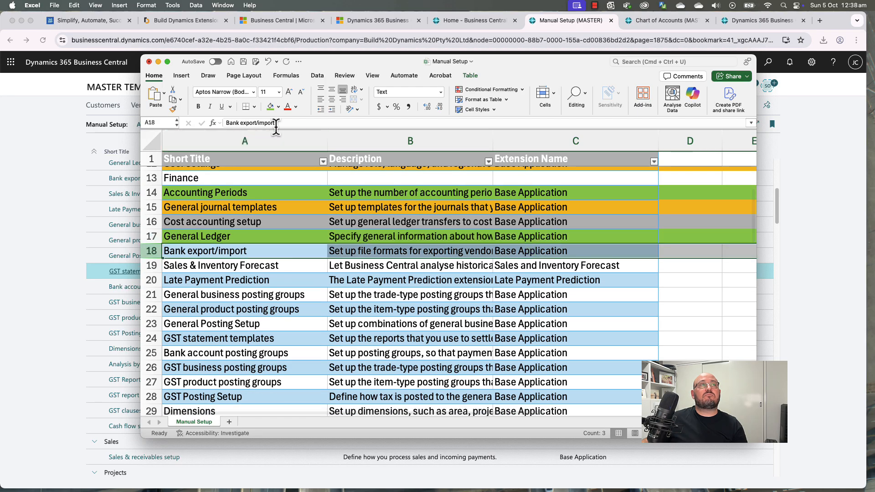
{"action": "left_click", "coordinate": [278, 107]}
{"action": "left_click", "coordinate": [290, 209]}
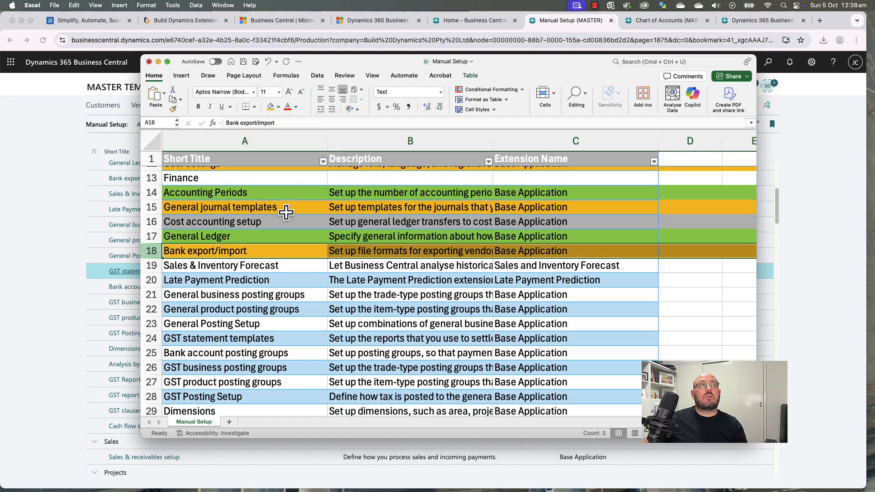
Step: Fill the Sales & Inventory Forecast and Late Payment Prediction rows grey, and rows 21–23 green
{"action": "left_click", "coordinate": [151, 266]}
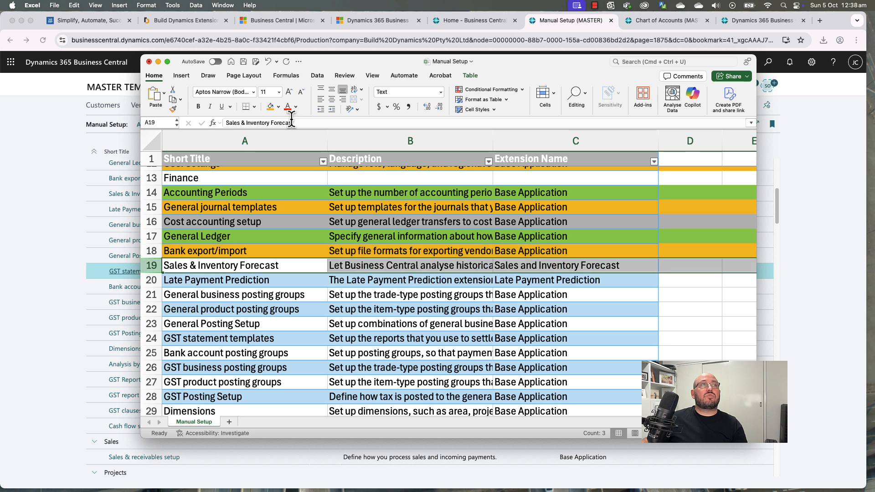
{"action": "left_click", "coordinate": [278, 107]}
{"action": "left_click", "coordinate": [273, 179]}
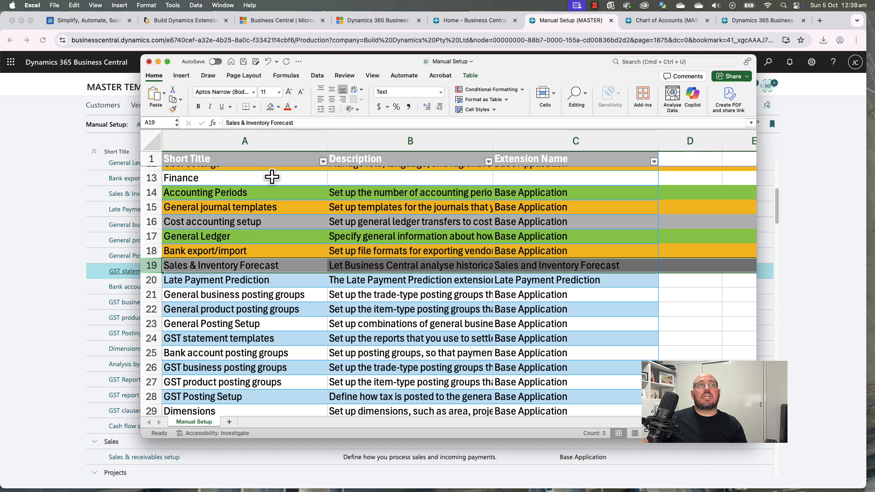
{"action": "left_click", "coordinate": [150, 280]}
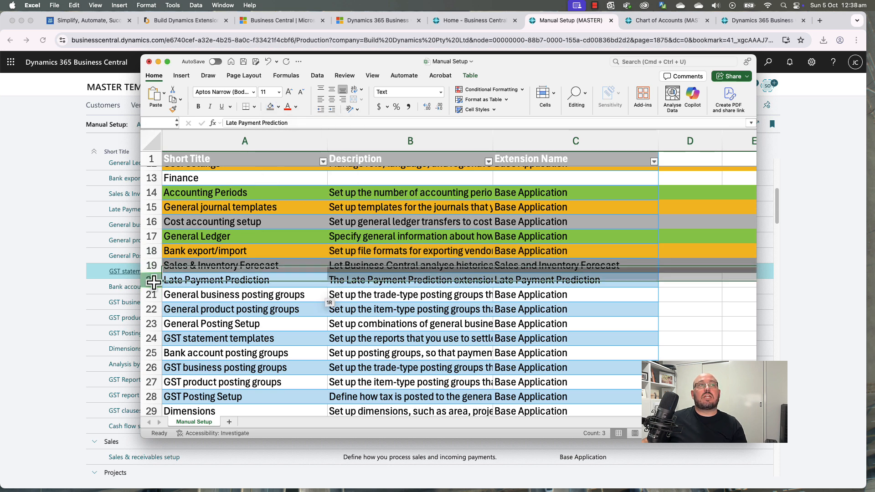
{"action": "left_click", "coordinate": [271, 108]}
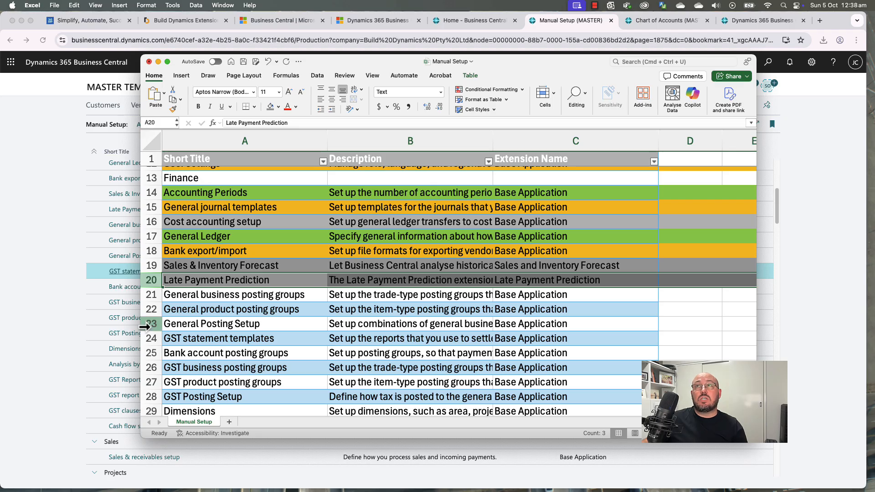
{"action": "scroll", "coordinate": [211, 320], "scroll_direction": "down", "scroll_amount": 2}
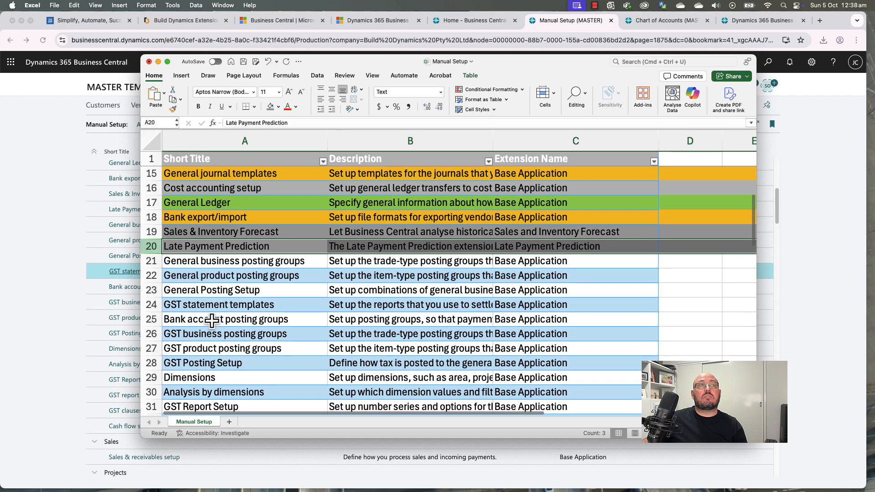
{"action": "left_click_drag", "start_coordinate": [151, 260], "coordinate": [155, 288]}
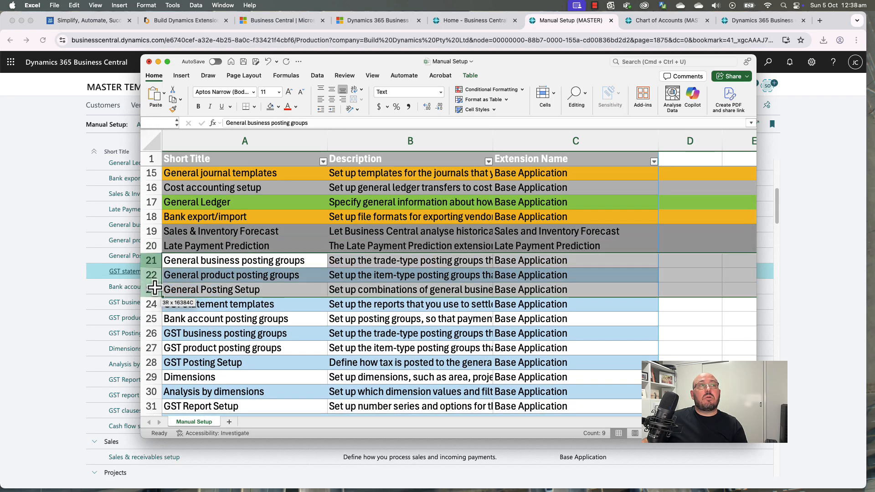
{"action": "left_click", "coordinate": [279, 108]}
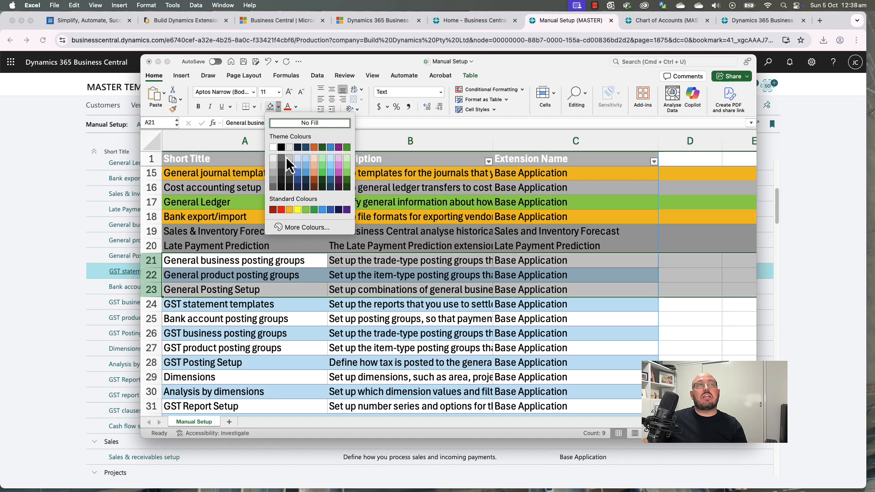
{"action": "left_click", "coordinate": [306, 212]}
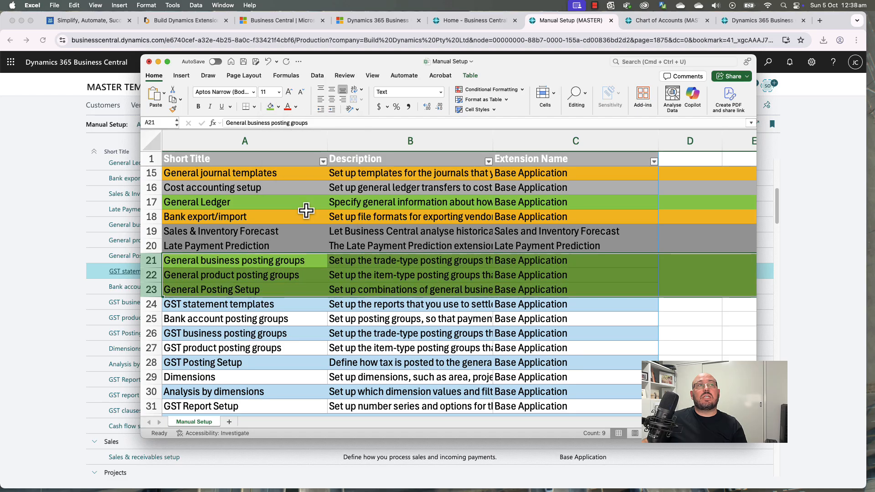
Step: Fill the GST statement templates row orange and go back to Business Central
{"action": "left_click", "coordinate": [149, 307]}
{"action": "left_click", "coordinate": [279, 108]}
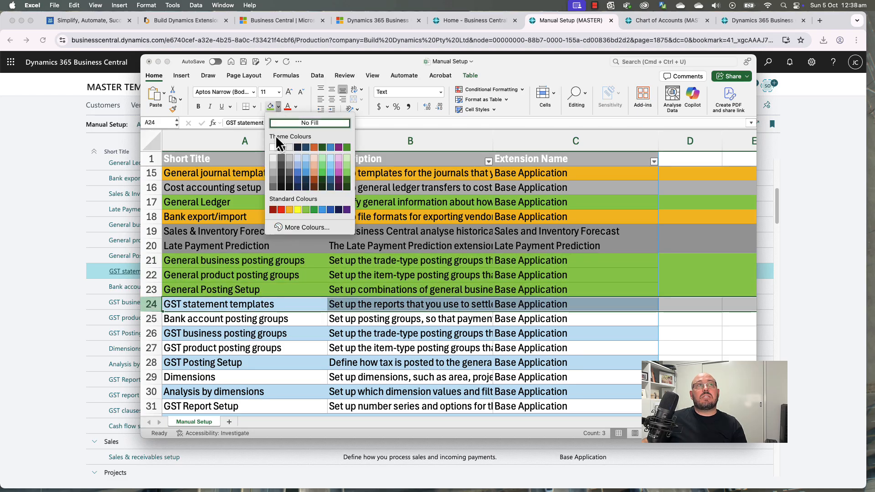
{"action": "left_click", "coordinate": [289, 209]}
{"action": "scroll", "coordinate": [224, 309], "scroll_direction": "down", "scroll_amount": 2}
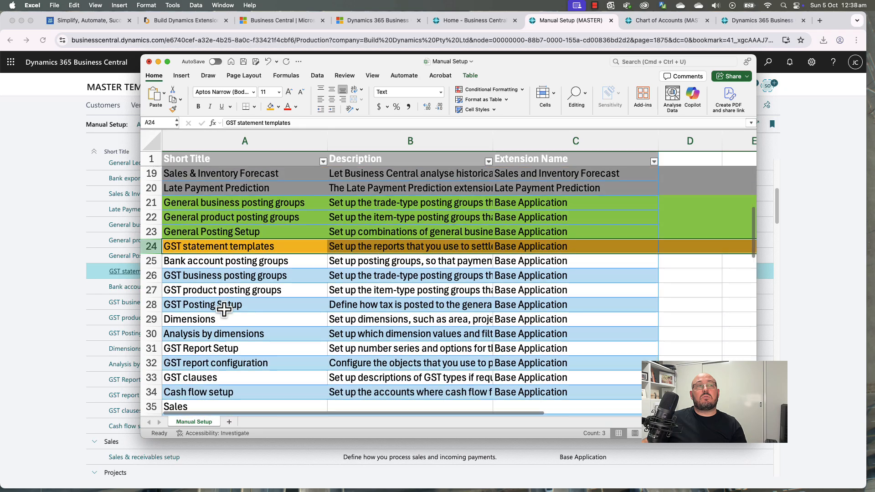
{"action": "scroll", "coordinate": [223, 305], "scroll_direction": "down", "scroll_amount": 2}
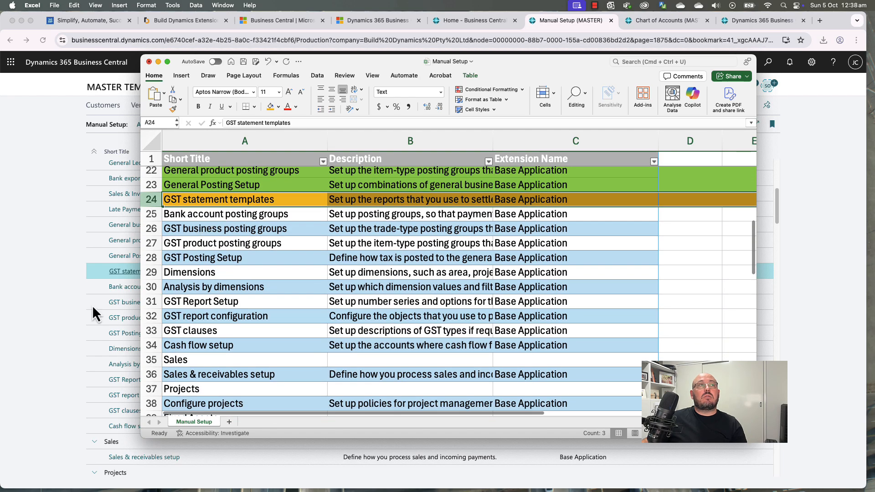
{"action": "left_click", "coordinate": [81, 317]}
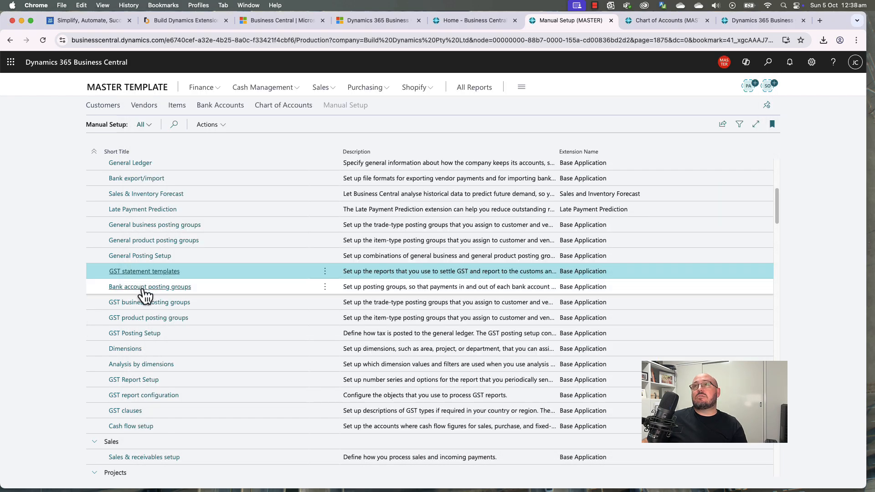
Step: Filter the Chart of Accounts by Income/Balance to show only Balance Sheet accounts
{"action": "left_click", "coordinate": [325, 288]}
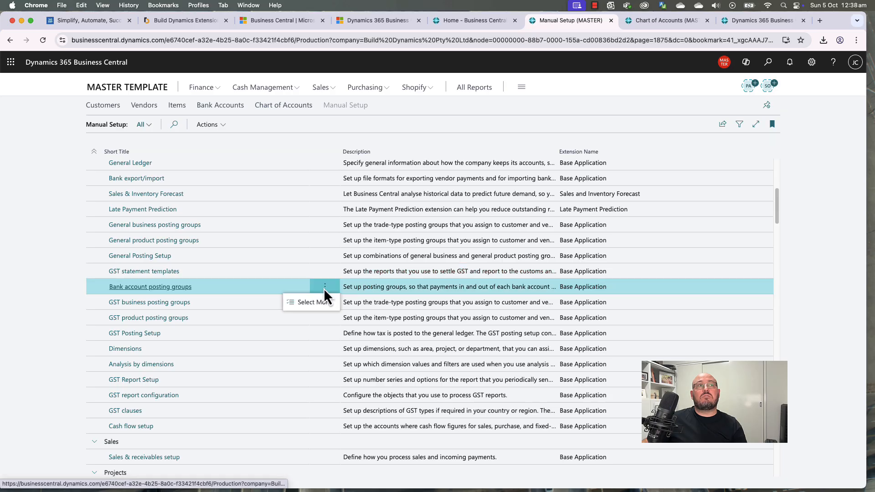
{"action": "left_click", "coordinate": [656, 23]}
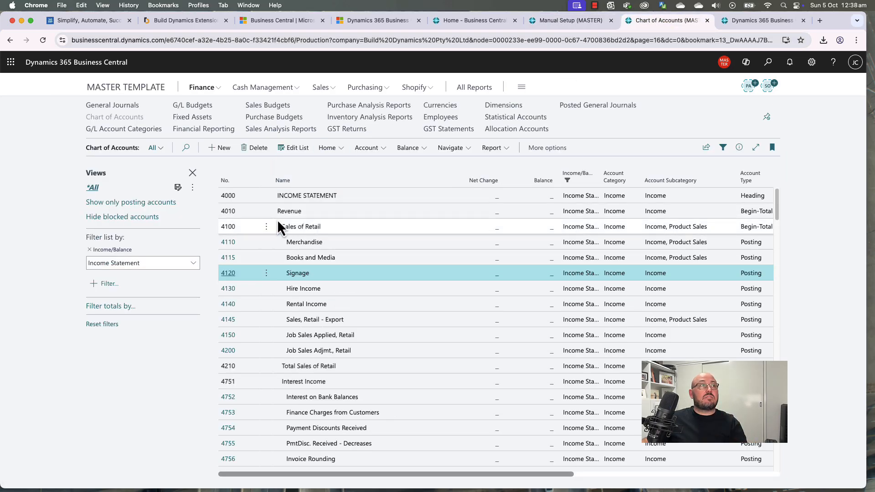
{"action": "left_click", "coordinate": [192, 265]}
{"action": "left_click", "coordinate": [130, 295]}
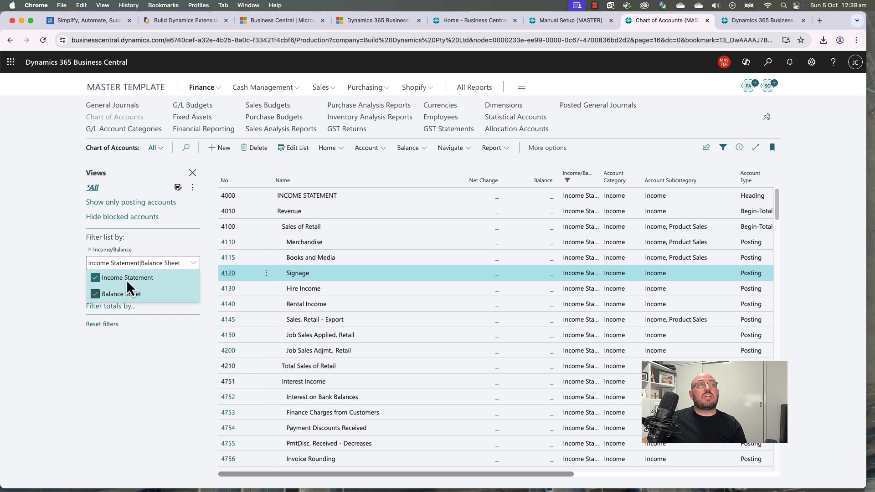
{"action": "left_click", "coordinate": [142, 264]}
{"action": "left_click", "coordinate": [124, 279]}
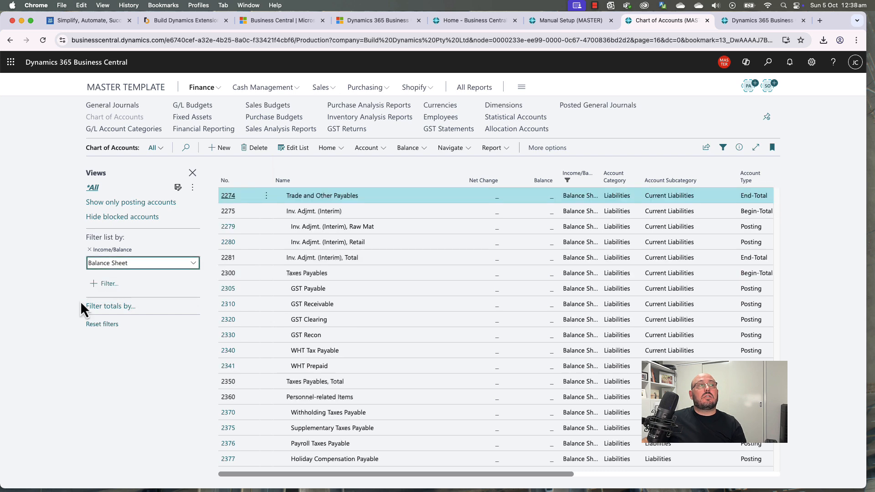
{"action": "scroll", "coordinate": [325, 299], "scroll_direction": "up", "scroll_amount": 10}
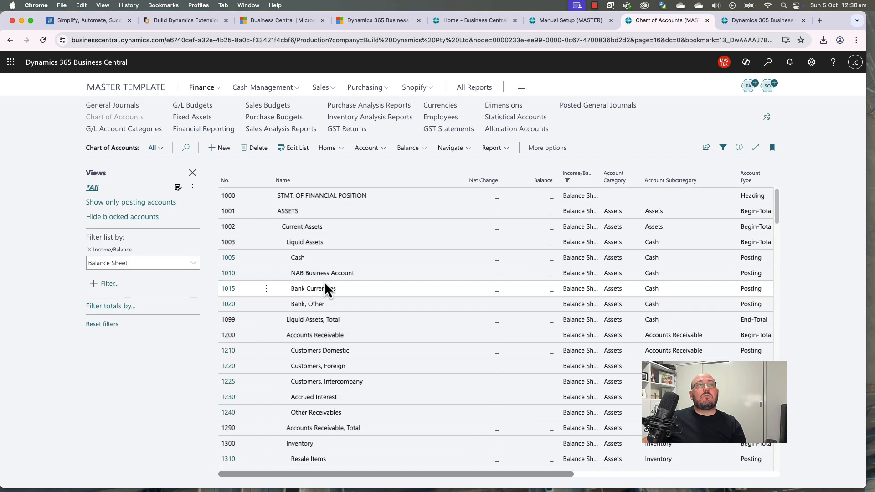
Step: Go to the Bank Accounts list under Cash Management
{"action": "left_click", "coordinate": [330, 275]}
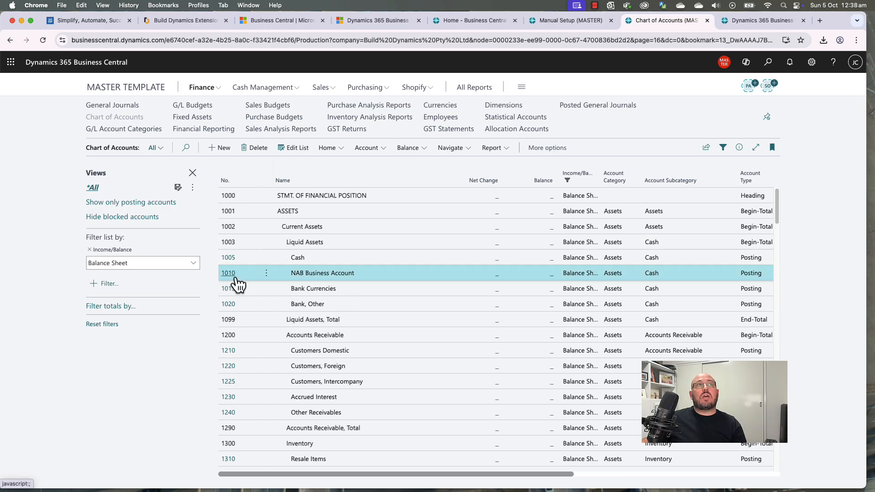
{"action": "left_click", "coordinate": [279, 89]}
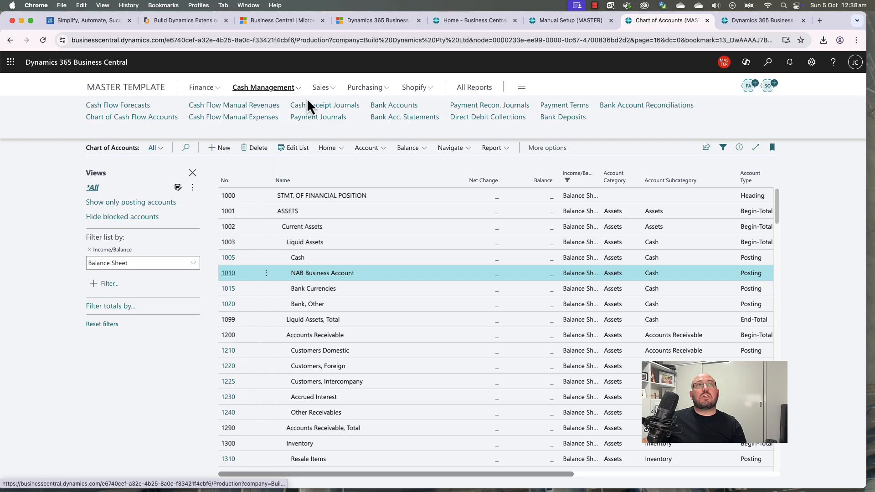
{"action": "left_click", "coordinate": [386, 109]}
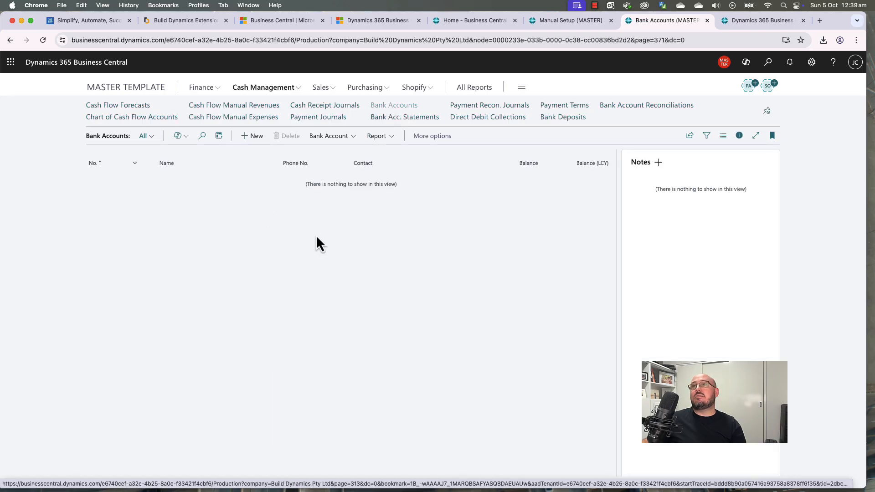
Step: Create bank account NAB General with branch number 0123 and account number 95999, hiding the side pane
{"action": "left_click", "coordinate": [258, 137]}
{"action": "left_click", "coordinate": [266, 241]}
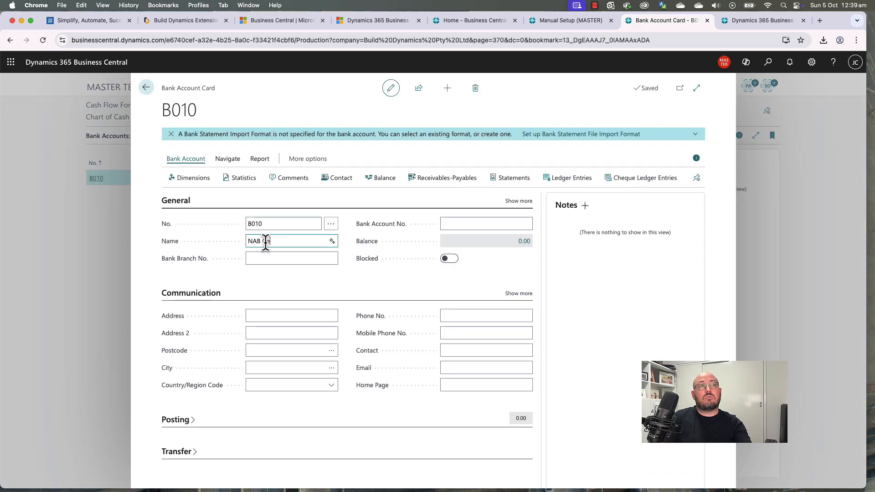
{"action": "type", "text": "NAB General"}
{"action": "key", "text": "Tab"}
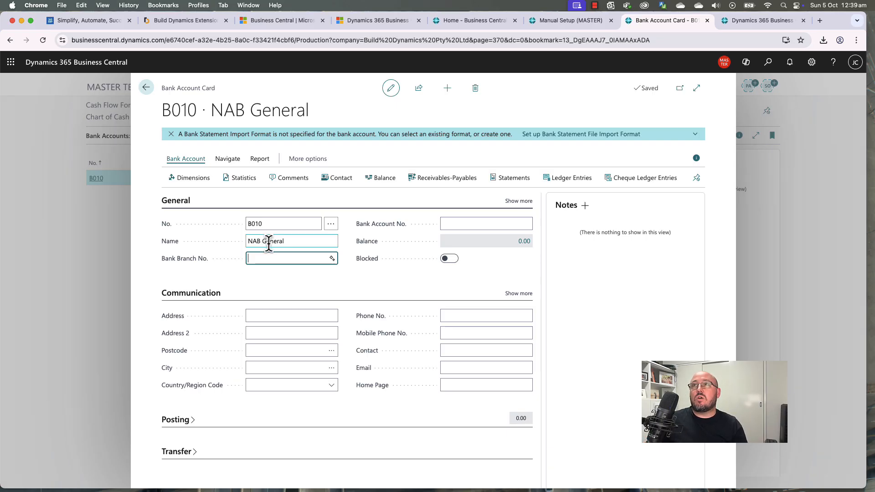
{"action": "type", "text": "012345"}
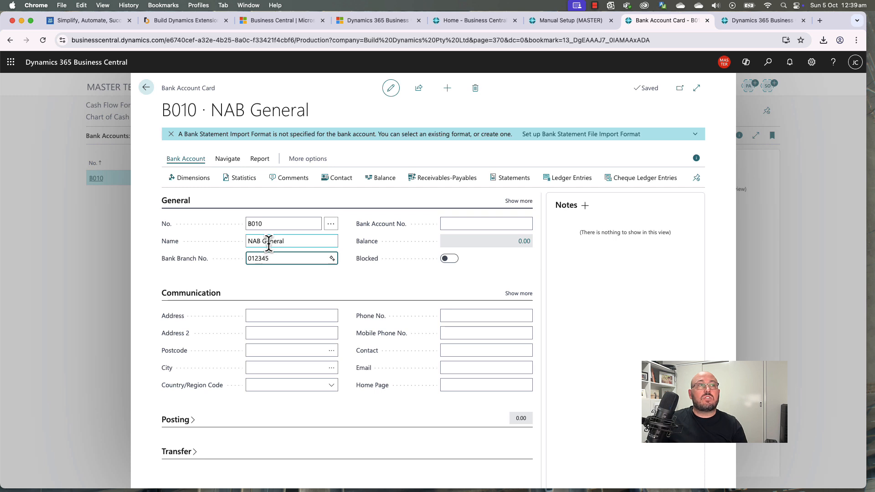
{"action": "left_click", "coordinate": [449, 223]}
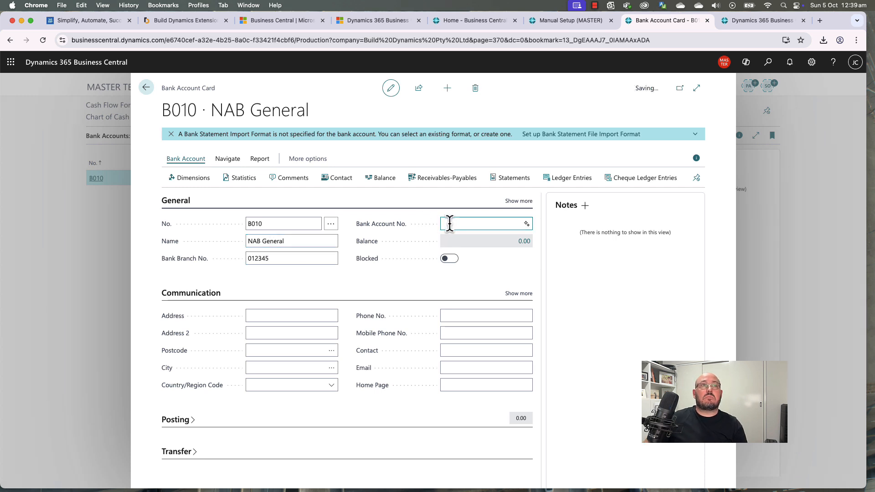
{"action": "type", "text": "9599999999"}
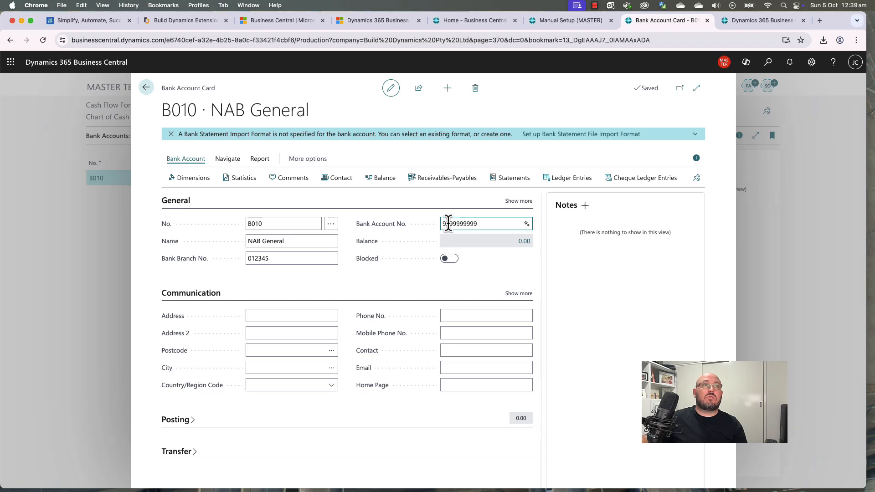
{"action": "left_click", "coordinate": [404, 292]}
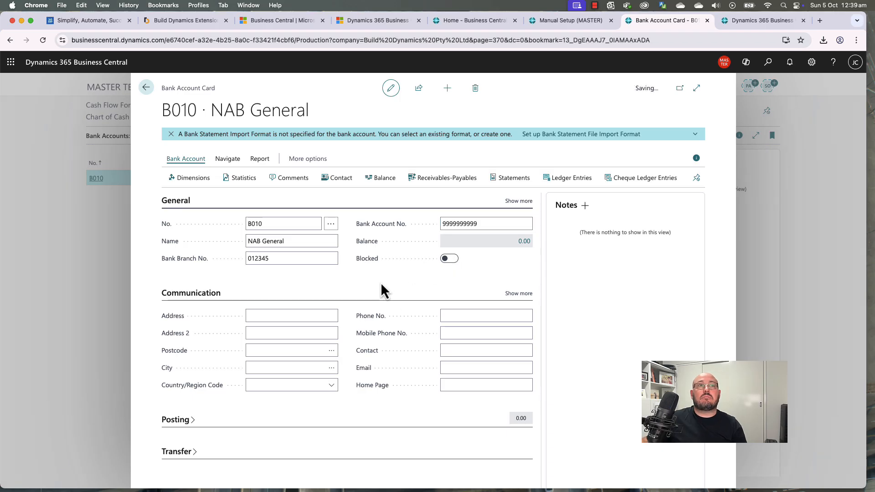
{"action": "left_click", "coordinate": [696, 159]}
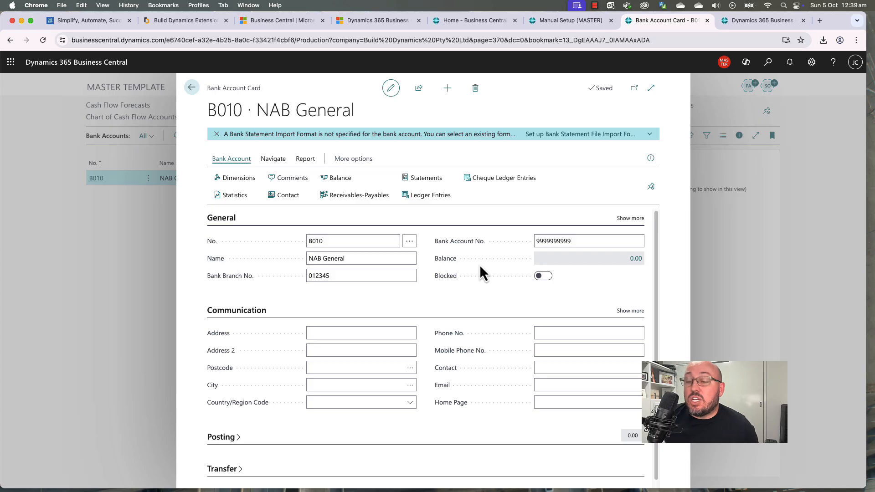
{"action": "left_click", "coordinate": [767, 64]}
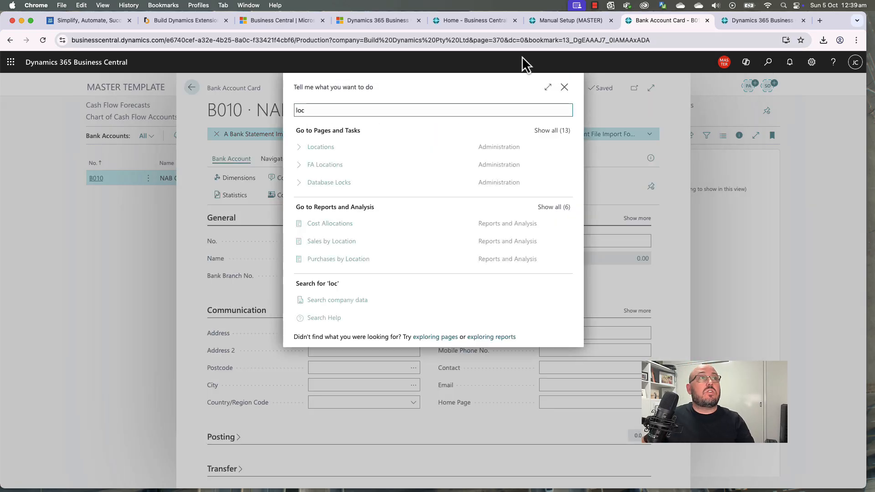
{"action": "left_click", "coordinate": [341, 147]}
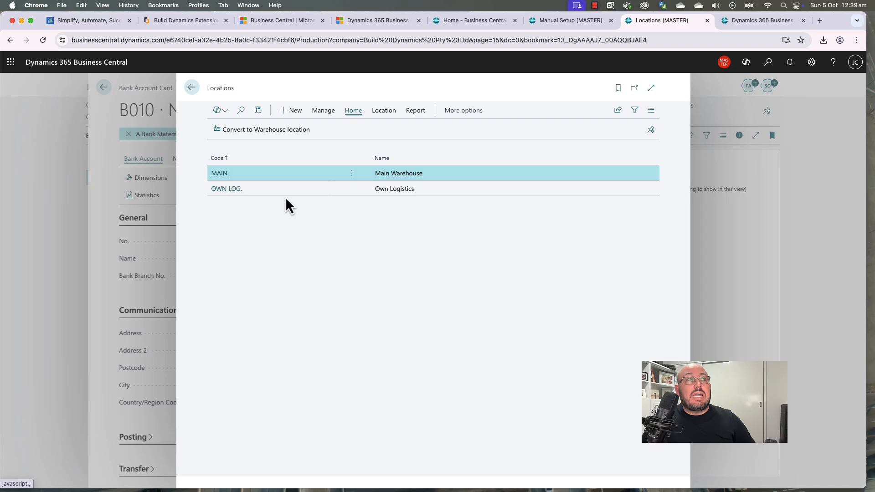
{"action": "left_click", "coordinate": [220, 175]}
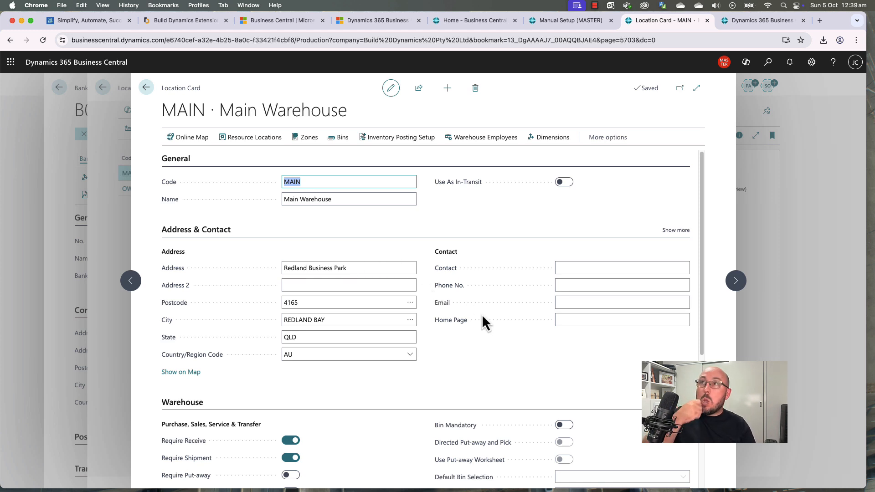
{"action": "left_click", "coordinate": [503, 385]}
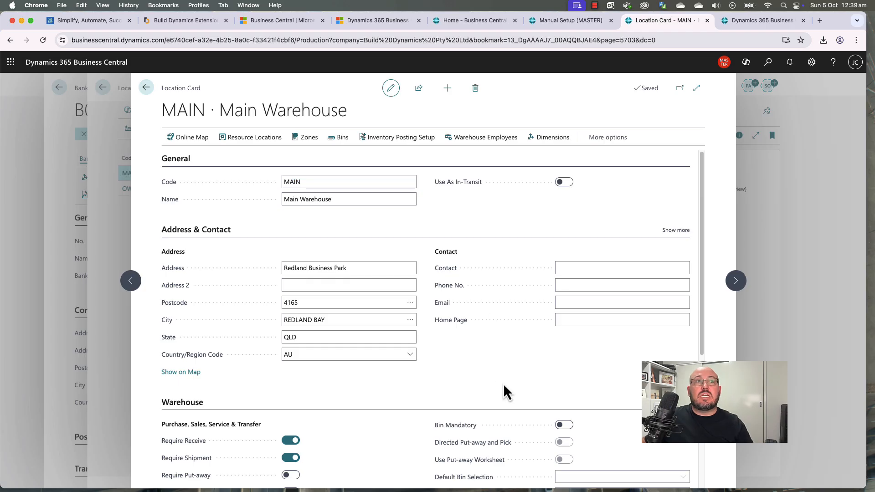
{"action": "key", "text": "Escape"}
{"action": "key", "text": "Escape"}
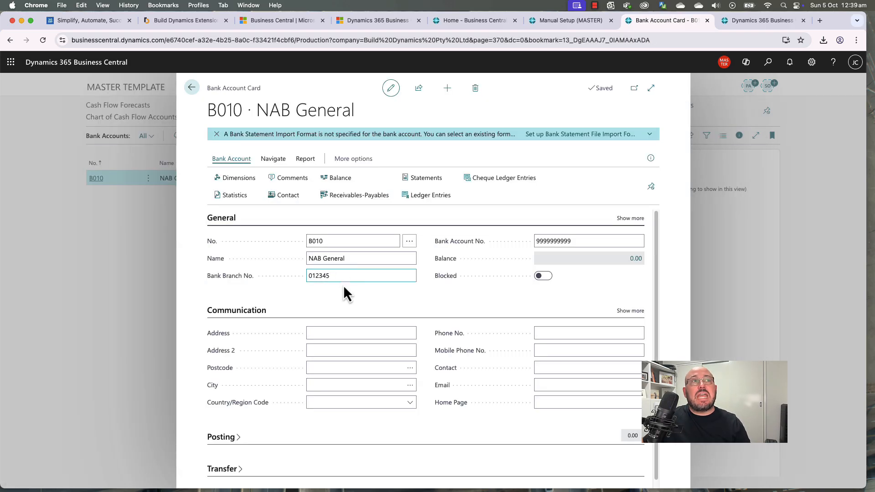
Step: Show all General fields, expand Posting, and collapse Communication on the NAB General bank card
{"action": "scroll", "coordinate": [381, 326], "scroll_direction": "down", "scroll_amount": 1}
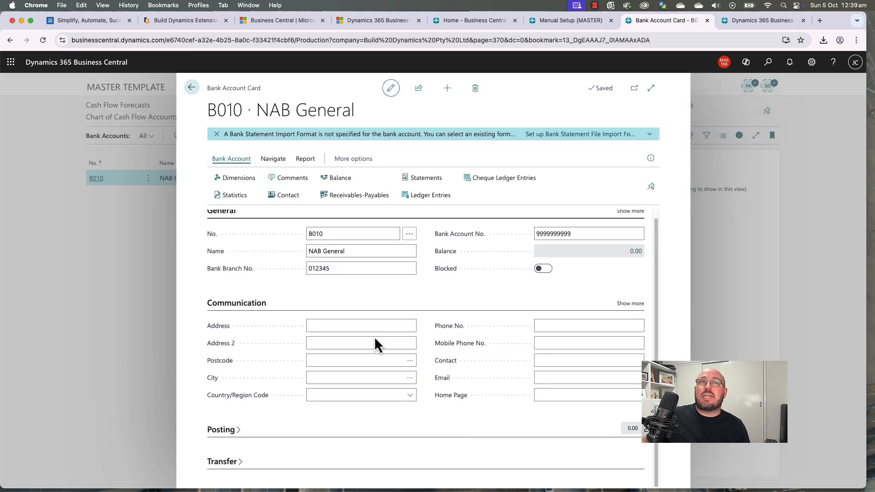
{"action": "left_click", "coordinate": [355, 338]}
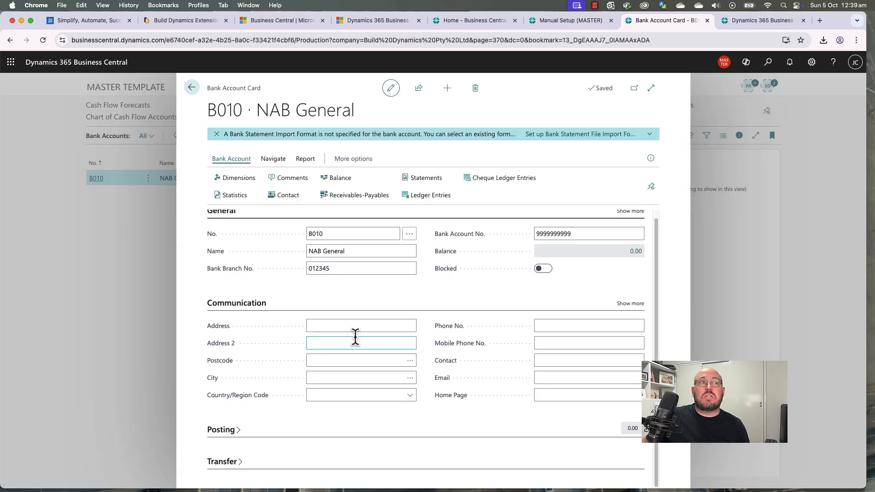
{"action": "left_click", "coordinate": [632, 212]}
{"action": "left_click", "coordinate": [356, 407]}
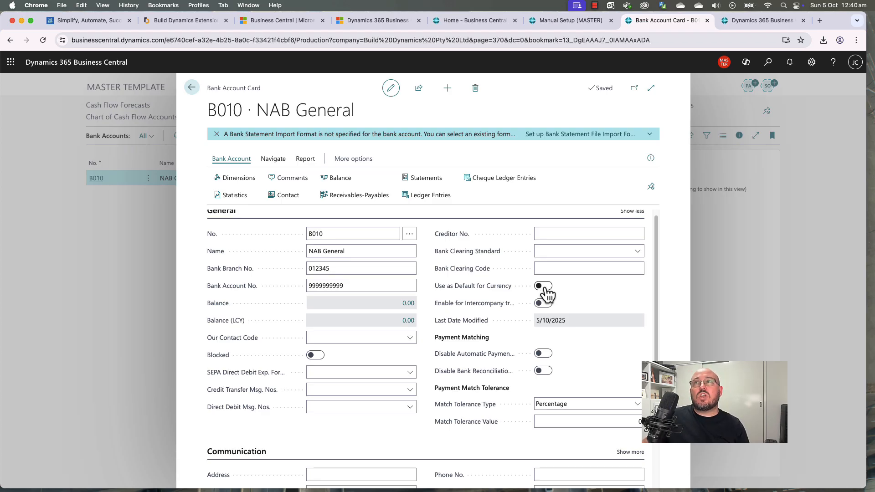
{"action": "scroll", "coordinate": [391, 354], "scroll_direction": "down", "scroll_amount": 1}
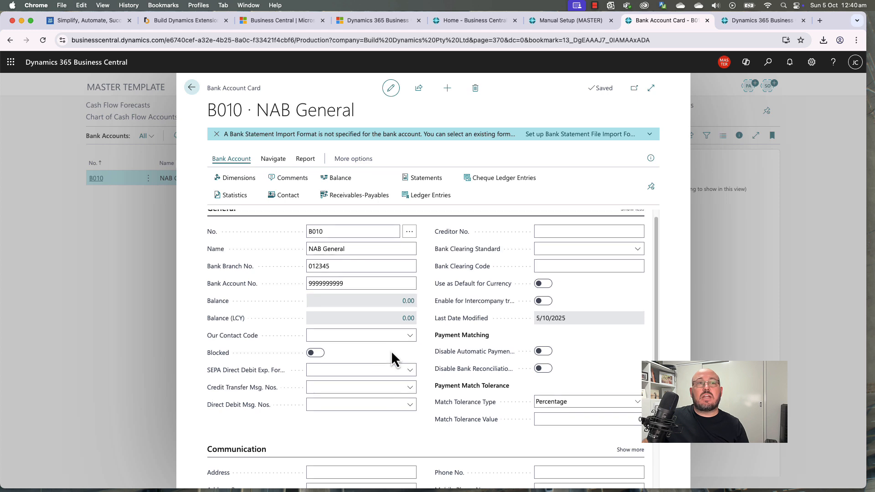
{"action": "scroll", "coordinate": [391, 353], "scroll_direction": "down", "scroll_amount": 5}
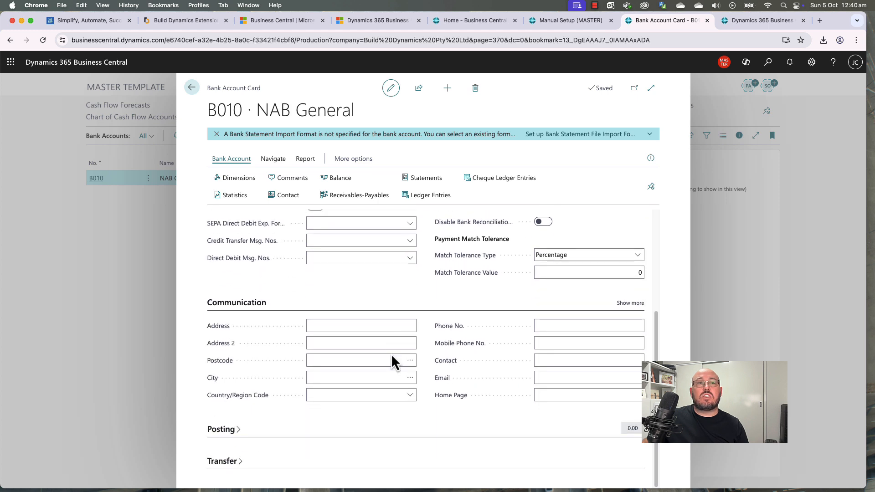
{"action": "left_click", "coordinate": [235, 429]}
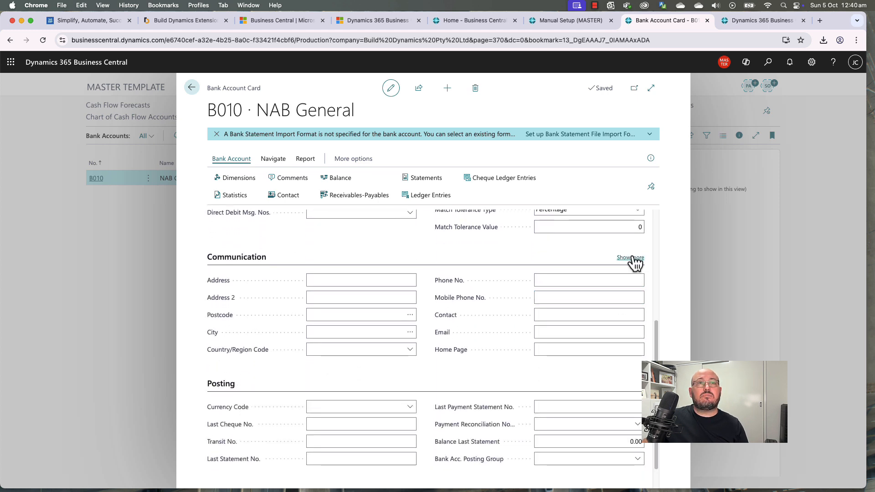
{"action": "left_click", "coordinate": [631, 258]}
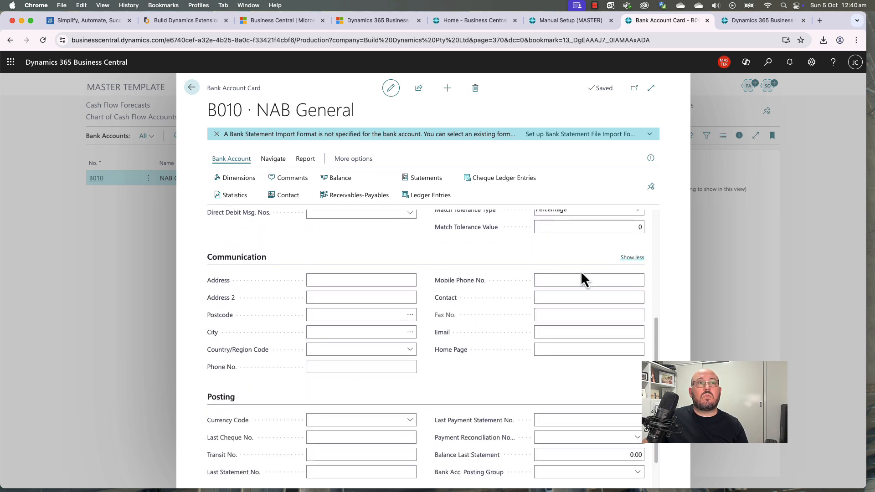
{"action": "left_click", "coordinate": [250, 264]}
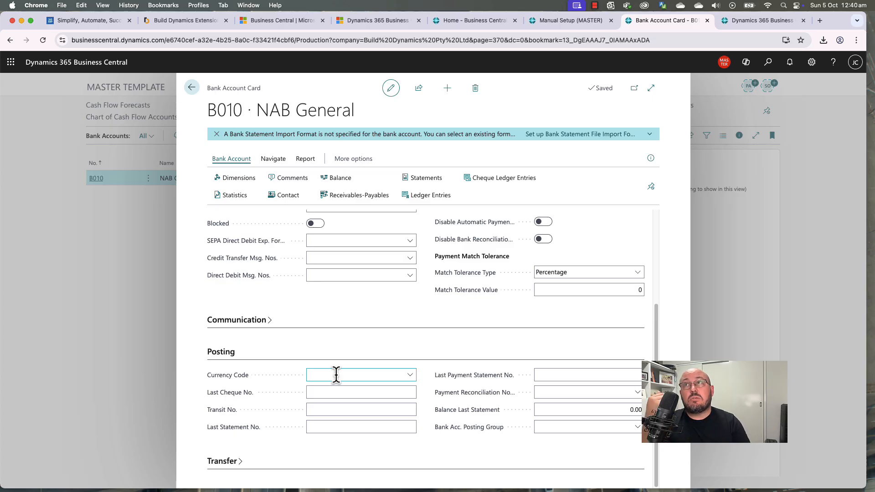
{"action": "left_click", "coordinate": [768, 63]}
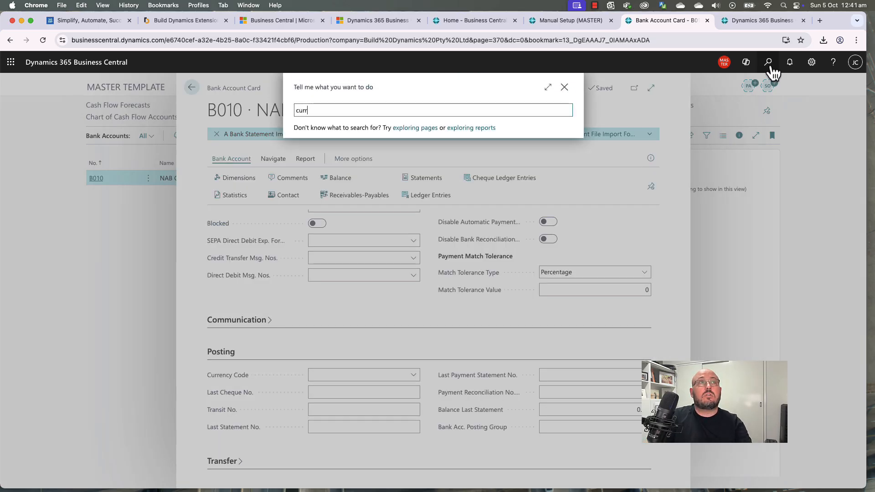
{"action": "type", "text": "curren"}
{"action": "left_click", "coordinate": [307, 197]}
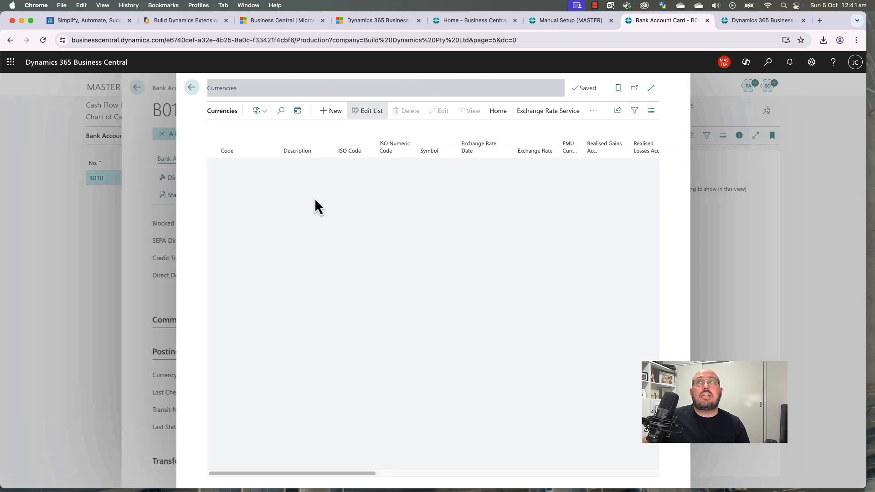
{"action": "scroll", "coordinate": [298, 403], "scroll_direction": "down", "scroll_amount": 10}
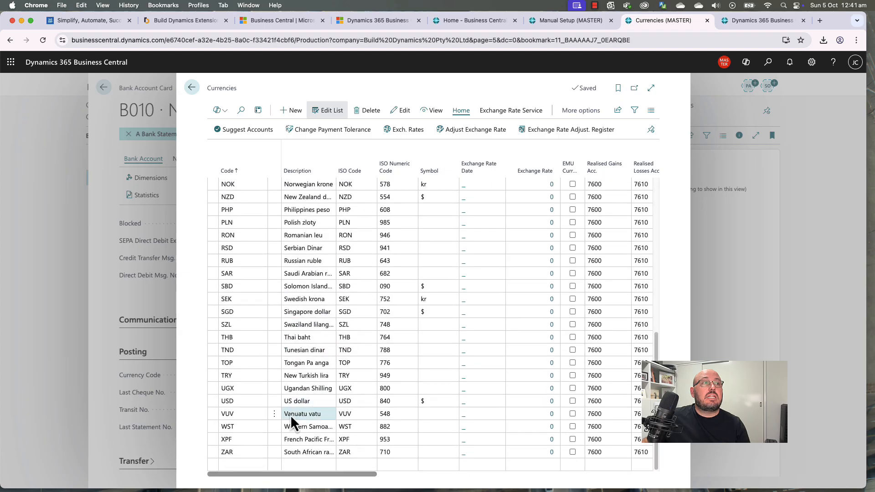
{"action": "scroll", "coordinate": [253, 310], "scroll_direction": "up", "scroll_amount": 10}
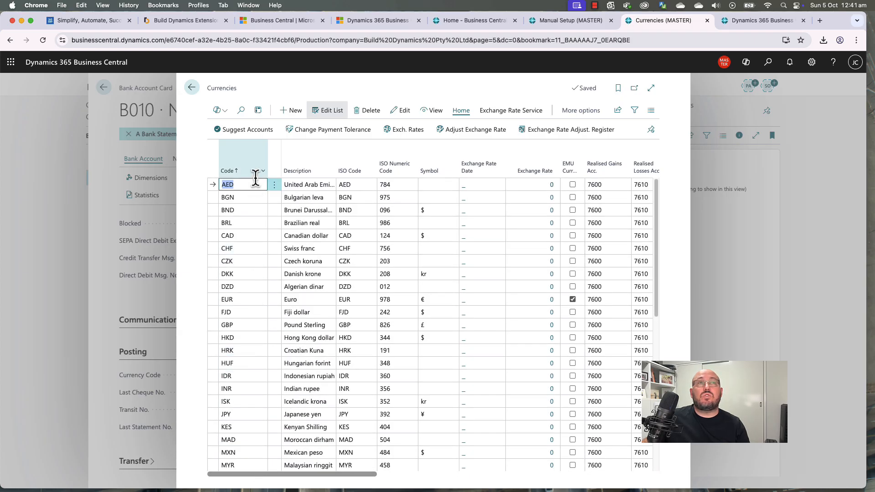
{"action": "left_click", "coordinate": [192, 90]}
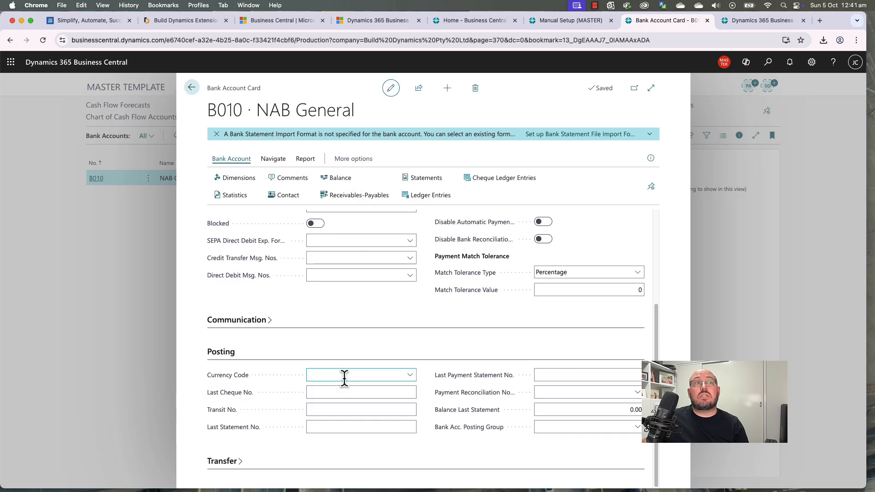
{"action": "left_click", "coordinate": [333, 392]}
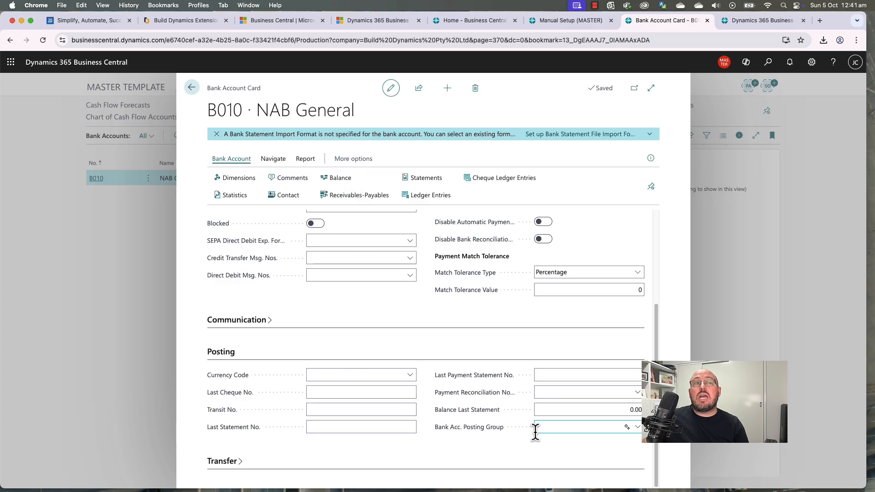
Step: Rename the CHECKING bank posting group to NAB GENERAL, updating related records
{"action": "left_click", "coordinate": [565, 431]}
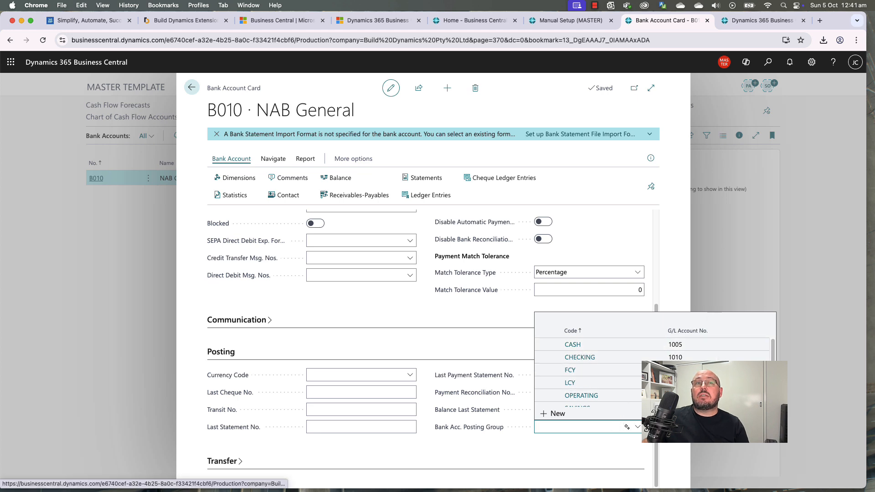
{"action": "left_click", "coordinate": [741, 413]}
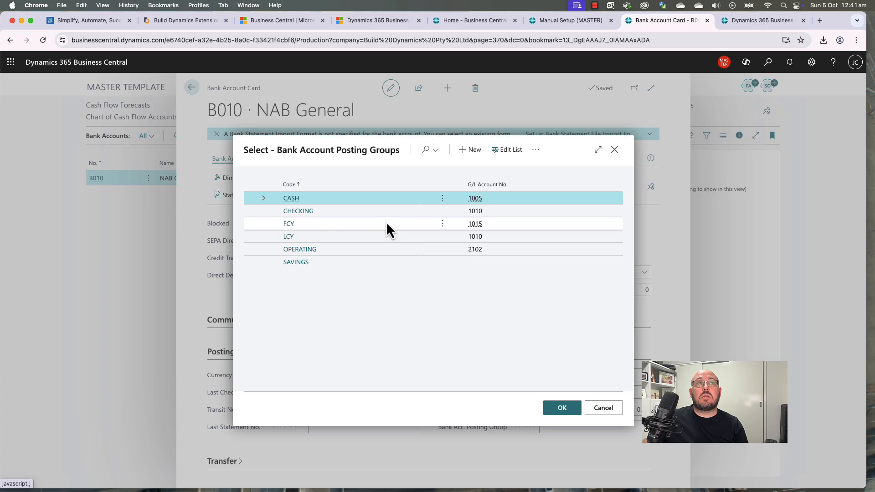
{"action": "left_click", "coordinate": [504, 155]}
{"action": "left_click", "coordinate": [508, 211]}
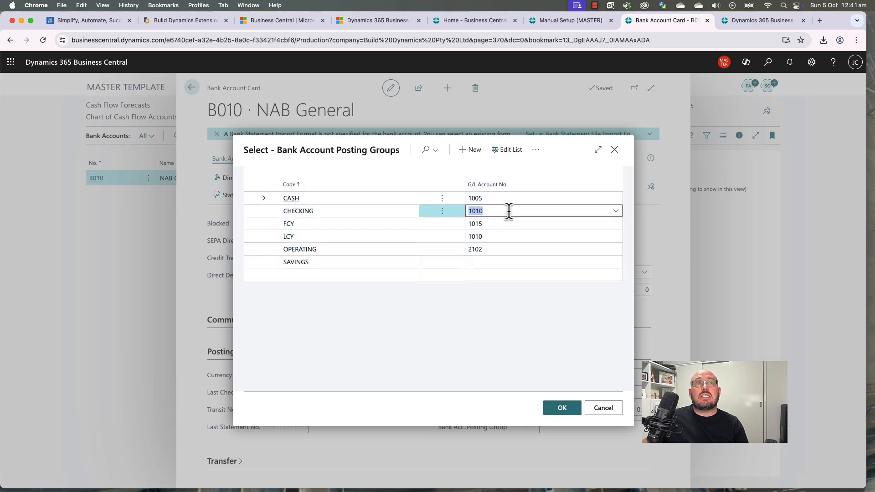
{"action": "left_click", "coordinate": [616, 211]}
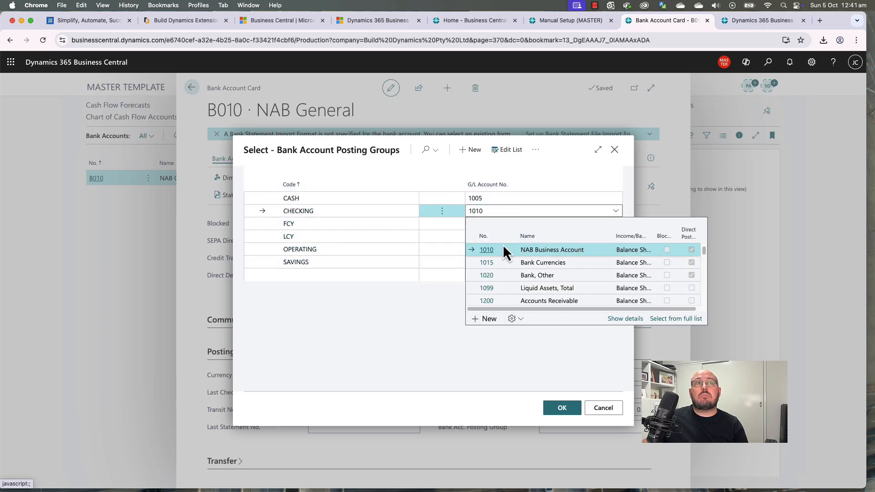
{"action": "left_click", "coordinate": [366, 210]}
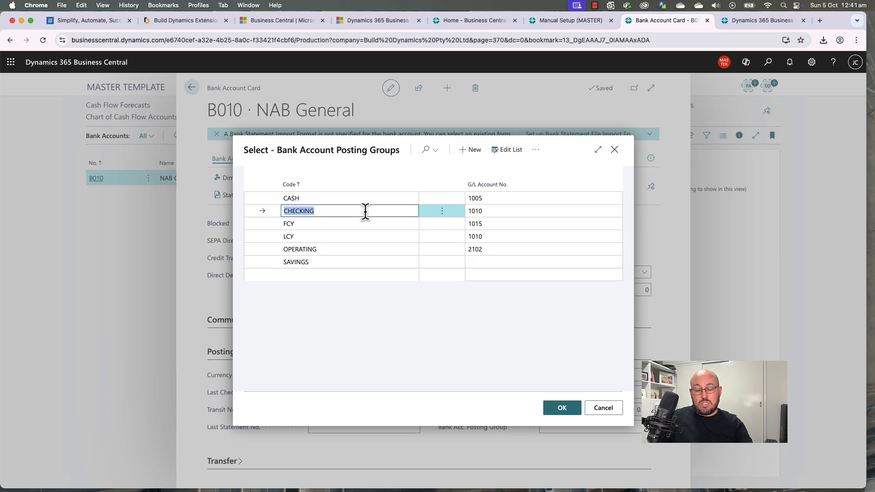
{"action": "type", "text": "Nab General"}
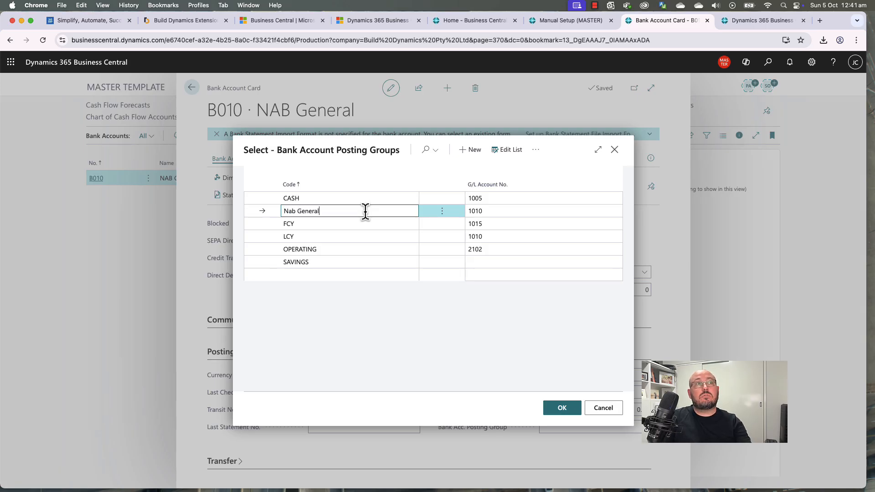
{"action": "left_click", "coordinate": [389, 250]}
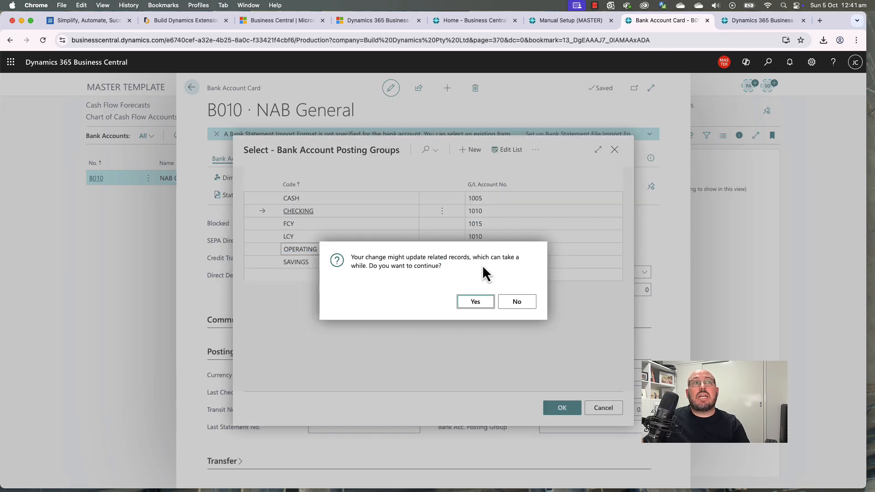
{"action": "left_click", "coordinate": [474, 303]}
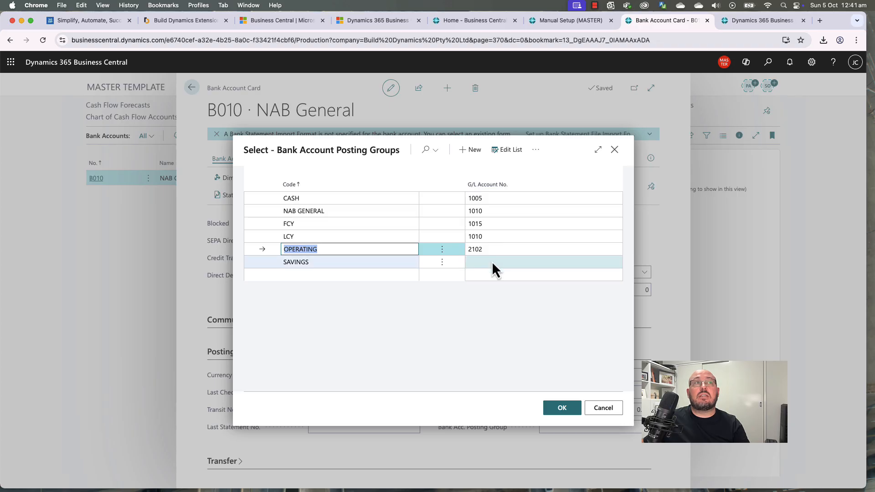
Step: Delete the FCY, LCY and OPERATING bank posting groups
{"action": "left_click", "coordinate": [491, 261]}
{"action": "left_click", "coordinate": [499, 225]}
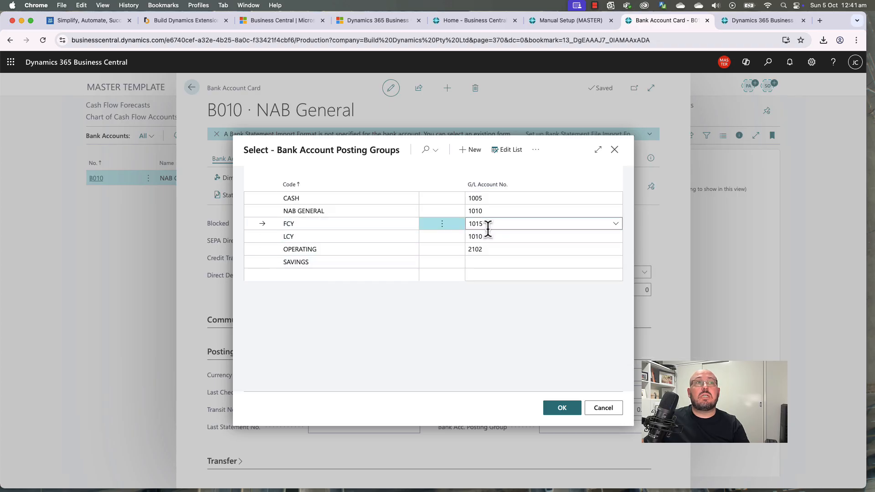
{"action": "left_click", "coordinate": [442, 226]}
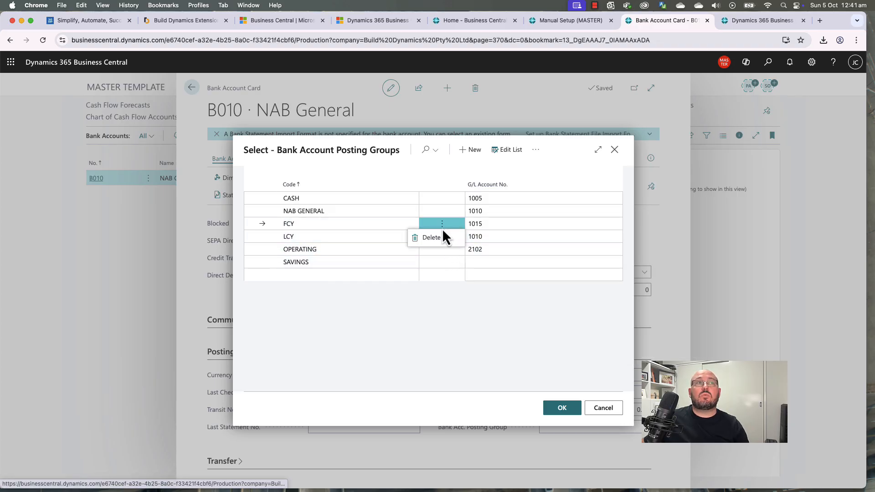
{"action": "left_click", "coordinate": [438, 238]}
{"action": "left_click", "coordinate": [478, 303]}
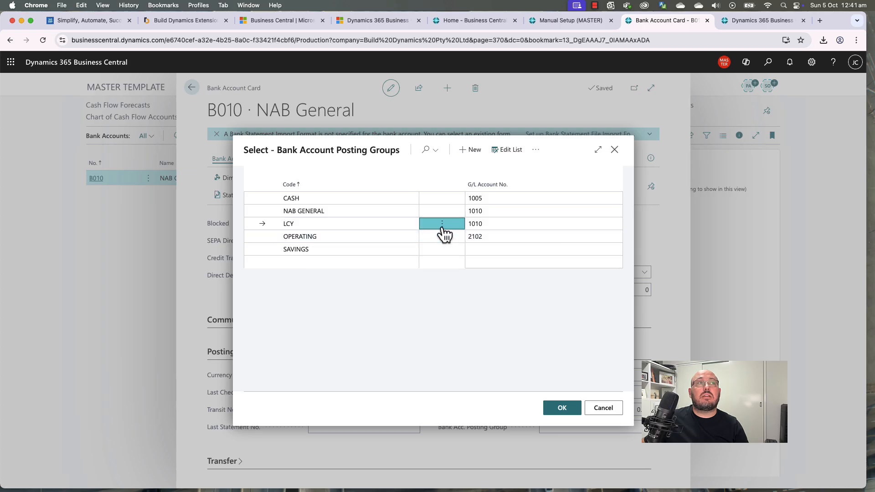
{"action": "left_click", "coordinate": [443, 225]}
{"action": "left_click", "coordinate": [446, 239]}
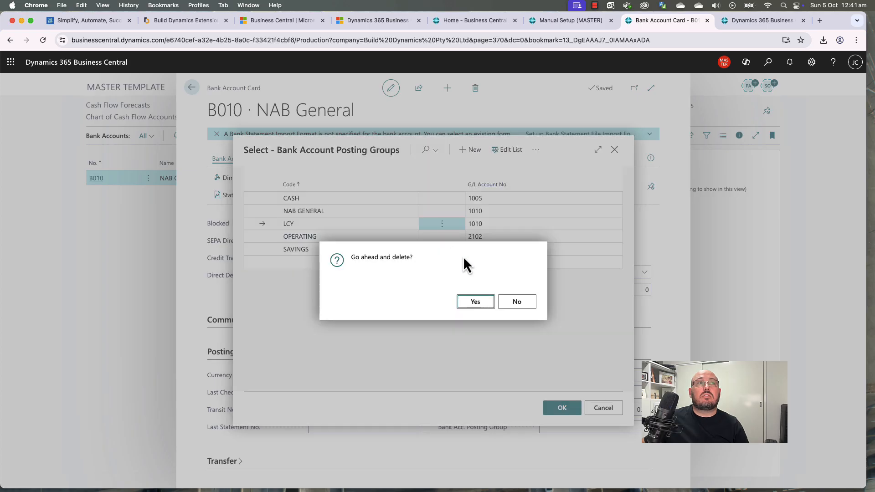
{"action": "left_click", "coordinate": [479, 302]}
{"action": "left_click", "coordinate": [444, 225]}
{"action": "left_click", "coordinate": [444, 238]}
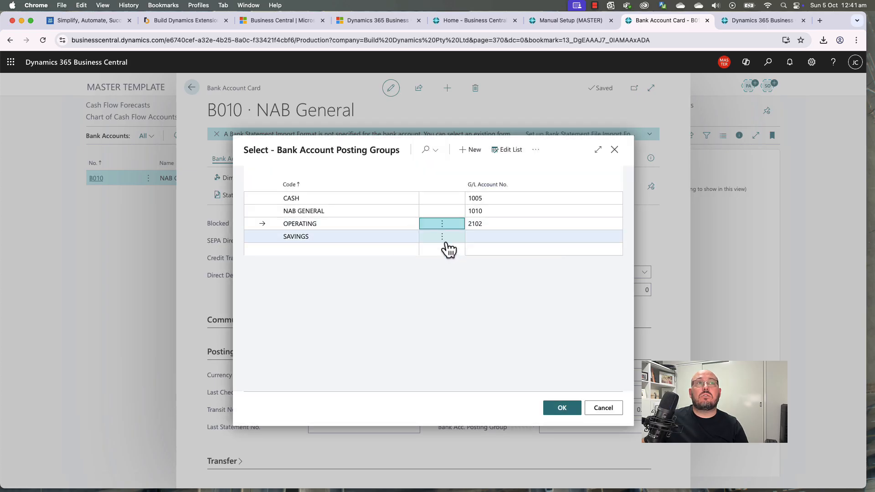
{"action": "left_click", "coordinate": [494, 301]}
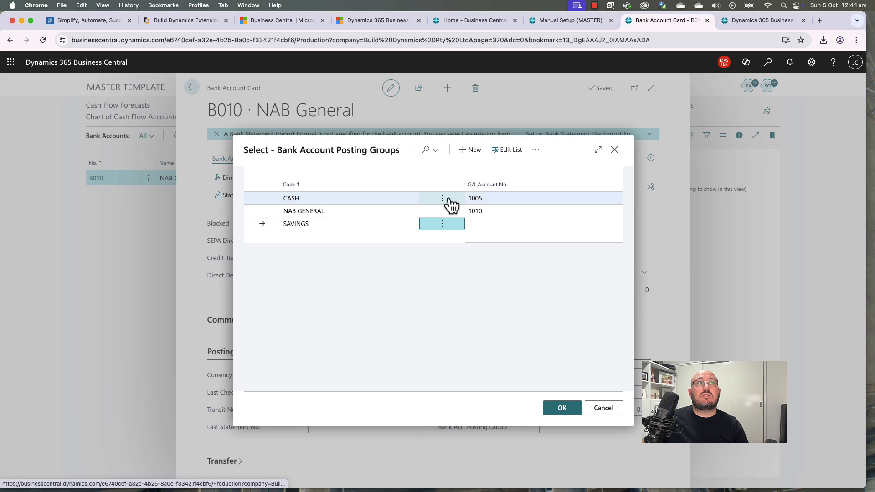
Step: Keep CASH on G/L account 1005 and delete the SAVINGS posting group
{"action": "left_click", "coordinate": [506, 200]}
{"action": "left_click", "coordinate": [616, 199]}
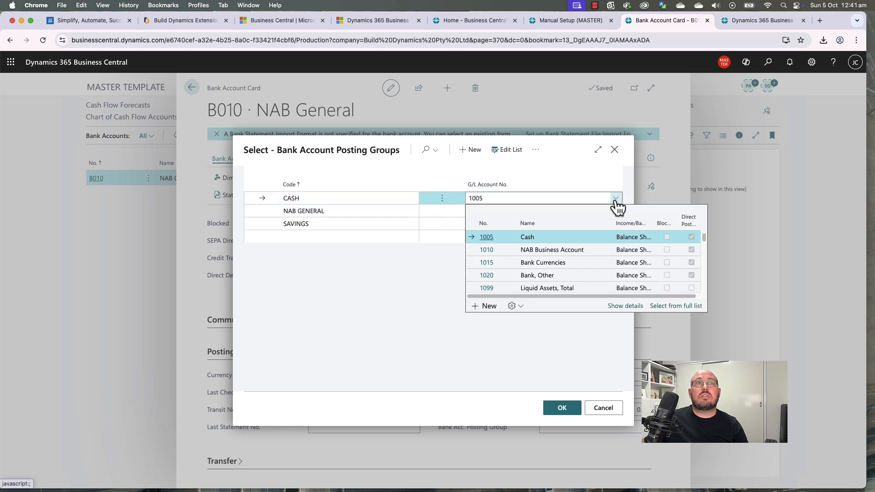
{"action": "left_click", "coordinate": [616, 199]}
{"action": "left_click", "coordinate": [478, 223]}
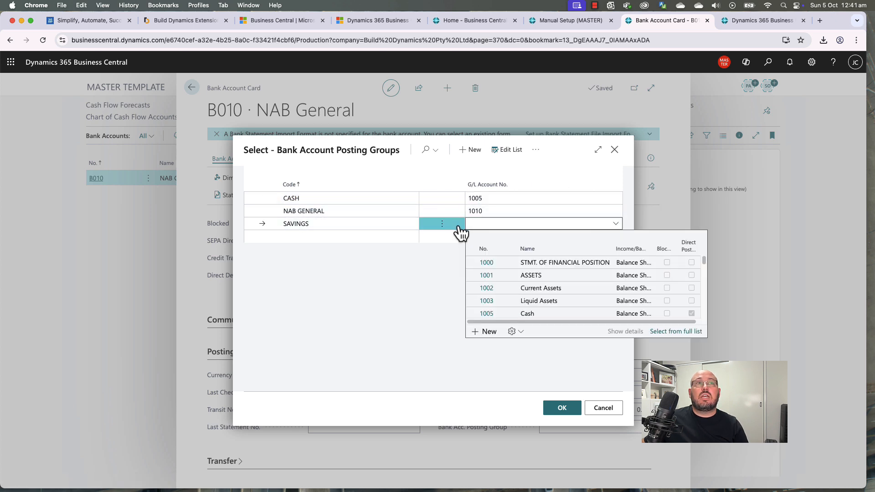
{"action": "scroll", "coordinate": [558, 286], "scroll_direction": "down", "scroll_amount": 2}
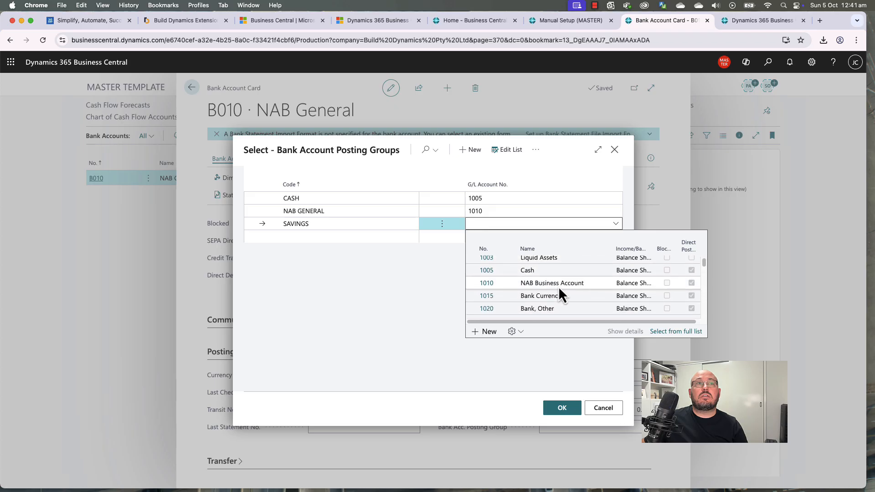
{"action": "left_click", "coordinate": [442, 225]}
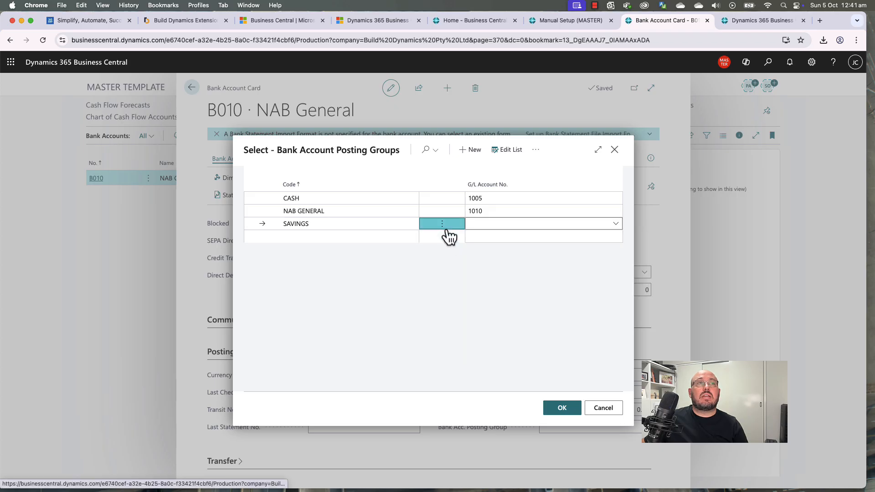
{"action": "left_click", "coordinate": [441, 240]}
{"action": "left_click", "coordinate": [476, 302]}
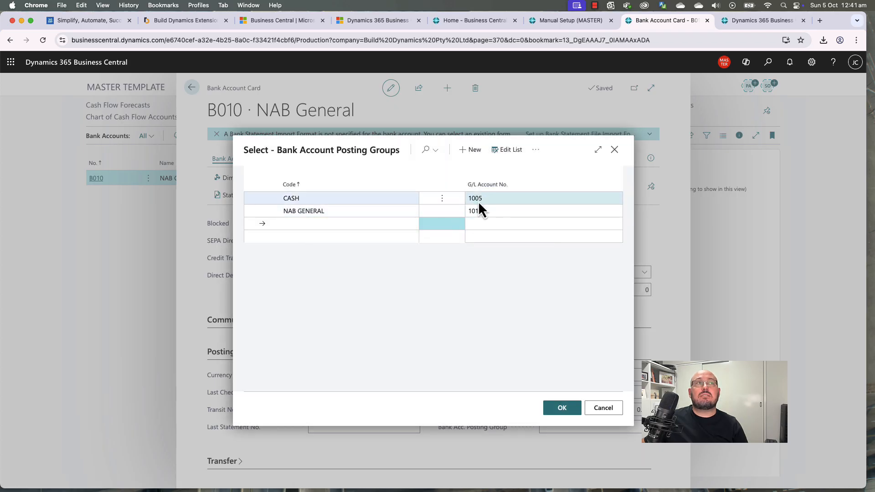
Step: Assign NAB GENERAL as B010's Bank Acc. Posting Group
{"action": "left_click", "coordinate": [442, 210]}
{"action": "left_click", "coordinate": [562, 407]}
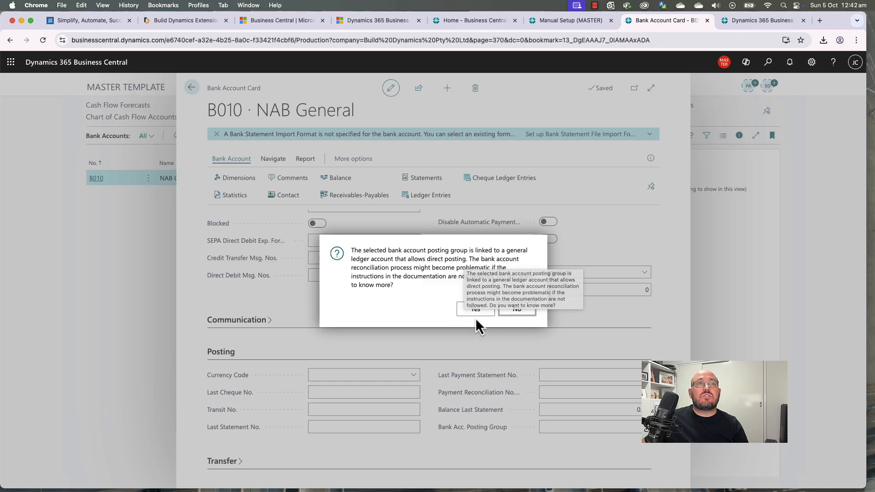
{"action": "left_click", "coordinate": [485, 307]}
Step: Turn off Direct Posting on G/L account 1010 NAB Business Account, then reconfirm NAB GENERAL on B010
{"action": "left_click", "coordinate": [602, 21]}
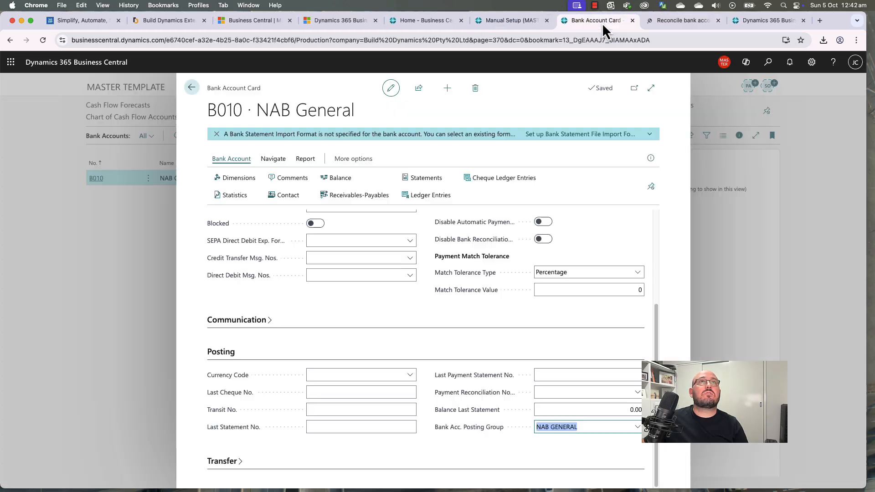
{"action": "left_click", "coordinate": [636, 430]}
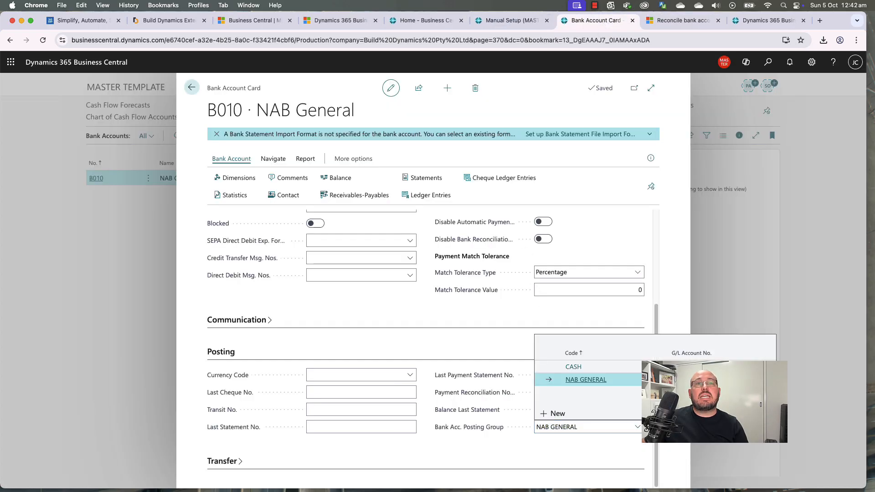
{"action": "left_click", "coordinate": [738, 413]}
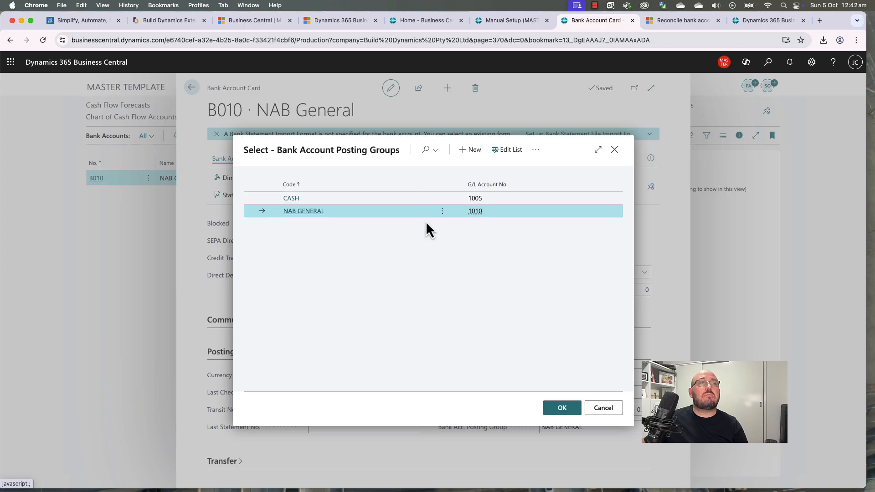
{"action": "mouse_move", "coordinate": [475, 213]}
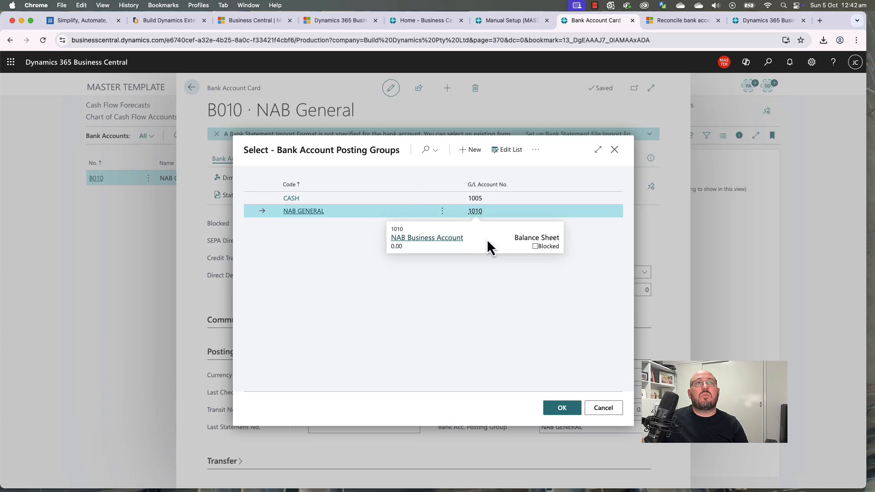
{"action": "left_click", "coordinate": [446, 244]}
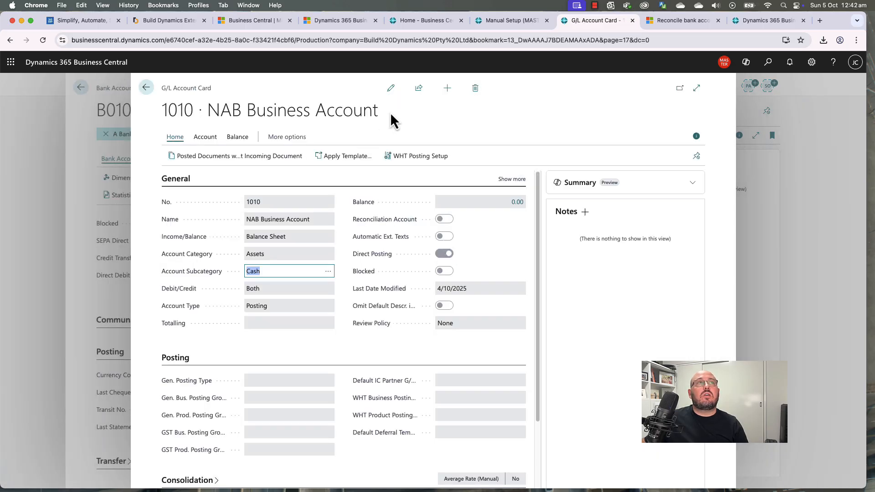
{"action": "left_click", "coordinate": [390, 88]}
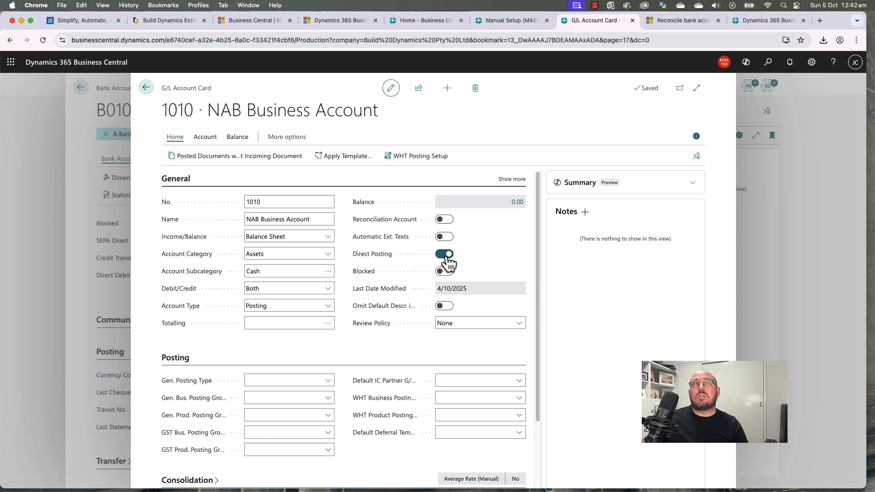
{"action": "left_click", "coordinate": [445, 254]}
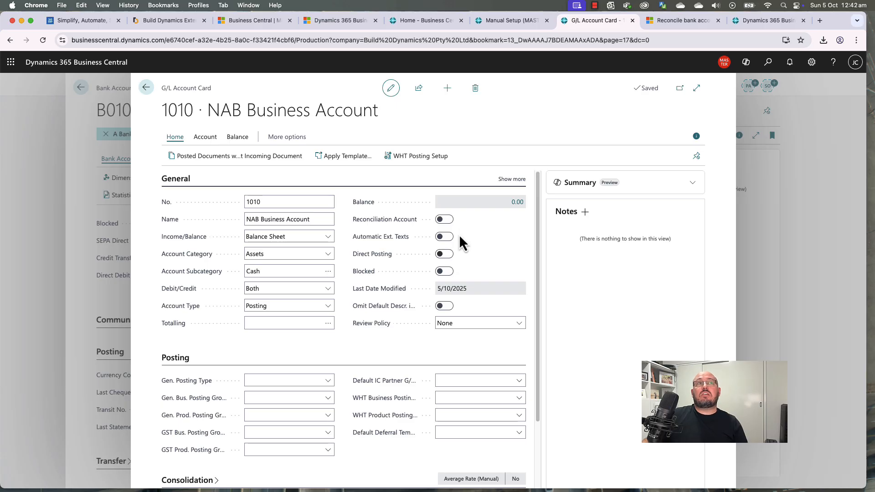
{"action": "left_click", "coordinate": [146, 91]}
{"action": "left_click", "coordinate": [561, 410]}
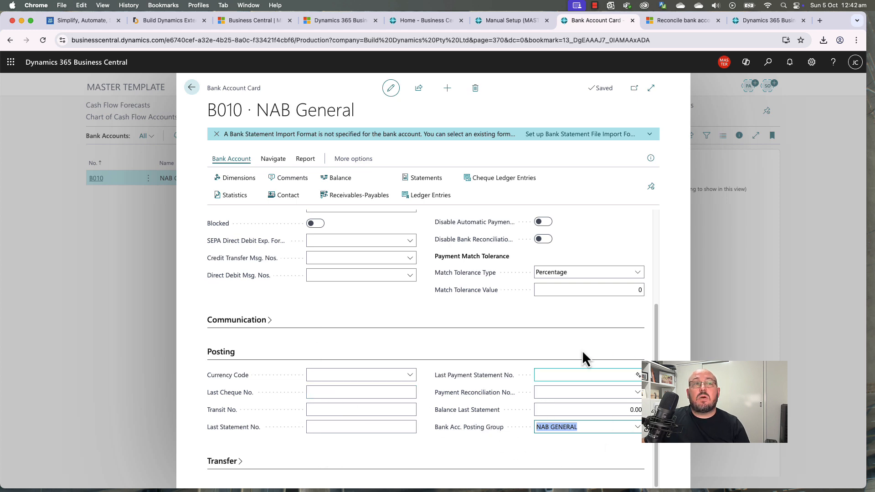
Step: Set the Payment Export Format to SEPACT in the Transfer section and list the statement import formats
{"action": "left_click", "coordinate": [516, 453]}
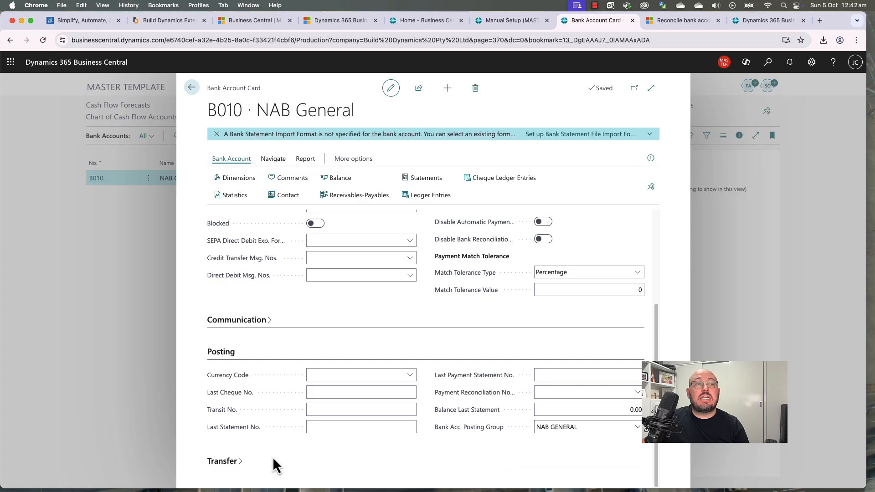
{"action": "left_click", "coordinate": [224, 462]}
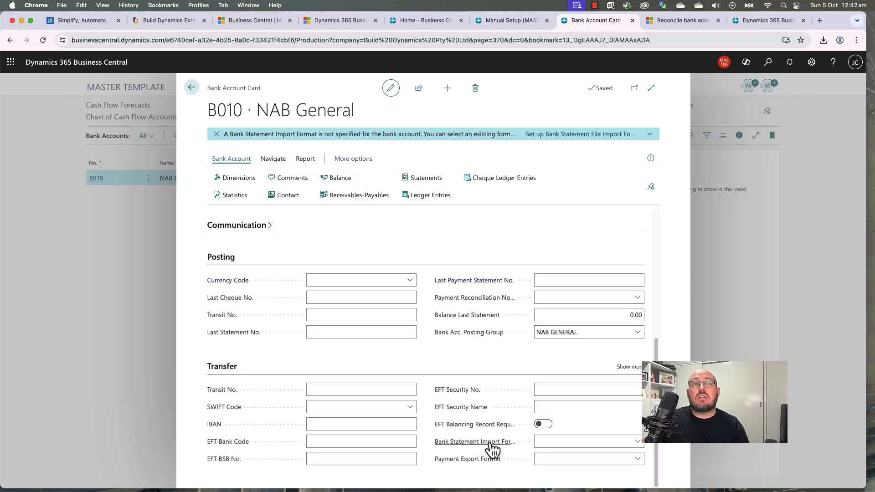
{"action": "left_click", "coordinate": [556, 460]}
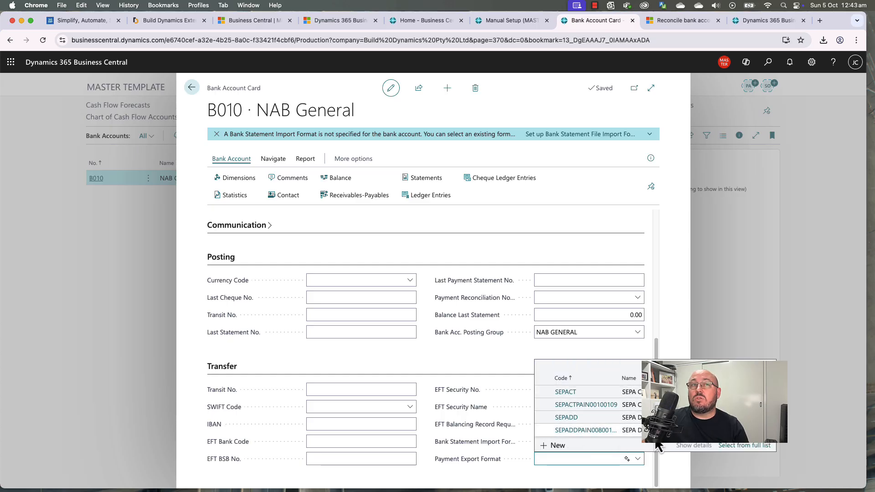
{"action": "key", "text": "Down"}
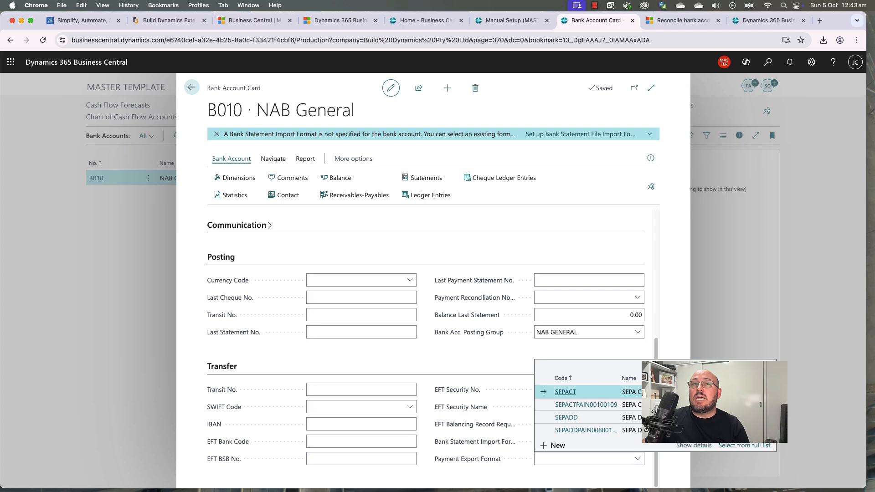
{"action": "key", "text": "Return"}
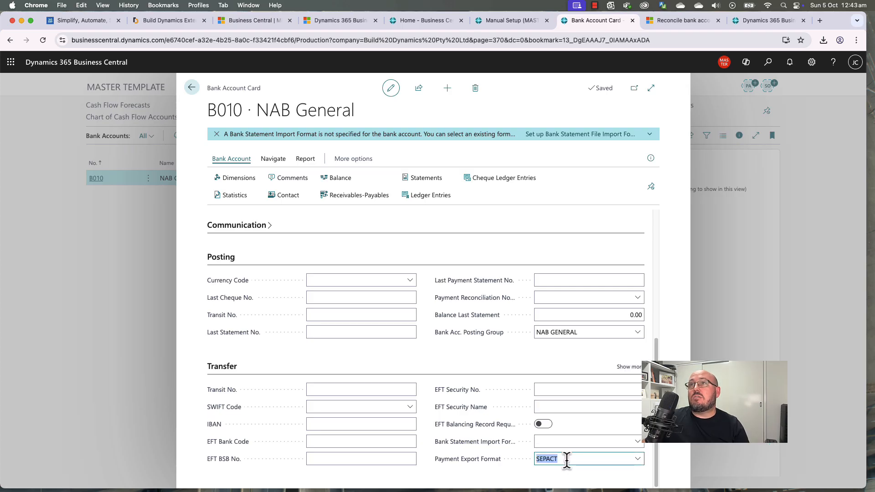
{"action": "left_click", "coordinate": [637, 459]}
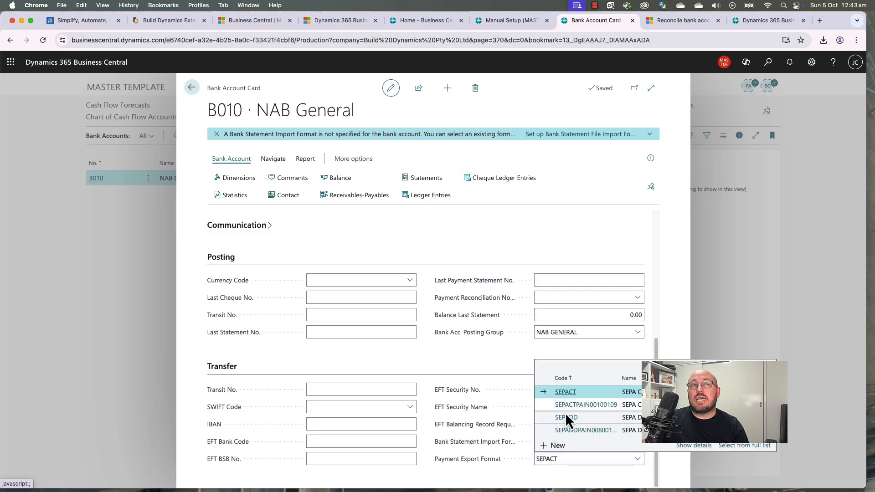
{"action": "left_click", "coordinate": [579, 465]}
{"action": "left_click", "coordinate": [556, 442]}
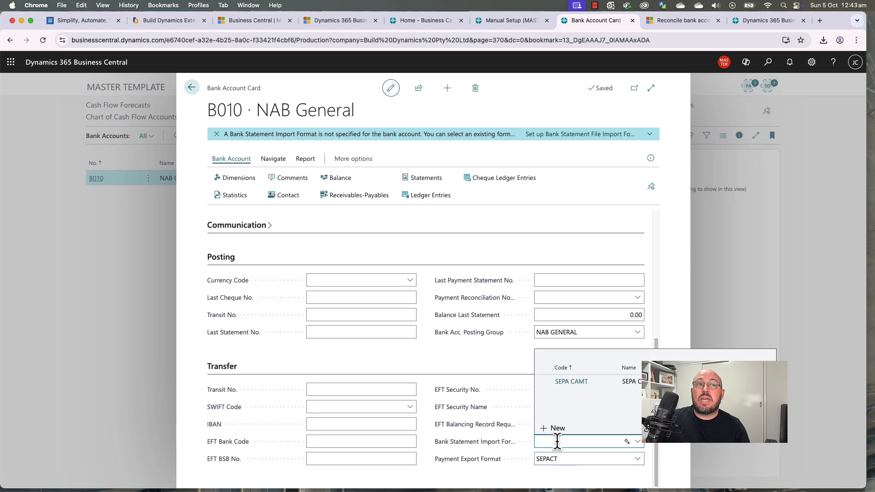
Step: Add a bank export/import setup with code NAB, name Nab Import and direction Import
{"action": "left_click", "coordinate": [558, 430]}
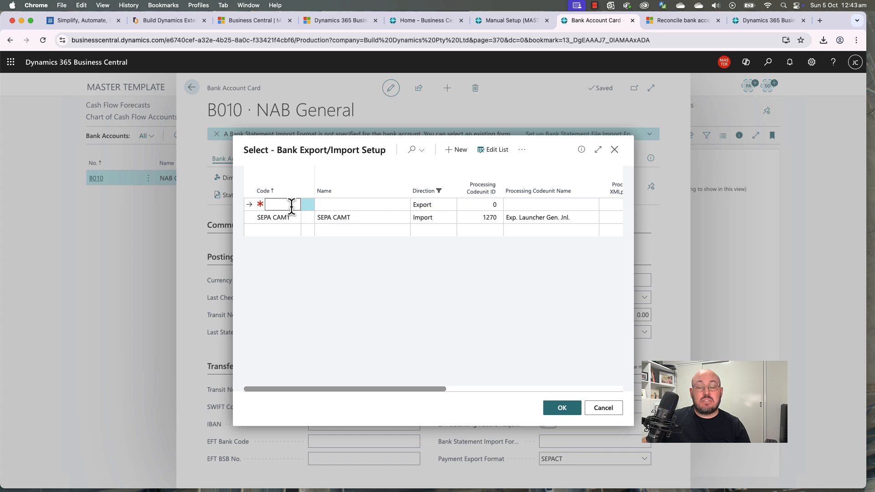
{"action": "key", "text": "Tab"}
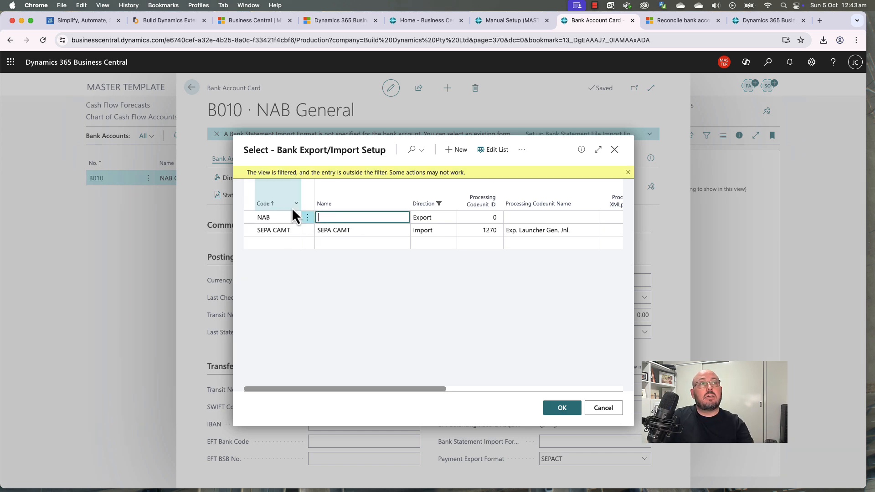
{"action": "type", "text": "Nab Import"}
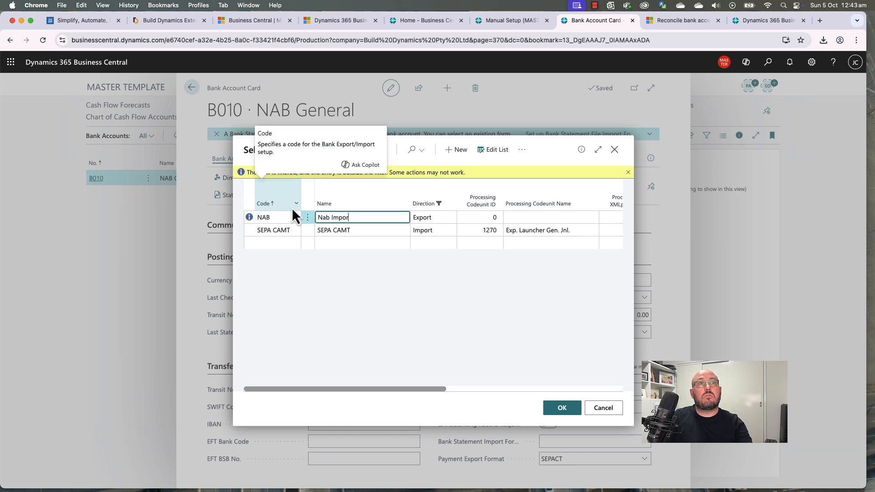
{"action": "left_click", "coordinate": [425, 218]}
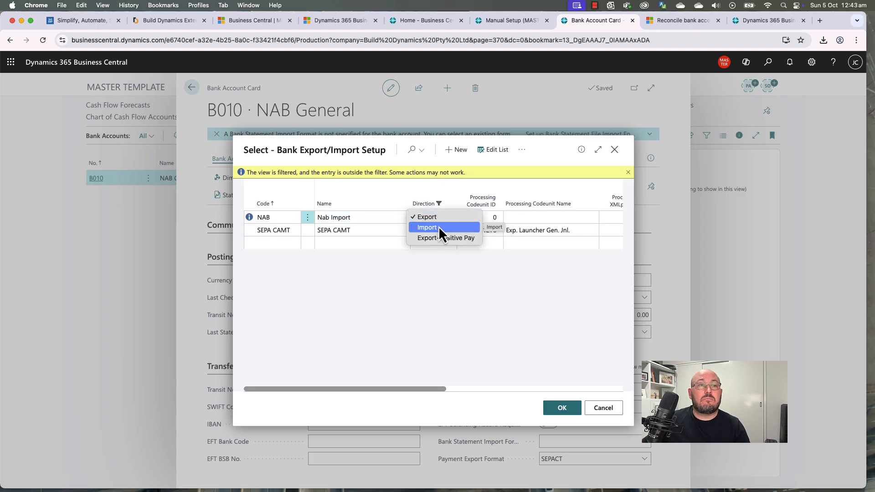
{"action": "left_click", "coordinate": [438, 227]}
{"action": "left_click", "coordinate": [486, 218]}
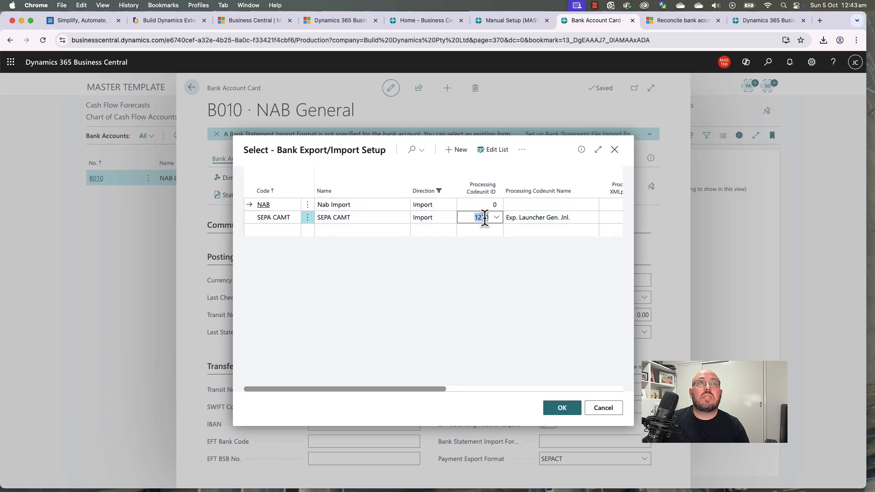
{"action": "left_click", "coordinate": [488, 208]}
{"action": "left_click", "coordinate": [496, 208]}
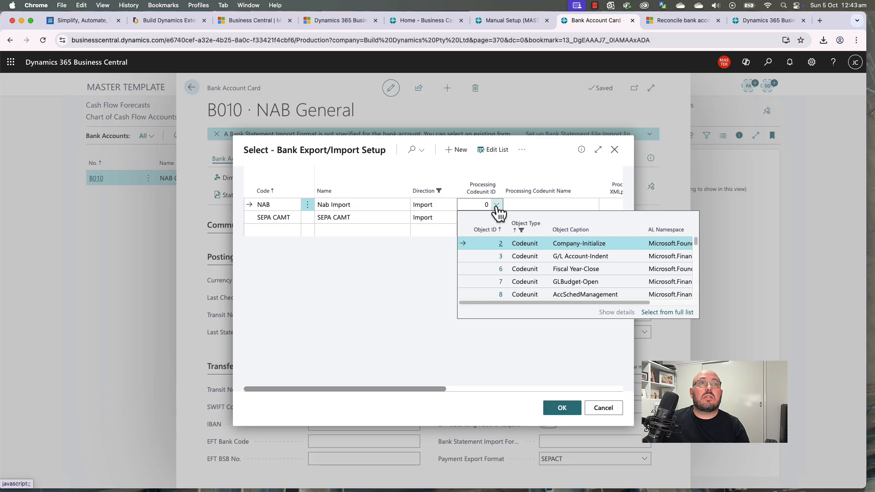
{"action": "left_click", "coordinate": [496, 208]}
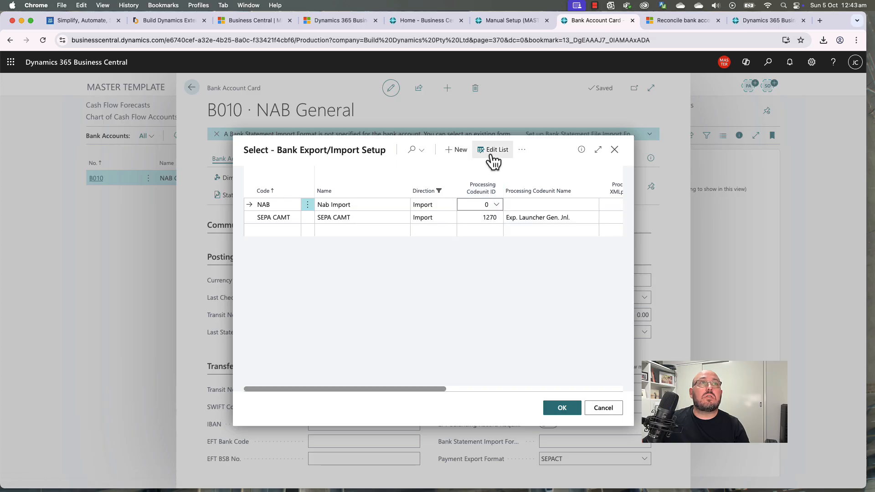
Step: Launch the Bank Statement File Format Wizard from the list actions
{"action": "left_click", "coordinate": [521, 150]}
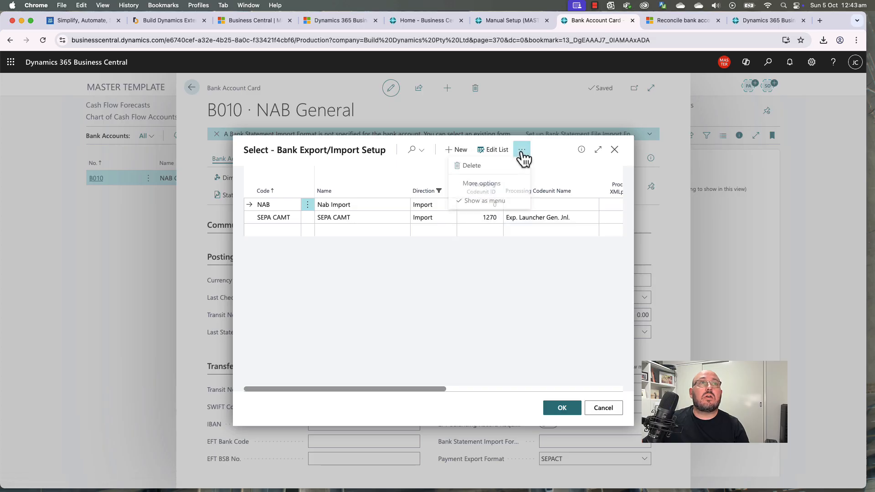
{"action": "left_click", "coordinate": [501, 188]}
{"action": "mouse_move", "coordinate": [503, 192]}
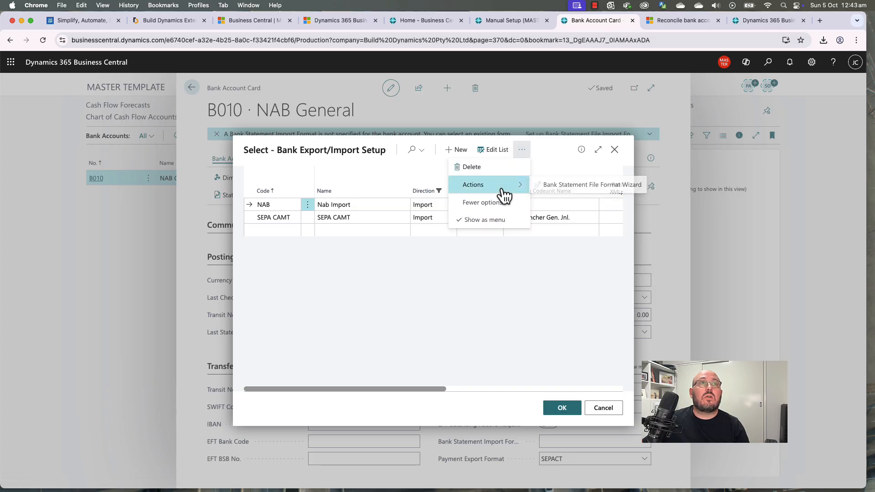
{"action": "left_click", "coordinate": [568, 186]}
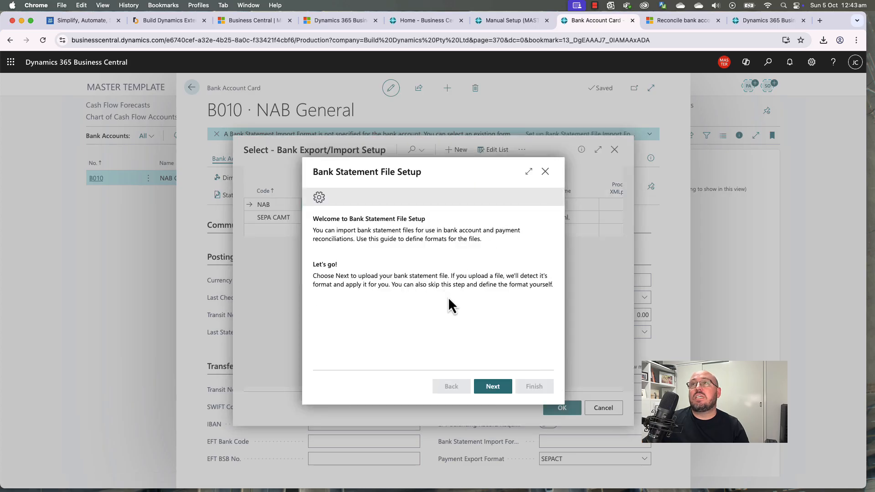
Step: Choose to define the file layout yourself, skipping 1 header line
{"action": "left_click", "coordinate": [494, 393]}
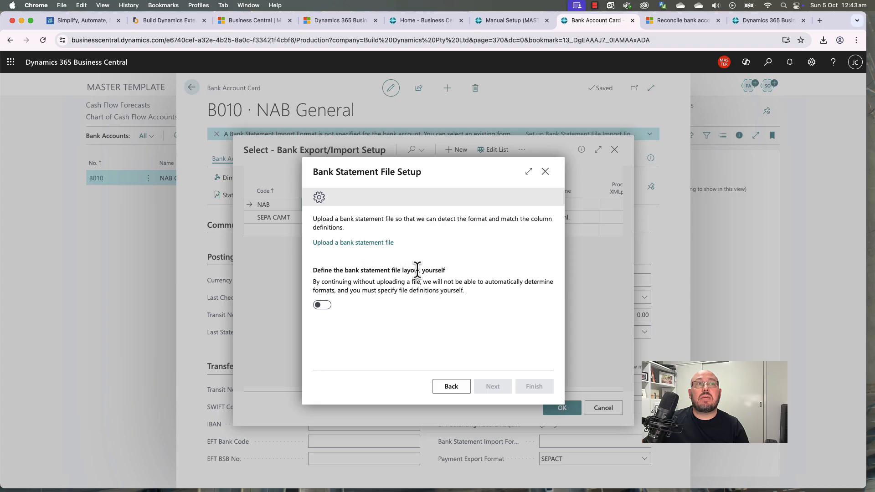
{"action": "left_click", "coordinate": [322, 304]}
{"action": "left_click", "coordinate": [495, 390]}
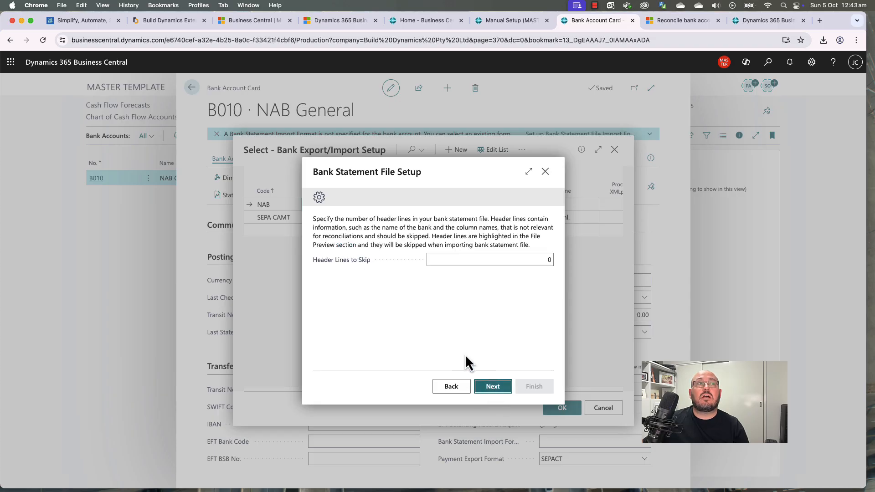
{"action": "left_click", "coordinate": [467, 259]}
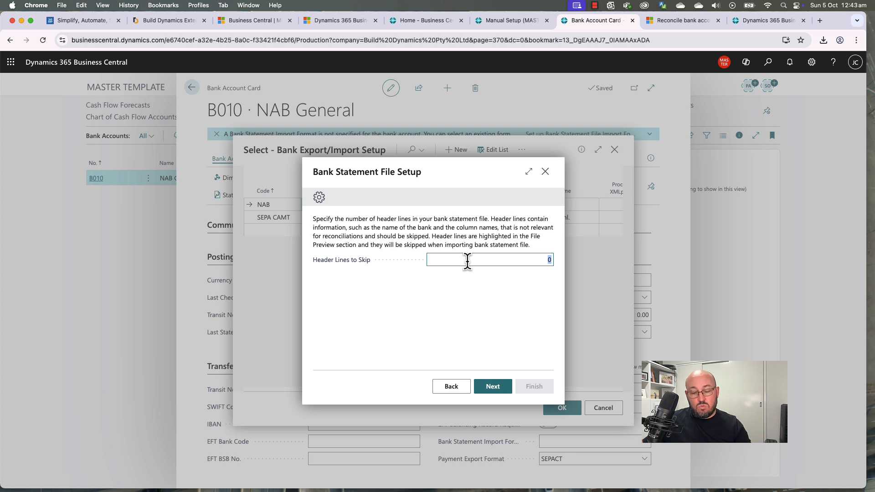
{"action": "type", "text": "1"}
{"action": "left_click", "coordinate": [471, 298]}
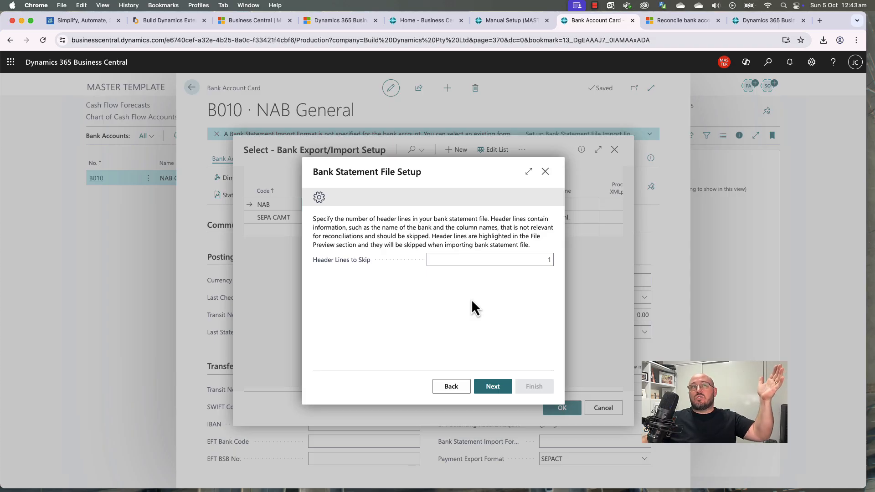
Step: Set the column count to 6 and advance to the column definitions
{"action": "left_click", "coordinate": [494, 388]}
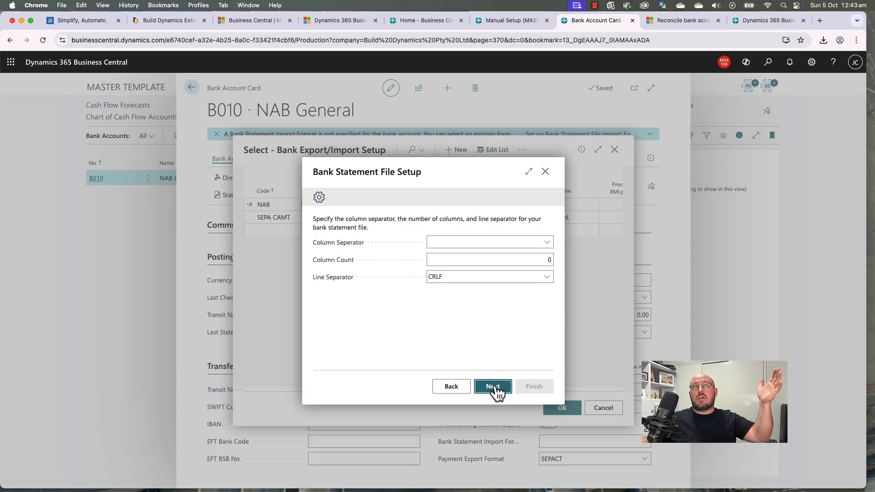
{"action": "left_click", "coordinate": [447, 242]}
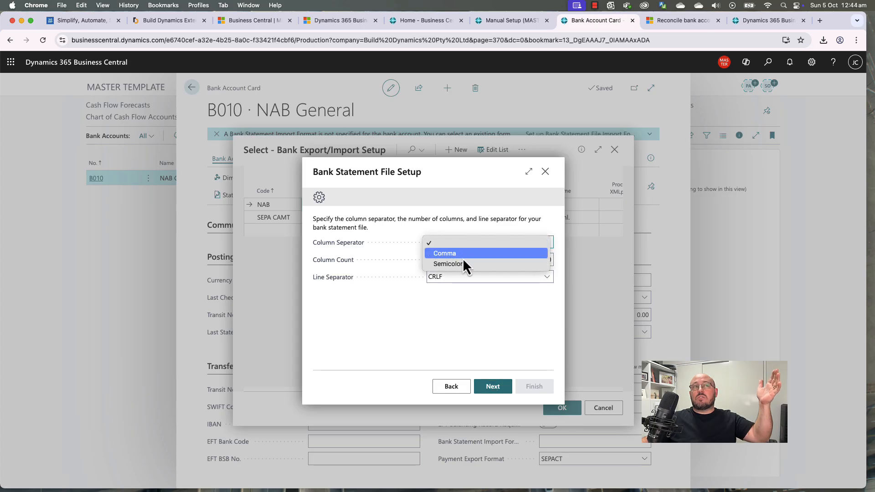
{"action": "left_click", "coordinate": [445, 326]}
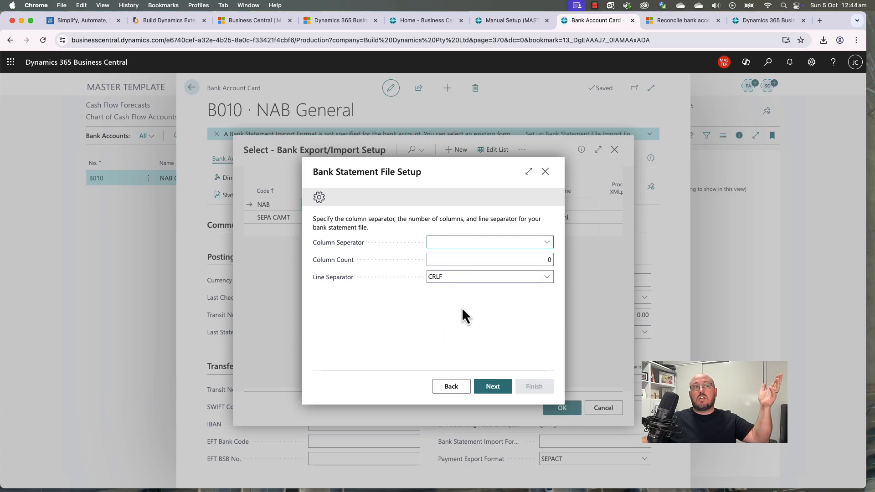
{"action": "left_click", "coordinate": [495, 259]}
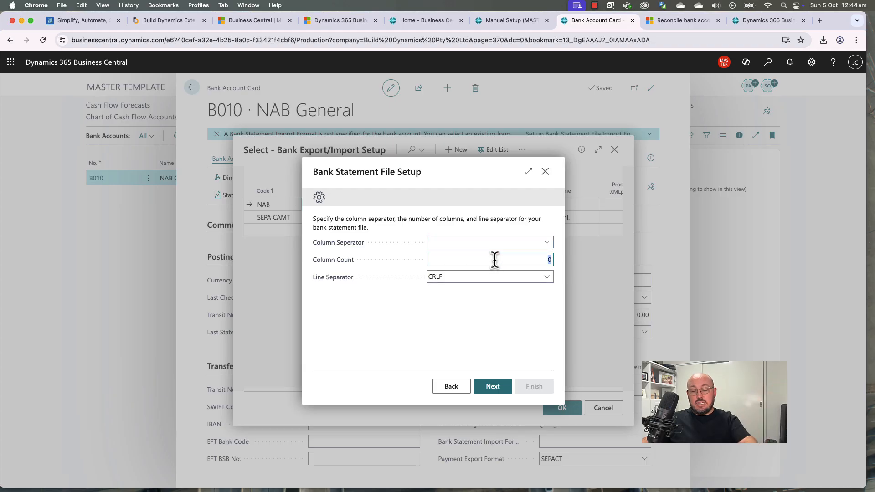
{"action": "type", "text": "6"}
{"action": "left_click", "coordinate": [492, 243]}
{"action": "left_click", "coordinate": [489, 251]}
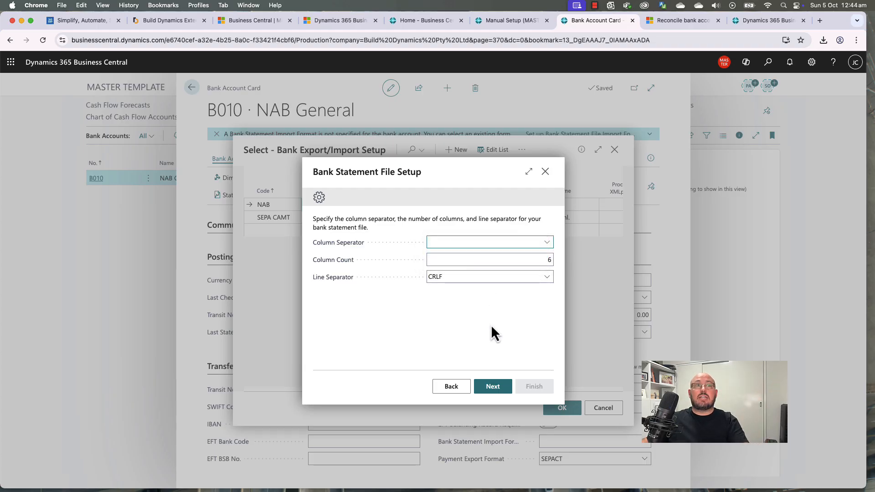
{"action": "left_click", "coordinate": [500, 390]}
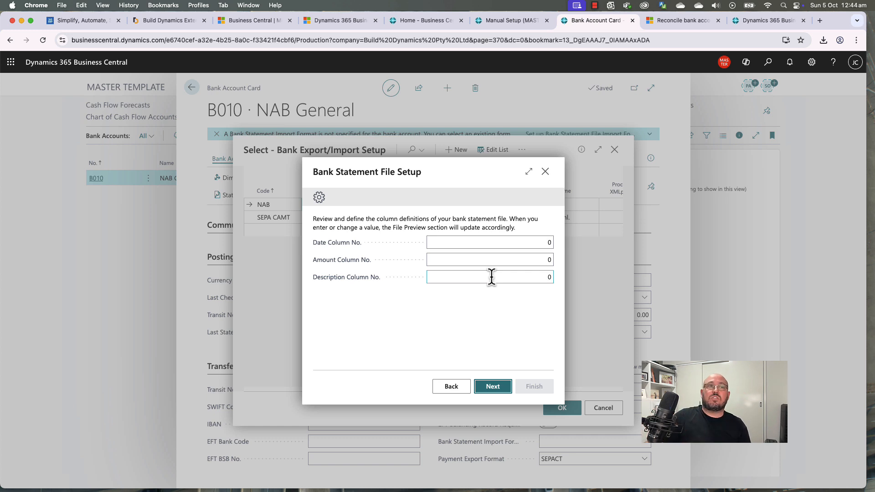
Step: Keep date column 1 and the amount and description columns, then move to local formats
{"action": "left_click", "coordinate": [498, 242]}
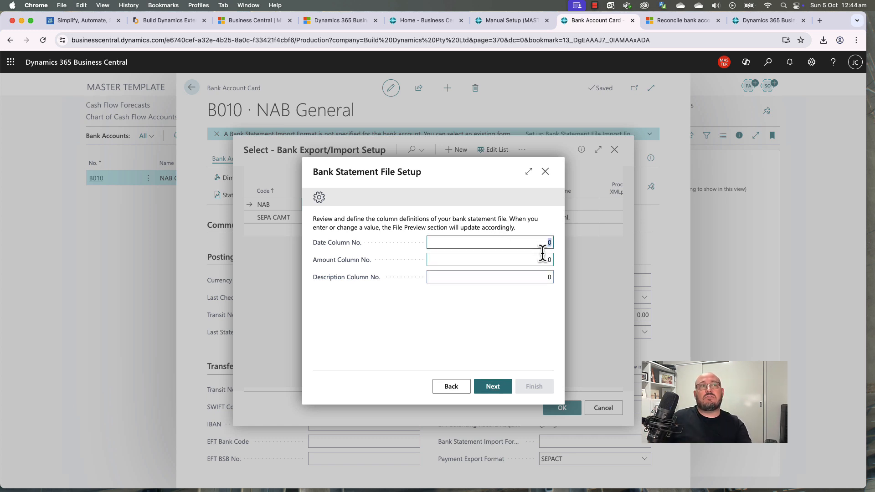
{"action": "key", "text": "Tab"}
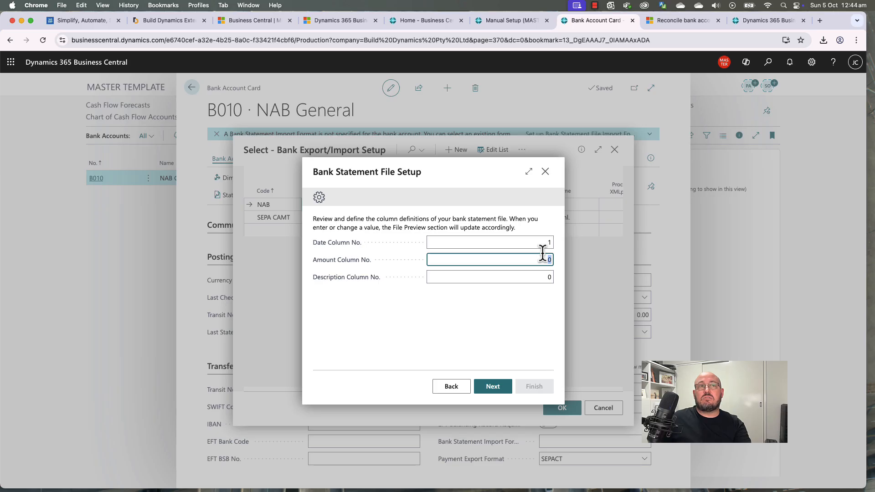
{"action": "key", "text": "Tab"}
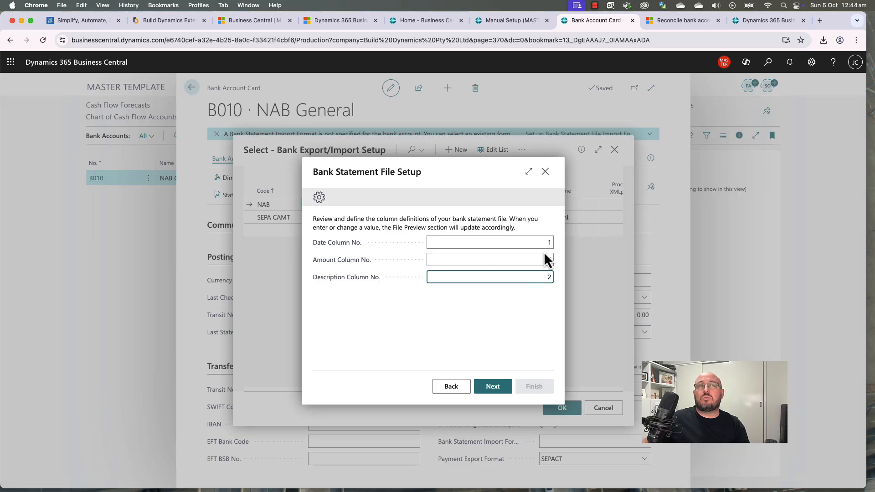
{"action": "left_click", "coordinate": [491, 388]}
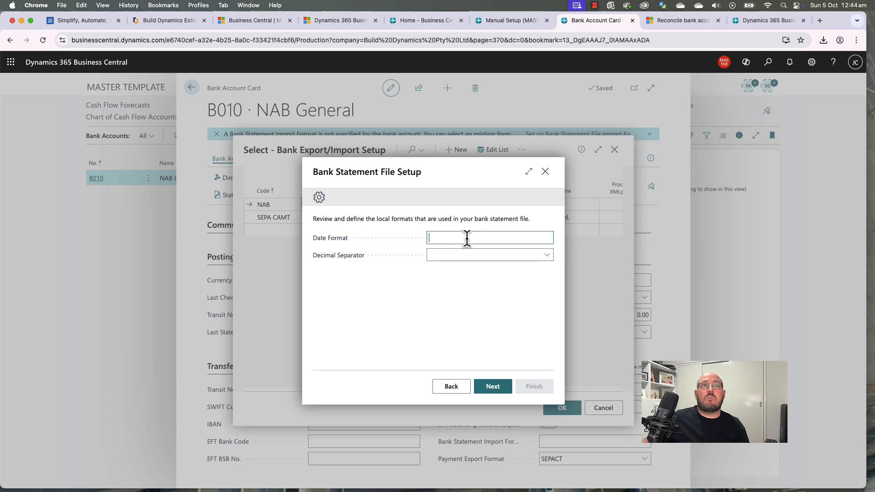
Step: Set the decimal separator to Dot and cancel the sample file upload on the test step
{"action": "left_click", "coordinate": [464, 255]}
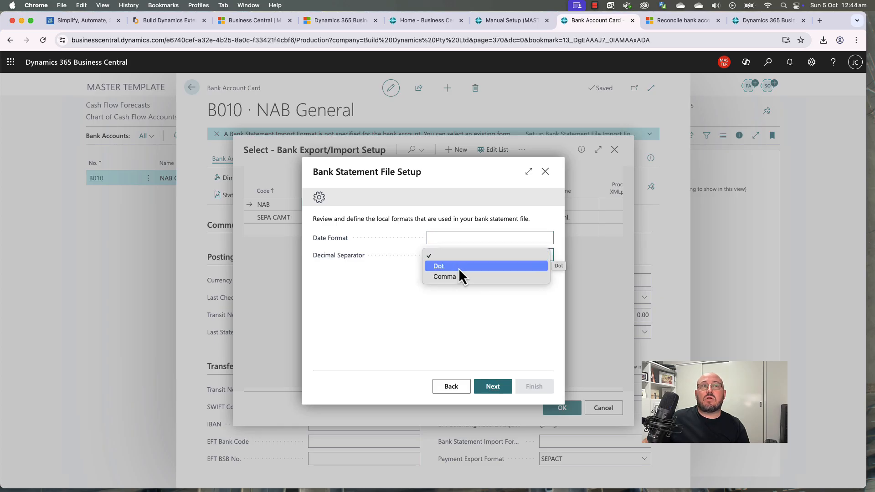
{"action": "left_click", "coordinate": [458, 268]}
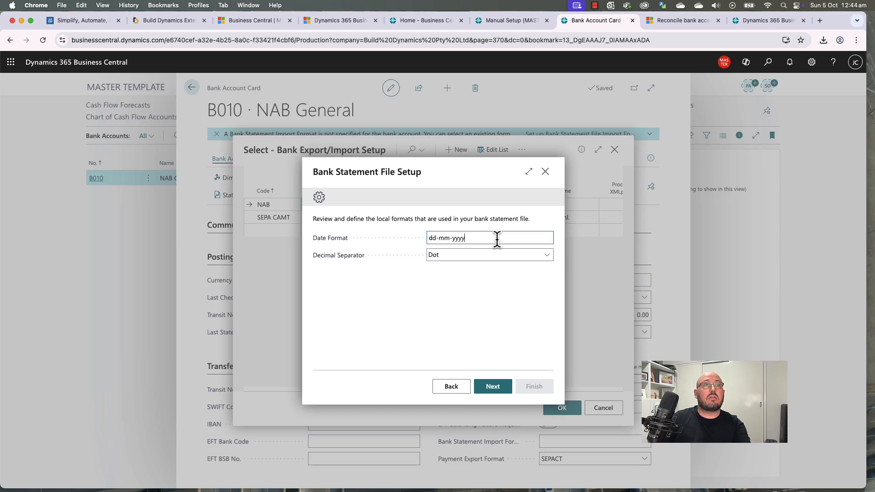
{"action": "left_click", "coordinate": [492, 387]}
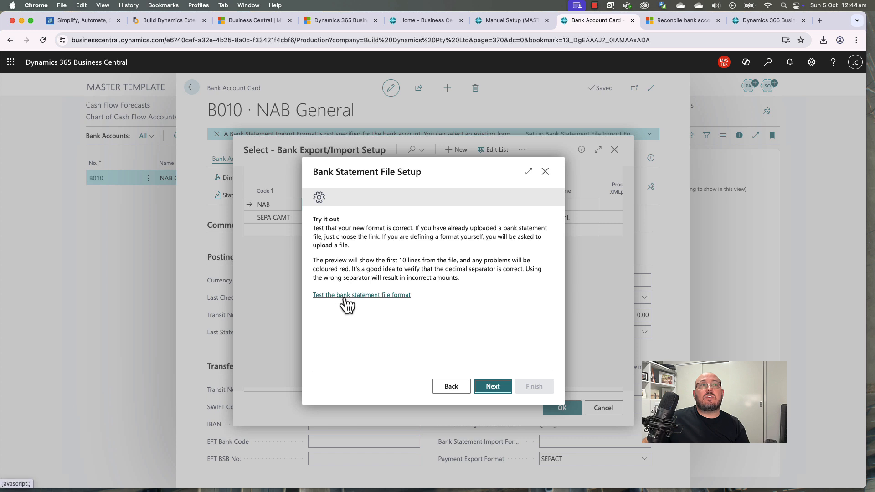
{"action": "left_click", "coordinate": [362, 298]}
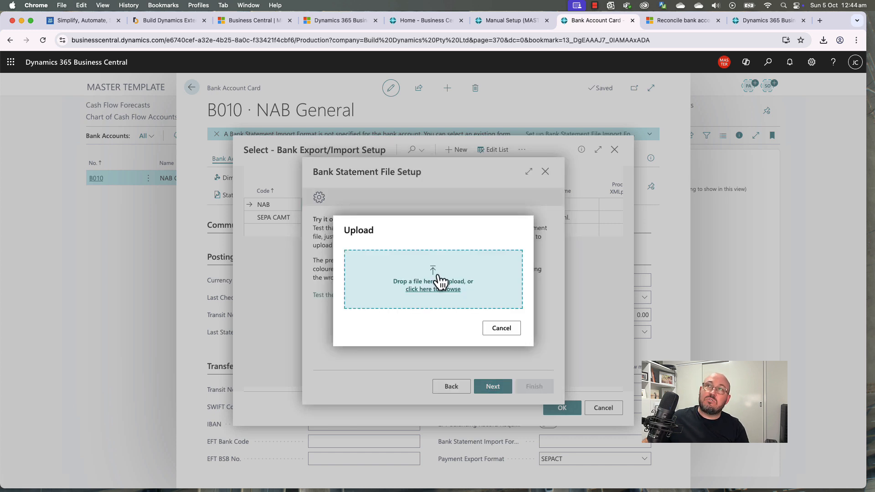
{"action": "left_click", "coordinate": [507, 330]}
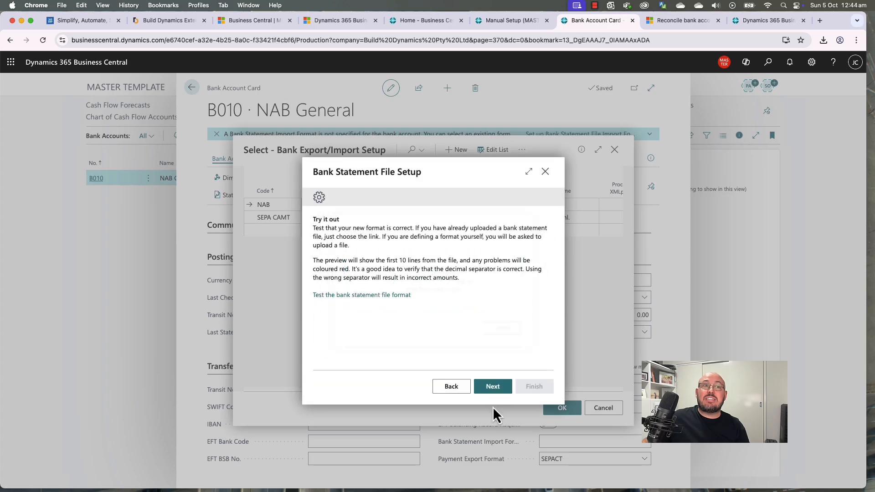
Step: Enter format code NAB with bank account B010 in the new import format and finish
{"action": "left_click", "coordinate": [504, 389]}
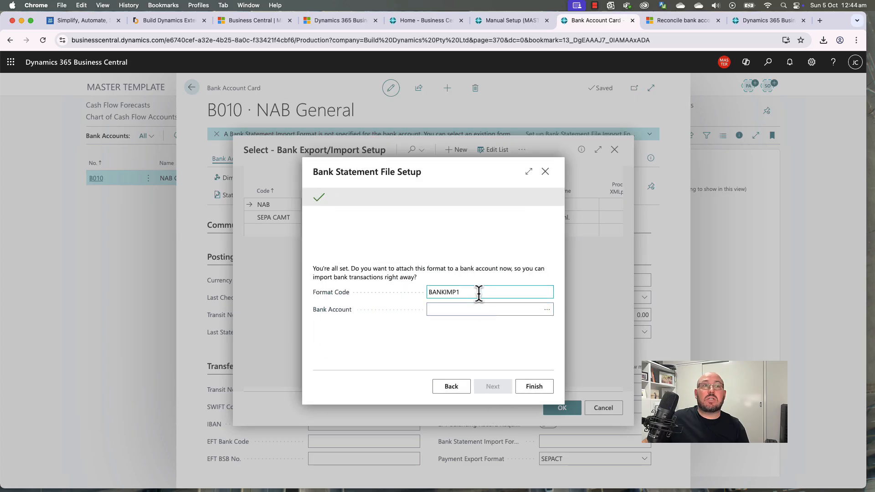
{"action": "key", "text": "super+a"}
{"action": "type", "text": "BAN"}
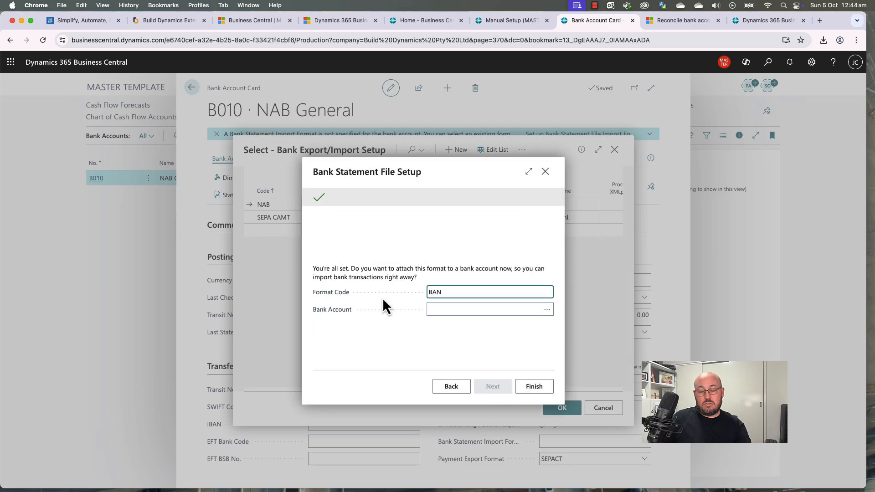
{"action": "key", "text": "super+a"}
{"action": "type", "text": "NAB"}
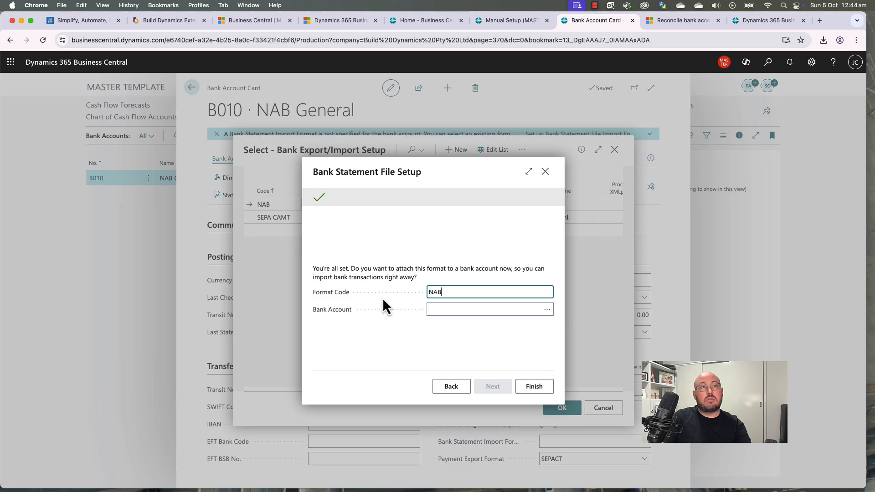
{"action": "left_click", "coordinate": [546, 309]}
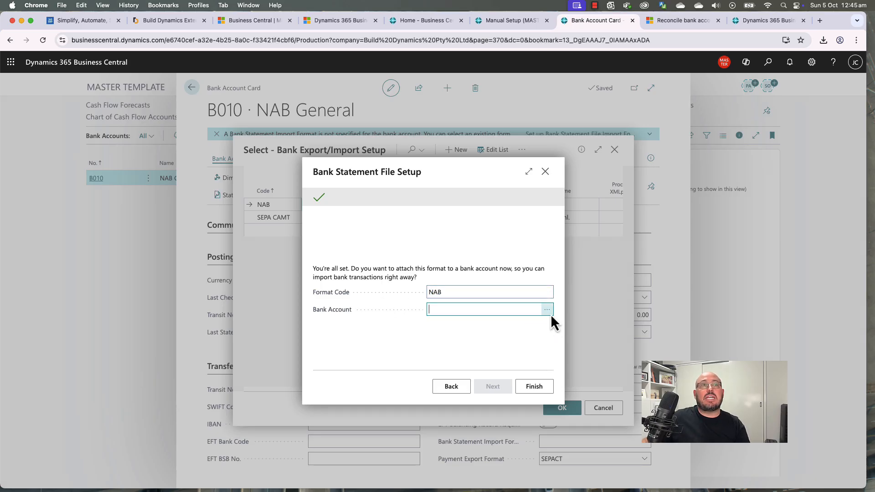
{"action": "left_click", "coordinate": [561, 408]}
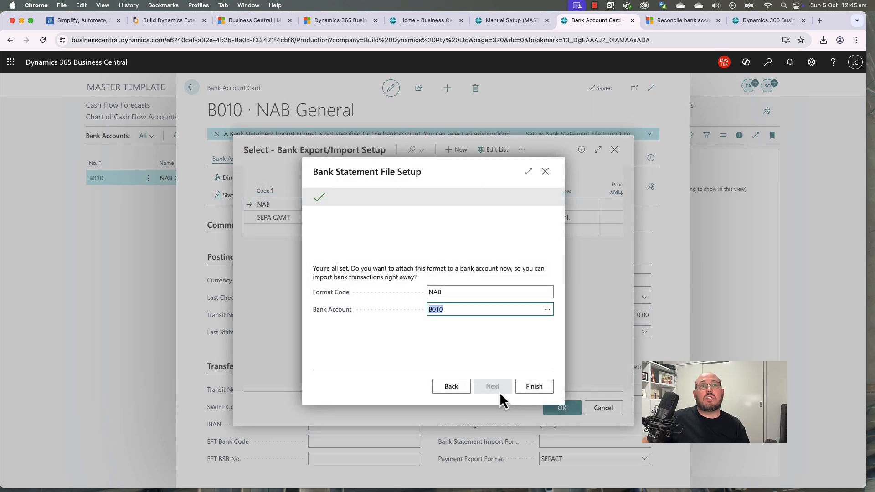
{"action": "left_click", "coordinate": [535, 387]}
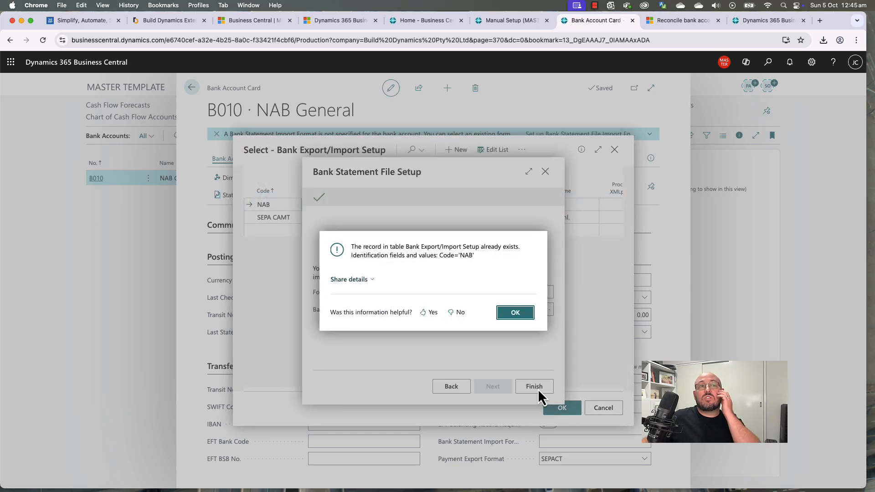
Step: After the duplicate-record error, change the code to NAB1, finish, and select NAB1 as the import format
{"action": "left_click", "coordinate": [516, 313]}
{"action": "left_click", "coordinate": [470, 288]}
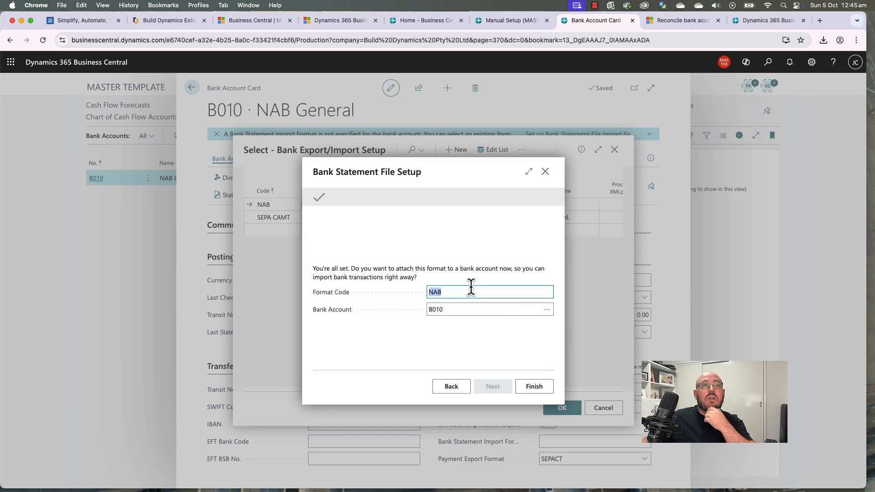
{"action": "left_click", "coordinate": [469, 290]}
{"action": "type", "text": "1"}
{"action": "left_click", "coordinate": [532, 386]}
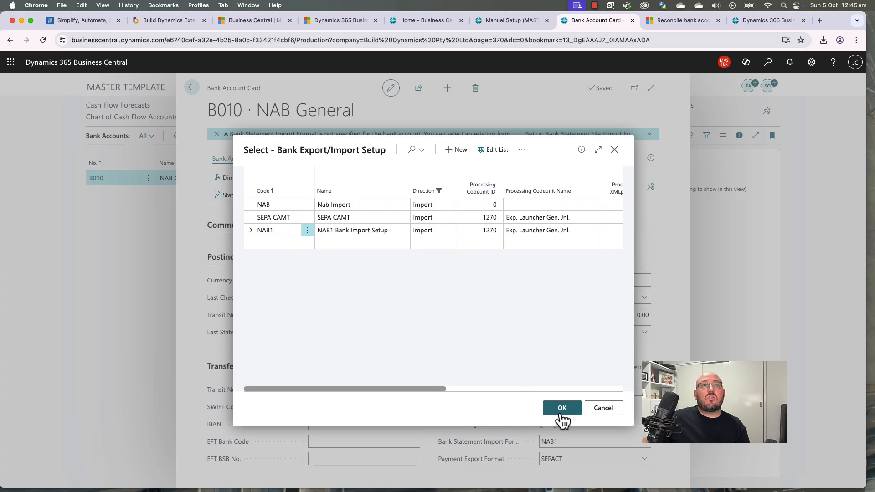
{"action": "left_click", "coordinate": [563, 411]}
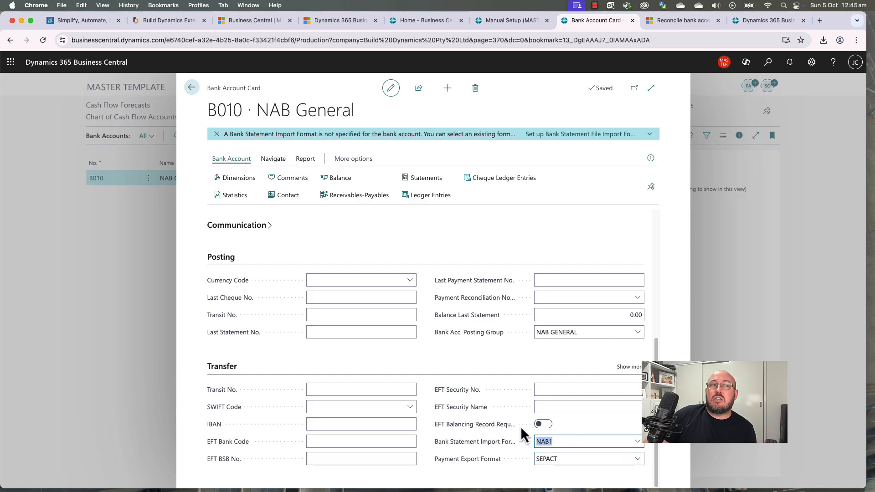
Step: Switch on EFT Balancing Record Required, leaving EFT Security Name empty
{"action": "left_click", "coordinate": [547, 425]}
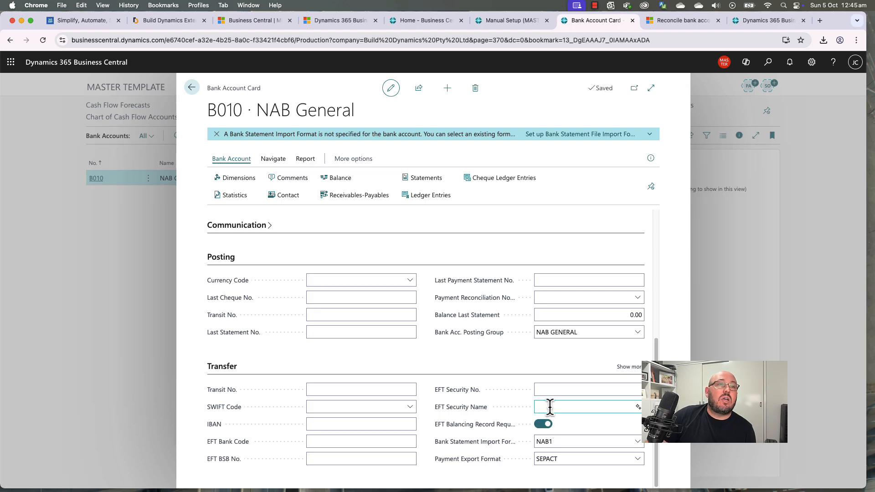
{"action": "left_click", "coordinate": [549, 407]}
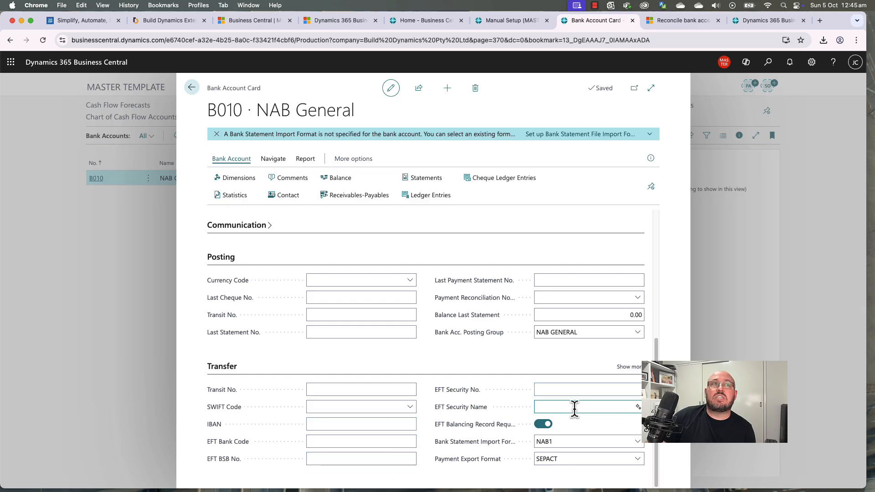
{"action": "mouse_move", "coordinate": [450, 451]}
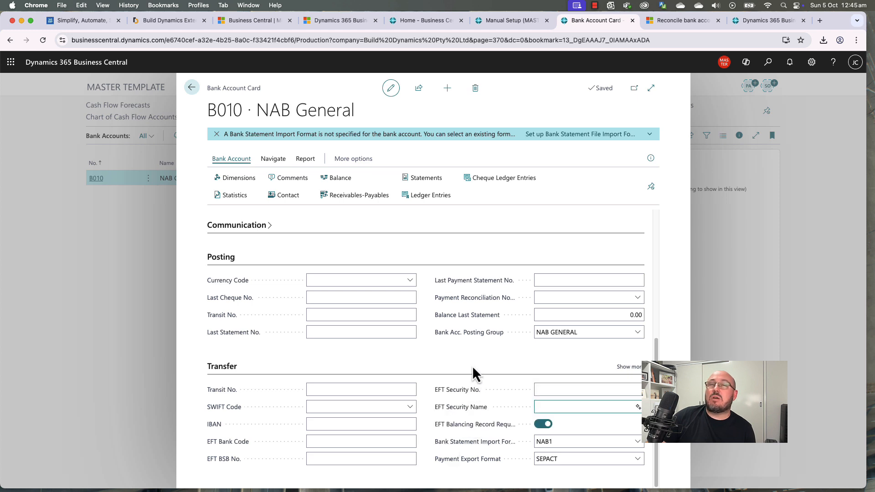
{"action": "scroll", "coordinate": [431, 409], "scroll_direction": "up", "scroll_amount": 5}
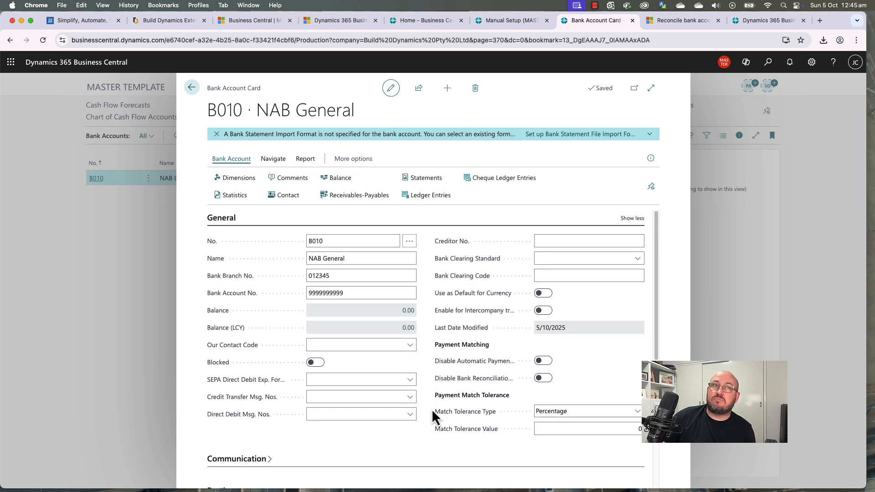
{"action": "scroll", "coordinate": [430, 409], "scroll_direction": "down", "scroll_amount": 5}
{"action": "left_click", "coordinate": [564, 406]}
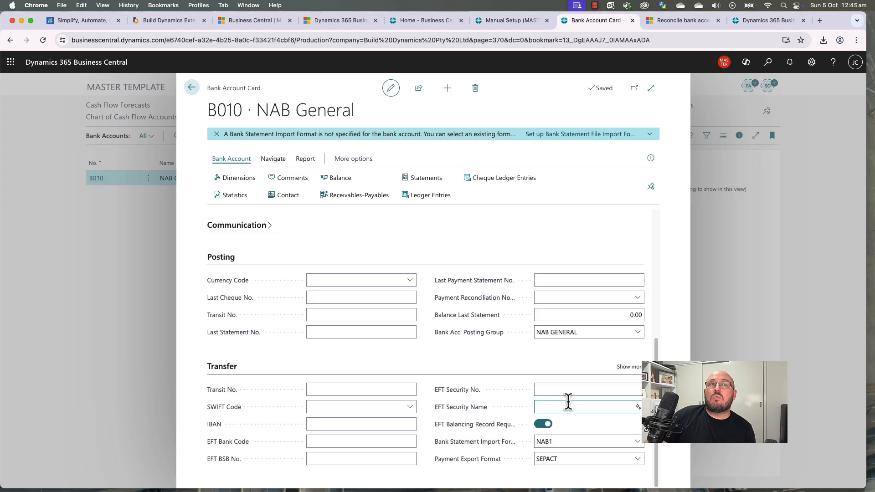
{"action": "left_click", "coordinate": [469, 366]}
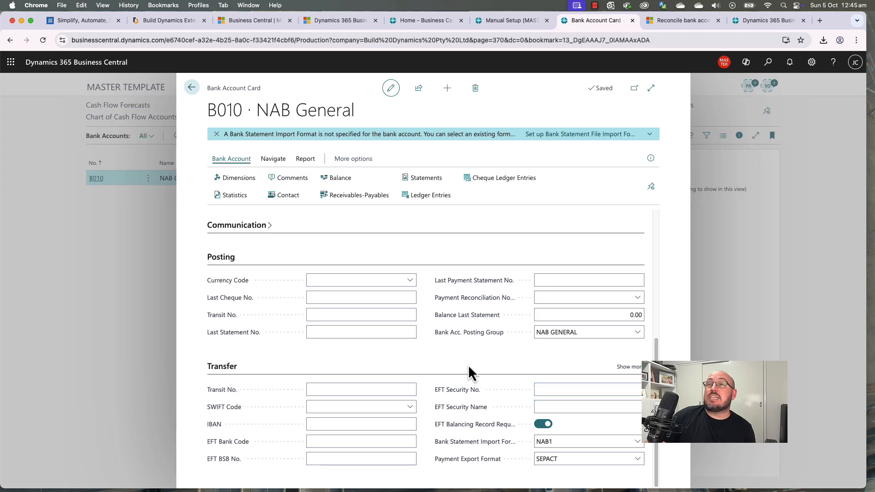
{"action": "scroll", "coordinate": [543, 398], "scroll_direction": "up", "scroll_amount": 5}
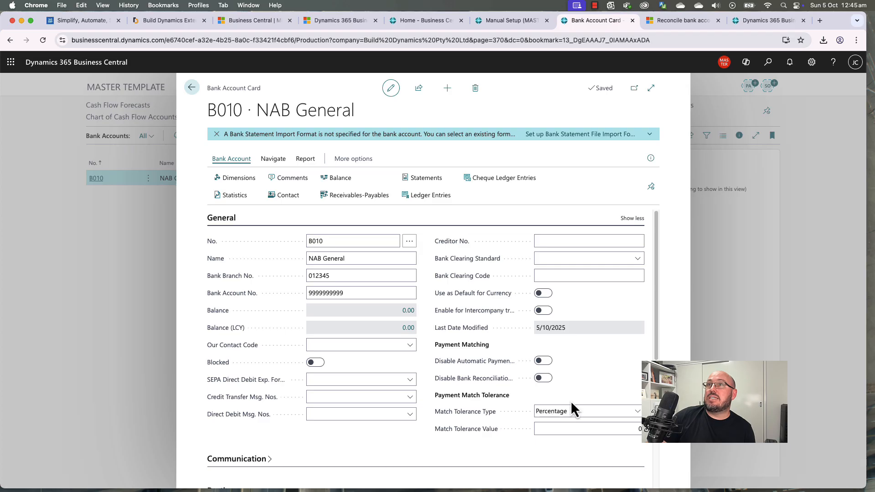
{"action": "scroll", "coordinate": [572, 401], "scroll_direction": "down", "scroll_amount": 5}
{"action": "left_click", "coordinate": [564, 388]}
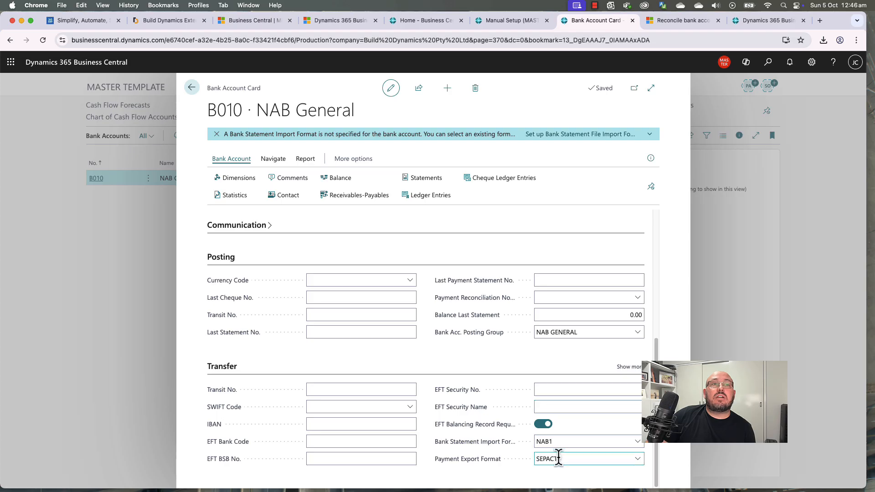
Step: Check the Bank Acc. Posting Group list and close it, keeping NAB GENERAL
{"action": "left_click", "coordinate": [577, 335]}
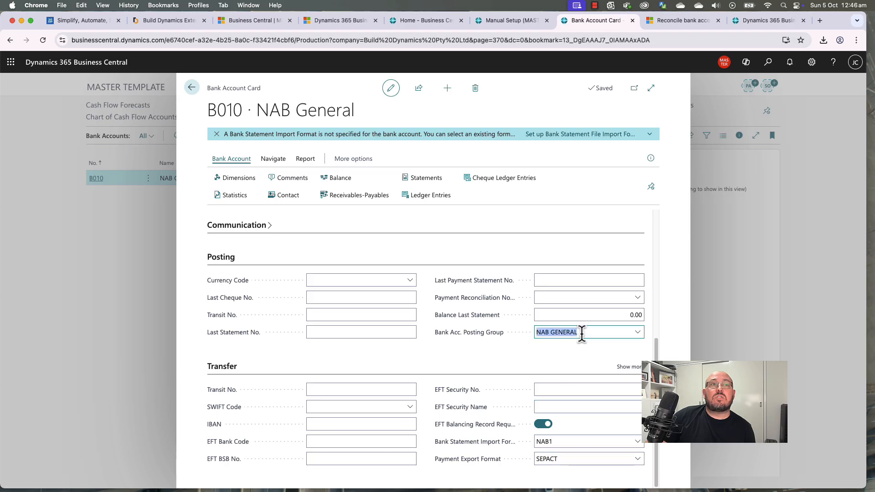
{"action": "left_click", "coordinate": [637, 332]}
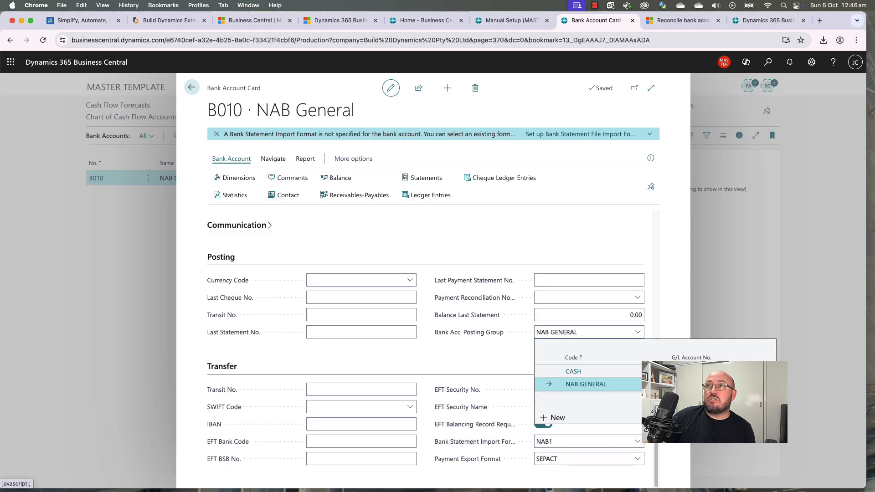
{"action": "left_click", "coordinate": [496, 360]}
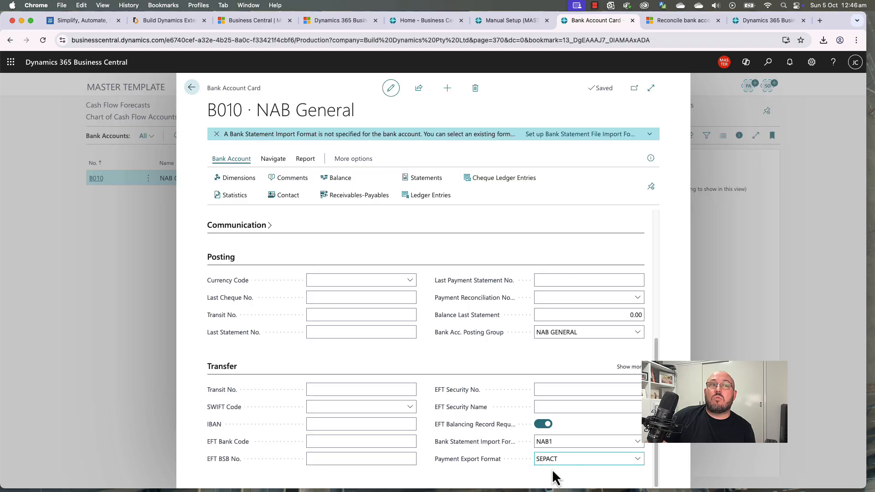
{"action": "scroll", "coordinate": [460, 405], "scroll_direction": "up", "scroll_amount": 5}
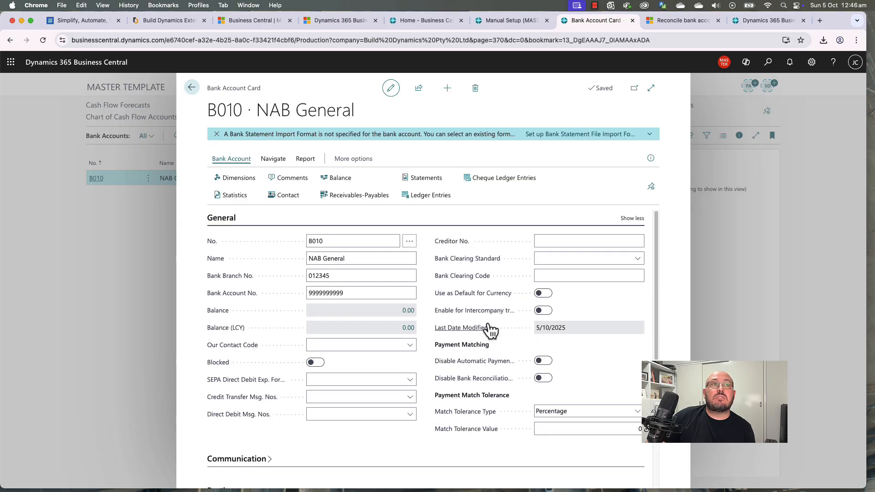
Step: Check the bank account's Dimension Code choices without adding any, then go back to Bank Accounts
{"action": "left_click", "coordinate": [236, 186]}
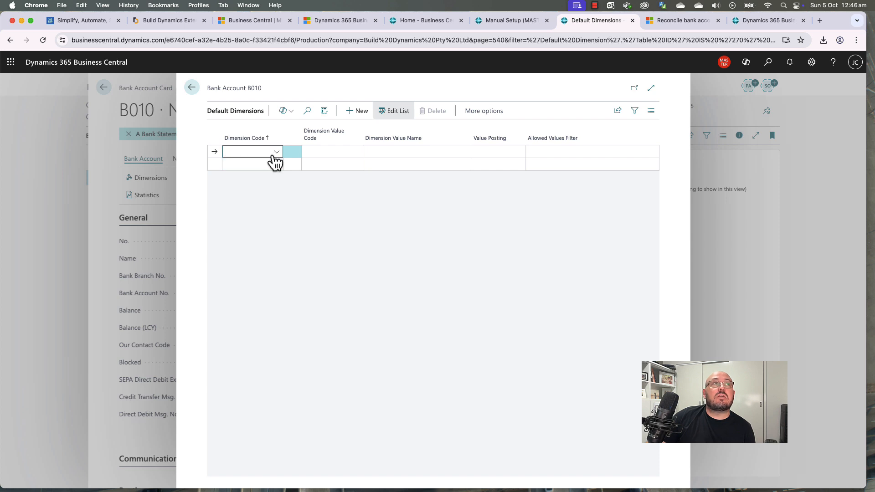
{"action": "left_click", "coordinate": [278, 153]}
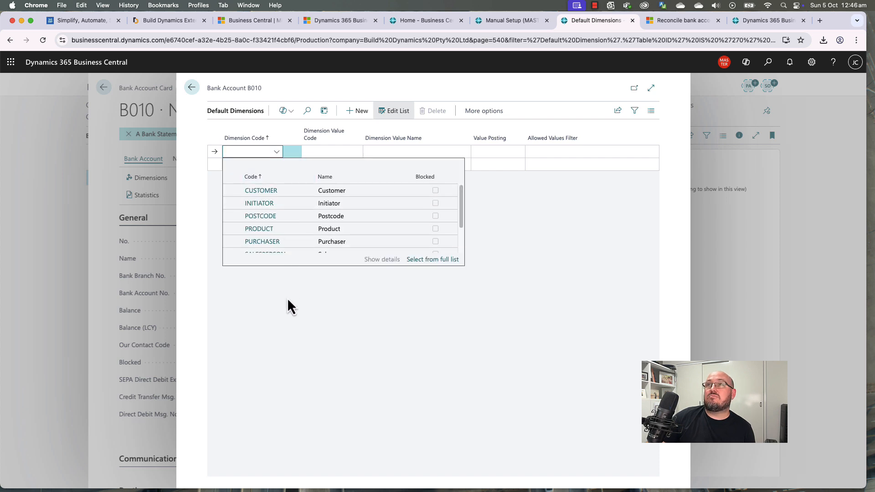
{"action": "left_click", "coordinate": [296, 306]}
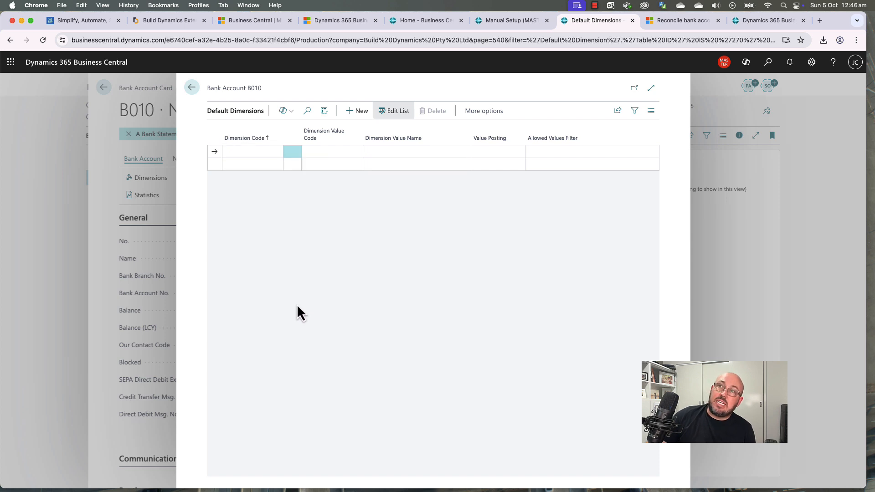
{"action": "left_click", "coordinate": [192, 88]}
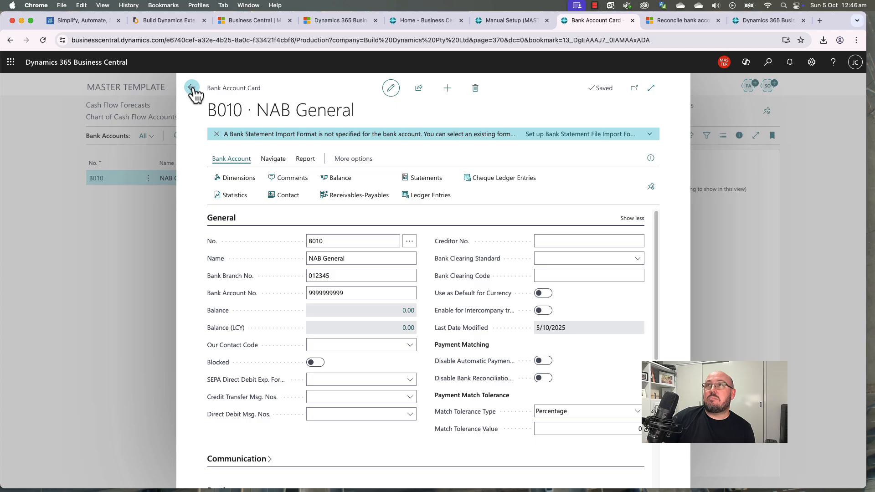
{"action": "left_click", "coordinate": [191, 88]}
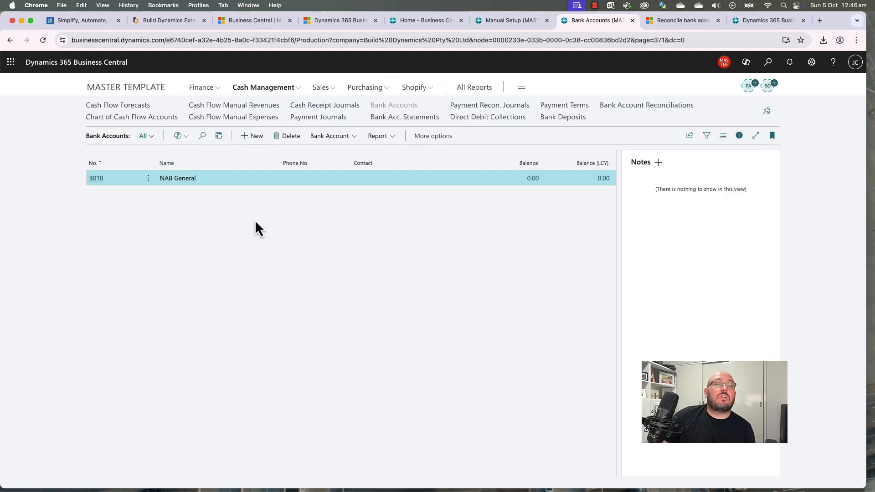
Step: Fill row 25, Bank account posting groups, orange in Excel's Manual Setup sheet, then return to Business Central
{"action": "key", "text": "super+Tab"}
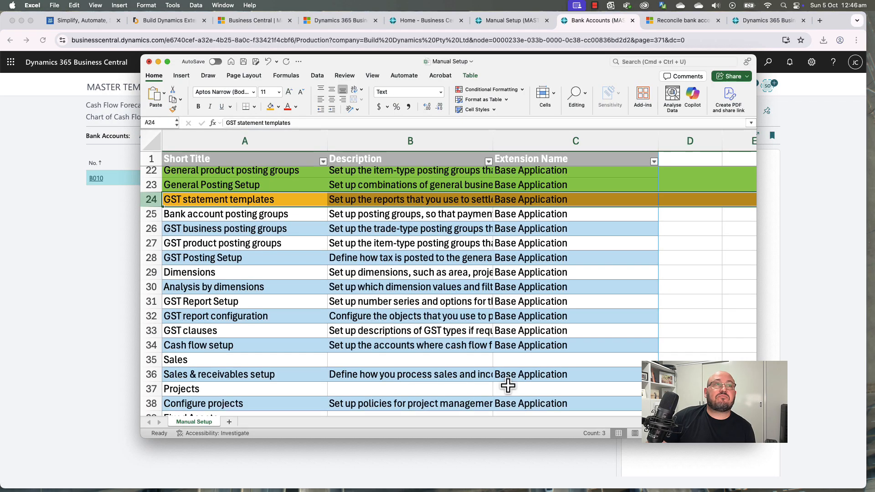
{"action": "left_click", "coordinate": [282, 255]}
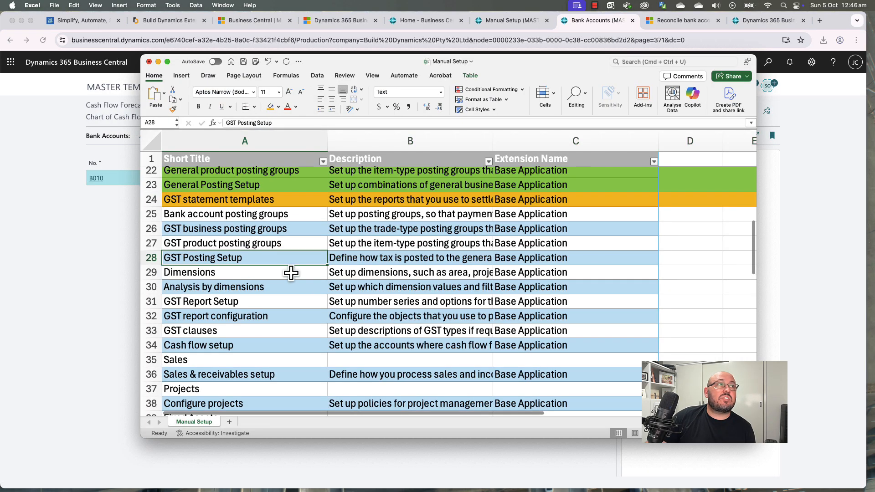
{"action": "left_click", "coordinate": [151, 213]}
{"action": "left_click", "coordinate": [278, 107]}
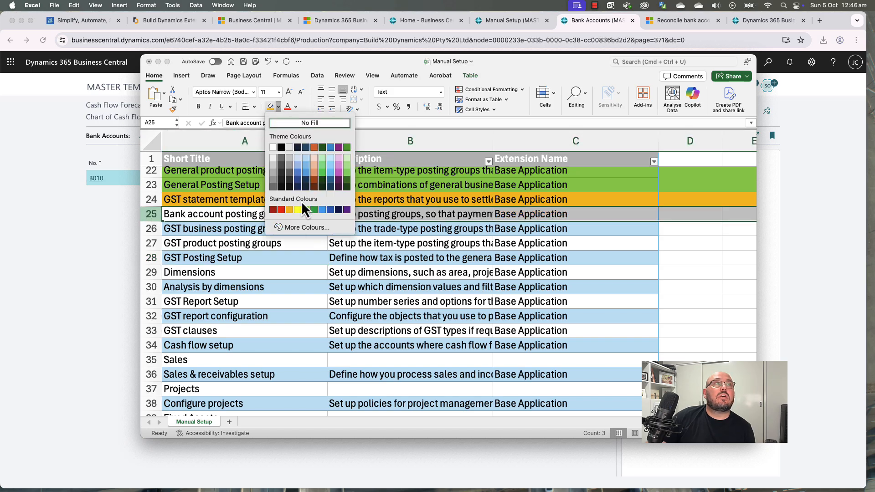
{"action": "left_click", "coordinate": [291, 210]}
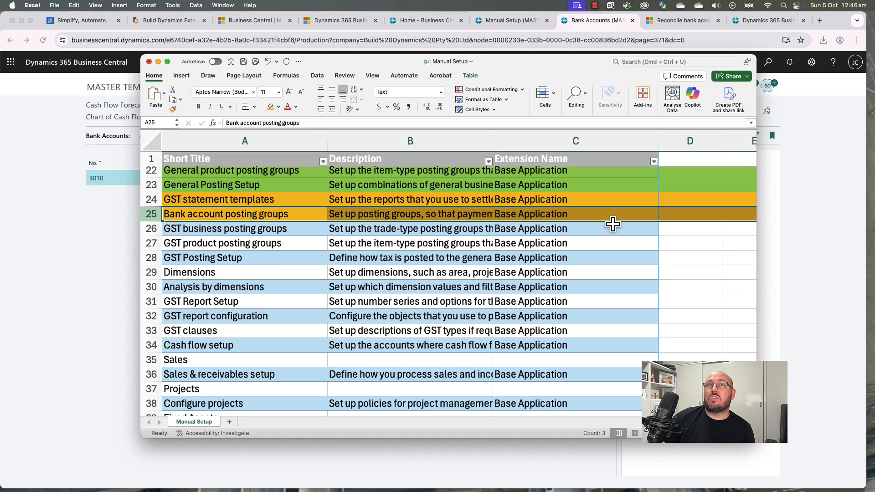
{"action": "left_click", "coordinate": [688, 203]}
{"action": "left_click", "coordinate": [686, 216]}
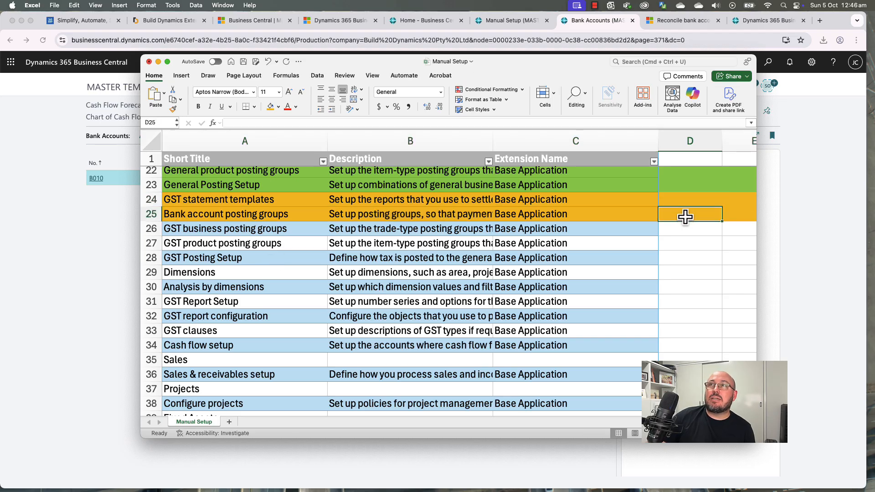
{"action": "left_click", "coordinate": [788, 262]}
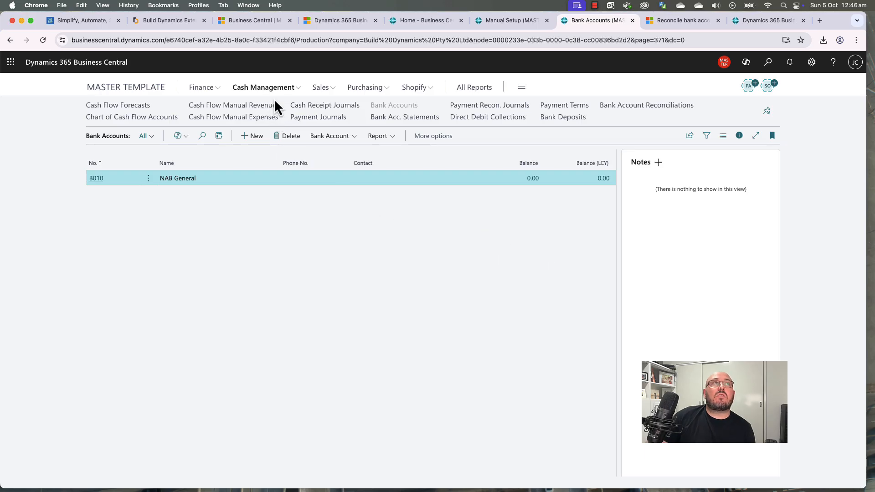
Step: Look over the general and GST posting-group entries in the Manual Setup list
{"action": "left_click", "coordinate": [516, 21]}
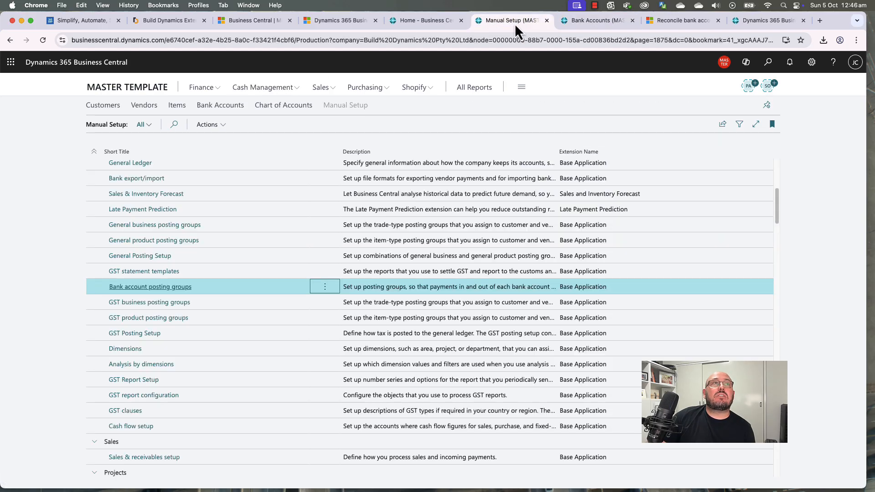
{"action": "left_click", "coordinate": [220, 302]}
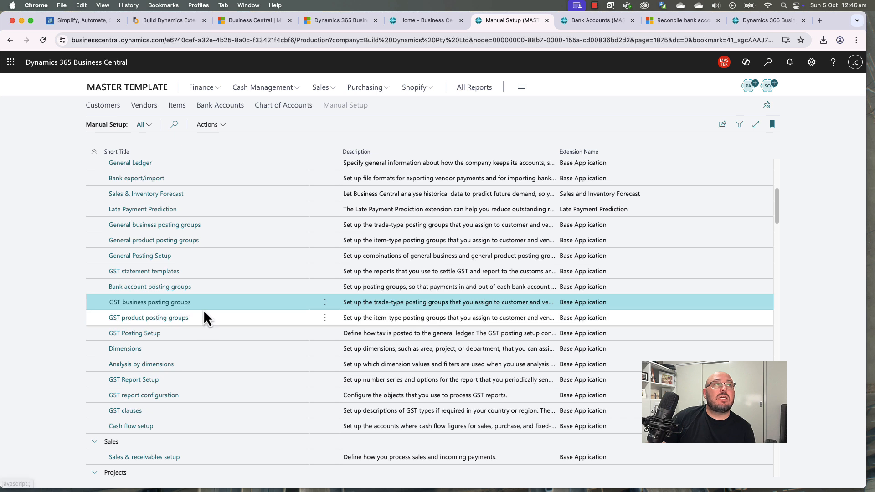
{"action": "left_click", "coordinate": [215, 229]}
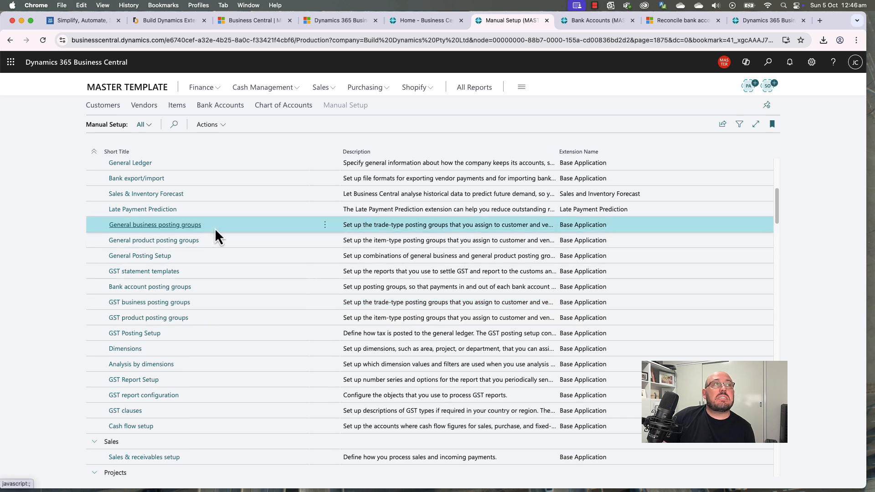
{"action": "left_click", "coordinate": [216, 239]}
{"action": "left_click", "coordinate": [214, 256]}
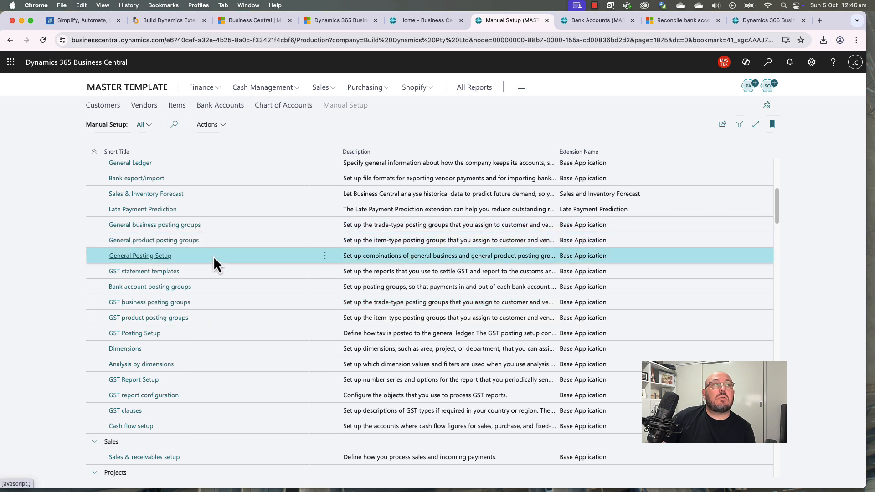
{"action": "left_click", "coordinate": [206, 303]}
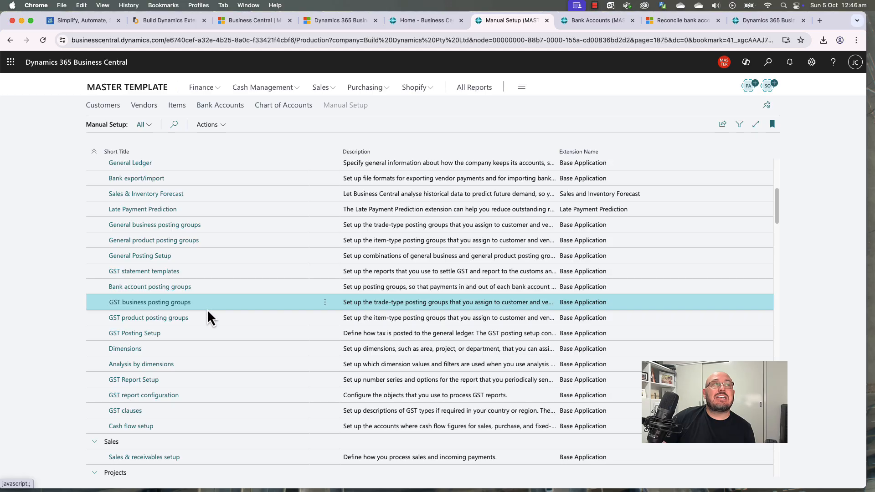
{"action": "left_click", "coordinate": [206, 316]}
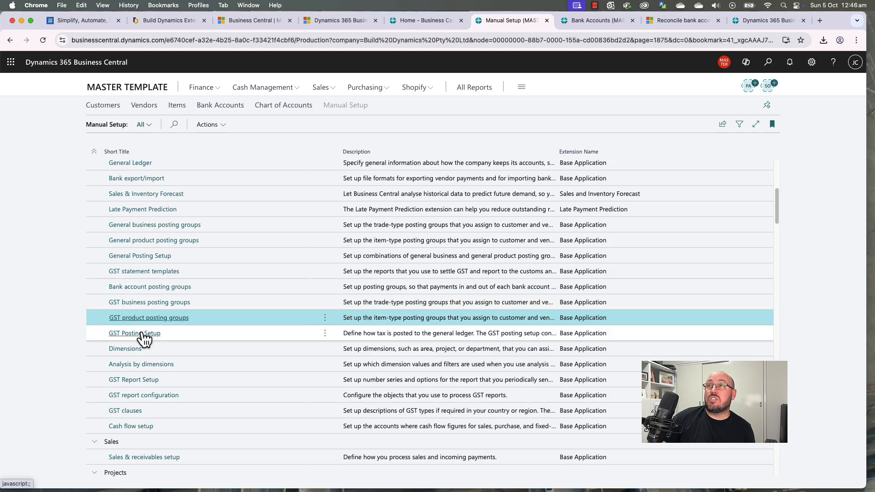
Step: Delete the EU group from GST Business Posting Groups
{"action": "left_click", "coordinate": [148, 305]}
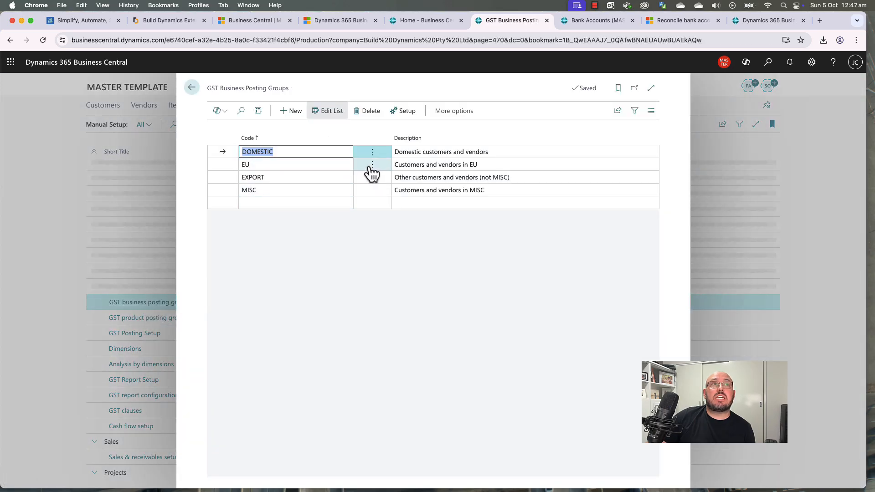
{"action": "left_click", "coordinate": [371, 165]}
{"action": "left_click", "coordinate": [374, 197]}
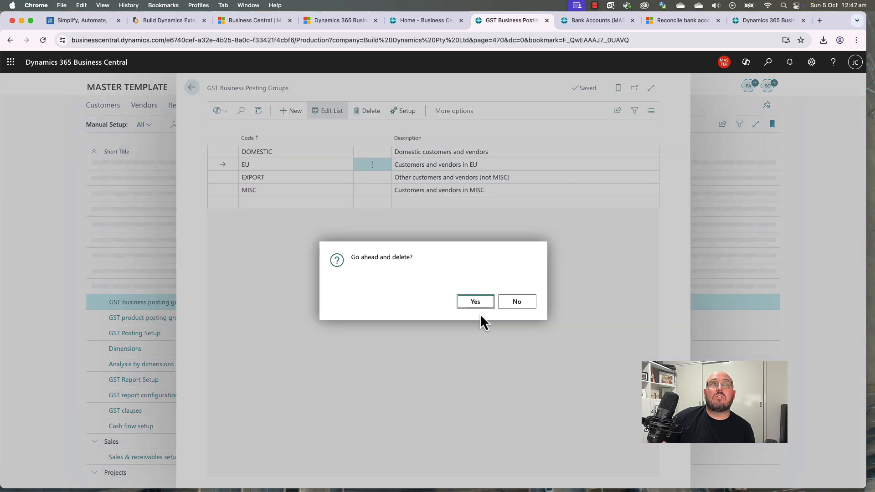
{"action": "left_click", "coordinate": [475, 301]}
{"action": "left_click", "coordinate": [488, 164]}
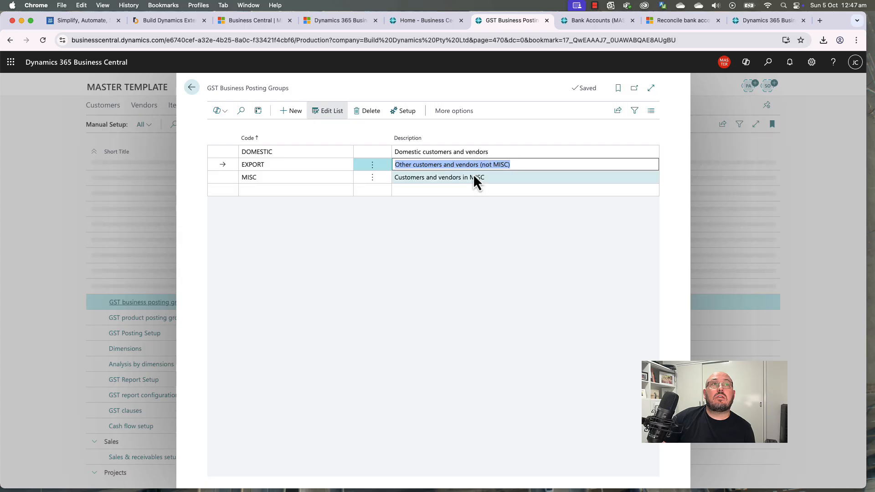
{"action": "left_click", "coordinate": [442, 218]}
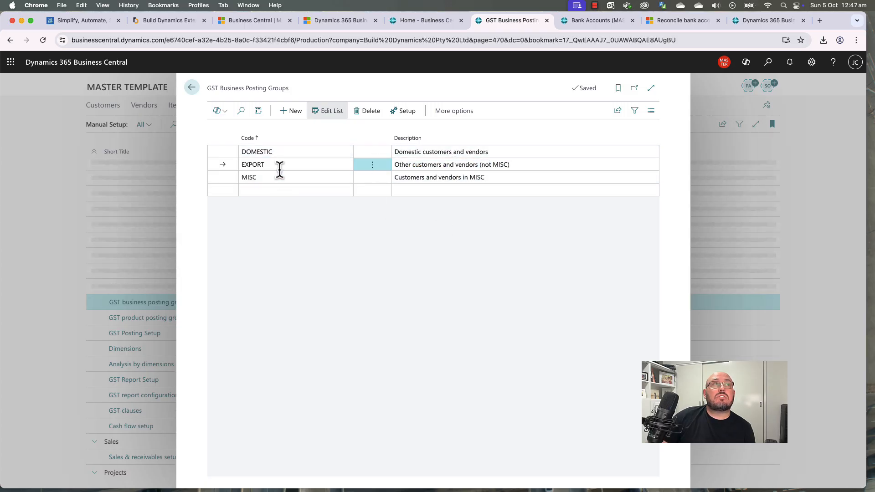
Step: Delete the FULL NORM, FULL RED, SERV NORM and SERV RED GST product posting groups
{"action": "left_click", "coordinate": [192, 89]}
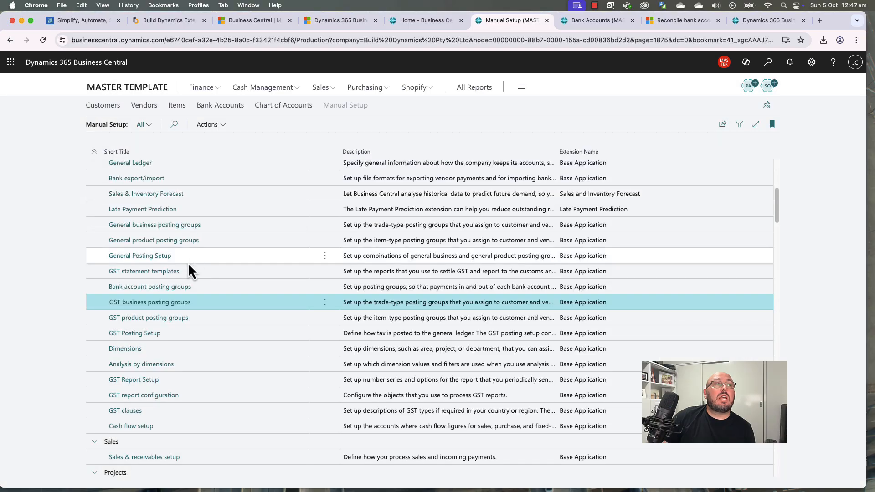
{"action": "left_click", "coordinate": [167, 317]}
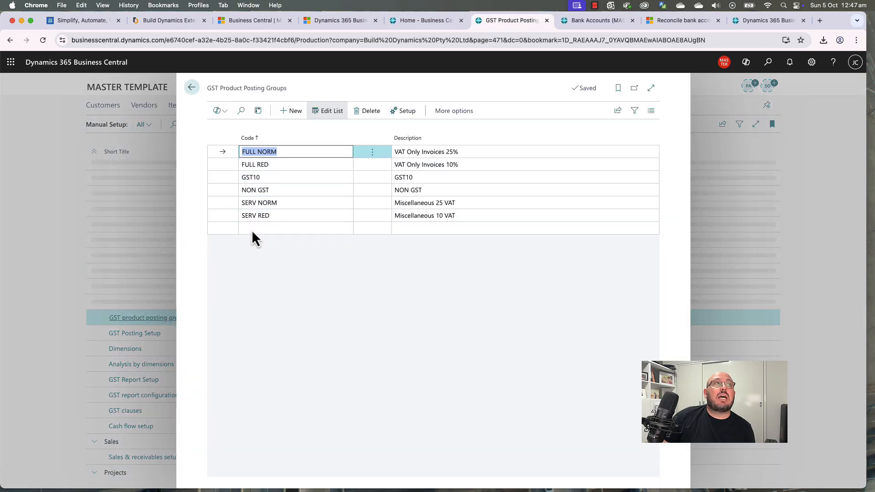
{"action": "left_click", "coordinate": [308, 182]}
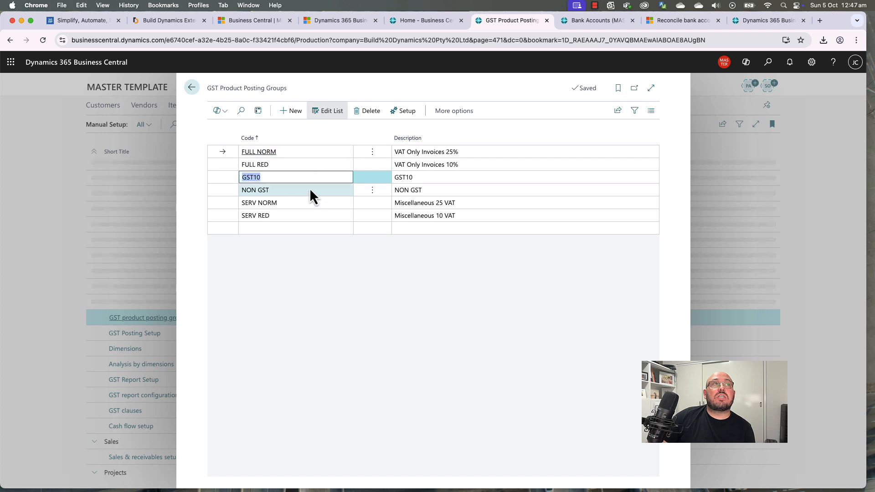
{"action": "left_click", "coordinate": [308, 190]}
{"action": "left_click", "coordinate": [318, 164]}
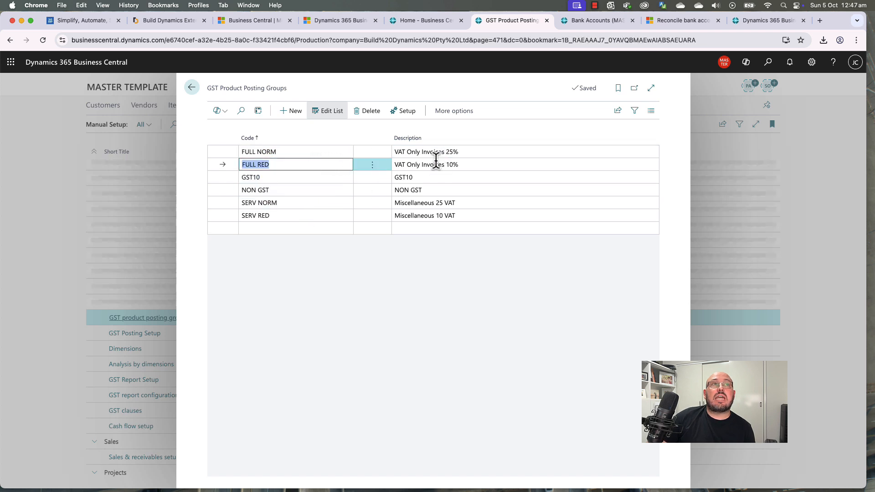
{"action": "left_click", "coordinate": [414, 151], "text": "shift"}
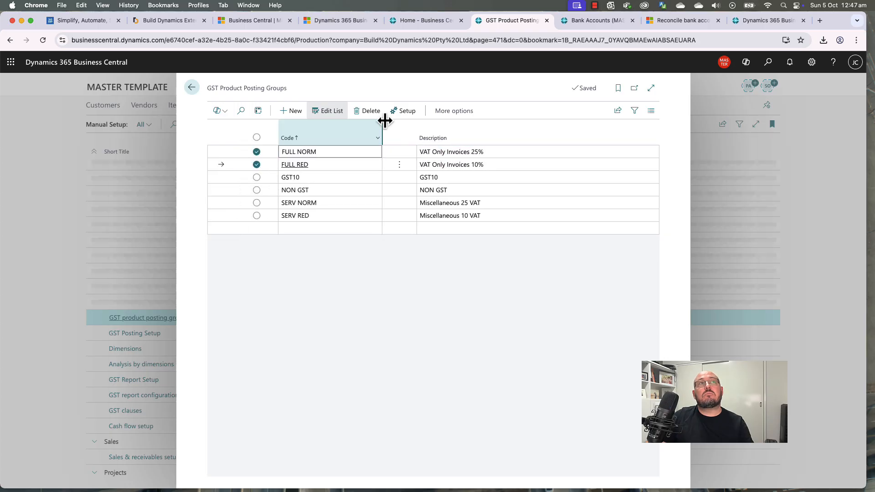
{"action": "left_click", "coordinate": [369, 110]}
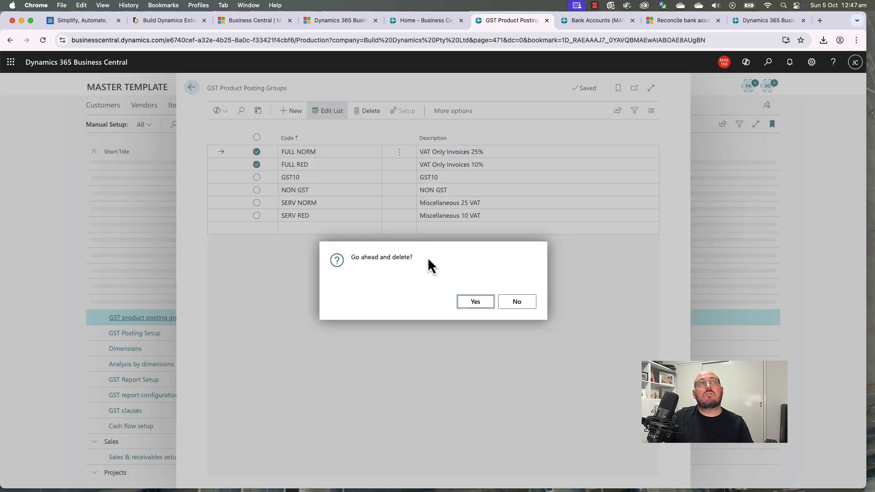
{"action": "left_click", "coordinate": [476, 302]}
{"action": "left_click", "coordinate": [456, 178]}
{"action": "left_click", "coordinate": [445, 190], "text": "shift"}
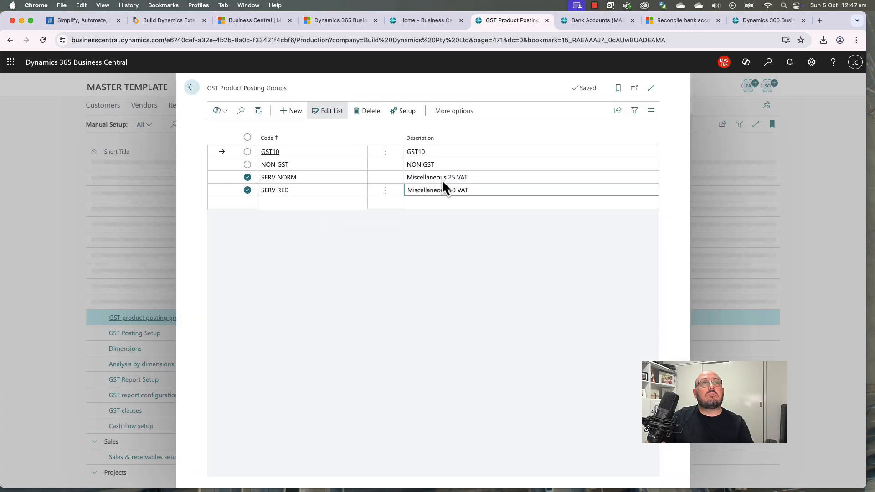
{"action": "left_click", "coordinate": [370, 111]}
{"action": "left_click", "coordinate": [477, 302]}
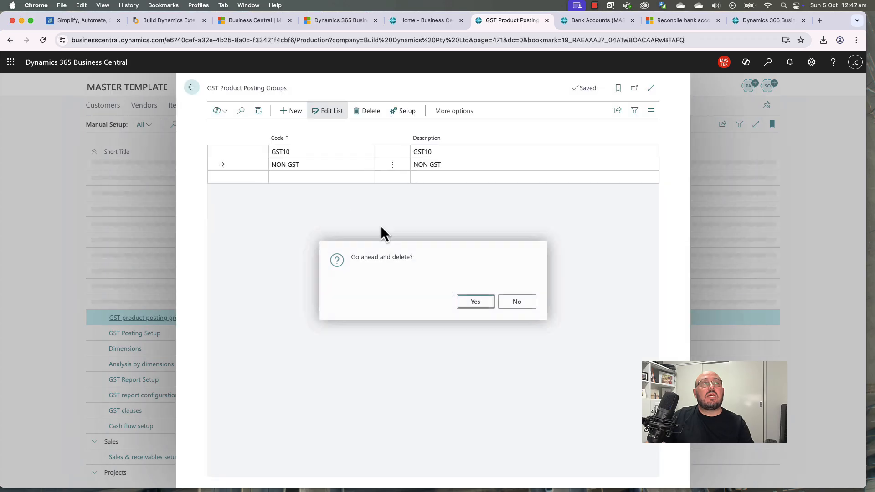
Step: Add a GST product posting group GSTFREE described 'GST Free'
{"action": "left_click", "coordinate": [286, 176]}
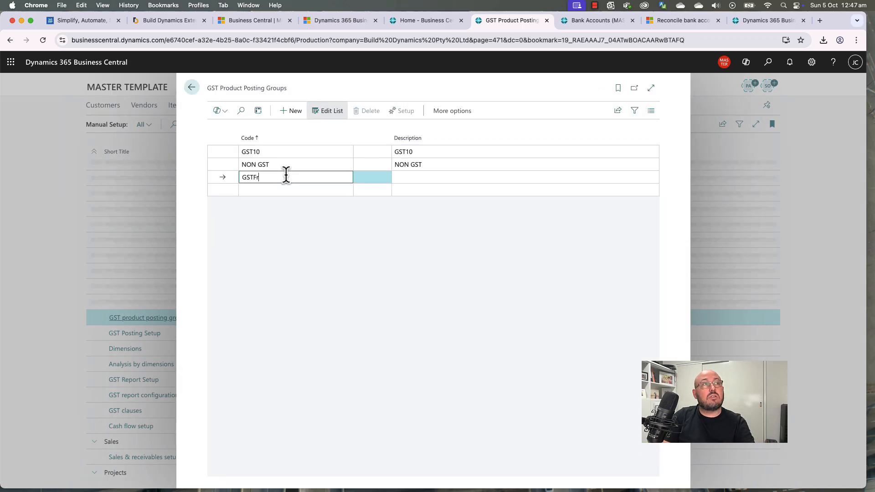
{"action": "key", "text": "Tab"}
{"action": "type", "text": "G"}
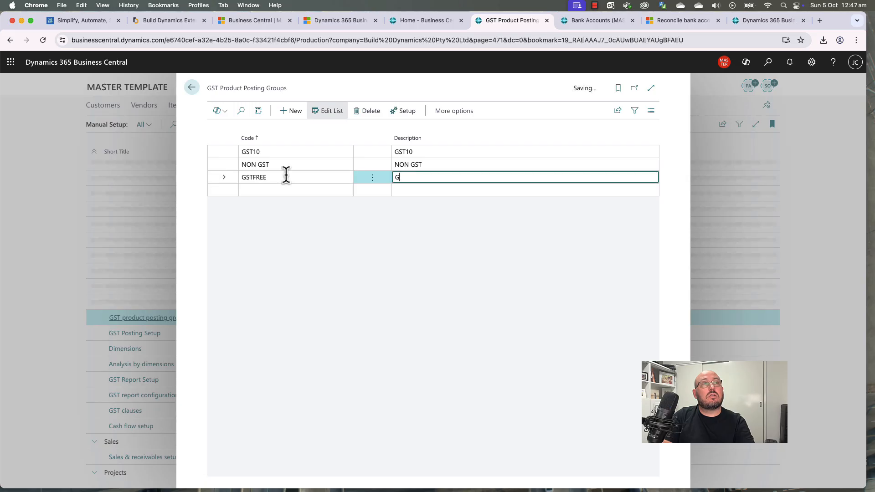
{"action": "key", "text": "Up"}
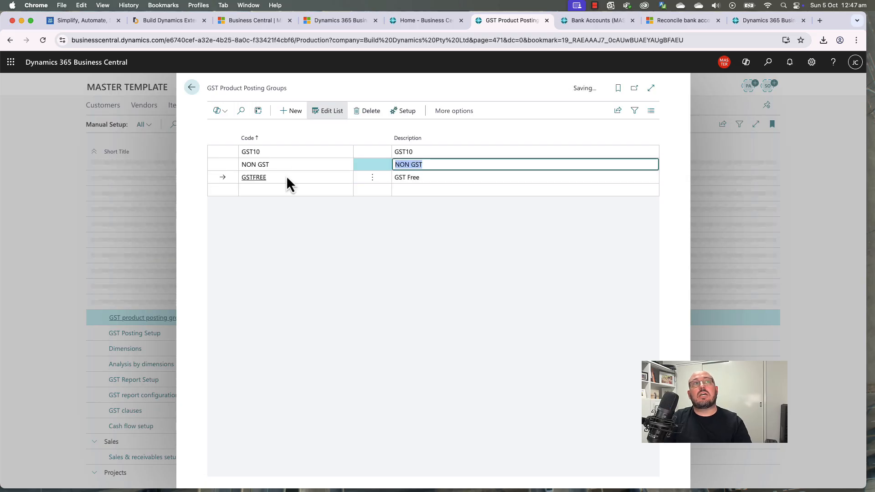
{"action": "key", "text": "Down"}
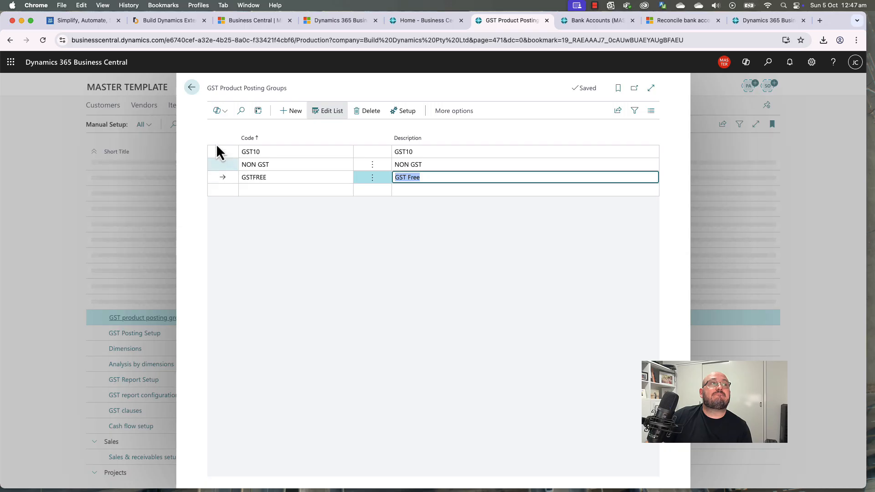
{"action": "left_click", "coordinate": [192, 89]}
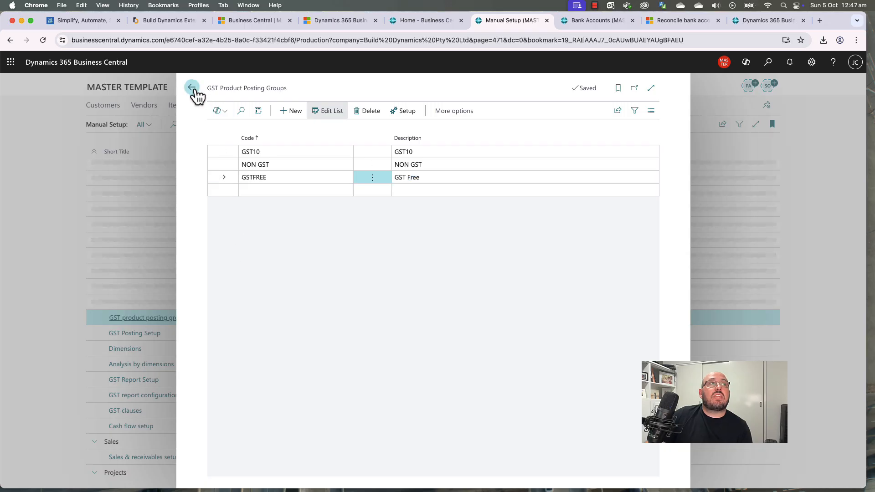
{"action": "left_click", "coordinate": [149, 341]}
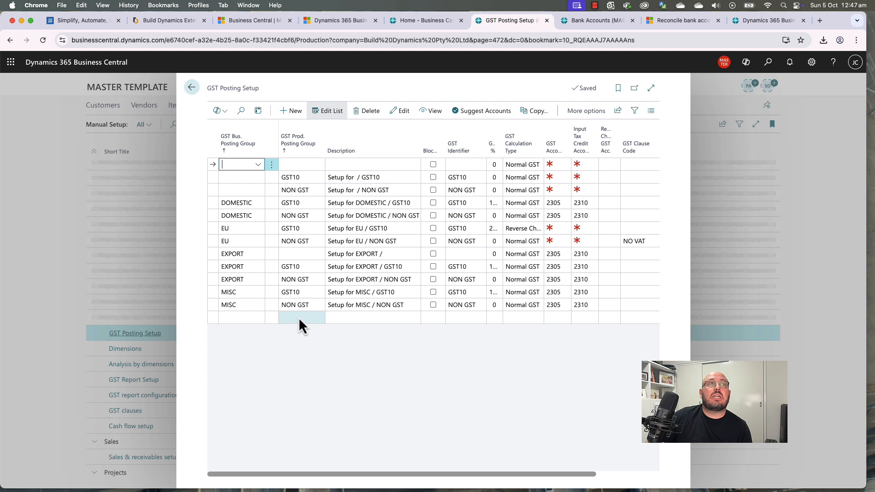
Step: Delete the EU / GST10 and EU / NON GST posting setup lines
{"action": "left_click", "coordinate": [272, 228]}
{"action": "left_click", "coordinate": [297, 240]}
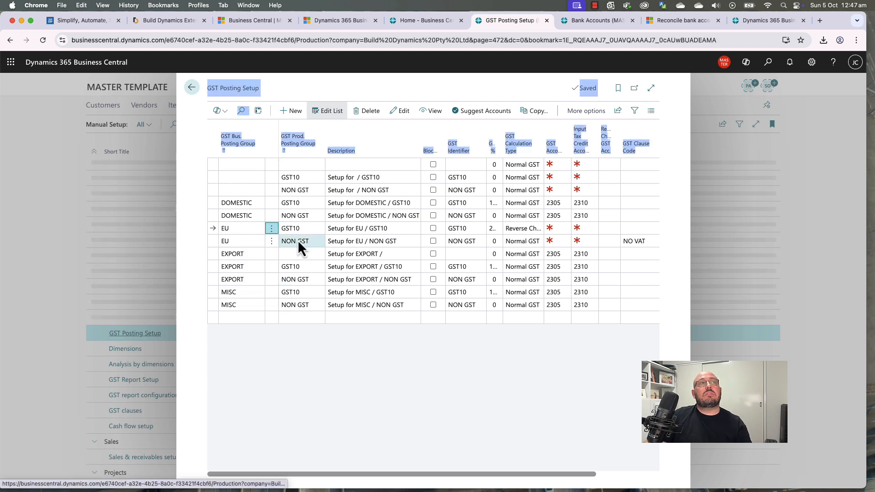
{"action": "right_click", "coordinate": [272, 242]}
{"action": "left_click", "coordinate": [273, 243]}
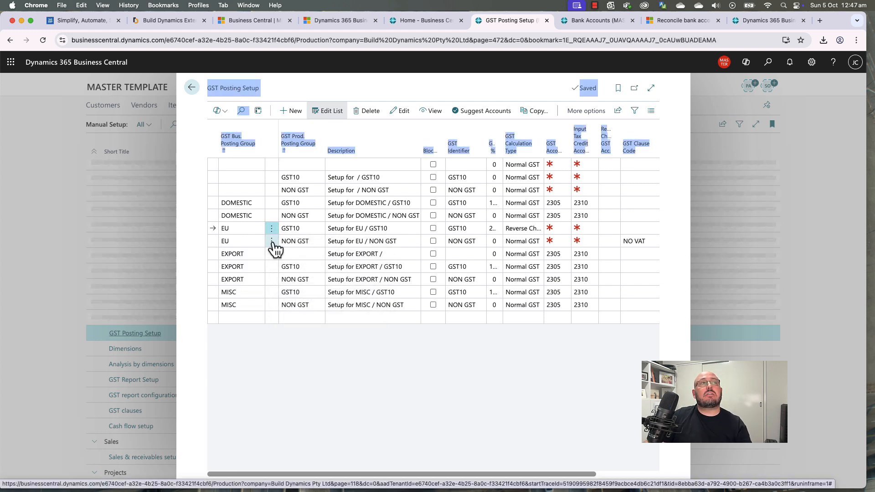
{"action": "left_click", "coordinate": [313, 242]}
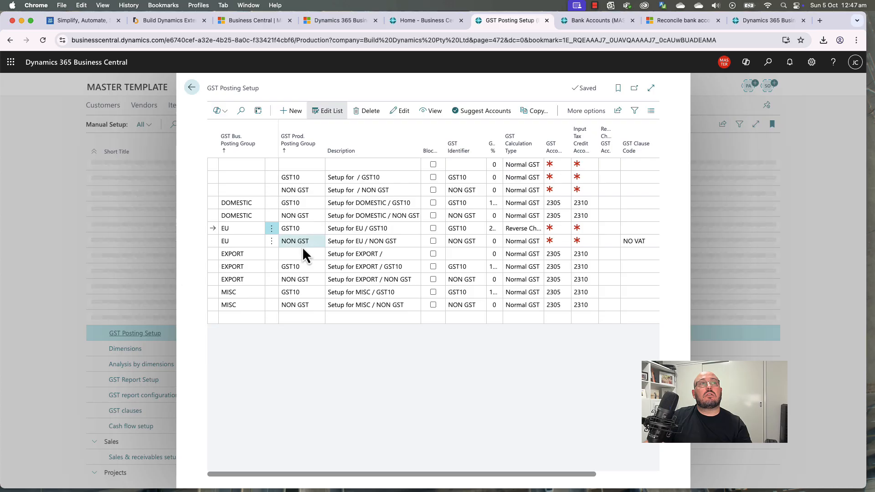
{"action": "left_click", "coordinate": [271, 228]}
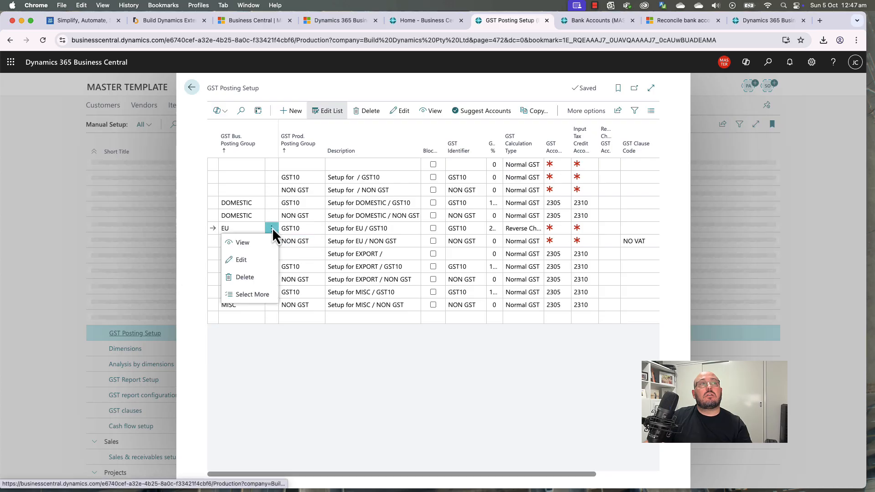
{"action": "left_click", "coordinate": [260, 276]}
{"action": "left_click", "coordinate": [474, 301]}
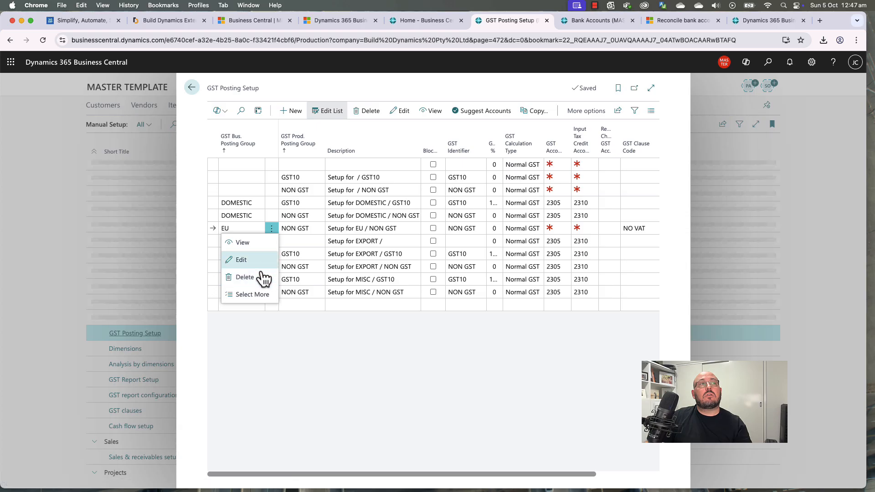
{"action": "left_click", "coordinate": [270, 278]}
{"action": "left_click", "coordinate": [474, 303]}
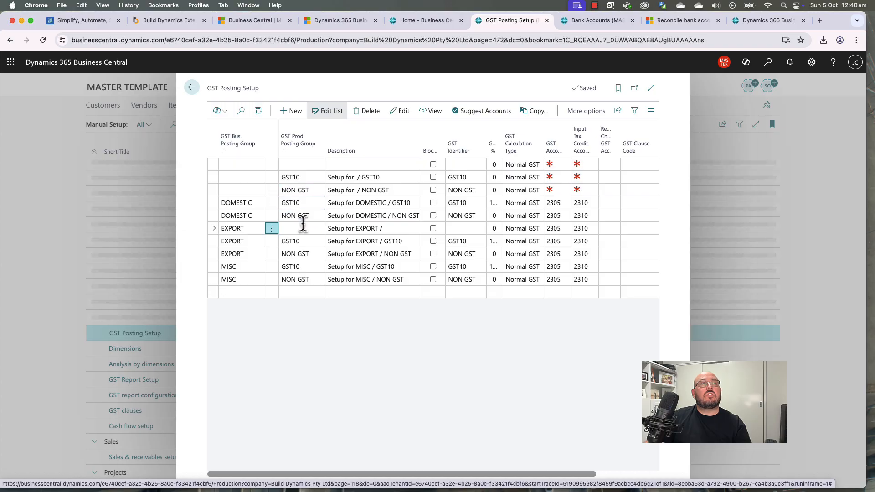
Step: Set GSTFREE on the empty setup line and add a DOMESTIC / GSTFREE line
{"action": "left_click", "coordinate": [297, 145]}
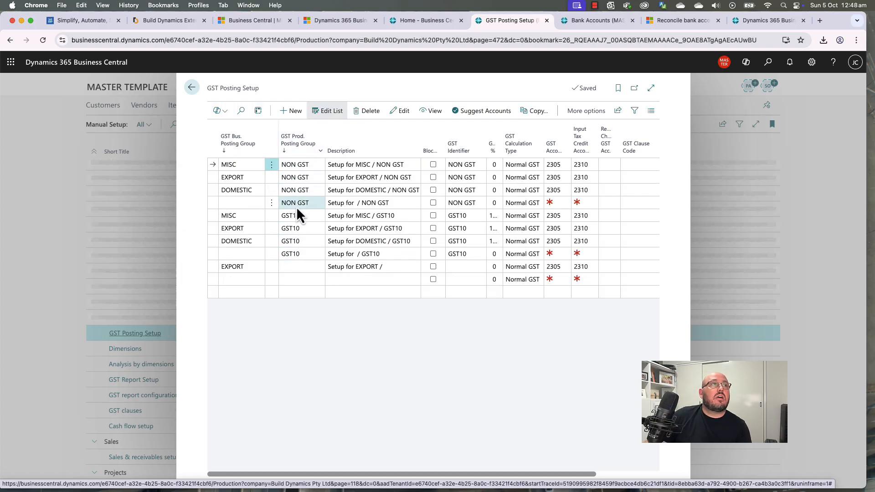
{"action": "left_click", "coordinate": [293, 281]}
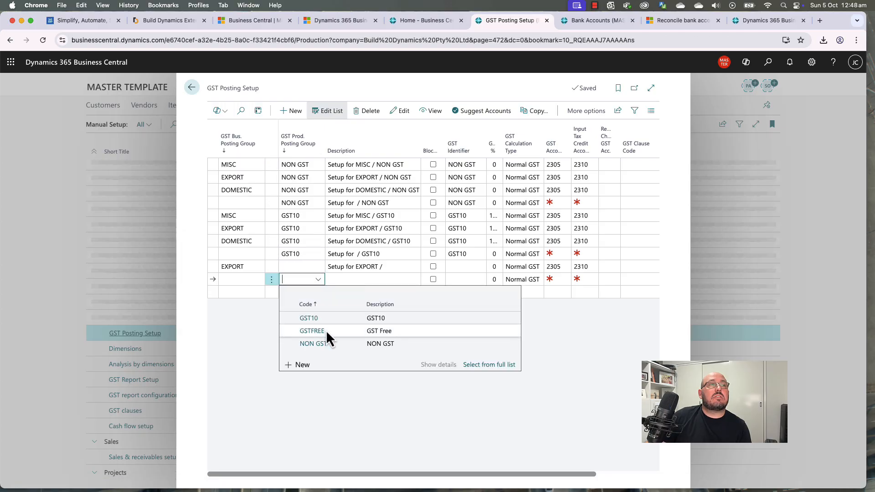
{"action": "left_click", "coordinate": [312, 331]}
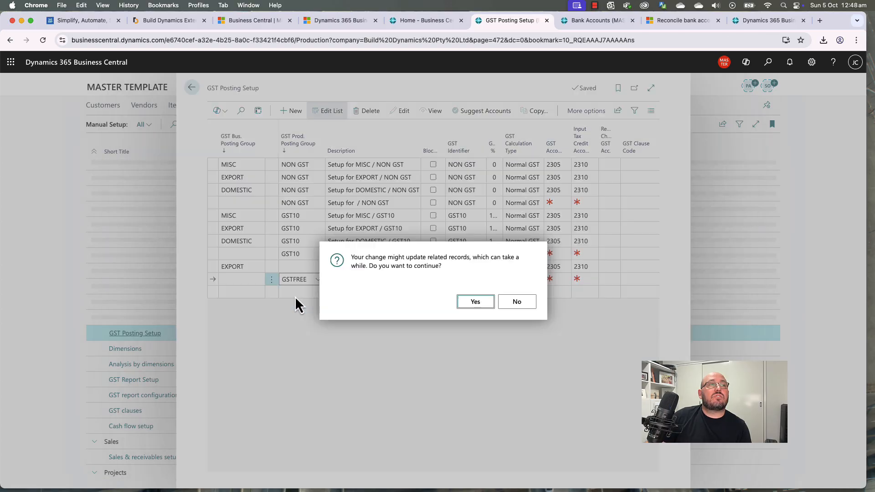
{"action": "left_click", "coordinate": [473, 303]}
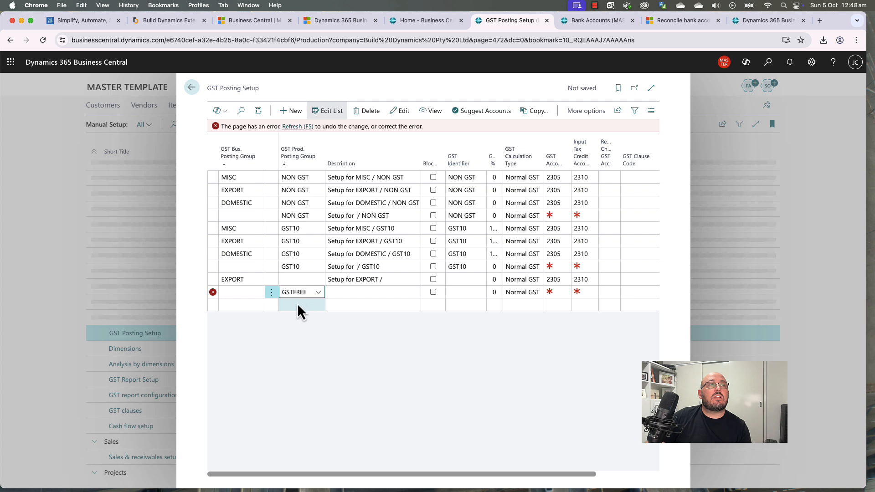
{"action": "left_click", "coordinate": [286, 302]}
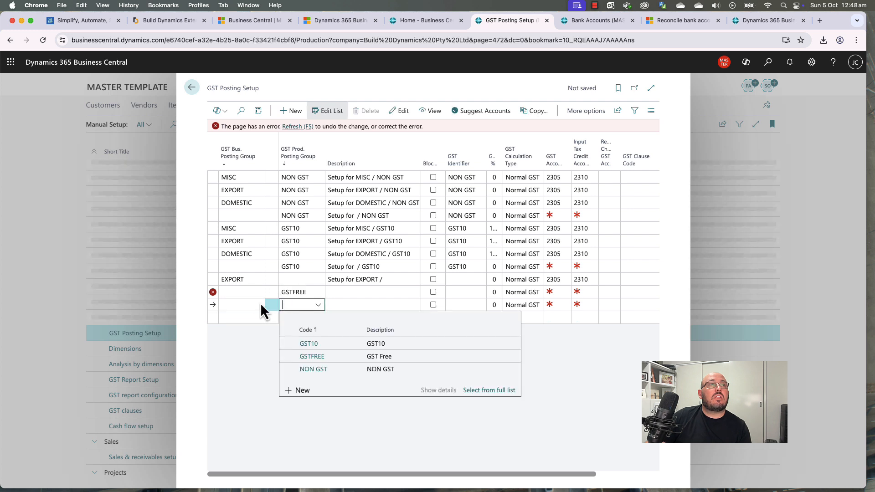
{"action": "left_click", "coordinate": [239, 304]}
{"action": "left_click", "coordinate": [270, 343]}
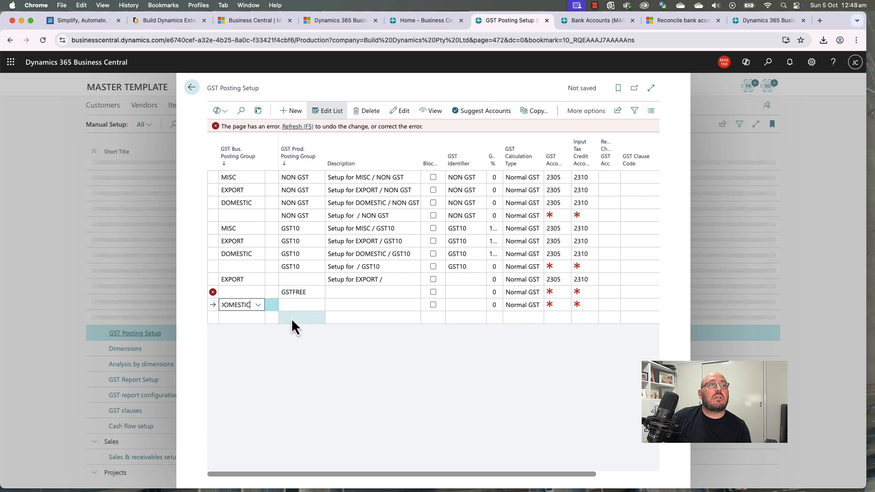
{"action": "left_click", "coordinate": [293, 303]}
{"action": "left_click", "coordinate": [324, 358]}
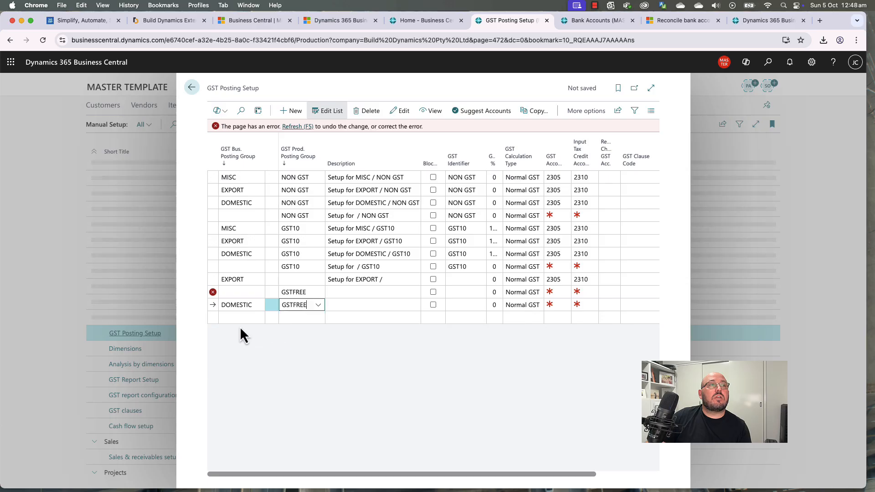
Step: Add EXPORT / GSTFREE and MISC / GSTFREE lines, then refresh the list
{"action": "left_click", "coordinate": [248, 318]}
{"action": "left_click", "coordinate": [252, 368]}
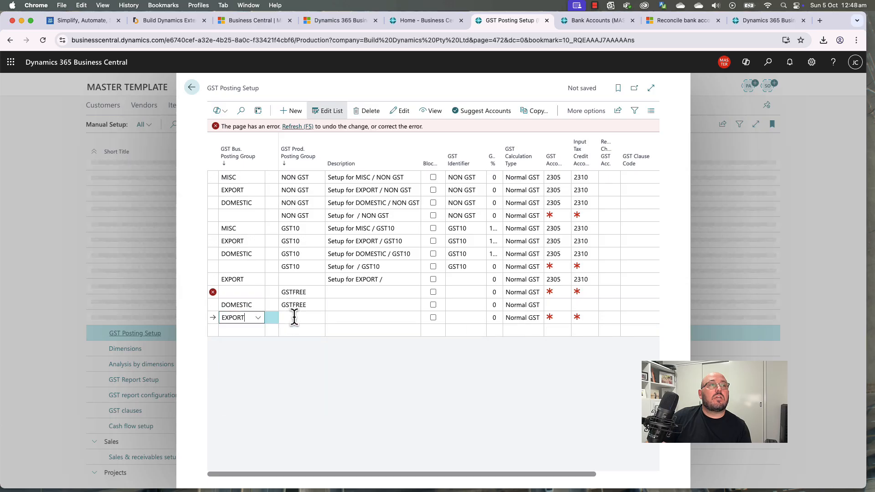
{"action": "left_click", "coordinate": [294, 318]}
{"action": "left_click", "coordinate": [325, 369]}
{"action": "left_click", "coordinate": [239, 330]}
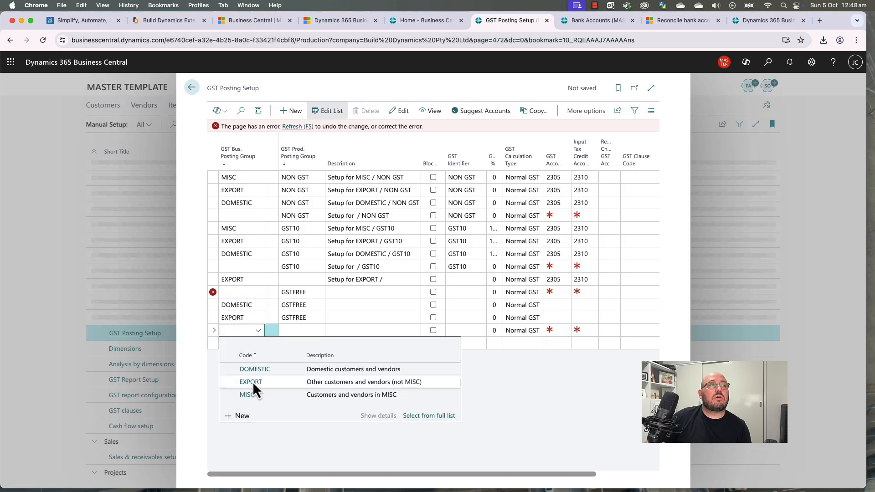
{"action": "left_click", "coordinate": [257, 395]}
{"action": "left_click", "coordinate": [301, 329]}
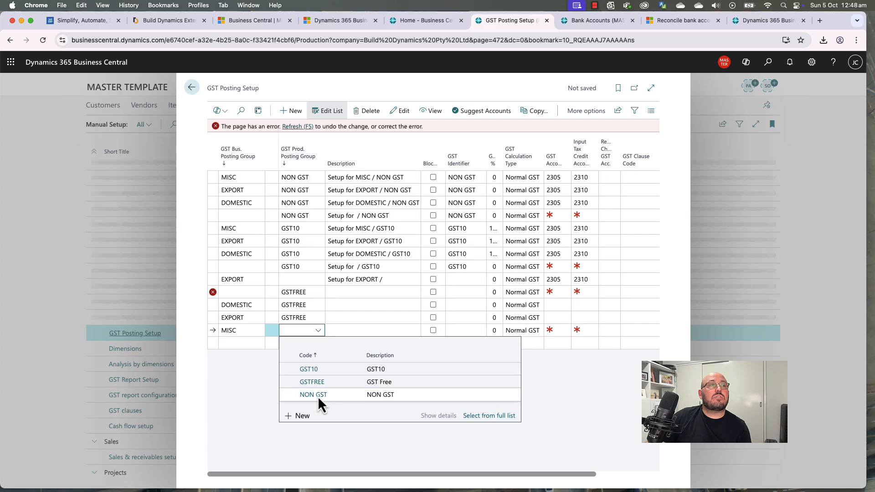
{"action": "left_click", "coordinate": [318, 382]}
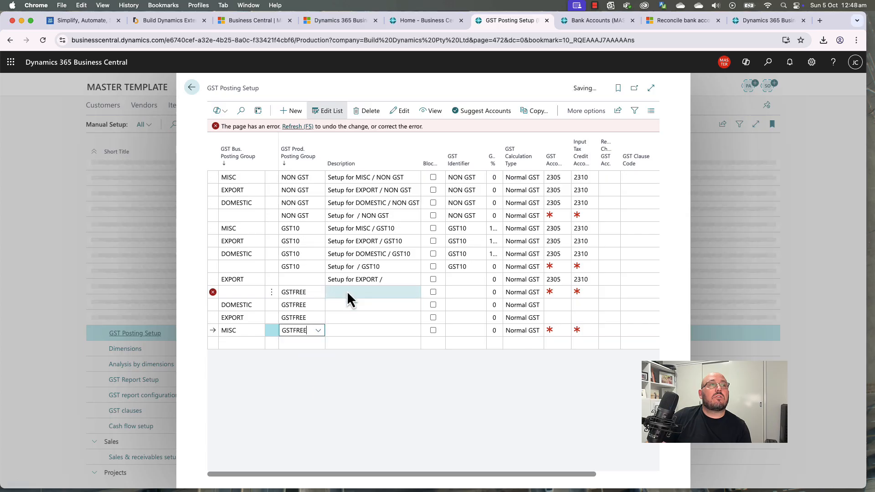
{"action": "left_click", "coordinate": [296, 127]}
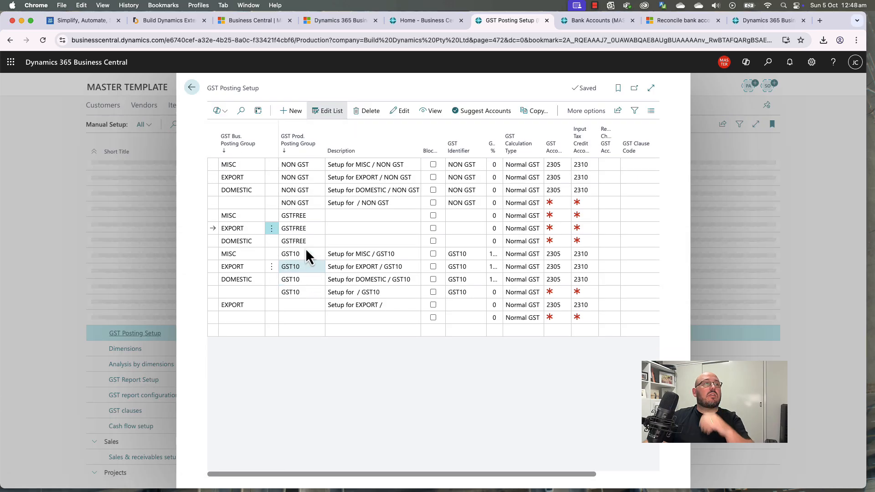
Step: Fill in GST account 2305 on the GSTFREE setup lines
{"action": "left_click", "coordinate": [326, 216]}
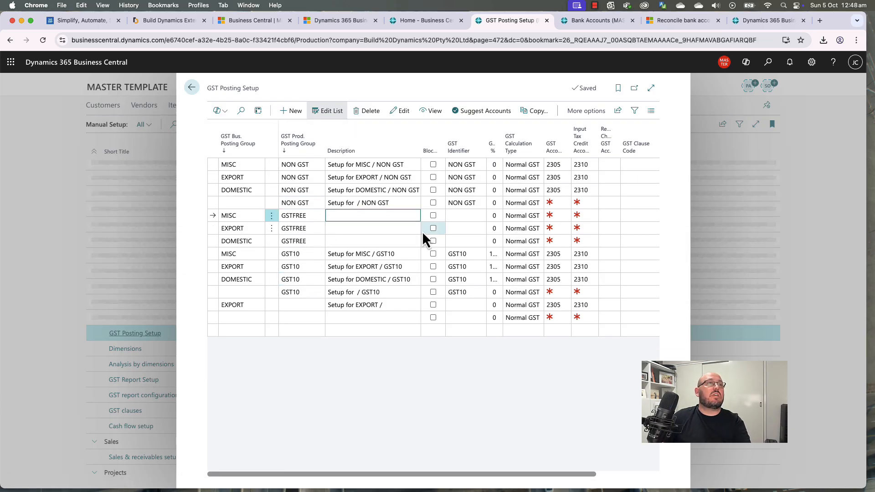
{"action": "key", "text": "Up"}
{"action": "key", "text": "Up"}
{"action": "key", "text": "Up"}
{"action": "key", "text": "Down"}
{"action": "key", "text": "Up"}
{"action": "key", "text": "Up"}
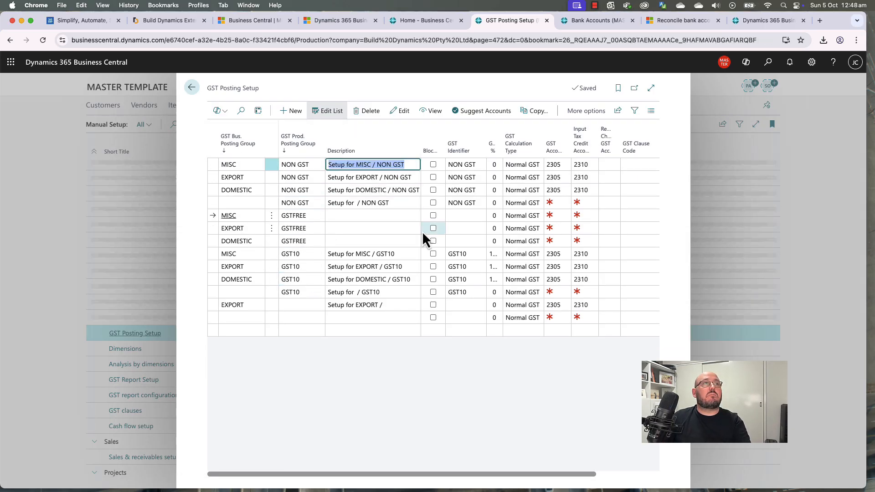
{"action": "key", "text": "Down"}
{"action": "key", "text": "Down"}
{"action": "key", "text": "Down"}
{"action": "key", "text": "Down"}
{"action": "key", "text": "Tab"}
{"action": "key", "text": "Tab"}
{"action": "key", "text": "Tab"}
{"action": "key", "text": "Tab"}
{"action": "key", "text": "Tab"}
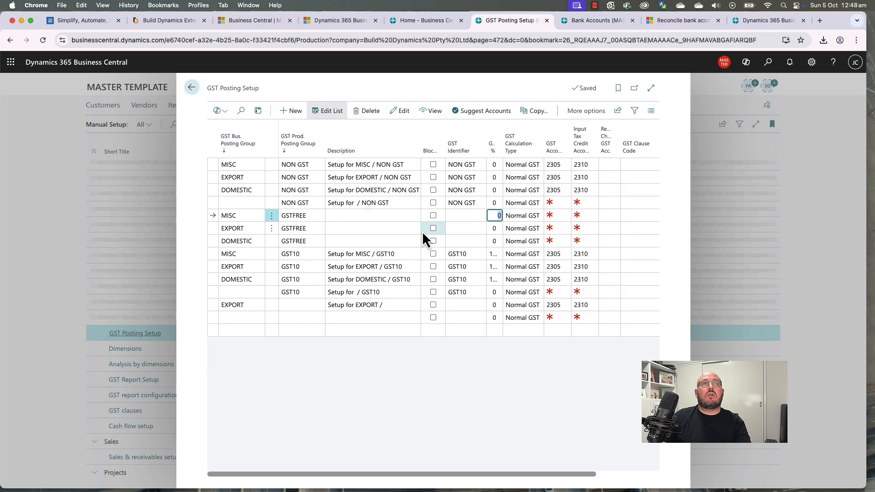
{"action": "key", "text": "Up"}
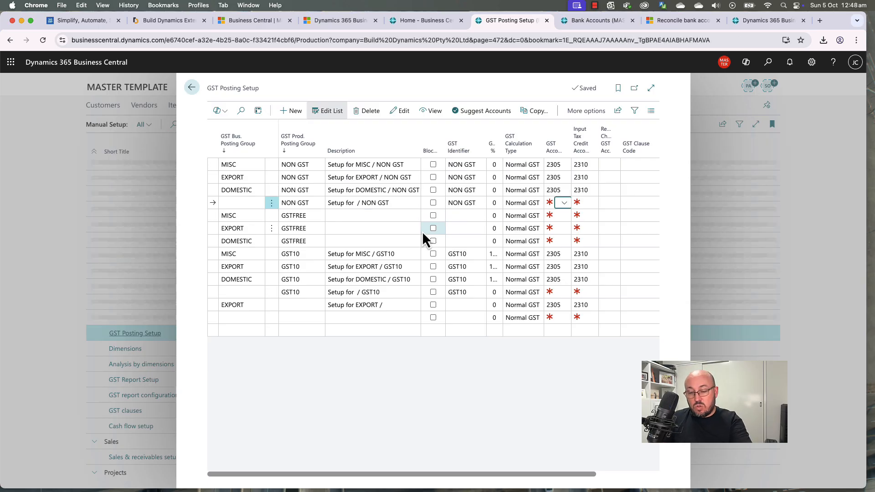
{"action": "key", "text": "F8"}
{"action": "key", "text": "Down"}
{"action": "key", "text": "F8"}
{"action": "key", "text": "Down"}
{"action": "key", "text": "F8"}
{"action": "key", "text": "Down"}
{"action": "key", "text": "F8"}
{"action": "key", "text": "Down"}
{"action": "key", "text": "Down"}
{"action": "key", "text": "Down"}
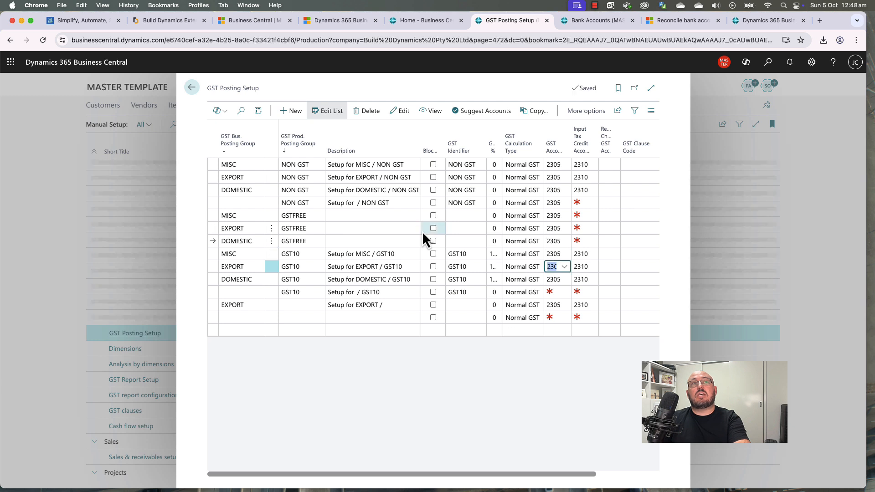
{"action": "key", "text": "Down"}
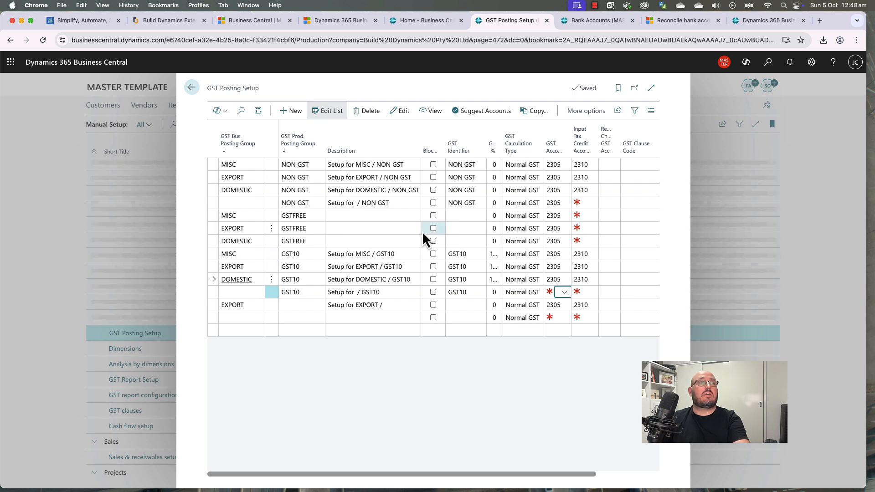
Step: Set input tax credit account 2310 on the GSTFREE lines and sort by business group
{"action": "key", "text": "Tab"}
{"action": "key", "text": "Up"}
{"action": "key", "text": "Up"}
{"action": "key", "text": "Up"}
{"action": "key", "text": "Up"}
{"action": "key", "text": "Up"}
{"action": "key", "text": "Up"}
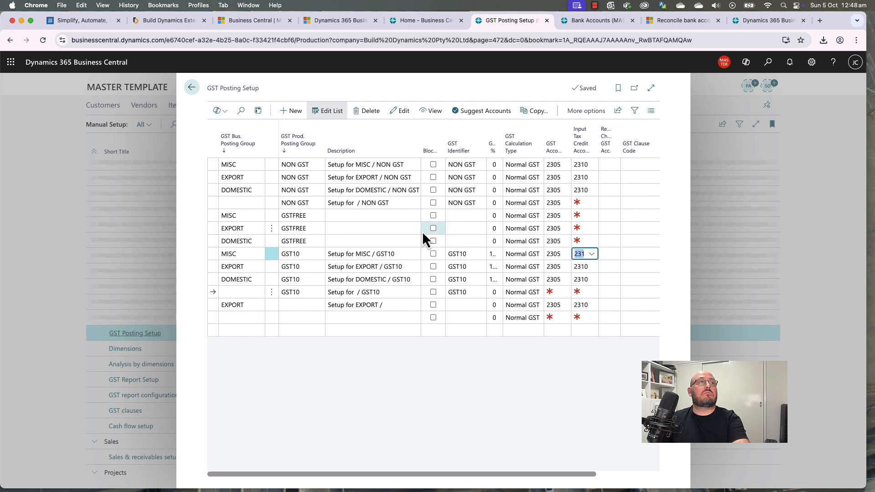
{"action": "key", "text": "Up"}
{"action": "key", "text": "F8"}
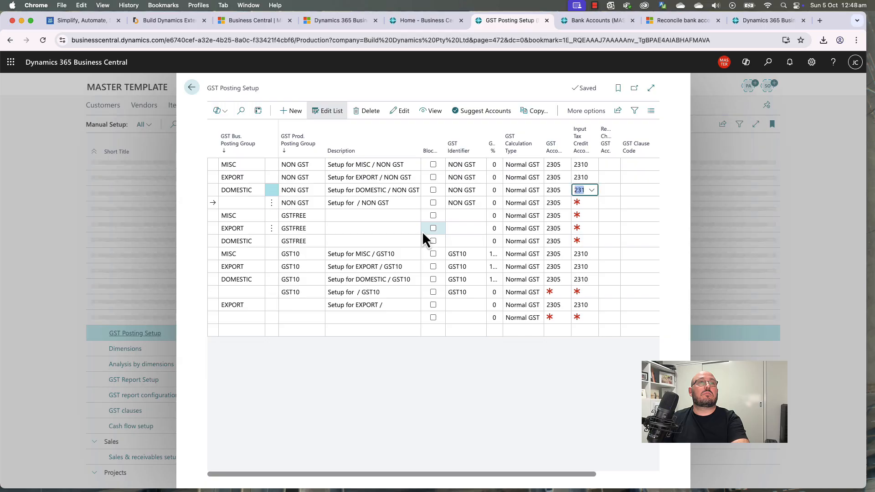
{"action": "key", "text": "Down"}
{"action": "key", "text": "F8"}
{"action": "key", "text": "Down"}
{"action": "key", "text": "F8"}
{"action": "key", "text": "Down"}
{"action": "key", "text": "F8"}
{"action": "key", "text": "Up"}
{"action": "key", "text": "Up"}
{"action": "key", "text": "Up"}
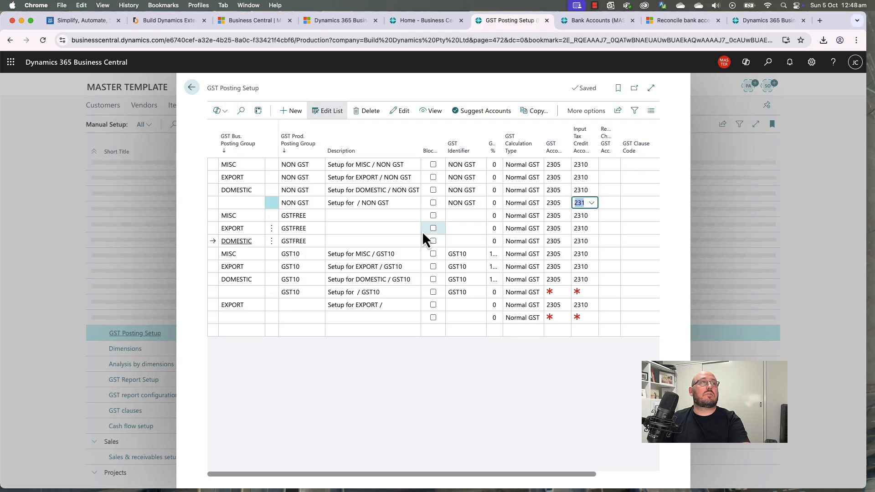
{"action": "key", "text": "Left"}
{"action": "key", "text": "Left"}
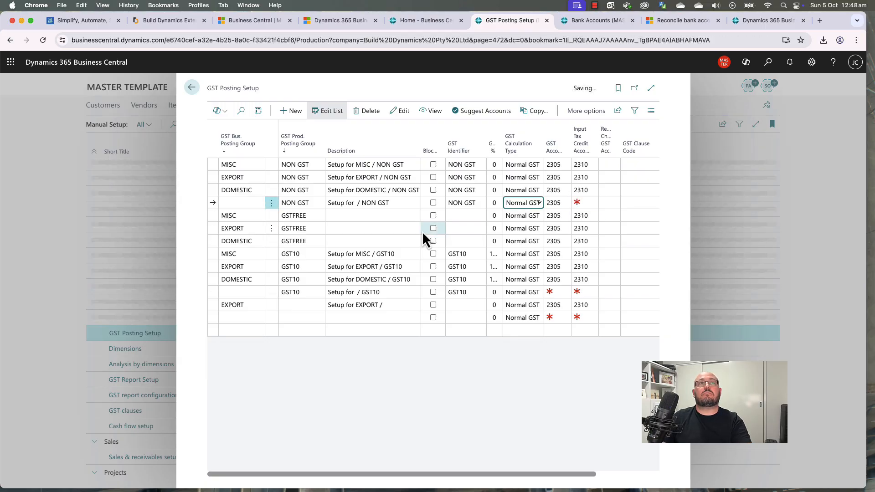
{"action": "key", "text": "Right"}
{"action": "key", "text": "BackSpace"}
{"action": "key", "text": "Left"}
{"action": "key", "text": "Left"}
{"action": "key", "text": "Down"}
{"action": "key", "text": "Down"}
{"action": "key", "text": "Down"}
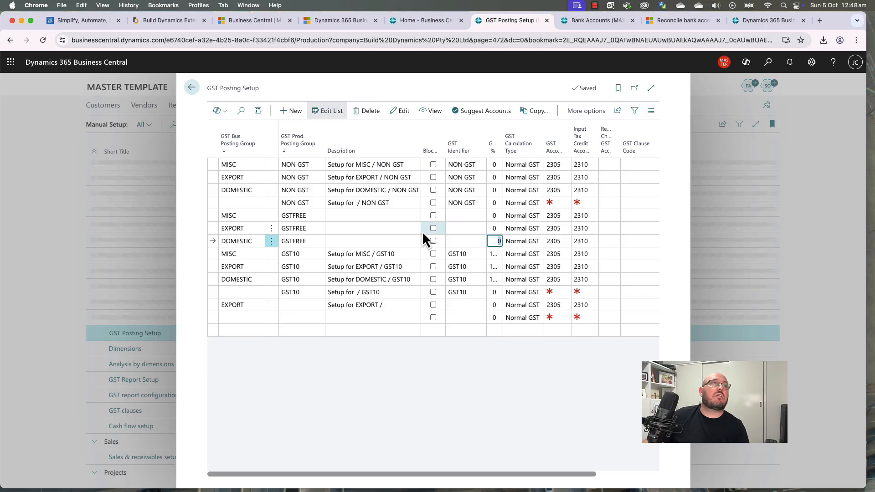
{"action": "left_click", "coordinate": [234, 145]}
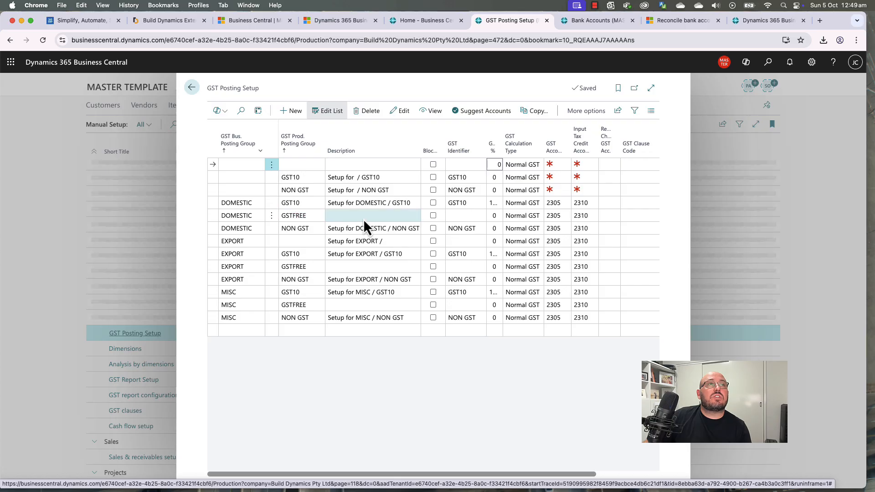
Step: Widen the GST % and GST Identifier columns so their headings fit
{"action": "left_click", "coordinate": [471, 215]}
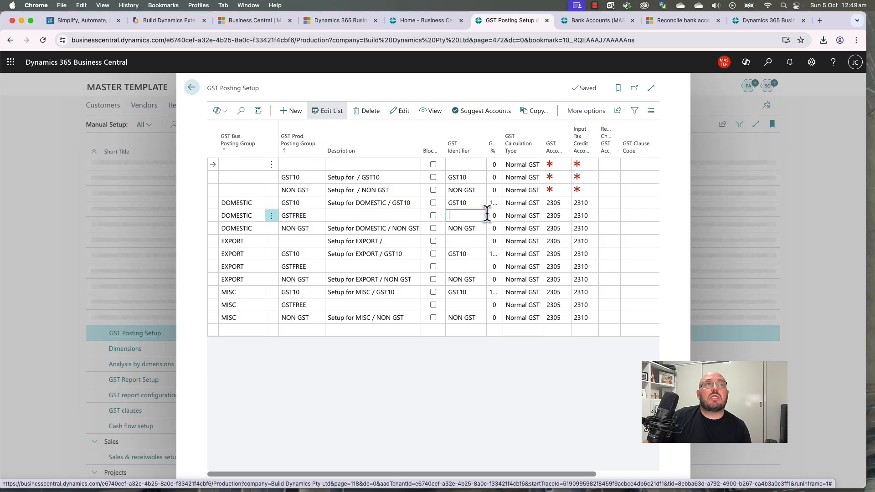
{"action": "left_click_drag", "start_coordinate": [514, 142], "coordinate": [522, 141]}
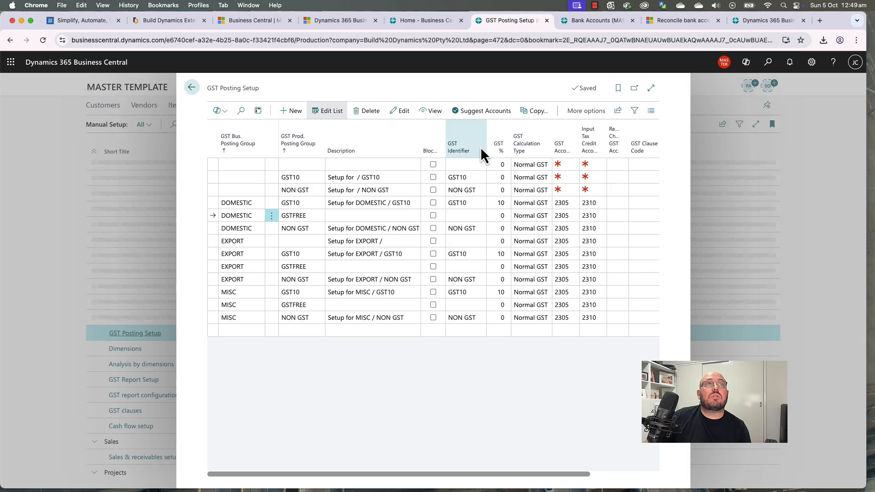
{"action": "left_click_drag", "start_coordinate": [486, 142], "coordinate": [489, 142]}
Step: Enter GSTFREE as the GST Identifier of the DOMESTIC GSTFREE line, fixing the typo
{"action": "left_click", "coordinate": [452, 216]}
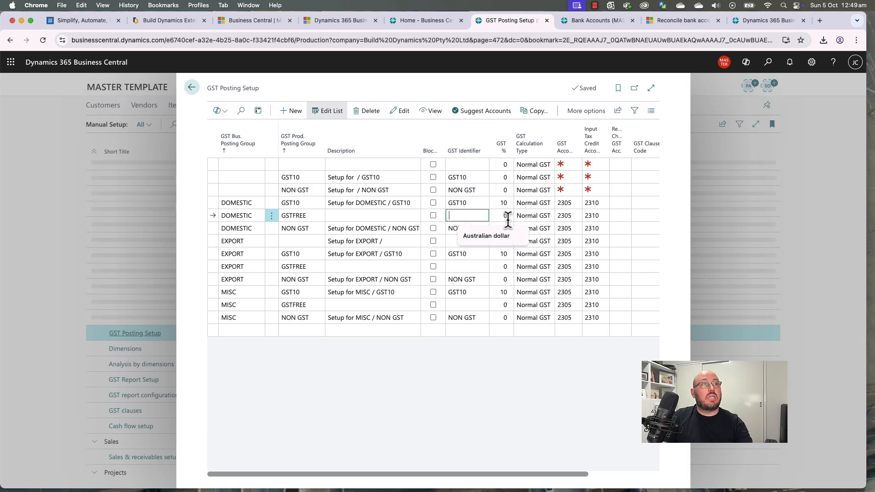
{"action": "type", "text": "FSTFREE"}
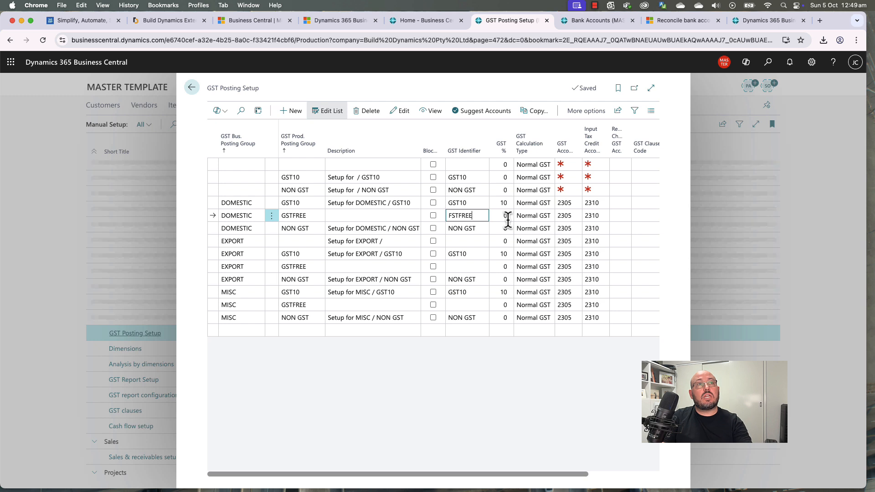
{"action": "key", "text": "BackSpace"}
{"action": "key", "text": "BackSpace"}
{"action": "key", "text": "BackSpace"}
{"action": "key", "text": "BackSpace"}
{"action": "key", "text": "BackSpace"}
{"action": "type", "text": "G"}
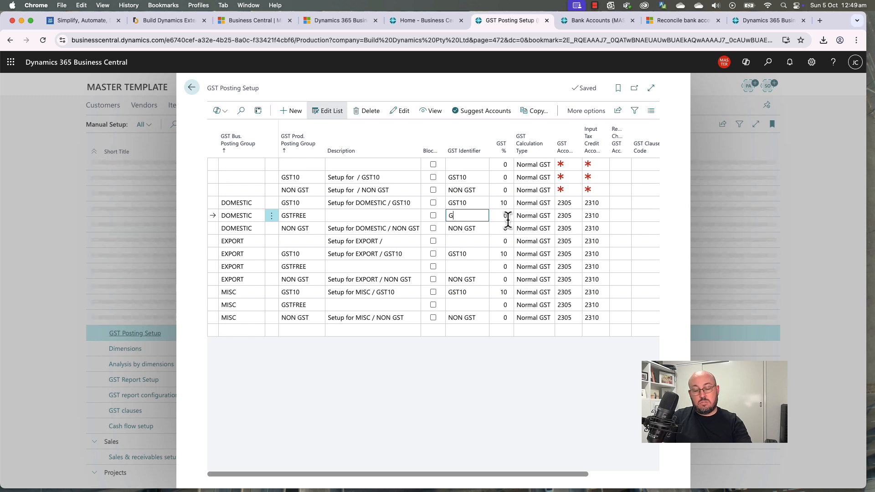
{"action": "type", "text": "STFREE"}
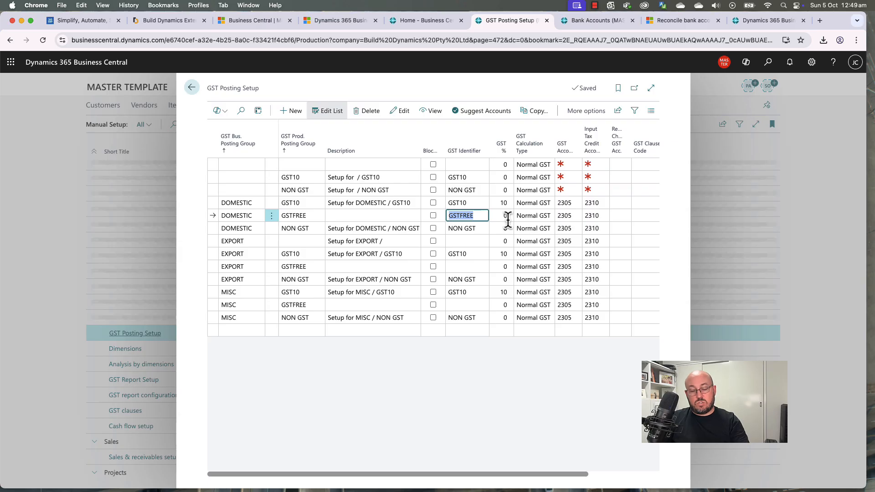
Step: Paste GSTFREE into the EXPORT and MISC GSTFREE lines' GST Identifier
{"action": "key", "text": "Down"}
{"action": "key", "text": "Down"}
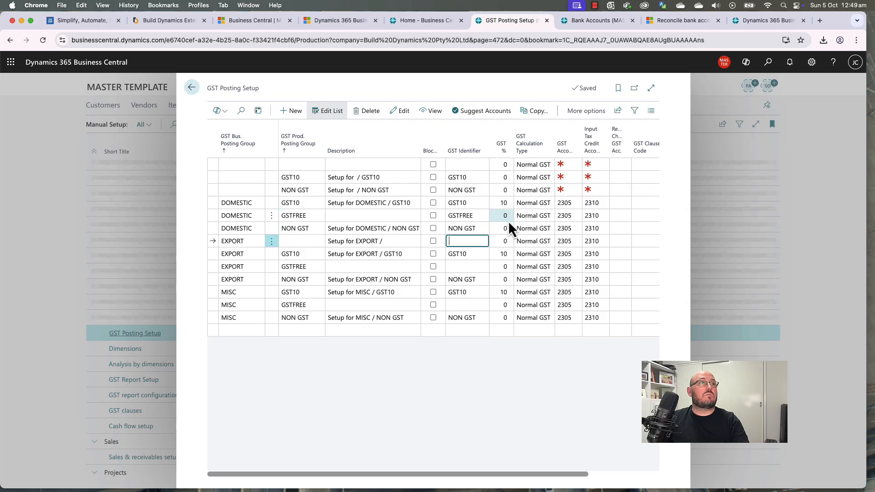
{"action": "key", "text": "Down"}
{"action": "key", "text": "Down"}
{"action": "type", "text": "GSTFREE"}
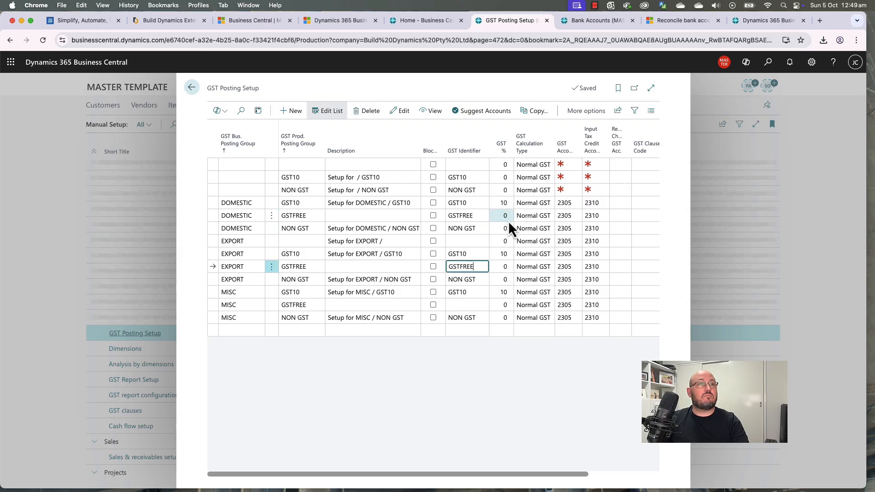
{"action": "key", "text": "Down"}
{"action": "key", "text": "Down"}
{"action": "key", "text": "Down"}
{"action": "type", "text": "GSTFREE"}
{"action": "key", "text": "Up"}
{"action": "key", "text": "Up"}
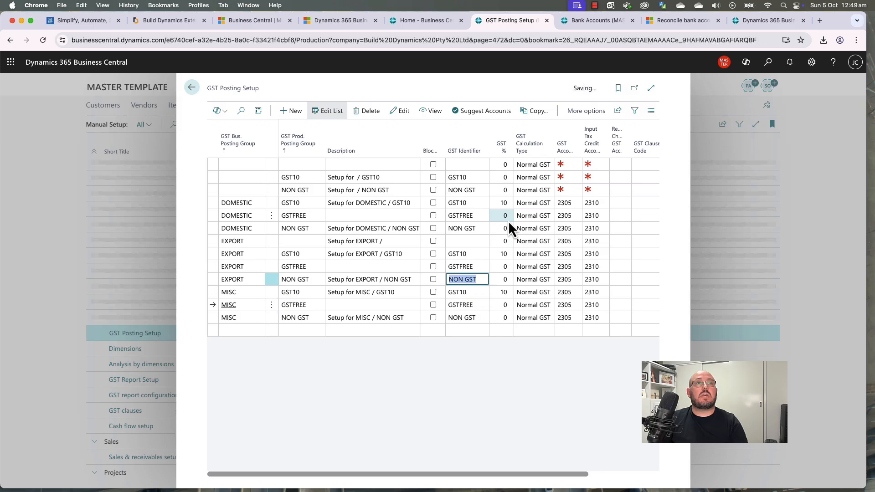
{"action": "key", "text": "Up"}
{"action": "key", "text": "Up"}
{"action": "key", "text": "Down"}
{"action": "key", "text": "Tab"}
{"action": "key", "text": "Tab"}
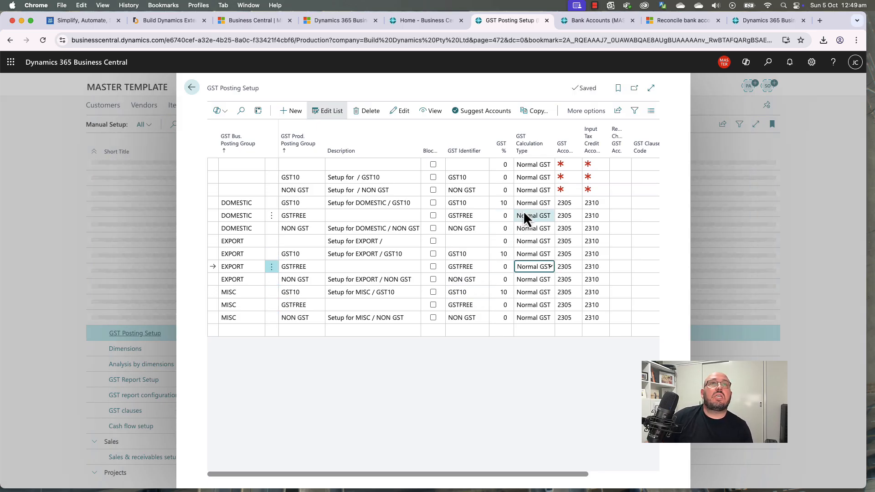
{"action": "left_click_drag", "start_coordinate": [544, 476], "coordinate": [524, 476]}
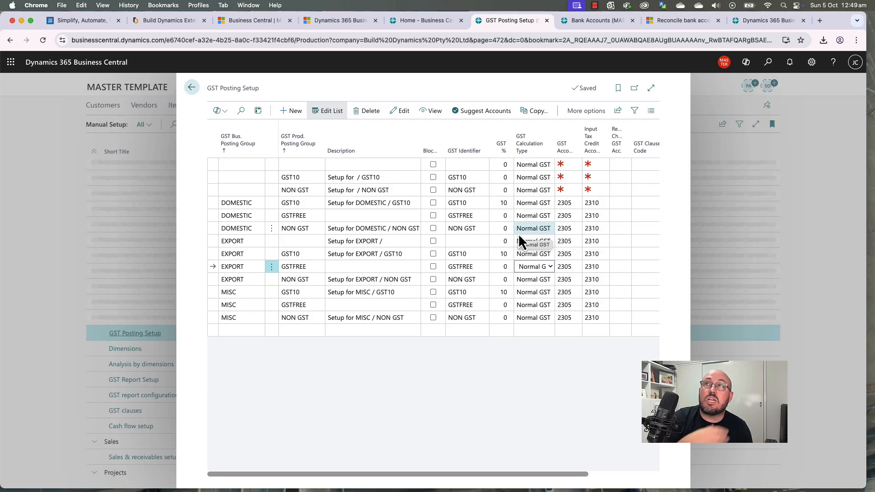
{"action": "left_click", "coordinate": [241, 203]}
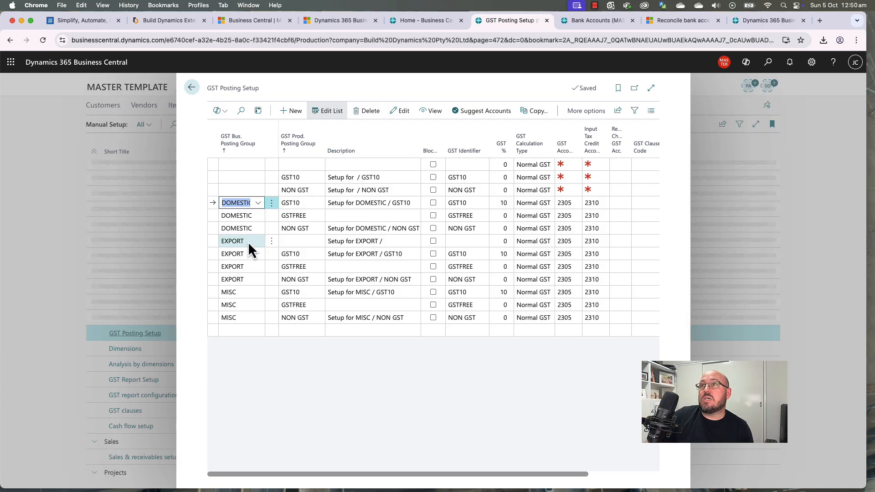
{"action": "left_click", "coordinate": [532, 373]}
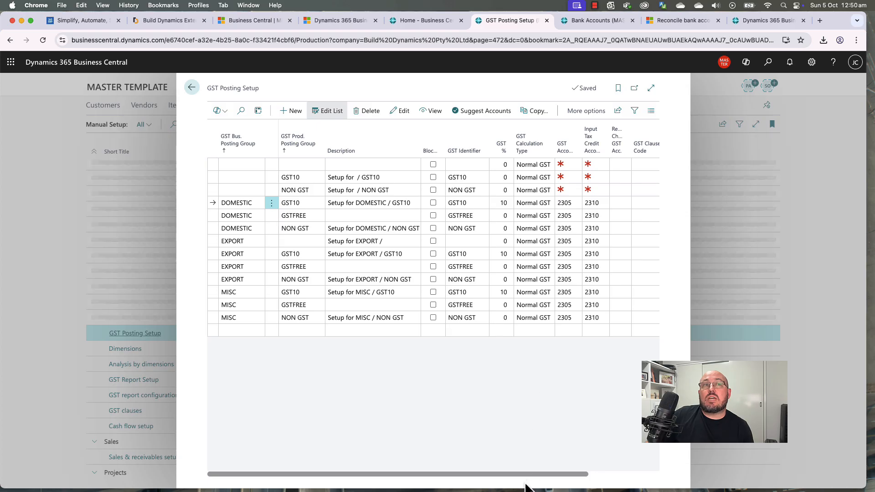
{"action": "left_click_drag", "start_coordinate": [531, 475], "coordinate": [415, 469]}
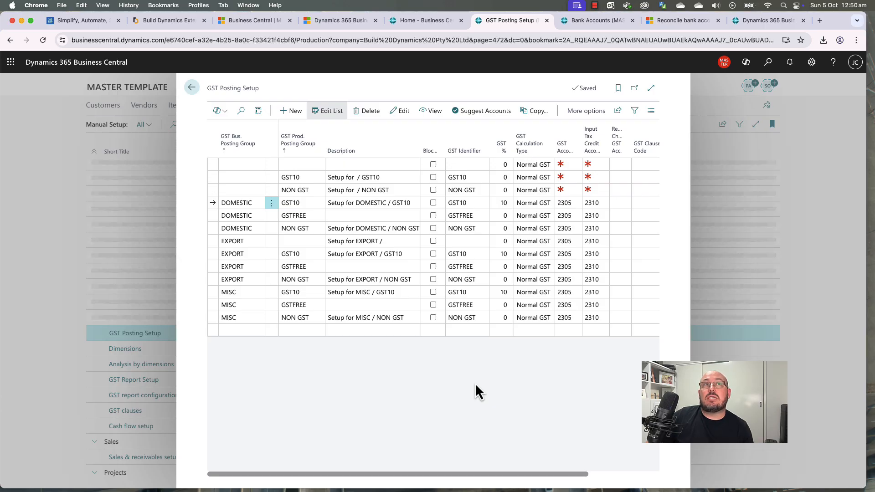
Step: Open the Dimensions list, widen its Code column to read all eight codes, then switch to Build Dynamics
{"action": "left_click", "coordinate": [193, 89]}
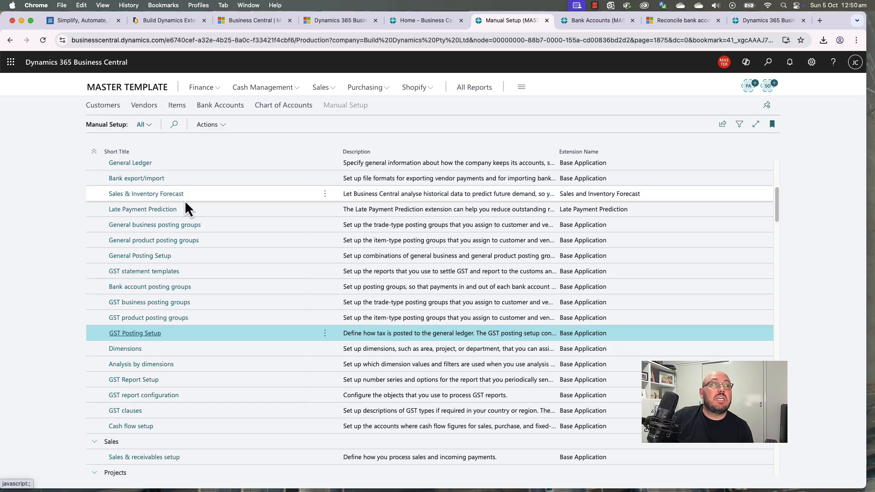
{"action": "left_click", "coordinate": [125, 352]}
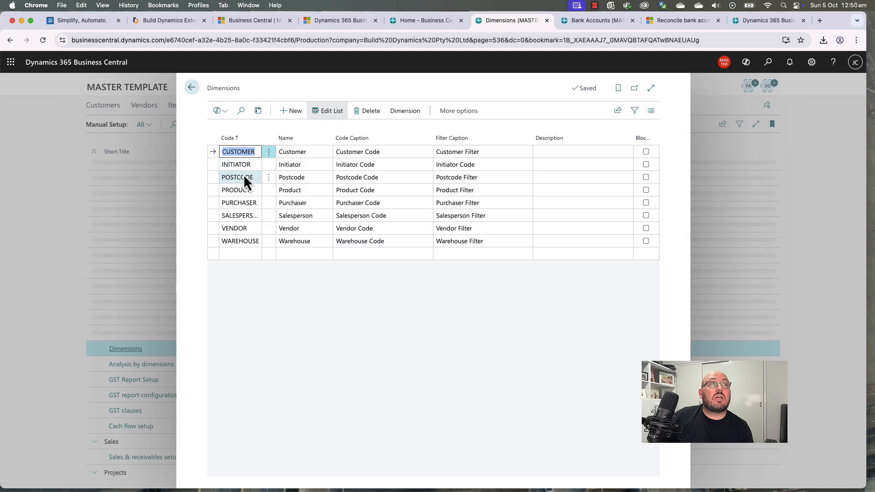
{"action": "left_click", "coordinate": [357, 298]}
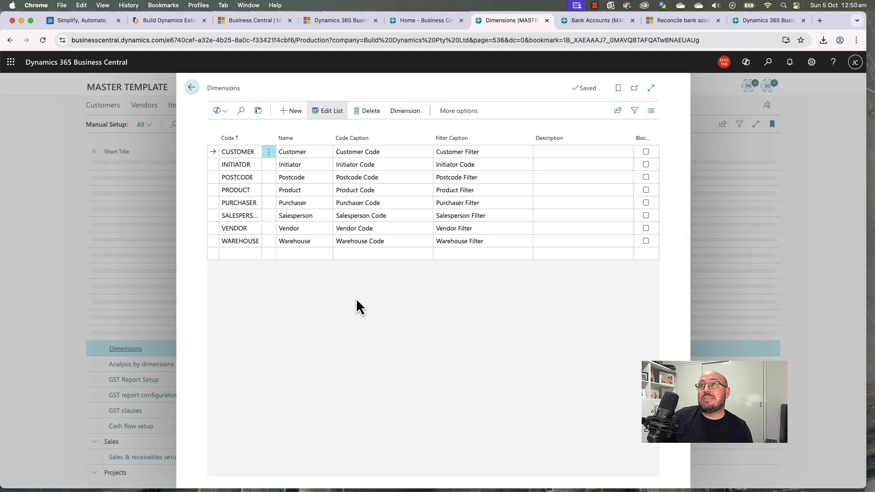
{"action": "left_click_drag", "start_coordinate": [265, 130], "coordinate": [355, 133]}
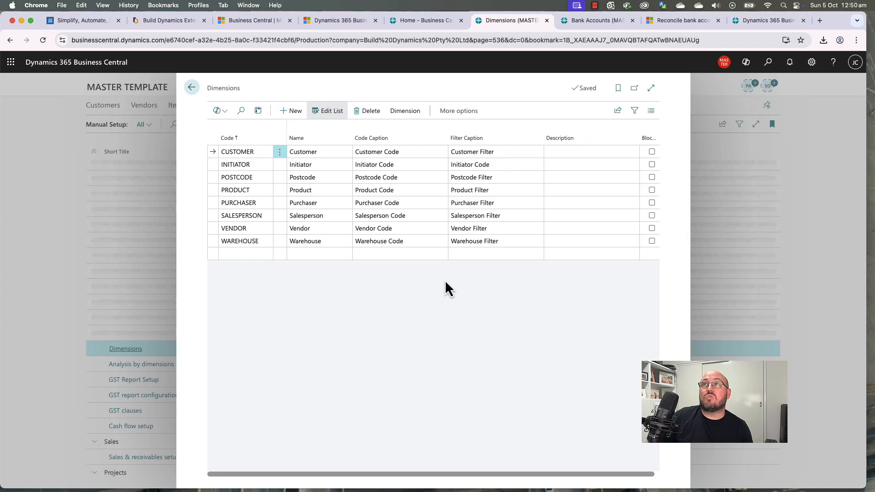
{"action": "left_click", "coordinate": [176, 19]}
Step: Read the Build Dynamics 'Dimensions matter' extension page, then return to the Business Central Dimensions list
{"action": "mouse_move", "coordinate": [497, 78]}
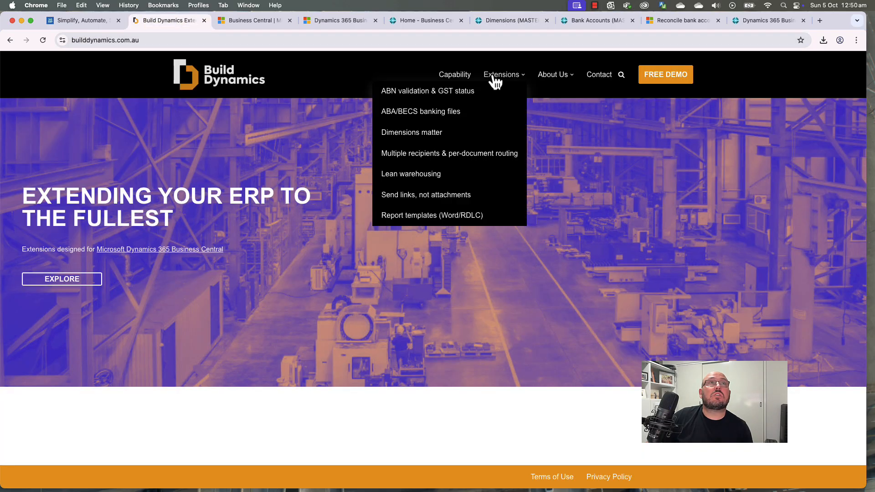
{"action": "left_click", "coordinate": [415, 132]}
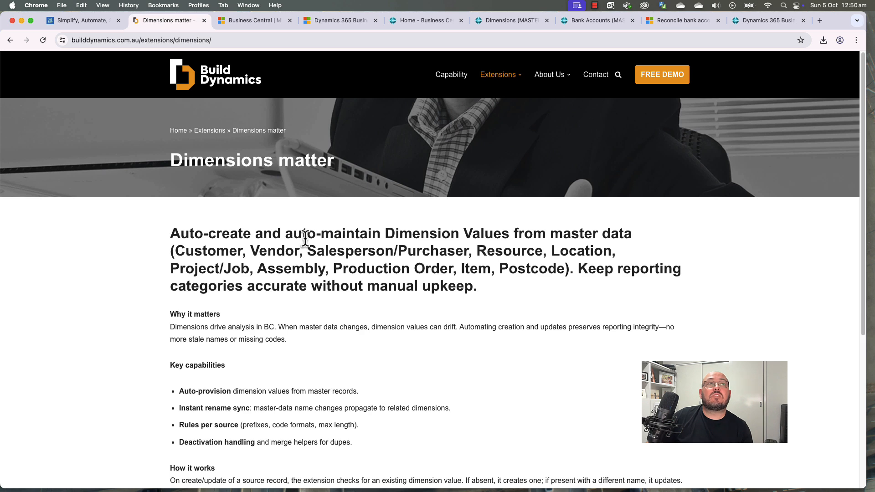
{"action": "scroll", "coordinate": [378, 250], "scroll_direction": "down", "scroll_amount": 1}
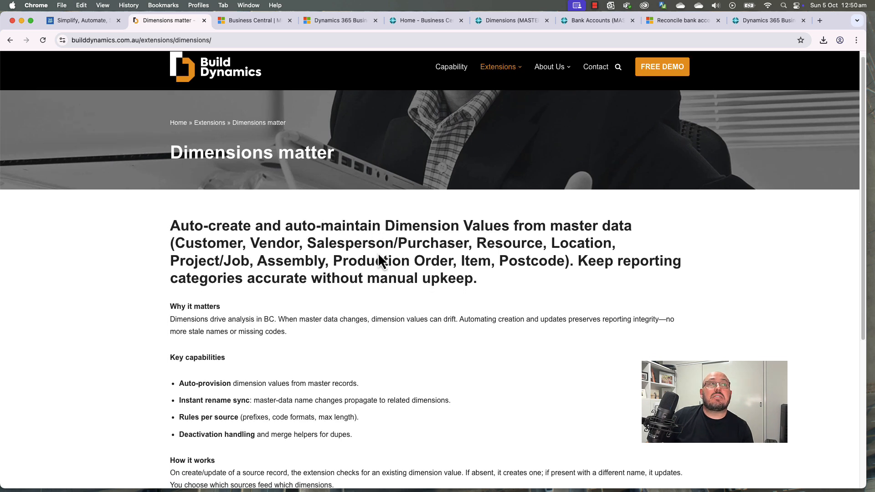
{"action": "scroll", "coordinate": [406, 328], "scroll_direction": "down", "scroll_amount": 5}
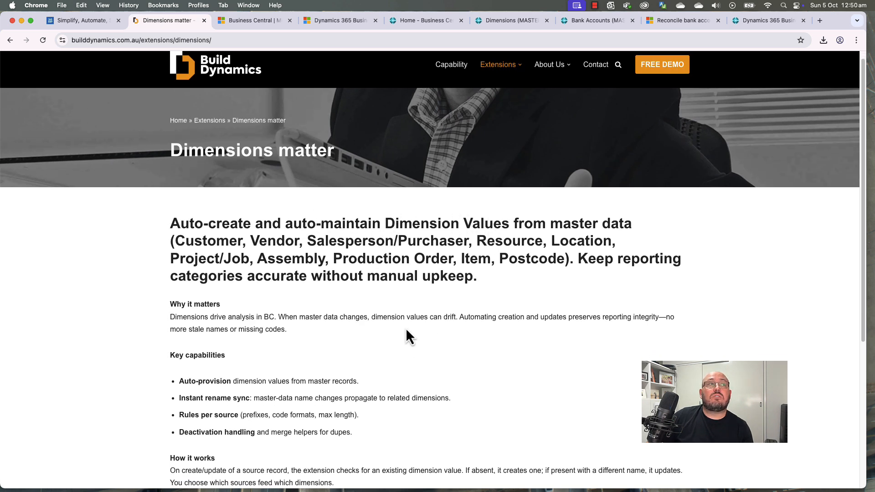
{"action": "scroll", "coordinate": [407, 328], "scroll_direction": "up", "scroll_amount": 4}
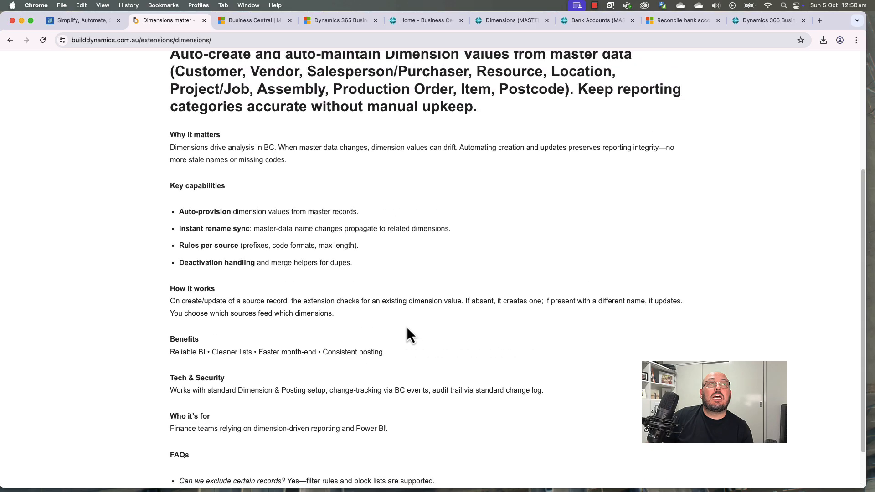
{"action": "scroll", "coordinate": [415, 321], "scroll_direction": "up", "scroll_amount": 1}
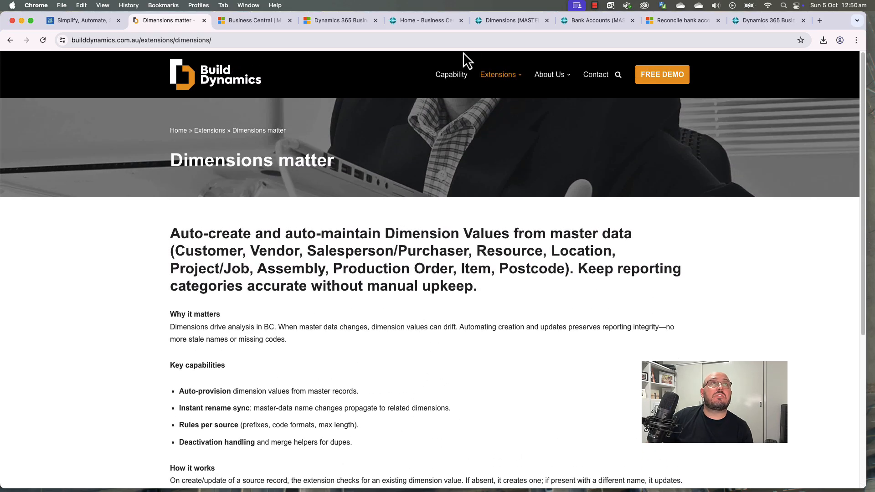
{"action": "left_click", "coordinate": [505, 23]}
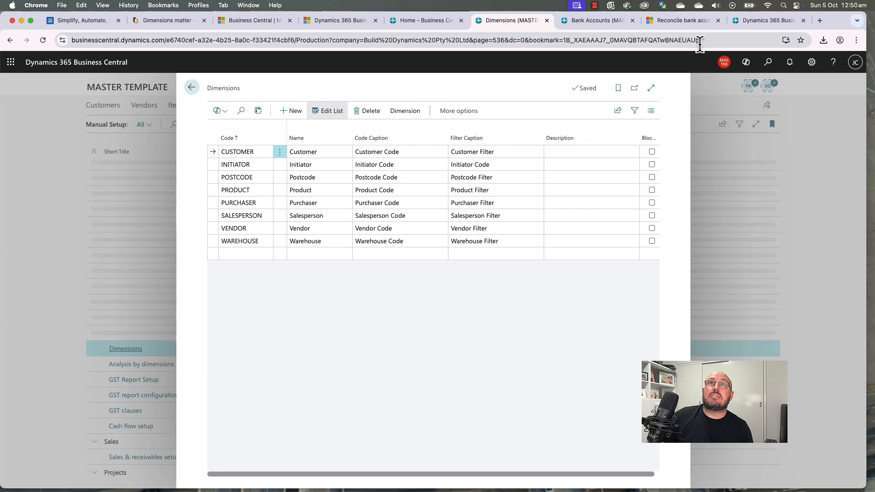
Step: Search 'bd' to open BD Dimensions Mgt Setup and check its Customer Dimension Code value
{"action": "left_click", "coordinate": [768, 64]}
{"action": "type", "text": "bd"}
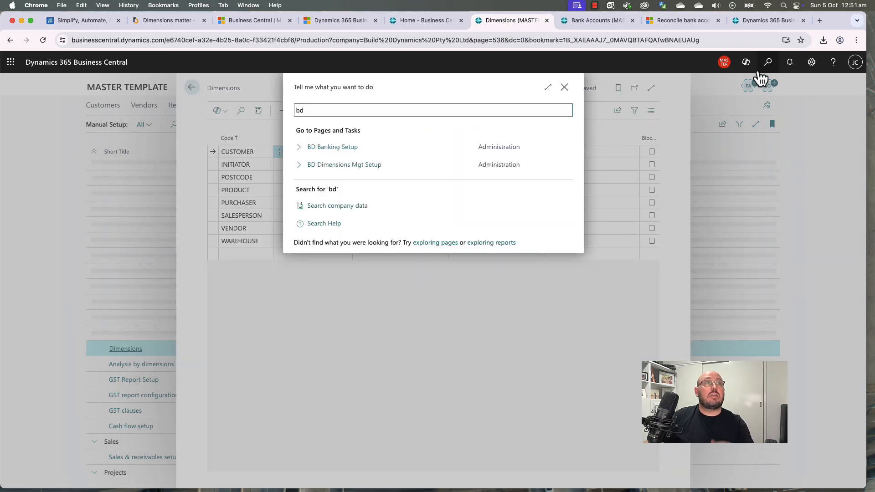
{"action": "left_click", "coordinate": [346, 166]}
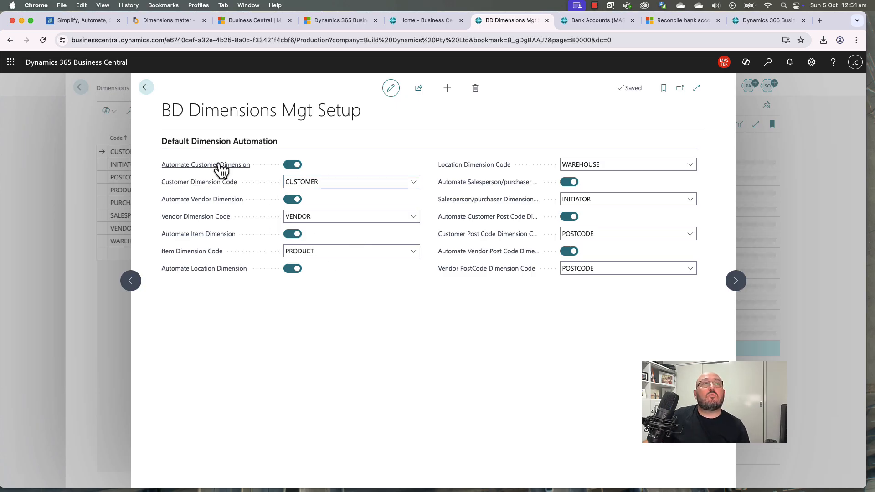
{"action": "left_click", "coordinate": [305, 187]}
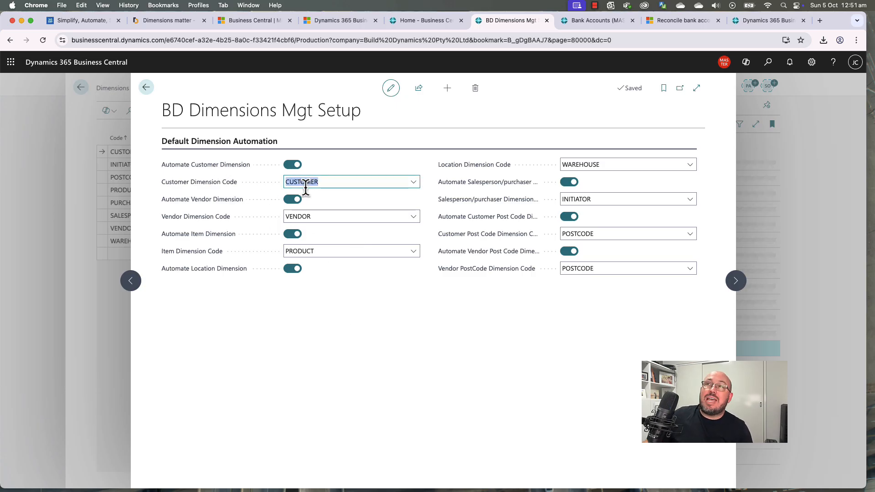
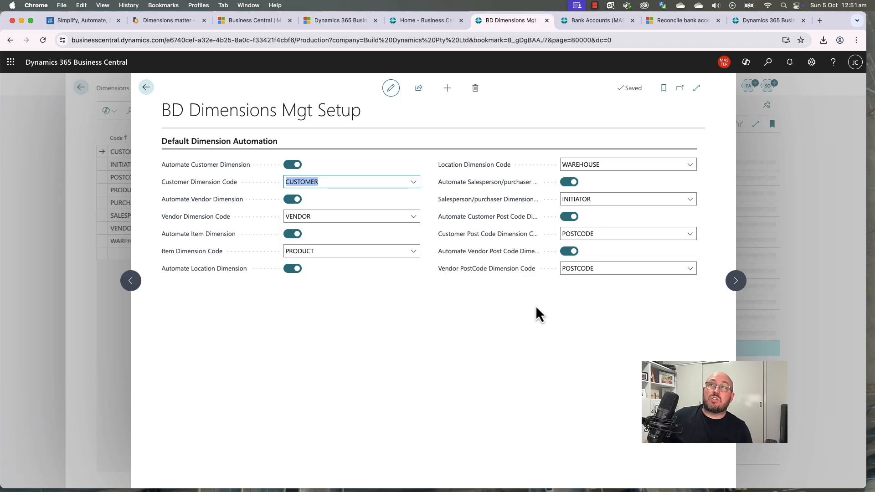
Step: Close the BD setup page and add the ANZSIC dimension to the Dimensions list
{"action": "left_click", "coordinate": [536, 307]}
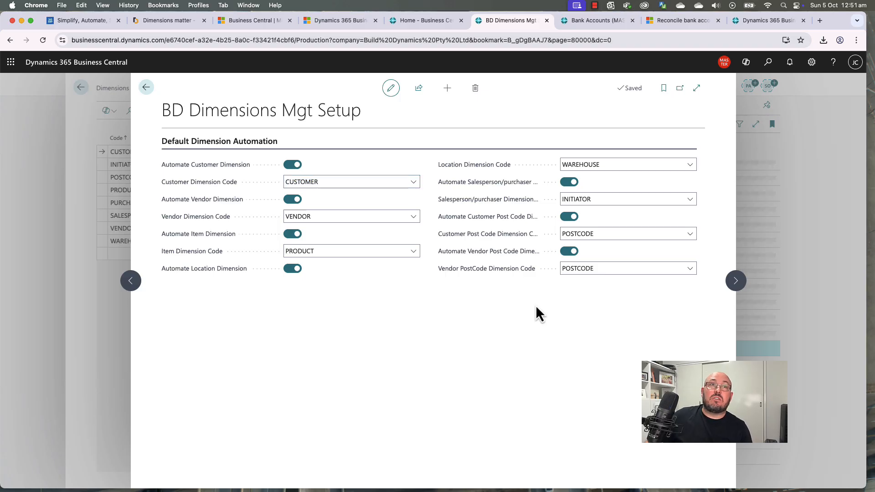
{"action": "left_click", "coordinate": [148, 89]}
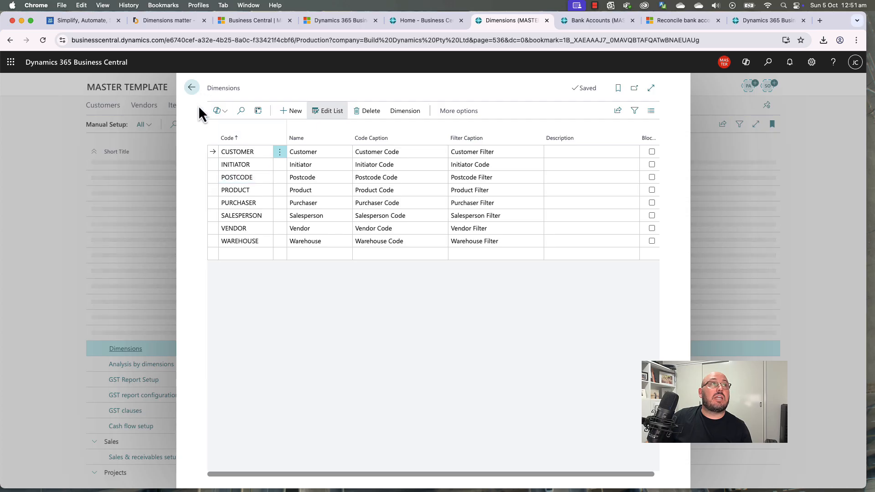
{"action": "left_click", "coordinate": [251, 254]}
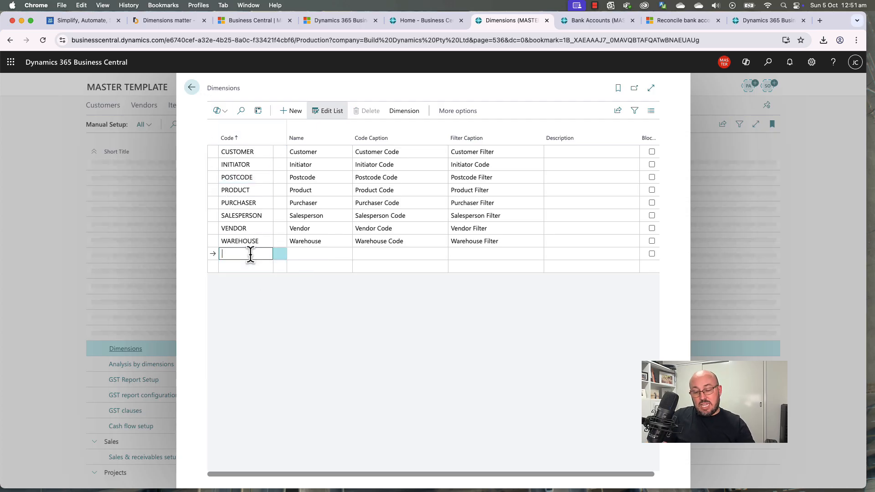
{"action": "type", "text": "ANZSICX"}
{"action": "key", "text": "BackSpace"}
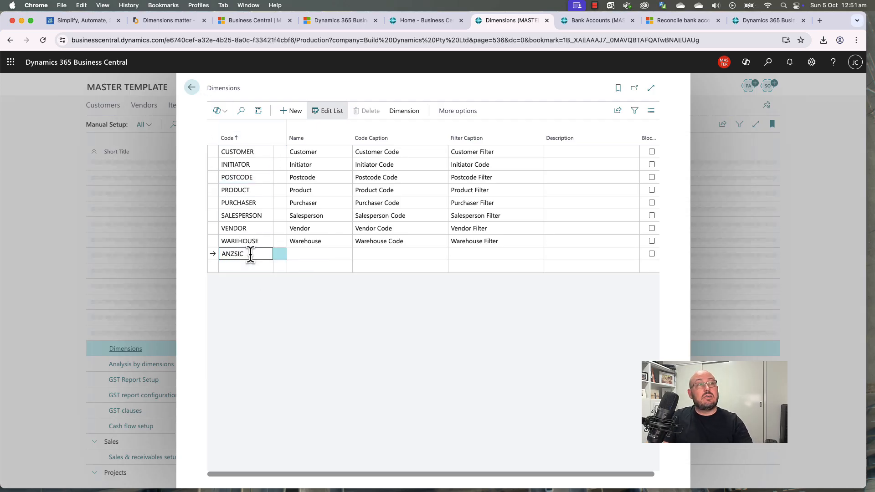
{"action": "key", "text": "Tab"}
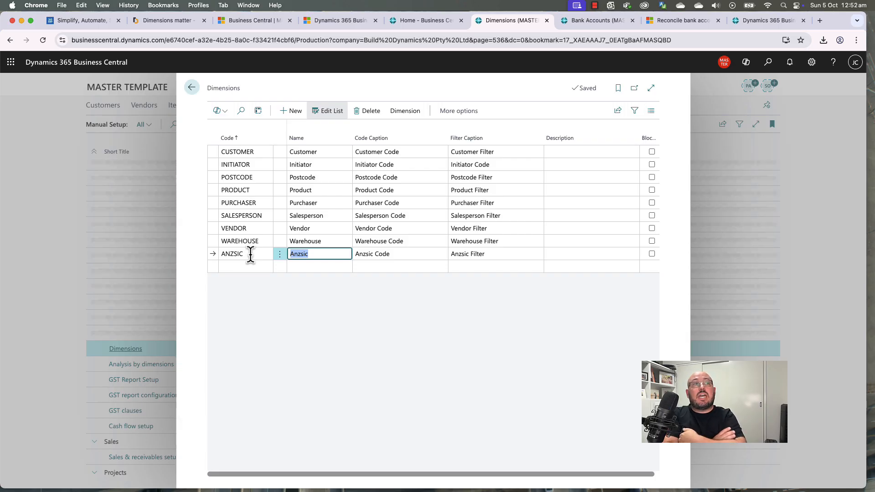
Step: Add the INTRODUCED dimension below ANZSIC, leaving the next blank row empty
{"action": "key", "text": "Down"}
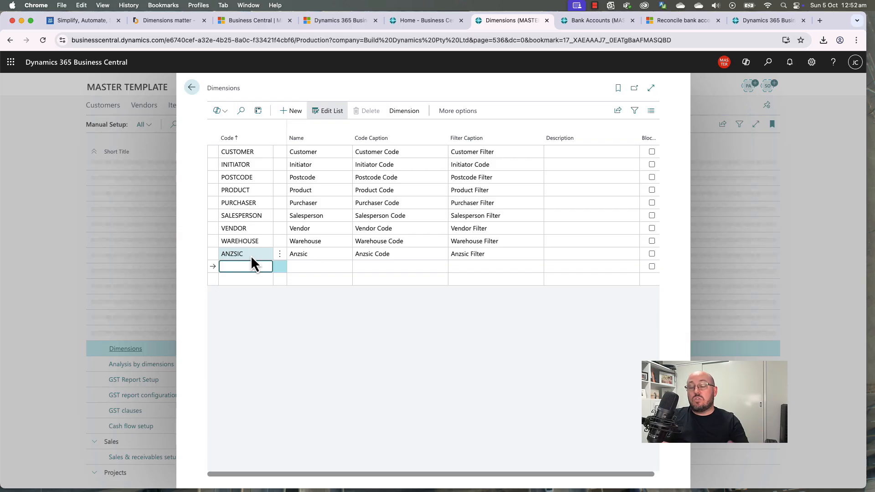
{"action": "type", "text": "Introduced"}
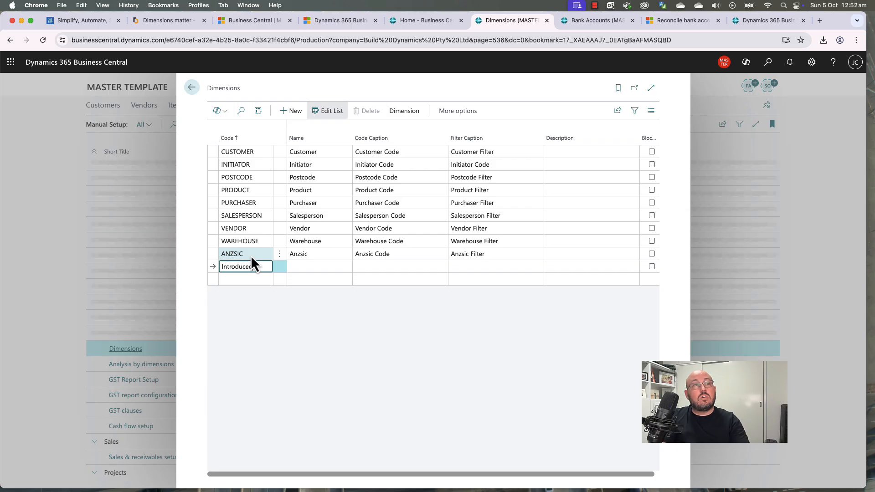
{"action": "key", "text": "Tab"}
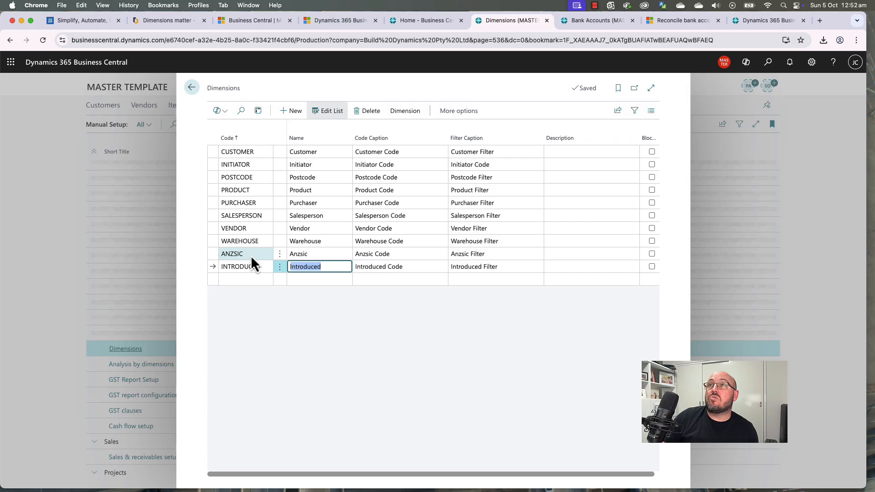
{"action": "key", "text": "Left"}
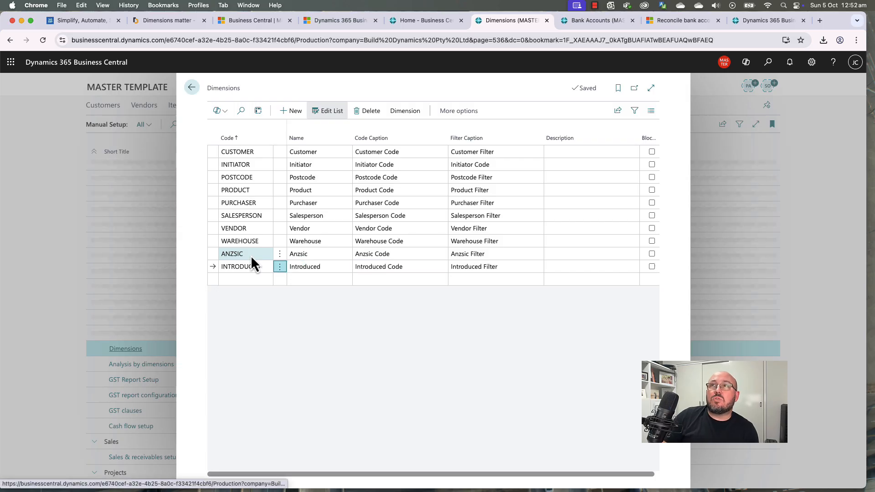
{"action": "key", "text": "Up"}
{"action": "key", "text": "Down"}
{"action": "key", "text": "Left"}
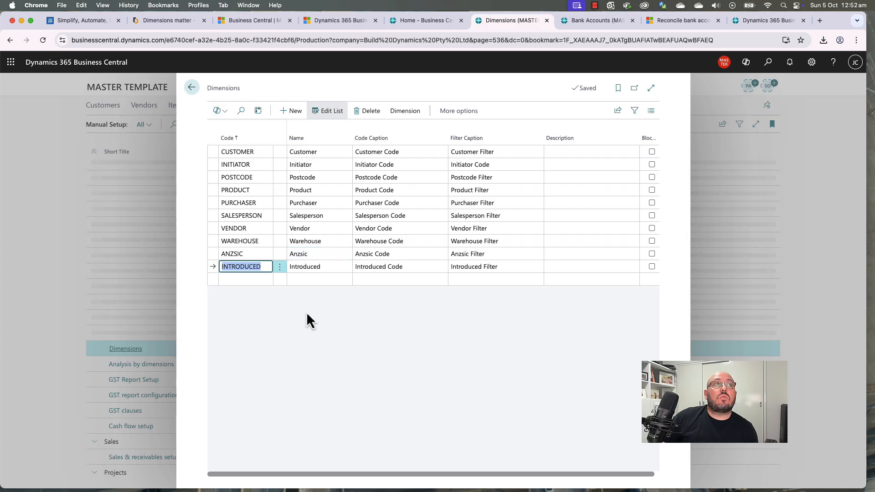
{"action": "left_click", "coordinate": [250, 278]}
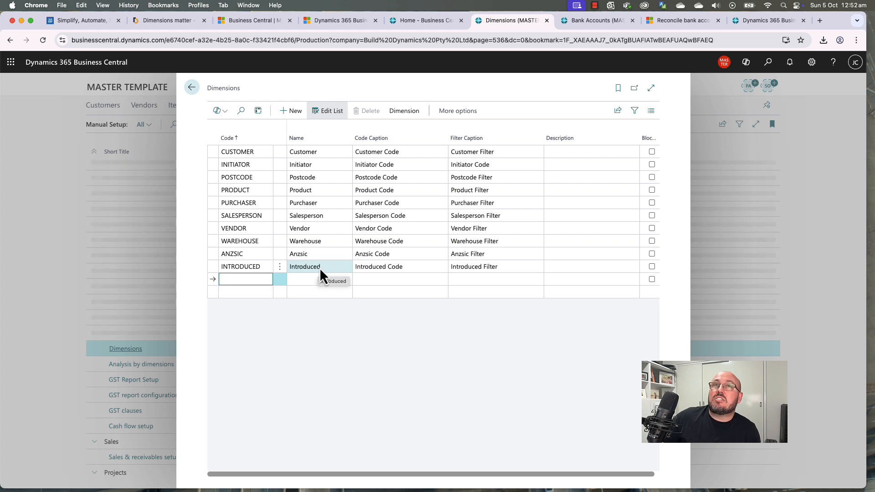
{"action": "left_click", "coordinate": [356, 381]}
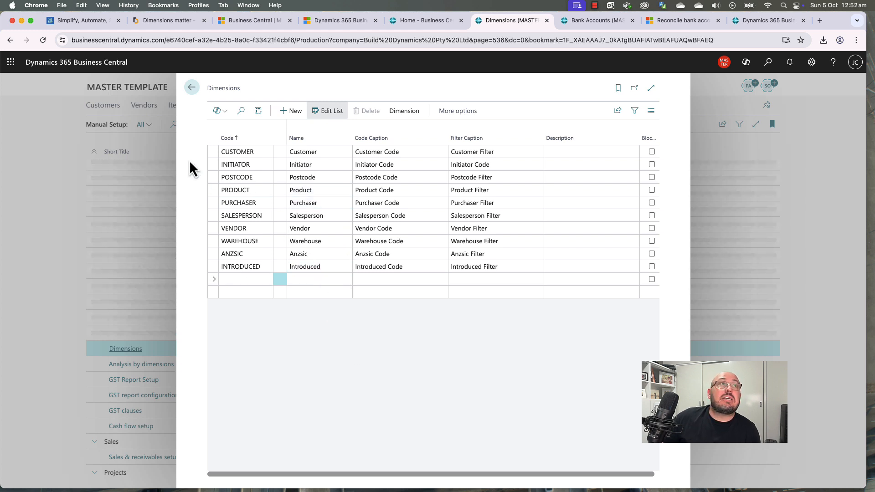
Step: Back in Manual Setup, check that Analysis by dimensions has no Analysis Views, then close it
{"action": "left_click", "coordinate": [193, 90]}
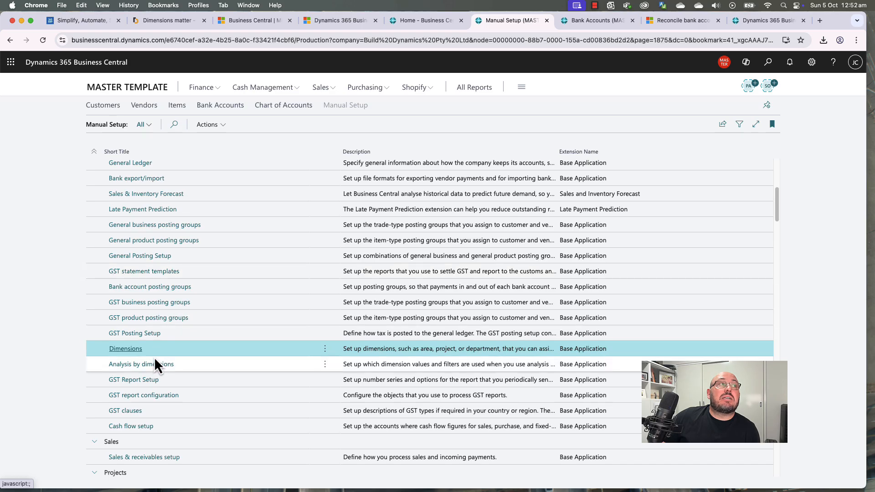
{"action": "scroll", "coordinate": [211, 378], "scroll_direction": "down", "scroll_amount": 3}
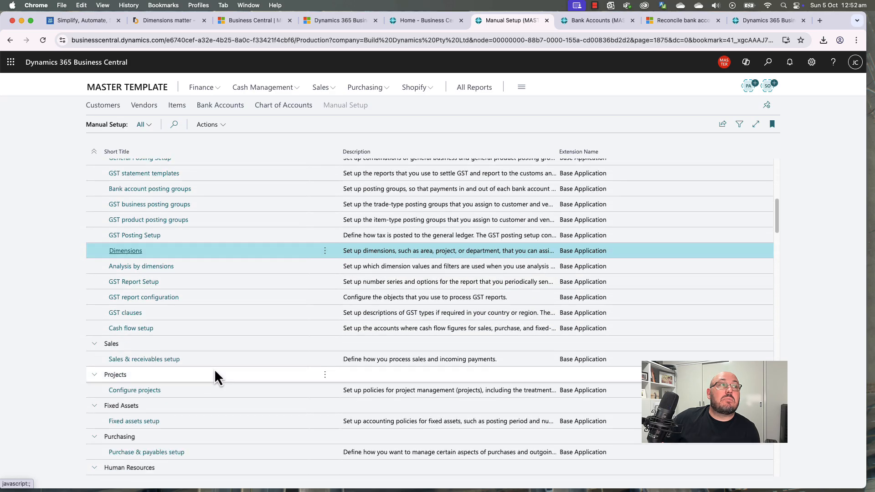
{"action": "left_click", "coordinate": [152, 268]}
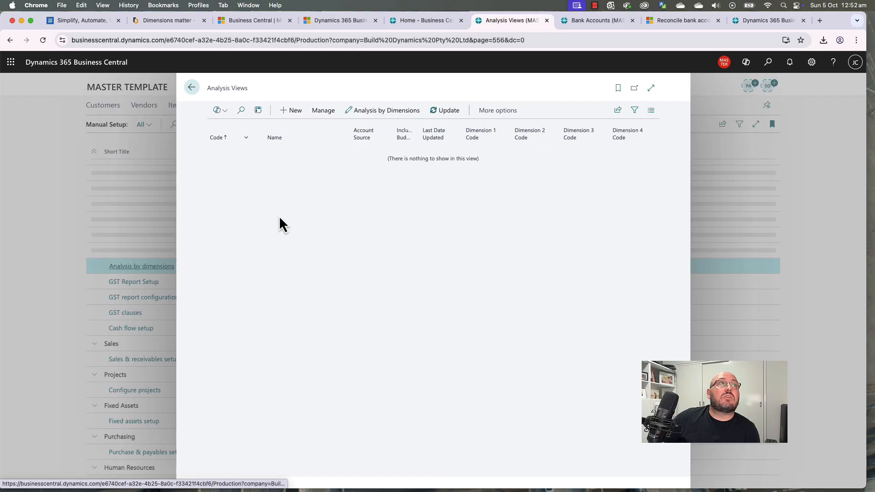
{"action": "left_click", "coordinate": [198, 95]}
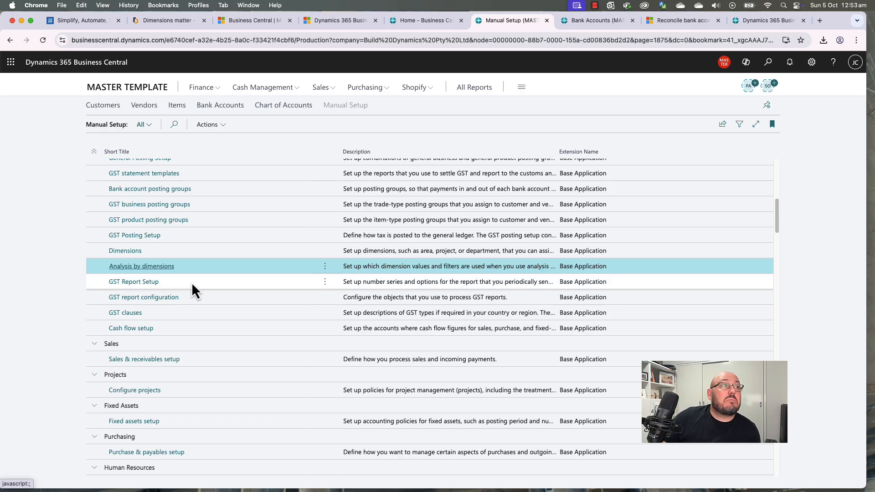
{"action": "left_click", "coordinate": [190, 282]}
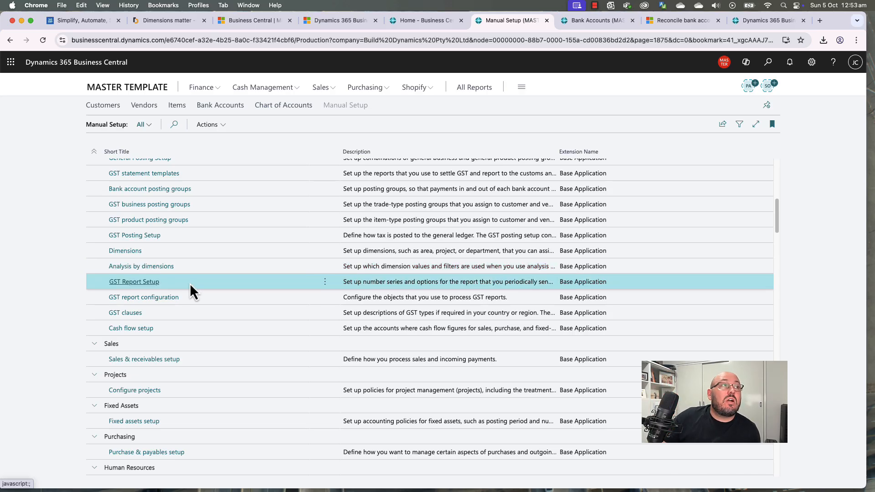
{"action": "left_click", "coordinate": [189, 297]}
{"action": "left_click", "coordinate": [188, 311]}
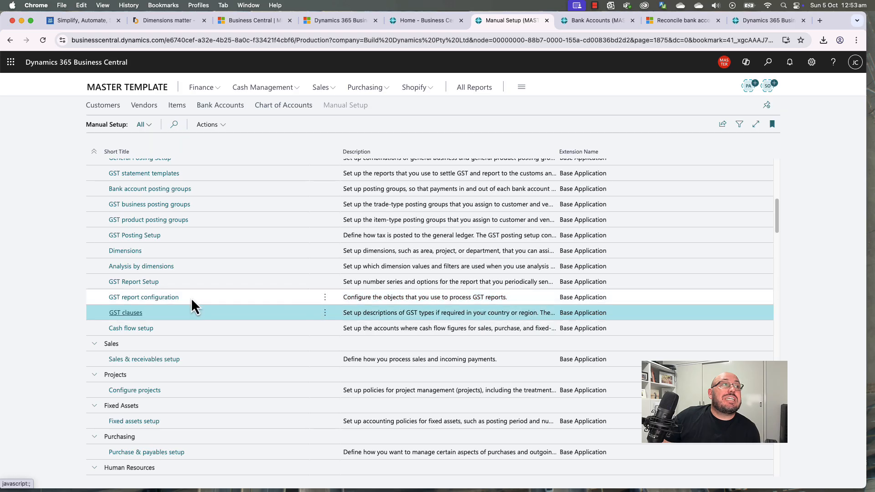
{"action": "left_click", "coordinate": [190, 297]}
{"action": "left_click", "coordinate": [192, 285]}
{"action": "left_click", "coordinate": [187, 300]}
{"action": "left_click", "coordinate": [190, 283]}
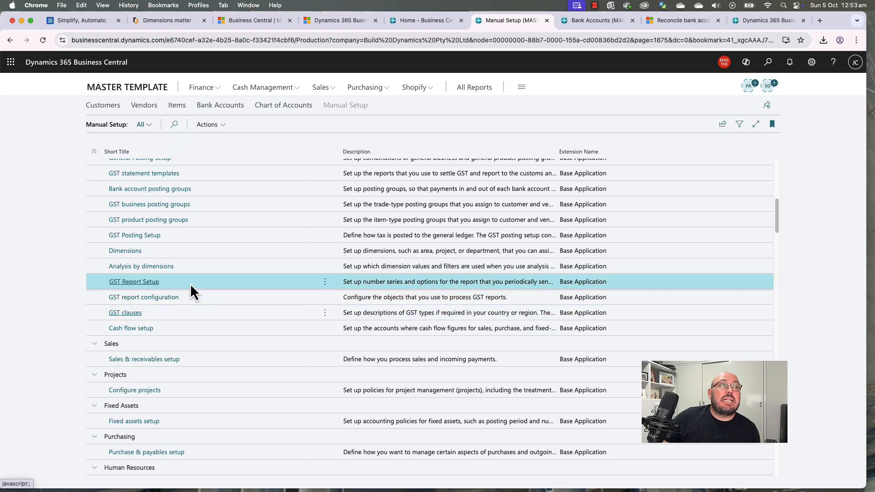
{"action": "left_click", "coordinate": [146, 285]}
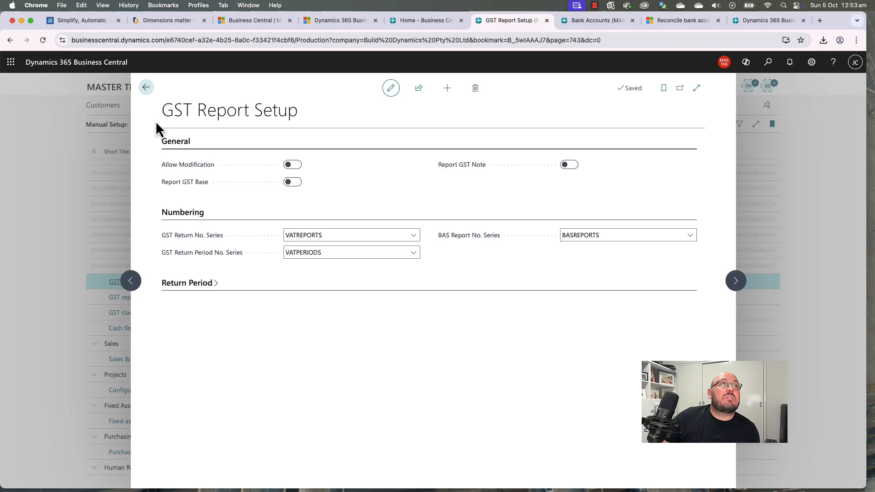
{"action": "left_click", "coordinate": [147, 88]}
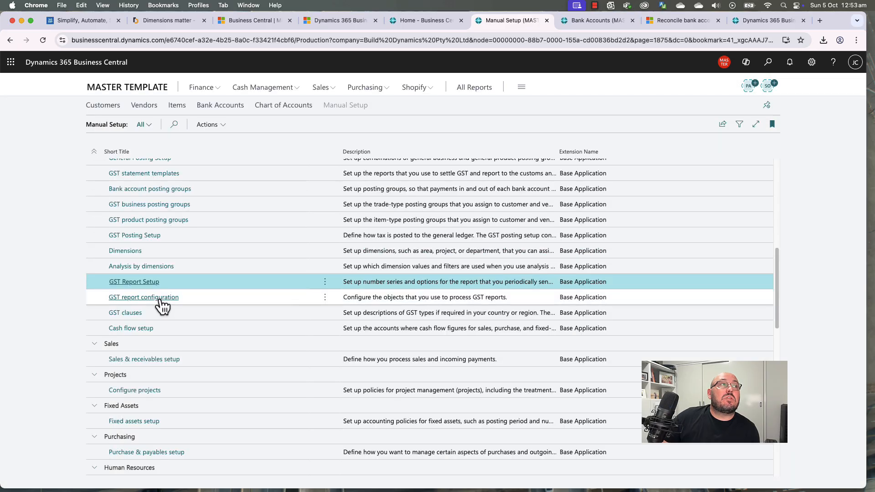
{"action": "left_click", "coordinate": [160, 299]}
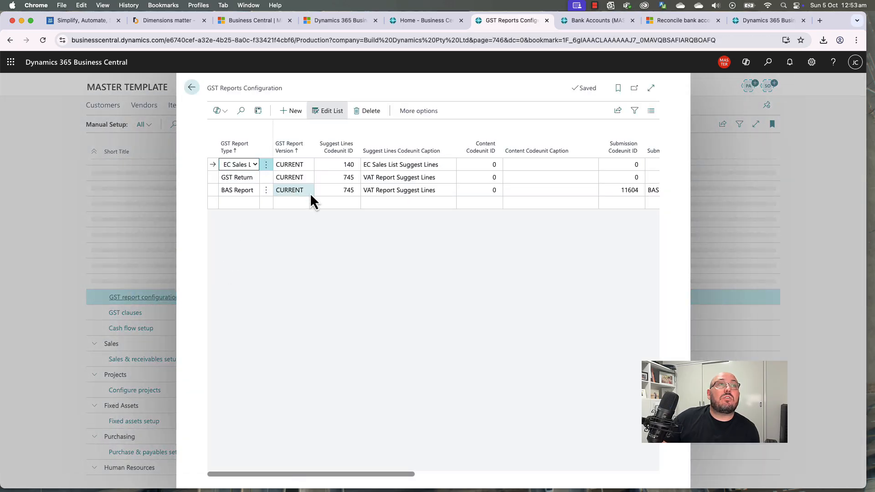
{"action": "left_click", "coordinate": [192, 87]}
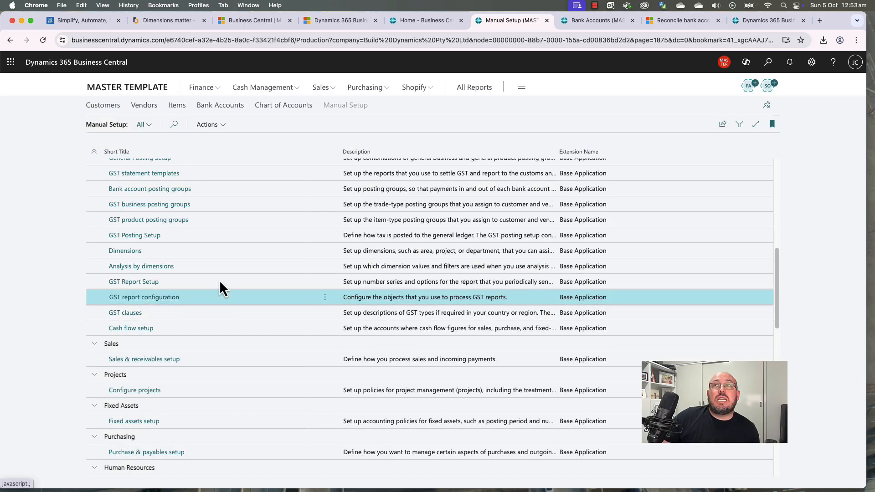
{"action": "left_click", "coordinate": [234, 312]}
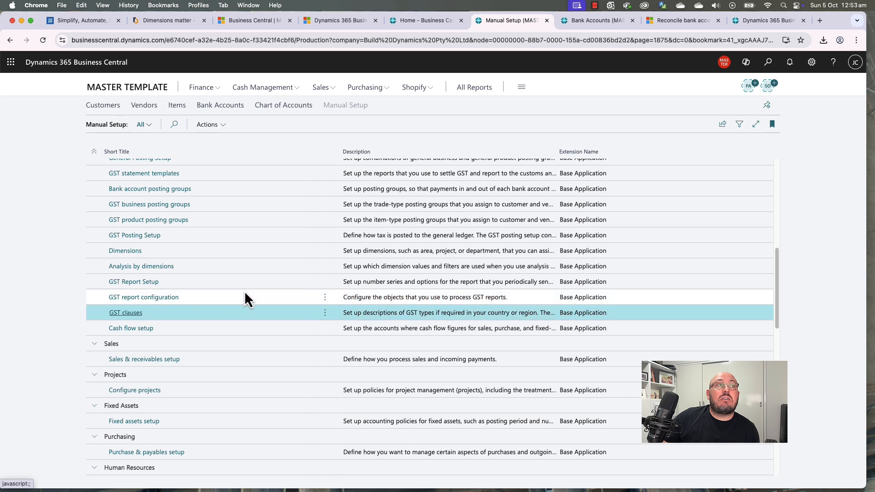
{"action": "left_click", "coordinate": [246, 284]}
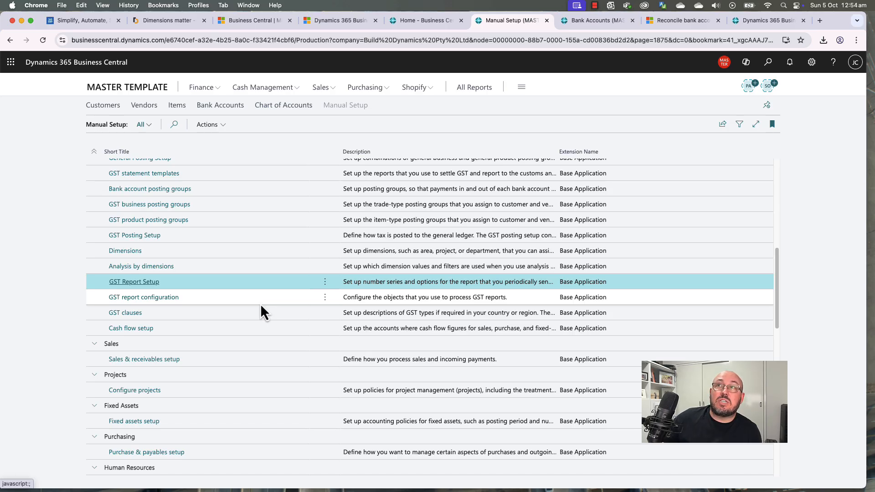
{"action": "left_click", "coordinate": [243, 310]}
{"action": "left_click", "coordinate": [224, 327]}
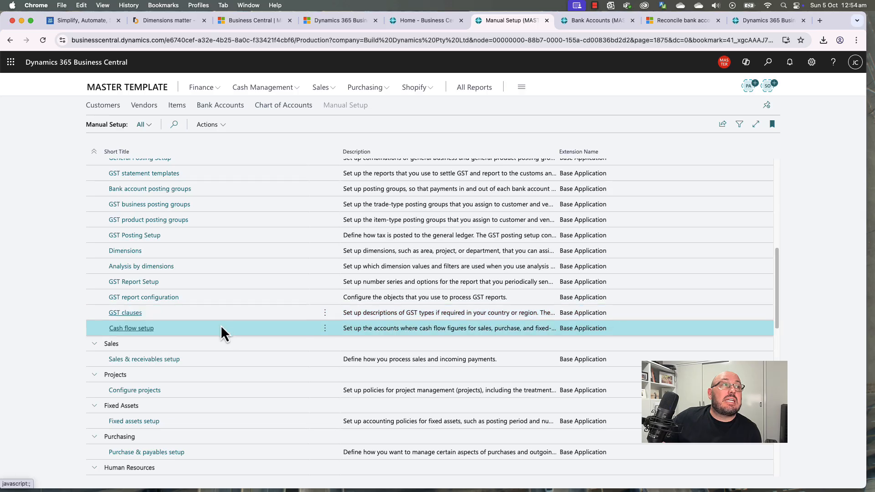
{"action": "left_click", "coordinate": [135, 328]}
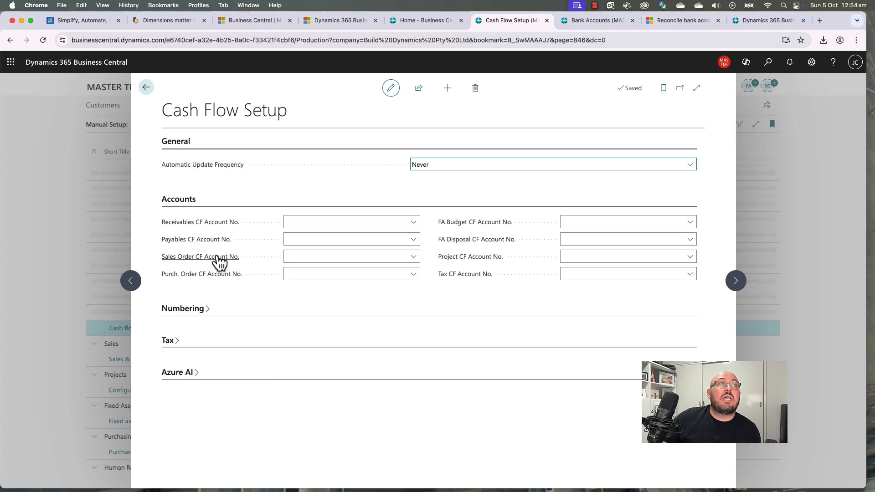
{"action": "left_click", "coordinate": [237, 169]}
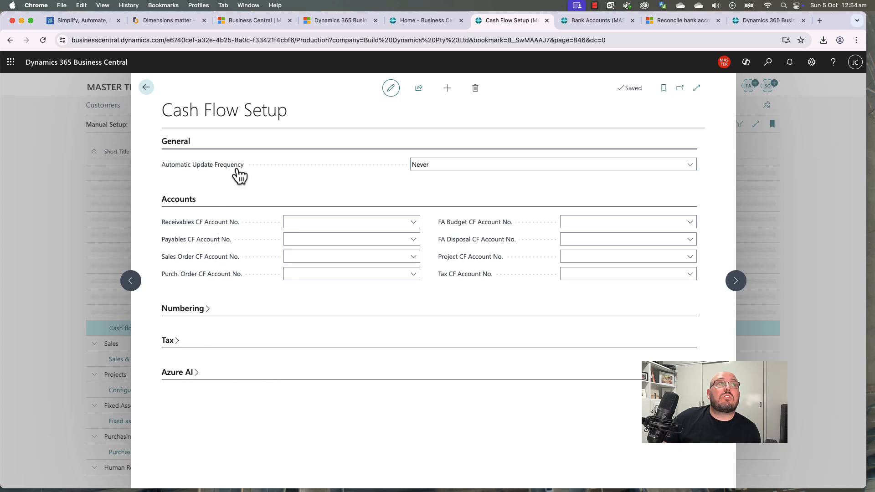
{"action": "left_click", "coordinate": [147, 88]}
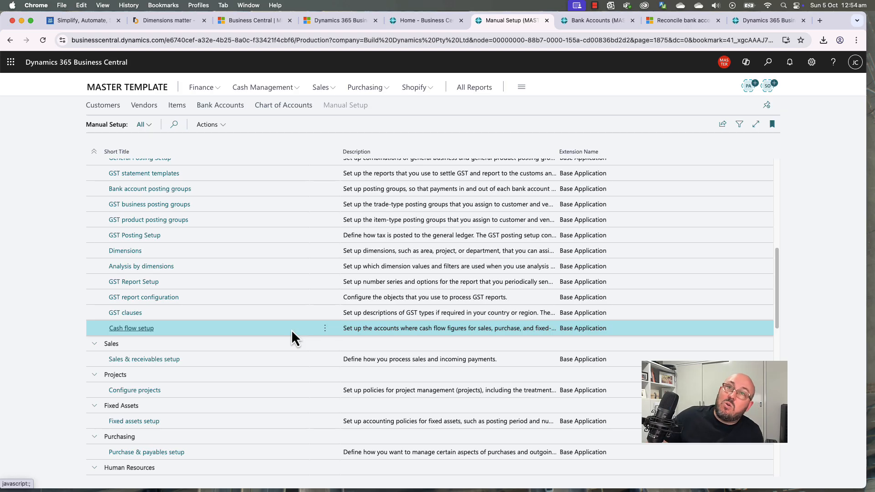
Step: Scroll through Manual Setup's finance tasks down to Cash flow, Sales, Projects and Fixed Assets setup
{"action": "scroll", "coordinate": [305, 319], "scroll_direction": "up", "scroll_amount": 3}
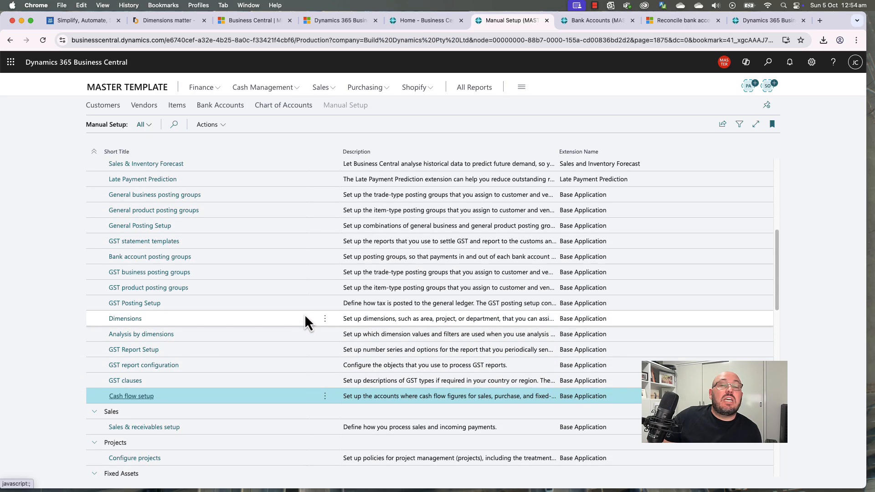
{"action": "scroll", "coordinate": [305, 315], "scroll_direction": "up", "scroll_amount": 1}
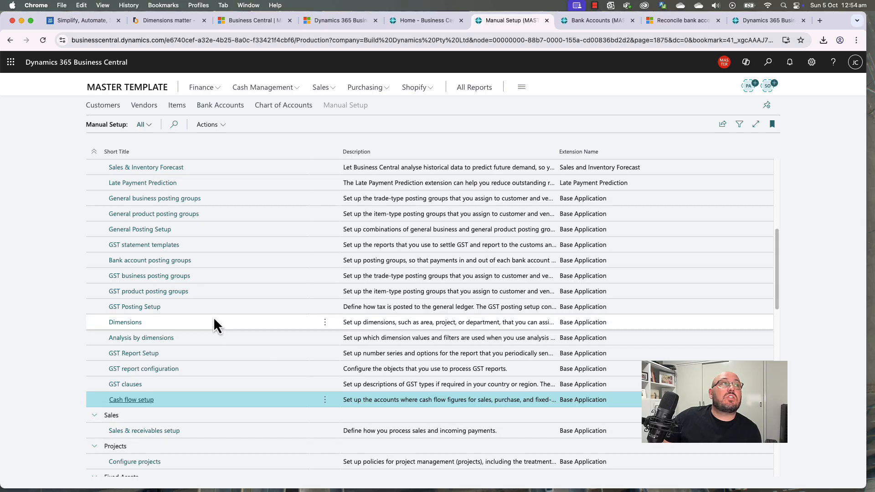
{"action": "scroll", "coordinate": [249, 325], "scroll_direction": "up", "scroll_amount": 6}
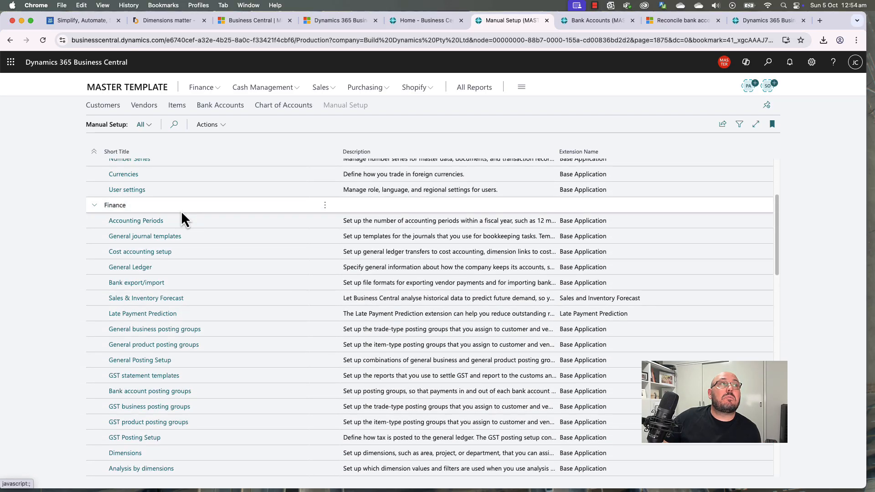
{"action": "scroll", "coordinate": [225, 406], "scroll_direction": "down", "scroll_amount": 5}
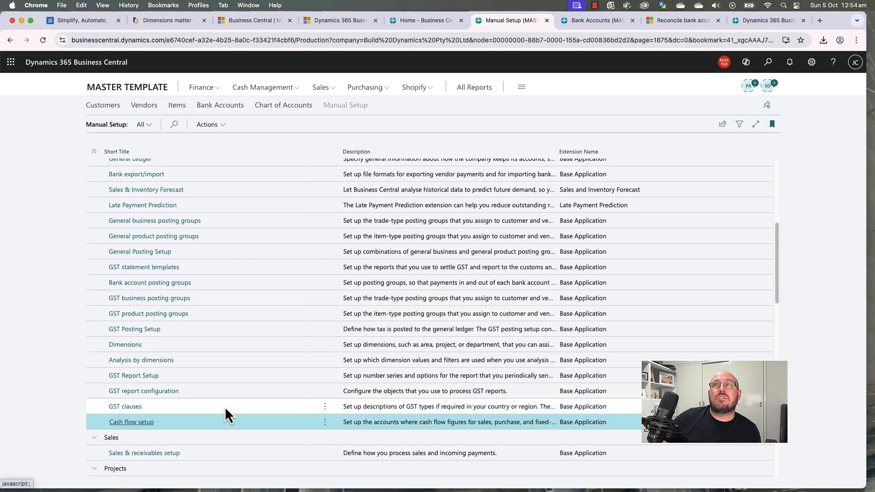
{"action": "scroll", "coordinate": [225, 406], "scroll_direction": "up", "scroll_amount": 2}
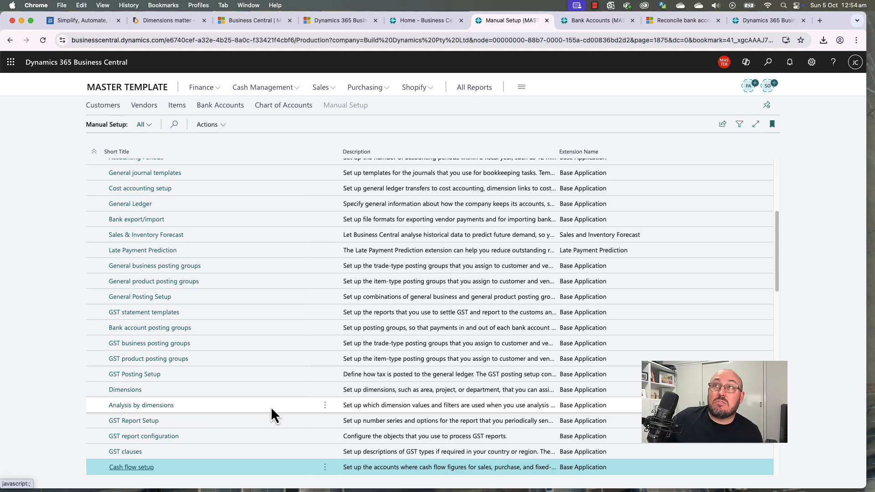
{"action": "scroll", "coordinate": [268, 331], "scroll_direction": "up", "scroll_amount": 5}
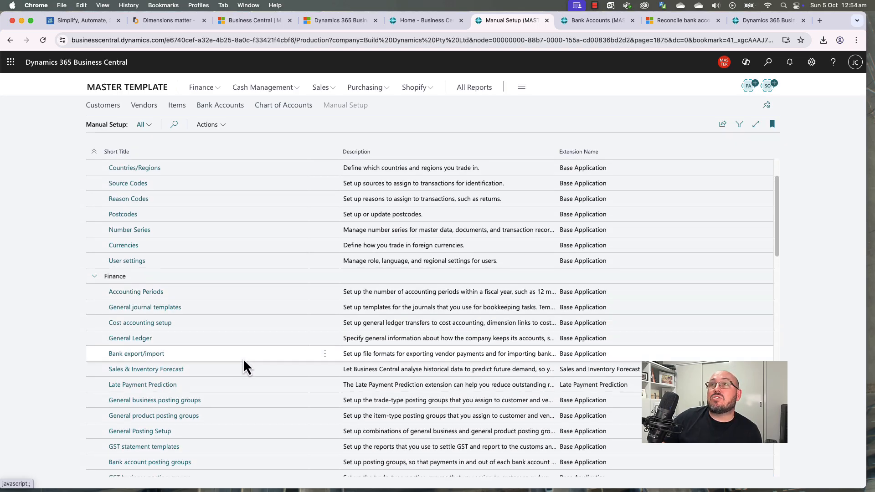
{"action": "scroll", "coordinate": [244, 360], "scroll_direction": "down", "scroll_amount": 5}
{"action": "scroll", "coordinate": [245, 359], "scroll_direction": "down", "scroll_amount": 1}
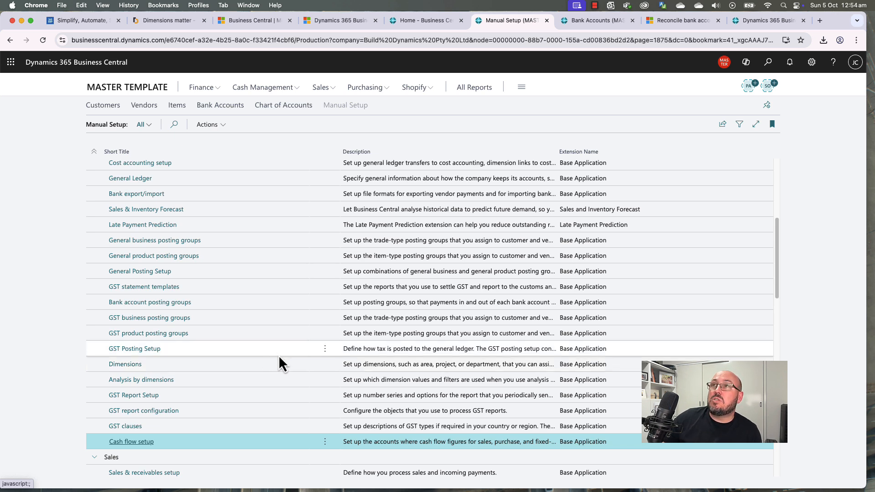
{"action": "scroll", "coordinate": [279, 359], "scroll_direction": "down", "scroll_amount": 1}
{"action": "scroll", "coordinate": [279, 359], "scroll_direction": "down", "scroll_amount": 1}
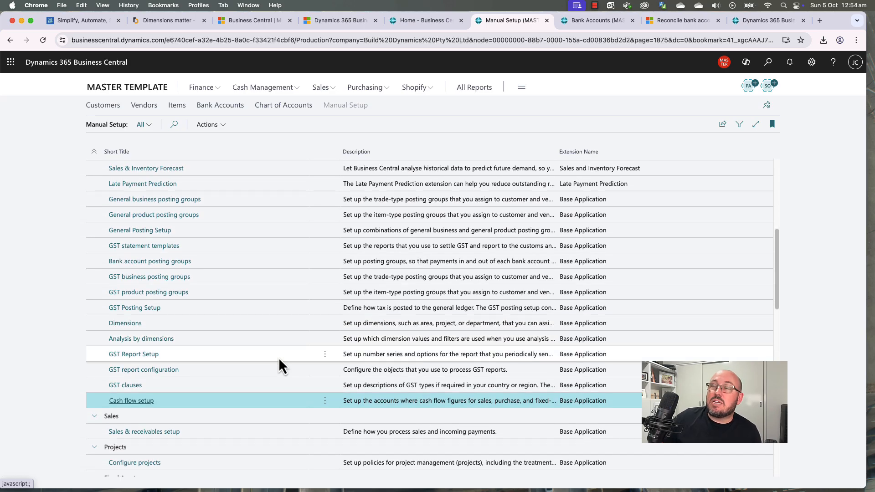
{"action": "scroll", "coordinate": [278, 359], "scroll_direction": "down", "scroll_amount": 1}
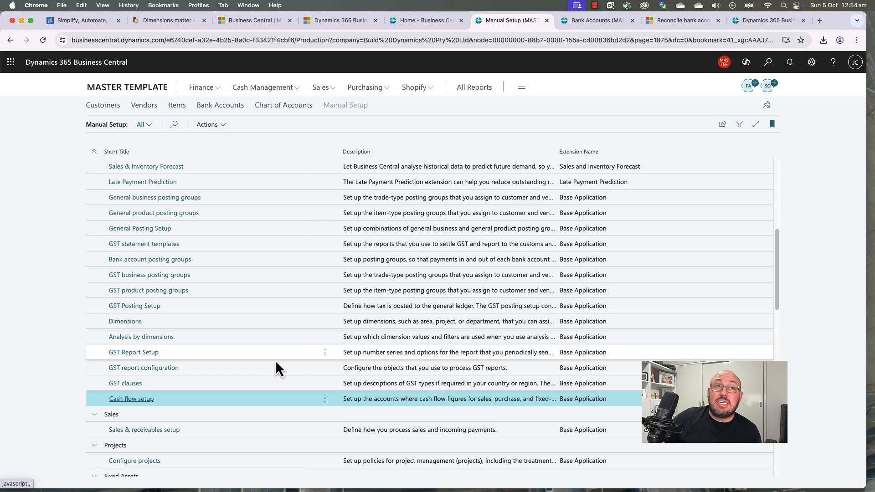
{"action": "scroll", "coordinate": [277, 363], "scroll_direction": "down", "scroll_amount": 1}
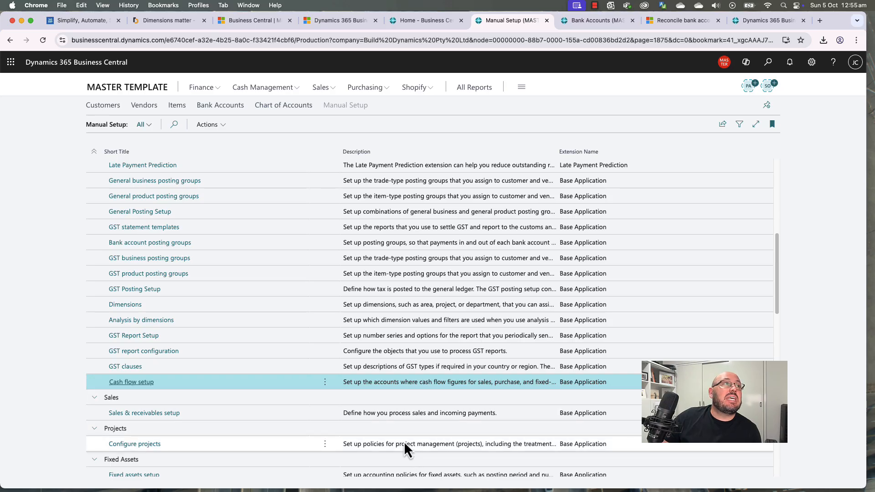
Step: Open G/L Account Categories from Finance > Chart of Accounts and switch it to Edit List
{"action": "left_click", "coordinate": [252, 91]}
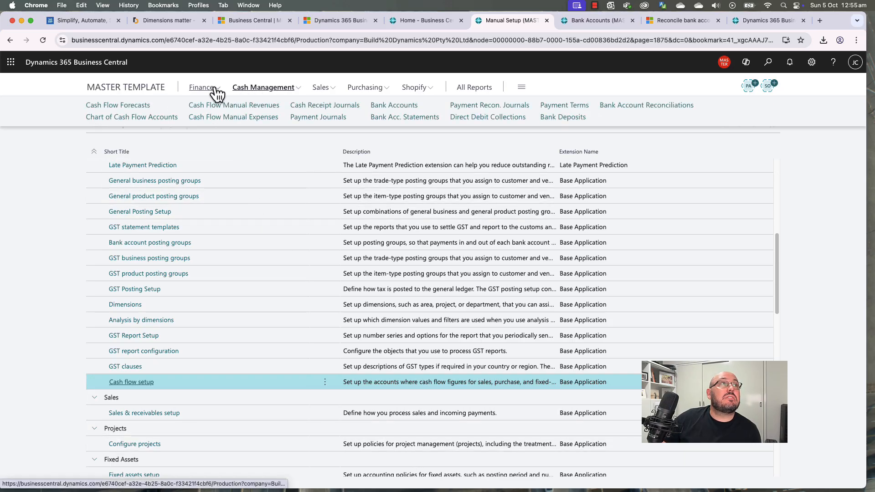
{"action": "left_click", "coordinate": [201, 91]}
{"action": "left_click", "coordinate": [102, 120]}
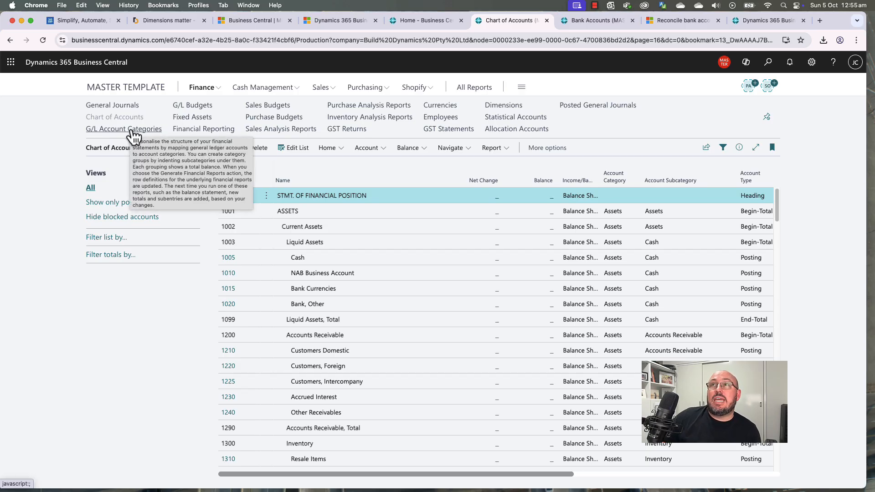
{"action": "left_click", "coordinate": [130, 130]}
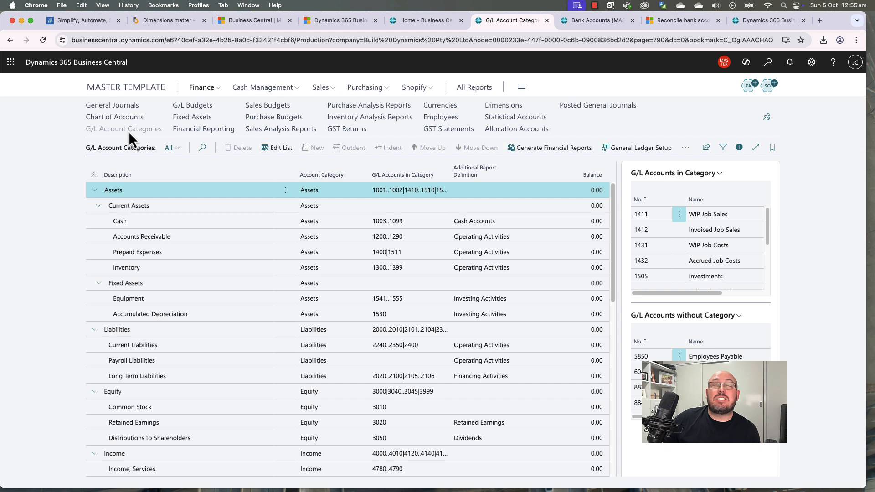
{"action": "left_click", "coordinate": [366, 225]}
{"action": "left_click", "coordinate": [269, 154]}
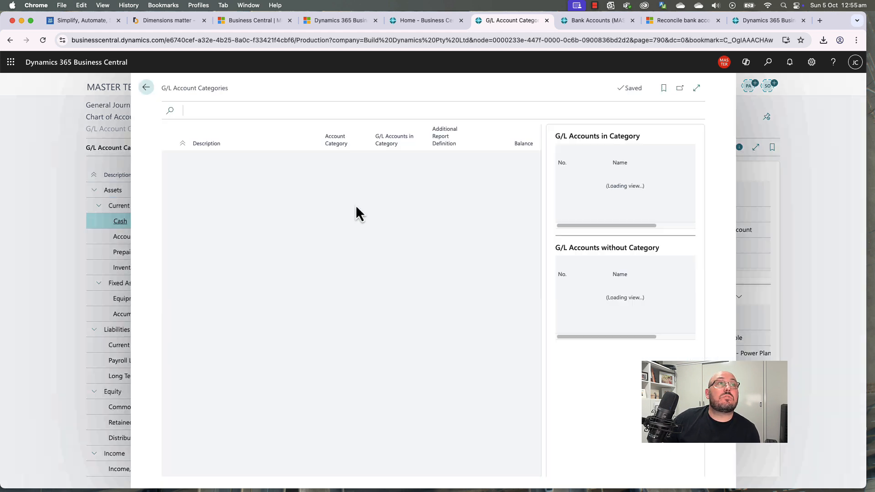
Step: Check the Accounts Receivable and Prepaid Expenses ranges and widen the G/L Accounts in Category column
{"action": "left_click", "coordinate": [407, 173]}
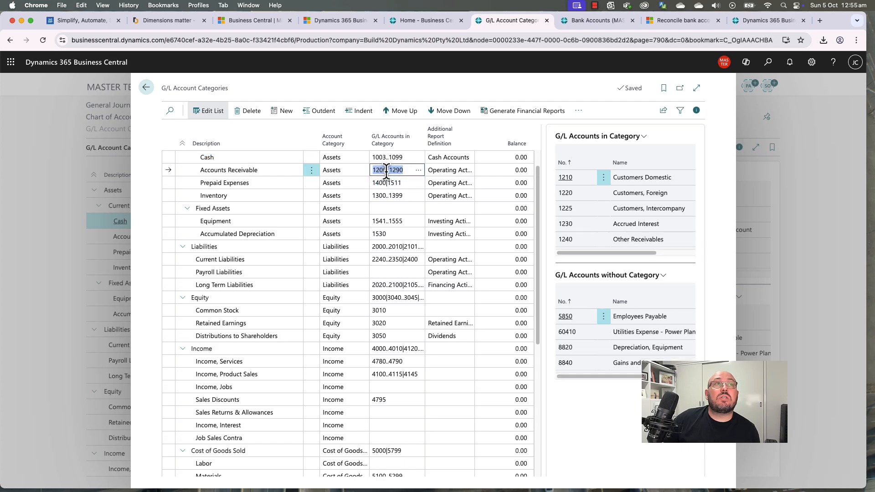
{"action": "left_click", "coordinate": [233, 170]}
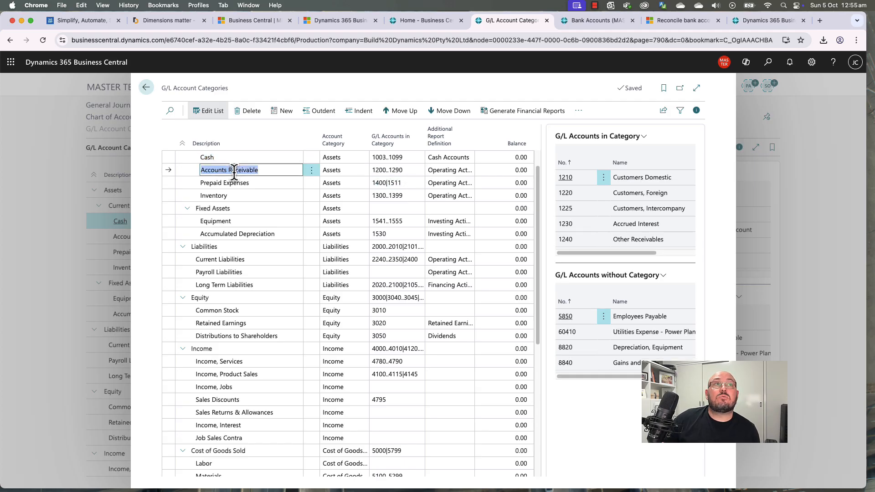
{"action": "left_click", "coordinate": [256, 182]}
{"action": "left_click", "coordinate": [390, 182]}
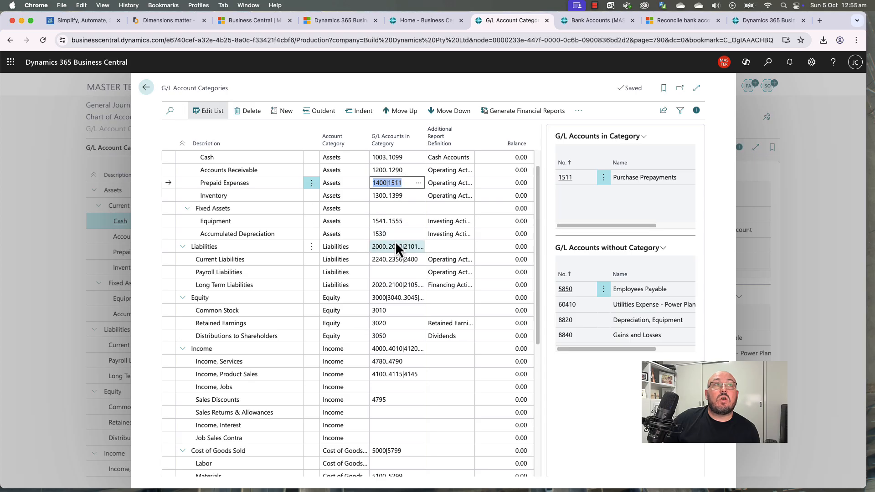
{"action": "left_click_drag", "start_coordinate": [422, 129], "coordinate": [456, 130]}
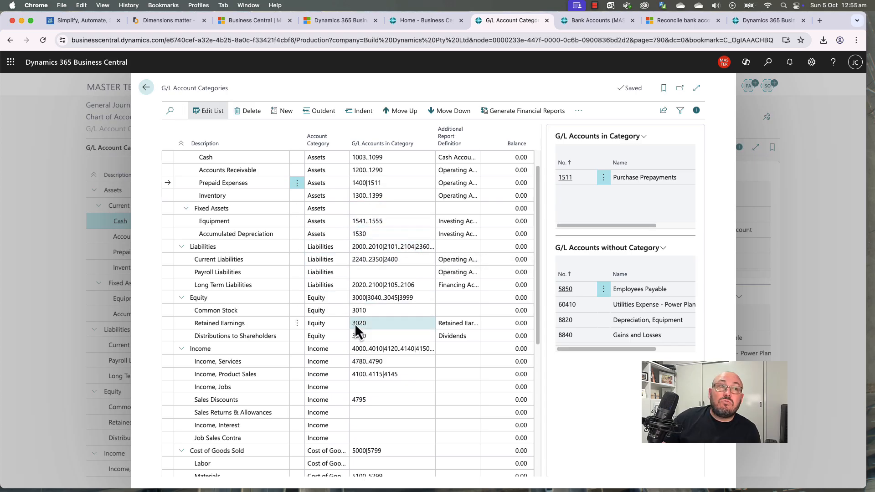
{"action": "scroll", "coordinate": [399, 411], "scroll_direction": "down", "scroll_amount": 1}
{"action": "scroll", "coordinate": [398, 409], "scroll_direction": "down", "scroll_amount": 3}
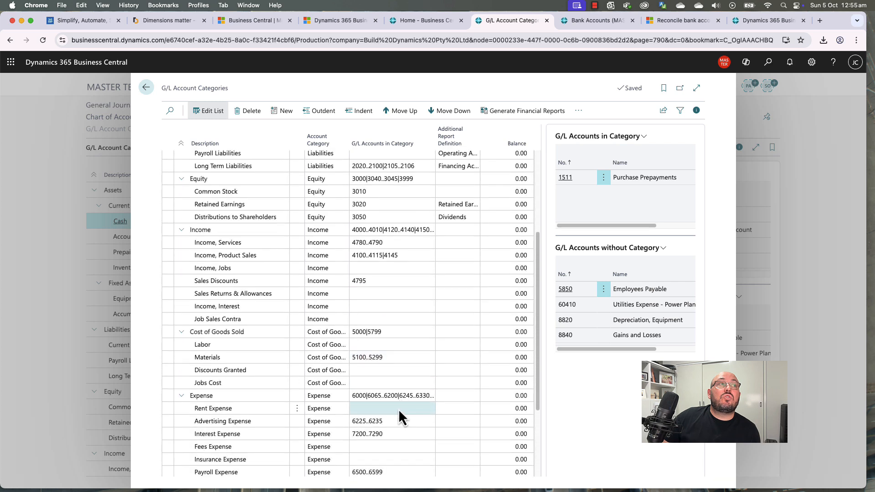
{"action": "scroll", "coordinate": [398, 408], "scroll_direction": "up", "scroll_amount": 4}
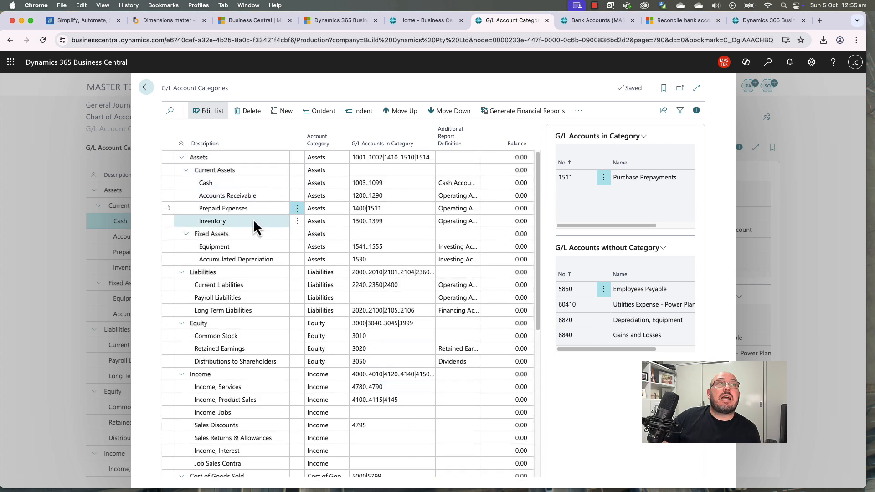
{"action": "scroll", "coordinate": [273, 371], "scroll_direction": "down", "scroll_amount": 2}
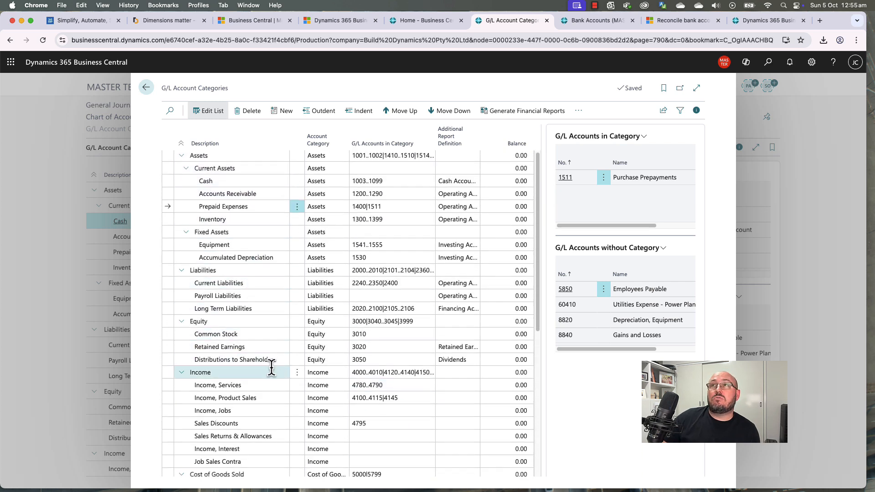
{"action": "scroll", "coordinate": [272, 368], "scroll_direction": "down", "scroll_amount": 7}
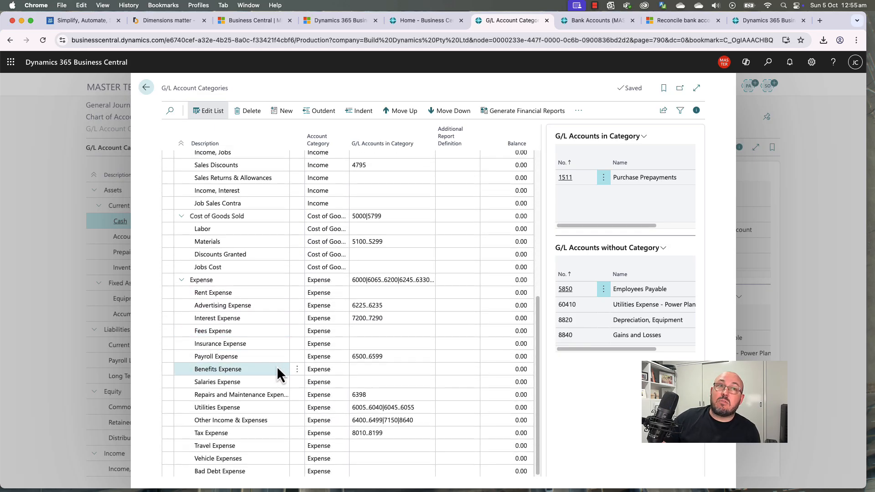
{"action": "scroll", "coordinate": [277, 365], "scroll_direction": "up", "scroll_amount": 9}
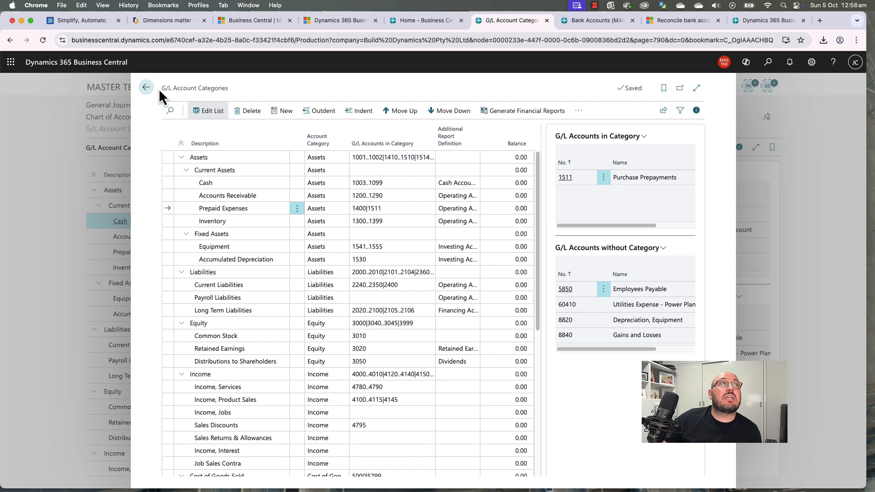
Step: Leave the category editor and go back to the Chart of Accounts page
{"action": "left_click", "coordinate": [146, 88]}
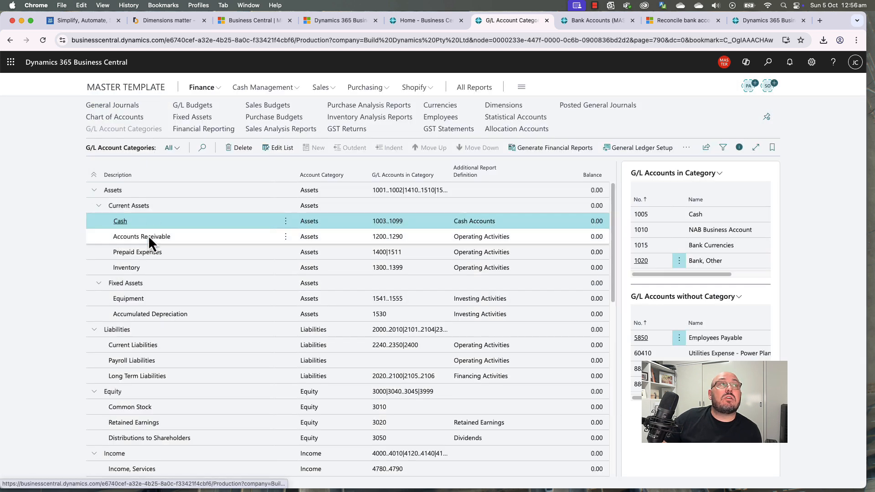
{"action": "left_click", "coordinate": [108, 118]}
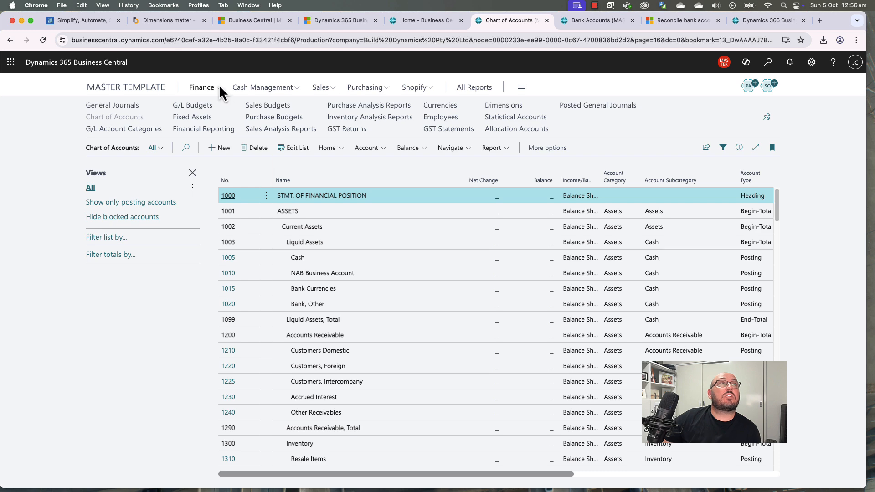
{"action": "left_click", "coordinate": [767, 66]}
Step: Open Customer Posting Groups at full width, leaving DOMESTIC's receivables account 1210 unchanged
{"action": "type", "text": "cu"}
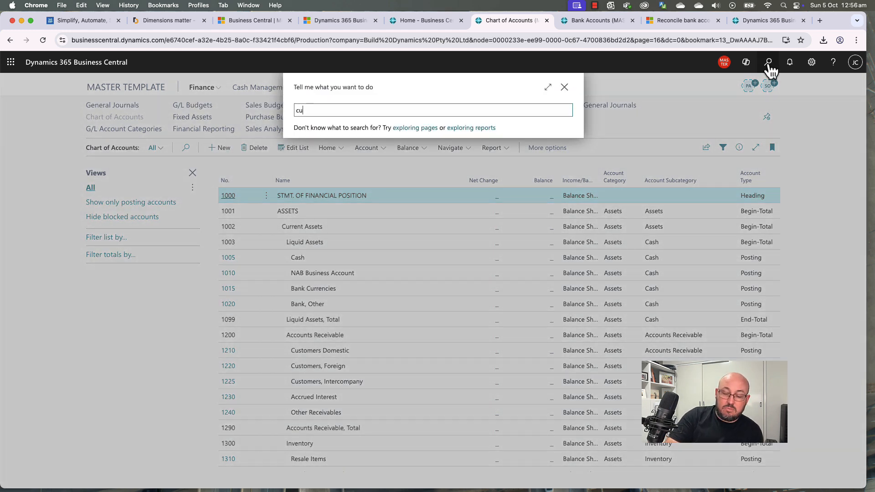
{"action": "type", "text": "s post"}
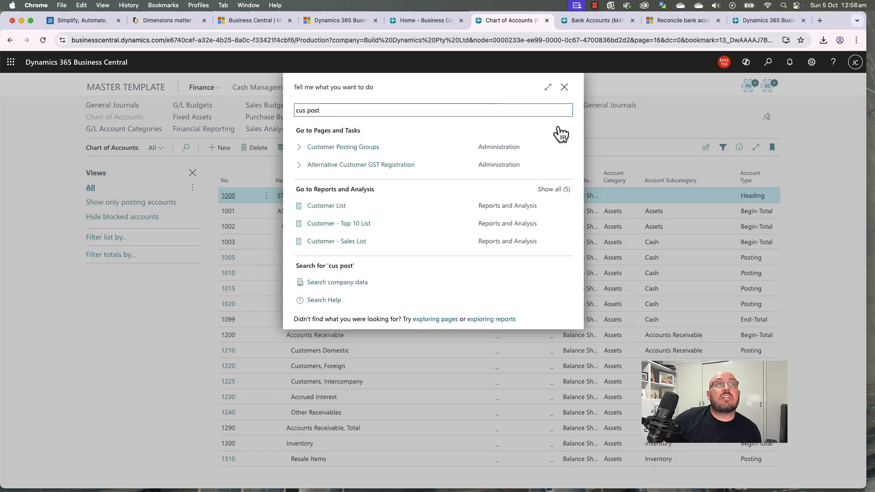
{"action": "left_click", "coordinate": [349, 150]}
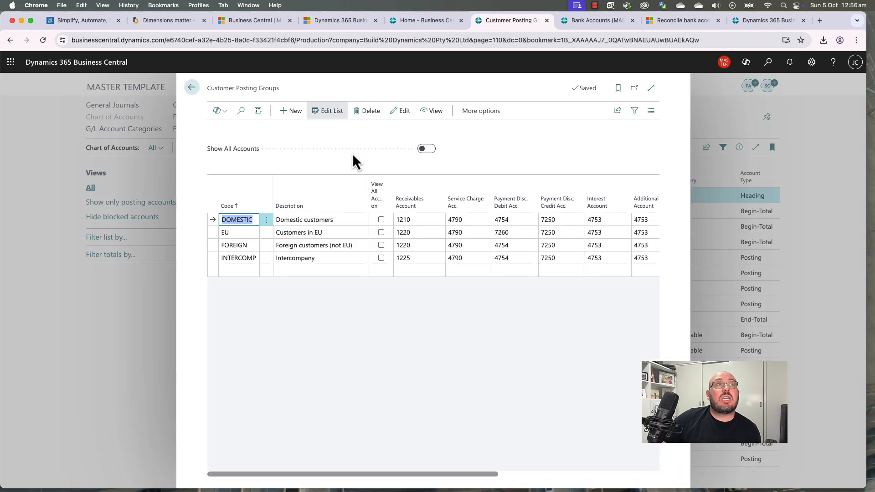
{"action": "left_click", "coordinate": [419, 218]}
{"action": "left_click", "coordinate": [437, 221]}
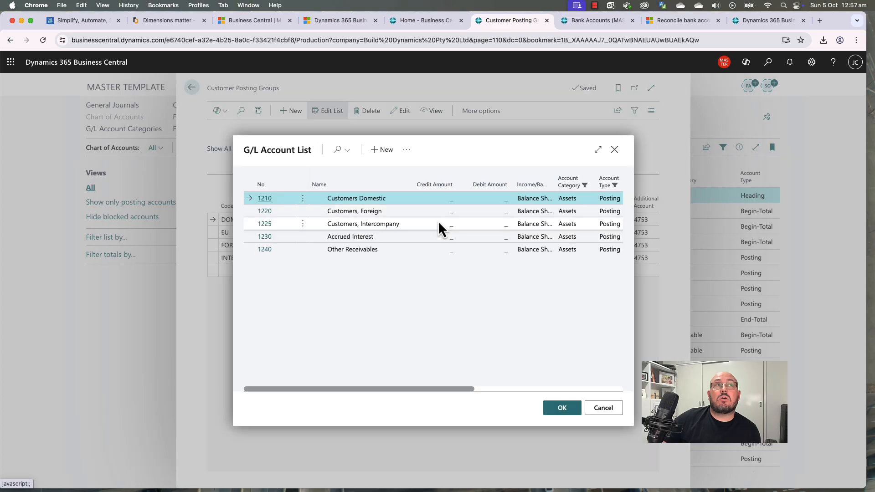
{"action": "left_click", "coordinate": [601, 409]}
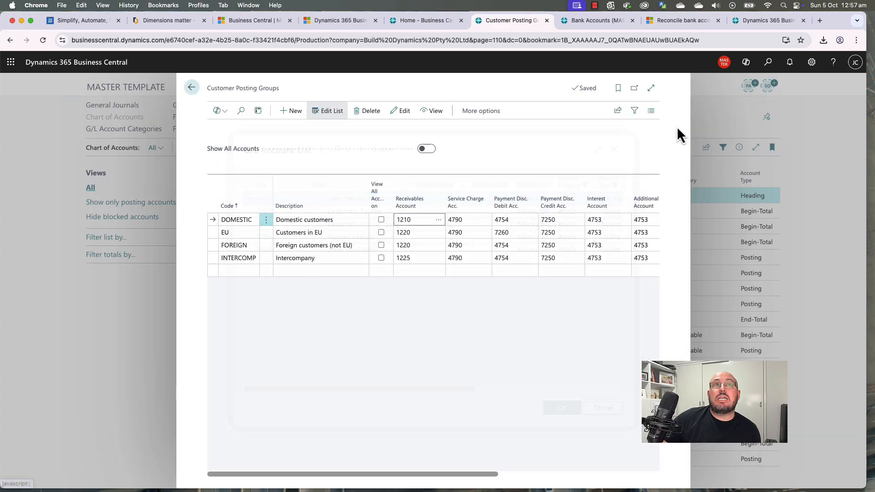
{"action": "left_click", "coordinate": [652, 88]}
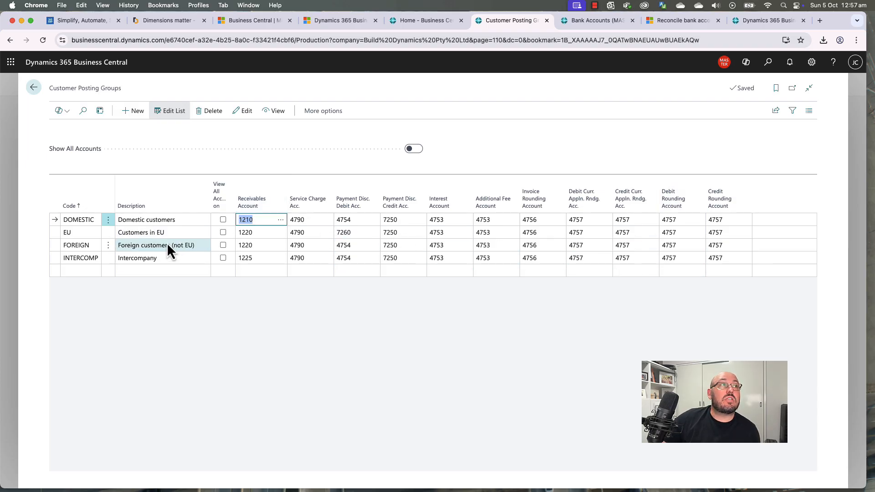
Step: Delete the EU group and trim FOREIGN's description to 'Foreign customers' before returning
{"action": "left_click", "coordinate": [108, 232]}
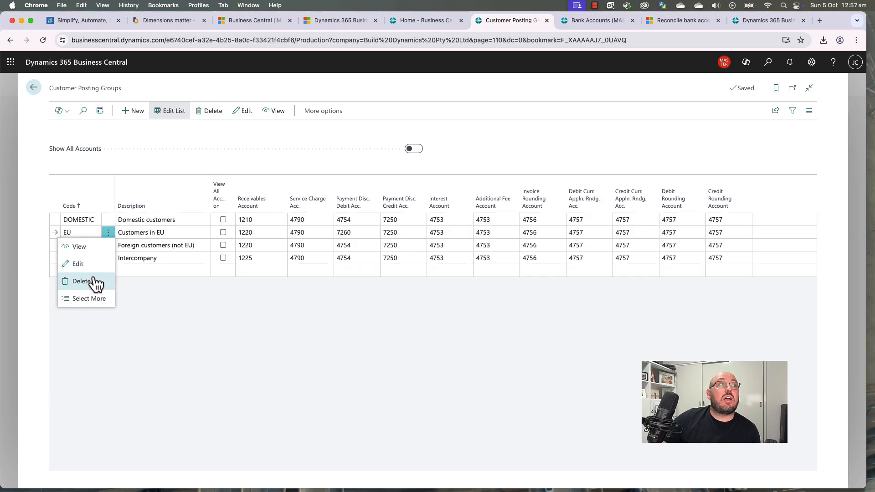
{"action": "left_click", "coordinate": [82, 282]}
{"action": "left_click", "coordinate": [476, 303]}
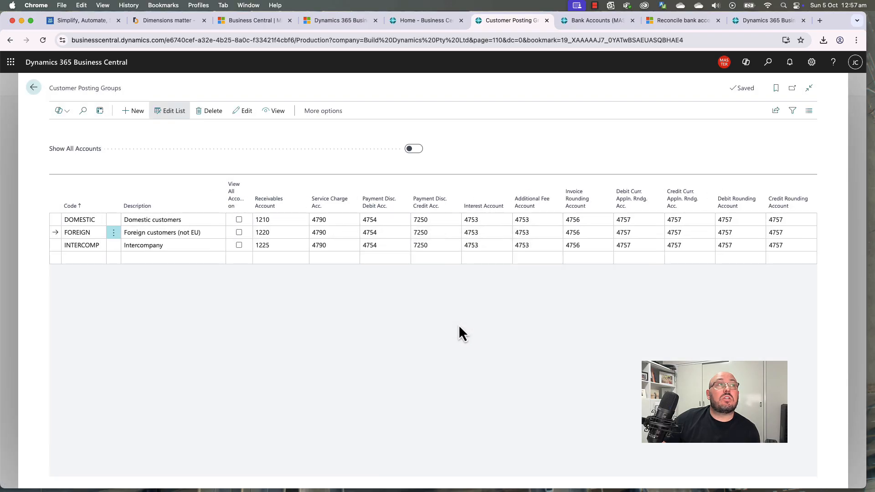
{"action": "left_click", "coordinate": [203, 232]}
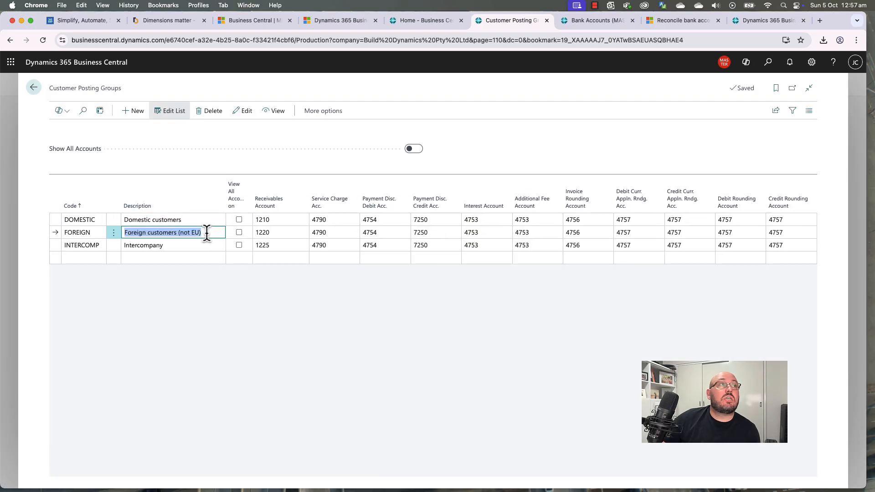
{"action": "left_click_drag", "start_coordinate": [205, 232], "coordinate": [181, 232]}
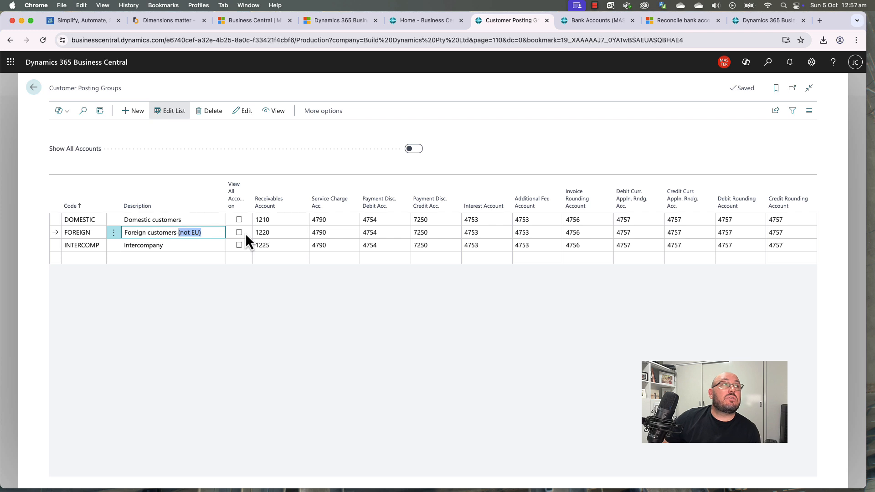
{"action": "key", "text": "BackSpace"}
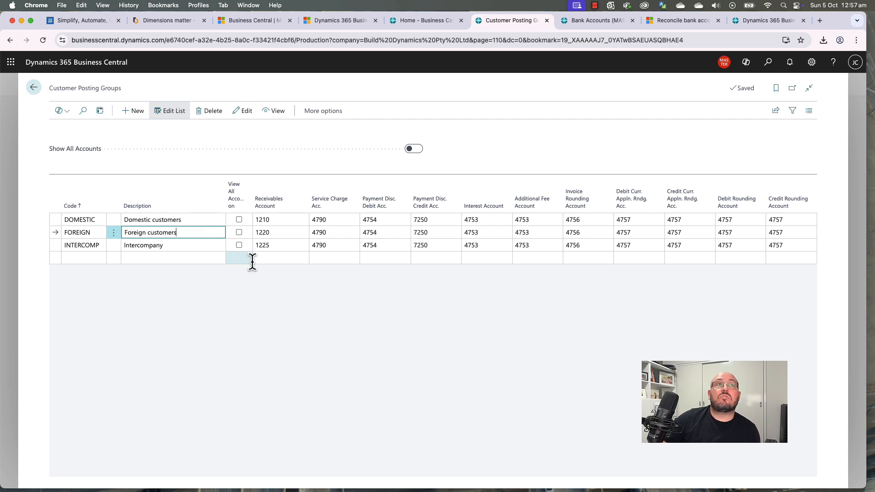
{"action": "left_click", "coordinate": [280, 303]}
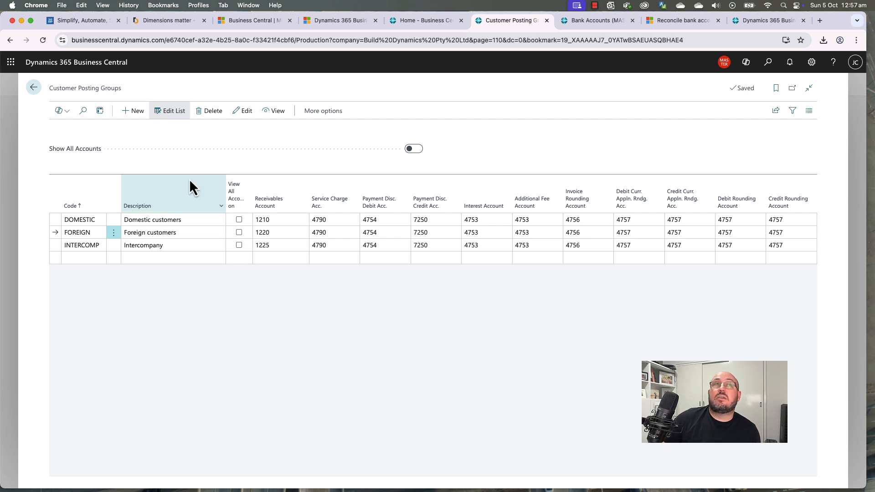
{"action": "left_click_drag", "start_coordinate": [53, 87], "coordinate": [128, 95]}
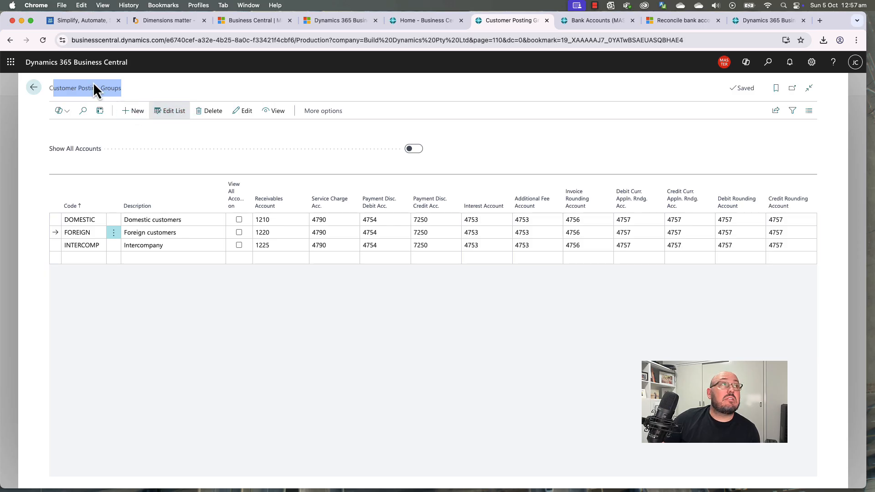
{"action": "left_click", "coordinate": [34, 88]}
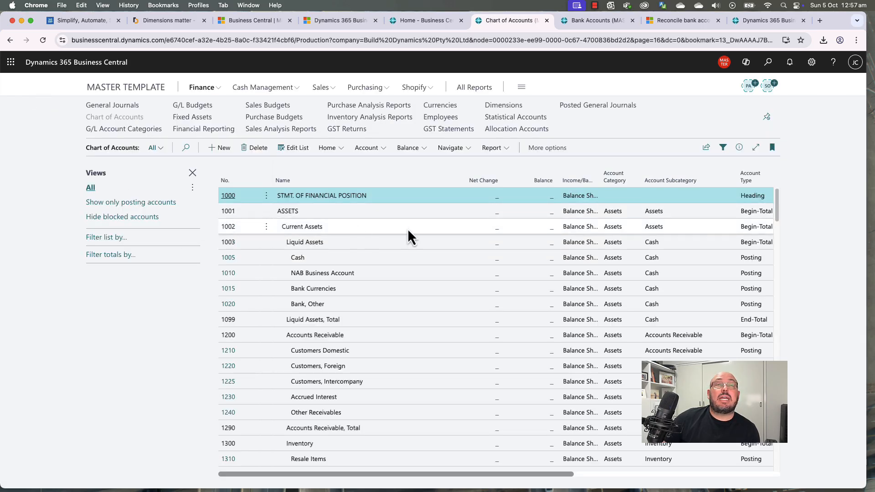
Step: Open Vendor Posting Groups via search and delete the EU group
{"action": "left_click", "coordinate": [768, 62]}
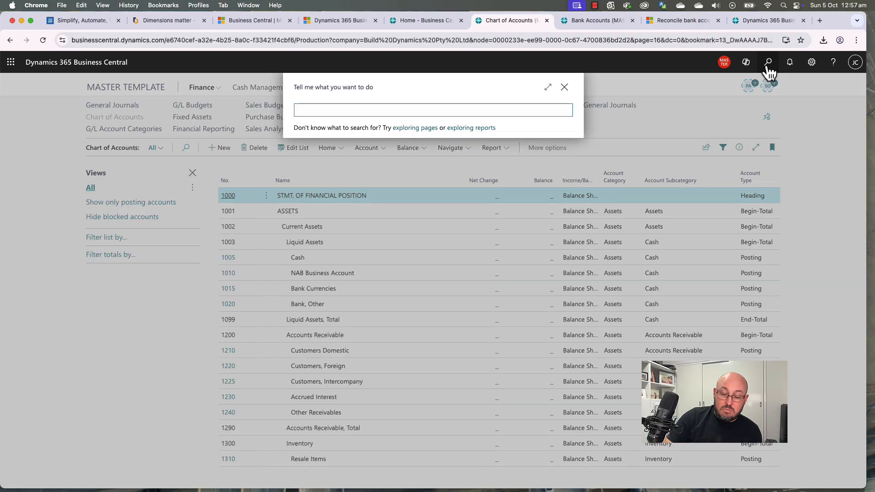
{"action": "type", "text": "ven pos"}
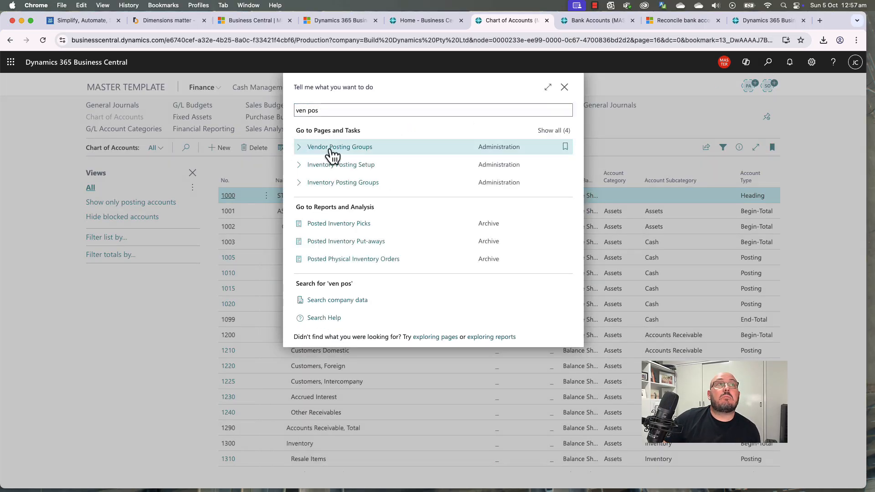
{"action": "left_click", "coordinate": [329, 149]}
{"action": "left_click", "coordinate": [652, 88]}
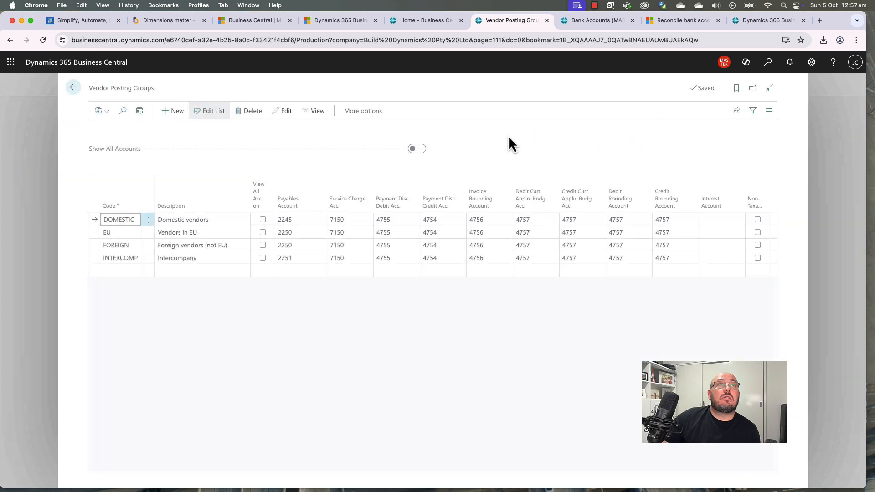
{"action": "left_click", "coordinate": [108, 232]}
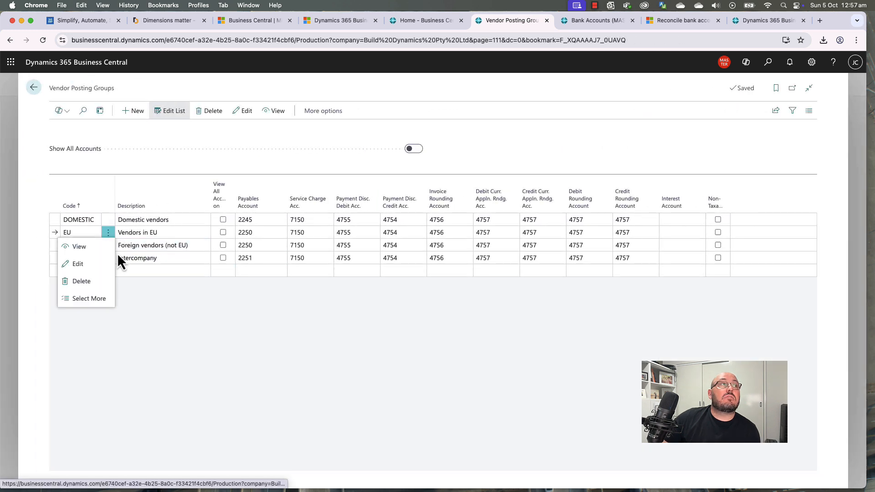
{"action": "left_click", "coordinate": [100, 279]}
{"action": "key", "text": "Return"}
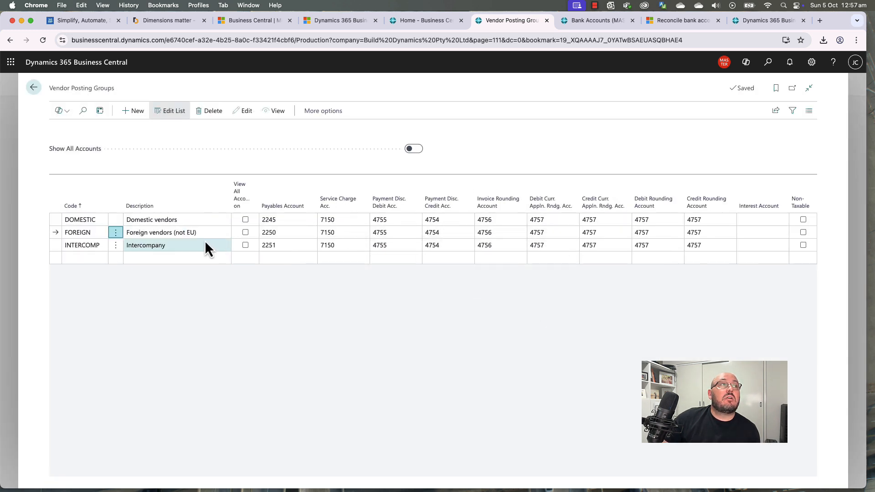
Step: Remove '(not EU)' so FOREIGN's description reads 'Foreign vendors'
{"action": "left_click", "coordinate": [201, 232]}
{"action": "left_click_drag", "start_coordinate": [206, 232], "coordinate": [173, 232]}
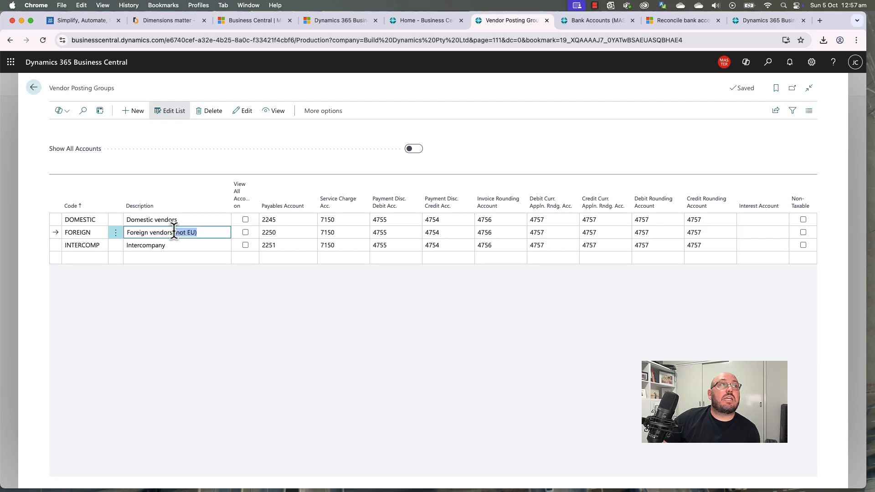
{"action": "key", "text": "BackSpace"}
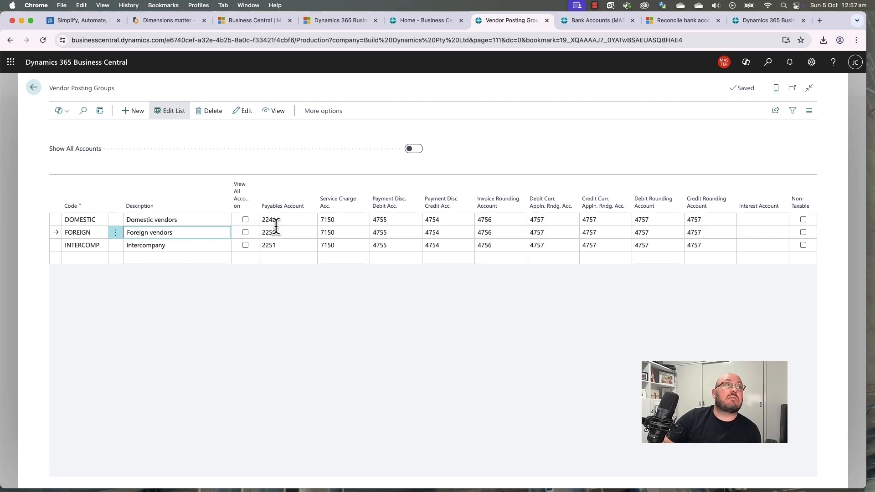
{"action": "left_click", "coordinate": [291, 333]}
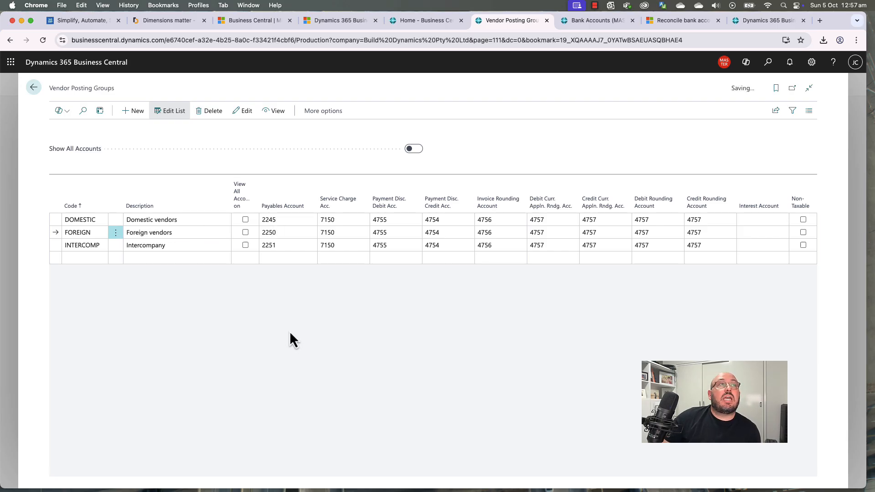
Step: Review payables accounts 2245, 2250 and 2251 and INTERCOMP's description, then go back
{"action": "left_click", "coordinate": [286, 220]}
{"action": "left_click", "coordinate": [311, 220]}
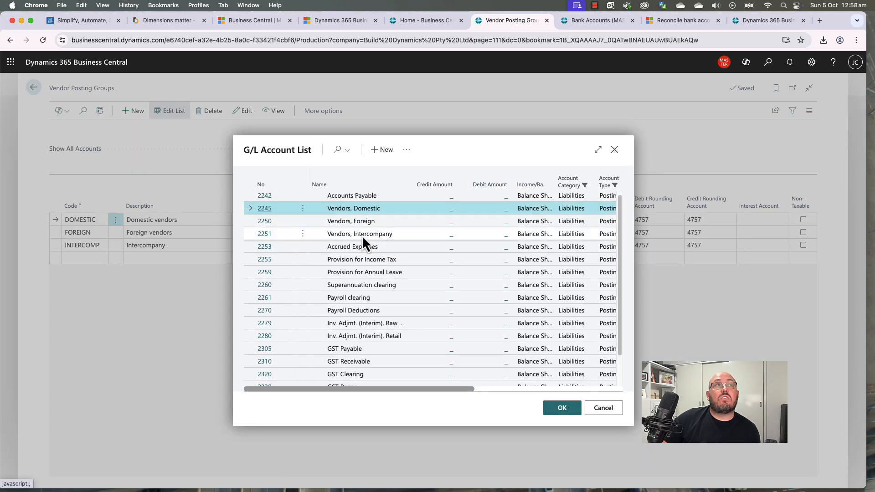
{"action": "left_click", "coordinate": [615, 412]}
{"action": "left_click", "coordinate": [294, 234]}
{"action": "left_click", "coordinate": [291, 243]}
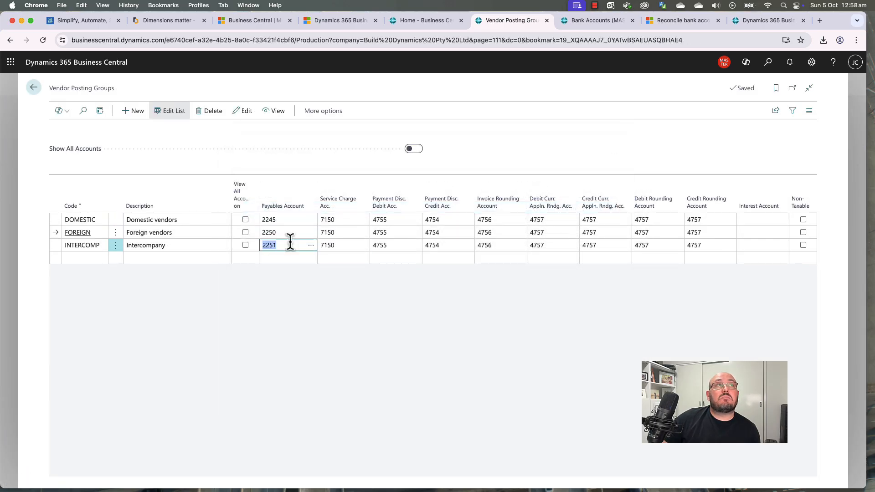
{"action": "left_click", "coordinate": [291, 233]}
{"action": "left_click", "coordinate": [292, 223]}
{"action": "left_click", "coordinate": [292, 233]}
{"action": "left_click", "coordinate": [293, 243]}
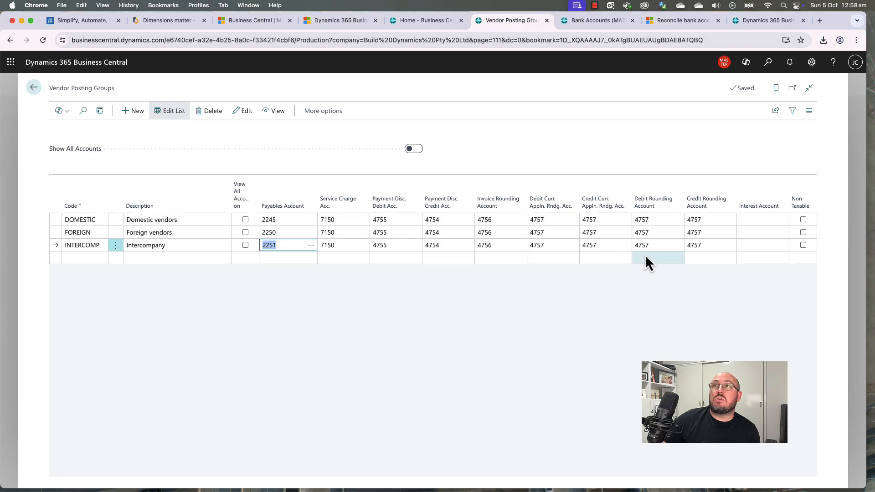
{"action": "left_click", "coordinate": [414, 269]}
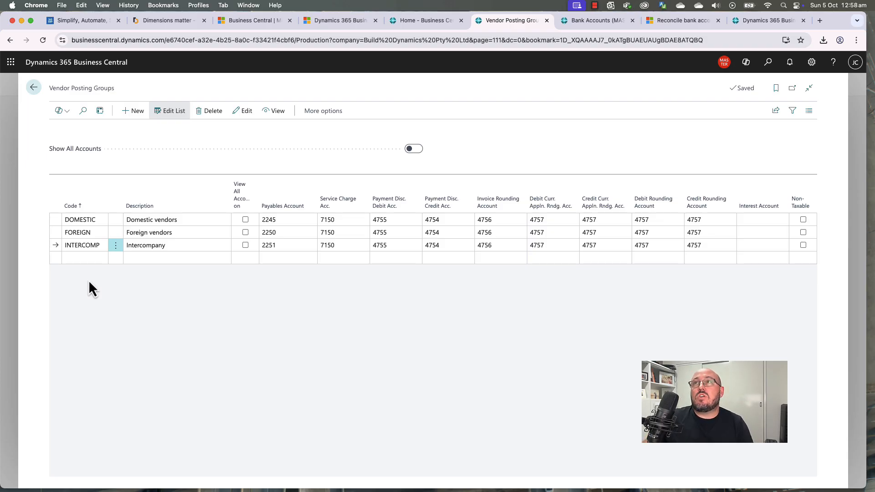
{"action": "left_click", "coordinate": [164, 245]}
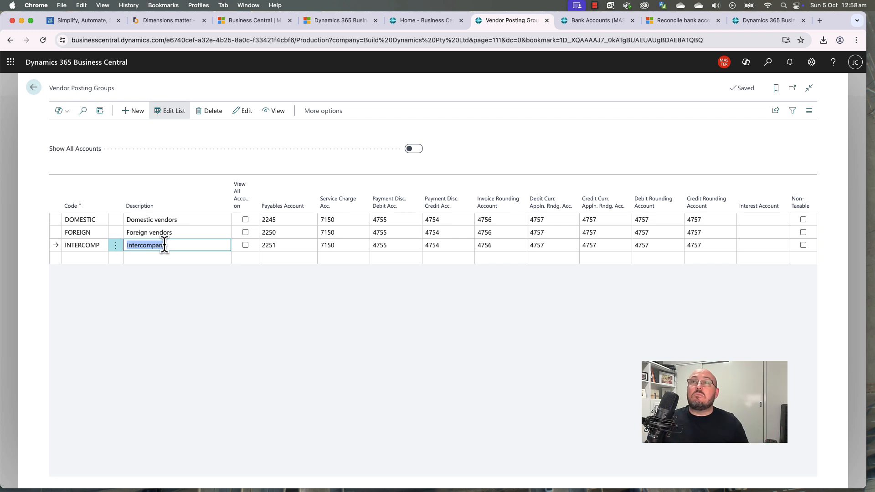
{"action": "left_click", "coordinate": [34, 88]}
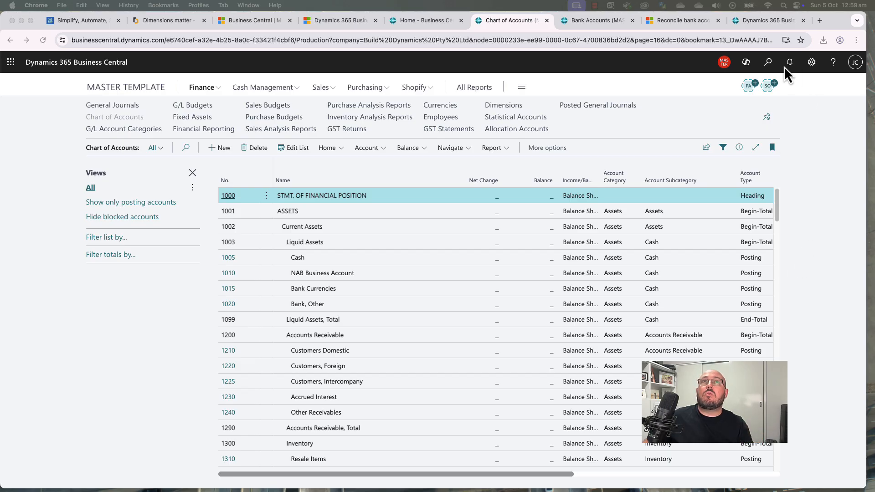
Step: Open Inventory Posting Setup from the MAIN location card and clear the Location Code filter
{"action": "left_click", "coordinate": [769, 64]}
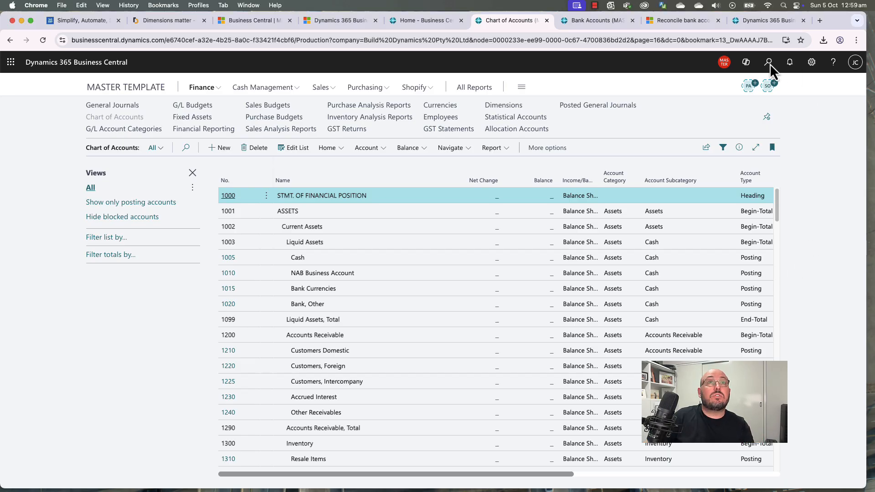
{"action": "left_click", "coordinate": [769, 64]}
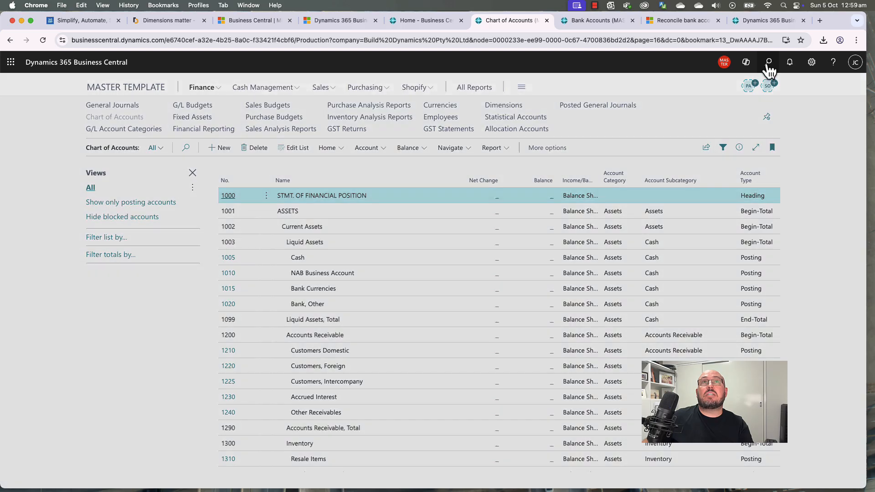
{"action": "type", "text": "loca"}
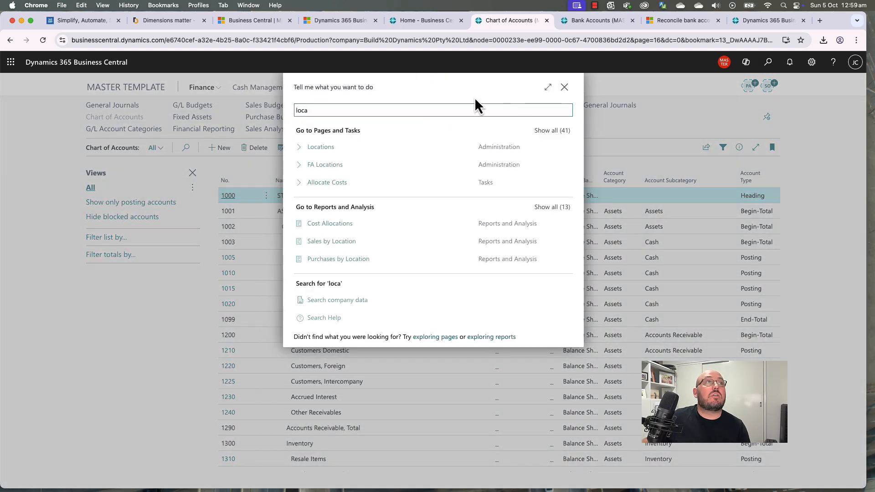
{"action": "left_click", "coordinate": [322, 147]}
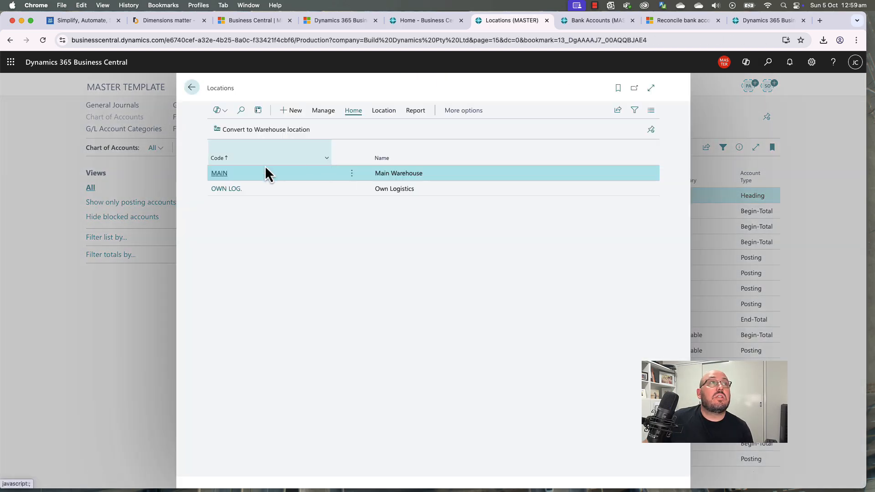
{"action": "left_click", "coordinate": [219, 173]}
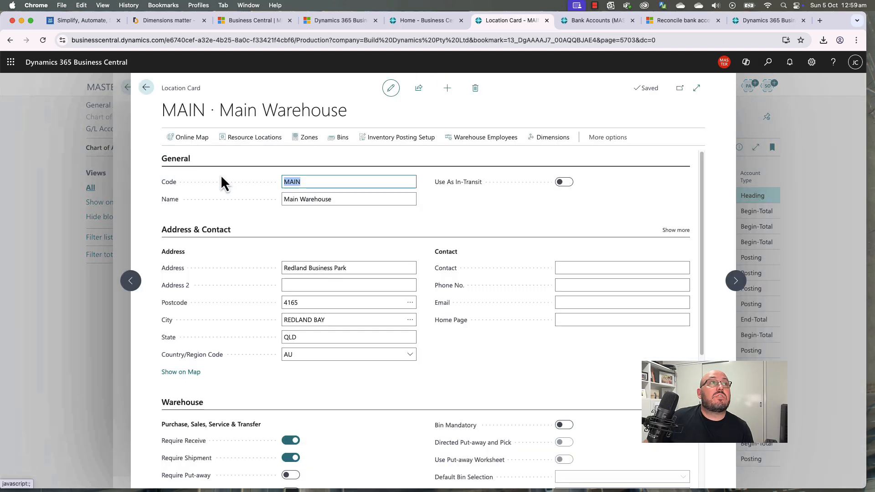
{"action": "left_click", "coordinate": [405, 147]}
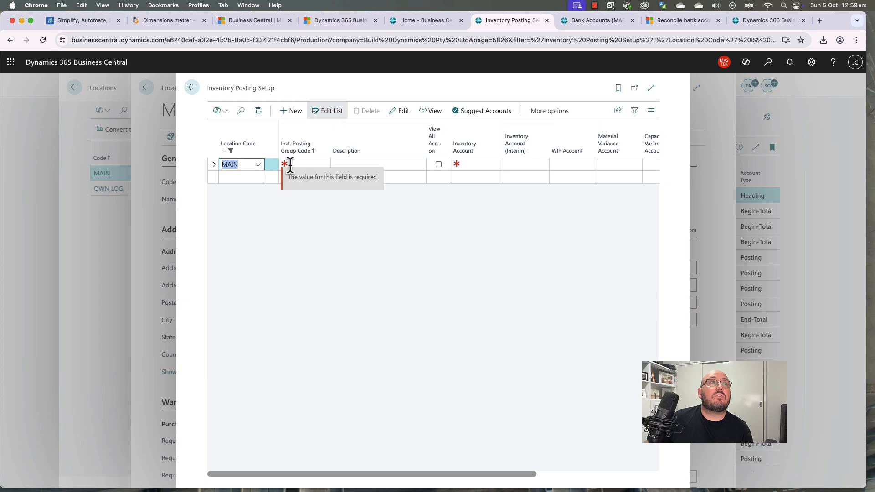
{"action": "left_click", "coordinate": [650, 87]}
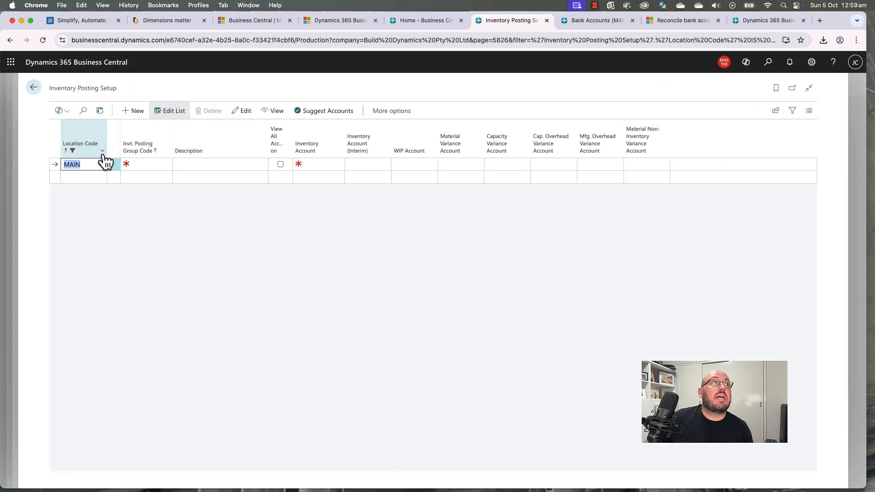
{"action": "left_click", "coordinate": [102, 151]}
{"action": "left_click", "coordinate": [90, 240]}
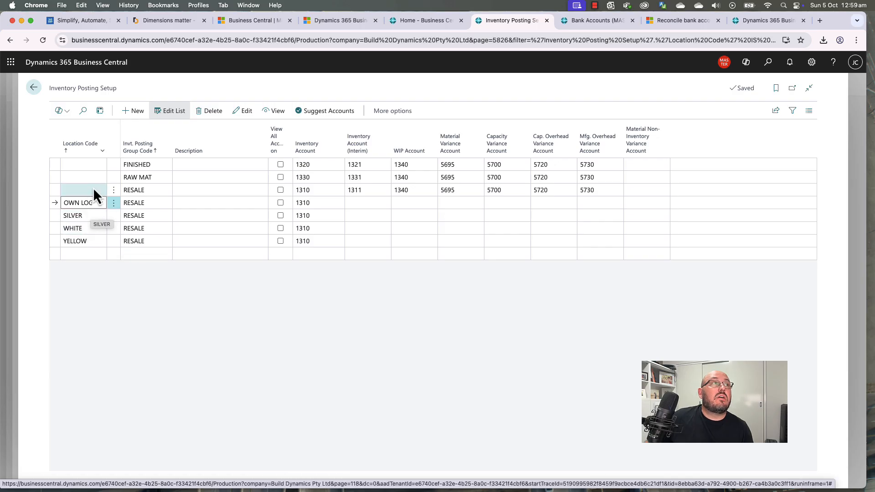
Step: Change the SILVER row's location code to MAIN
{"action": "left_click", "coordinate": [94, 216]}
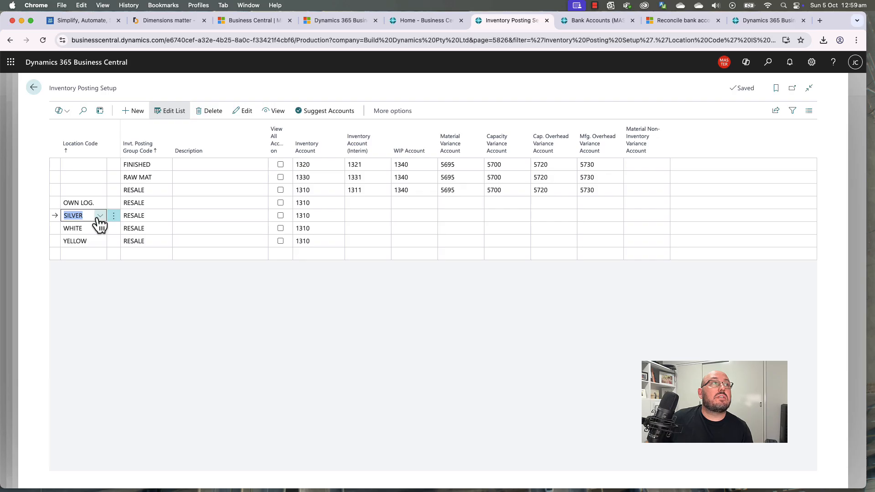
{"action": "left_click", "coordinate": [100, 217]}
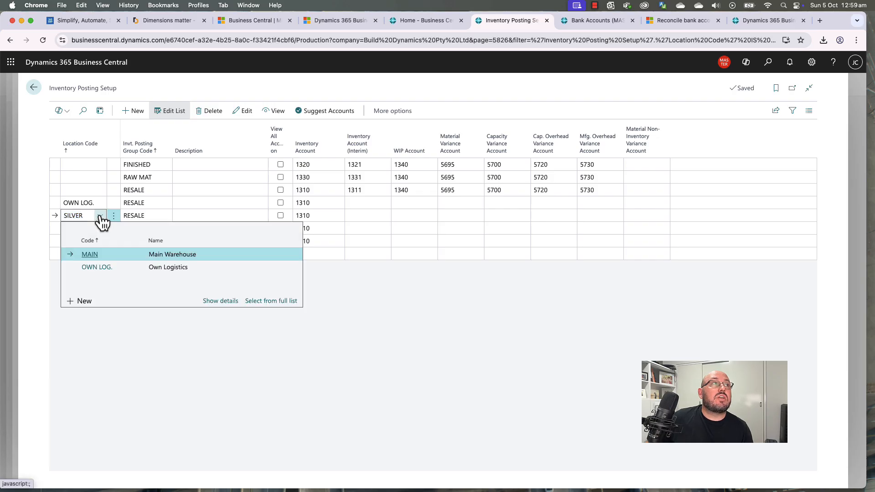
{"action": "left_click", "coordinate": [98, 254]}
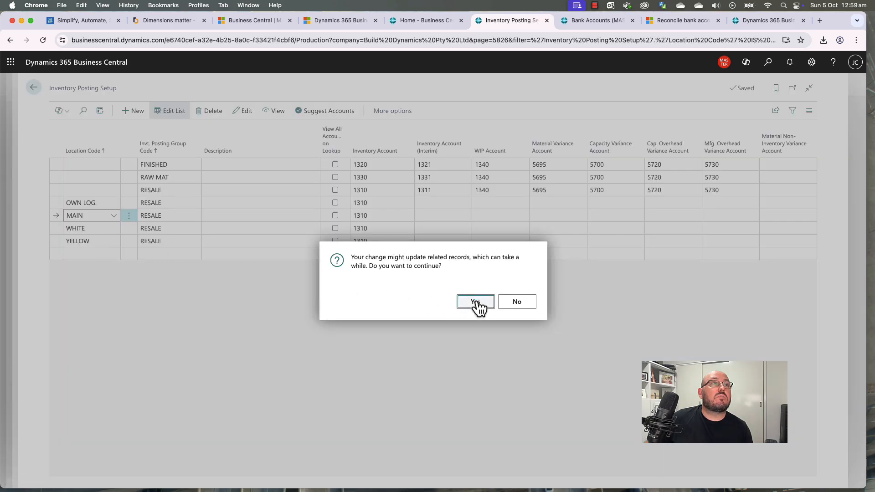
{"action": "left_click", "coordinate": [476, 302]}
Step: Delete the WHITE and YELLOW rows together
{"action": "left_click", "coordinate": [129, 228]}
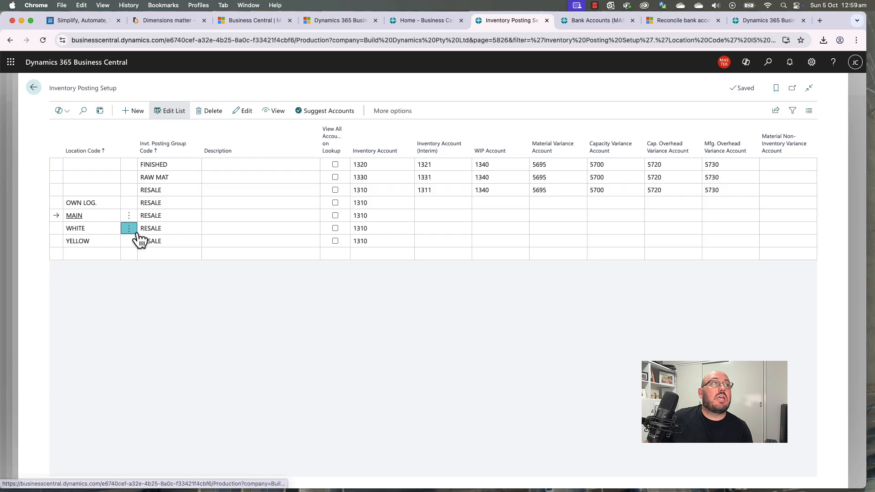
{"action": "left_click", "coordinate": [168, 244], "text": "shift"}
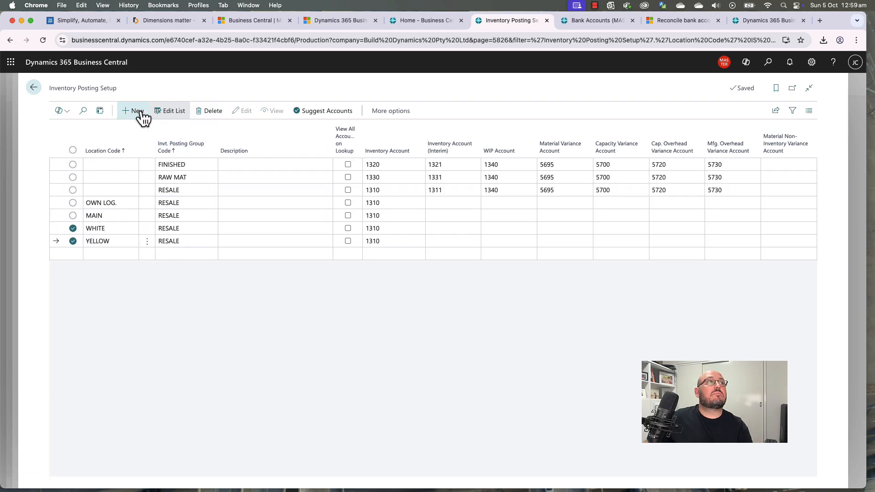
{"action": "left_click", "coordinate": [213, 113]}
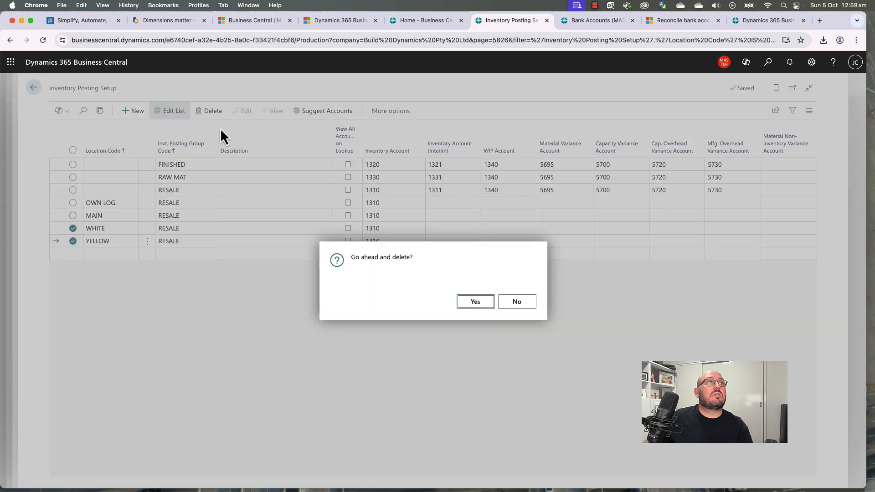
{"action": "left_click", "coordinate": [480, 302]}
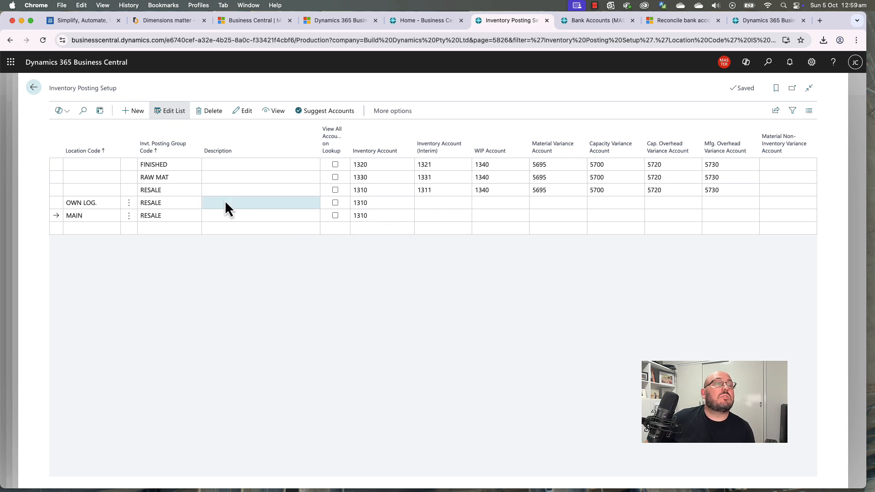
Step: Add a new MAIN row with the RAW MAT posting group
{"action": "left_click", "coordinate": [185, 216]}
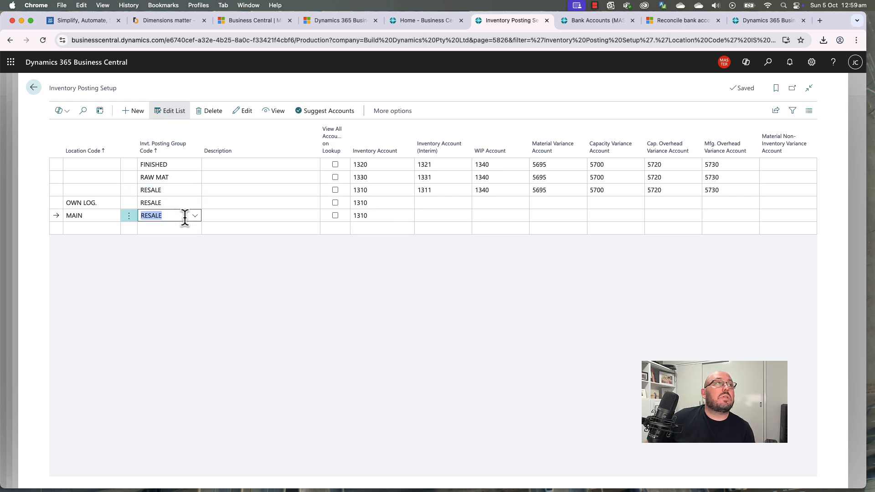
{"action": "left_click", "coordinate": [181, 229]}
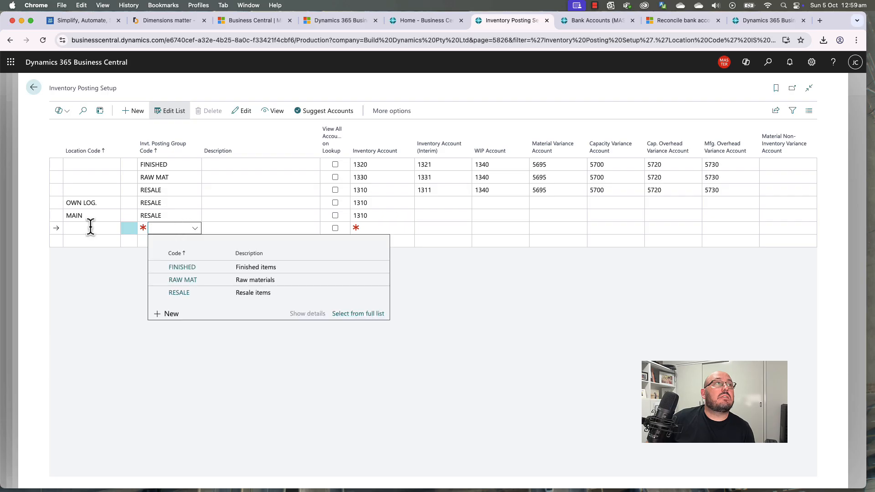
{"action": "left_click", "coordinate": [90, 226]}
{"action": "left_click", "coordinate": [107, 267]}
{"action": "left_click", "coordinate": [167, 228]}
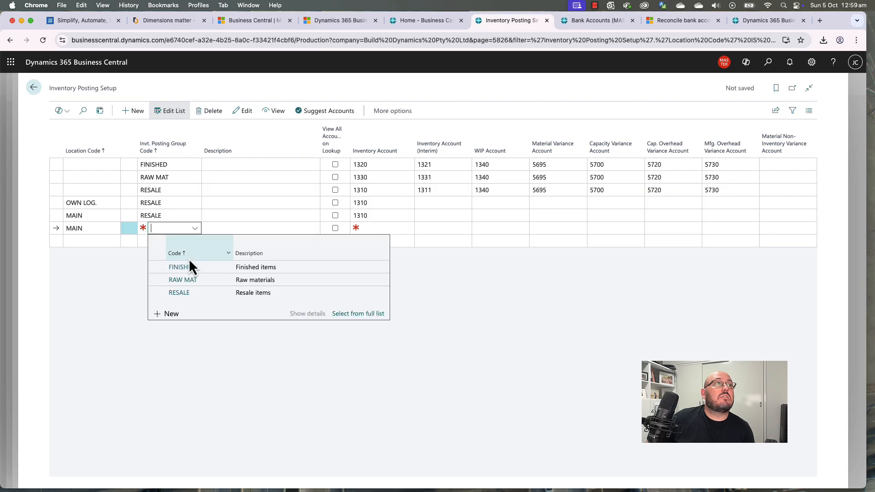
{"action": "left_click", "coordinate": [203, 280]}
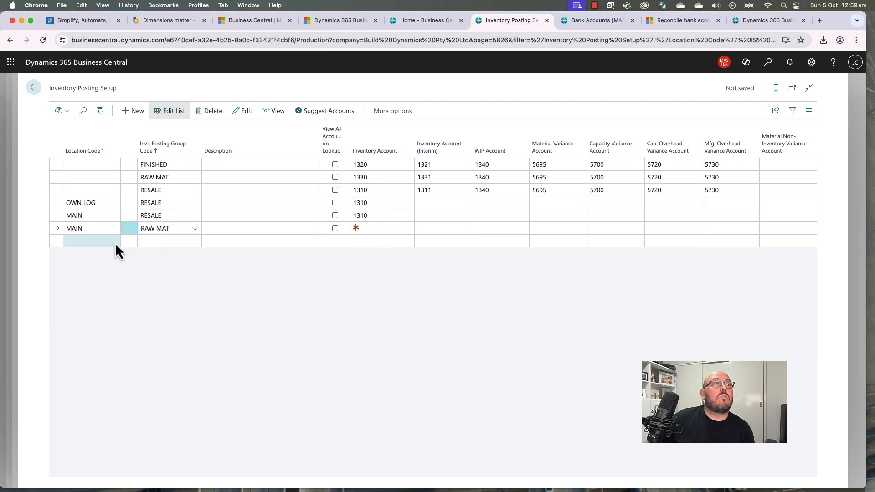
Step: Add another MAIN row, changing its posting group from RESALE to FINISHED
{"action": "left_click", "coordinate": [104, 242]}
{"action": "left_click", "coordinate": [111, 280]}
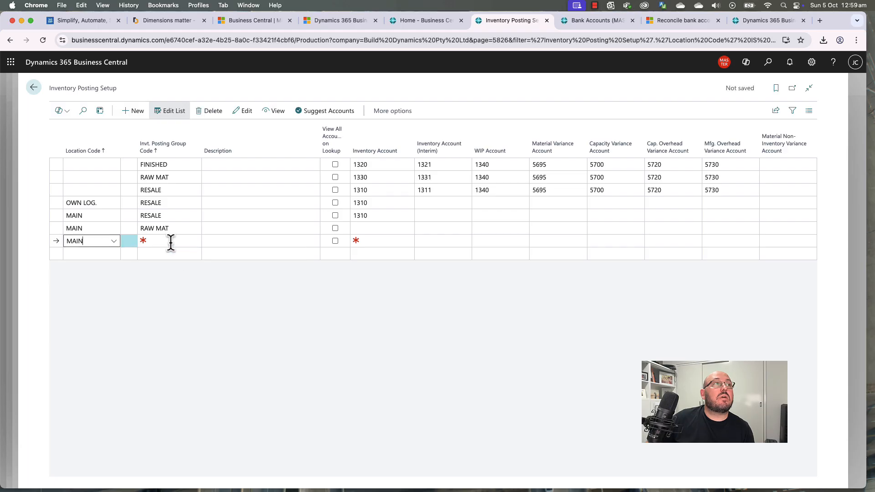
{"action": "left_click", "coordinate": [171, 242]}
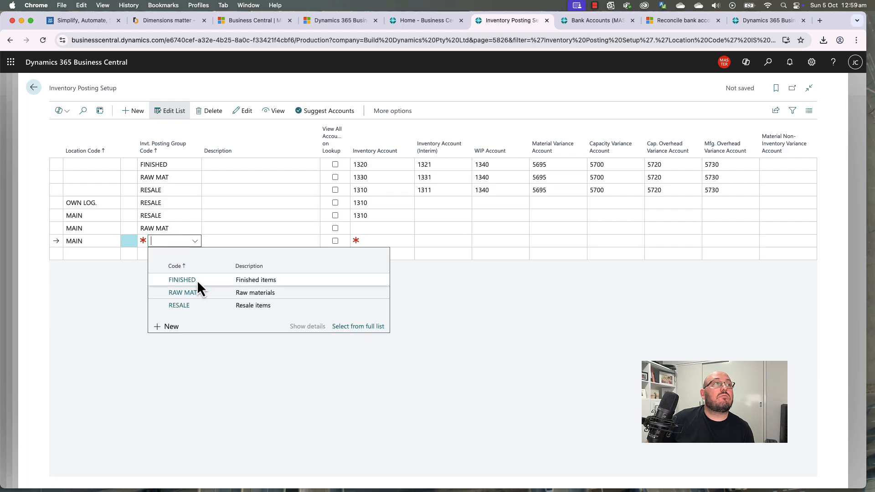
{"action": "left_click", "coordinate": [204, 305]}
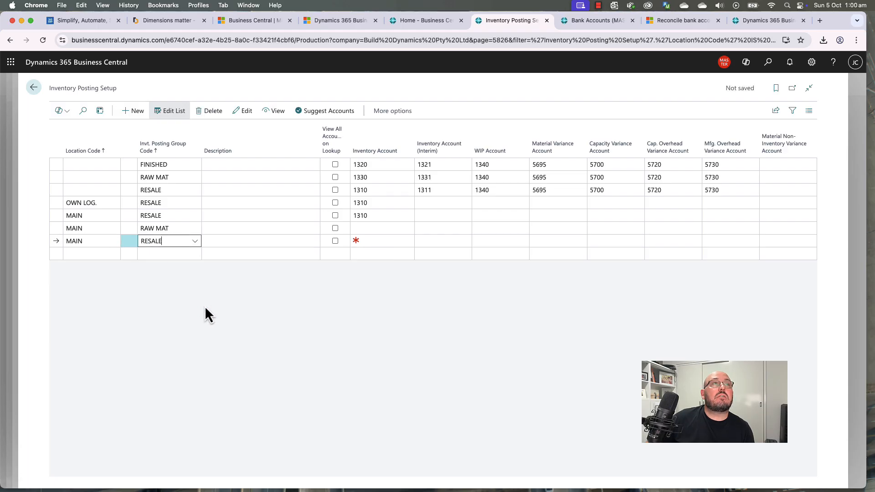
{"action": "left_click", "coordinate": [381, 231]}
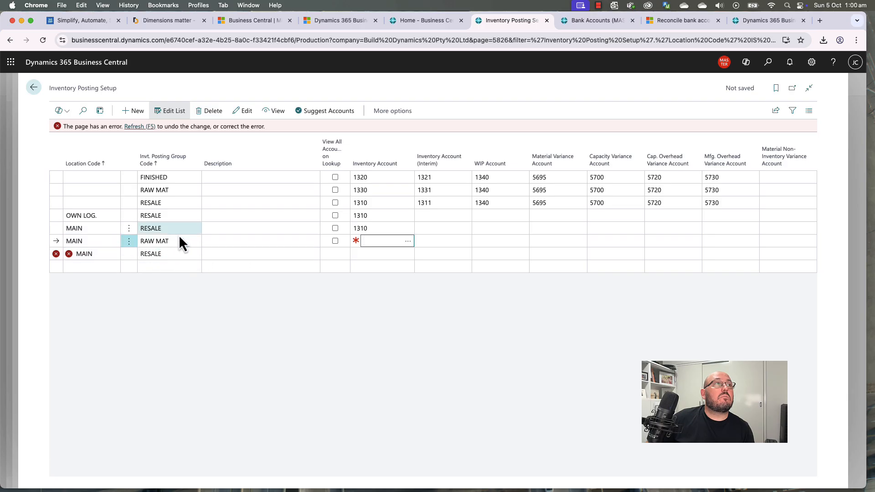
{"action": "left_click", "coordinate": [184, 254]}
{"action": "left_click", "coordinate": [194, 253]}
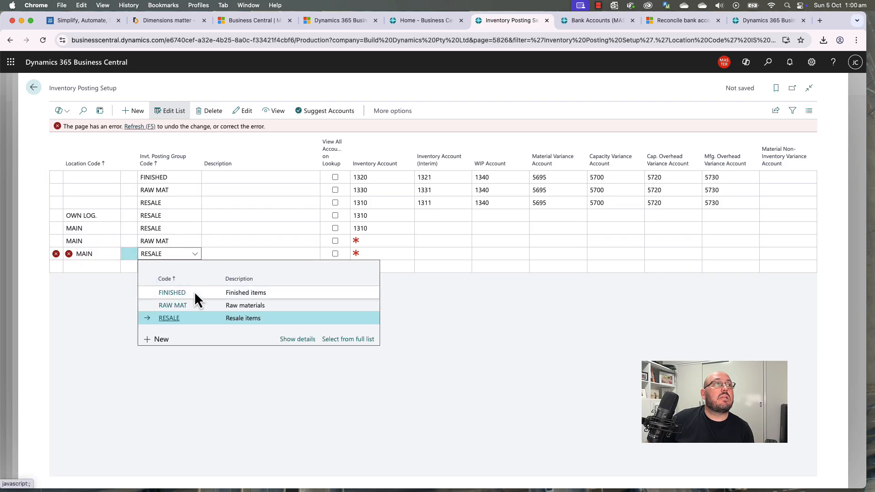
{"action": "left_click", "coordinate": [193, 292]}
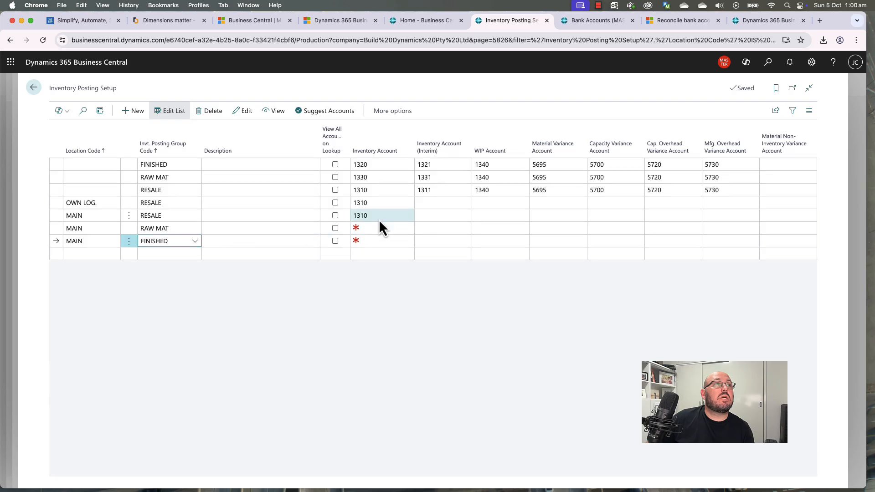
Step: Fix the MAIN inventory accounts: 1320 for FINISHED and 1330 for RAW MAT
{"action": "left_click", "coordinate": [380, 229]}
{"action": "left_click", "coordinate": [413, 229]}
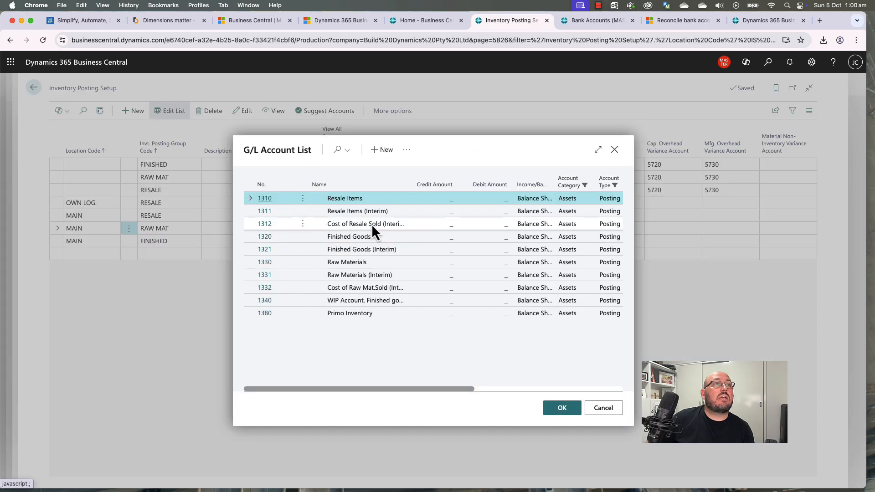
{"action": "left_click", "coordinate": [270, 240]}
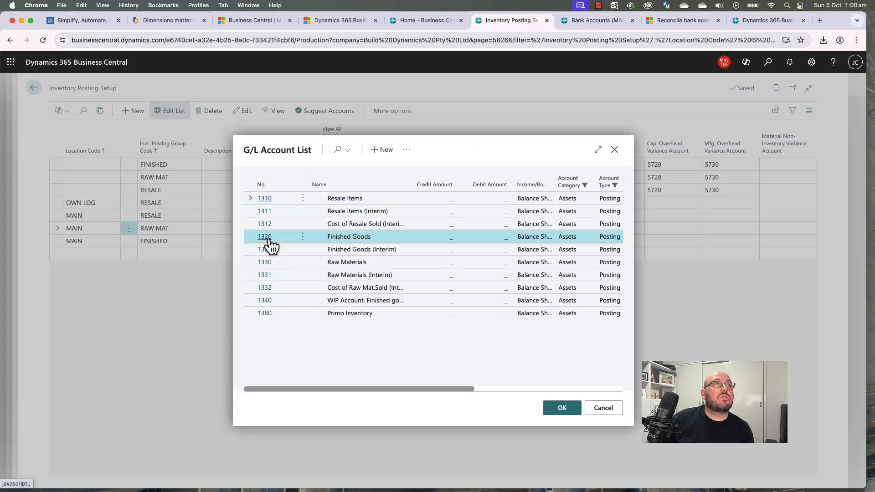
{"action": "double_click", "coordinate": [272, 246]}
{"action": "left_click", "coordinate": [376, 241]}
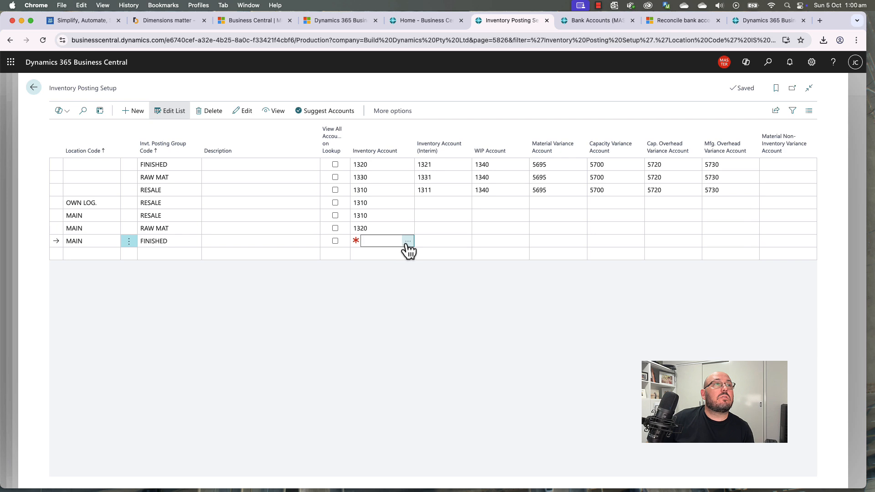
{"action": "left_click", "coordinate": [407, 243]}
{"action": "left_click", "coordinate": [275, 237]}
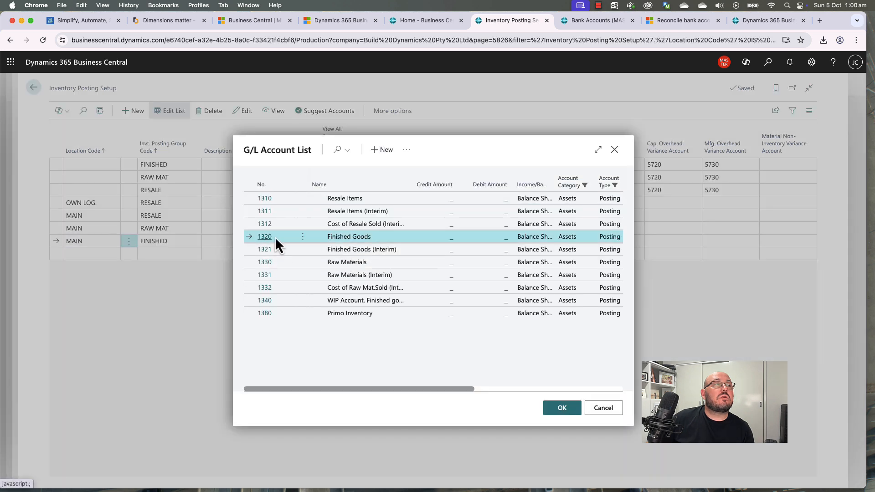
{"action": "double_click", "coordinate": [275, 237]}
{"action": "left_click", "coordinate": [396, 228]}
{"action": "left_click", "coordinate": [407, 229]}
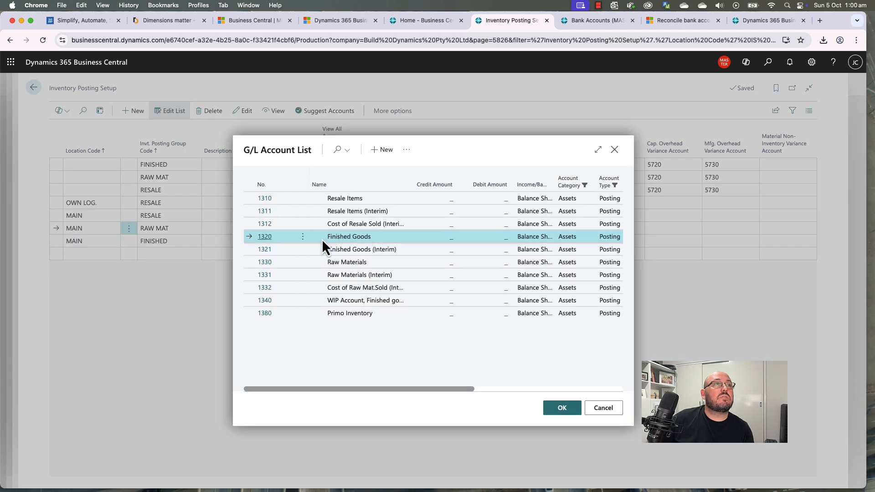
{"action": "left_click", "coordinate": [316, 264]}
{"action": "left_click", "coordinate": [561, 410]}
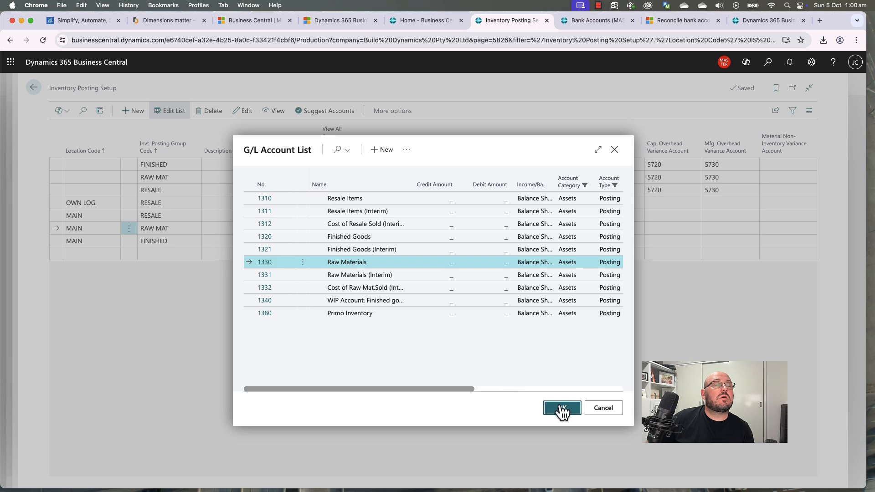
Step: Give the MAIN RESALE row interim inventory account 1311 Resale Items (Interim)
{"action": "left_click", "coordinate": [435, 203]}
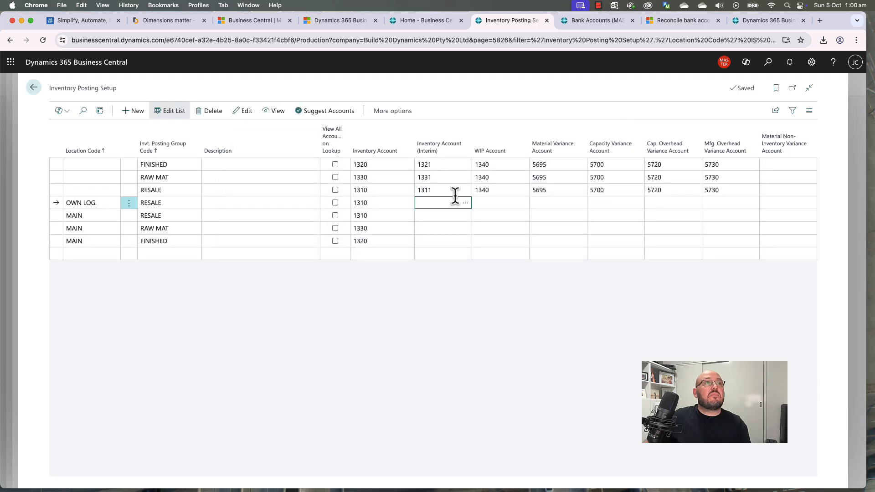
{"action": "left_click", "coordinate": [464, 206]}
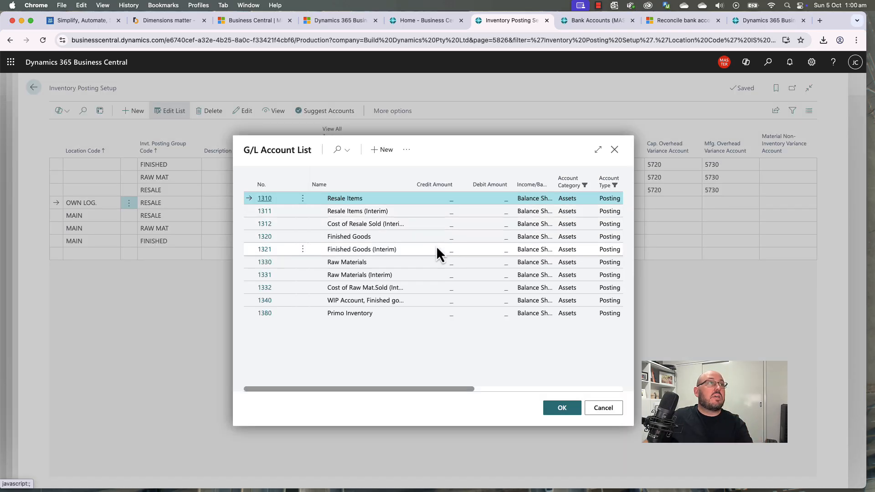
{"action": "key", "text": "Escape"}
{"action": "left_click", "coordinate": [442, 217]}
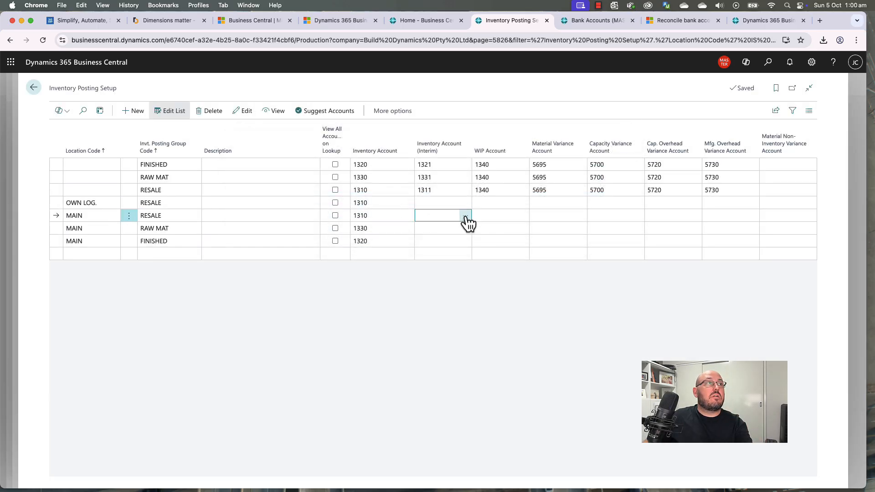
{"action": "left_click", "coordinate": [464, 217]}
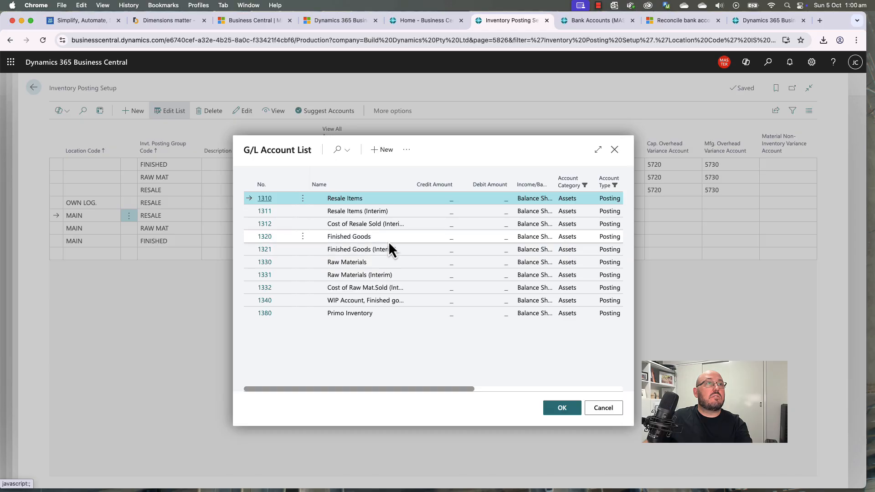
{"action": "left_click", "coordinate": [387, 213]}
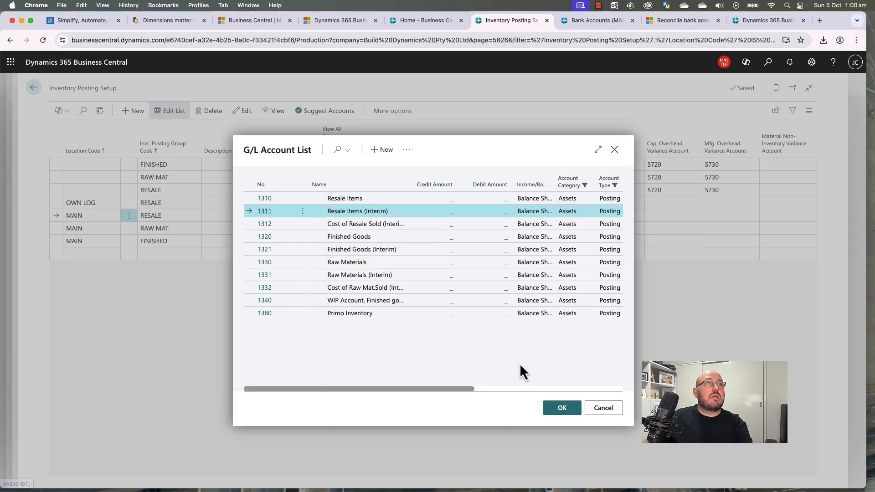
{"action": "left_click", "coordinate": [560, 408]}
Step: Set interim accounts 1331 for MAIN RAW MAT and 1321 for MAIN FINISHED
{"action": "left_click", "coordinate": [457, 238]}
{"action": "left_click", "coordinate": [459, 231]}
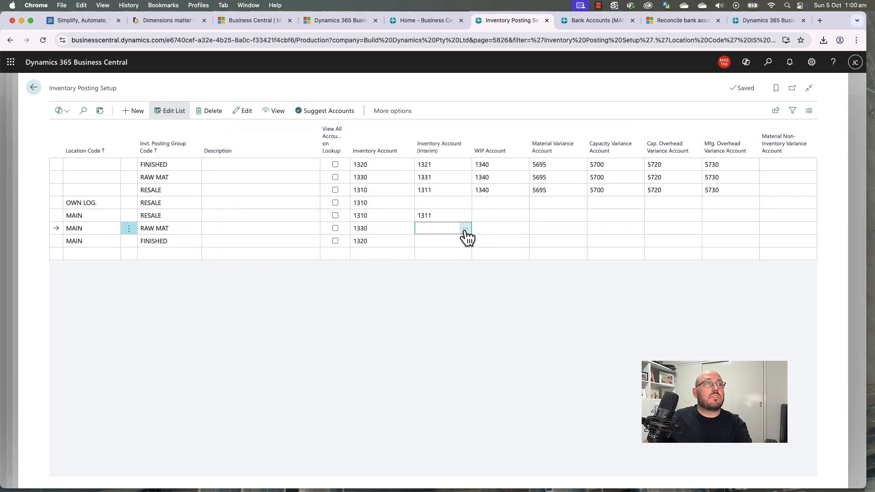
{"action": "left_click", "coordinate": [465, 229]}
{"action": "left_click", "coordinate": [384, 275]}
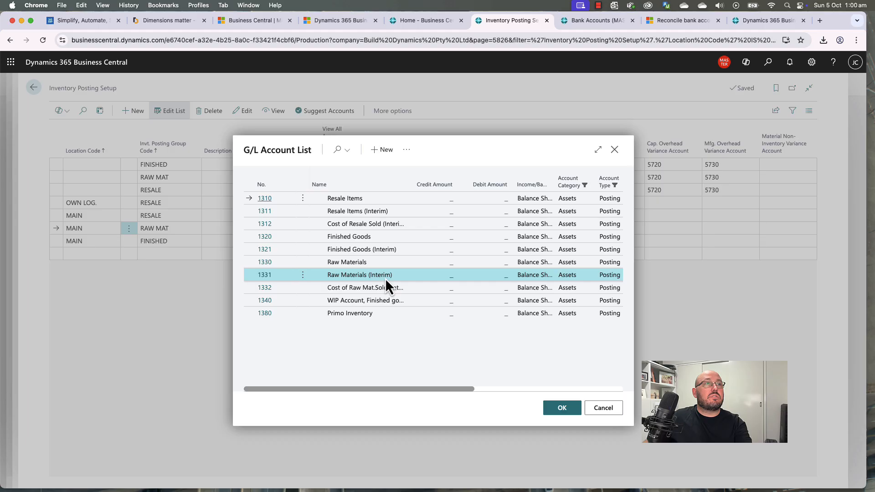
{"action": "left_click", "coordinate": [559, 409]}
{"action": "left_click", "coordinate": [464, 242]}
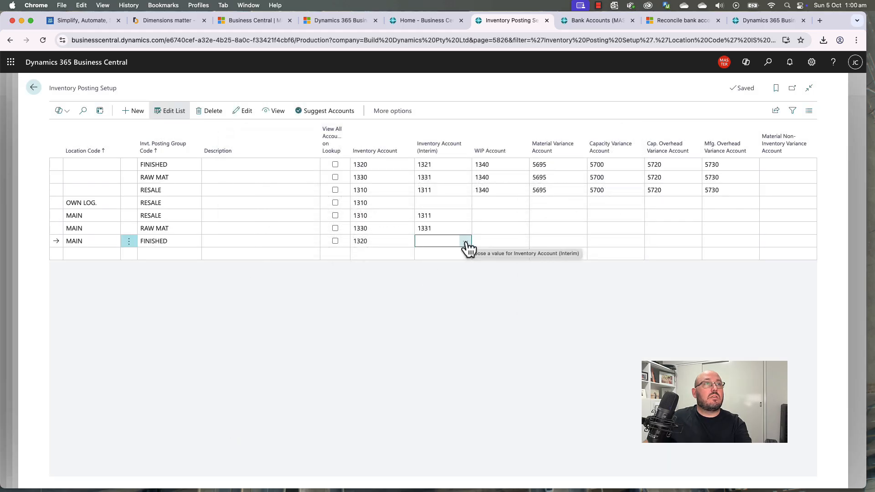
{"action": "left_click", "coordinate": [466, 243]}
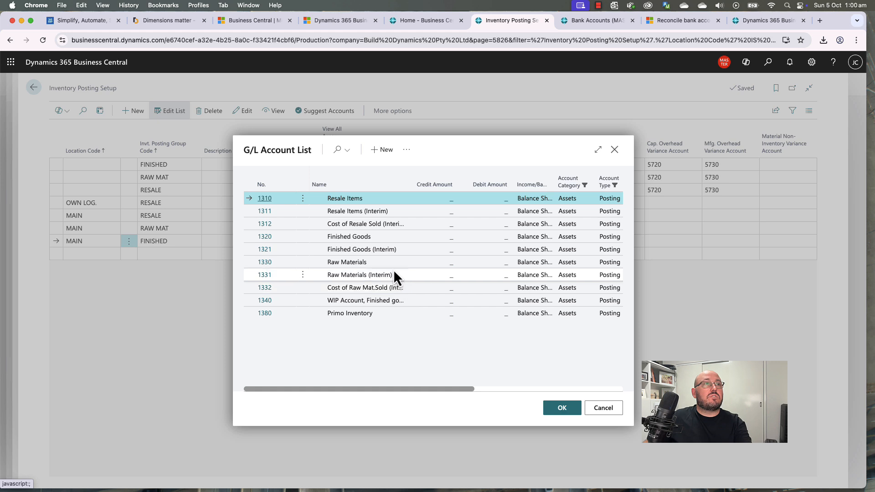
{"action": "left_click", "coordinate": [390, 252]}
{"action": "left_click", "coordinate": [556, 406]}
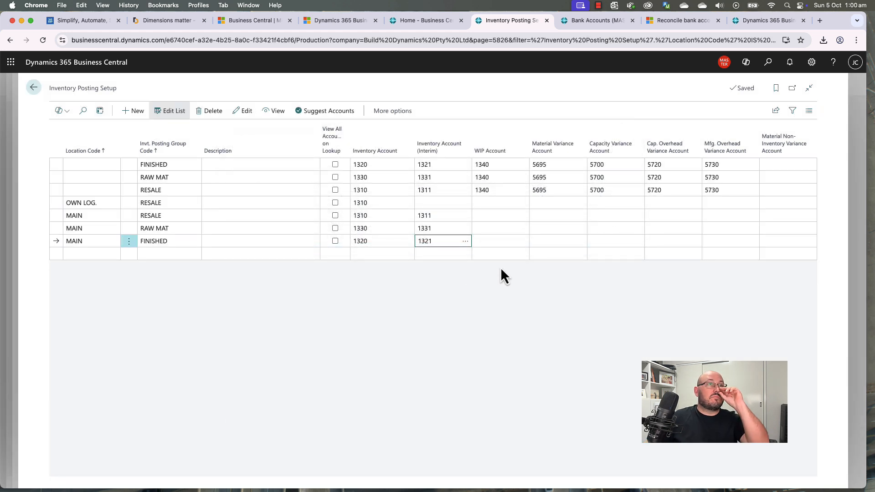
Step: Copy WIP account 1340 down into every inventory posting setup row with F8
{"action": "key", "text": "Up"}
{"action": "key", "text": "Up"}
{"action": "key", "text": "Up"}
{"action": "key", "text": "Tab"}
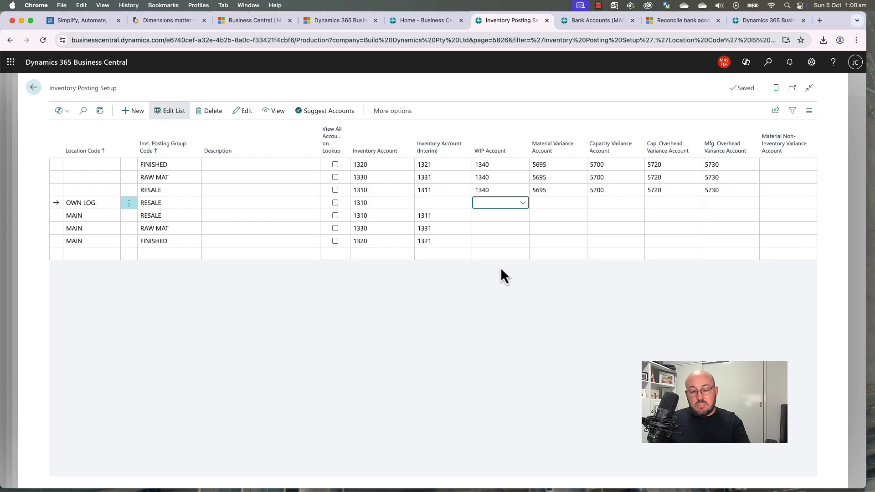
{"action": "key", "text": "F8"}
{"action": "key", "text": "Down"}
{"action": "key", "text": "F8"}
{"action": "key", "text": "Down"}
{"action": "key", "text": "F8"}
{"action": "key", "text": "Down"}
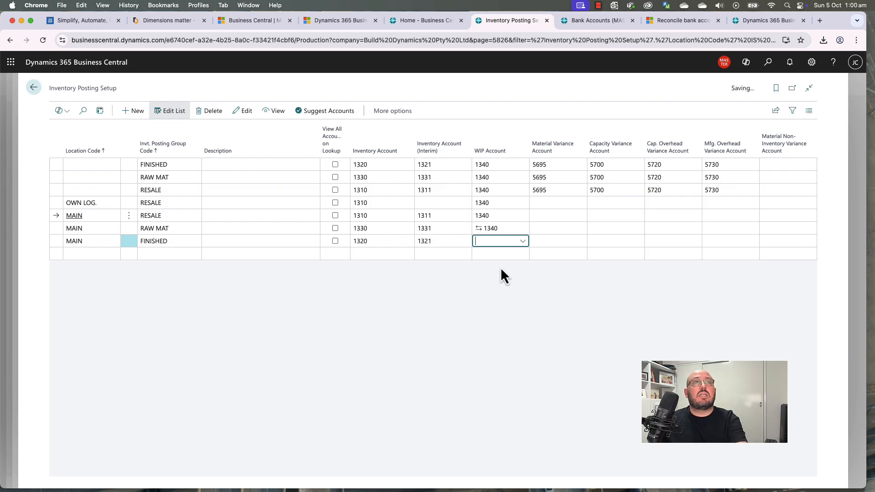
{"action": "key", "text": "F8"}
{"action": "key", "text": "Up"}
{"action": "key", "text": "Up"}
{"action": "key", "text": "Up"}
Step: Try copying material variance 5695 down, then Refresh to discard the failed changes
{"action": "key", "text": "Tab"}
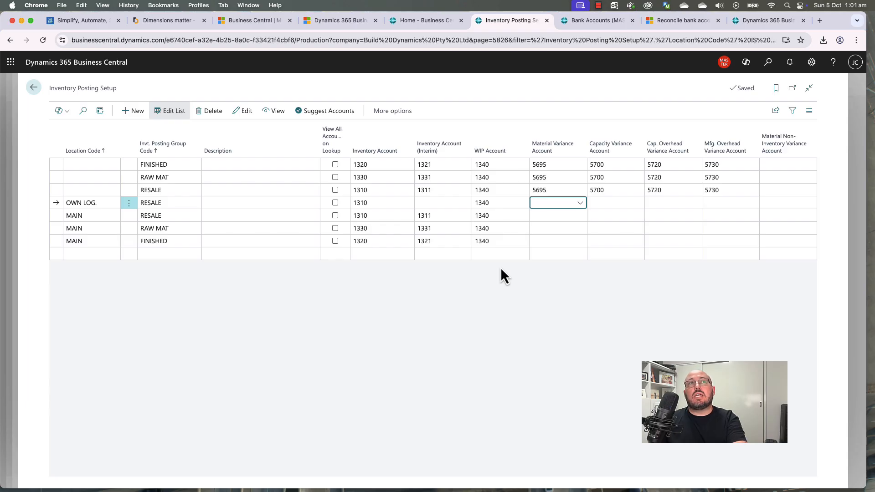
{"action": "key", "text": "F8"}
{"action": "key", "text": "Down"}
{"action": "key", "text": "F8"}
{"action": "key", "text": "Down"}
{"action": "key", "text": "F8"}
{"action": "key", "text": "Up"}
{"action": "key", "text": "Up"}
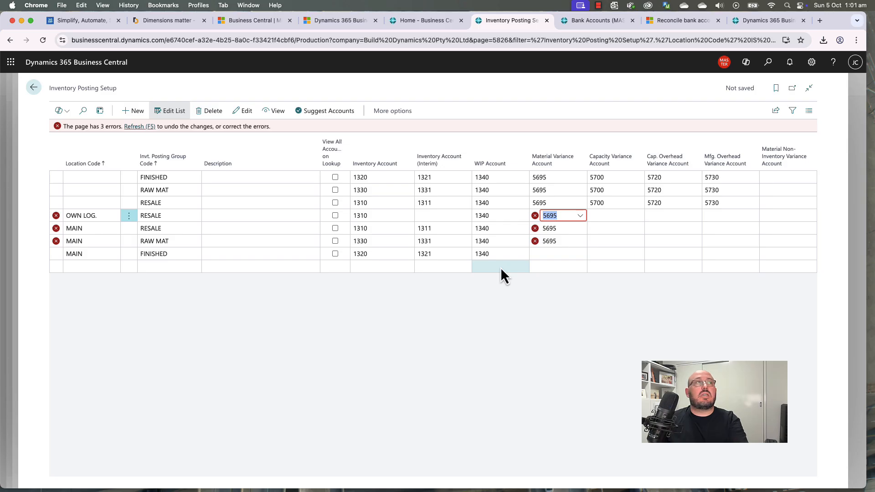
{"action": "left_click", "coordinate": [143, 127]}
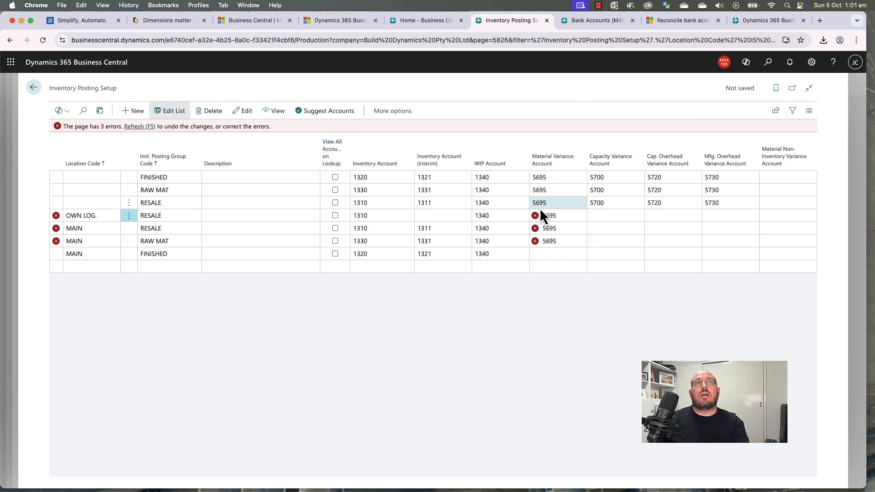
{"action": "left_click", "coordinate": [137, 127]}
Step: Clear the material variance accounts on the FINISHED, RAW MAT and RESALE rows
{"action": "left_click", "coordinate": [561, 176]}
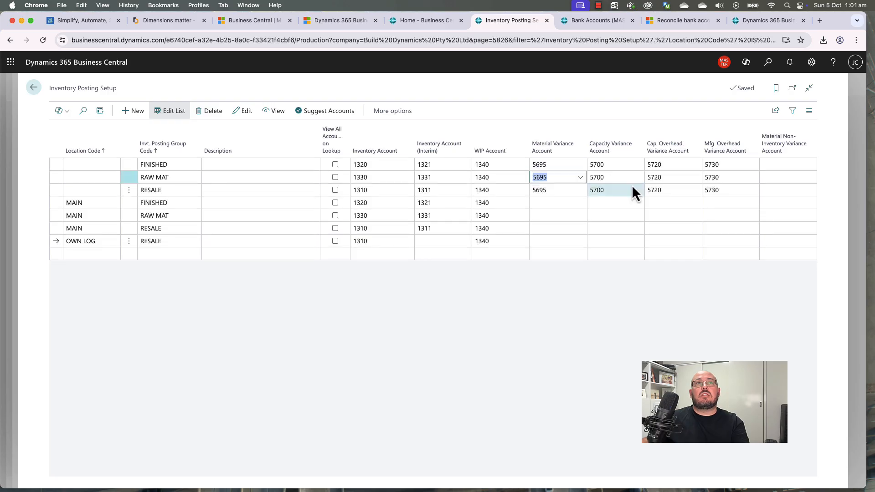
{"action": "key", "text": "Up"}
{"action": "key", "text": "BackSpace"}
{"action": "key", "text": "Down"}
{"action": "key", "text": "BackSpace"}
{"action": "key", "text": "Down"}
{"action": "key", "text": "BackSpace"}
Step: Clear the capacity (5700), cap. overhead (5720) and mfg. overhead (5730) variance accounts
{"action": "key", "text": "Tab"}
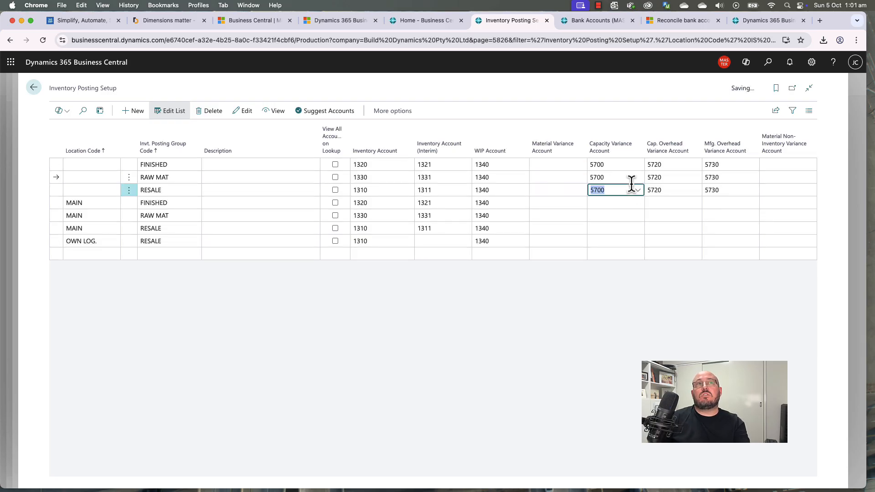
{"action": "key", "text": "Up"}
{"action": "key", "text": "Up"}
{"action": "key", "text": "BackSpace"}
{"action": "key", "text": "Down"}
{"action": "key", "text": "BackSpace"}
{"action": "key", "text": "Down"}
{"action": "key", "text": "BackSpace"}
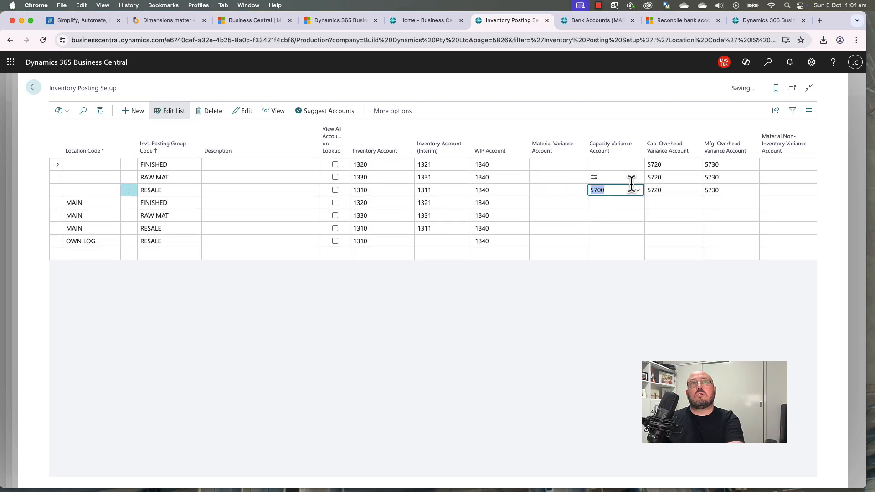
{"action": "key", "text": "Tab"}
{"action": "key", "text": "BackSpace"}
{"action": "key", "text": "Up"}
{"action": "key", "text": "BackSpace"}
{"action": "key", "text": "Up"}
{"action": "key", "text": "BackSpace"}
{"action": "key", "text": "Tab"}
{"action": "key", "text": "BackSpace"}
{"action": "key", "text": "Down"}
{"action": "key", "text": "BackSpace"}
{"action": "key", "text": "Down"}
{"action": "key", "text": "BackSpace"}
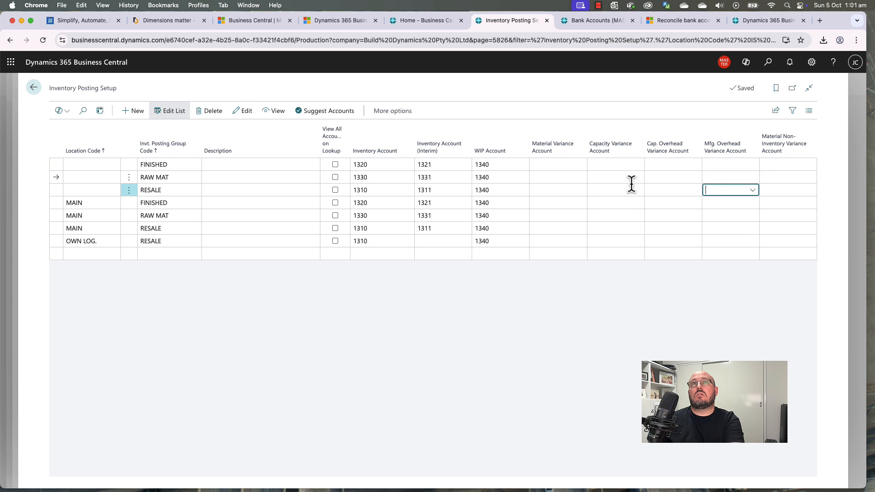
{"action": "key", "text": "Down"}
{"action": "key", "text": "Down"}
{"action": "key", "text": "shift+Tab"}
{"action": "key", "text": "shift+Tab"}
{"action": "key", "text": "shift+Tab"}
{"action": "key", "text": "shift+Tab"}
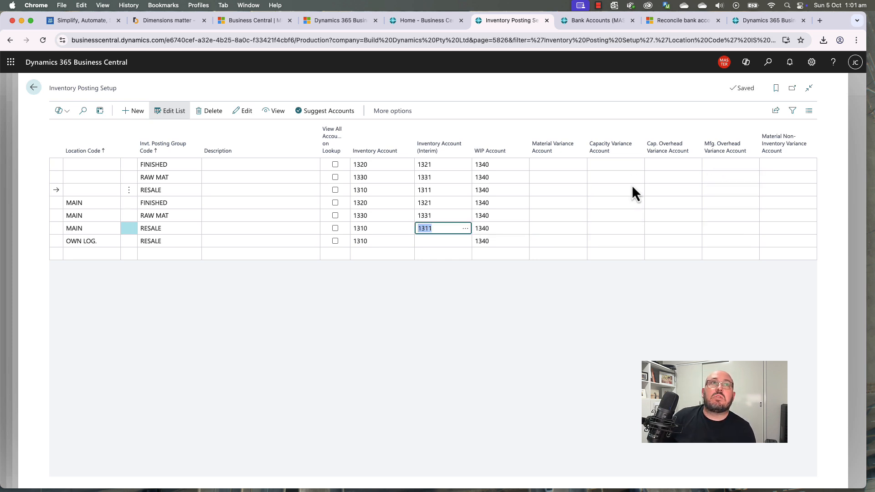
{"action": "key", "text": "Down"}
{"action": "key", "text": "shift+Tab"}
{"action": "key", "text": "shift+Tab"}
{"action": "key", "text": "shift+Tab"}
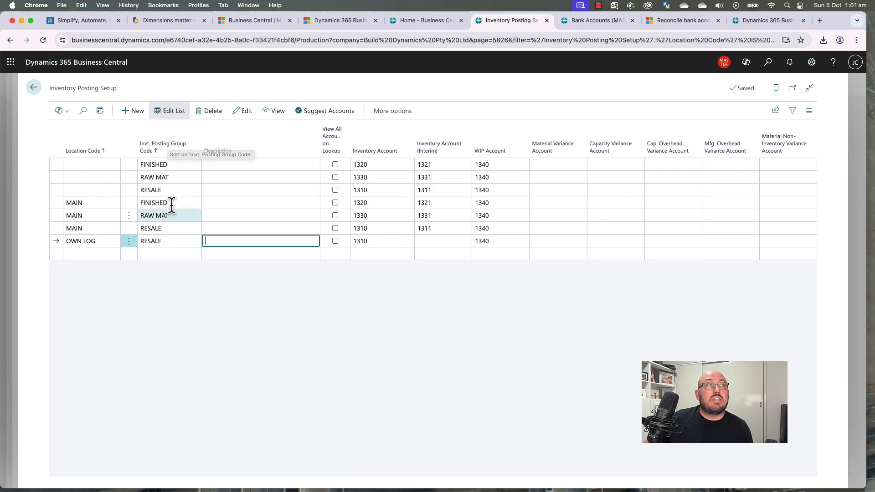
{"action": "left_click", "coordinate": [168, 237]}
{"action": "left_click", "coordinate": [172, 229]}
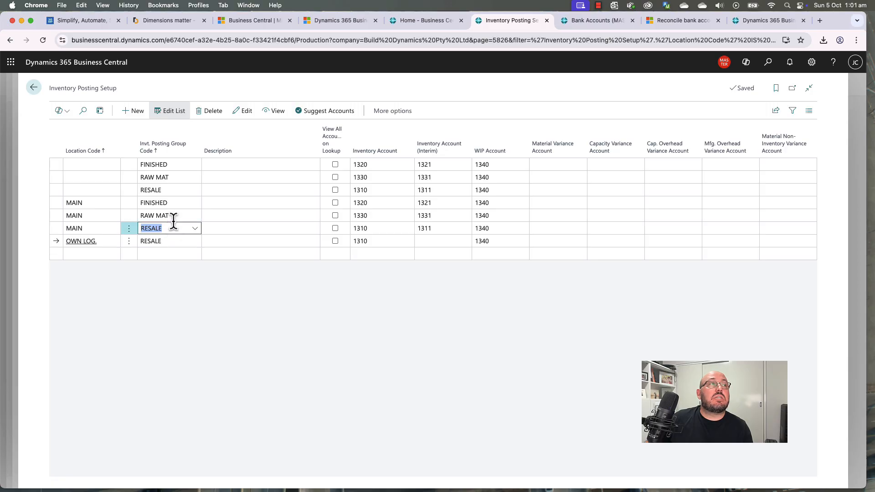
{"action": "left_click", "coordinate": [178, 208]}
{"action": "left_click", "coordinate": [175, 215]}
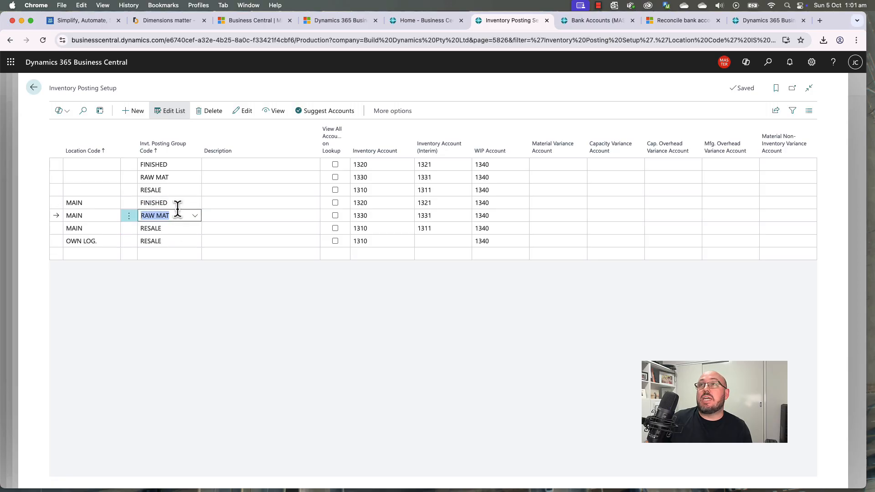
{"action": "left_click", "coordinate": [174, 283]}
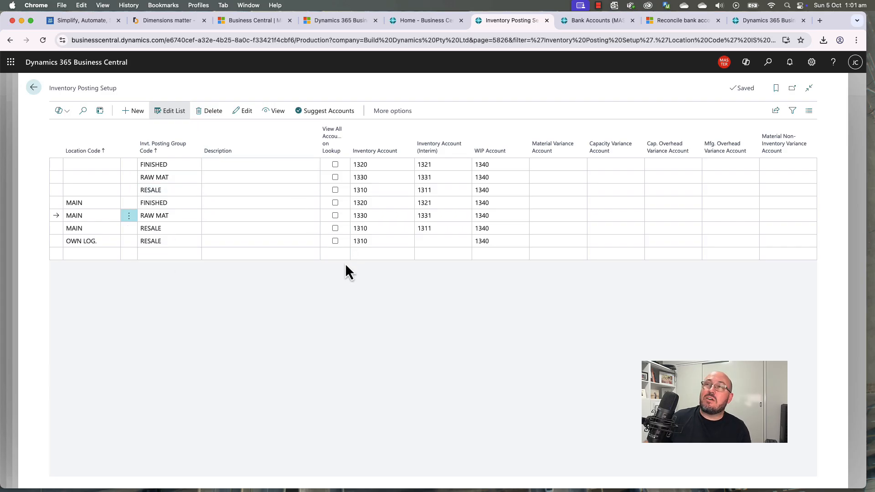
{"action": "left_click", "coordinate": [171, 204]}
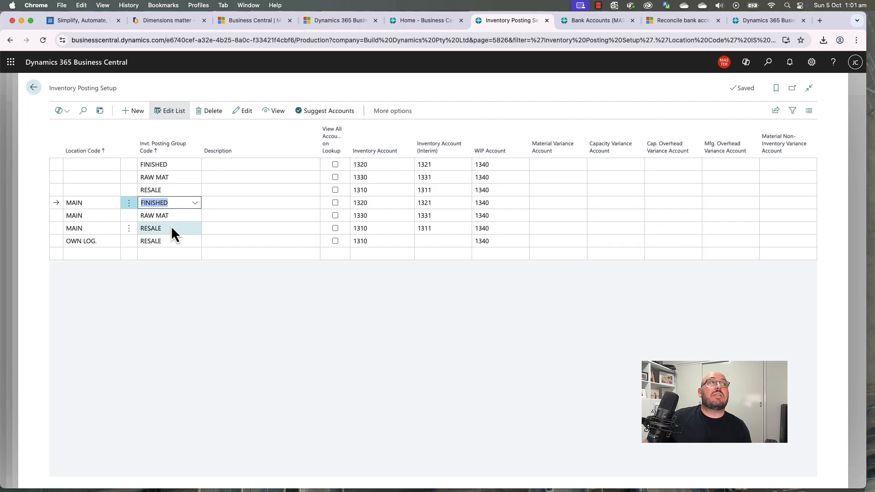
{"action": "left_click", "coordinate": [173, 218]}
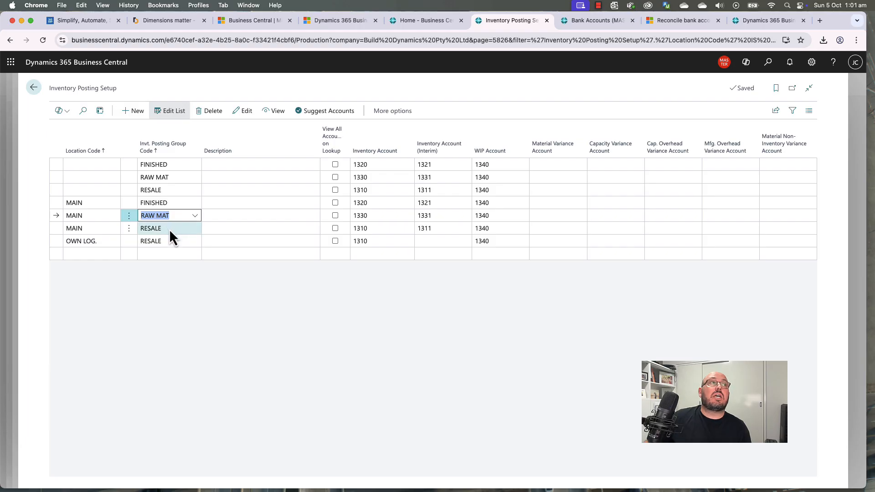
{"action": "left_click", "coordinate": [168, 229]}
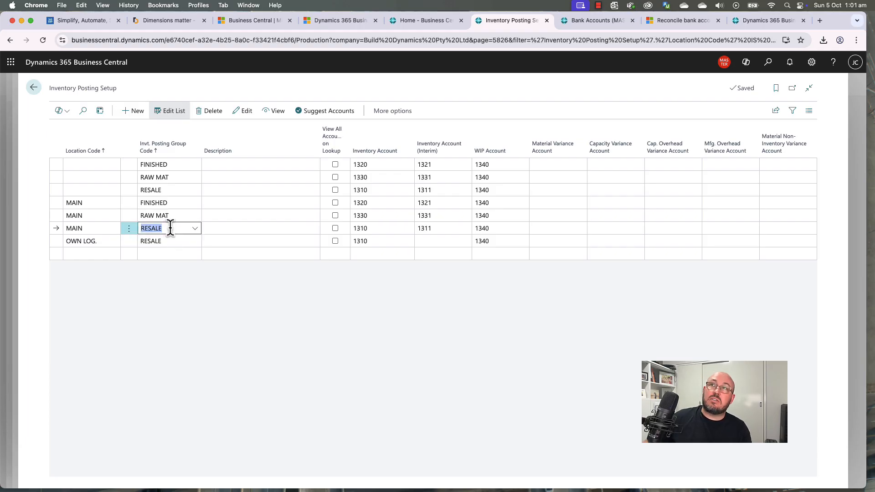
{"action": "left_click", "coordinate": [163, 282]}
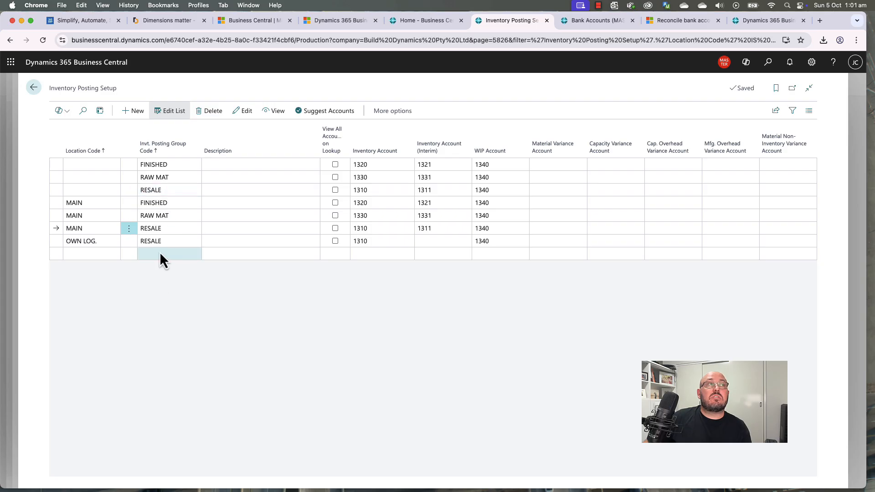
{"action": "left_click", "coordinate": [167, 228]}
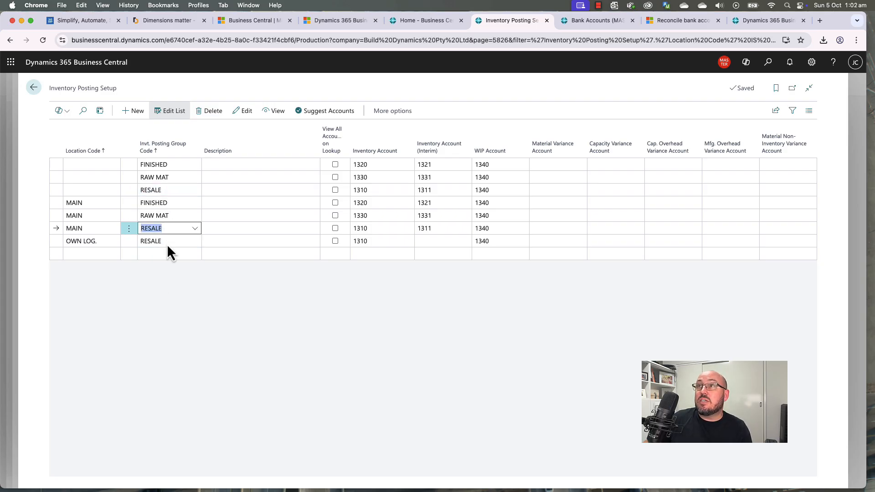
{"action": "left_click", "coordinate": [33, 87]}
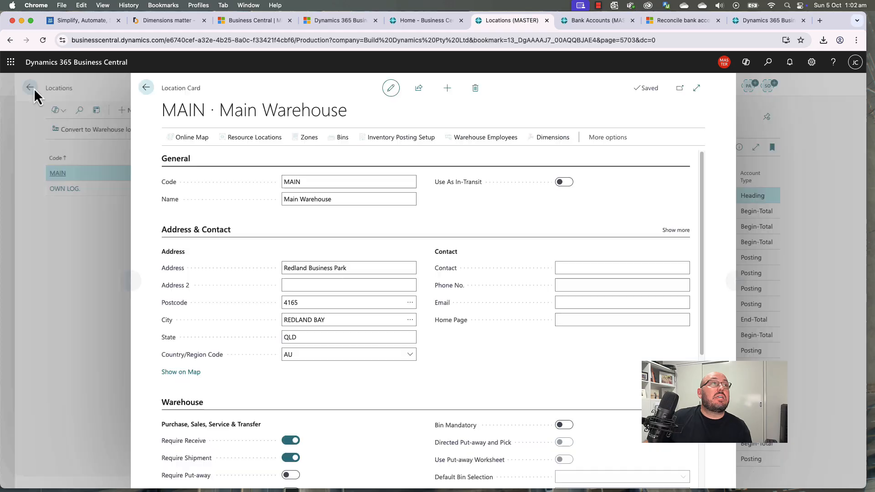
{"action": "left_click", "coordinate": [146, 88]}
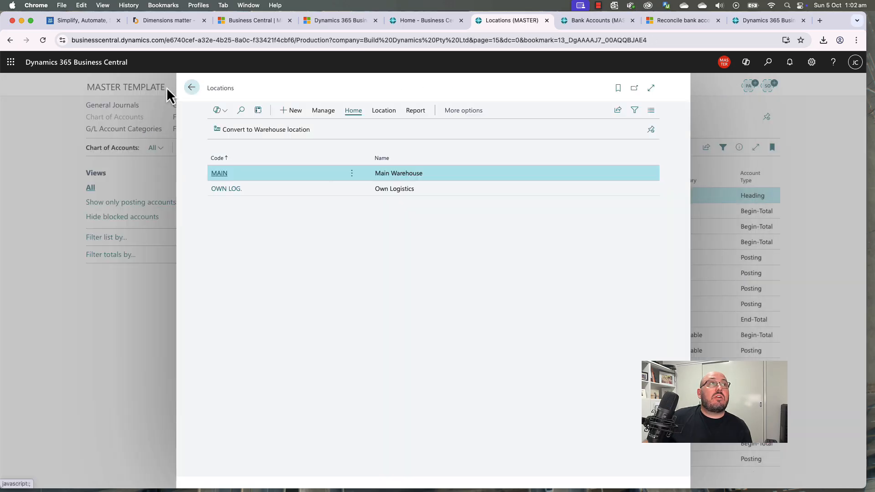
{"action": "left_click", "coordinate": [192, 89]}
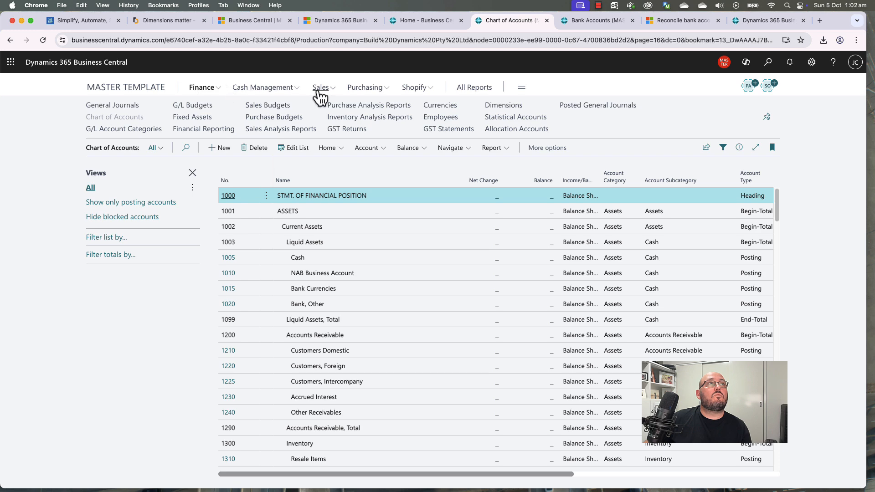
{"action": "left_click", "coordinate": [768, 63]}
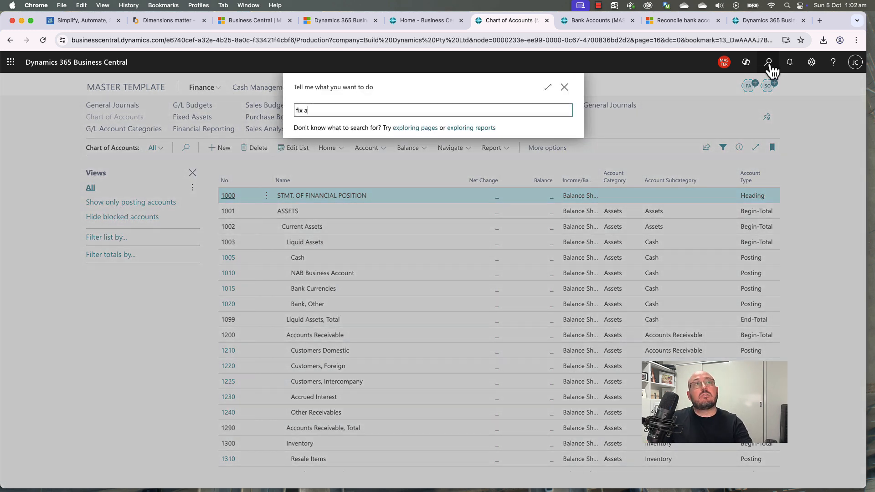
{"action": "type", "text": "fix asse"}
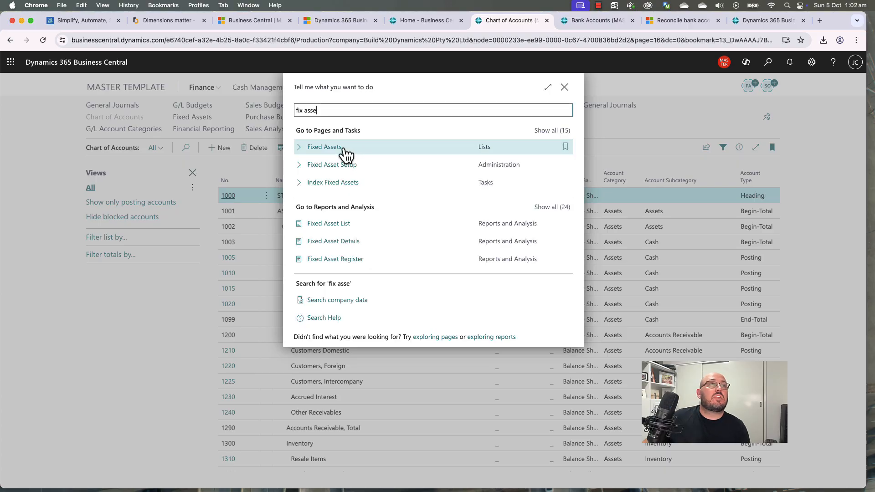
{"action": "left_click", "coordinate": [352, 170]}
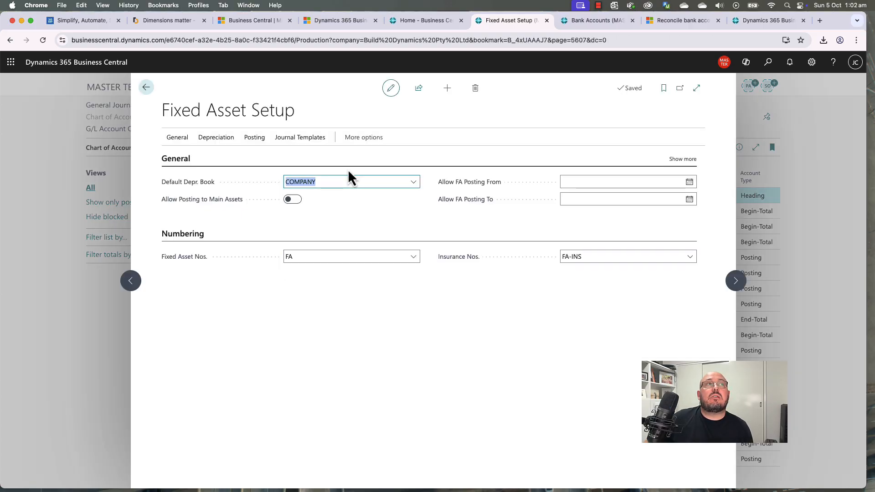
{"action": "left_click", "coordinate": [259, 141]}
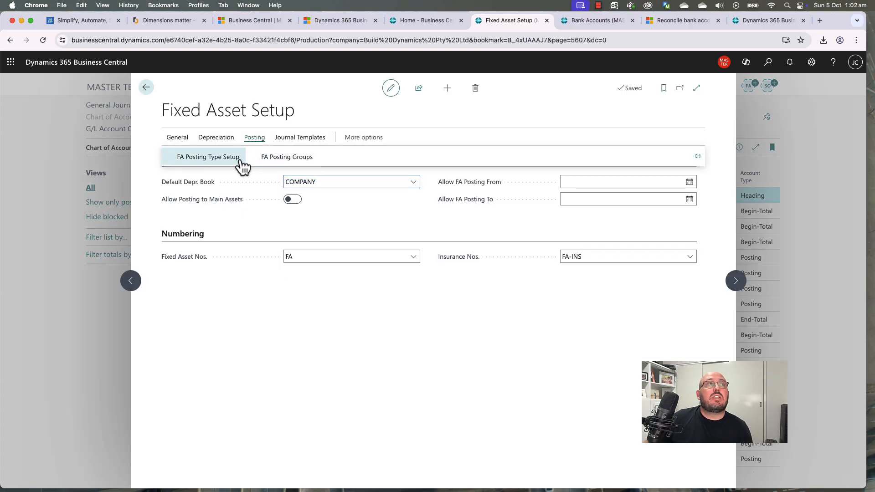
{"action": "left_click", "coordinate": [283, 161]}
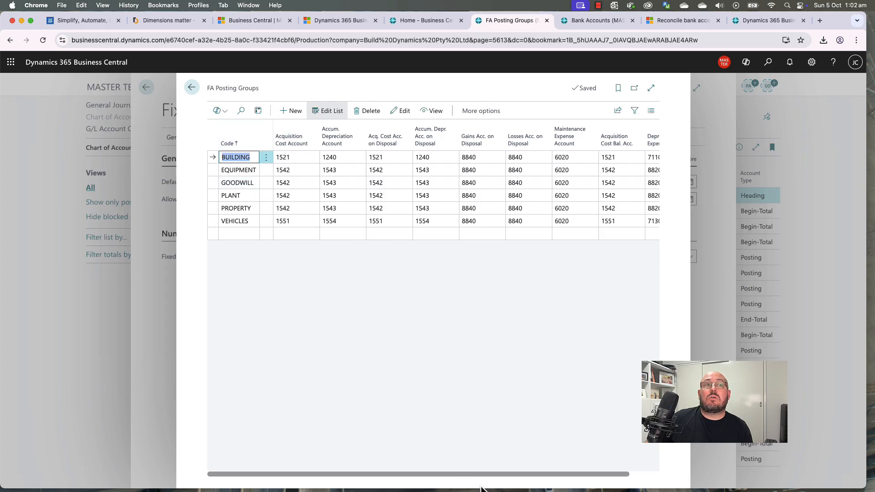
{"action": "mouse_move", "coordinate": [485, 474]}
{"action": "left_mouse_down"}
{"action": "mouse_move", "coordinate": [553, 475]}
{"action": "mouse_move", "coordinate": [472, 475]}
{"action": "left_mouse_up"}
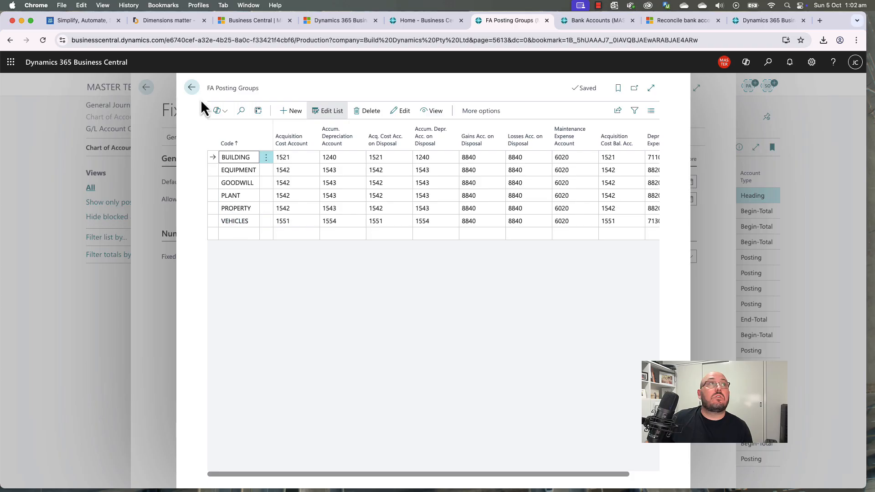
{"action": "left_click", "coordinate": [192, 87]}
{"action": "left_click", "coordinate": [226, 143]}
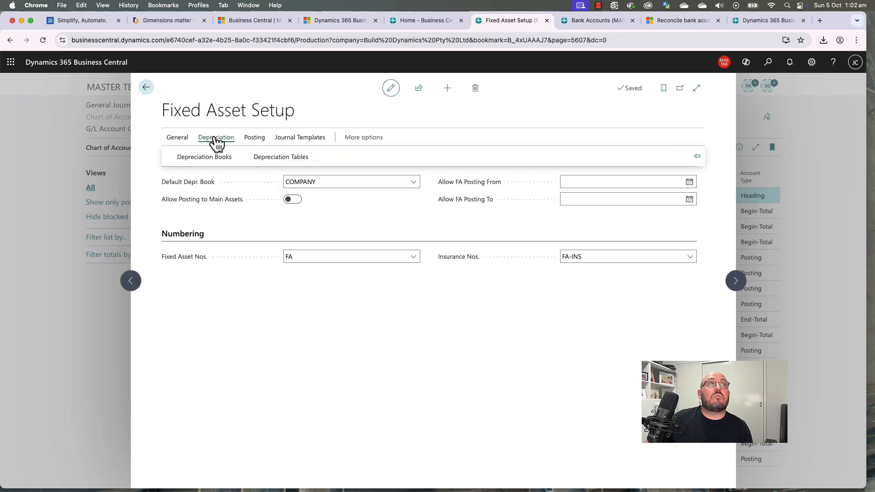
{"action": "left_click", "coordinate": [178, 140]}
{"action": "left_click", "coordinate": [191, 157]}
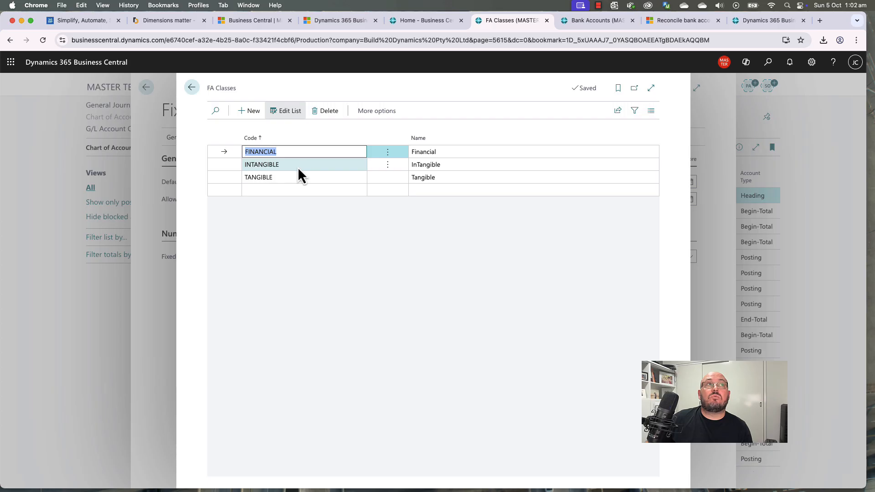
{"action": "left_click", "coordinate": [192, 88]}
{"action": "left_click", "coordinate": [184, 139]}
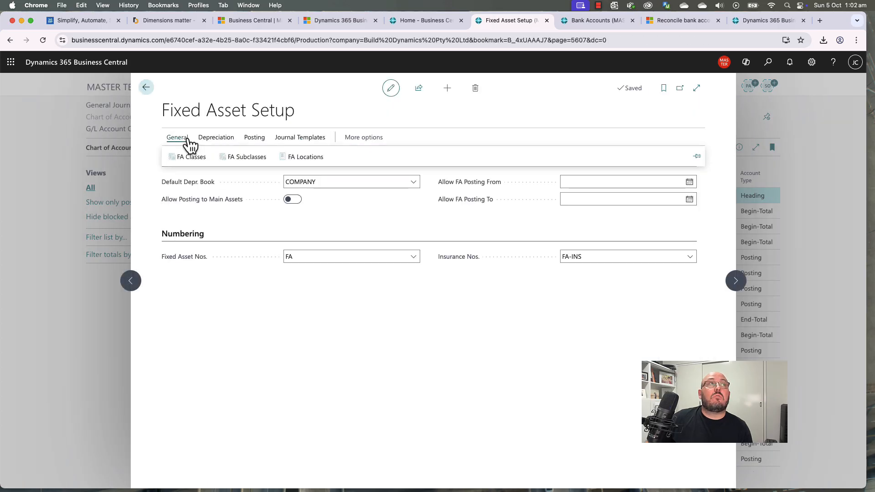
{"action": "left_click", "coordinate": [235, 156]}
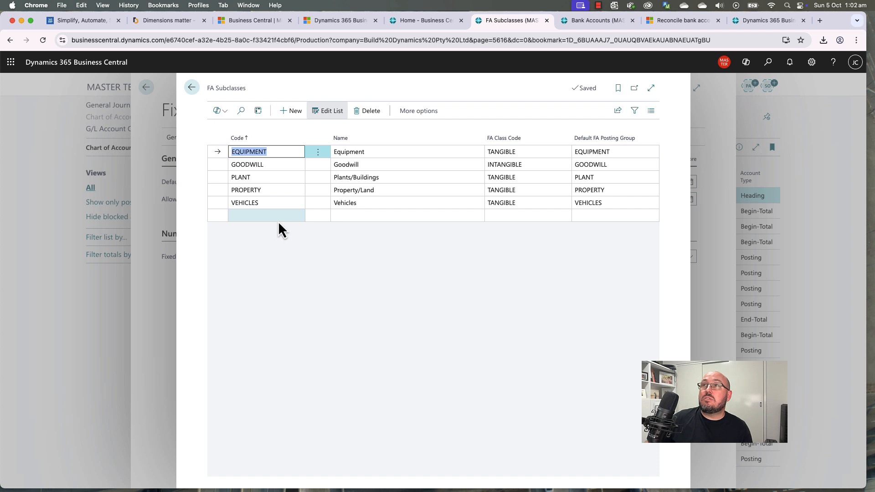
{"action": "left_click", "coordinate": [192, 88]}
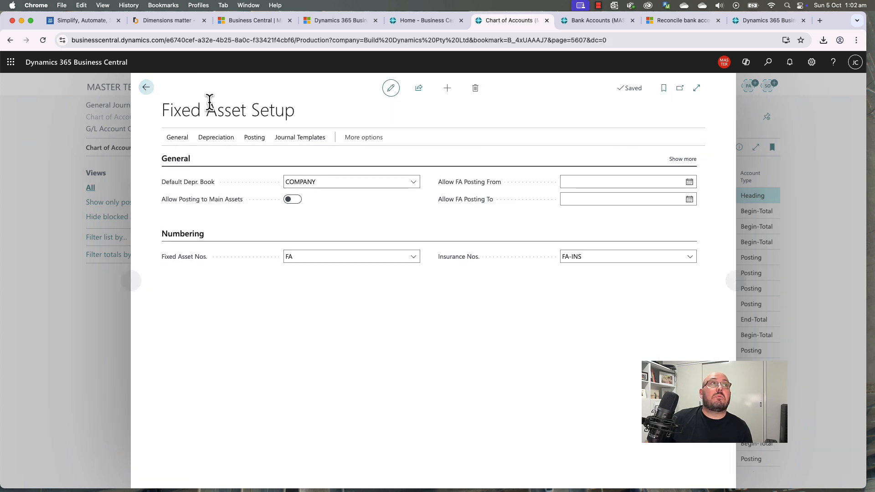
{"action": "left_click", "coordinate": [180, 141]}
{"action": "left_click", "coordinate": [293, 157]}
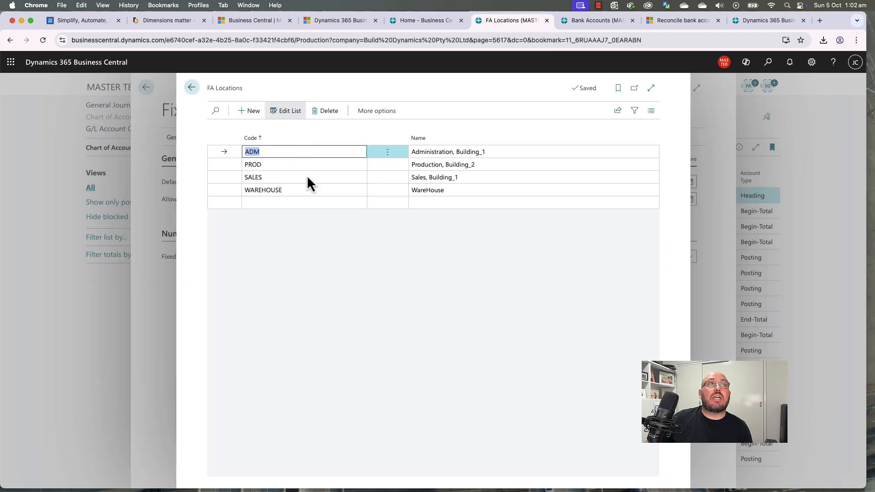
{"action": "left_click", "coordinate": [192, 88]}
{"action": "left_click", "coordinate": [254, 139]}
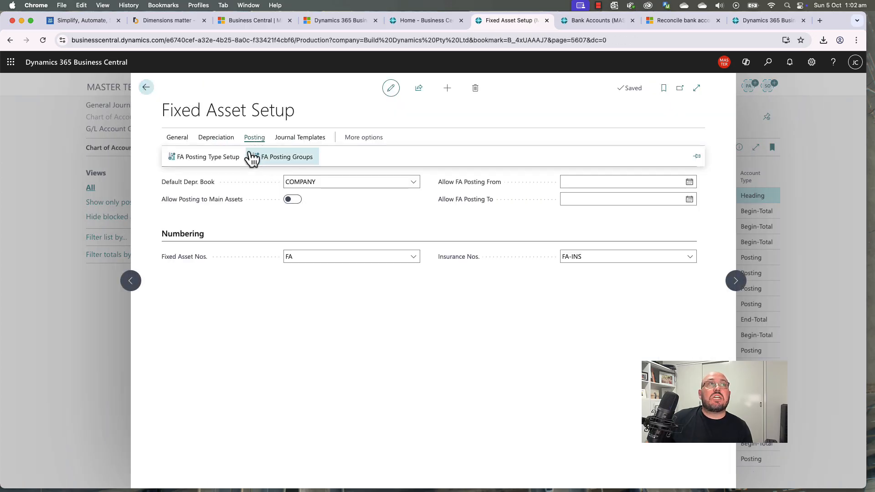
{"action": "left_click", "coordinate": [319, 224]}
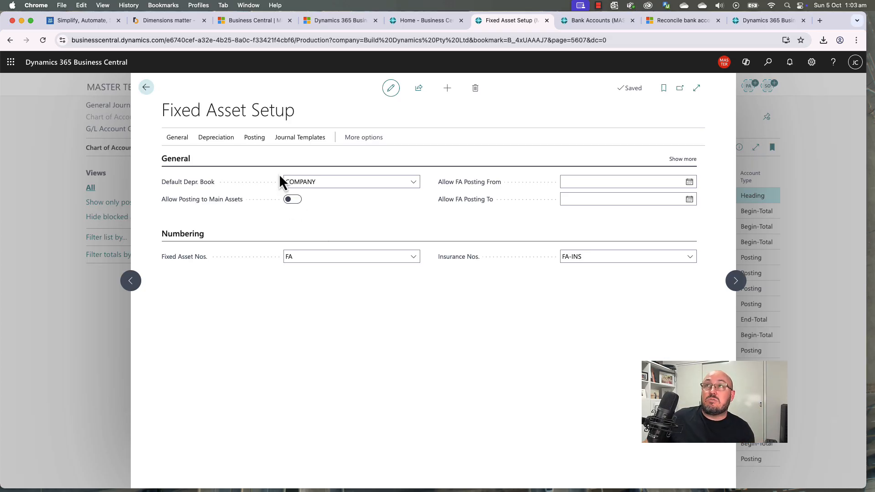
{"action": "left_click", "coordinate": [146, 87]}
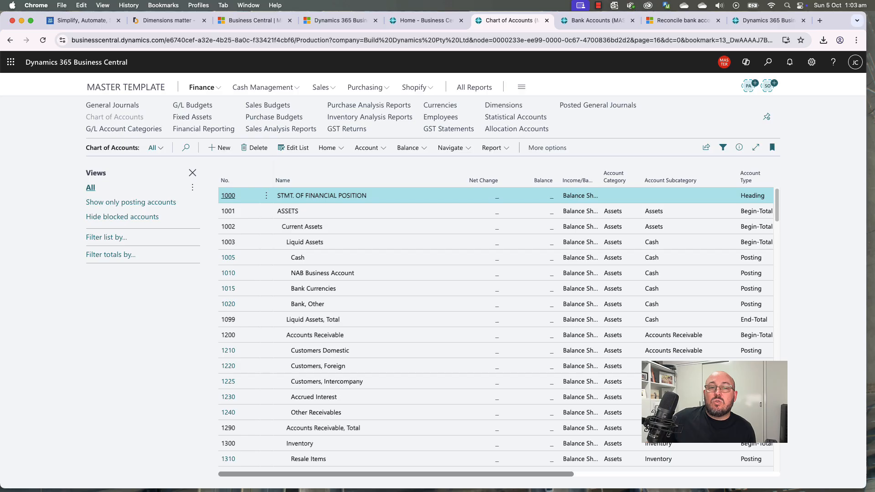
Step: From Home, search 'gen setup' and open General Ledger Setup
{"action": "left_click", "coordinate": [123, 87]}
{"action": "left_click", "coordinate": [768, 63]}
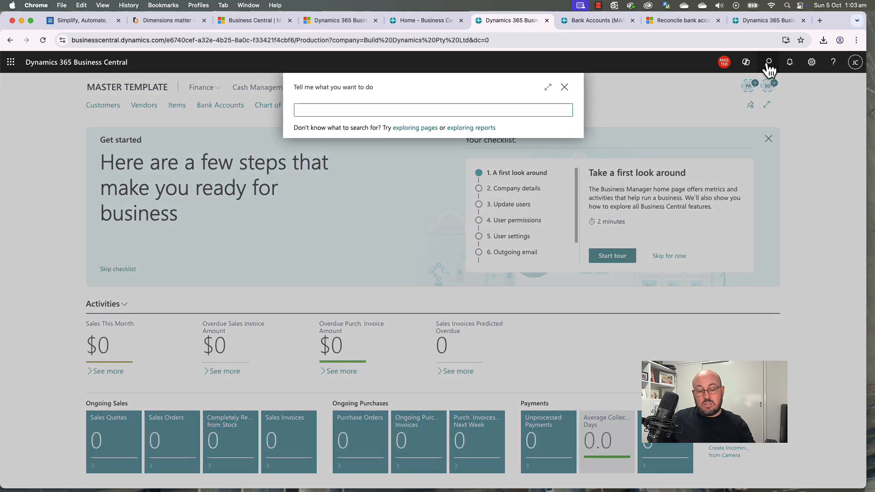
{"action": "type", "text": "gen setup"}
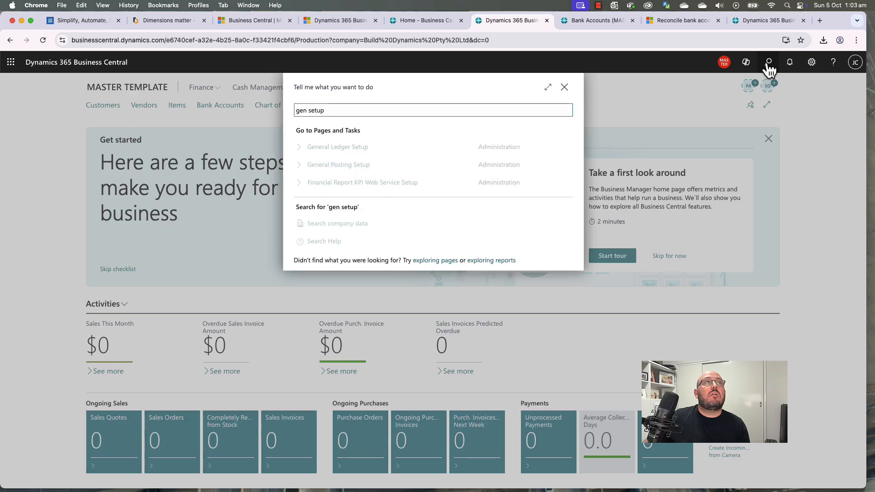
{"action": "left_click", "coordinate": [334, 150]}
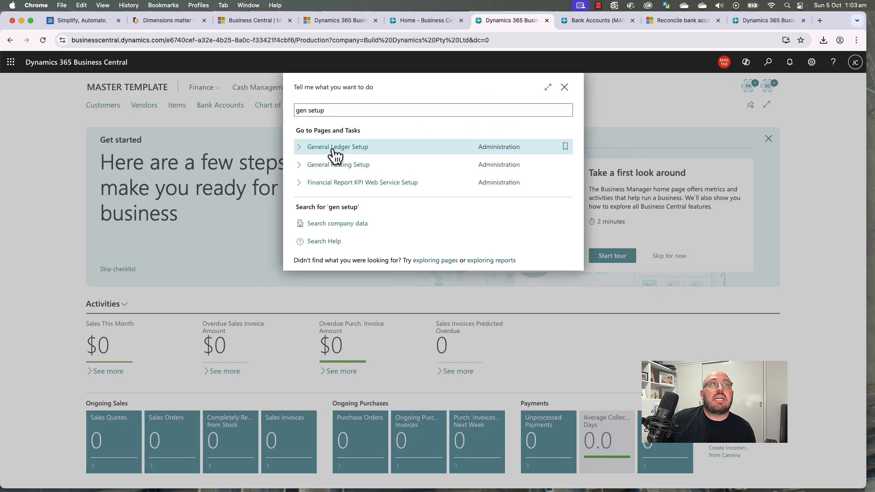
Step: Inspect Amount Decimal Places 2:2, Unit-Amount Decimal Places 2:5 and unit-amount rounding precision
{"action": "scroll", "coordinate": [404, 416], "scroll_direction": "down", "scroll_amount": 3}
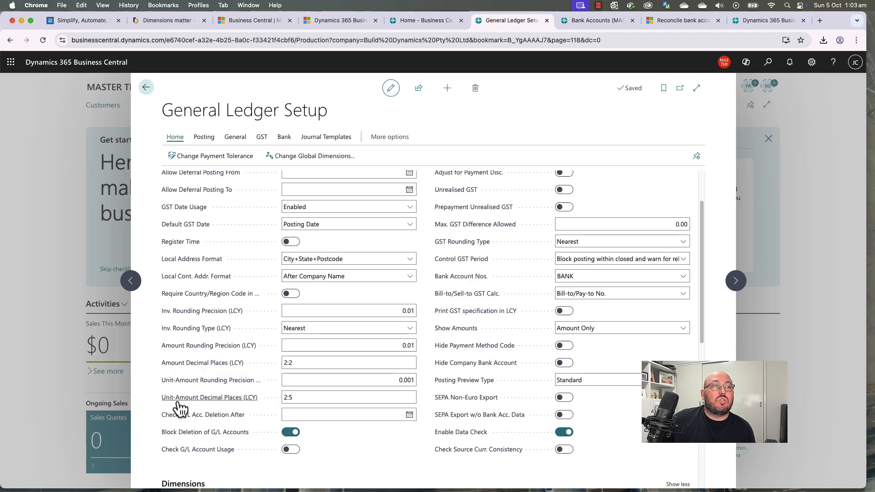
{"action": "mouse_move", "coordinate": [181, 407]}
{"action": "left_click", "coordinate": [313, 398]}
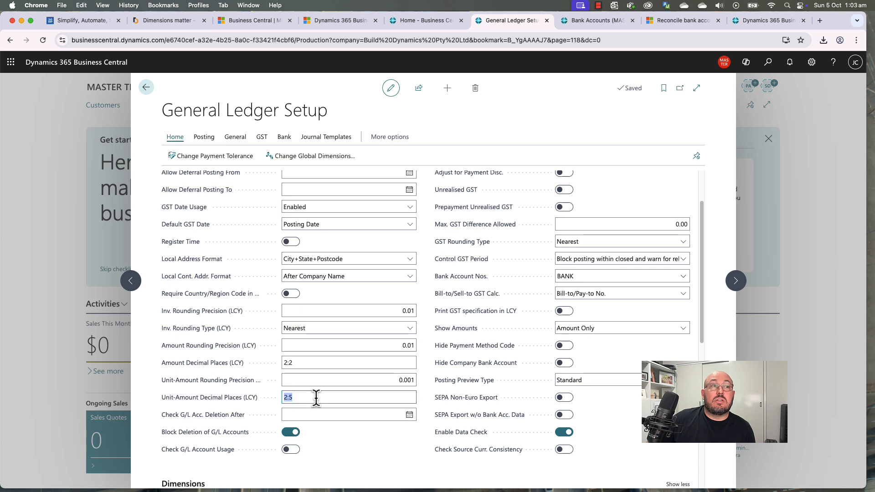
{"action": "left_click", "coordinate": [305, 398]}
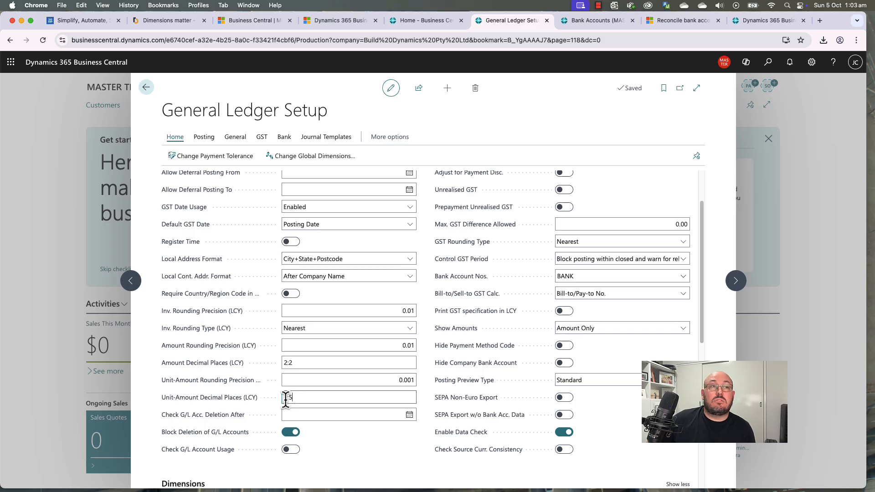
{"action": "left_click", "coordinate": [289, 362]}
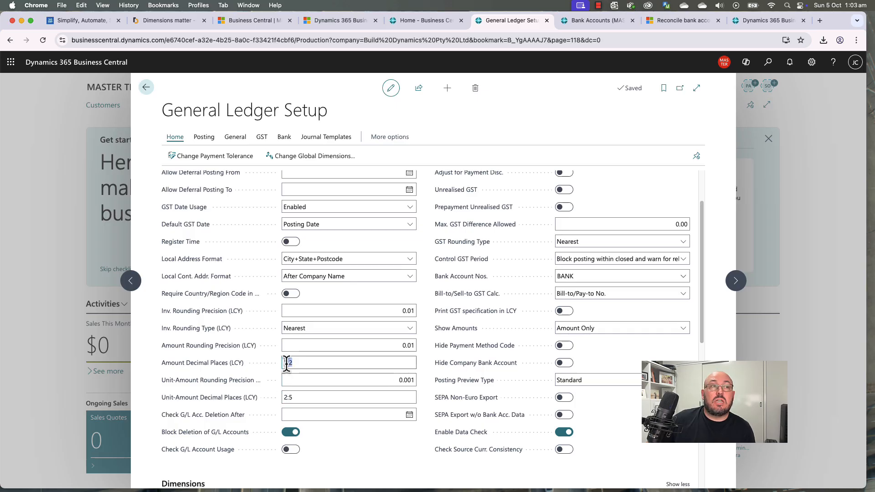
{"action": "left_click", "coordinate": [298, 362]}
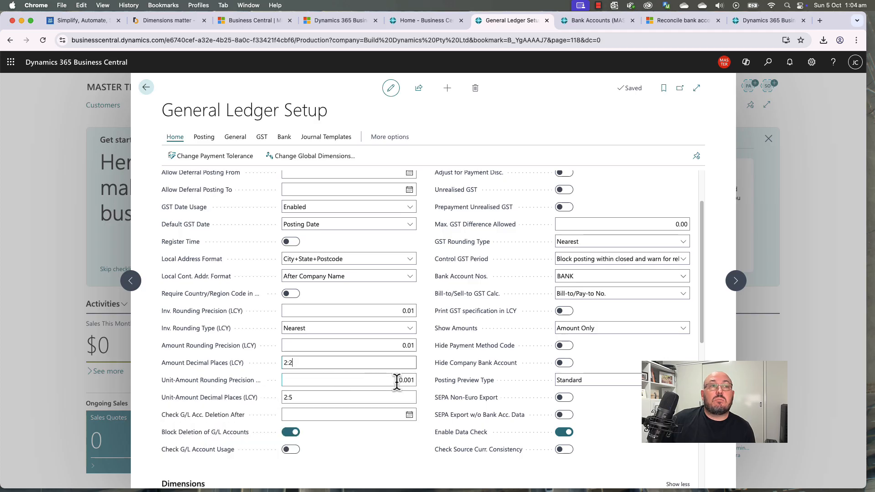
{"action": "left_click", "coordinate": [413, 381]}
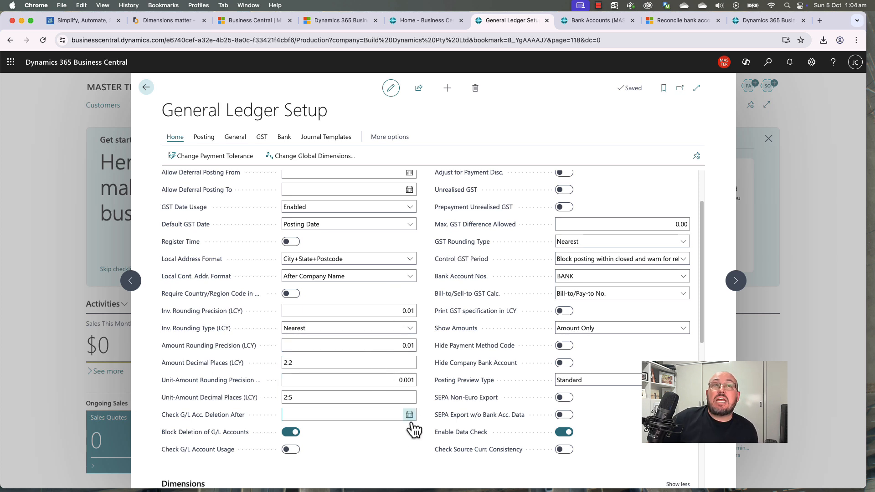
Step: Review the Dimensions section (CUSTOMER, PRODUCT), then start a page search for dimensions
{"action": "scroll", "coordinate": [406, 439], "scroll_direction": "down", "scroll_amount": 1}
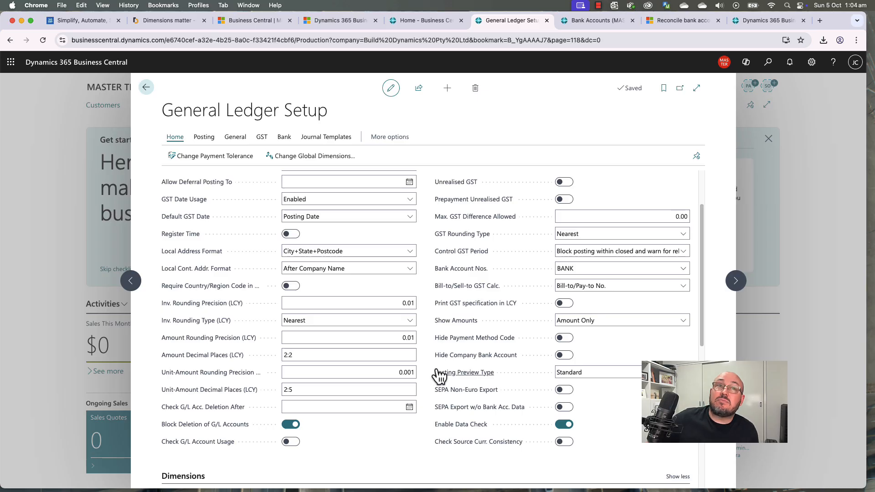
{"action": "scroll", "coordinate": [431, 373], "scroll_direction": "down", "scroll_amount": 5}
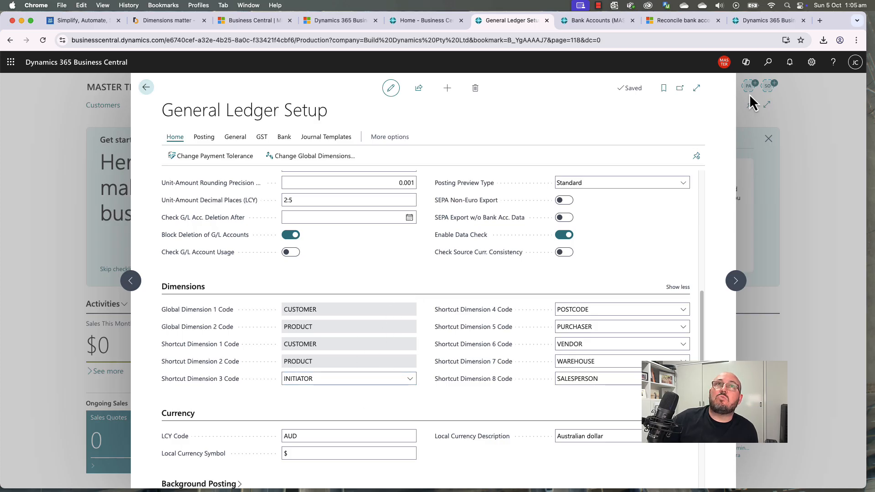
{"action": "left_click", "coordinate": [768, 62]}
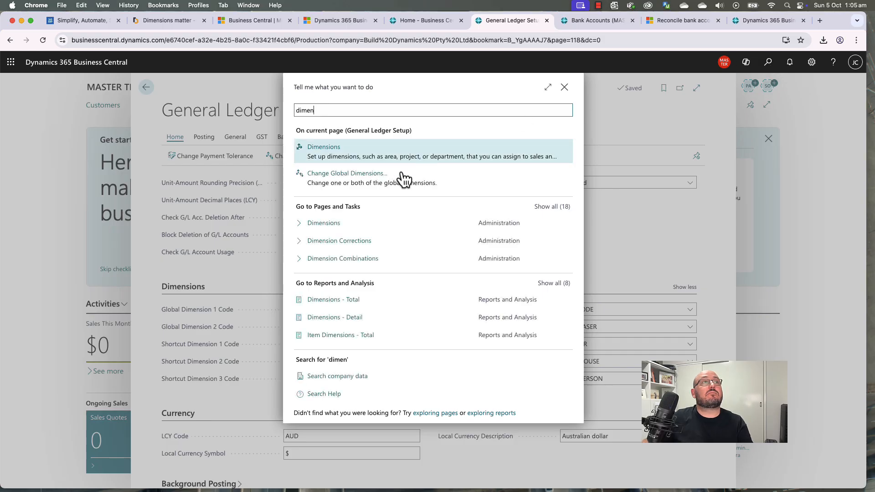
Step: Create a new dimension with code DEPARTMENT in the Dimensions list
{"action": "left_click", "coordinate": [314, 220]}
{"action": "left_click", "coordinate": [244, 280]}
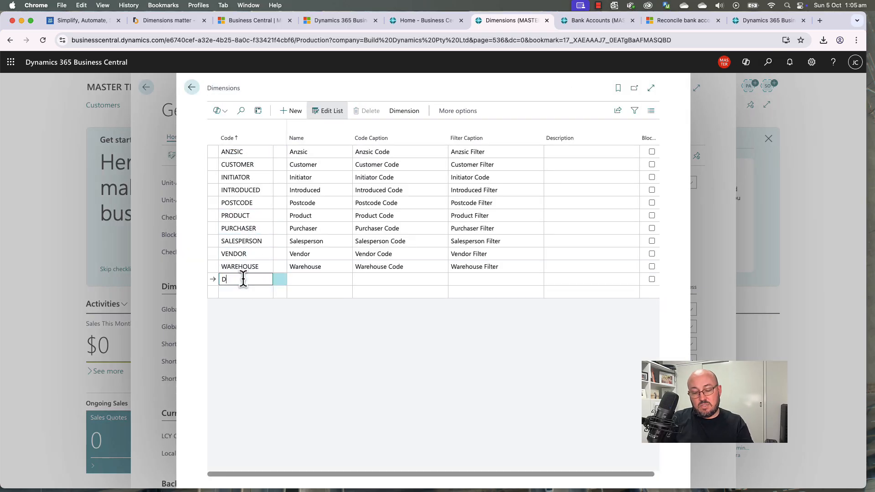
{"action": "type", "text": "Department"}
{"action": "key", "text": "Tab"}
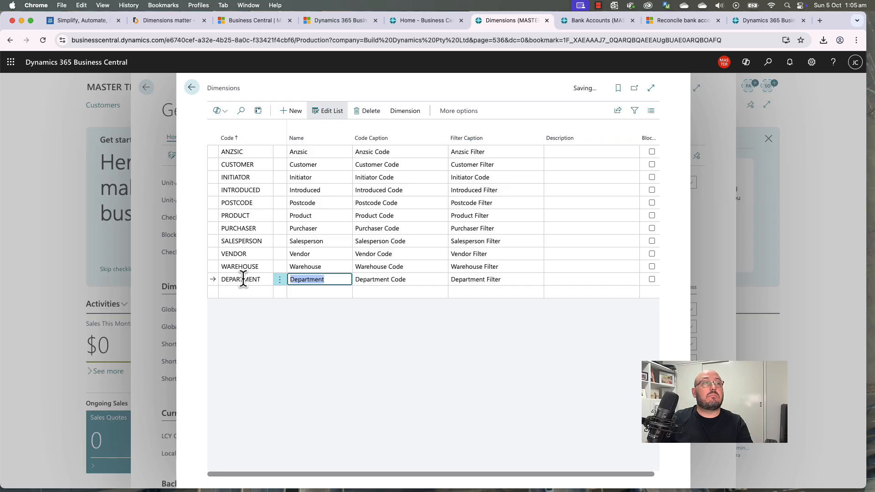
Step: Add DEPARTMENT dimension values SALES, SUPPLY, ASSEMBLY and WAREHOUSE
{"action": "left_click", "coordinate": [405, 114]}
{"action": "left_click", "coordinate": [248, 133]}
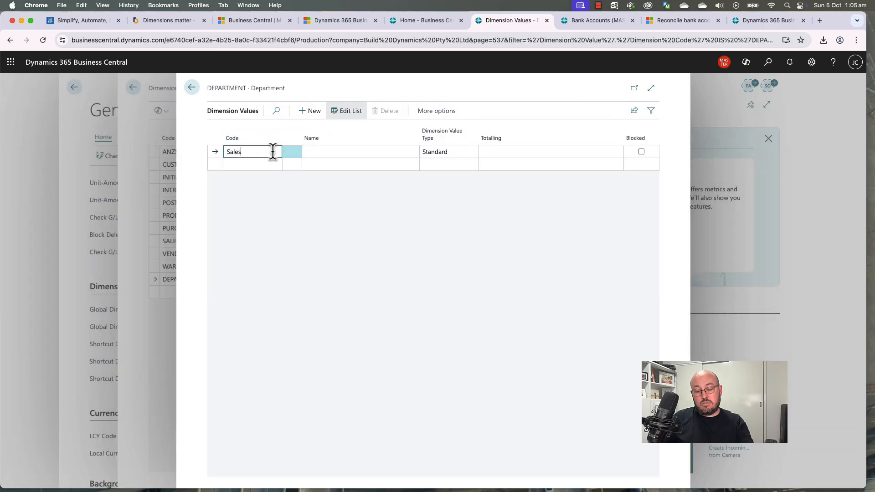
{"action": "type", "text": "Sales"}
{"action": "key", "text": "Down"}
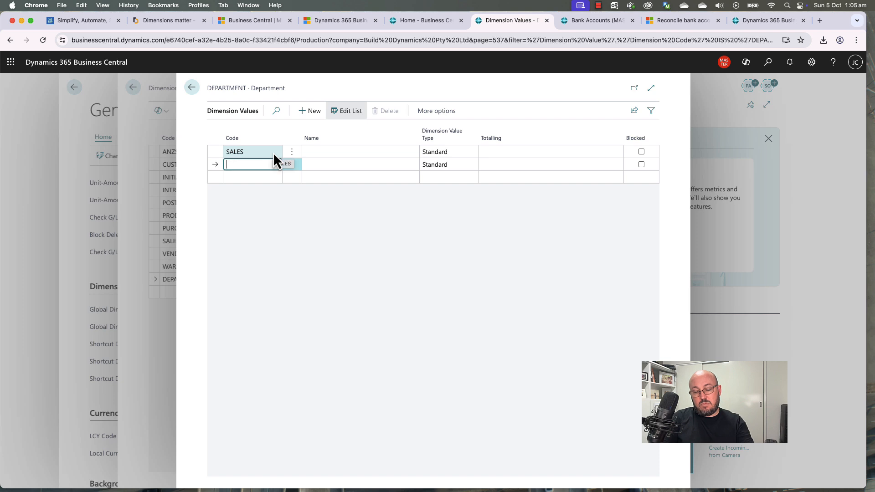
{"action": "type", "text": "Supply"}
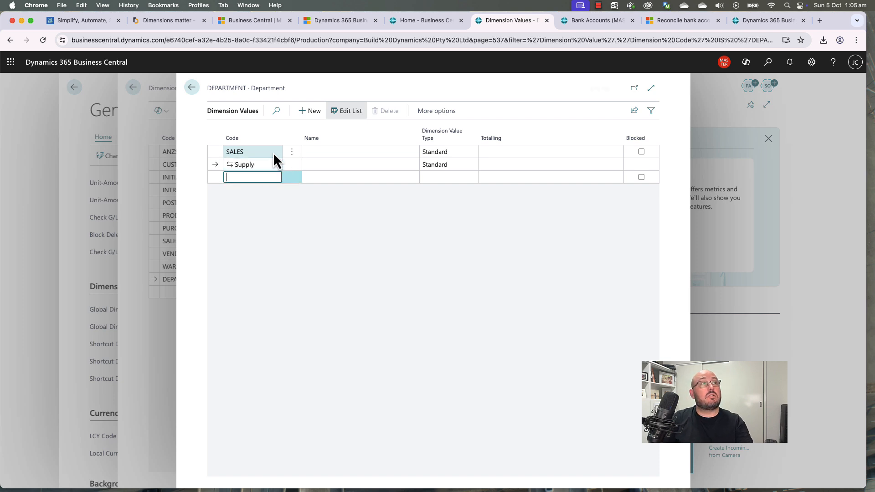
{"action": "key", "text": "Down"}
{"action": "type", "text": "Assembly"}
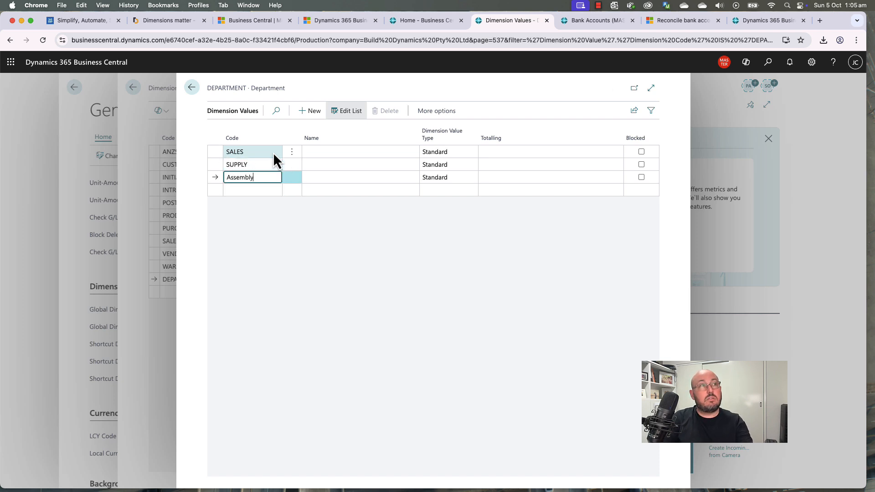
{"action": "key", "text": "Down"}
{"action": "type", "text": "Warehouse"}
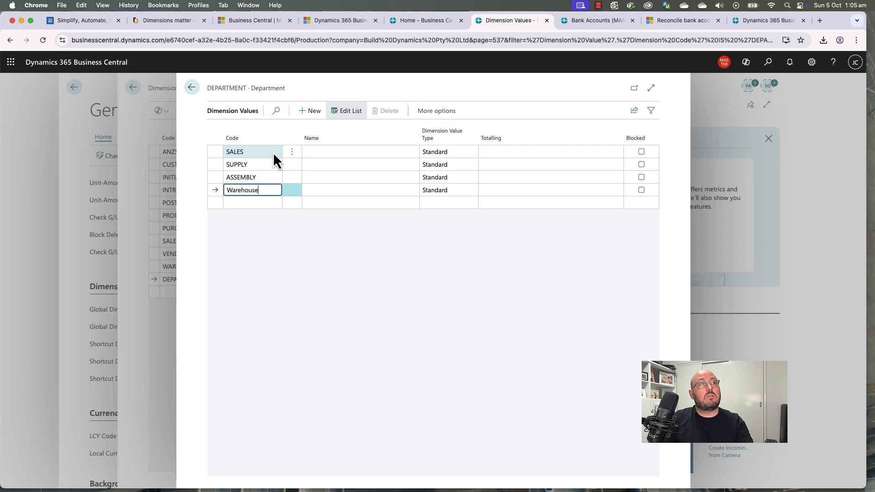
{"action": "key", "text": "Return"}
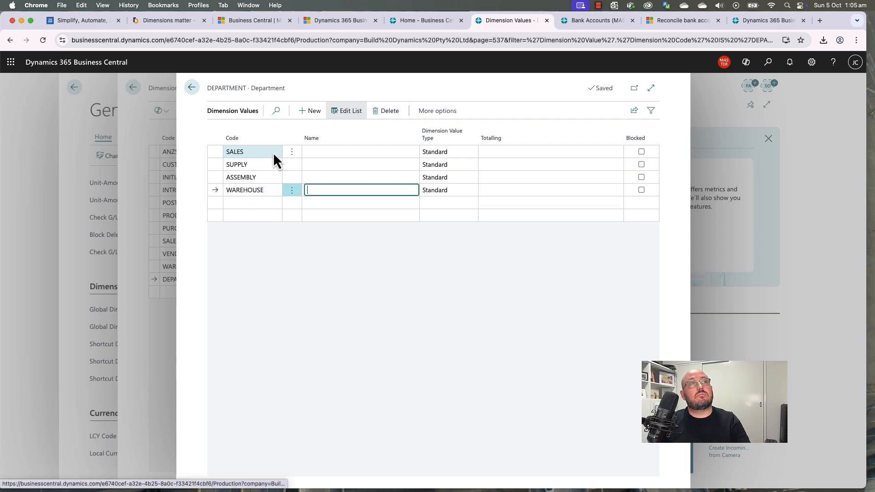
Step: Copy each value code into its Name: WAREHOUSE, ASSEMBLY, SUPPLY, SALES
{"action": "key", "text": "super+c"}
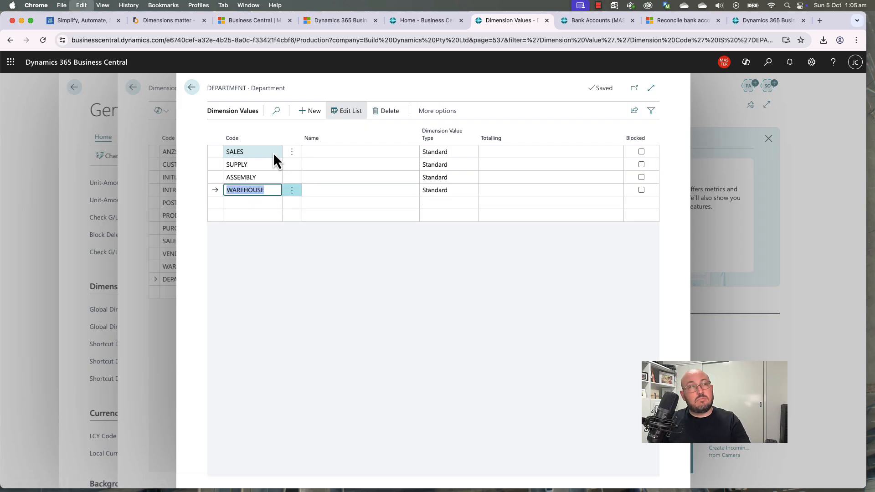
{"action": "key", "text": "Right"}
{"action": "key", "text": "Right"}
{"action": "key", "text": "super+v"}
{"action": "key", "text": "Up"}
{"action": "key", "text": "Left"}
{"action": "key", "text": "Left"}
{"action": "key", "text": "super+c"}
{"action": "key", "text": "Right"}
{"action": "key", "text": "Right"}
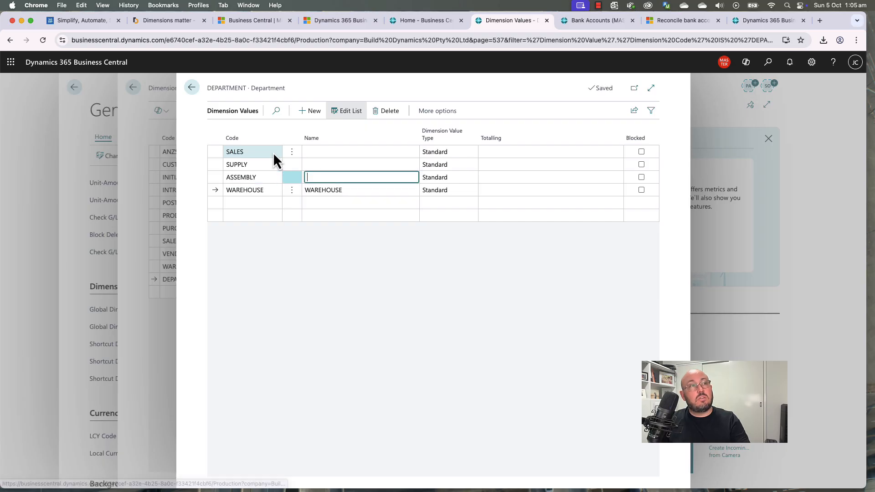
{"action": "key", "text": "super+v"}
{"action": "key", "text": "Up"}
{"action": "key", "text": "Left"}
{"action": "key", "text": "Left"}
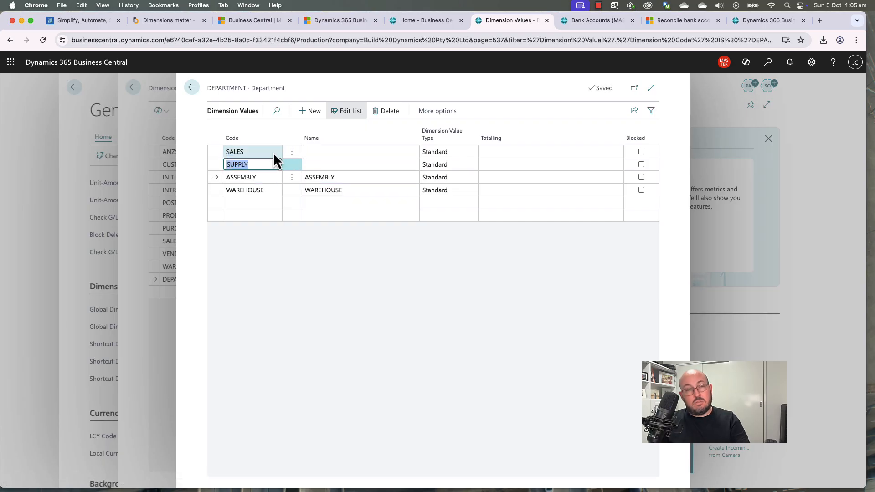
{"action": "key", "text": "super+c"}
{"action": "key", "text": "Right"}
{"action": "key", "text": "Right"}
{"action": "key", "text": "super+v"}
{"action": "key", "text": "Up"}
{"action": "key", "text": "Left"}
{"action": "key", "text": "Left"}
{"action": "key", "text": "super+c"}
{"action": "key", "text": "Right"}
{"action": "key", "text": "Right"}
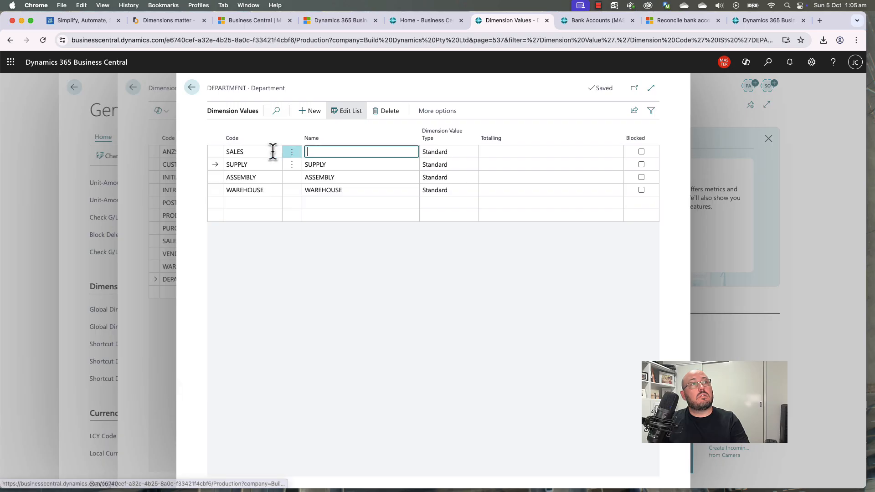
{"action": "key", "text": "super+v"}
{"action": "key", "text": "Down"}
{"action": "key", "text": "Down"}
{"action": "key", "text": "Down"}
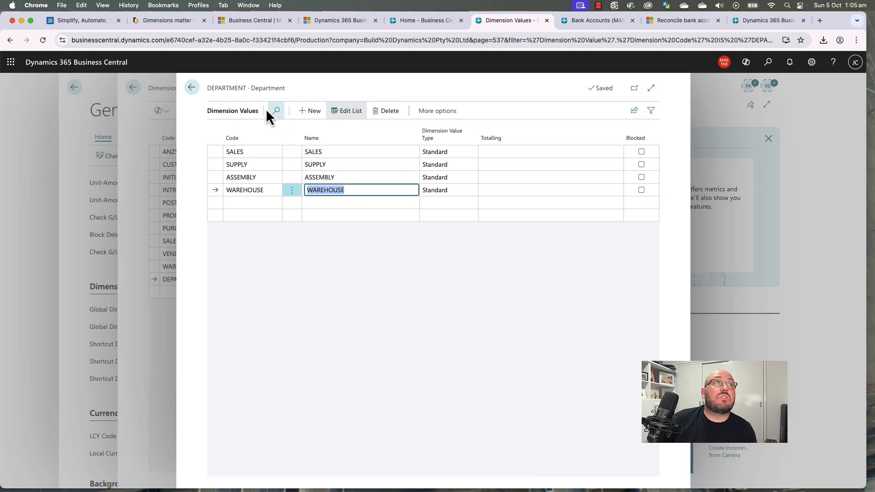
Step: Return to General Ledger Setup and check Shortcut Dimensions 7 and 8
{"action": "left_click", "coordinate": [193, 88]}
{"action": "left_click", "coordinate": [190, 87]}
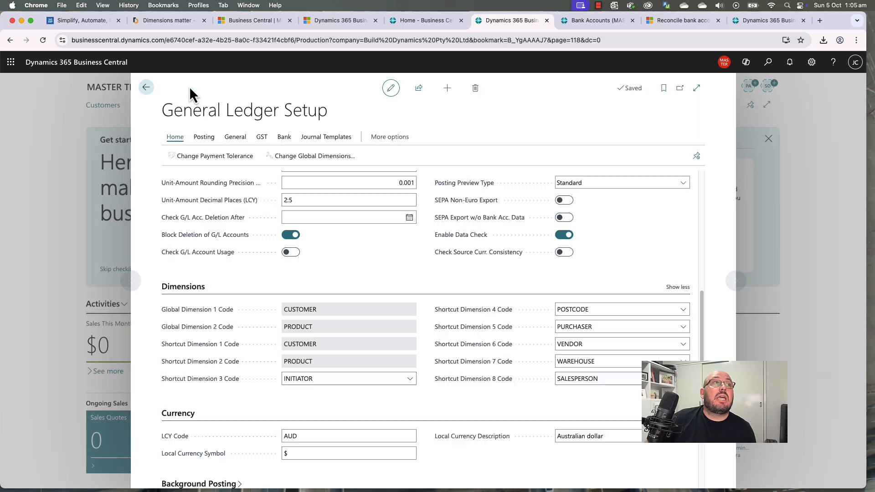
{"action": "left_click", "coordinate": [624, 364]}
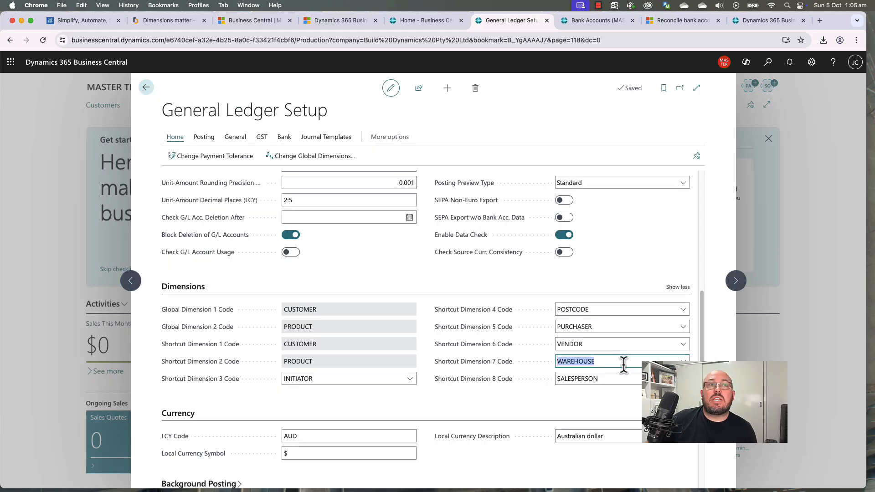
{"action": "left_click", "coordinate": [630, 379]}
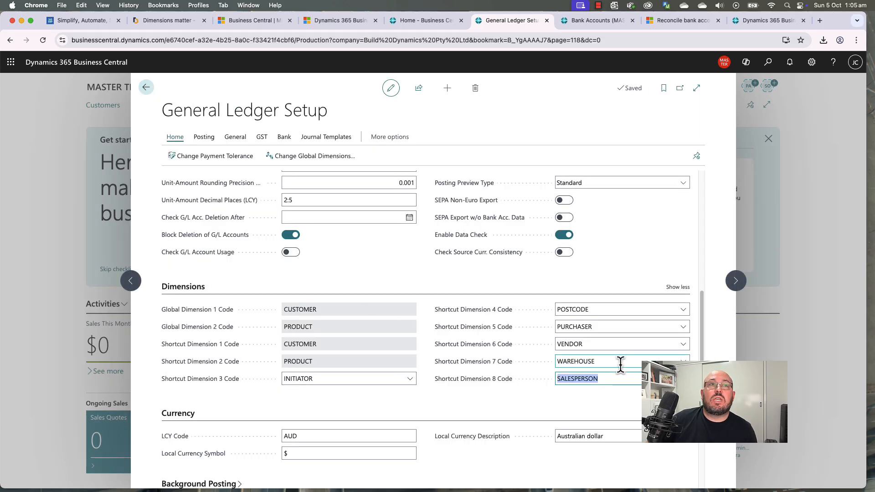
Step: Remove PURCHASER from Shortcut Dimension 5 and SALESPERSON from Shortcut Dimension 8, leaving both empty
{"action": "left_click", "coordinate": [371, 378]}
{"action": "left_click", "coordinate": [592, 327]}
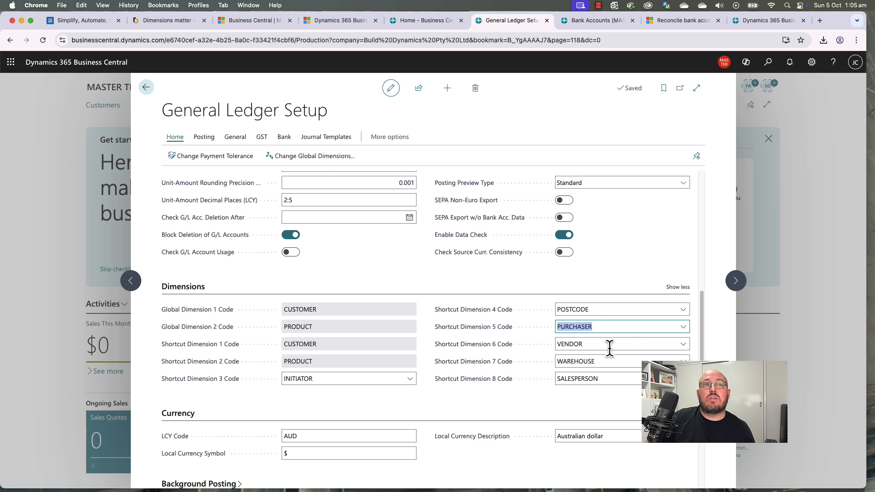
{"action": "key", "text": "BackSpace"}
{"action": "left_click", "coordinate": [622, 378]}
{"action": "key", "text": "BackSpace"}
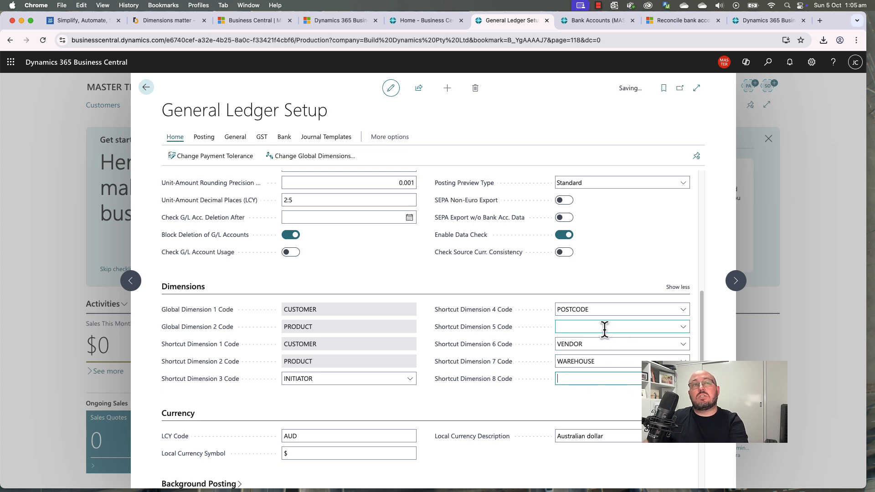
{"action": "left_click", "coordinate": [682, 327]}
{"action": "left_click", "coordinate": [597, 391]}
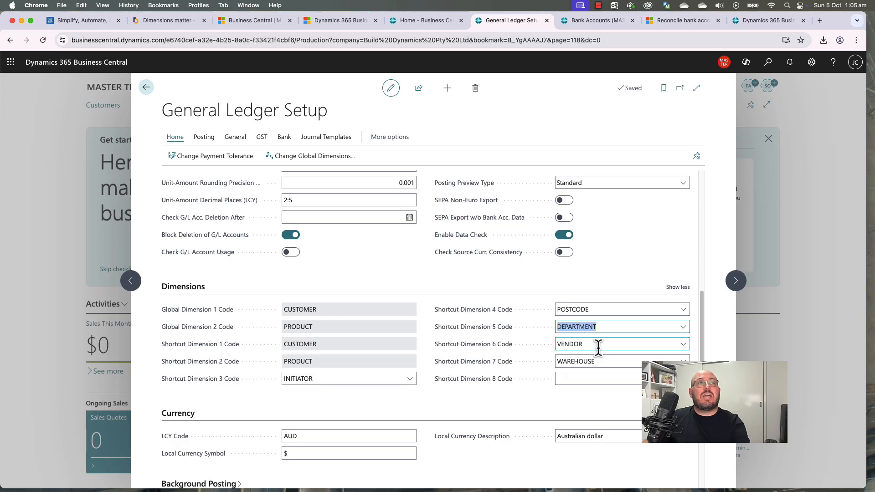
{"action": "key", "text": "BackSpace"}
{"action": "left_click", "coordinate": [535, 397]}
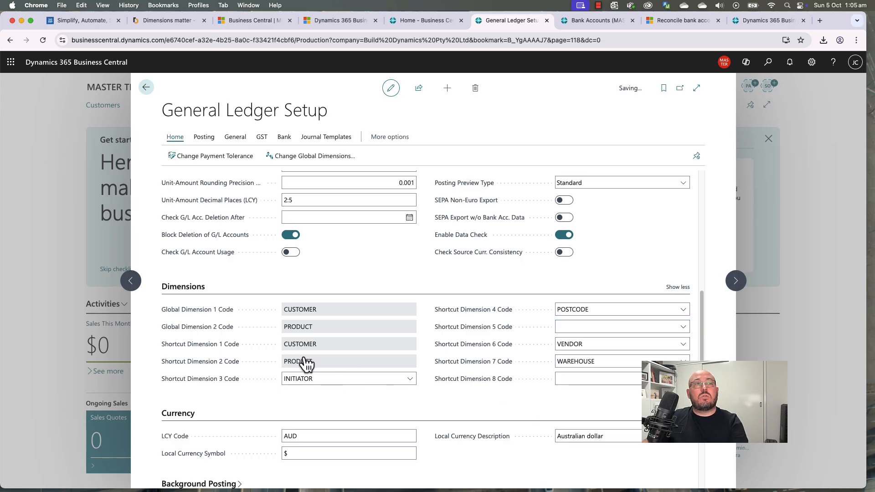
Step: In Change Global Dimensions, set Global Dimension 2 to DEPARTMENT and run the change
{"action": "left_click", "coordinate": [308, 155]}
{"action": "left_click", "coordinate": [413, 200]}
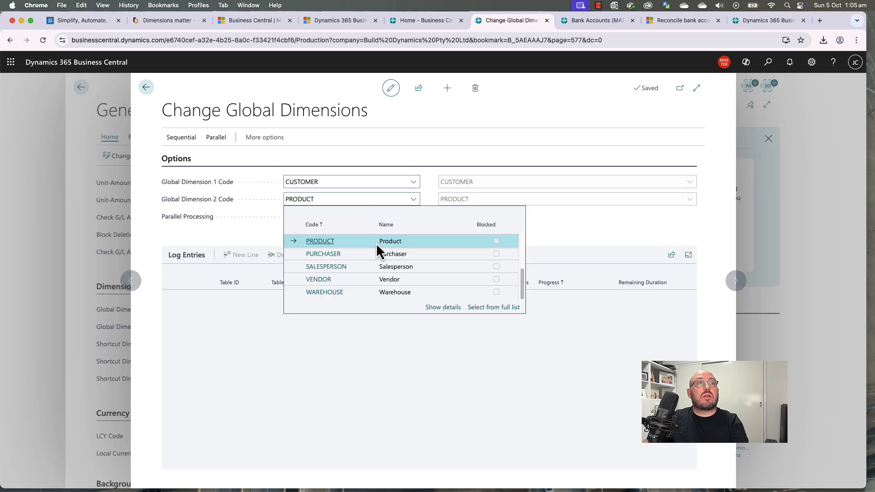
{"action": "scroll", "coordinate": [351, 276], "scroll_direction": "up", "scroll_amount": 5}
{"action": "left_click", "coordinate": [347, 263]}
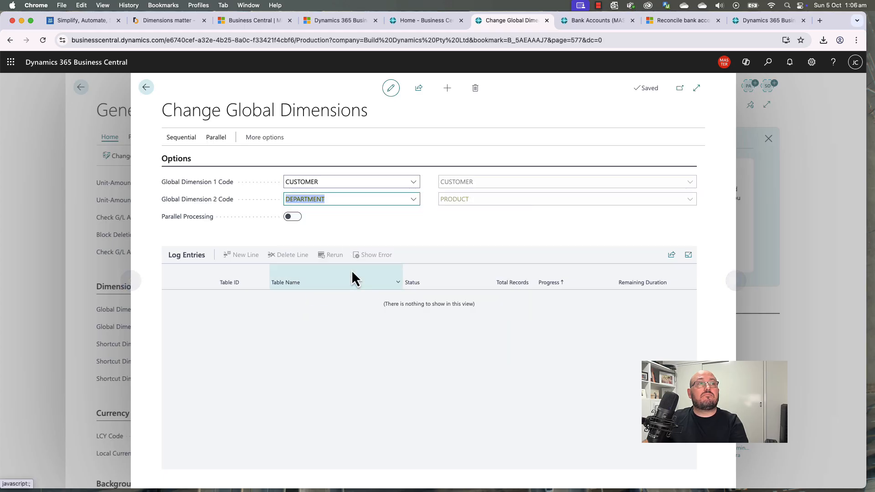
{"action": "left_click", "coordinate": [181, 139]}
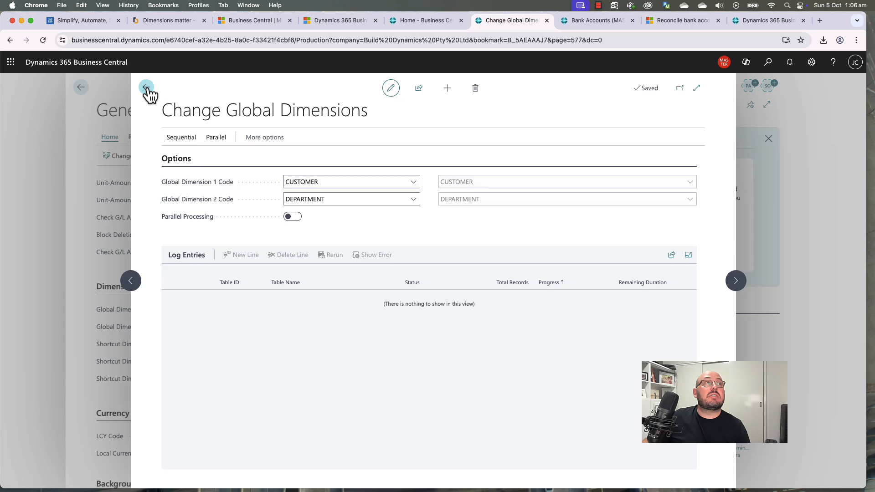
Step: Set Shortcut Dimension 5 to PRODUCT instead of the duplicate POSTCODE, then close setup
{"action": "left_click", "coordinate": [146, 87]}
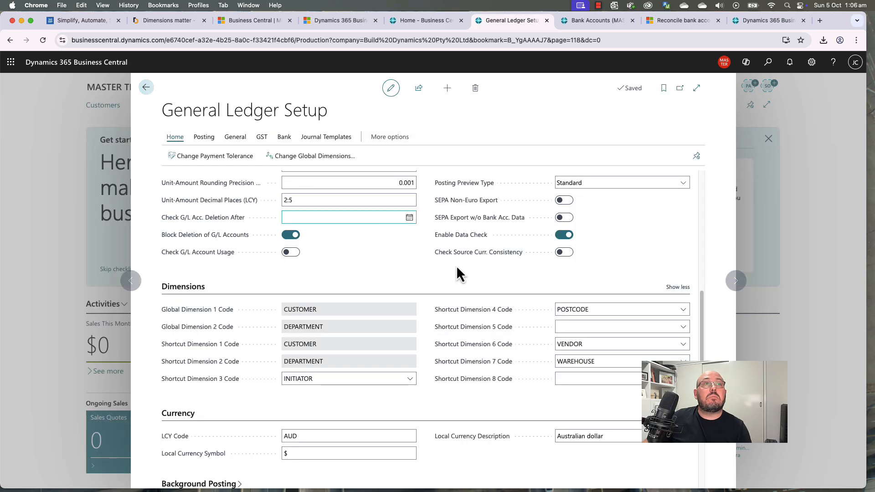
{"action": "left_click", "coordinate": [596, 327]}
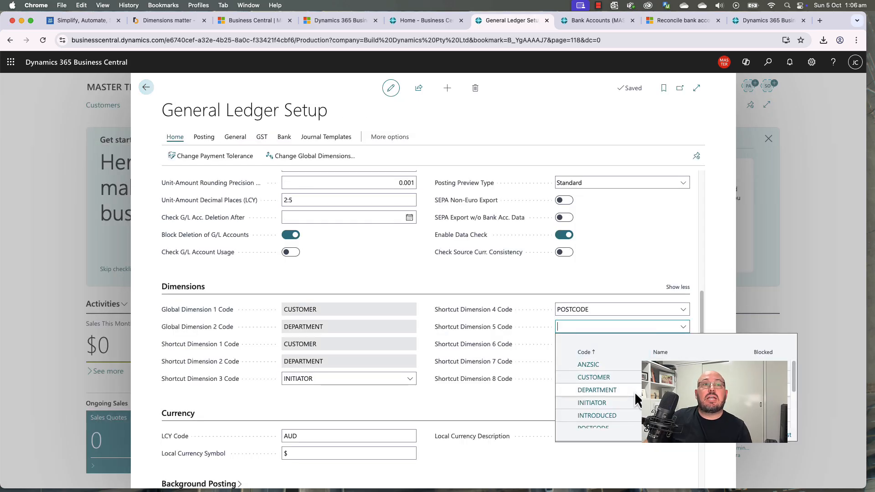
{"action": "scroll", "coordinate": [636, 400], "scroll_direction": "down", "scroll_amount": 1}
{"action": "left_click", "coordinate": [612, 416]}
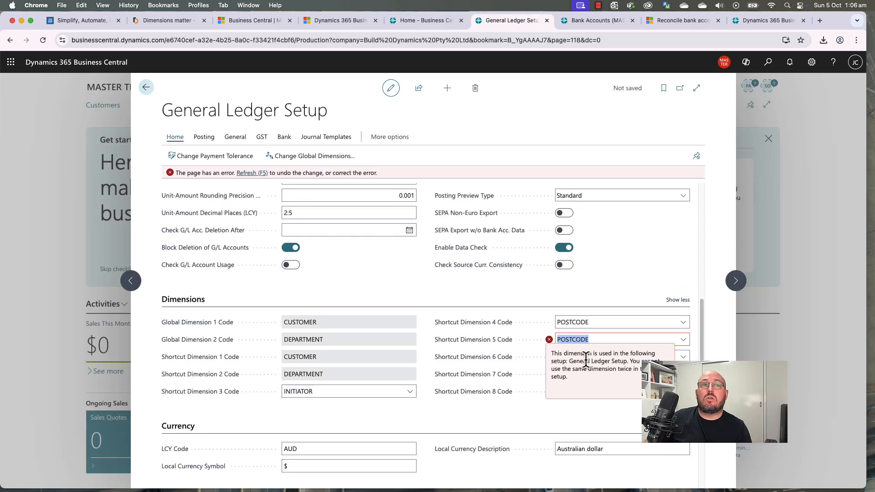
{"action": "left_click", "coordinate": [682, 340]}
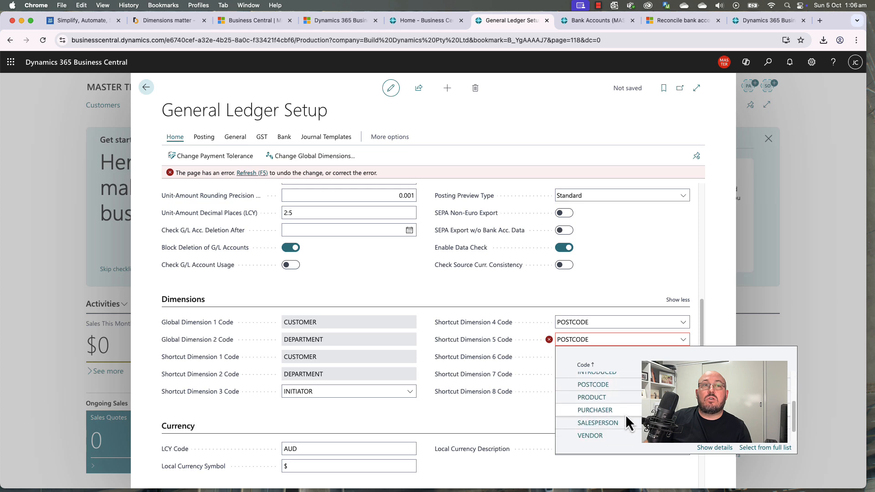
{"action": "left_click", "coordinate": [614, 398]}
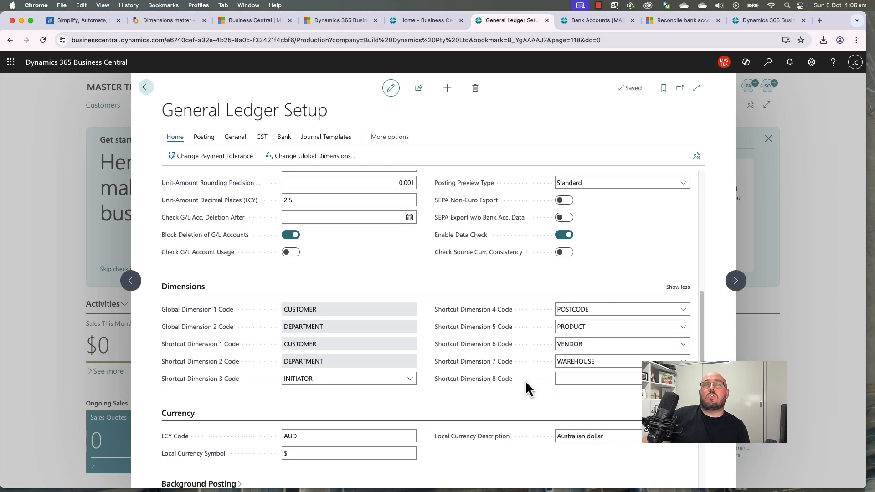
{"action": "left_click", "coordinate": [571, 378]}
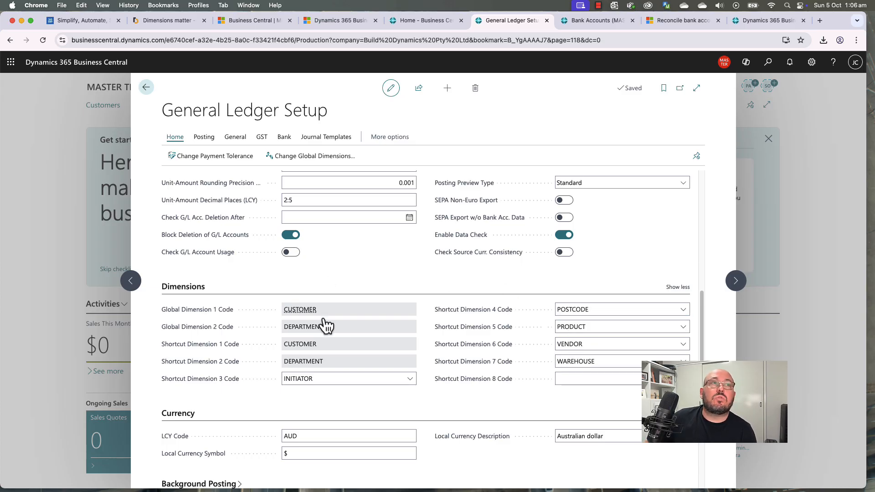
{"action": "left_click", "coordinate": [146, 87]}
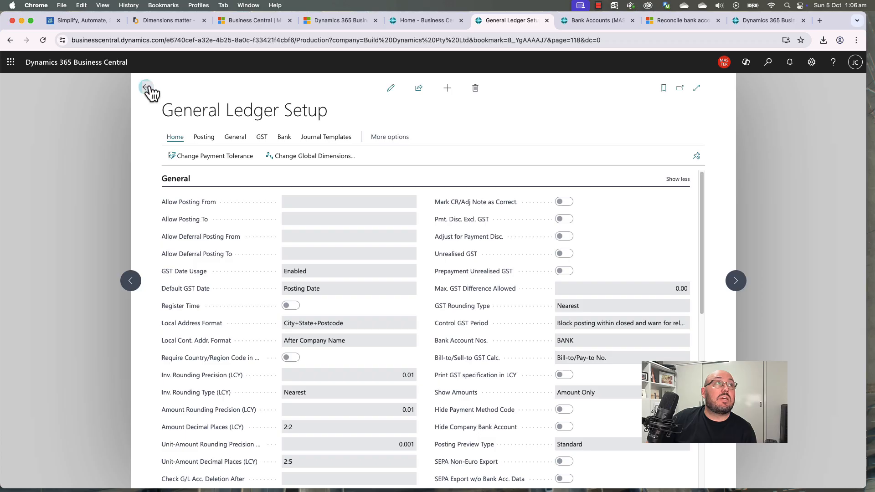
Step: Go back to the home page, collapse the Get started checklist, and glance at the Finance pages list
{"action": "left_click", "coordinate": [146, 87]}
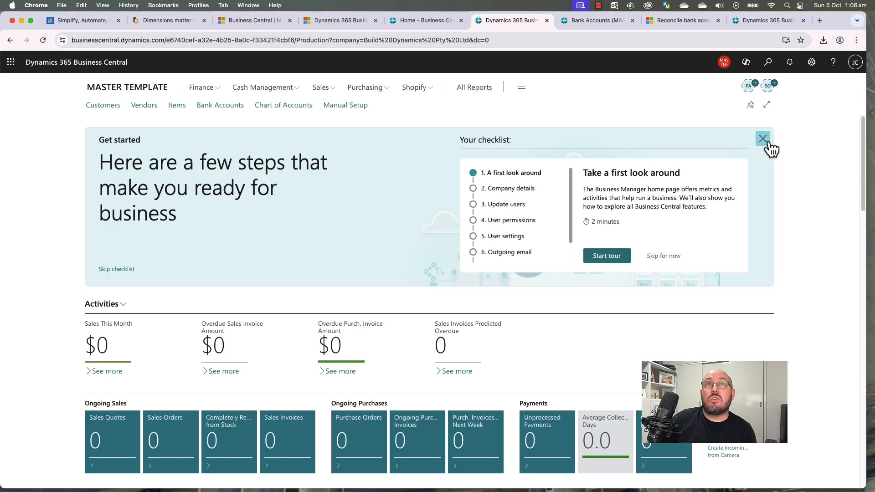
{"action": "left_click", "coordinate": [762, 139]}
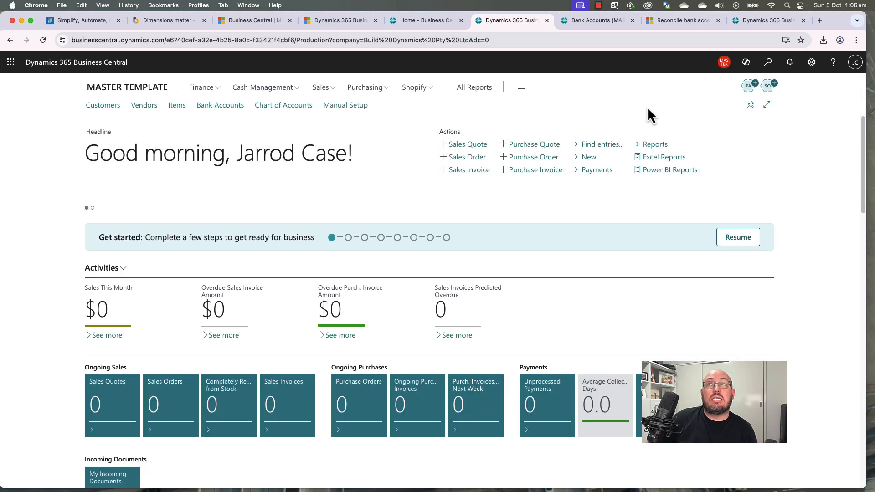
{"action": "left_click", "coordinate": [204, 88]}
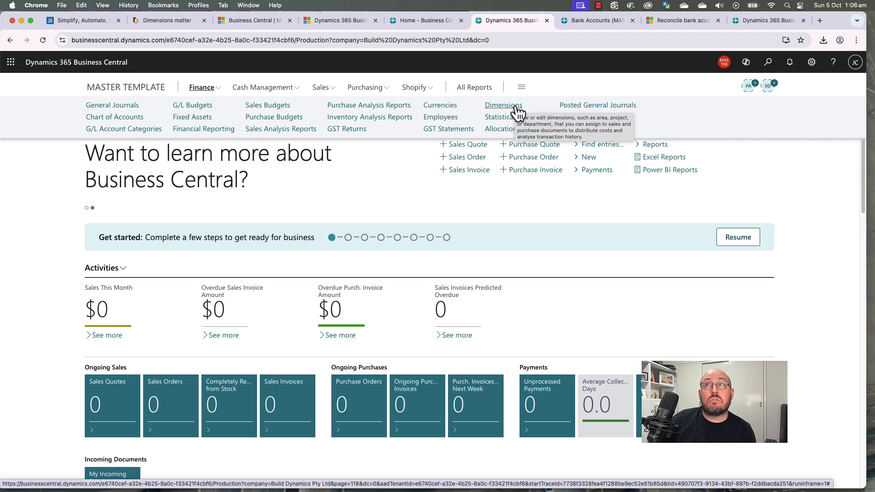
{"action": "left_click", "coordinate": [400, 183]}
Step: Browse the Manual Setup list, then return home and close the Finance list without choosing
{"action": "left_click", "coordinate": [343, 105]}
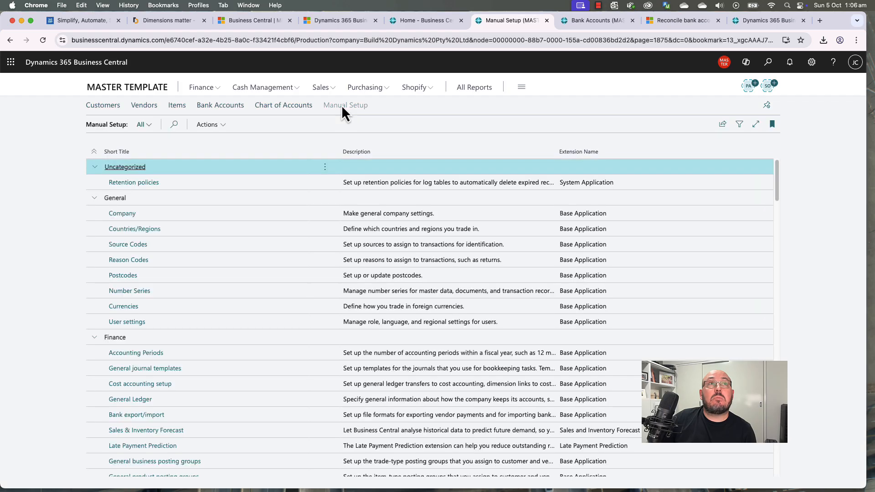
{"action": "scroll", "coordinate": [166, 245], "scroll_direction": "down", "scroll_amount": 5}
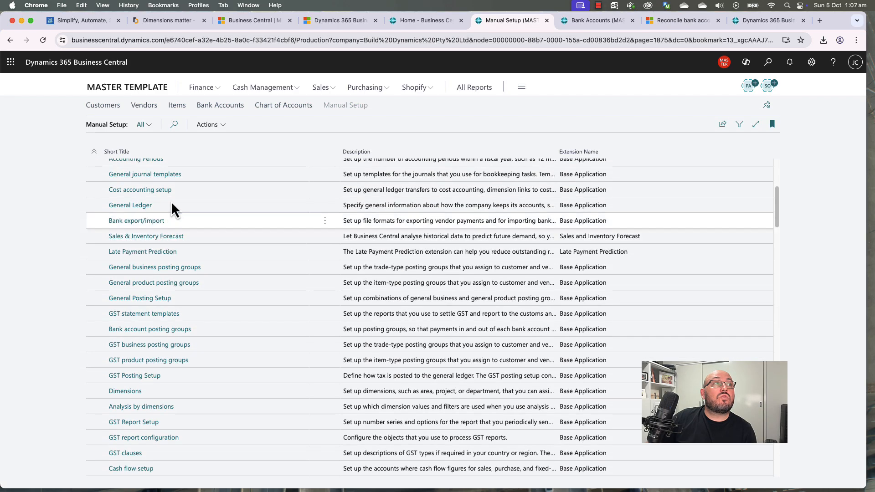
{"action": "scroll", "coordinate": [171, 412], "scroll_direction": "down", "scroll_amount": 1}
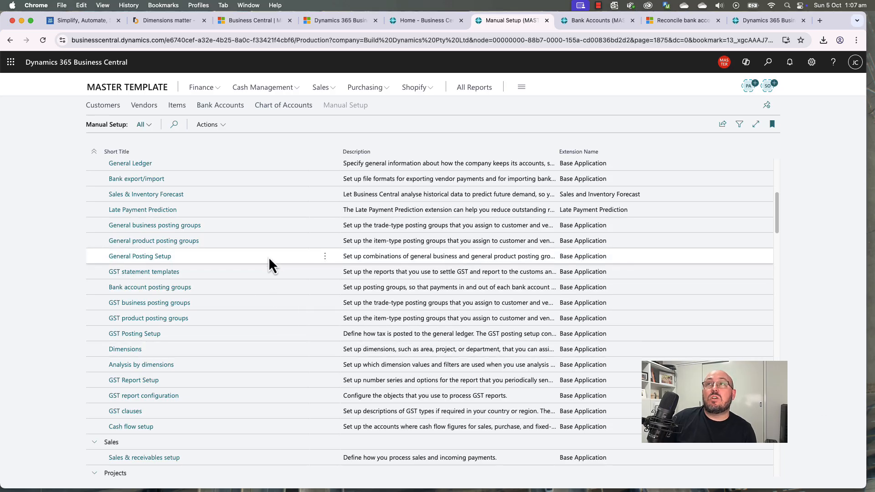
{"action": "scroll", "coordinate": [268, 258], "scroll_direction": "up", "scroll_amount": 5}
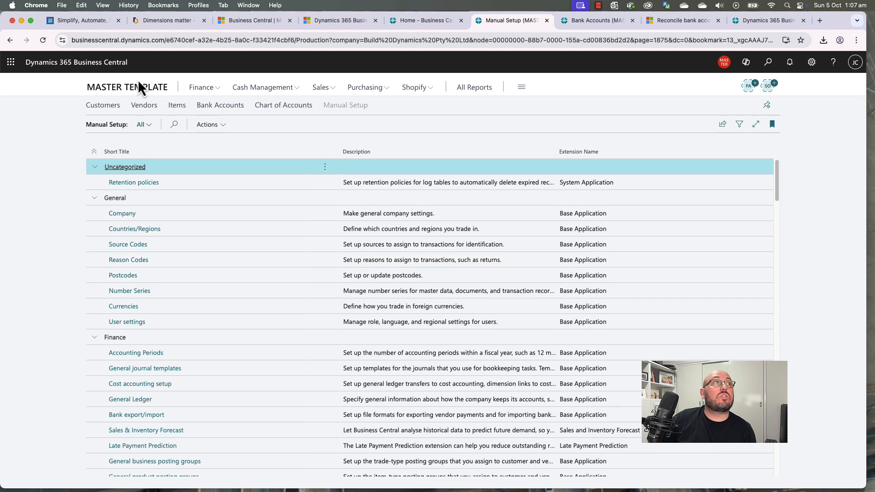
{"action": "left_click", "coordinate": [138, 85]}
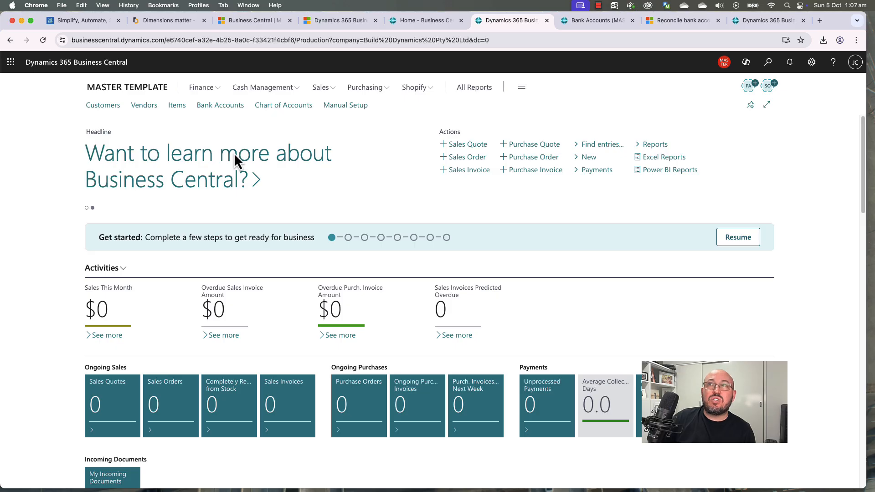
{"action": "left_click", "coordinate": [201, 88]}
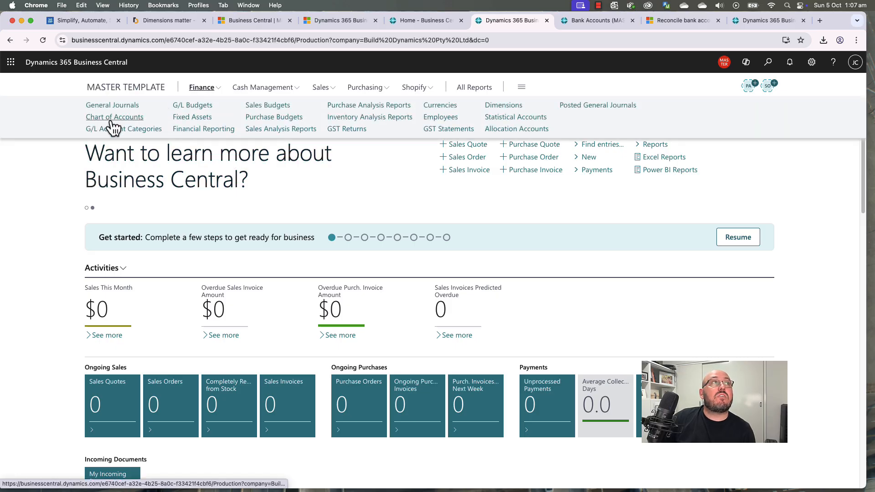
{"action": "left_click", "coordinate": [68, 154]}
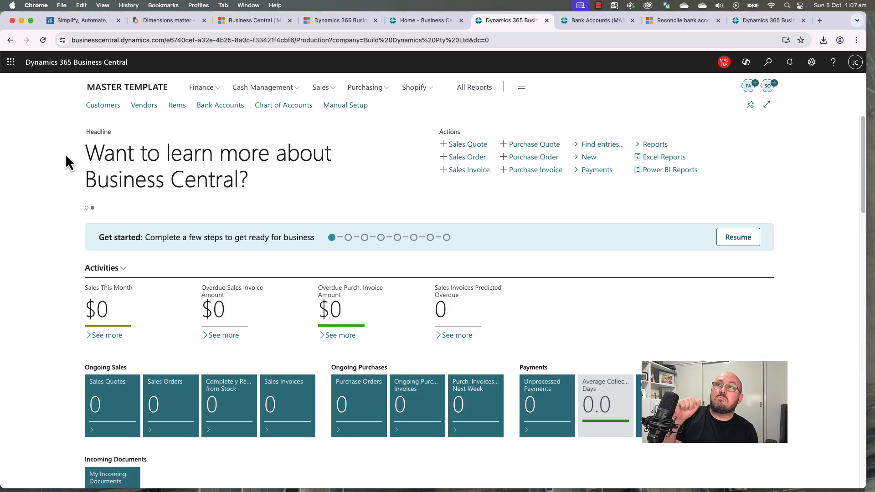
Step: Open the Chart of Accounts from Finance and confirm Indent Chart of Accounts with Yes
{"action": "left_click", "coordinate": [195, 91]}
{"action": "left_click", "coordinate": [120, 121]}
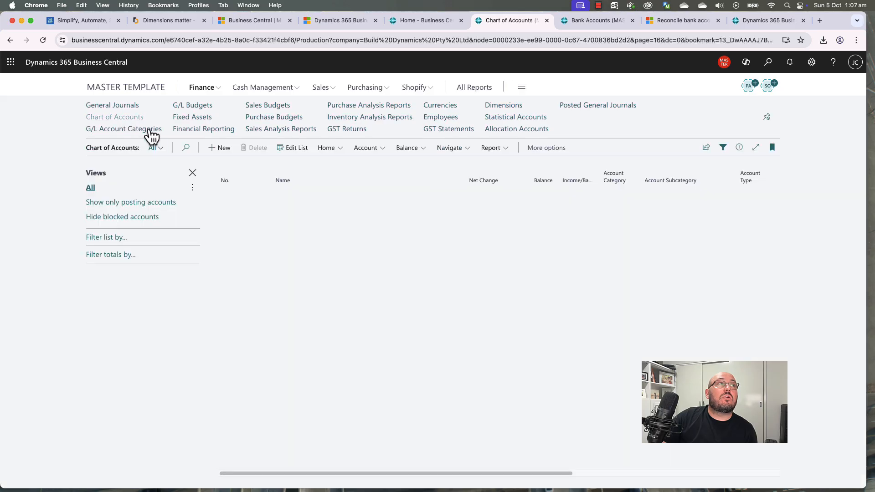
{"action": "left_click", "coordinate": [329, 147]}
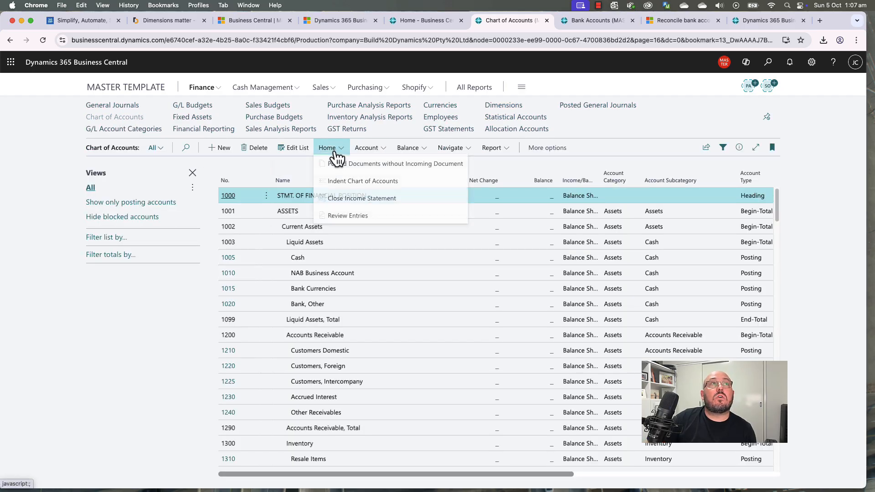
{"action": "left_click", "coordinate": [355, 184]}
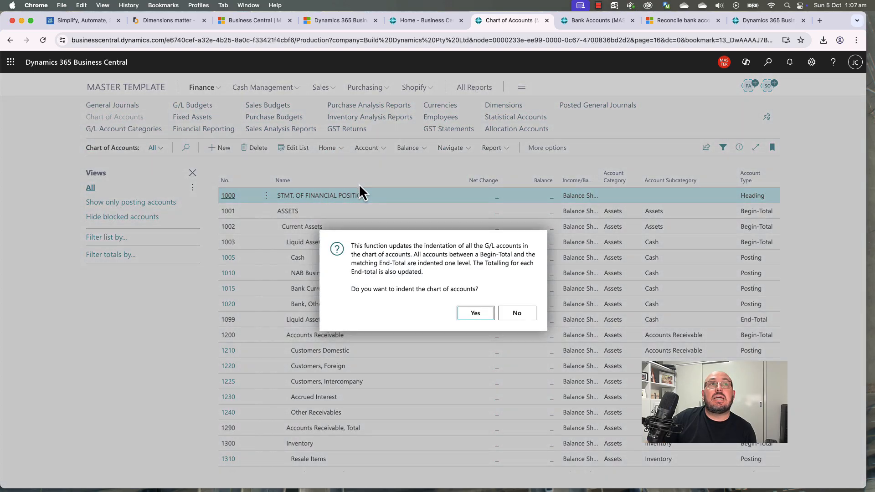
{"action": "left_click", "coordinate": [475, 314]}
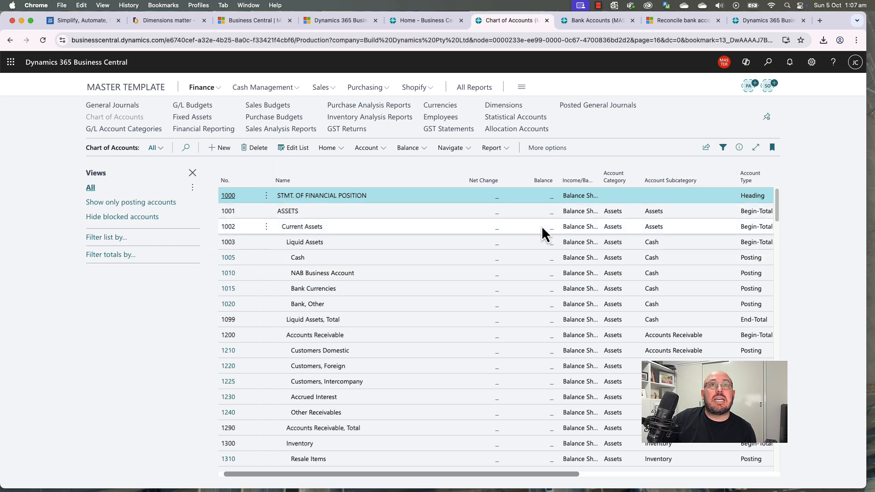
Step: Inspect accounts 1001–1003 and 1200, checking totalling ranges 1003..1099 and 1200..1290
{"action": "left_click", "coordinate": [419, 211]}
{"action": "left_click", "coordinate": [396, 229]}
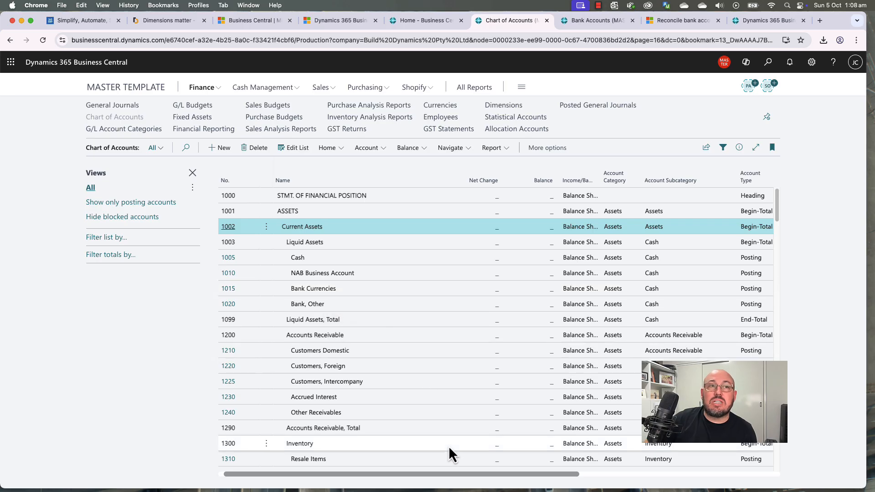
{"action": "left_click_drag", "start_coordinate": [474, 477], "coordinate": [521, 486]}
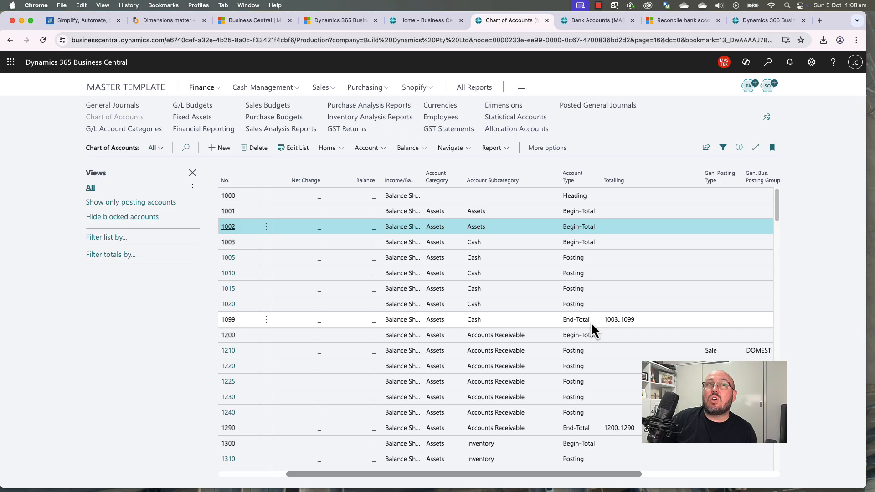
{"action": "left_click", "coordinate": [584, 242]}
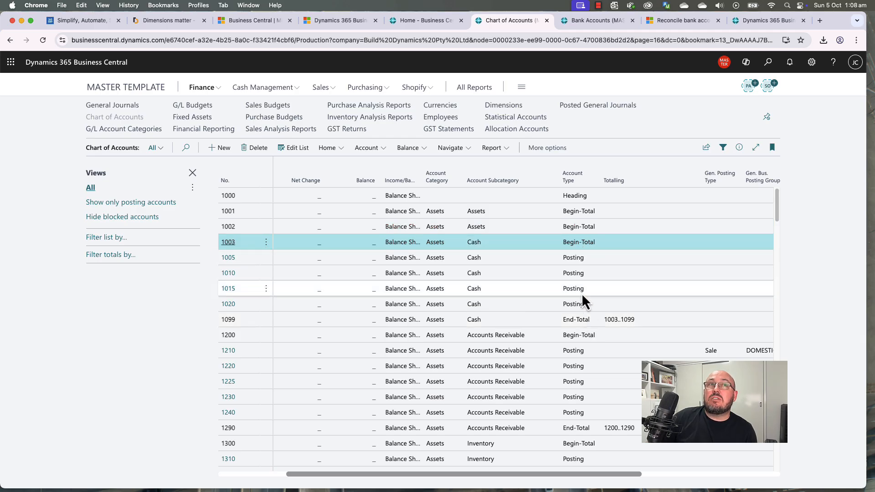
{"action": "left_click", "coordinate": [581, 319]}
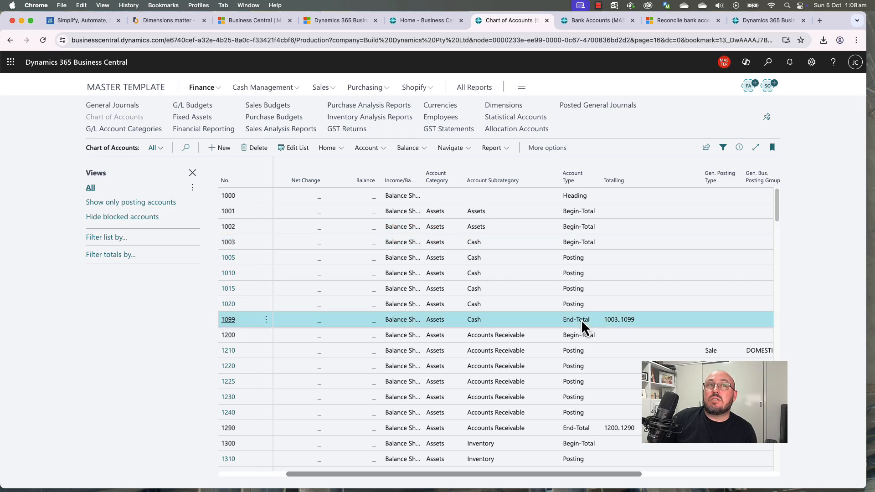
{"action": "left_click", "coordinate": [592, 226]}
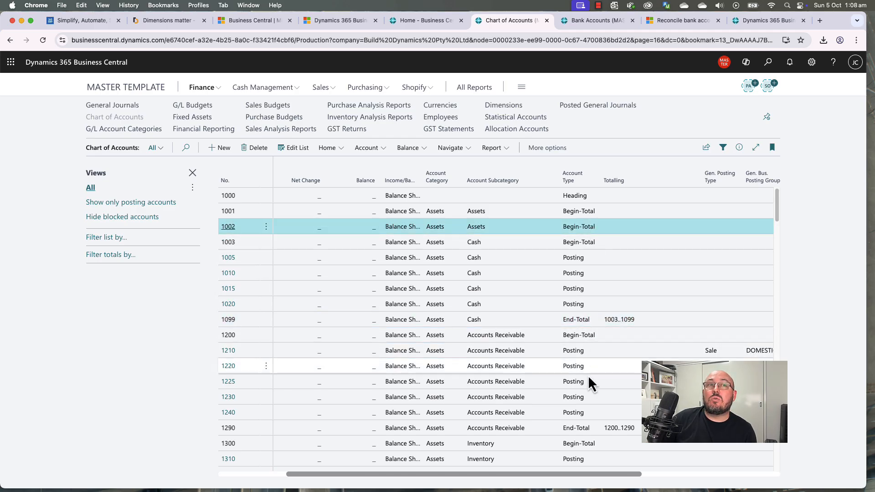
{"action": "left_click", "coordinate": [582, 341]}
{"action": "left_click", "coordinate": [582, 428]}
Step: Verify account 1499's range 1002..1499 and account 1099 in the Totalling column, then return home
{"action": "scroll", "coordinate": [584, 410], "scroll_direction": "down", "scroll_amount": 3}
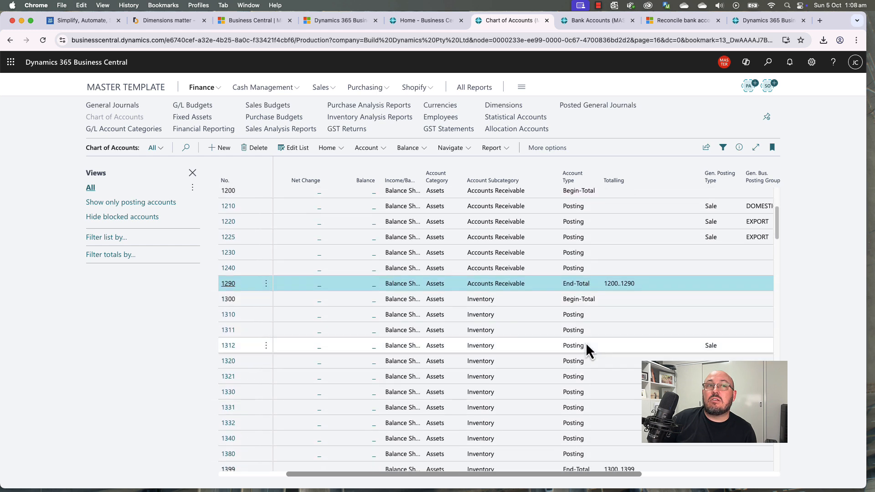
{"action": "scroll", "coordinate": [587, 373], "scroll_direction": "down", "scroll_amount": 2}
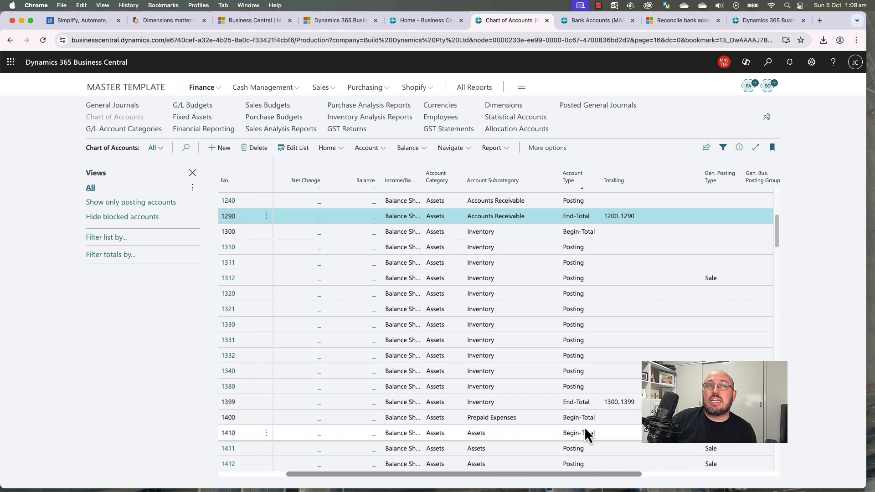
{"action": "scroll", "coordinate": [584, 434], "scroll_direction": "down", "scroll_amount": 5}
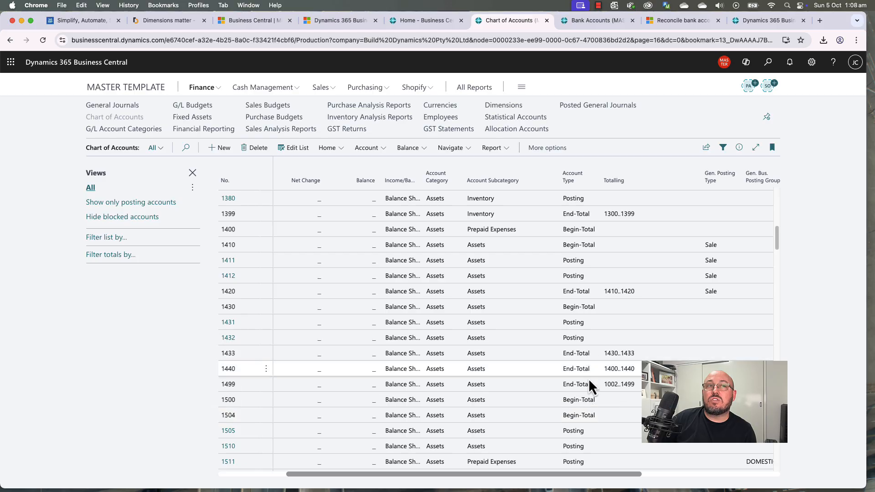
{"action": "left_click", "coordinate": [595, 387]}
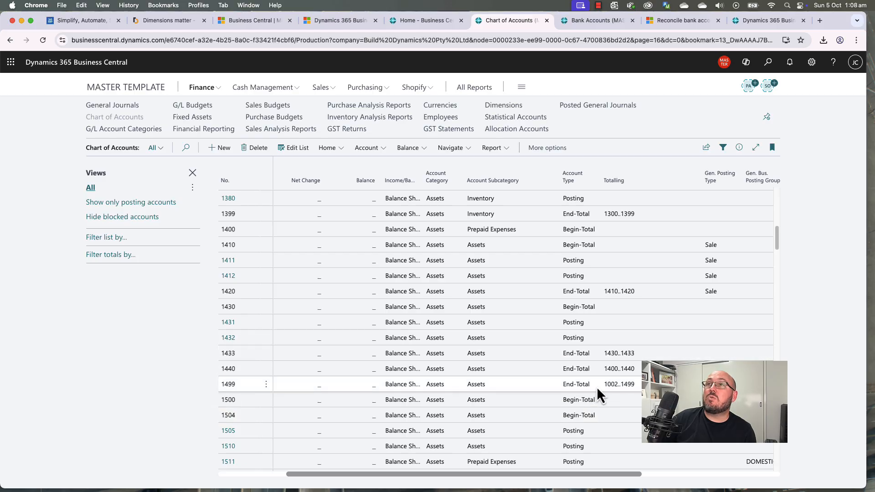
{"action": "scroll", "coordinate": [597, 387], "scroll_direction": "up", "scroll_amount": 10}
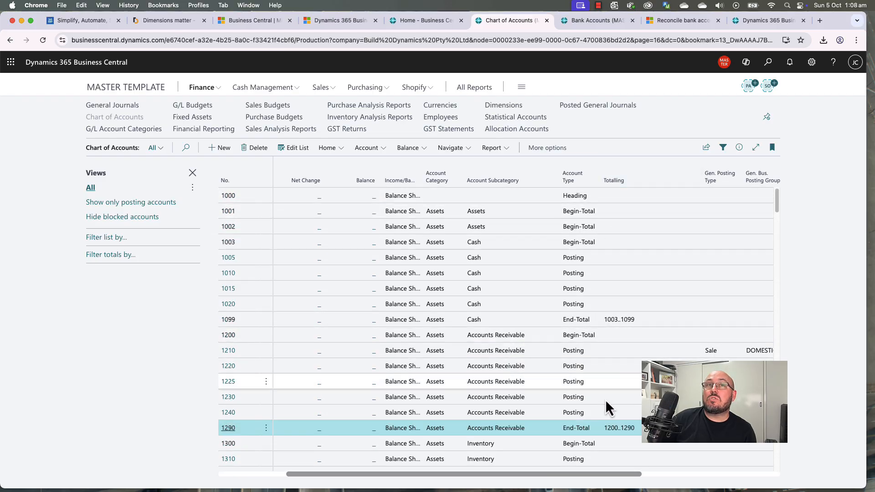
{"action": "left_click_drag", "start_coordinate": [602, 472], "coordinate": [390, 467]}
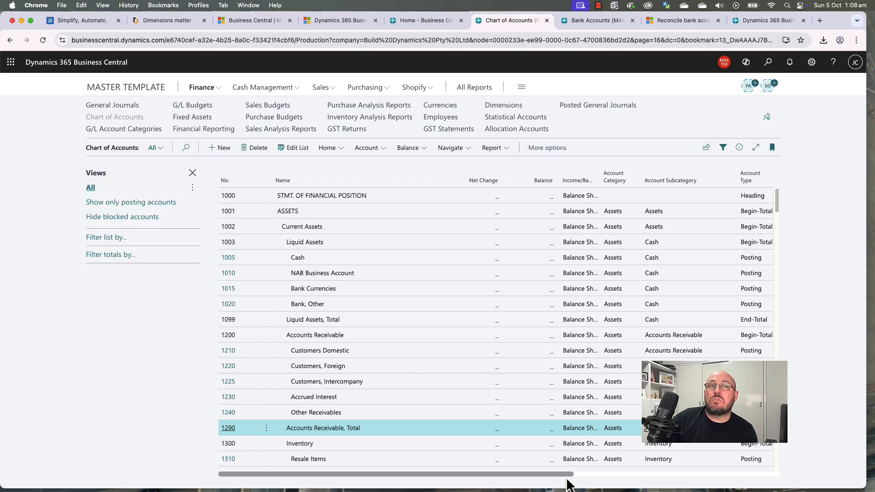
{"action": "left_click_drag", "start_coordinate": [568, 476], "coordinate": [669, 477]}
{"action": "left_click", "coordinate": [592, 321]}
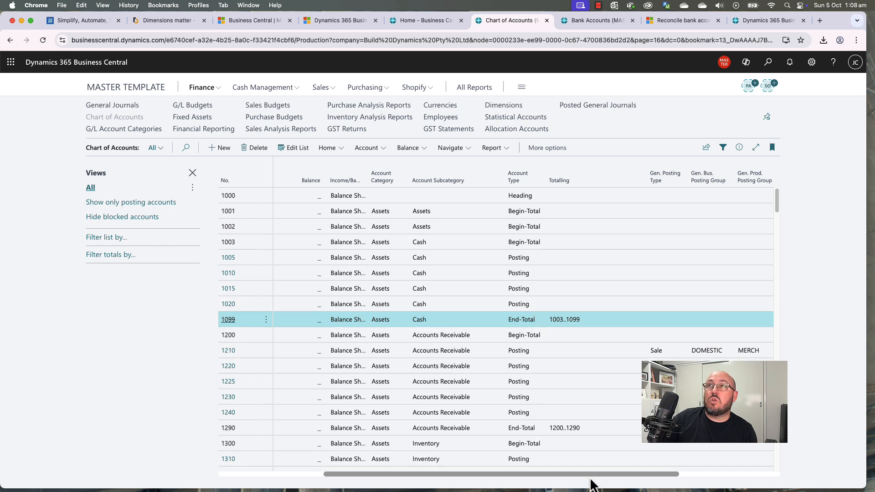
{"action": "left_click_drag", "start_coordinate": [590, 479], "coordinate": [364, 477]}
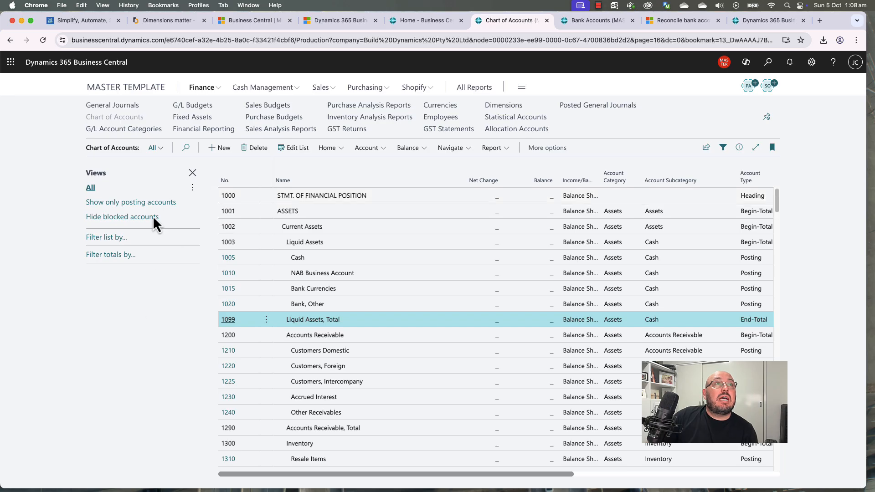
{"action": "left_click", "coordinate": [139, 89]}
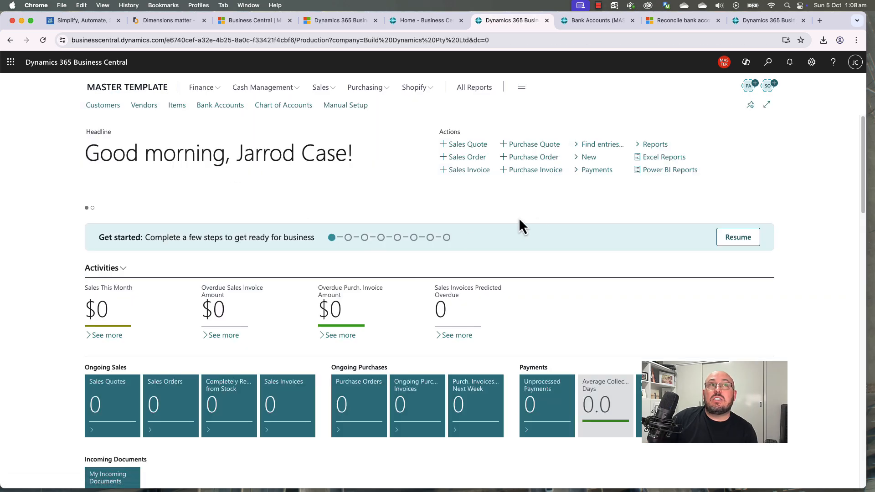